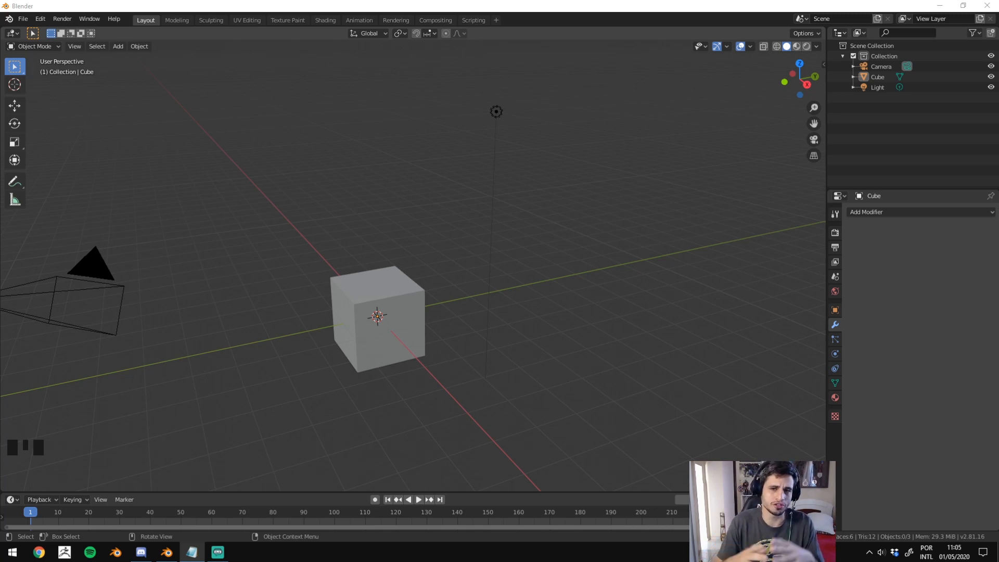
Bevel the default cube's upper front edge in Edit Mode with several segments to round it.
{"action": "left_click", "coordinate": [366, 334]}
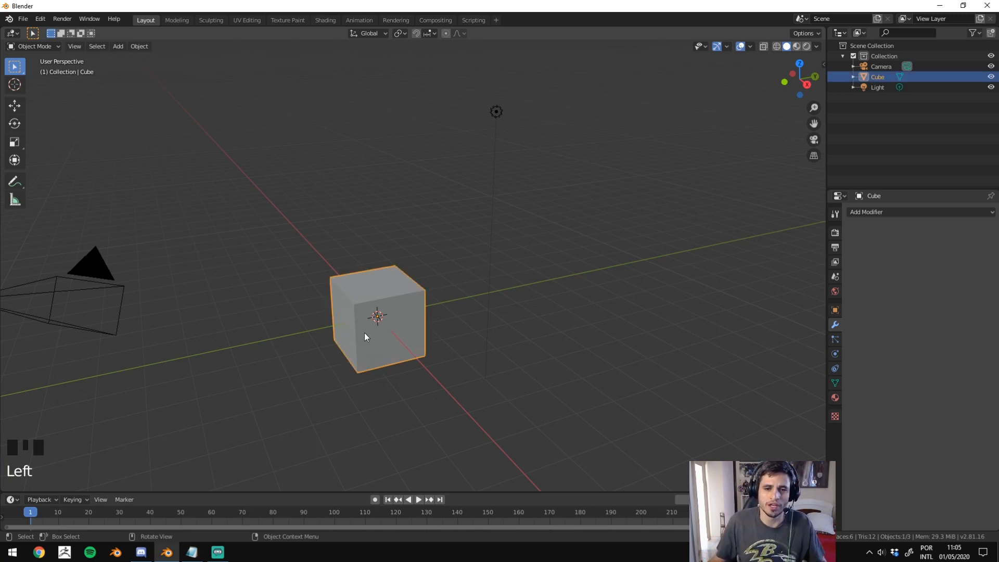
{"action": "middle_click_drag", "start_coordinate": [421, 231], "coordinate": [375, 221], "text": "shift"}
{"action": "key", "text": "Tab"}
{"action": "scroll", "coordinate": [393, 262], "scroll_direction": "up", "scroll_amount": 2}
{"action": "key", "text": "2"}
{"action": "left_click", "coordinate": [392, 263]}
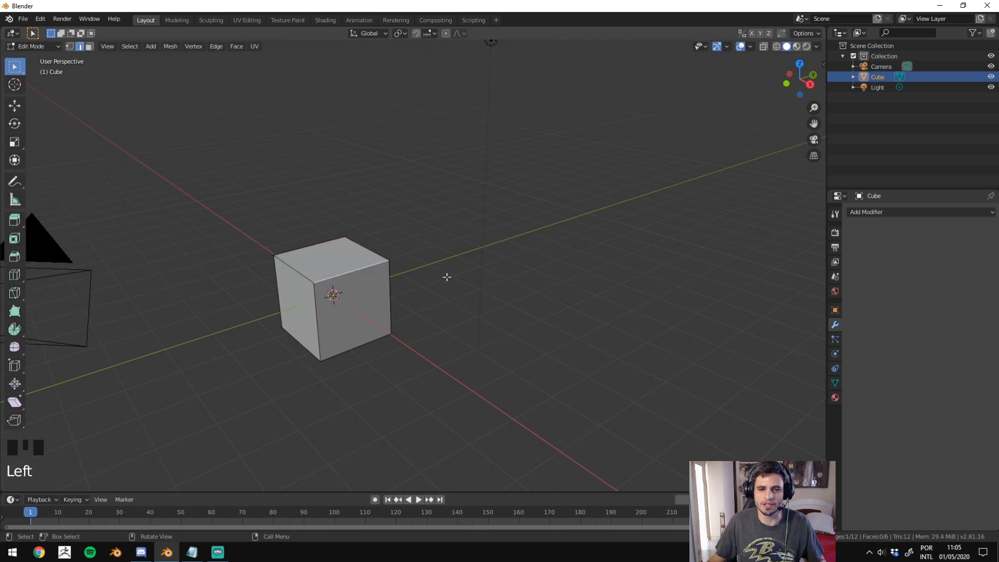
{"action": "key", "text": "ctrl+b"}
{"action": "scroll", "coordinate": [493, 264], "scroll_direction": "up", "scroll_amount": 5}
{"action": "left_click", "coordinate": [493, 262]}
{"action": "left_click", "coordinate": [412, 171]}
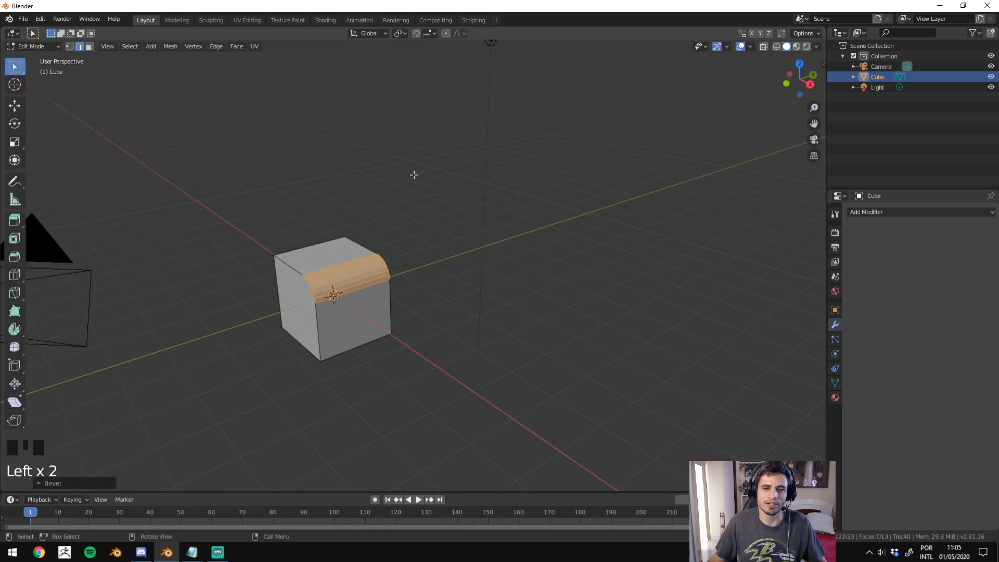
{"action": "key", "text": "Tab"}
Examine the cube's rounded edge from several angles.
{"action": "scroll", "coordinate": [468, 151], "scroll_direction": "down", "scroll_amount": 3}
{"action": "middle_click_drag", "start_coordinate": [469, 151], "coordinate": [330, 111], "text": "shift"}
{"action": "scroll", "coordinate": [442, 198], "scroll_direction": "up", "scroll_amount": 2}
{"action": "middle_click_drag", "start_coordinate": [442, 198], "coordinate": [411, 198], "text": "shift"}
{"action": "scroll", "coordinate": [451, 321], "scroll_direction": "up", "scroll_amount": 3}
{"action": "middle_click_drag", "start_coordinate": [452, 318], "coordinate": [487, 380], "text": "shift"}
{"action": "left_click", "coordinate": [388, 293]}
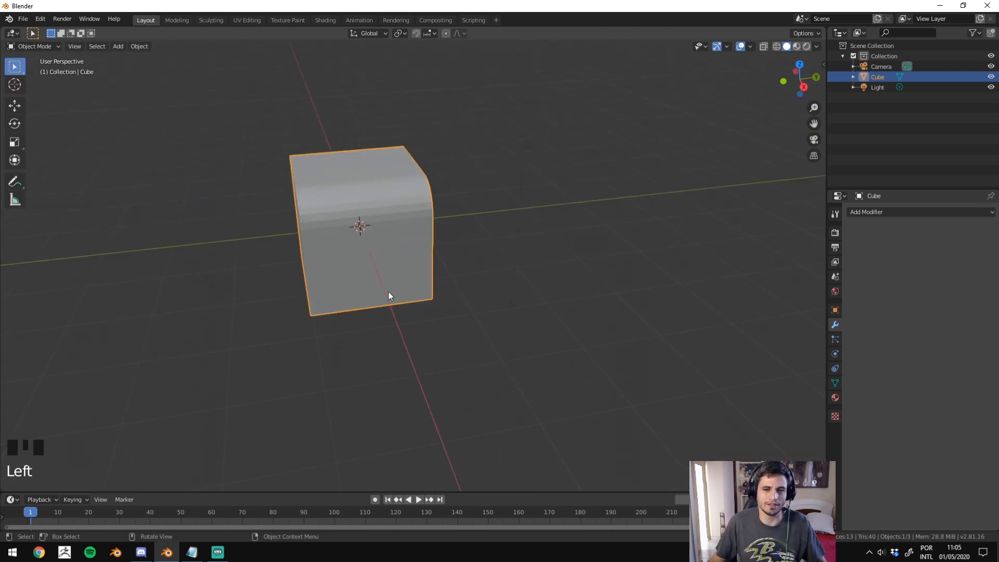
{"action": "key", "text": "Tab"}
{"action": "middle_click_drag", "start_coordinate": [535, 339], "coordinate": [604, 329]}
{"action": "key", "text": "Tab"}
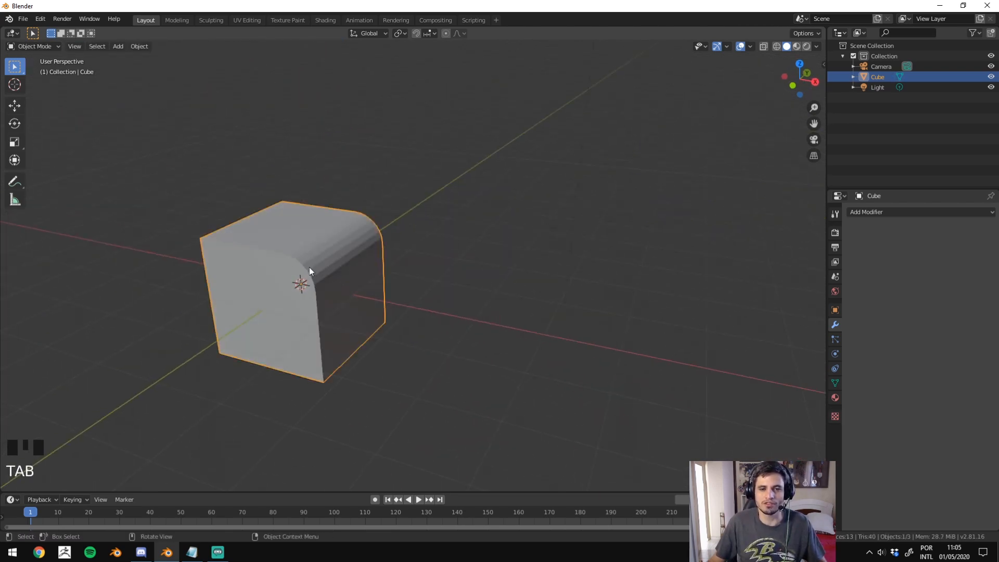
{"action": "middle_click_drag", "start_coordinate": [369, 259], "coordinate": [451, 276], "text": "shift"}
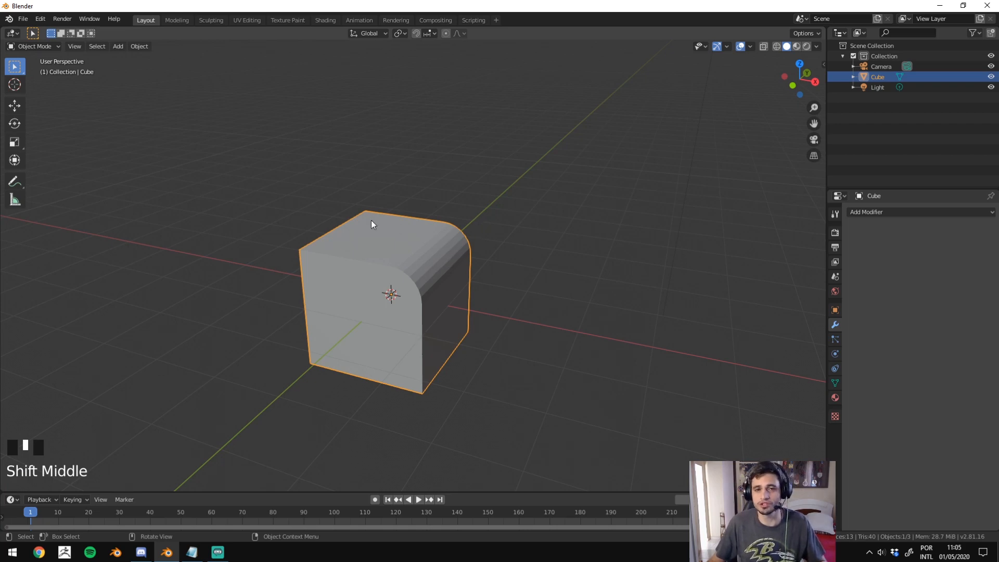
{"action": "key", "text": "F4"}
{"action": "left_click", "coordinate": [510, 260]}
{"action": "left_click", "coordinate": [510, 261]}
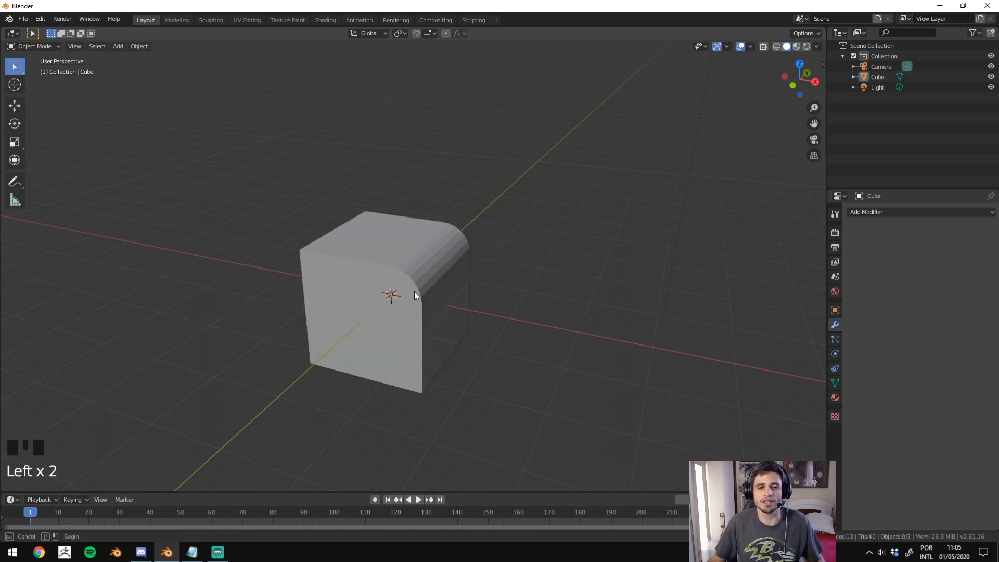
{"action": "left_click", "coordinate": [385, 268]}
Delete the bevelled cube and add a new default cube mesh at the 3D cursor.
{"action": "middle_click_drag", "start_coordinate": [413, 286], "coordinate": [376, 288], "text": "shift"}
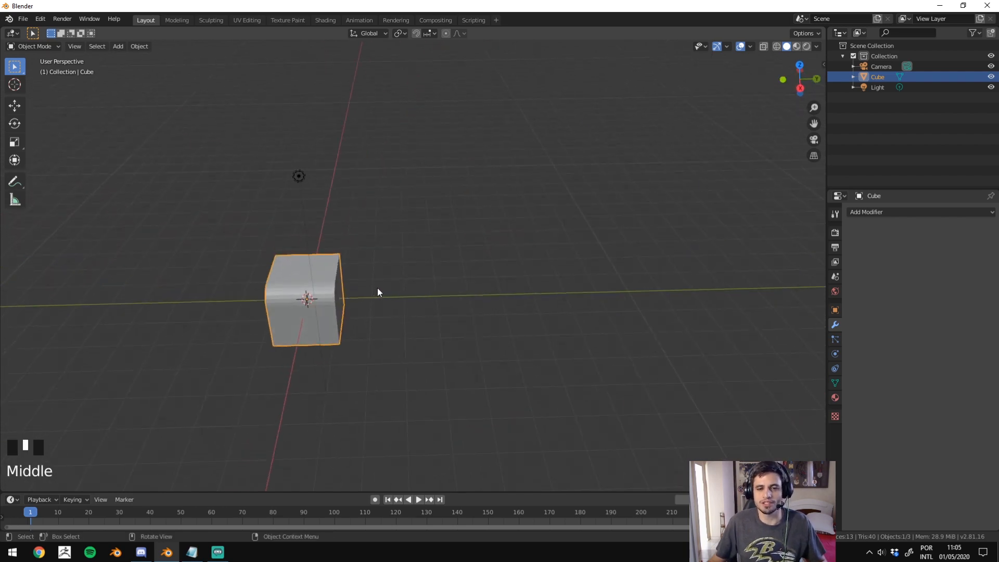
{"action": "key", "text": "x"}
{"action": "left_click", "coordinate": [376, 290]}
{"action": "middle_click_drag", "start_coordinate": [310, 308], "coordinate": [564, 283]}
{"action": "key", "text": "shift+a"}
{"action": "left_click", "coordinate": [603, 294]}
{"action": "scroll", "coordinate": [527, 254], "scroll_direction": "down", "scroll_amount": 2}
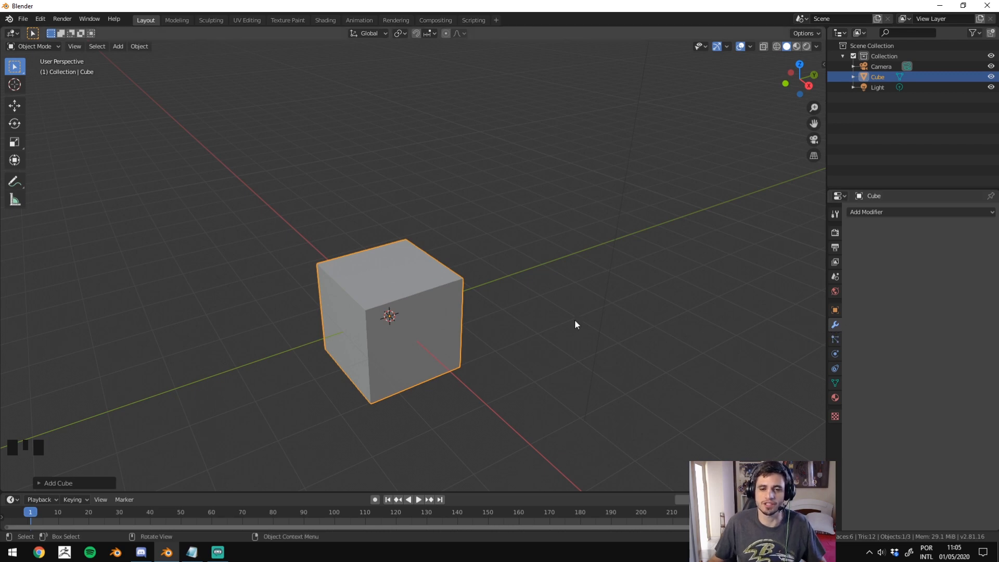
{"action": "middle_click_drag", "start_coordinate": [576, 324], "coordinate": [609, 203], "text": "shift"}
{"action": "left_click", "coordinate": [925, 212]}
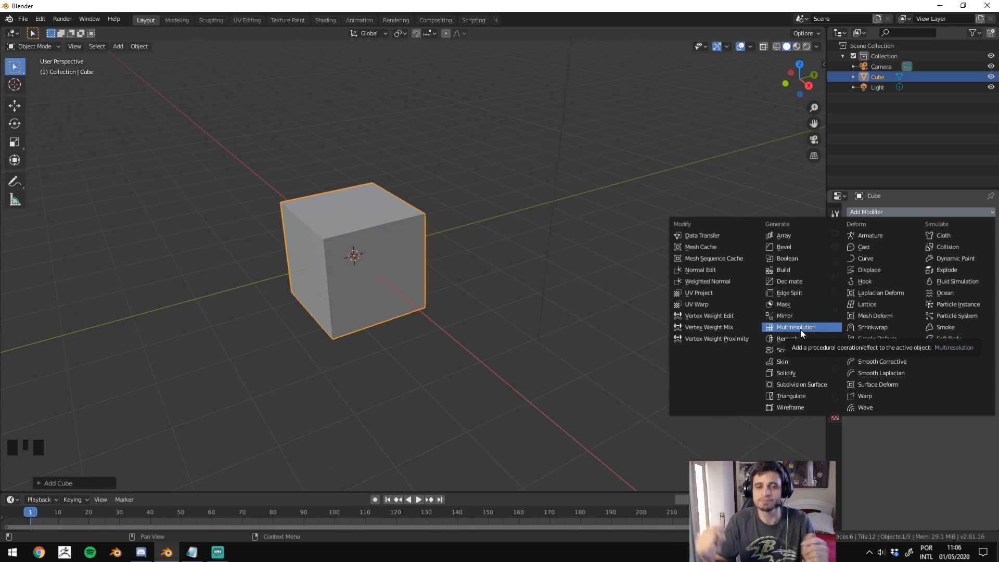
{"action": "left_click", "coordinate": [359, 251]}
Duplicate the cube and place the copy beside the original, on its camera side.
{"action": "middle_click_drag", "start_coordinate": [359, 251], "coordinate": [427, 218]}
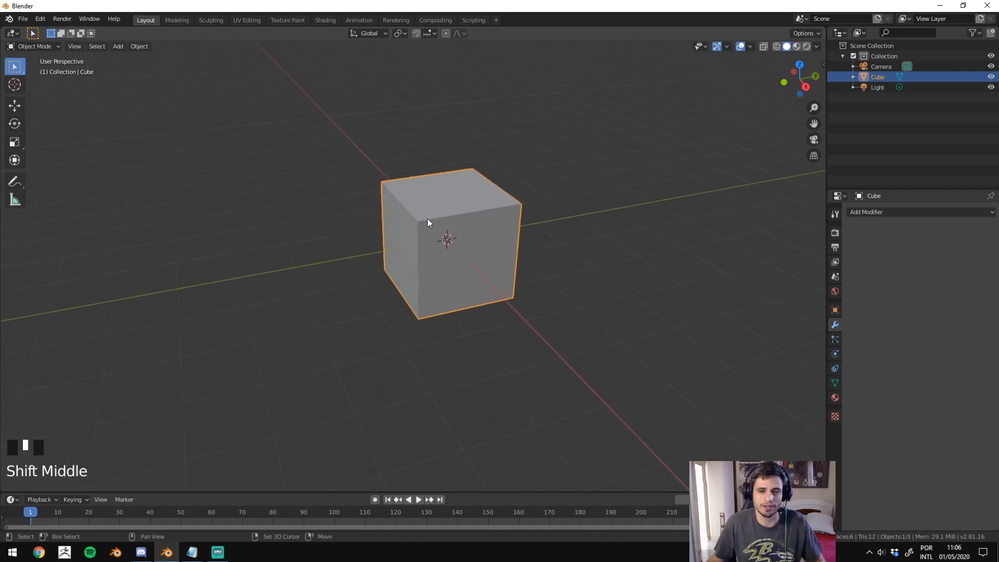
{"action": "key", "text": "shift+d"}
{"action": "left_click", "coordinate": [251, 250]}
Bevel the copy's upper front edge directly on the mesh with several segments.
{"action": "key", "text": "Tab"}
{"action": "left_click", "coordinate": [294, 244]}
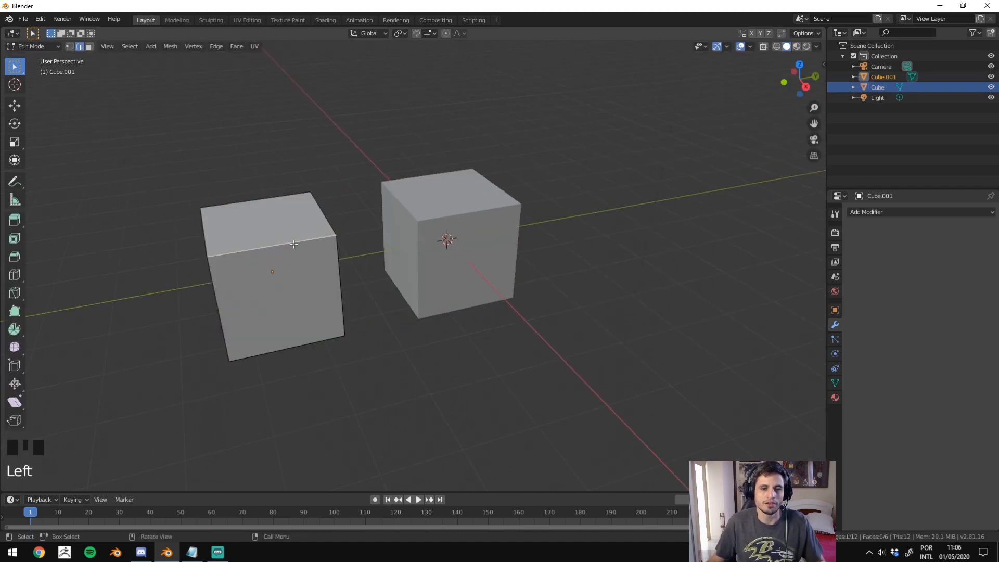
{"action": "key", "text": "ctrl+b"}
{"action": "scroll", "coordinate": [484, 231], "scroll_direction": "up", "scroll_amount": 3}
{"action": "left_click", "coordinate": [499, 232]}
{"action": "key", "text": "Tab"}
{"action": "middle_click_drag", "start_coordinate": [297, 187], "coordinate": [291, 291], "text": "shift"}
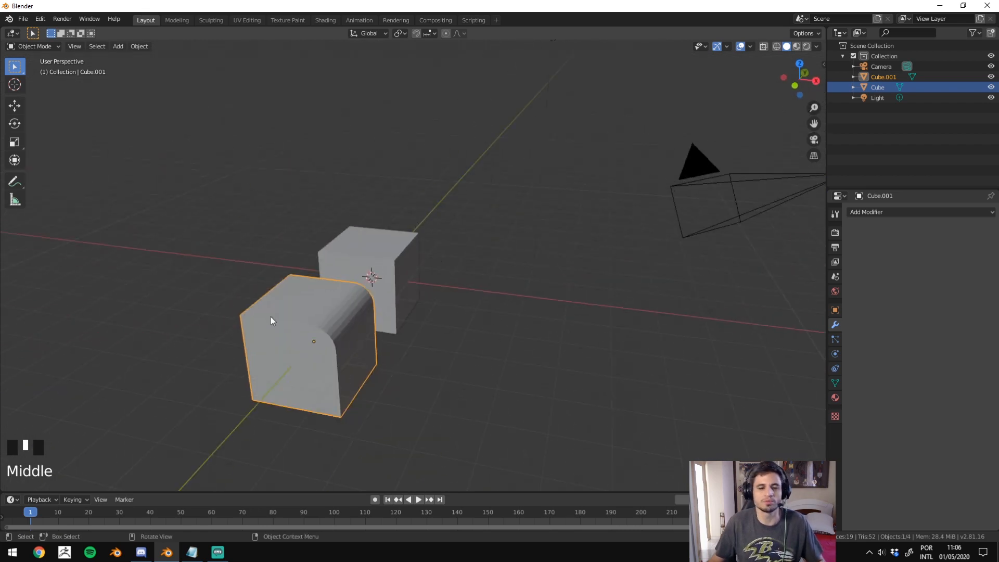
Enable the Wireframe geometry overlay in the viewport and deselect the bevelled copy.
{"action": "left_click", "coordinate": [816, 46]}
{"action": "left_click", "coordinate": [754, 45]}
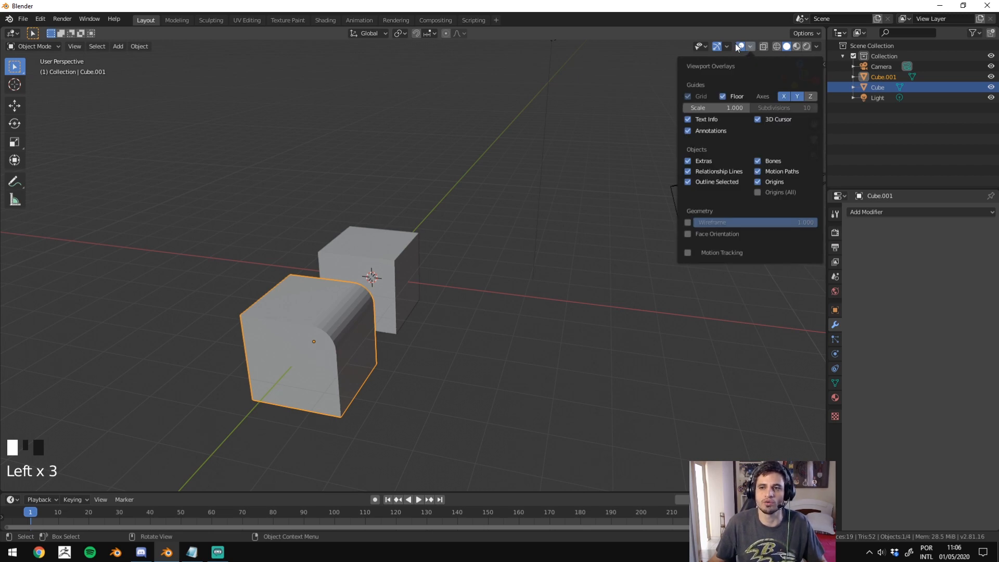
{"action": "left_click", "coordinate": [751, 45]}
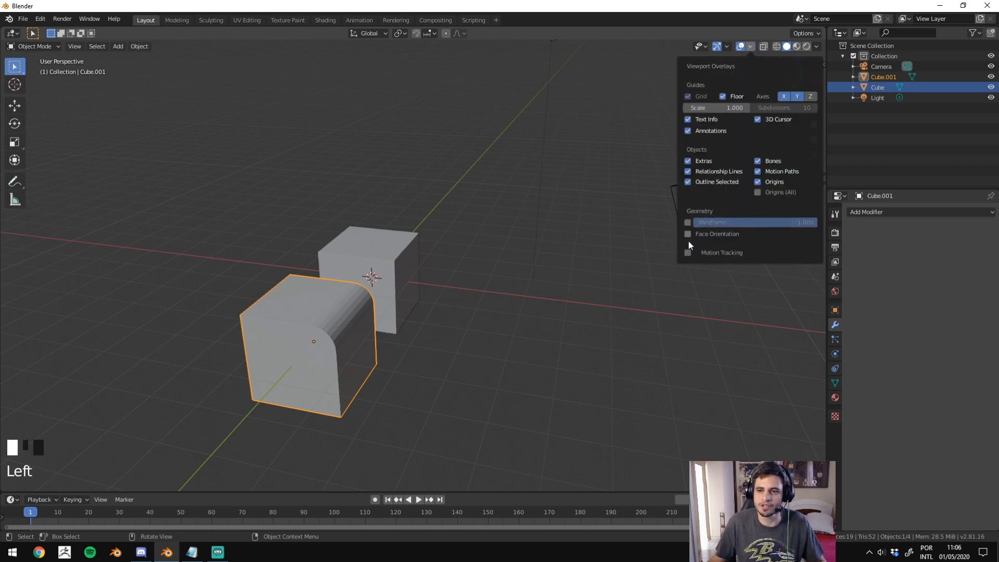
{"action": "left_click", "coordinate": [688, 223]}
{"action": "left_click", "coordinate": [320, 321]}
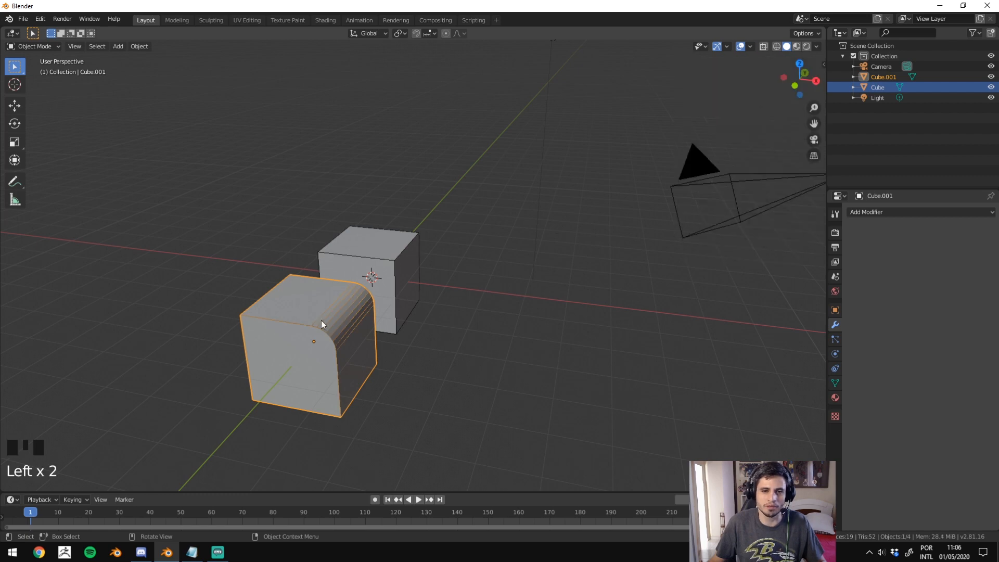
{"action": "left_click", "coordinate": [321, 317]}
Add a Bevel modifier to the original, unbevelled cube.
{"action": "middle_click_drag", "start_coordinate": [358, 148], "coordinate": [446, 230]}
{"action": "left_click", "coordinate": [446, 231]}
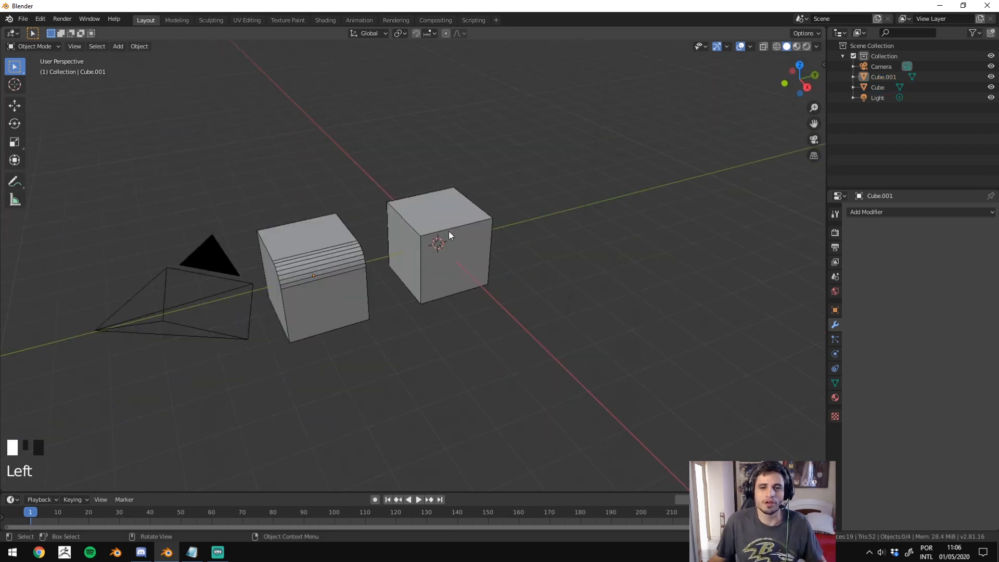
{"action": "scroll", "coordinate": [441, 251], "scroll_direction": "up", "scroll_amount": 2}
{"action": "middle_click_drag", "start_coordinate": [428, 178], "coordinate": [385, 223], "text": "shift"}
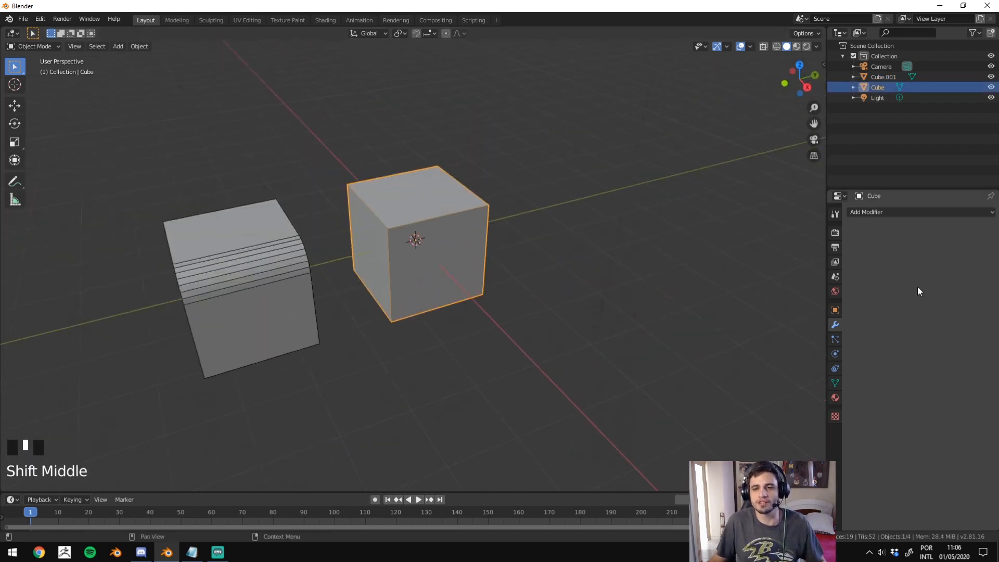
{"action": "left_click", "coordinate": [873, 214]}
{"action": "left_click", "coordinate": [784, 247]}
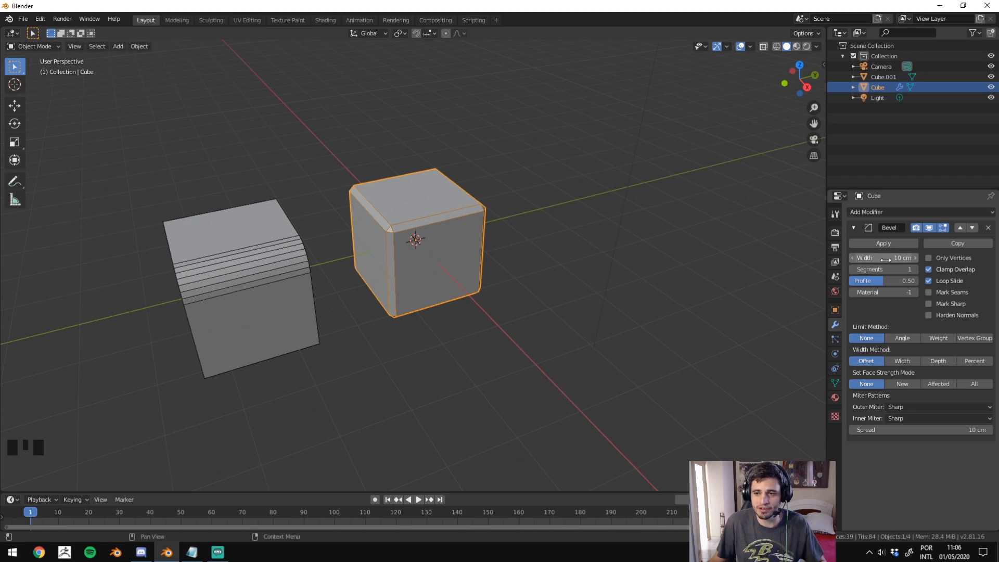
Set the Bevel modifier's width to 37 cm, segments to 5 and profile to 0.43, and deselect the cube.
{"action": "left_click_drag", "start_coordinate": [885, 258], "coordinate": [879, 281]}
{"action": "left_click", "coordinate": [638, 215]}
{"action": "middle_click_drag", "start_coordinate": [455, 218], "coordinate": [516, 242], "text": "shift"}
{"action": "left_click", "coordinate": [704, 249]}
{"action": "left_click", "coordinate": [432, 261], "text": "shift"}
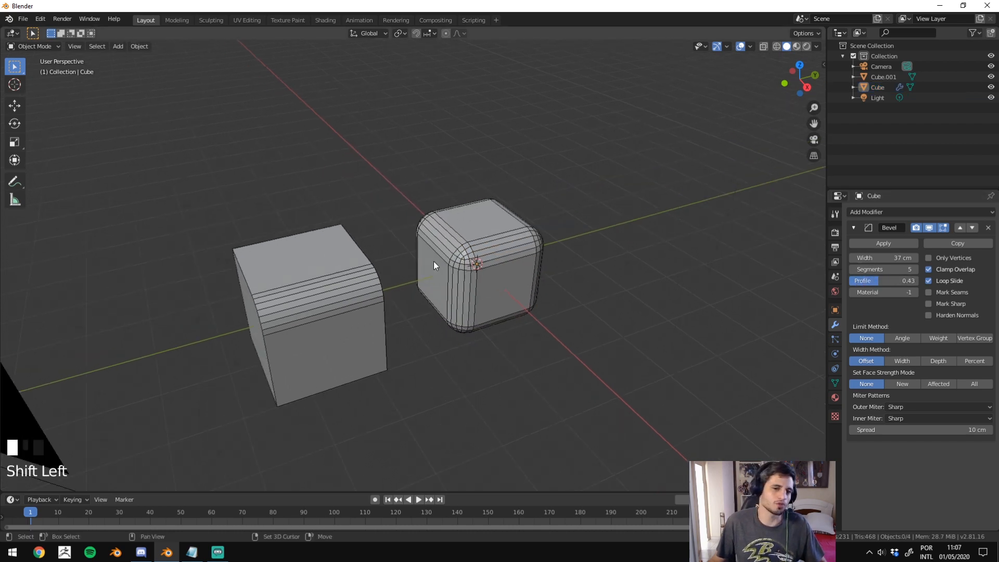
Move individual corner vertices of the cube with the Bevel modifier to stretch its back outward.
{"action": "left_click", "coordinate": [312, 249]}
{"action": "scroll", "coordinate": [614, 268], "scroll_direction": "up", "scroll_amount": 1}
{"action": "middle_click_drag", "start_coordinate": [385, 233], "coordinate": [611, 268], "text": "shift"}
{"action": "left_click", "coordinate": [765, 277]}
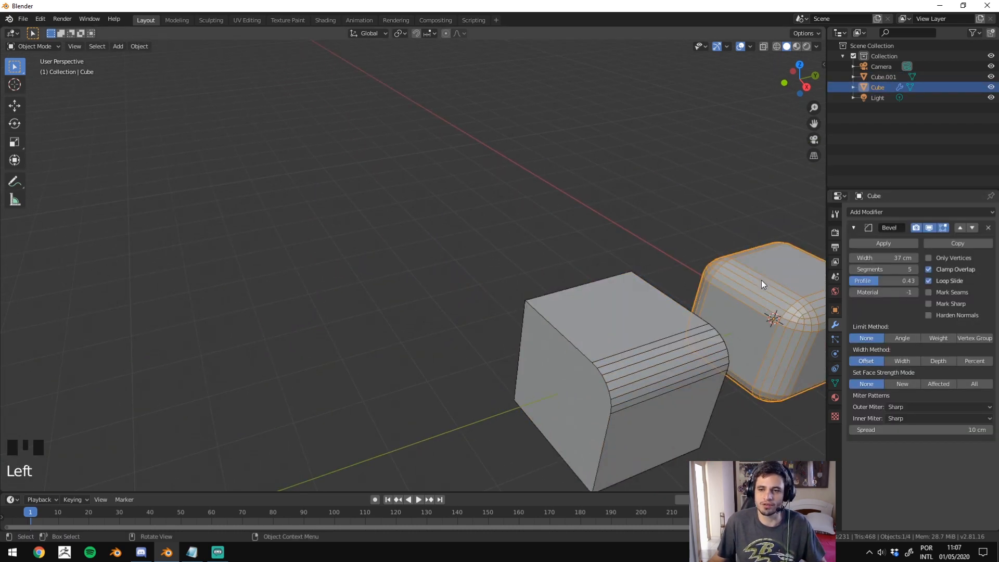
{"action": "key", "text": "Tab"}
{"action": "key", "text": "1"}
{"action": "left_click", "coordinate": [696, 261]}
{"action": "key", "text": "g"}
{"action": "left_click", "coordinate": [622, 178]}
{"action": "key", "text": "g"}
{"action": "left_click", "coordinate": [728, 198]}
{"action": "middle_click_drag", "start_coordinate": [719, 193], "coordinate": [446, 175], "text": "shift"}
{"action": "left_click", "coordinate": [577, 218]}
{"action": "left_click_drag", "start_coordinate": [689, 252], "coordinate": [689, 252]}
Extrude the front face of the modifier-bevelled cube outward twice to form a long body.
{"action": "middle_click_drag", "start_coordinate": [689, 253], "coordinate": [545, 220], "text": "shift"}
{"action": "key", "text": "3"}
{"action": "left_click", "coordinate": [462, 302]}
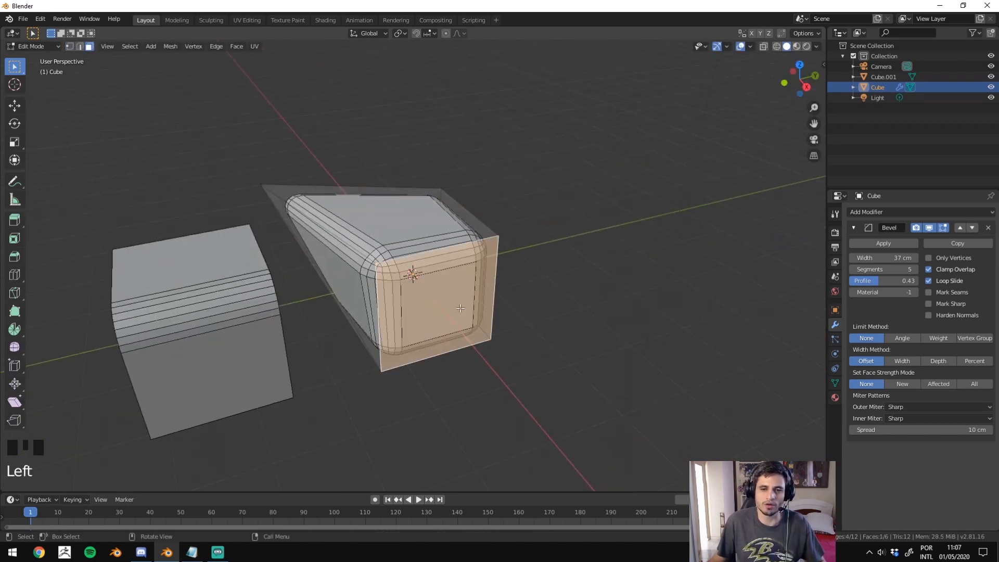
{"action": "middle_click_drag", "start_coordinate": [462, 303], "coordinate": [598, 307]}
{"action": "key", "text": "e"}
{"action": "left_click", "coordinate": [699, 298]}
{"action": "key", "text": "e"}
{"action": "left_click", "coordinate": [685, 292]}
{"action": "key", "text": "Tab"}
Extrude the side face of the body's front segment sideways into a long block.
{"action": "middle_click_drag", "start_coordinate": [685, 292], "coordinate": [520, 290]}
{"action": "middle_click_drag", "start_coordinate": [519, 290], "coordinate": [487, 242], "text": "shift"}
{"action": "scroll", "coordinate": [472, 214], "scroll_direction": "down", "scroll_amount": 3}
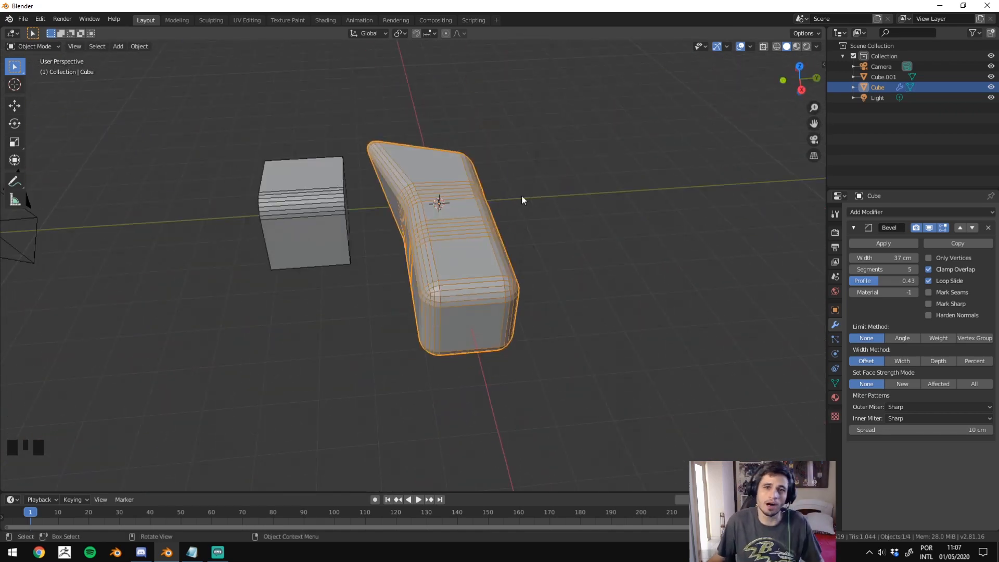
{"action": "middle_click_drag", "start_coordinate": [521, 194], "coordinate": [473, 321], "text": "shift"}
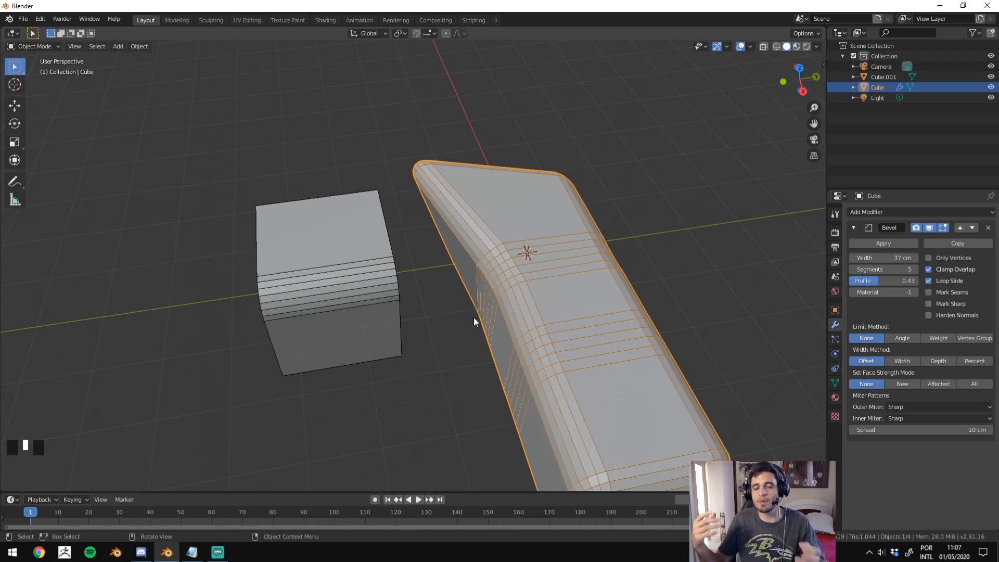
{"action": "scroll", "coordinate": [552, 275], "scroll_direction": "down", "scroll_amount": 3}
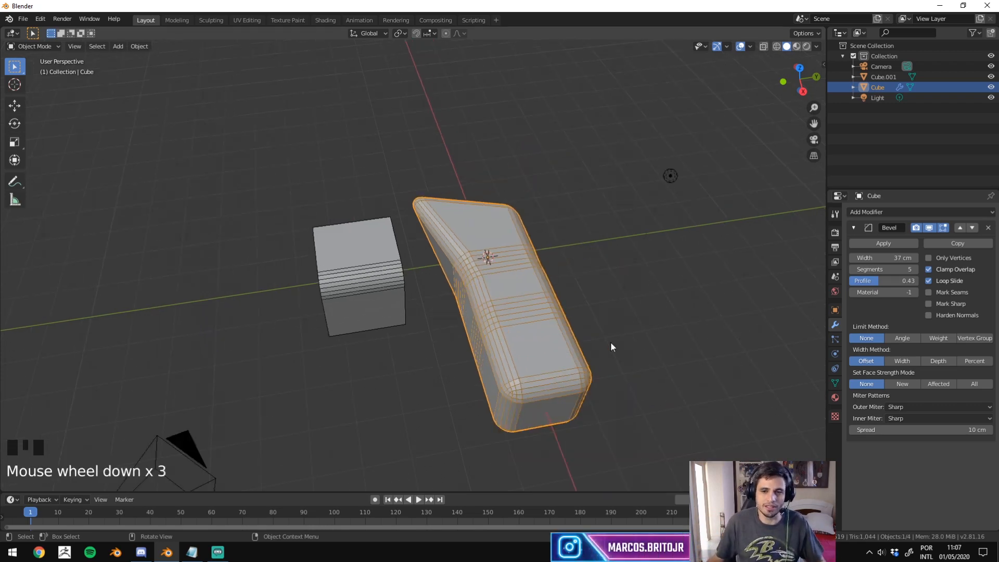
{"action": "middle_click_drag", "start_coordinate": [611, 342], "coordinate": [377, 234]}
{"action": "key", "text": "Tab"}
{"action": "key", "text": "3"}
{"action": "left_click", "coordinate": [388, 277]}
{"action": "key", "text": "e"}
{"action": "left_click", "coordinate": [613, 314]}
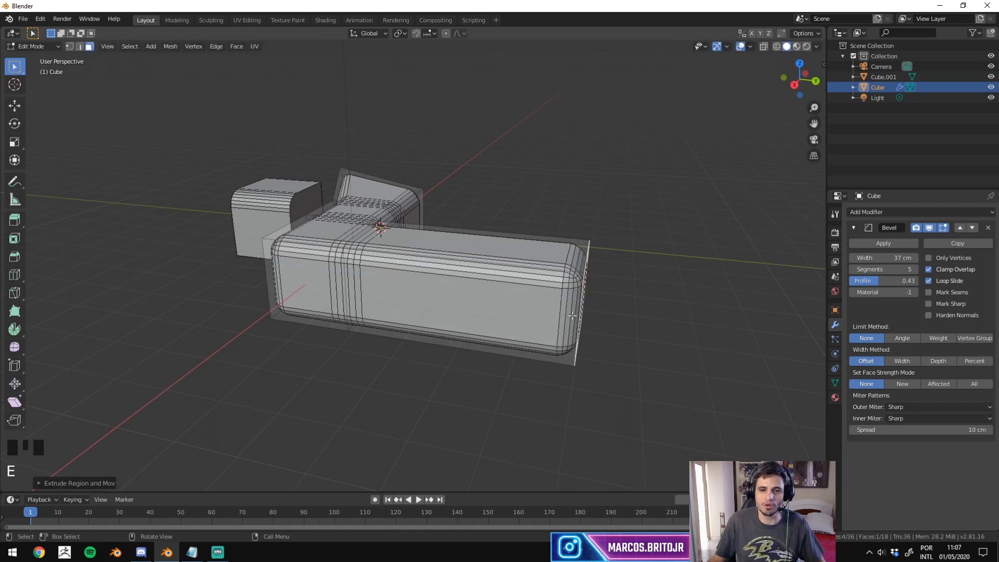
Extrude the top face of the sideways block upward and return to Object Mode.
{"action": "left_click", "coordinate": [517, 241]}
{"action": "key", "text": "e"}
{"action": "left_click", "coordinate": [522, 135]}
{"action": "key", "text": "Tab"}
{"action": "middle_click_drag", "start_coordinate": [398, 280], "coordinate": [394, 340], "text": "shift"}
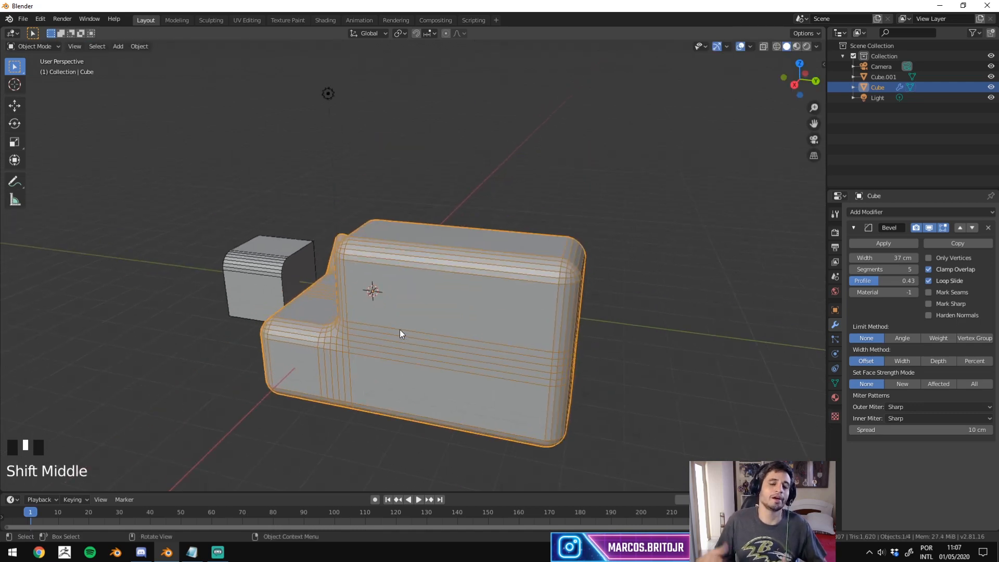
Select the manually bevelled cube and compare both objects in wireframe shading before restoring solid shading.
{"action": "left_click", "coordinate": [255, 267]}
{"action": "middle_click_drag", "start_coordinate": [296, 291], "coordinate": [325, 307]}
{"action": "mouse_move", "coordinate": [326, 307]}
{"action": "middle_mouse_down", "text": "shift"}
{"action": "mouse_move", "coordinate": [411, 339]}
{"action": "mouse_move", "coordinate": [443, 336]}
{"action": "middle_mouse_up", "text": "shift"}
{"action": "key", "text": "z"}
{"action": "key", "text": "z"}
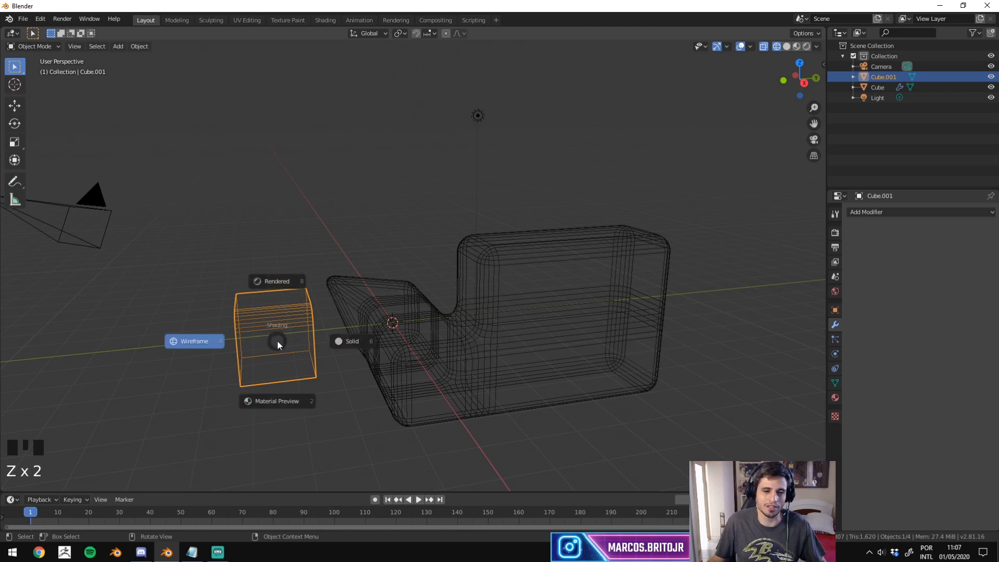
{"action": "left_click", "coordinate": [516, 306]}
Inspect the manually bevelled cube's edge geometry up close in Edit Mode.
{"action": "middle_click_drag", "start_coordinate": [394, 228], "coordinate": [402, 268]}
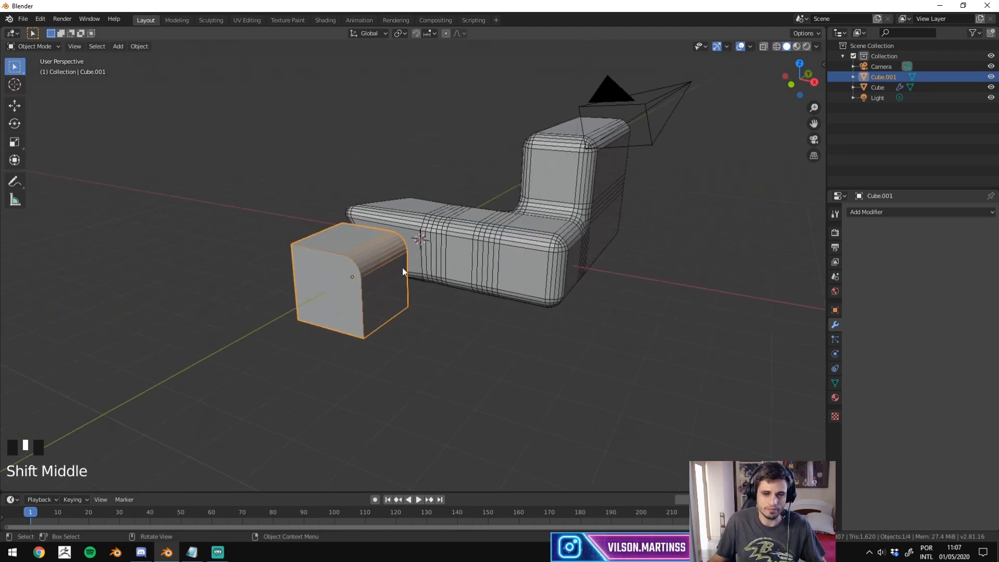
{"action": "left_click", "coordinate": [243, 295]}
{"action": "key", "text": "Tab"}
{"action": "scroll", "coordinate": [390, 263], "scroll_direction": "up", "scroll_amount": 6}
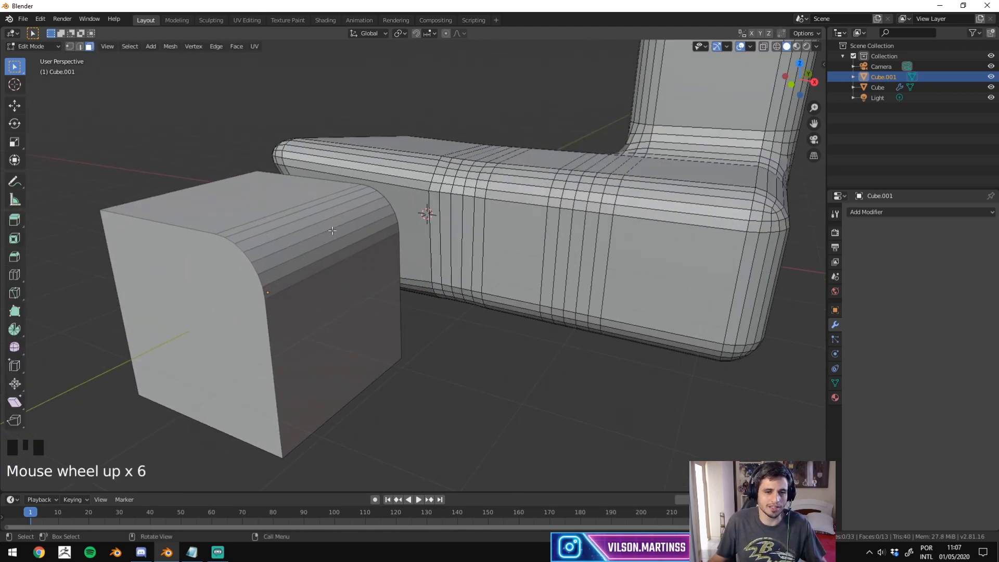
{"action": "scroll", "coordinate": [268, 202], "scroll_direction": "down", "scroll_amount": 6}
{"action": "key", "text": "Tab"}
{"action": "middle_click_drag", "start_coordinate": [527, 239], "coordinate": [342, 284]}
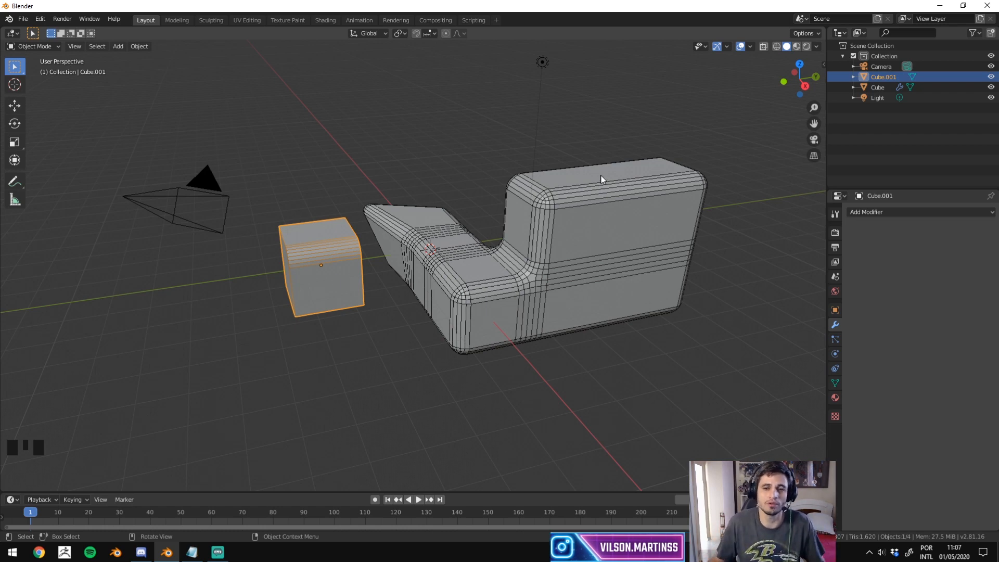
Change the extruded object's Bevel modifier to a width of 58 cm and 13 segments.
{"action": "left_click", "coordinate": [529, 175]}
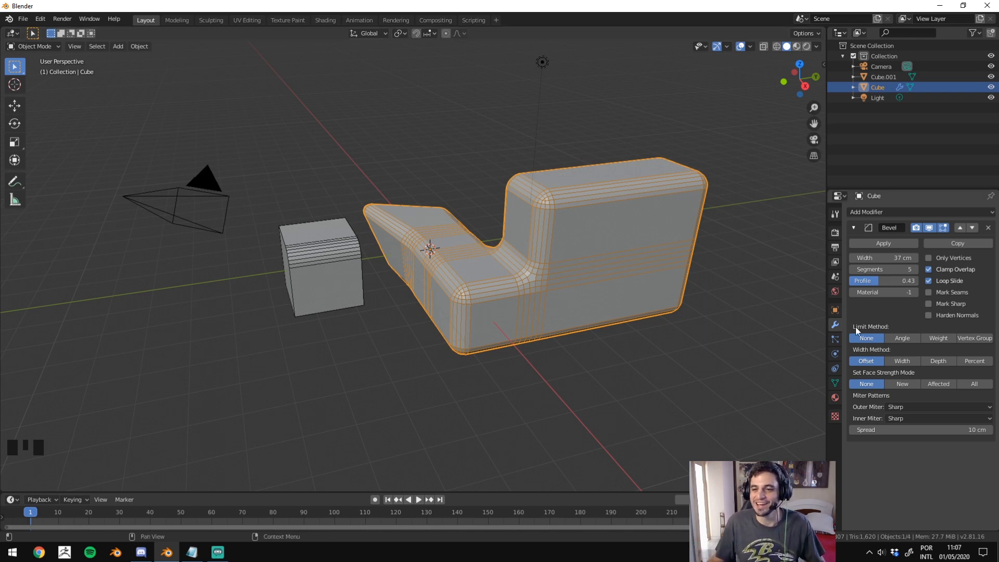
{"action": "middle_click_drag", "start_coordinate": [484, 216], "coordinate": [566, 195], "text": "shift"}
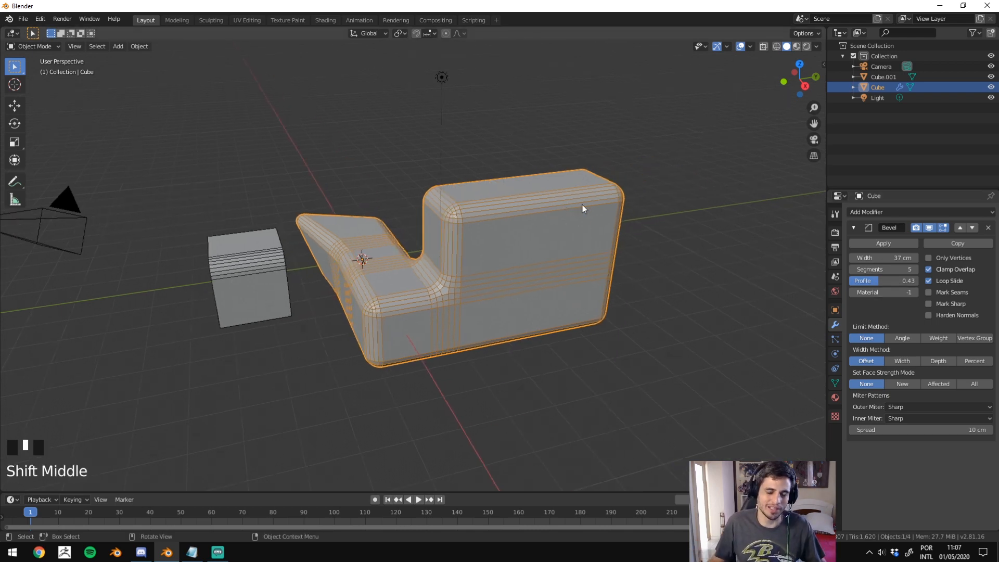
{"action": "left_click_drag", "start_coordinate": [877, 264], "coordinate": [921, 272]}
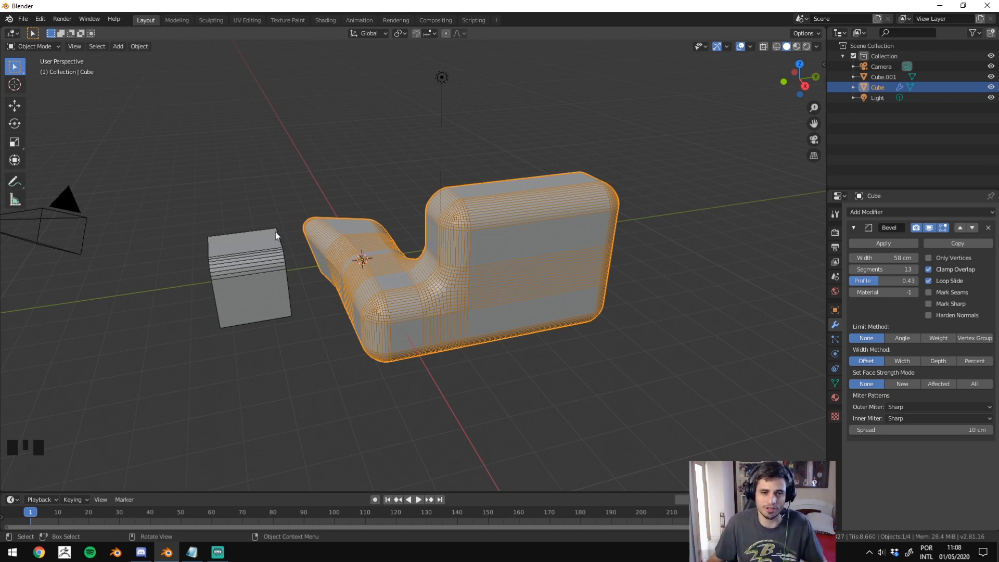
Try moving a vertex on the manually bevelled cube's rounded edge in Edit Mode and undo the move.
{"action": "left_click", "coordinate": [259, 238]}
{"action": "middle_click_drag", "start_coordinate": [262, 233], "coordinate": [541, 188]}
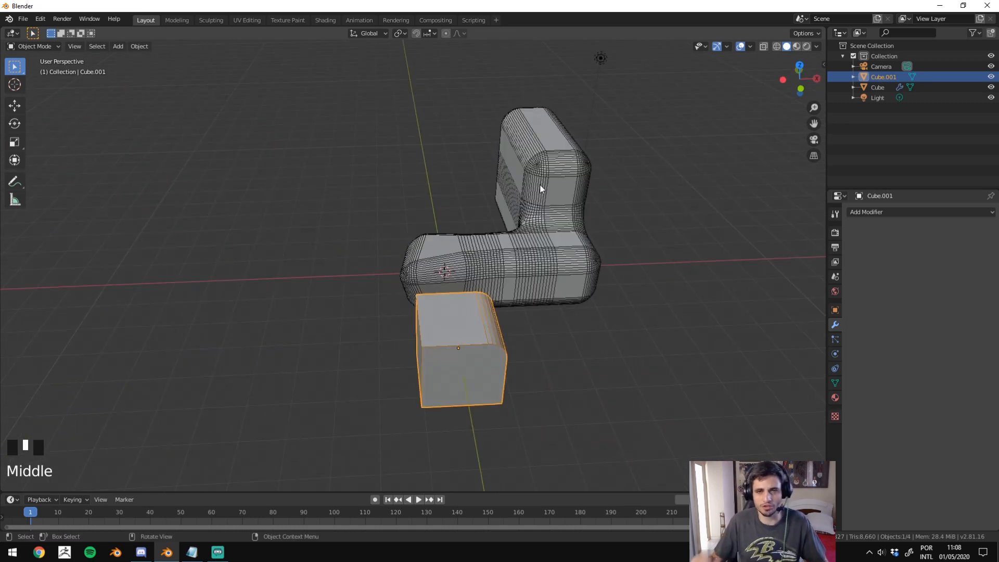
{"action": "middle_click_drag", "start_coordinate": [440, 200], "coordinate": [396, 208]}
{"action": "key", "text": "Tab"}
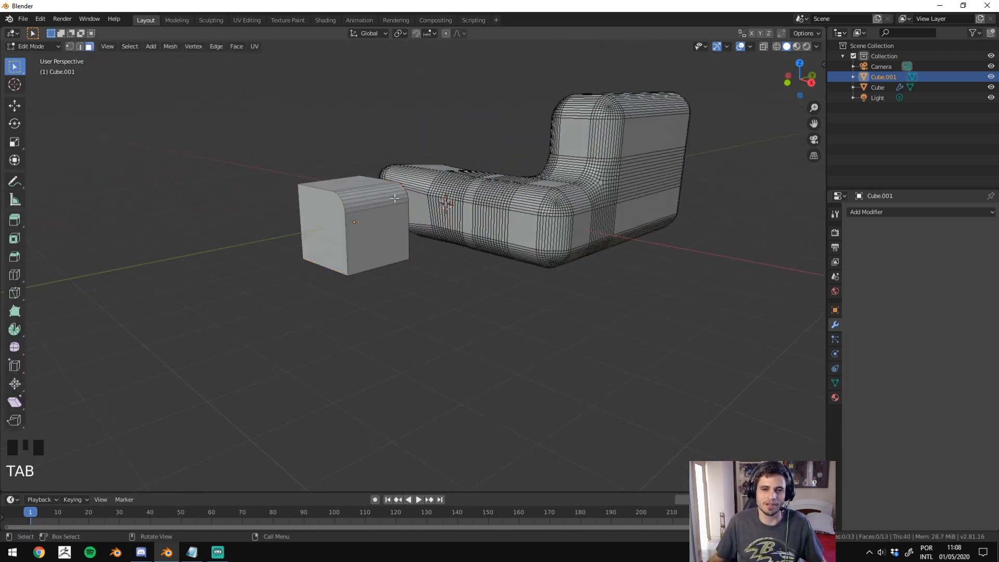
{"action": "scroll", "coordinate": [442, 234], "scroll_direction": "up", "scroll_amount": 2}
{"action": "left_click", "coordinate": [515, 292]}
{"action": "key", "text": "g"}
{"action": "key", "text": "ctrl+z"}
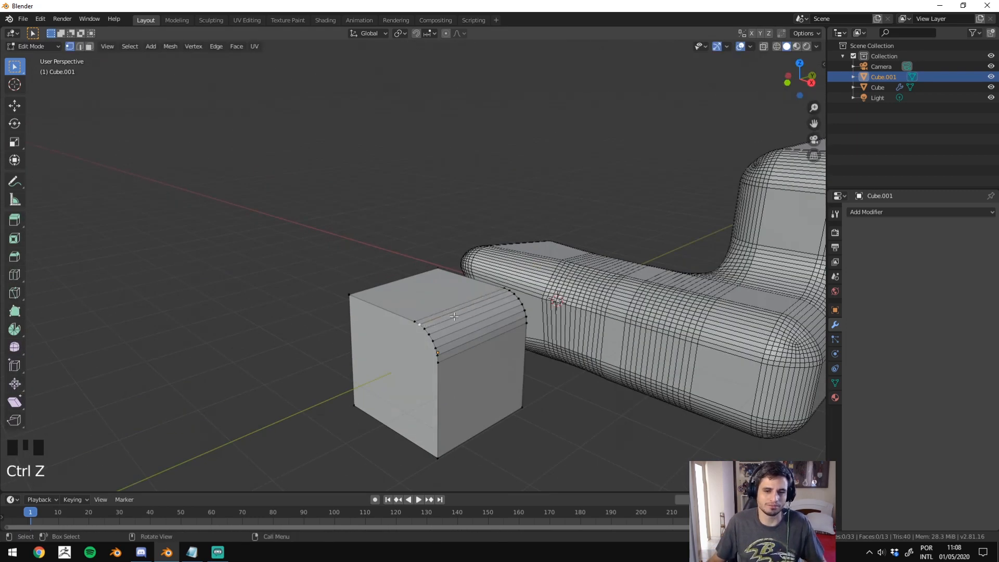
Examine the manually bevelled cube's individual bevel edges in edge selection mode and return to Object Mode.
{"action": "key", "text": "2"}
{"action": "left_click", "coordinate": [470, 352]}
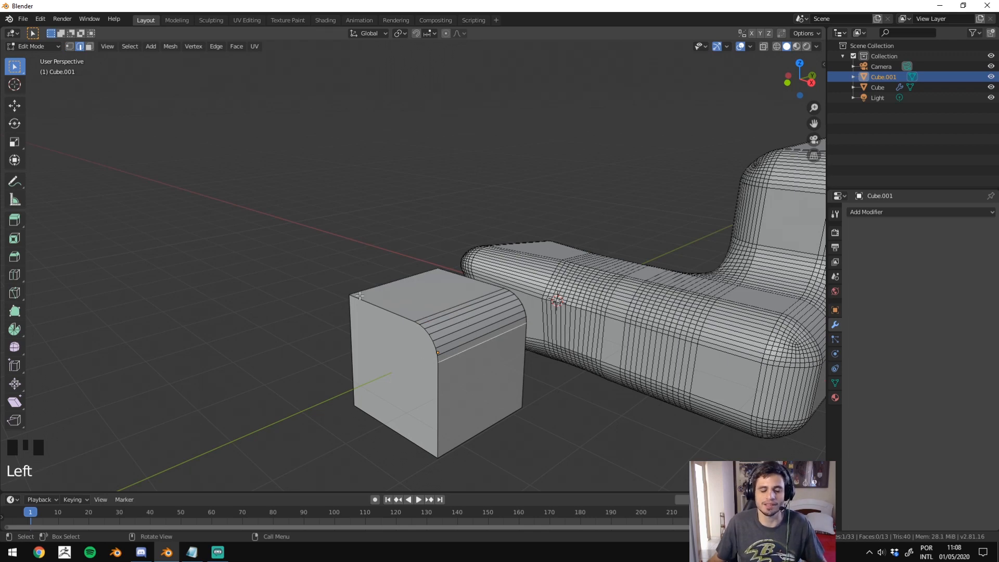
{"action": "key", "text": "Tab"}
{"action": "middle_click_drag", "start_coordinate": [360, 296], "coordinate": [413, 310], "text": "shift"}
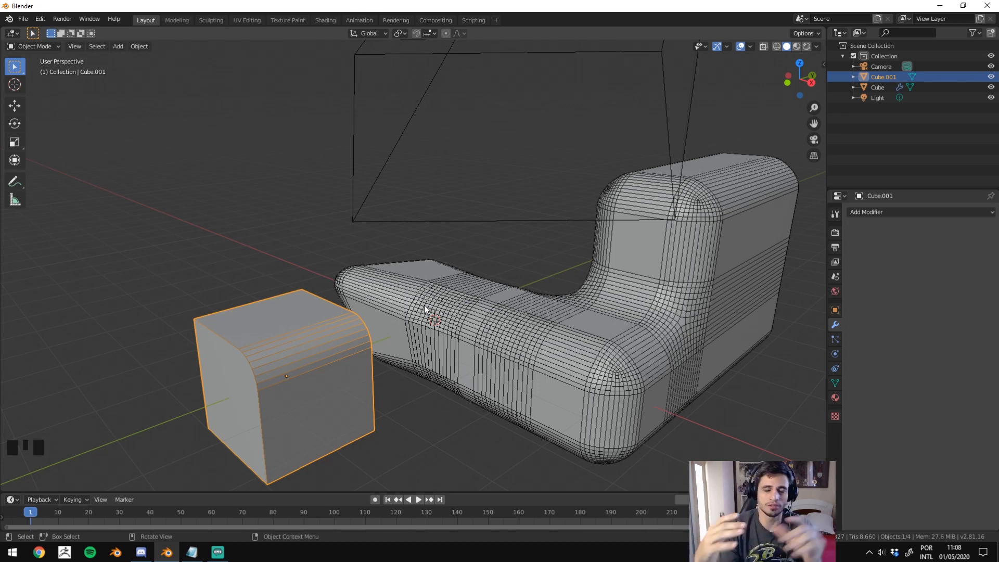
Add an Array modifier to the extruded object that carries the Bevel modifier.
{"action": "left_click", "coordinate": [644, 295]}
{"action": "middle_click_drag", "start_coordinate": [644, 296], "coordinate": [486, 295], "text": "shift"}
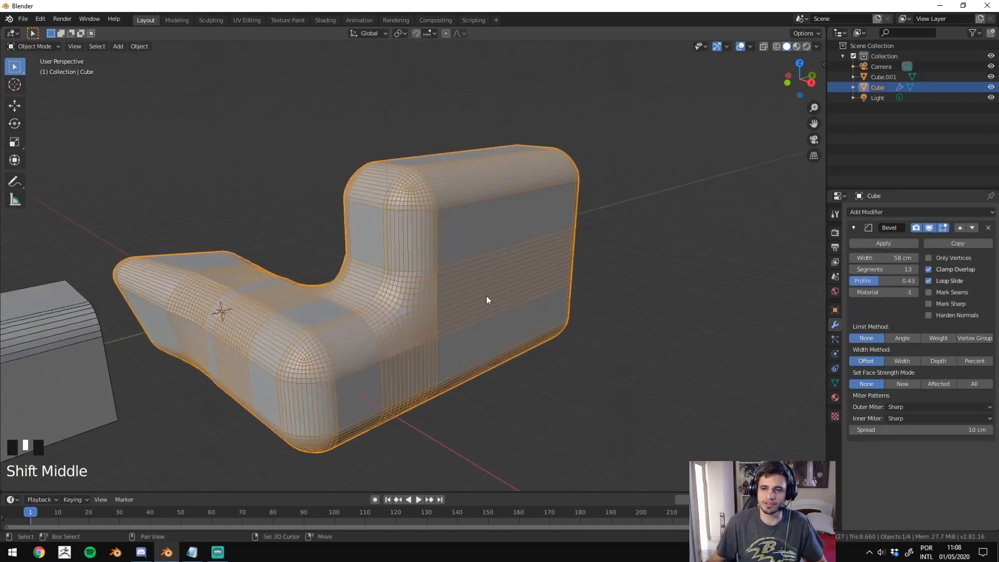
{"action": "left_click", "coordinate": [854, 227]}
{"action": "left_click", "coordinate": [872, 212]}
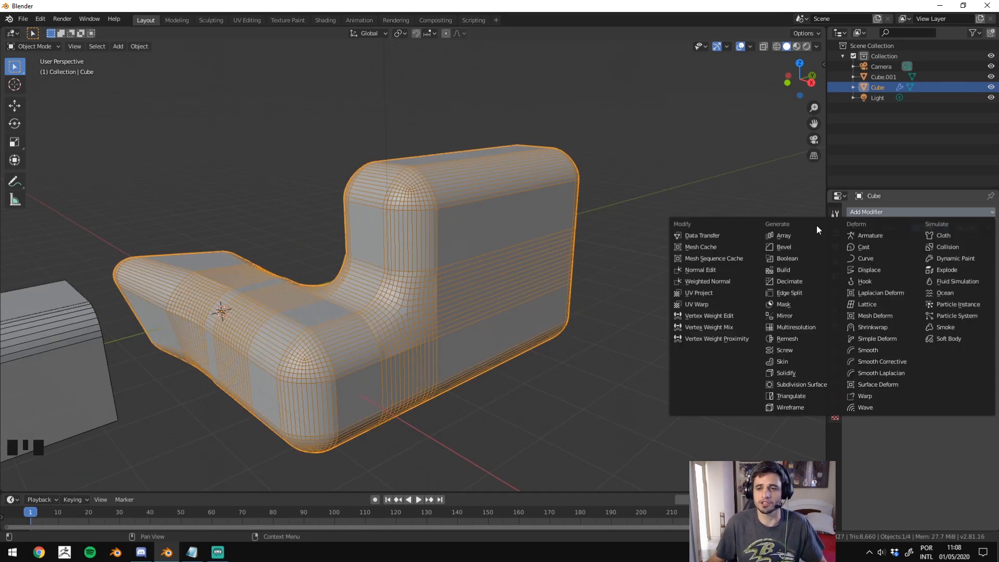
{"action": "left_click", "coordinate": [801, 236]}
Examine the arrayed copies of the bevelled object from several angles.
{"action": "middle_click_drag", "start_coordinate": [582, 226], "coordinate": [582, 248]}
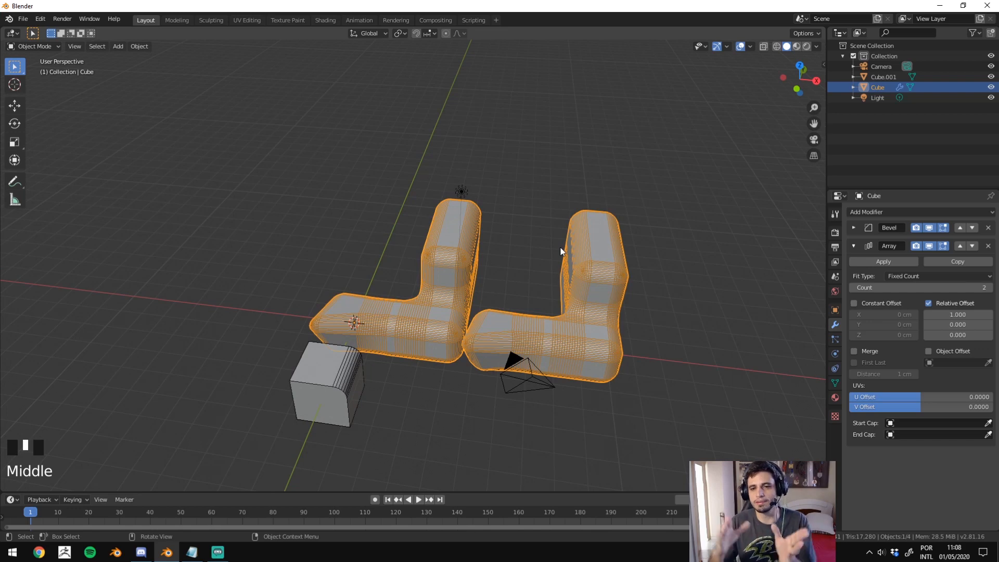
{"action": "scroll", "coordinate": [471, 192], "scroll_direction": "down", "scroll_amount": 3}
{"action": "middle_click_drag", "start_coordinate": [471, 192], "coordinate": [473, 197]}
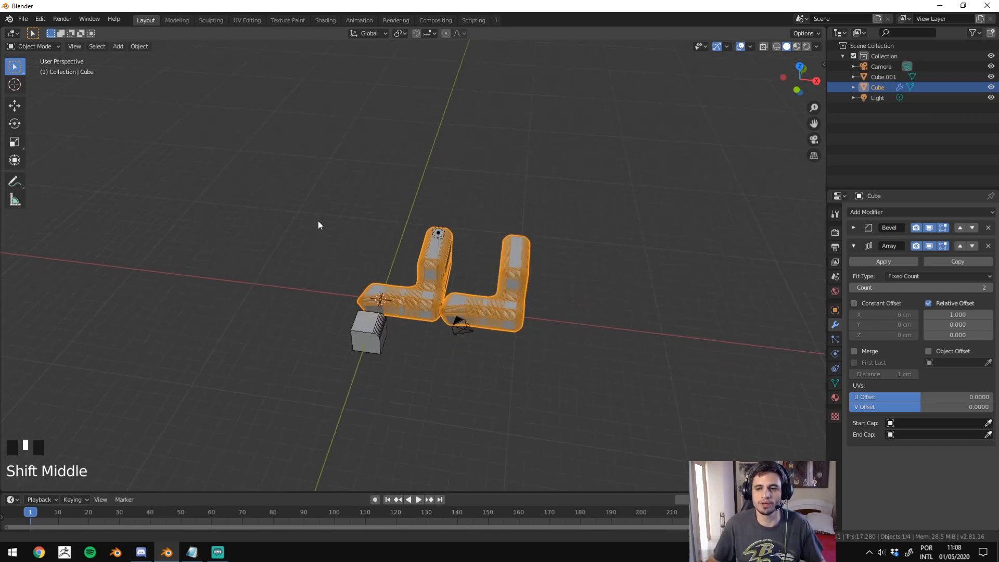
{"action": "middle_click_drag", "start_coordinate": [317, 221], "coordinate": [307, 234], "text": "shift"}
{"action": "middle_click_drag", "start_coordinate": [307, 234], "coordinate": [323, 249]}
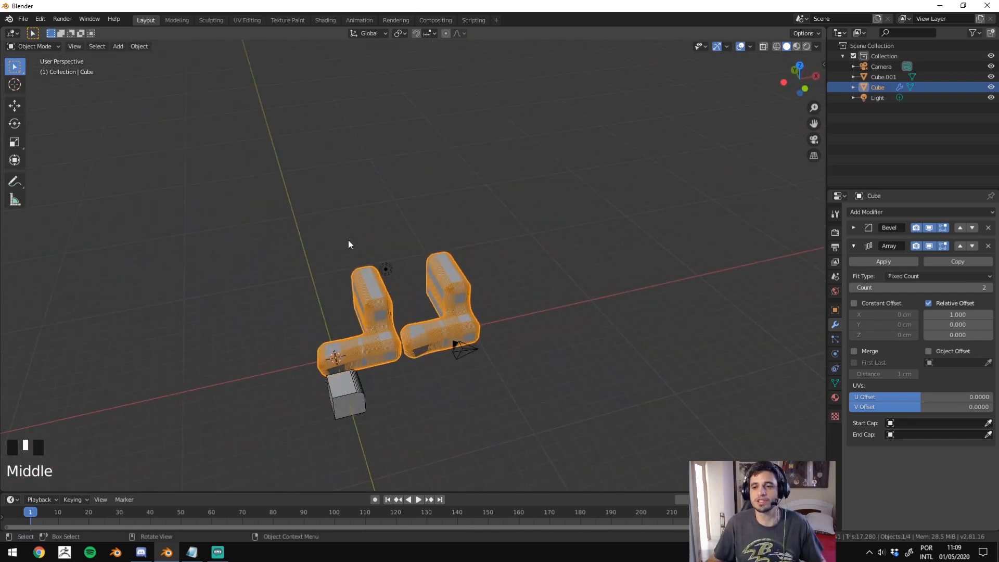
{"action": "middle_click_drag", "start_coordinate": [513, 229], "coordinate": [509, 260]}
{"action": "scroll", "coordinate": [435, 268], "scroll_direction": "up", "scroll_amount": 2}
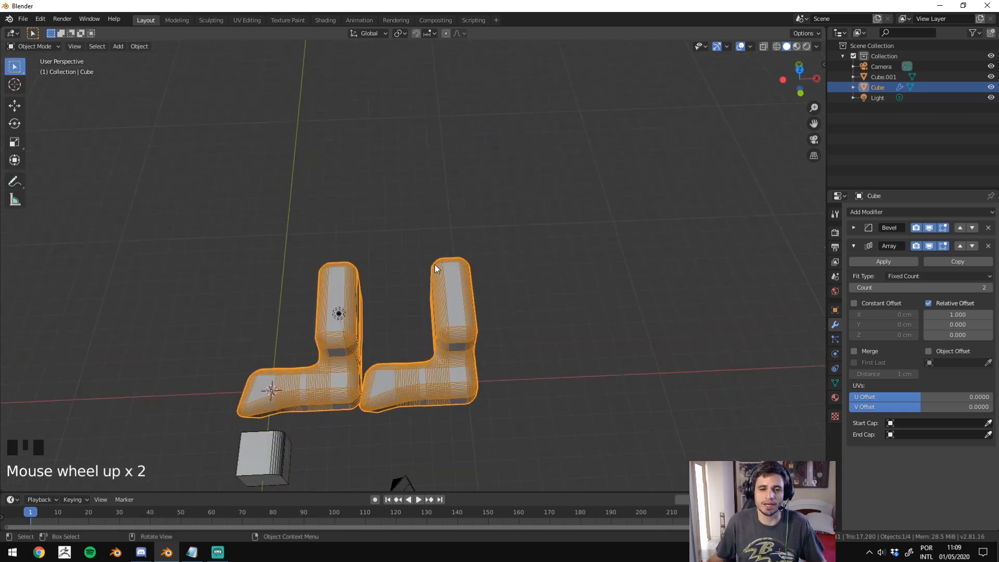
{"action": "middle_click_drag", "start_coordinate": [435, 267], "coordinate": [425, 230], "text": "shift"}
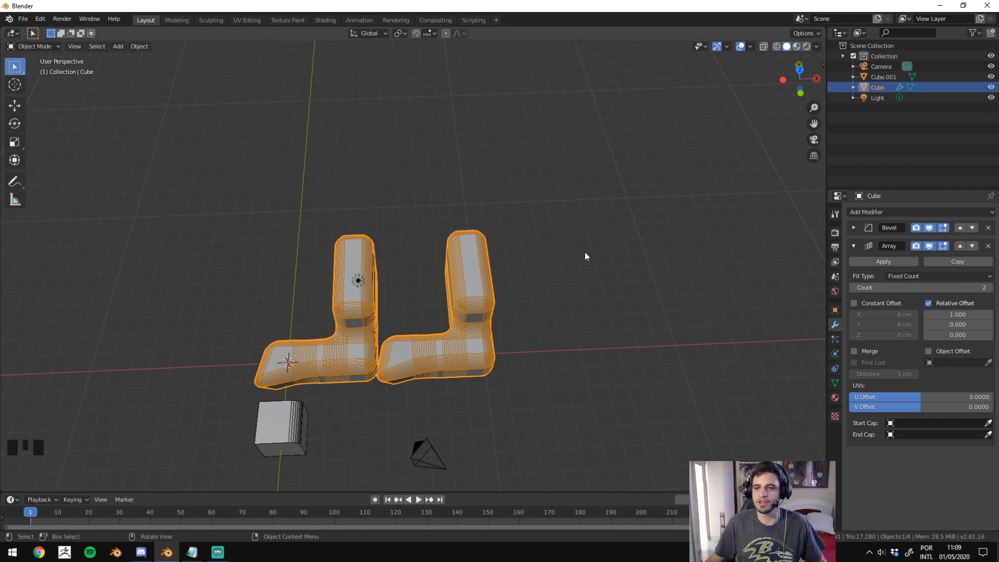
Set the Array modifier's count to 6 and its relative Y offset to 0.4.
{"action": "left_click", "coordinate": [990, 290]}
{"action": "left_click", "coordinate": [990, 289]}
{"action": "left_click", "coordinate": [990, 289]}
{"action": "left_click", "coordinate": [991, 289]}
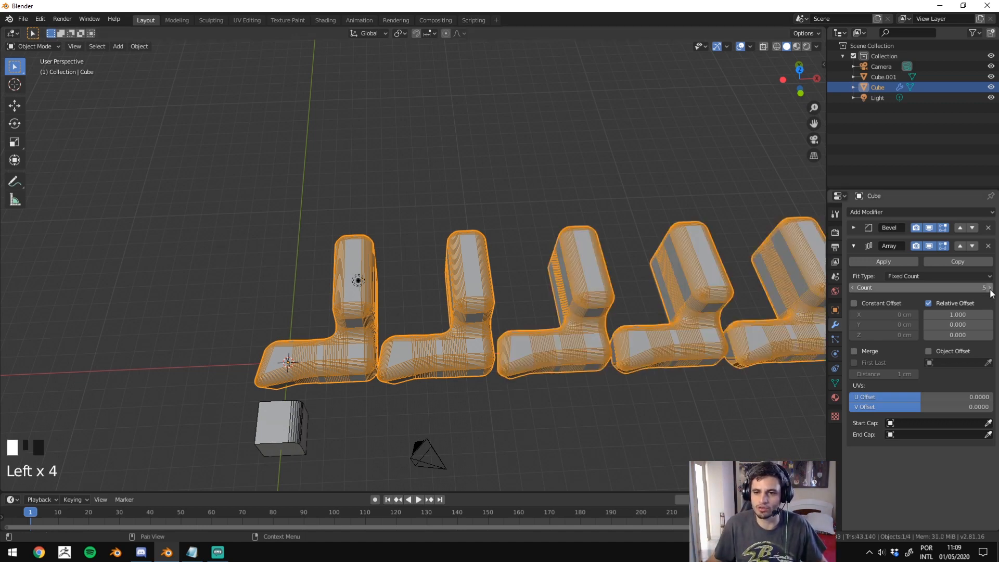
{"action": "middle_click_drag", "start_coordinate": [698, 239], "coordinate": [619, 242], "text": "shift"}
{"action": "scroll", "coordinate": [619, 242], "scroll_direction": "down", "scroll_amount": 2}
{"action": "mouse_move", "coordinate": [958, 324]}
{"action": "left_mouse_down"}
{"action": "mouse_move", "coordinate": [989, 324]}
{"action": "mouse_move", "coordinate": [949, 324]}
{"action": "mouse_move", "coordinate": [960, 324]}
{"action": "left_mouse_up"}
Duplicate the manually bevelled cube in place and move one of the two cubes beside the other.
{"action": "middle_click_drag", "start_coordinate": [457, 253], "coordinate": [510, 236], "text": "shift"}
{"action": "scroll", "coordinate": [535, 286], "scroll_direction": "up", "scroll_amount": 4}
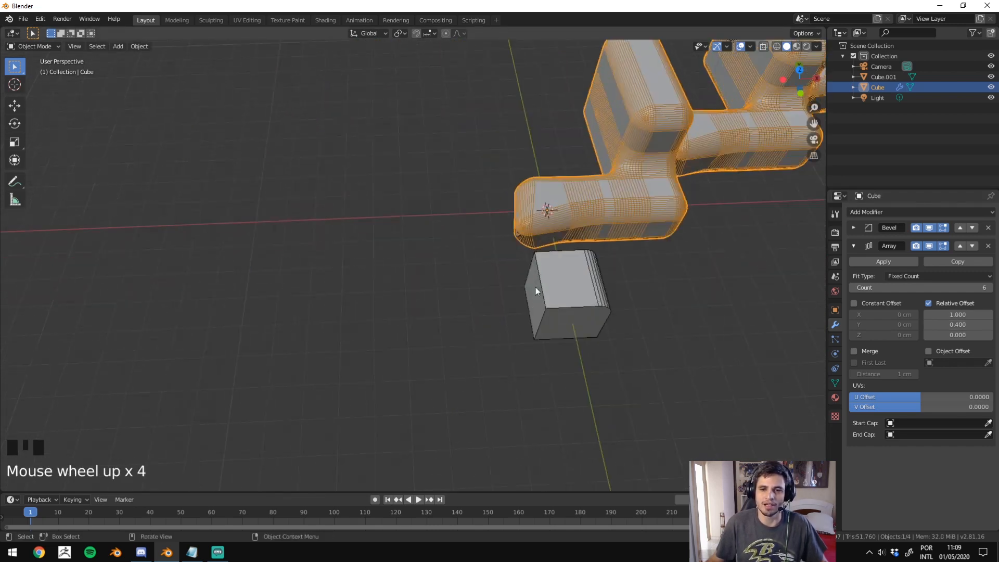
{"action": "left_click", "coordinate": [535, 286]}
{"action": "middle_click_drag", "start_coordinate": [535, 286], "coordinate": [335, 332], "text": "shift"}
{"action": "key", "text": "shift+d"}
{"action": "right_click", "coordinate": [337, 334]}
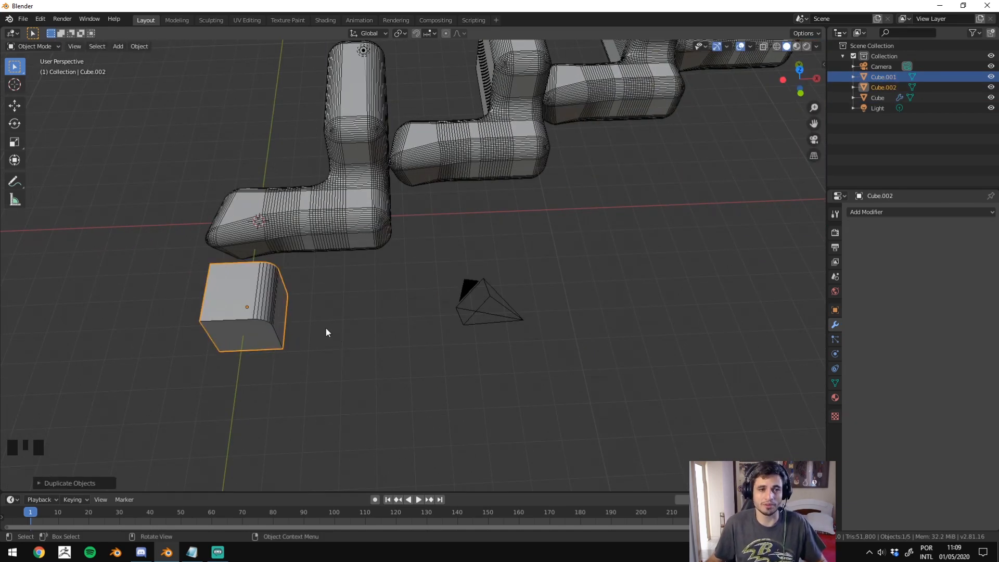
{"action": "key", "text": "w"}
{"action": "left_click_drag", "start_coordinate": [14, 66], "coordinate": [83, 92]}
{"action": "left_click", "coordinate": [236, 281]}
{"action": "key", "text": "g"}
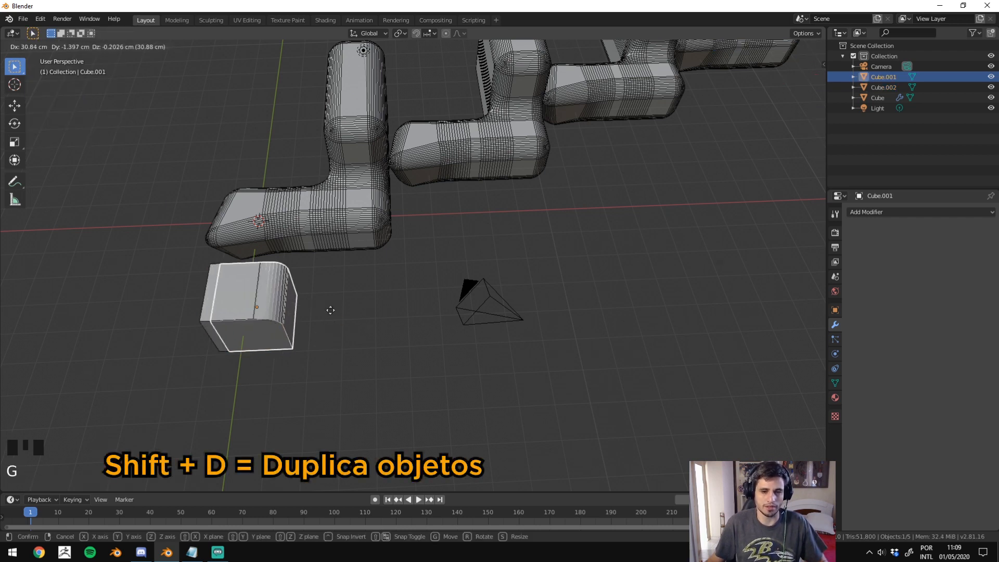
{"action": "left_click", "coordinate": [379, 308]}
Duplicate the manually bevelled cube twice more, placing the copies in a row along the X axis.
{"action": "key", "text": "shift+d"}
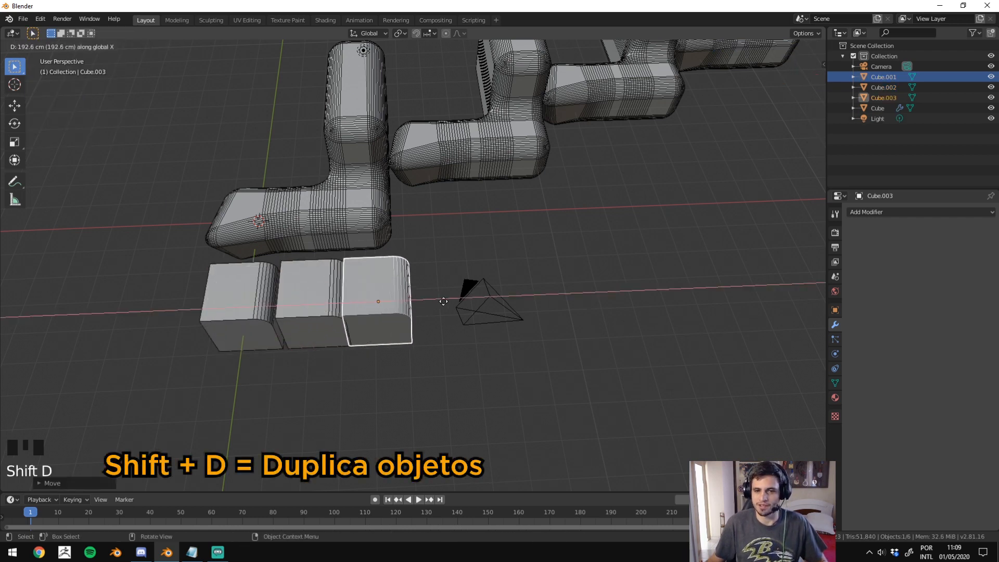
{"action": "left_click", "coordinate": [455, 299]}
{"action": "key", "text": "shift+d"}
{"action": "left_click", "coordinate": [598, 292]}
Try moving a top corner vertex of the third cube in the row, cancel it and return to Object Mode.
{"action": "left_click", "coordinate": [373, 296]}
{"action": "key", "text": "Tab"}
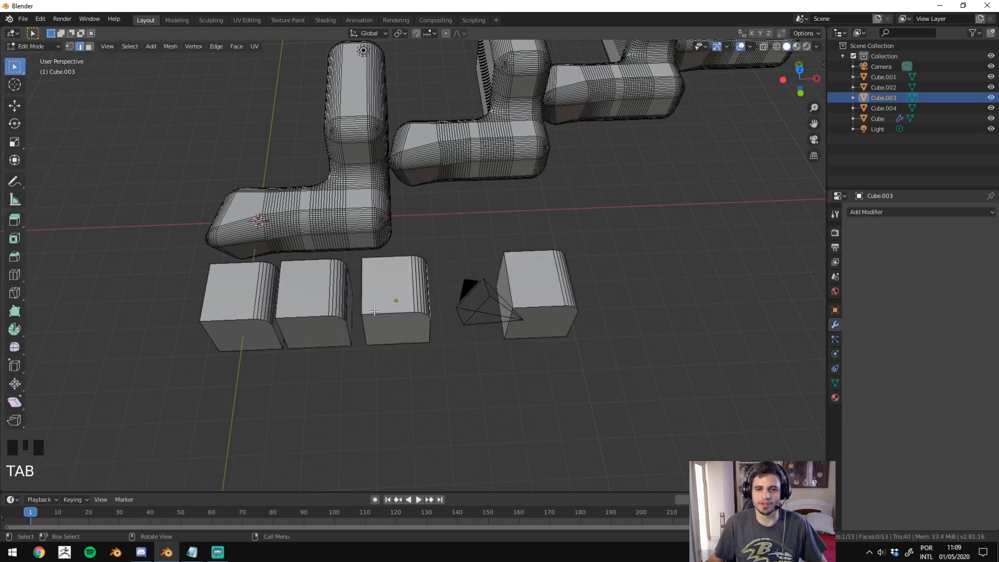
{"action": "left_click", "coordinate": [364, 258]}
{"action": "key", "text": "g"}
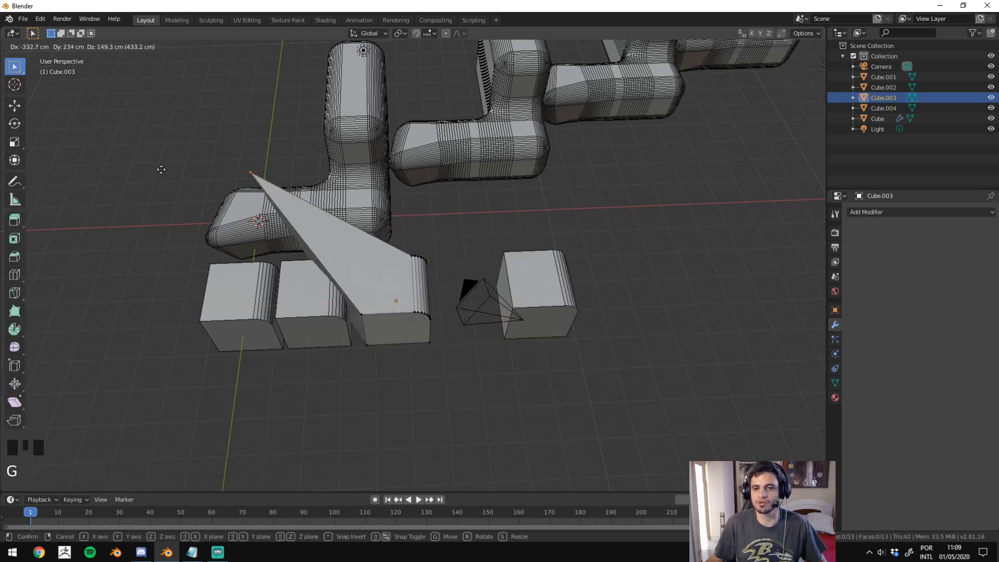
{"action": "right_click", "coordinate": [160, 167]}
{"action": "key", "text": "ctrl+z"}
{"action": "key", "text": "Tab"}
Select all four manually bevelled cubes and edit their meshes together in Edit Mode.
{"action": "left_click", "coordinate": [246, 285]}
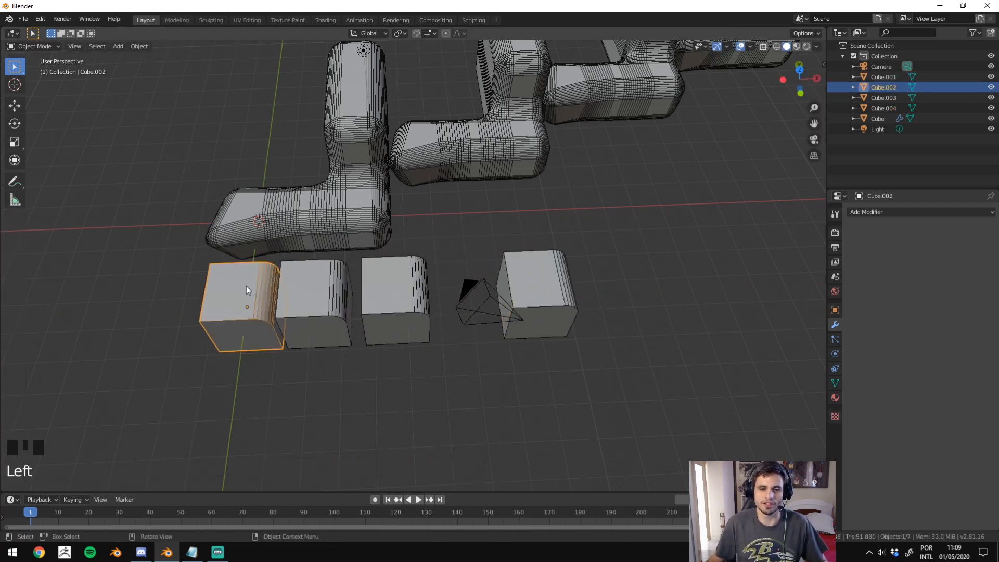
{"action": "left_click", "coordinate": [315, 298], "text": "shift"}
{"action": "left_click", "coordinate": [518, 294], "text": "shift"}
{"action": "left_click", "coordinate": [393, 295], "text": "shift"}
{"action": "key", "text": "Tab"}
Try moving the matching top corner vertices of all four cubes together and undo the move.
{"action": "left_click", "coordinate": [505, 253]}
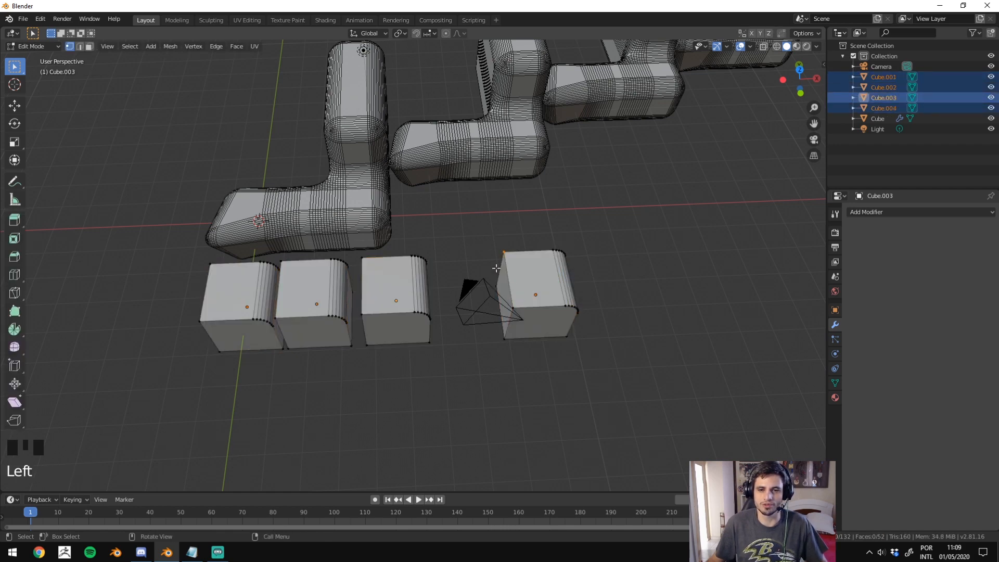
{"action": "left_click", "coordinate": [363, 256], "text": "shift"}
{"action": "left_click_drag", "start_coordinate": [297, 250], "coordinate": [277, 269], "text": "shift"}
{"action": "left_click_drag", "start_coordinate": [195, 243], "coordinate": [209, 289], "text": "shift"}
{"action": "key", "text": "g"}
{"action": "left_click", "coordinate": [268, 243]}
{"action": "key", "text": "ctrl+z"}
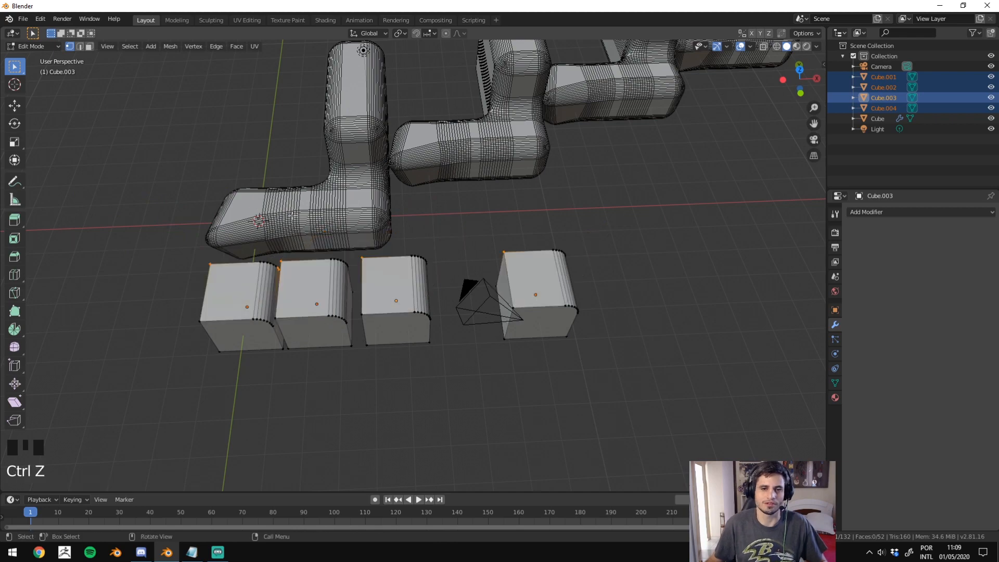
{"action": "key", "text": "Tab"}
Pull a top corner vertex of the arrayed object's base mesh outward into a long point in Edit Mode.
{"action": "scroll", "coordinate": [392, 247], "scroll_direction": "up", "scroll_amount": 1}
{"action": "scroll", "coordinate": [517, 301], "scroll_direction": "down", "scroll_amount": 3}
{"action": "middle_click_drag", "start_coordinate": [517, 298], "coordinate": [285, 323], "text": "shift"}
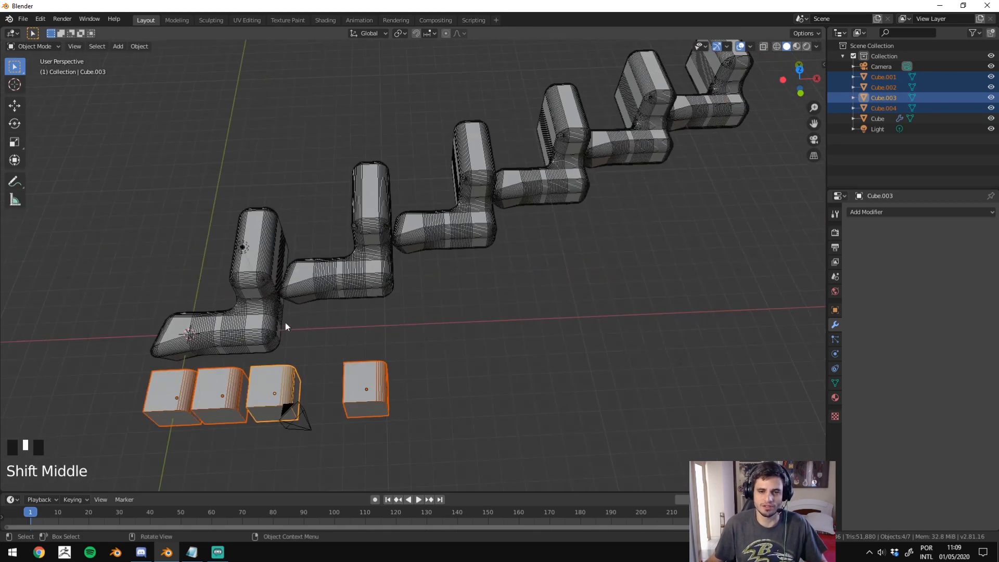
{"action": "left_click", "coordinate": [284, 322]}
{"action": "key", "text": "Tab"}
{"action": "middle_click_drag", "start_coordinate": [431, 324], "coordinate": [327, 188]}
{"action": "left_click_drag", "start_coordinate": [327, 188], "coordinate": [353, 211]}
{"action": "key", "text": "g"}
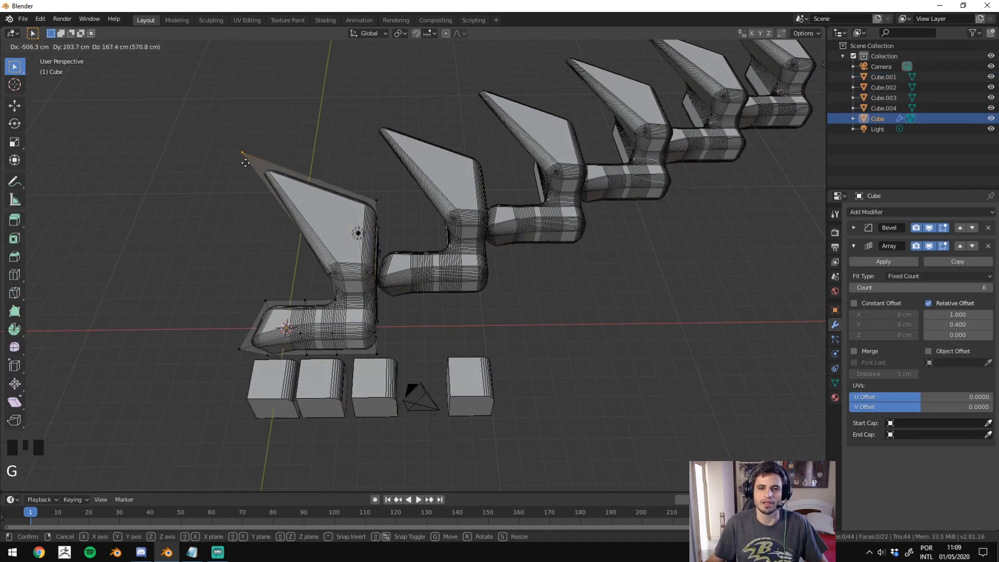
Reposition further vertices along the arrayed object's opposite side and return to Object Mode.
{"action": "left_click", "coordinate": [407, 211]}
{"action": "key", "text": "g"}
{"action": "left_click", "coordinate": [368, 260]}
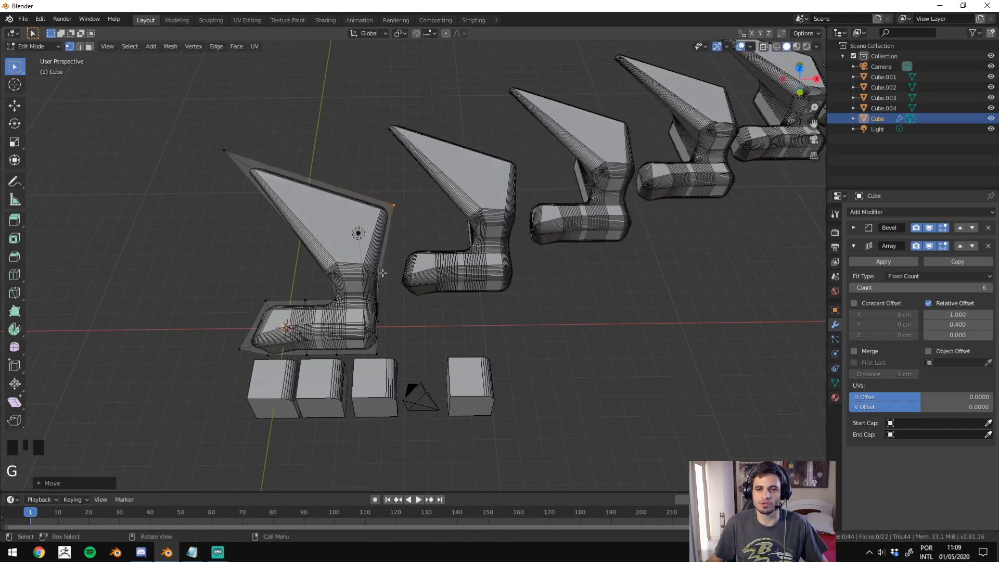
{"action": "key", "text": "g"}
{"action": "left_click", "coordinate": [493, 328]}
{"action": "key", "text": "Tab"}
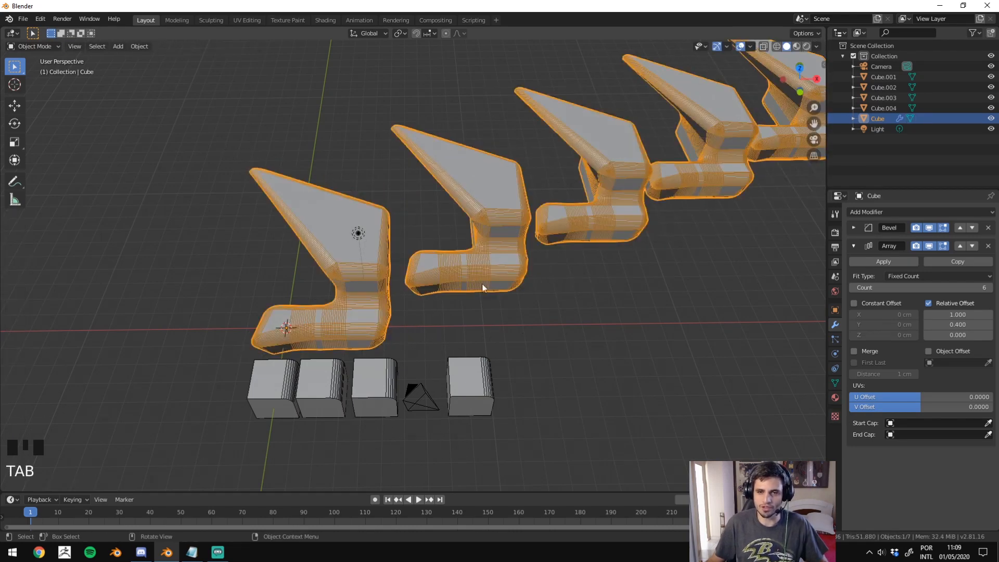
{"action": "left_click", "coordinate": [482, 283]}
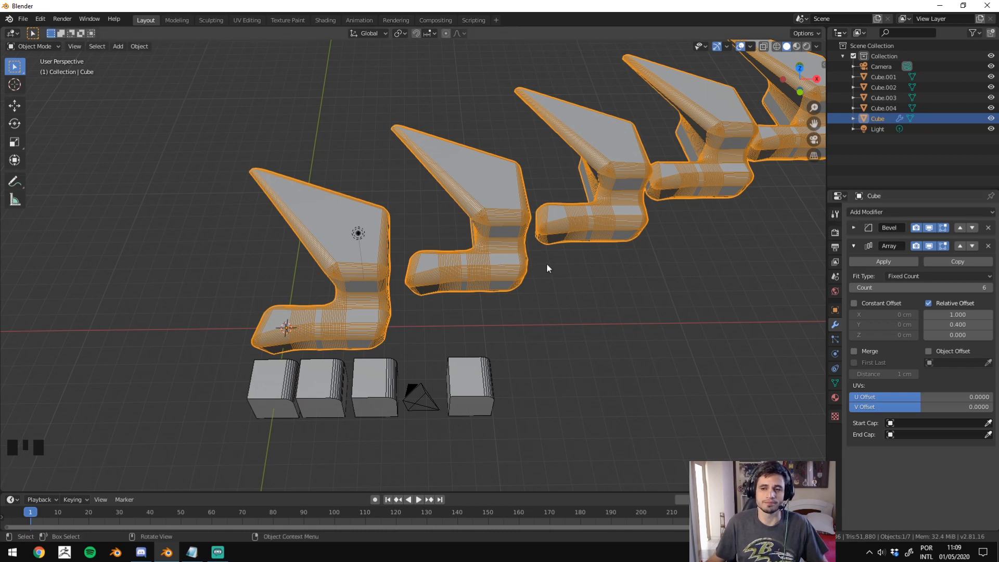
Collapse the Array modifier's settings and look through the available modifiers.
{"action": "left_click", "coordinate": [854, 249]}
{"action": "left_click", "coordinate": [873, 212]}
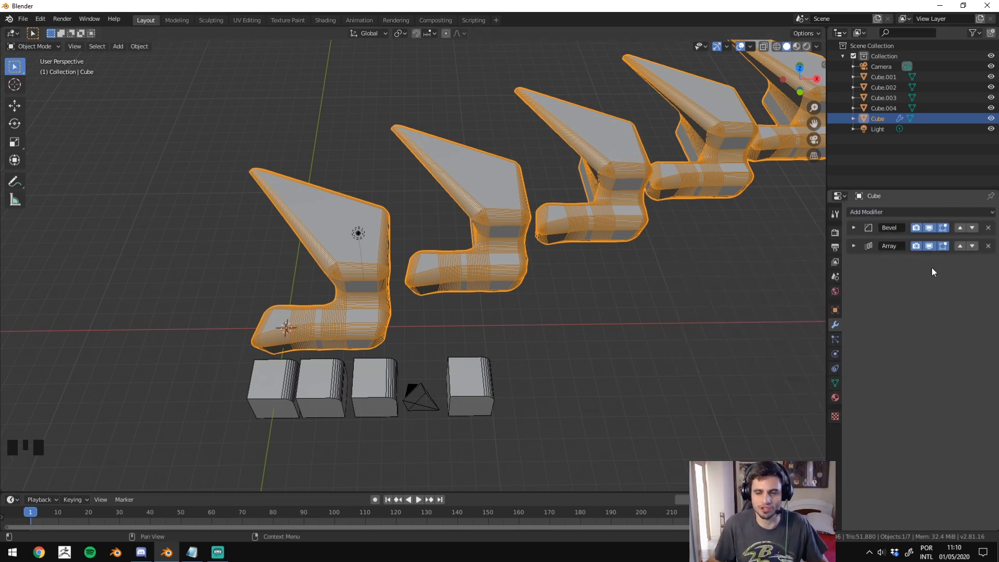
{"action": "scroll", "coordinate": [908, 347], "scroll_direction": "down", "scroll_amount": 2}
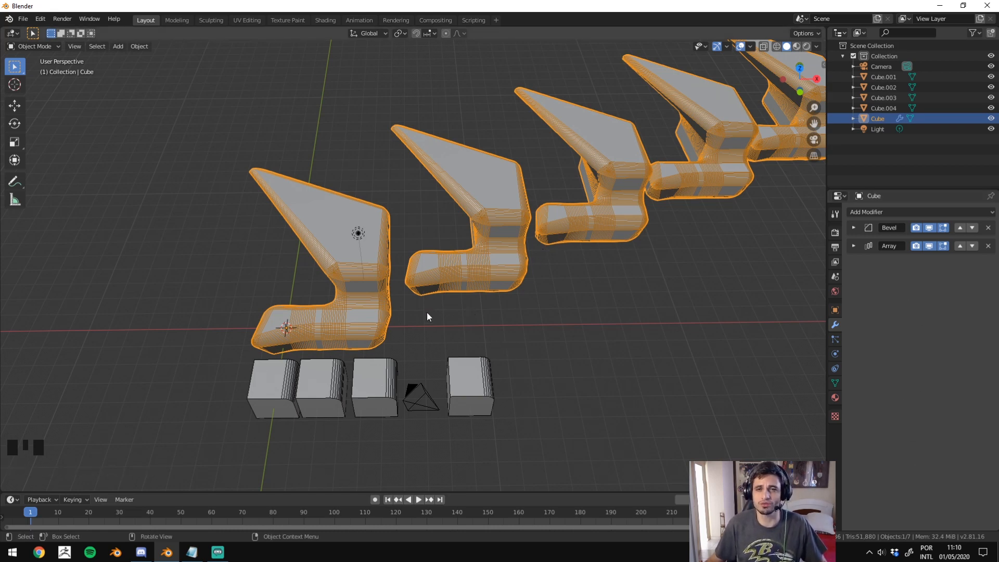
Remove the object's Bevel and Array modifiers and delete every object in the scene.
{"action": "left_click", "coordinate": [988, 228]}
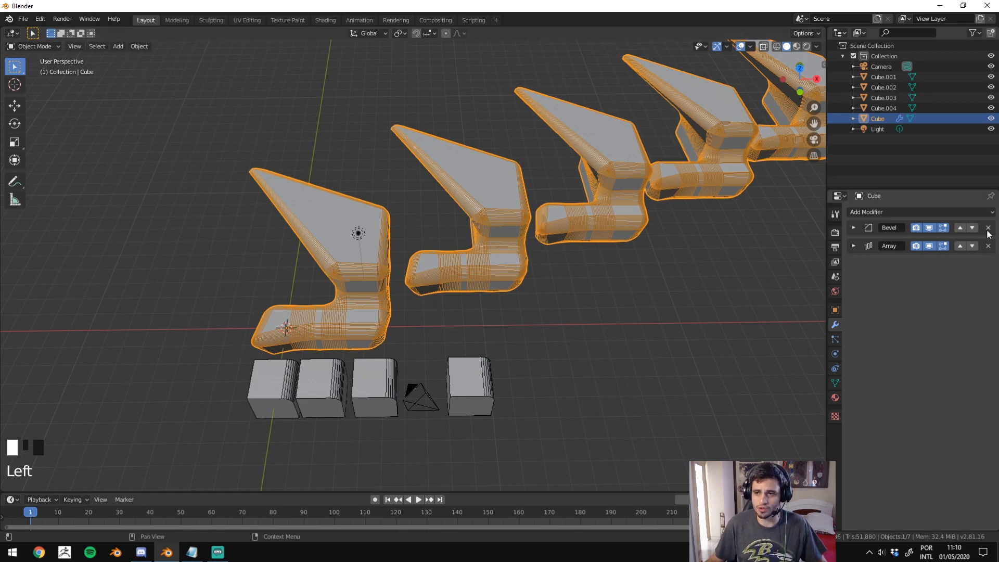
{"action": "left_click", "coordinate": [990, 241]}
{"action": "left_click", "coordinate": [988, 227]}
{"action": "left_click_drag", "start_coordinate": [662, 272], "coordinate": [206, 474]}
{"action": "key", "text": "x"}
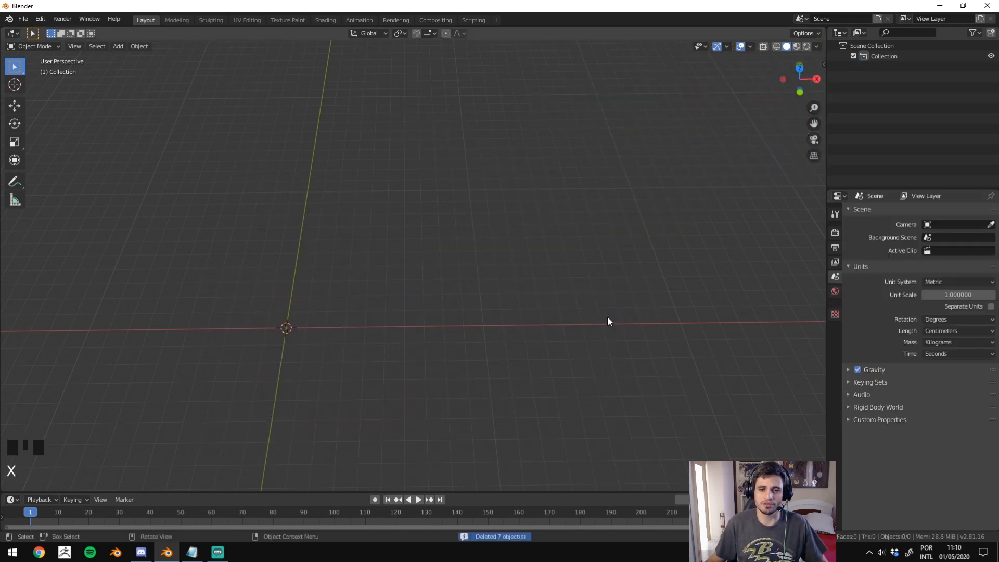
Add a plane at the origin of the empty scene.
{"action": "middle_click_drag", "start_coordinate": [607, 317], "coordinate": [530, 293]}
{"action": "middle_click_drag", "start_coordinate": [430, 219], "coordinate": [443, 189]}
{"action": "key", "text": "shift+a"}
{"action": "left_click", "coordinate": [448, 319]}
{"action": "middle_click_drag", "start_coordinate": [459, 305], "coordinate": [477, 328], "text": "shift"}
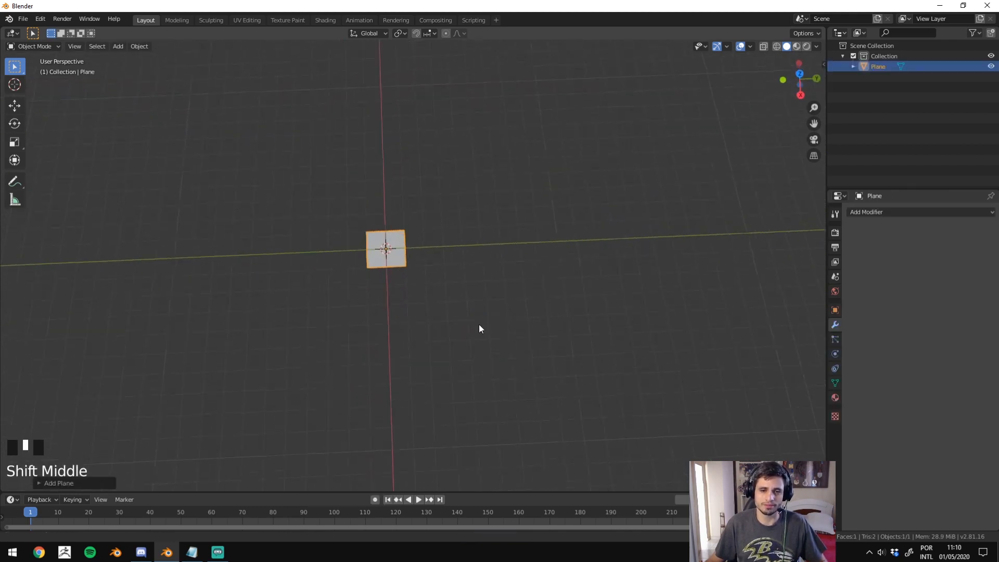
{"action": "scroll", "coordinate": [204, 163], "scroll_direction": "up", "scroll_amount": 2}
Activate the Move tool and add a Mirror modifier to the plane.
{"action": "left_click", "coordinate": [15, 106]}
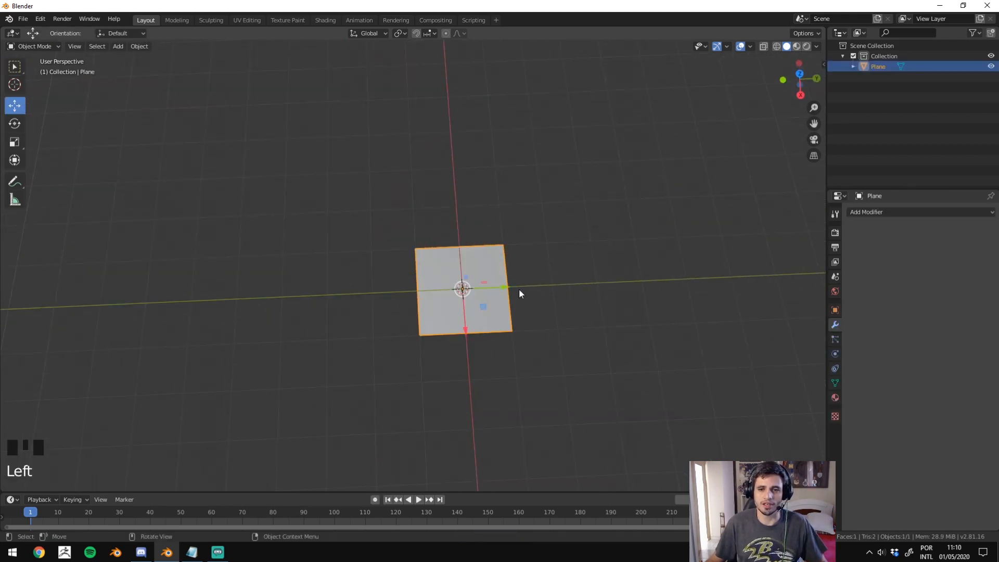
{"action": "left_click", "coordinate": [899, 214]}
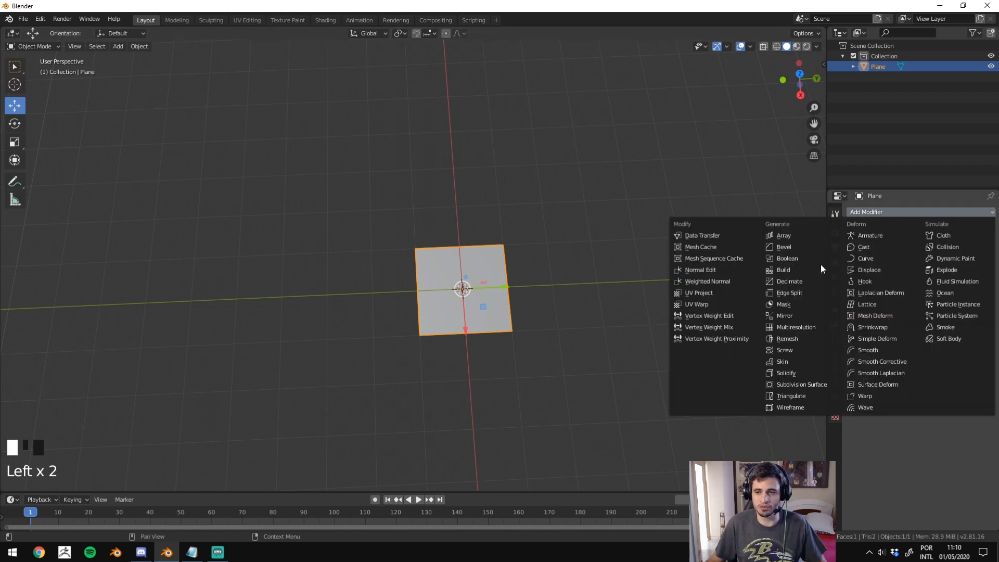
{"action": "left_click", "coordinate": [808, 315]}
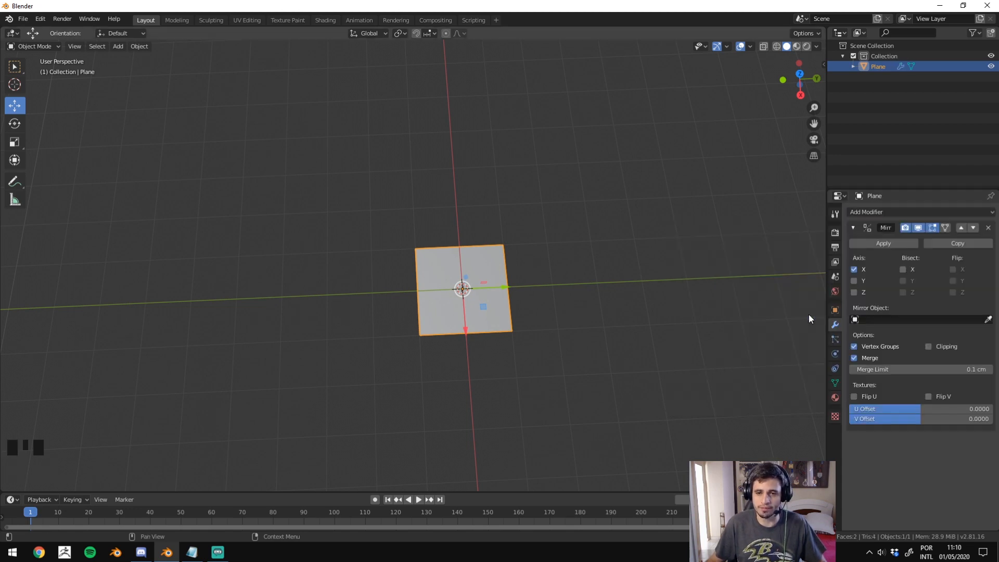
Set the Mirror modifier to mirror across the Y axis instead of X, and enter Edit Mode on the plane.
{"action": "left_click", "coordinate": [854, 281]}
{"action": "left_click", "coordinate": [854, 269]}
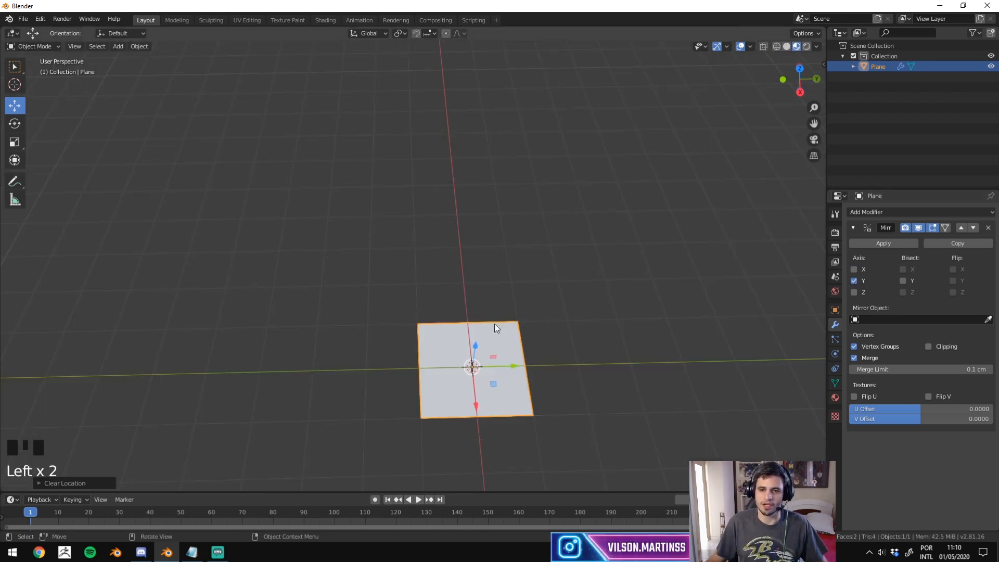
{"action": "key", "text": "Tab"}
Try moving the plane's far corner vertex on the negative Y side outward to test the mirroring, and undo the move.
{"action": "left_click_drag", "start_coordinate": [379, 286], "coordinate": [471, 368]}
{"action": "key", "text": "g"}
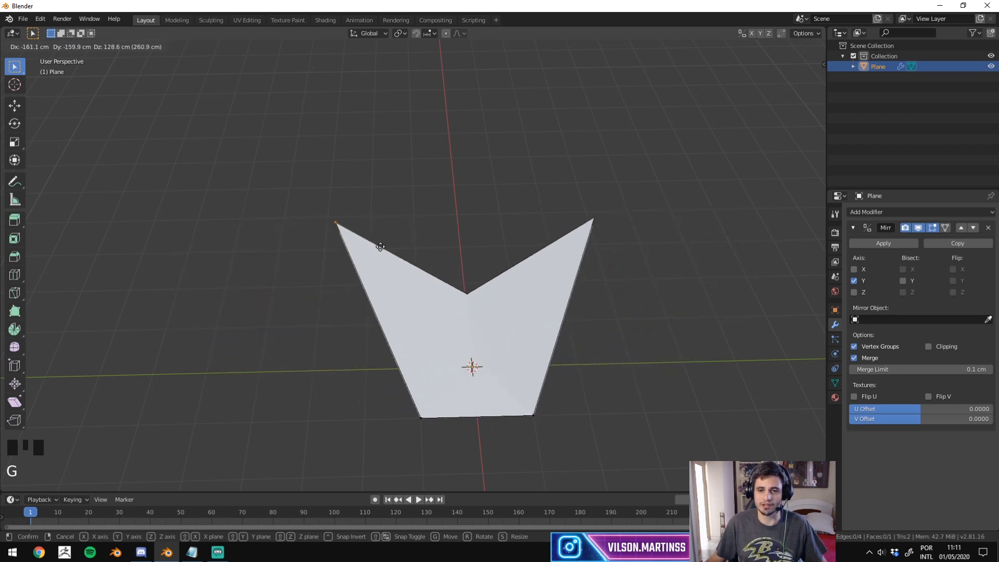
{"action": "left_click", "coordinate": [386, 205]}
{"action": "key", "text": "ctrl+z"}
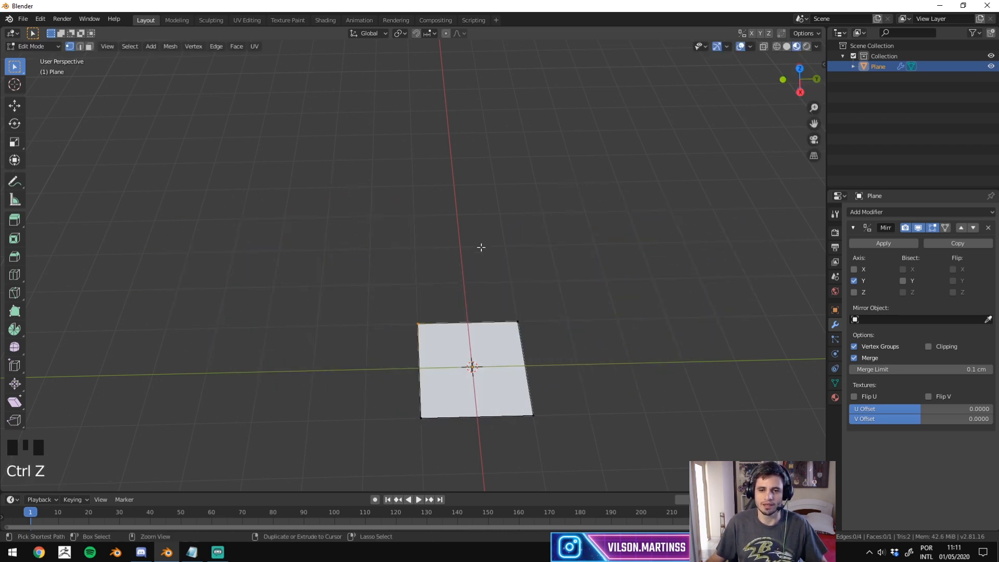
Move all of the plane's vertices along negative Y, away from the object's origin, and return to Object Mode.
{"action": "left_click_drag", "start_coordinate": [357, 269], "coordinate": [527, 389]}
{"action": "key", "text": "w"}
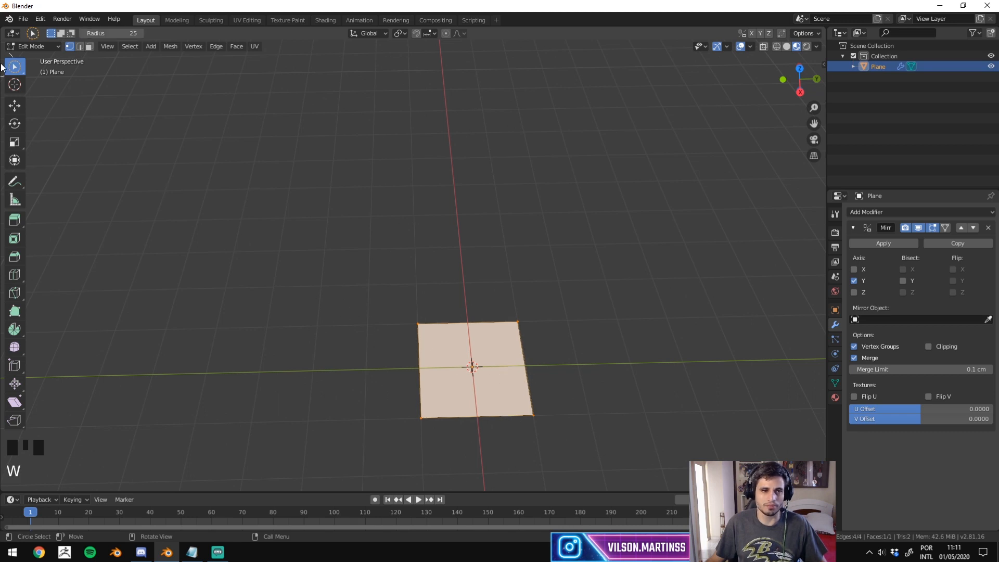
{"action": "left_click", "coordinate": [21, 71]}
{"action": "left_click", "coordinate": [63, 89]}
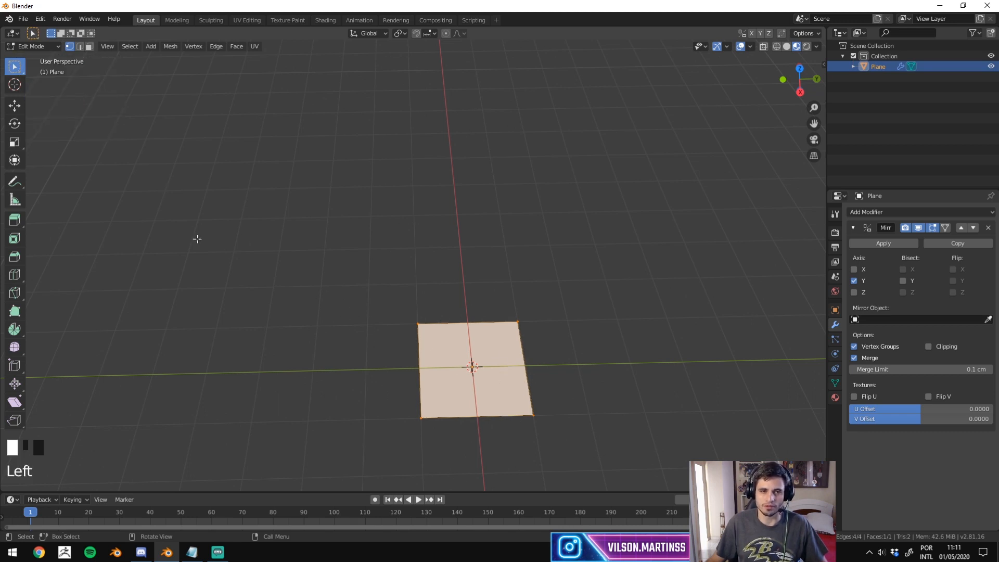
{"action": "left_click", "coordinate": [15, 106]}
{"action": "left_click_drag", "start_coordinate": [514, 366], "coordinate": [454, 363]}
{"action": "key", "text": "Tab"}
Try moving the whole mirrored plane in Object Mode and undo the move.
{"action": "left_click_drag", "start_coordinate": [523, 233], "coordinate": [561, 254]}
{"action": "middle_click_drag", "start_coordinate": [563, 257], "coordinate": [591, 263]}
{"action": "key", "text": "ctrl+z"}
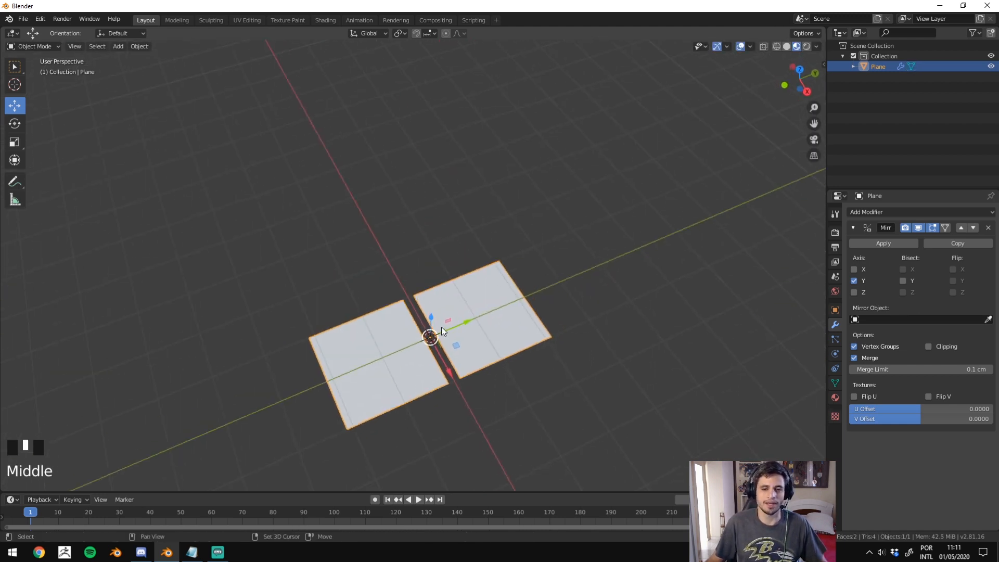
Set the plane's origin to its geometry.
{"action": "scroll", "coordinate": [526, 333], "scroll_direction": "up", "scroll_amount": 5}
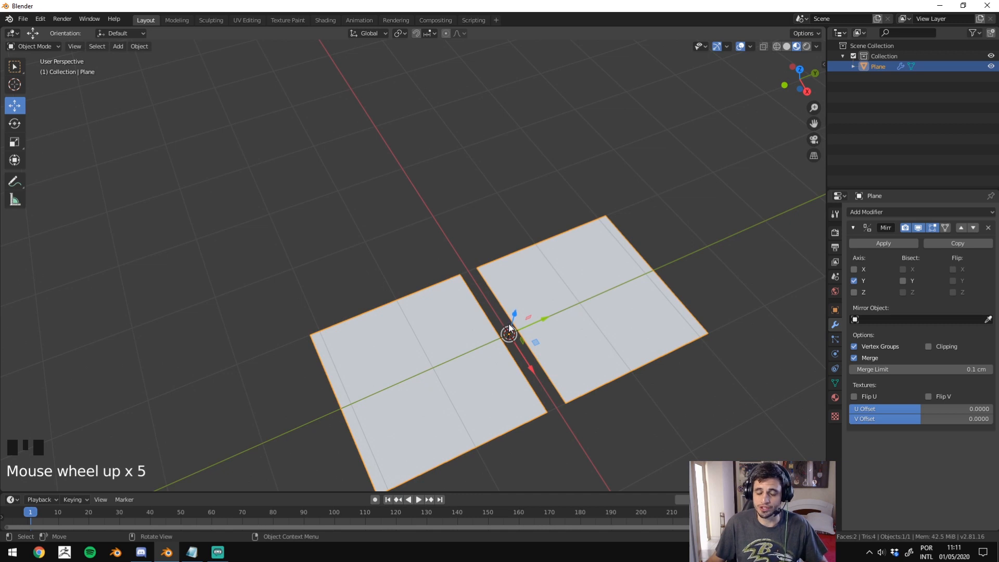
{"action": "middle_click_drag", "start_coordinate": [538, 363], "coordinate": [435, 344], "text": "shift"}
{"action": "key", "text": "Tab"}
{"action": "key", "text": "Tab"}
{"action": "key", "text": "Tab"}
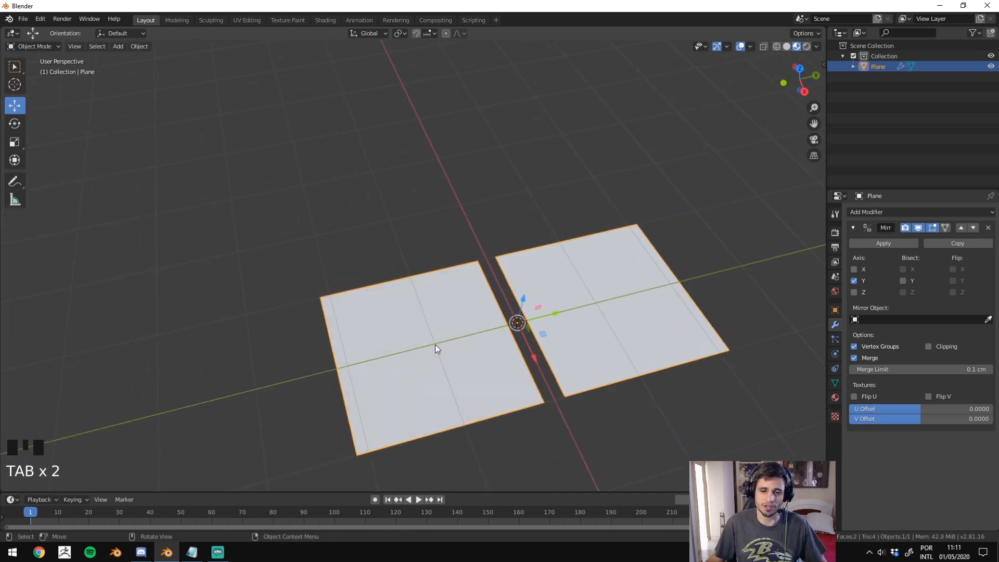
{"action": "key", "text": "Tab"}
{"action": "left_click", "coordinate": [141, 46]}
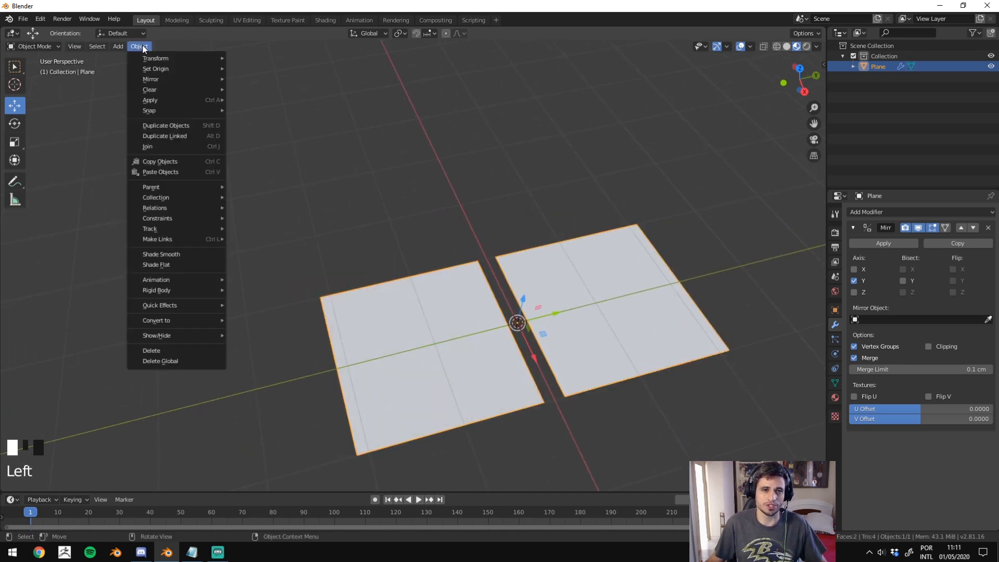
{"action": "mouse_move", "coordinate": [167, 69]}
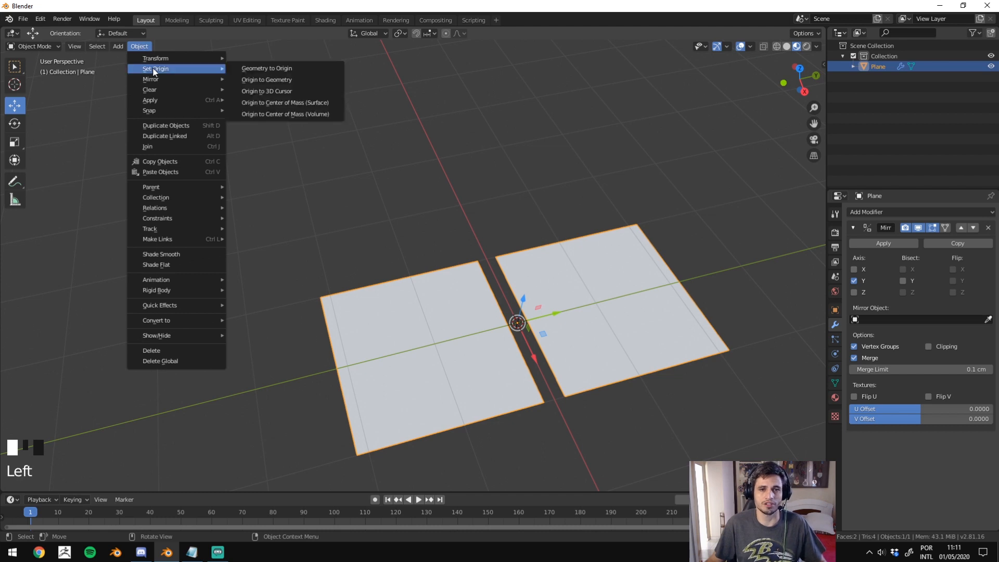
{"action": "left_click", "coordinate": [317, 79]}
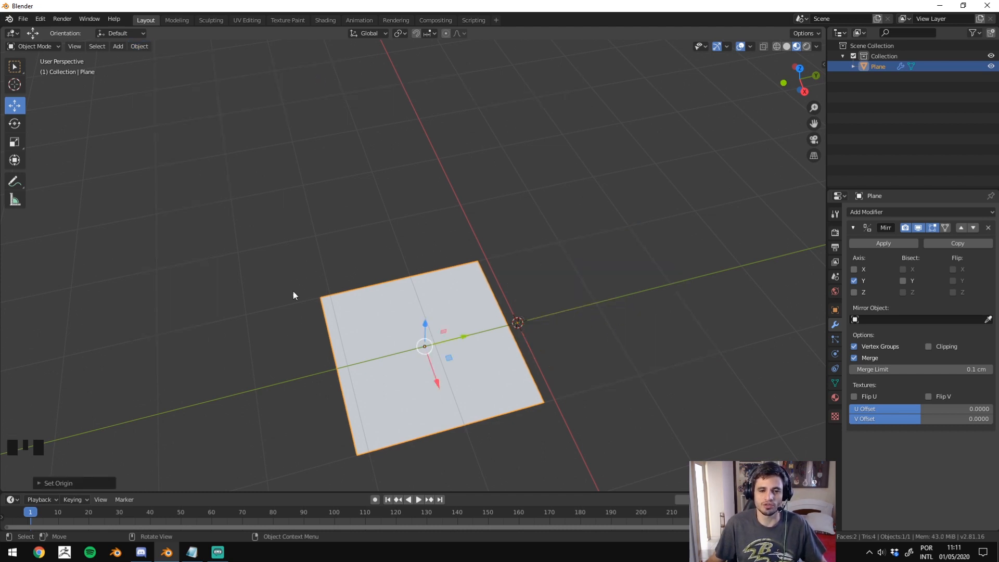
Try moving the whole mesh away from its new origin in Edit Mode and undo the move.
{"action": "middle_click_drag", "start_coordinate": [293, 295], "coordinate": [491, 257]}
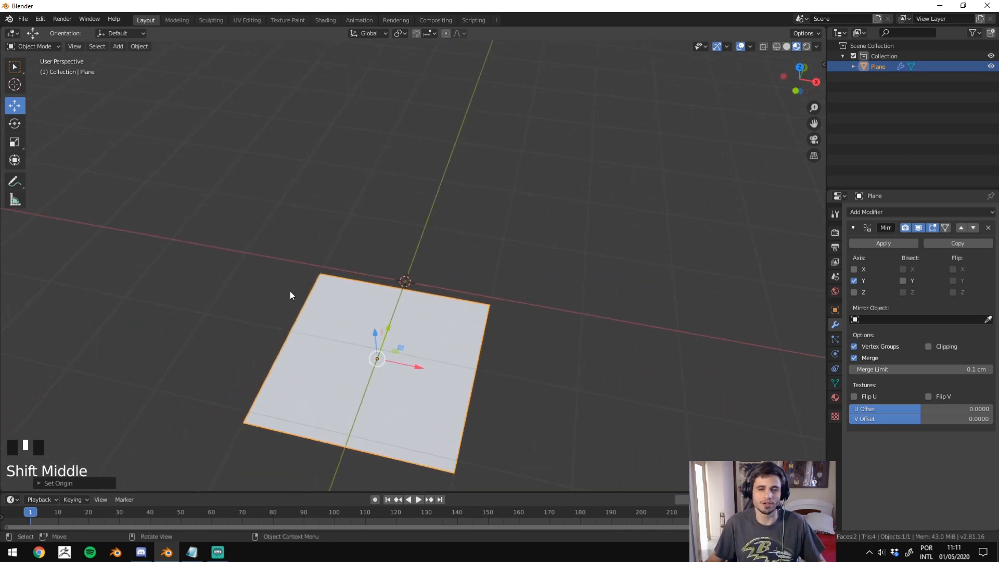
{"action": "key", "text": "Tab"}
{"action": "left_click_drag", "start_coordinate": [260, 234], "coordinate": [338, 283]}
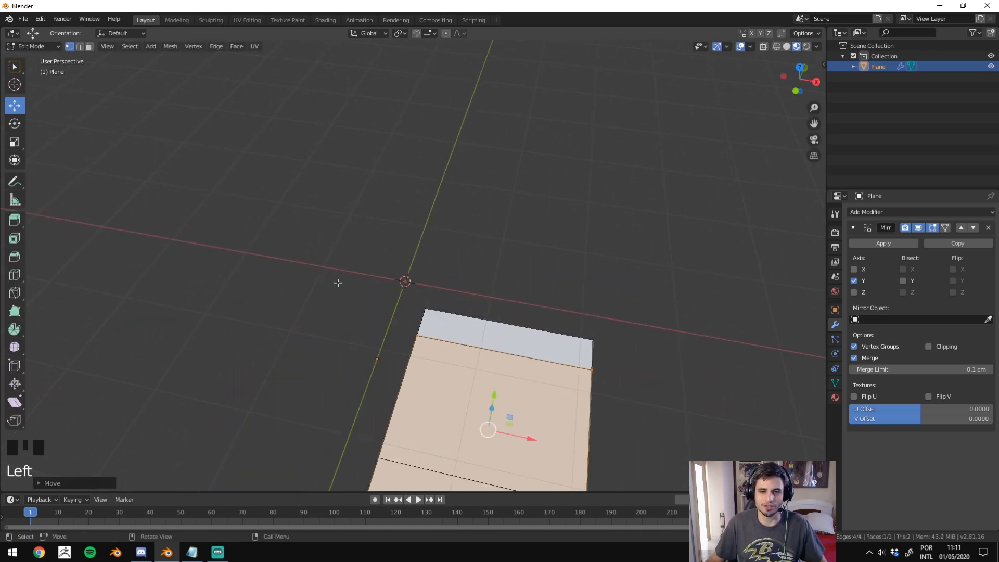
{"action": "key", "text": "ctrl+z"}
Move the plane's far corner vertex on the negative Y side outward to show the mirroring about the relocated origin.
{"action": "middle_click_drag", "start_coordinate": [344, 272], "coordinate": [323, 234]}
{"action": "scroll", "coordinate": [509, 352], "scroll_direction": "down", "scroll_amount": 3}
{"action": "middle_click_drag", "start_coordinate": [509, 352], "coordinate": [472, 284]}
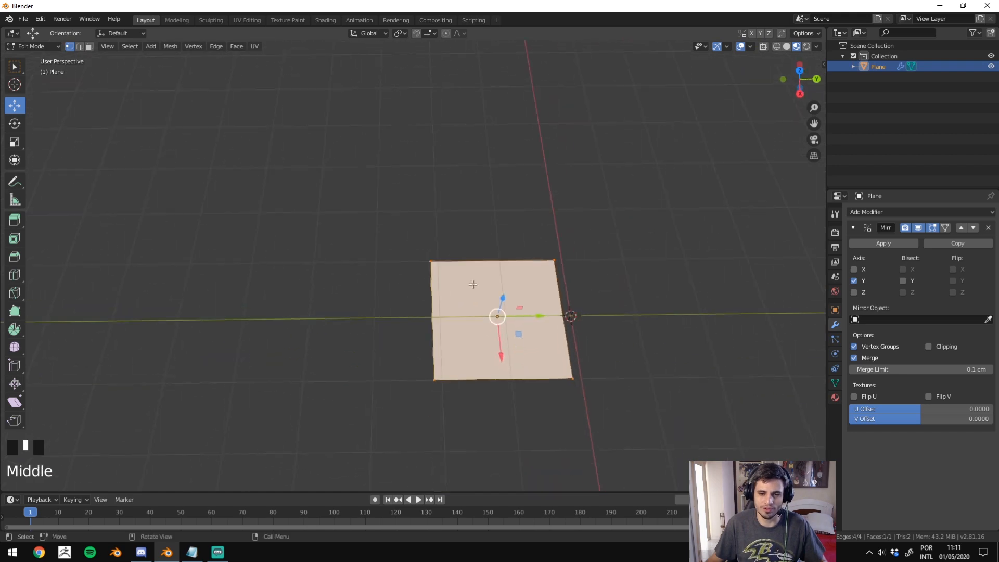
{"action": "left_click", "coordinate": [461, 288]}
{"action": "left_click", "coordinate": [430, 263]}
{"action": "left_click_drag", "start_coordinate": [431, 263], "coordinate": [405, 237]}
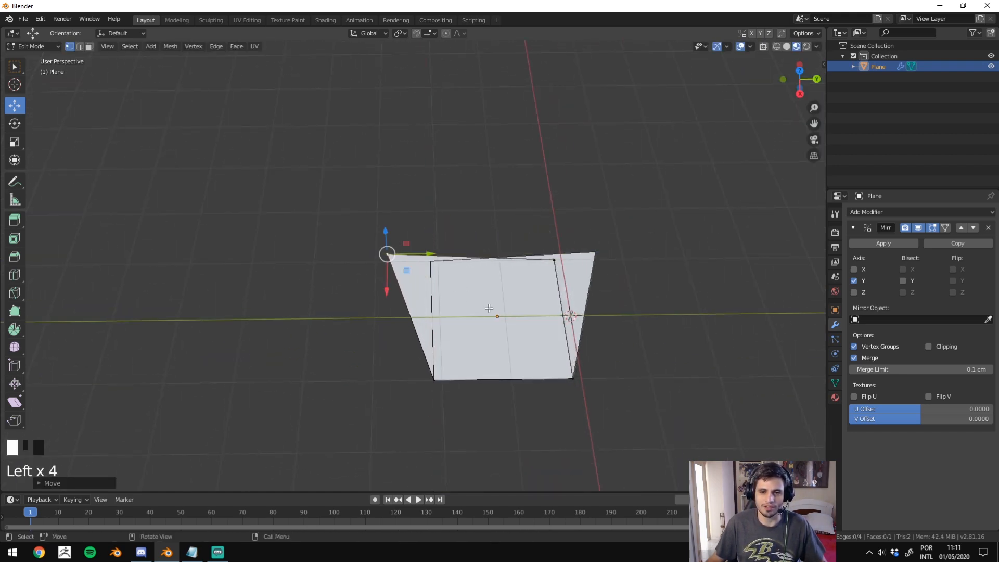
Start a screen capture around the plane, draw a blue line through its centre marking the mirror axis, and discard the capture.
{"action": "key", "text": "Print"}
{"action": "mouse_move", "coordinate": [221, 100]}
{"action": "left_mouse_down"}
{"action": "mouse_move", "coordinate": [484, 261]}
{"action": "mouse_move", "coordinate": [790, 483]}
{"action": "left_mouse_up"}
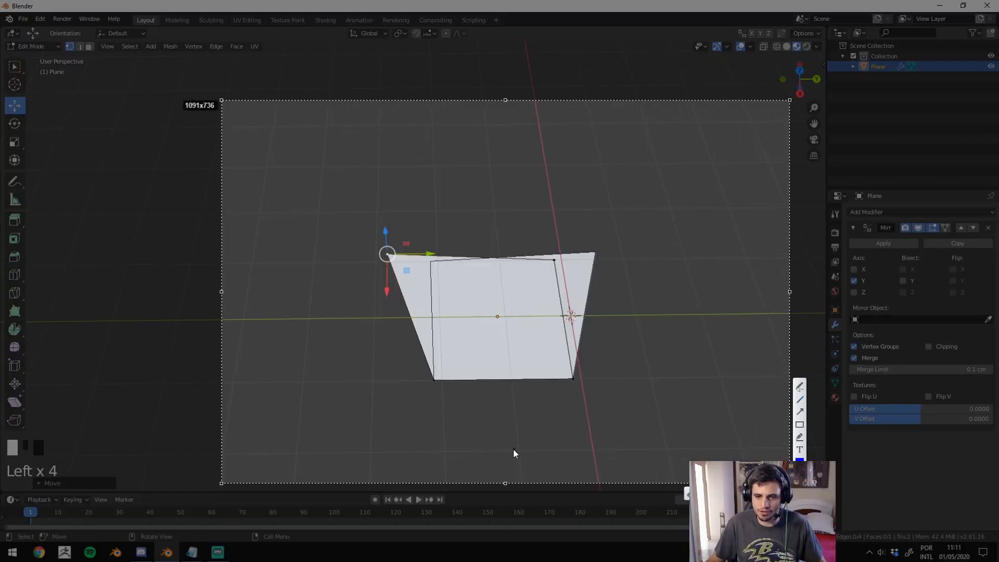
{"action": "mouse_move", "coordinate": [513, 448]}
{"action": "left_mouse_down"}
{"action": "mouse_move", "coordinate": [507, 137]}
{"action": "mouse_move", "coordinate": [487, 140]}
{"action": "left_mouse_up"}
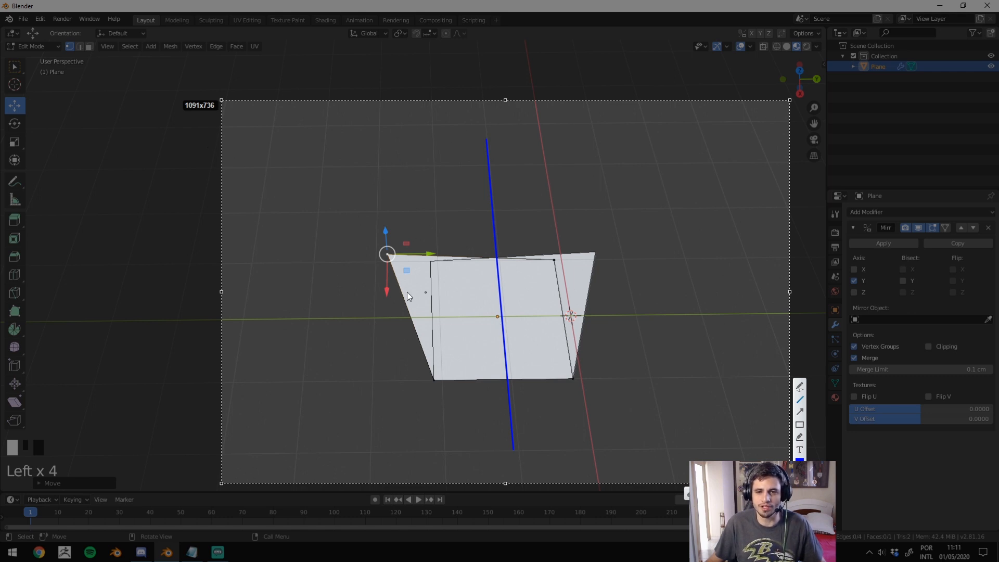
{"action": "key", "text": "Escape"}
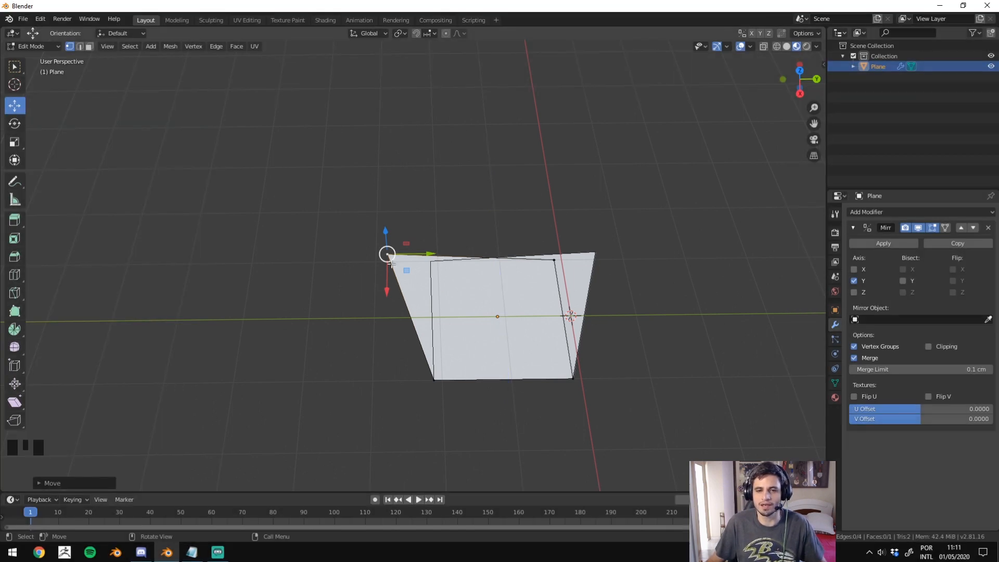
Drag the corner vertex across the mirror centre, and undo the edits until the plane is back at the world origin.
{"action": "left_click_drag", "start_coordinate": [392, 263], "coordinate": [627, 259]}
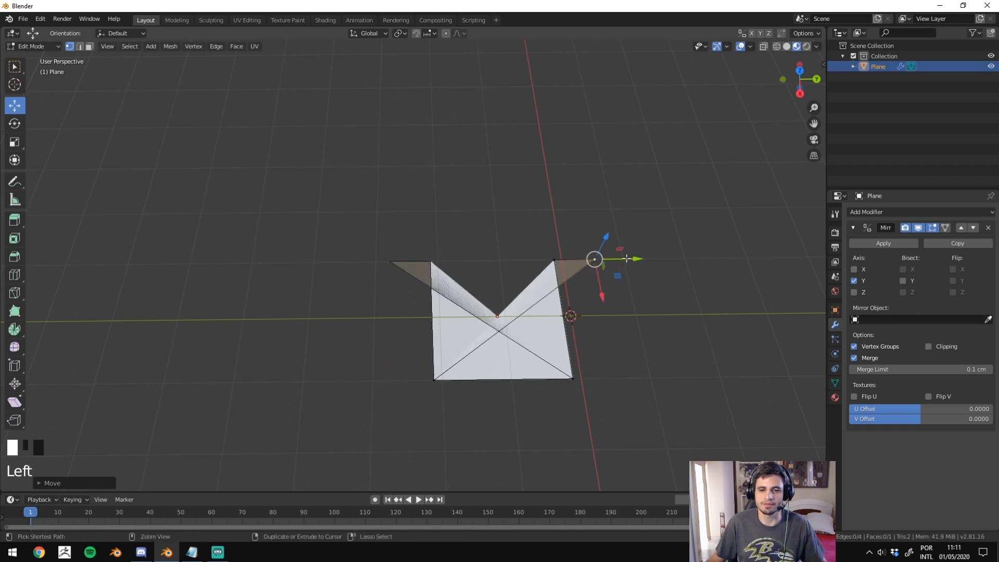
{"action": "key", "text": "ctrl+z"}
{"action": "key", "text": "ctrl+z"}
{"action": "key", "text": "ctrl+z"}
{"action": "key", "text": "ctrl+z"}
{"action": "key", "text": "ctrl+z"}
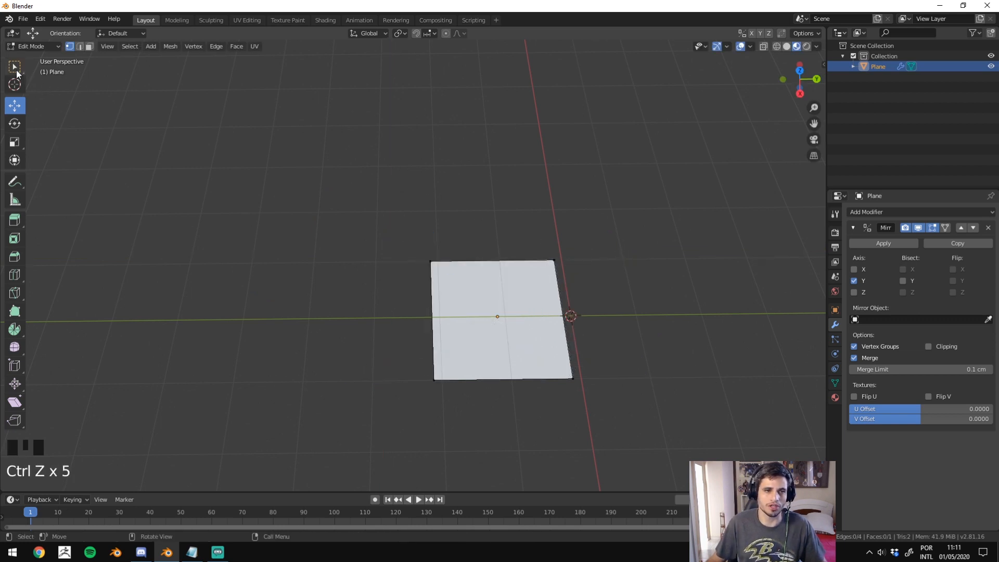
{"action": "left_click", "coordinate": [618, 270]}
{"action": "left_click", "coordinate": [15, 66]}
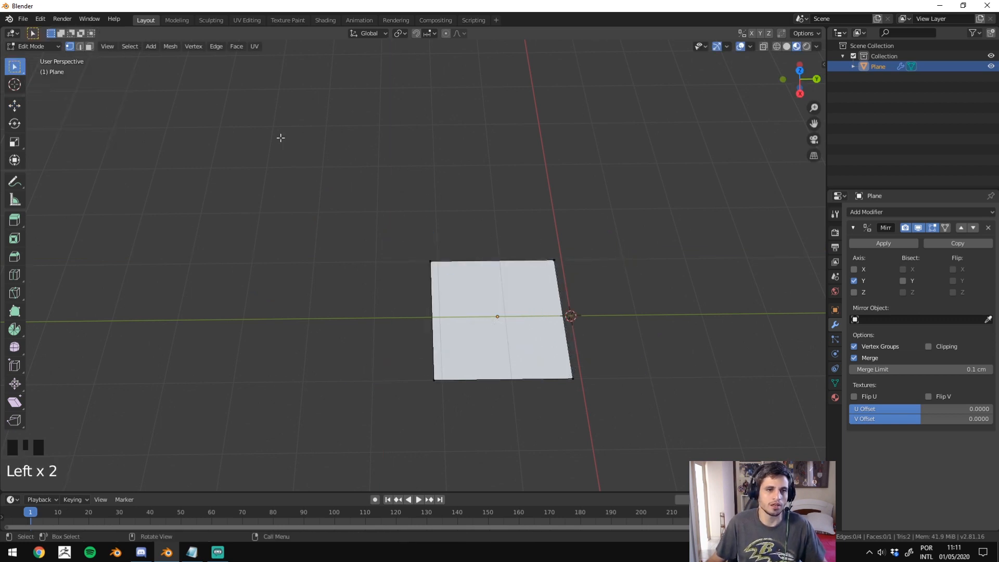
{"action": "left_click", "coordinate": [15, 105]}
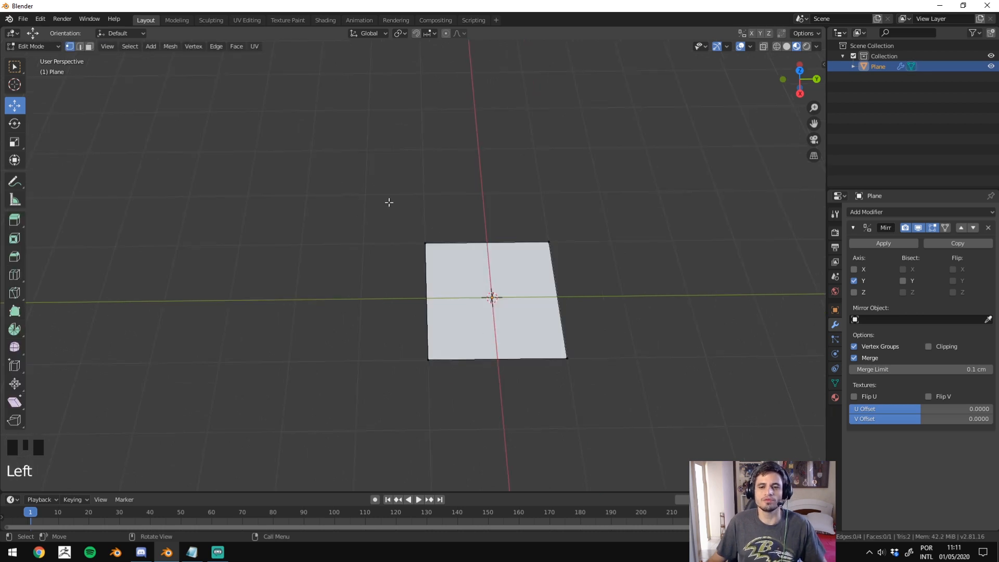
Select the whole mesh and move it along negative Y until its inner edge lies close to the X axis.
{"action": "left_click", "coordinate": [14, 66]}
{"action": "left_click_drag", "start_coordinate": [381, 168], "coordinate": [686, 396]}
{"action": "left_click", "coordinate": [15, 105]}
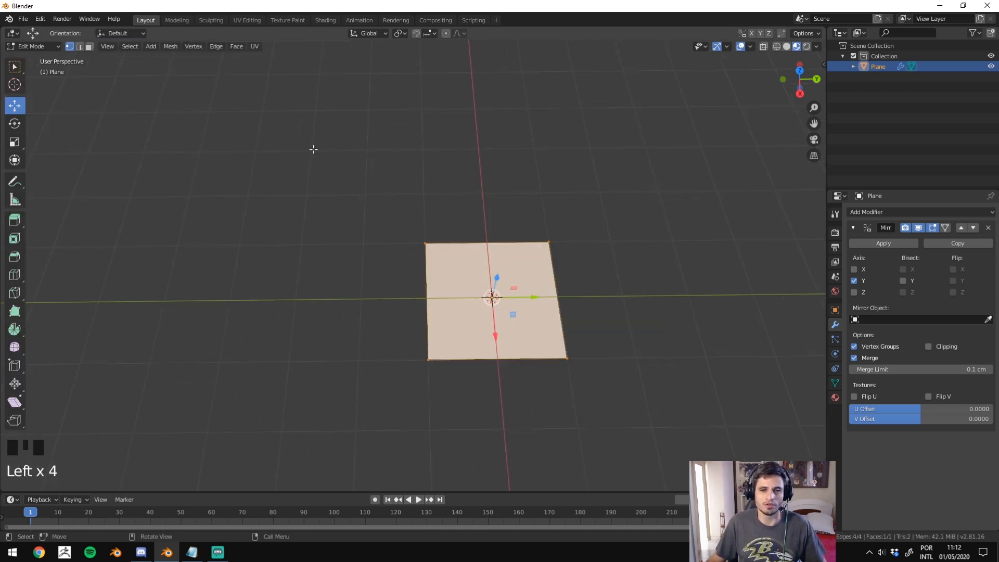
{"action": "left_click_drag", "start_coordinate": [530, 301], "coordinate": [467, 306]}
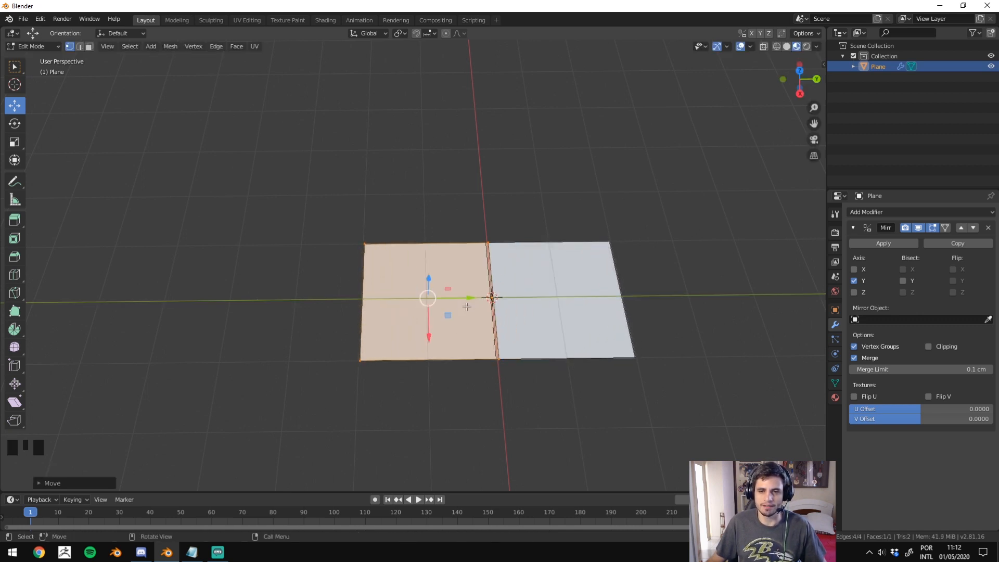
Nudge the mesh along Y to narrow the gap between its inner edge and the mirrored half.
{"action": "scroll", "coordinate": [603, 324], "scroll_direction": "up", "scroll_amount": 4}
{"action": "middle_click_drag", "start_coordinate": [587, 290], "coordinate": [458, 237], "text": "shift"}
{"action": "scroll", "coordinate": [424, 268], "scroll_direction": "up", "scroll_amount": 4}
{"action": "left_click_drag", "start_coordinate": [402, 281], "coordinate": [399, 282]}
{"action": "scroll", "coordinate": [399, 281], "scroll_direction": "down", "scroll_amount": 5}
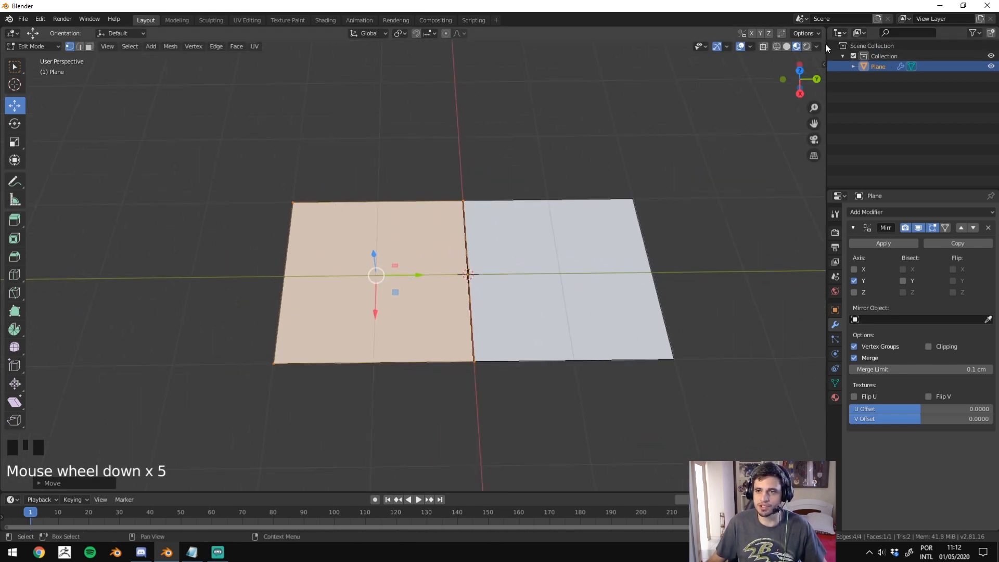
Hide the grid floor in the viewport overlays and return to Object Mode.
{"action": "left_click", "coordinate": [817, 46]}
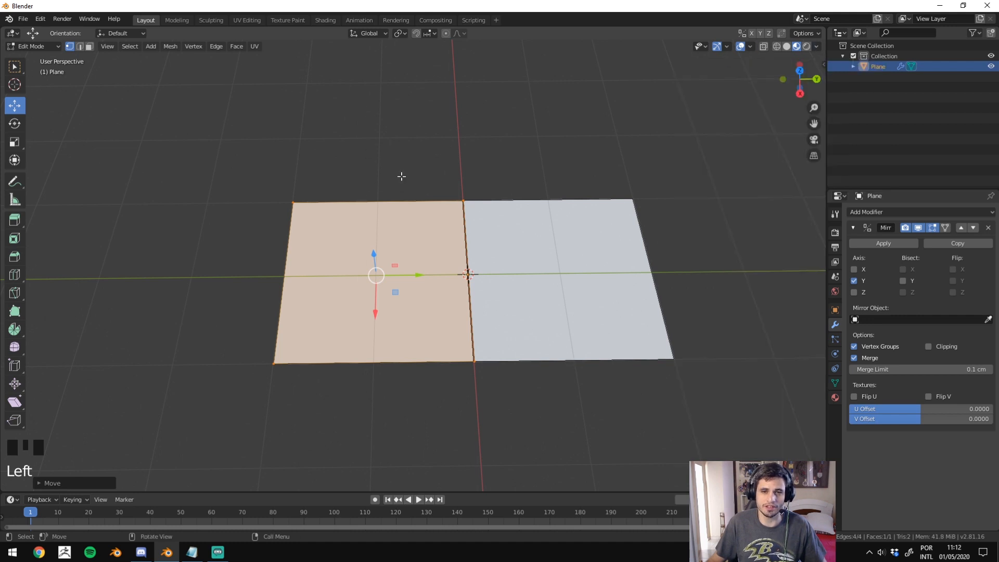
{"action": "left_click", "coordinate": [751, 46]}
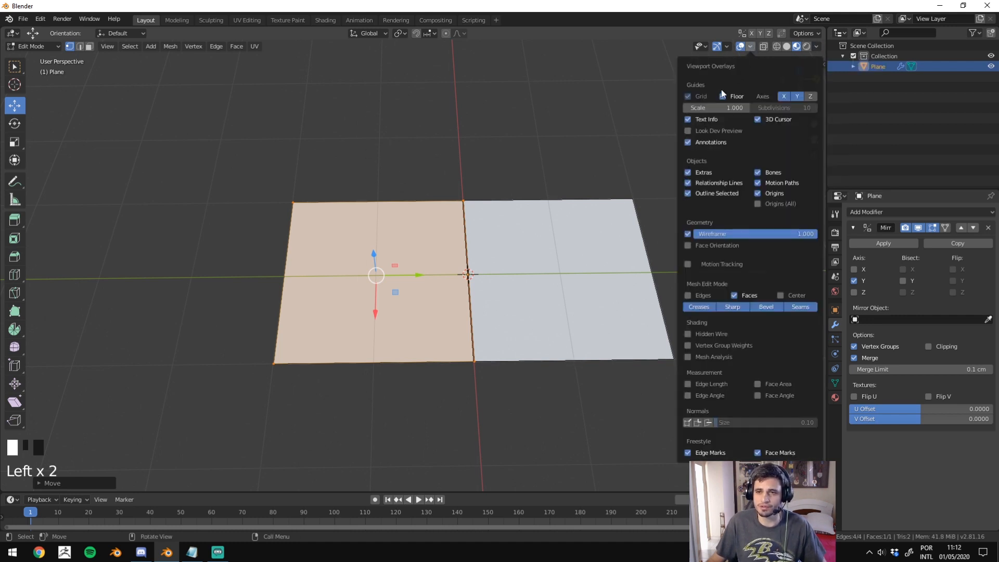
{"action": "left_click", "coordinate": [15, 66]}
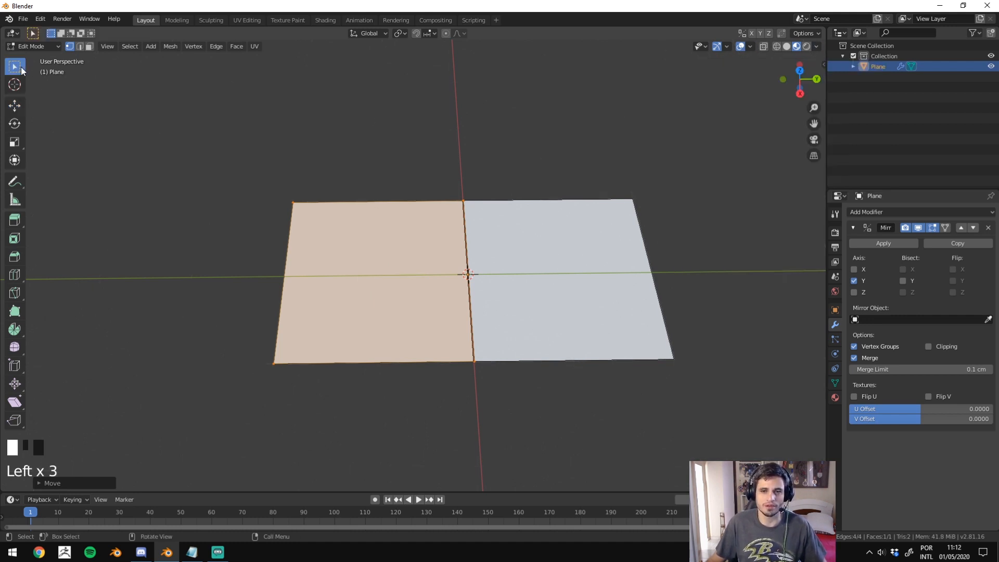
{"action": "left_click", "coordinate": [478, 229]}
{"action": "scroll", "coordinate": [539, 255], "scroll_direction": "up", "scroll_amount": 4}
{"action": "key", "text": "Tab"}
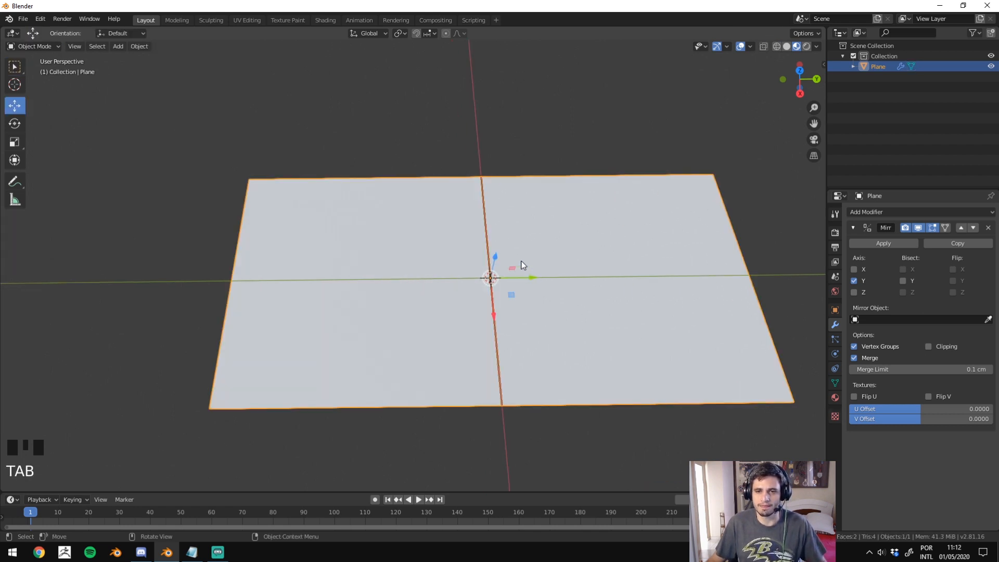
Raise the Mirror modifier's merge limit to 3 cm.
{"action": "left_click", "coordinate": [990, 369]}
{"action": "left_click", "coordinate": [990, 370]}
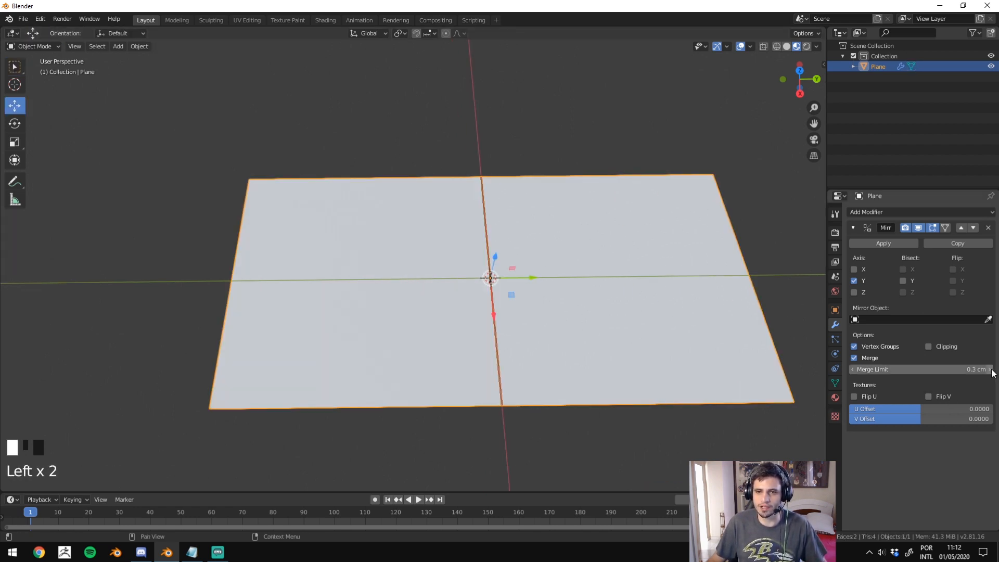
{"action": "left_click", "coordinate": [990, 369]}
{"action": "left_click", "coordinate": [991, 370]}
{"action": "left_click", "coordinate": [990, 370]}
{"action": "left_click", "coordinate": [990, 369]}
{"action": "left_click", "coordinate": [990, 369]}
{"action": "left_click", "coordinate": [990, 370]}
{"action": "left_click", "coordinate": [990, 370]}
{"action": "left_click", "coordinate": [991, 369]}
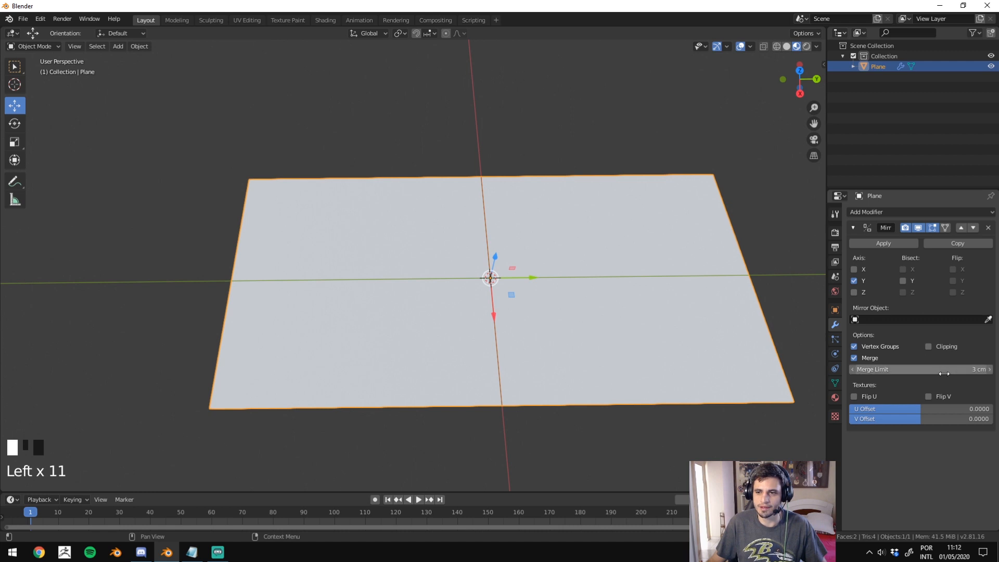
Reselect the plane, collapse the Mirror modifier's settings and add a Subdivision Surface modifier.
{"action": "left_click", "coordinate": [542, 182]}
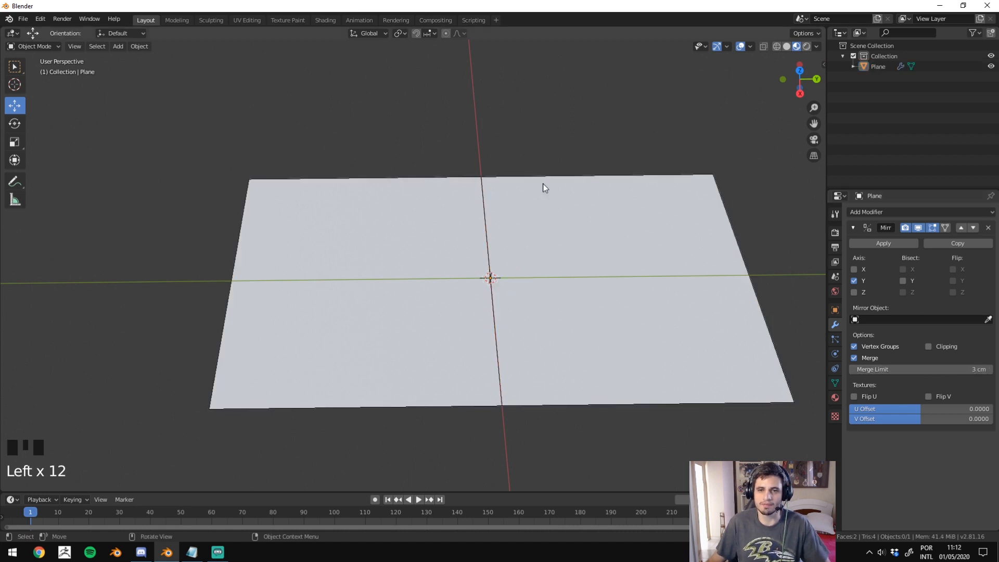
{"action": "key", "text": "F4"}
{"action": "left_click", "coordinate": [290, 141]}
{"action": "left_click", "coordinate": [513, 207]}
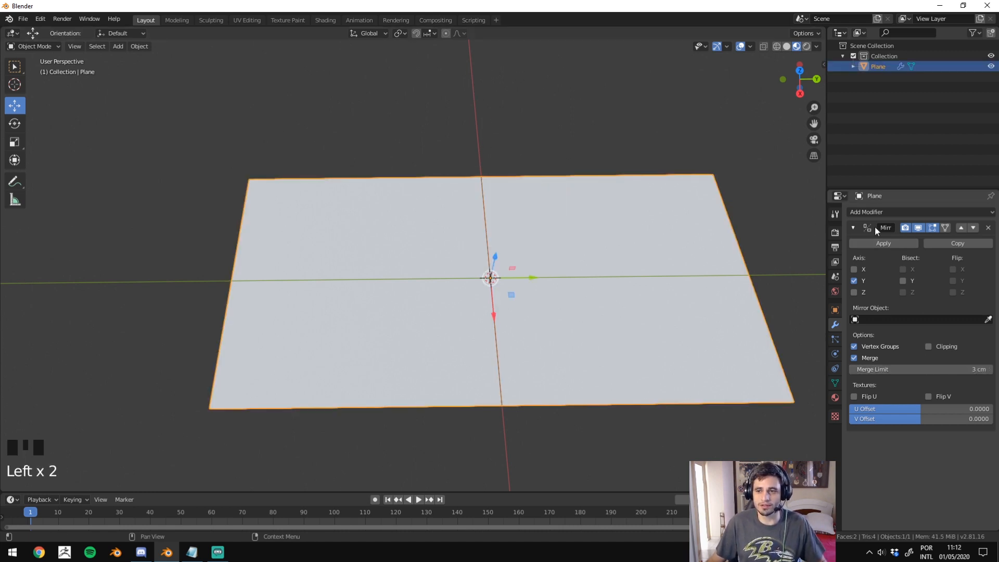
{"action": "left_click", "coordinate": [853, 227]}
{"action": "left_click", "coordinate": [861, 213]}
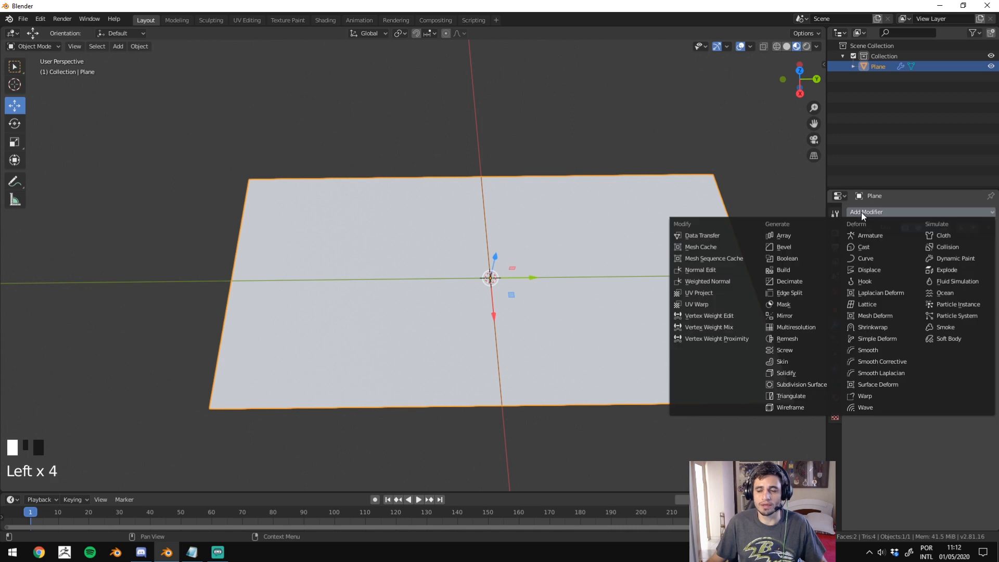
{"action": "left_click", "coordinate": [804, 388]}
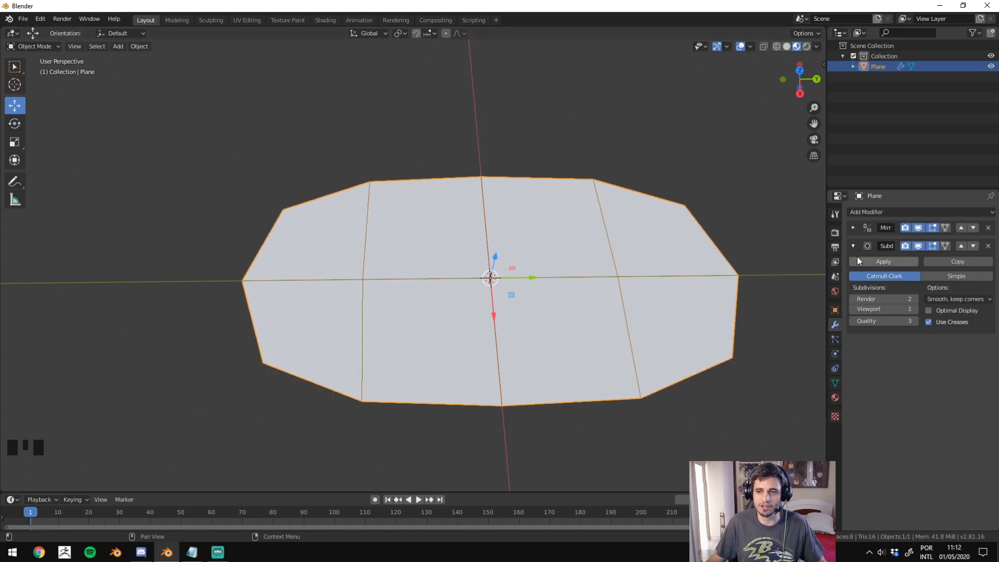
Raise the Subdivision Surface modifier's viewport subdivisions to 3 and collapse its settings.
{"action": "left_click", "coordinate": [914, 309]}
{"action": "left_click", "coordinate": [914, 309]}
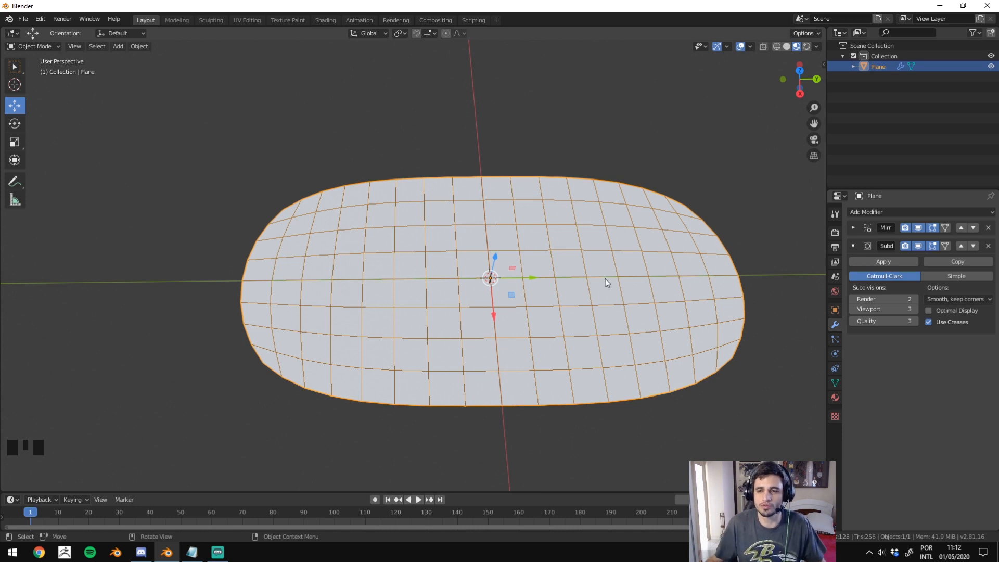
{"action": "left_click", "coordinate": [853, 247]}
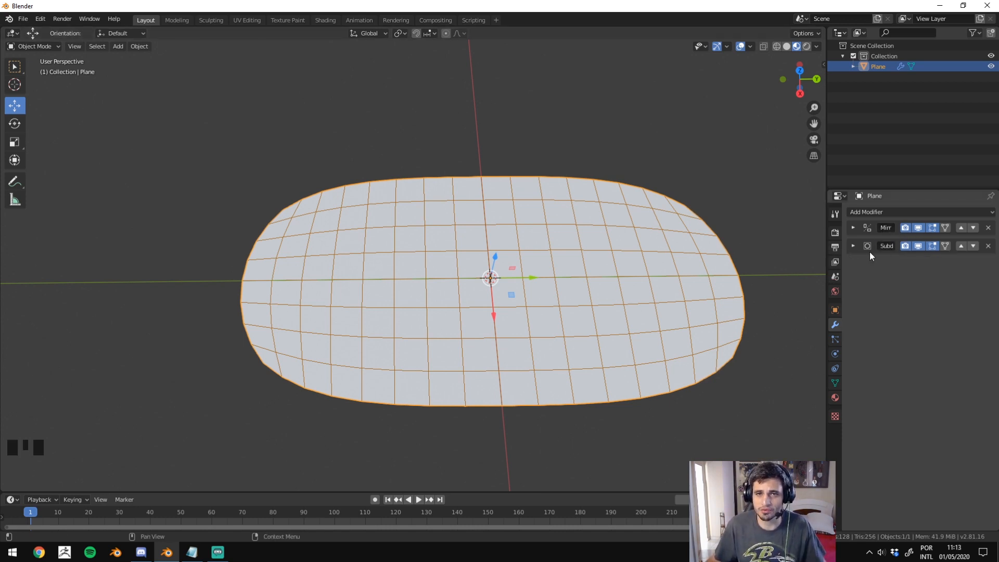
Move the Subdivision Surface modifier above Mirror in the modifier stack and briefly check its settings.
{"action": "scroll", "coordinate": [483, 238], "scroll_direction": "down", "scroll_amount": 3}
{"action": "middle_click_drag", "start_coordinate": [482, 238], "coordinate": [539, 328]}
{"action": "scroll", "coordinate": [649, 263], "scroll_direction": "up", "scroll_amount": 3}
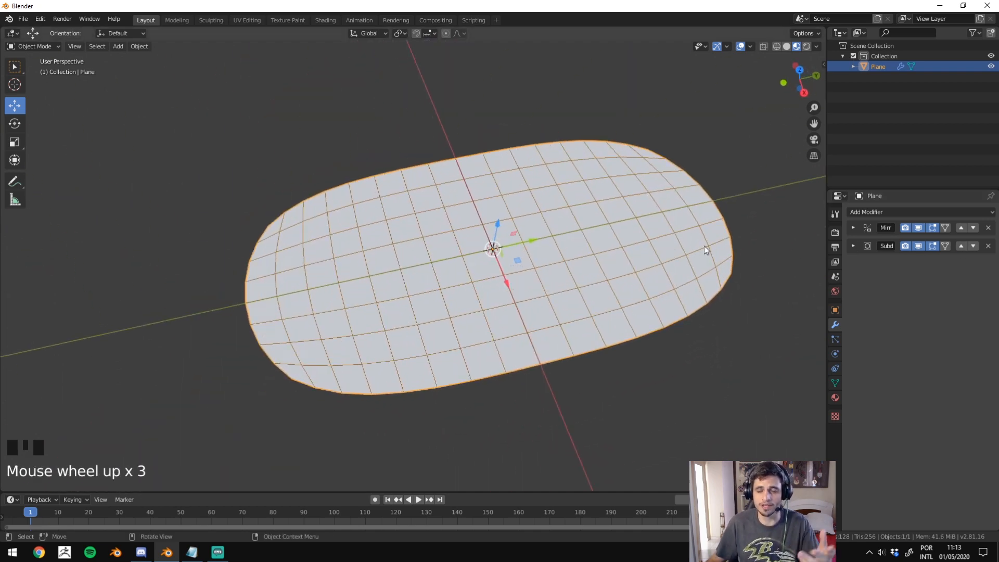
{"action": "left_click", "coordinate": [961, 245]}
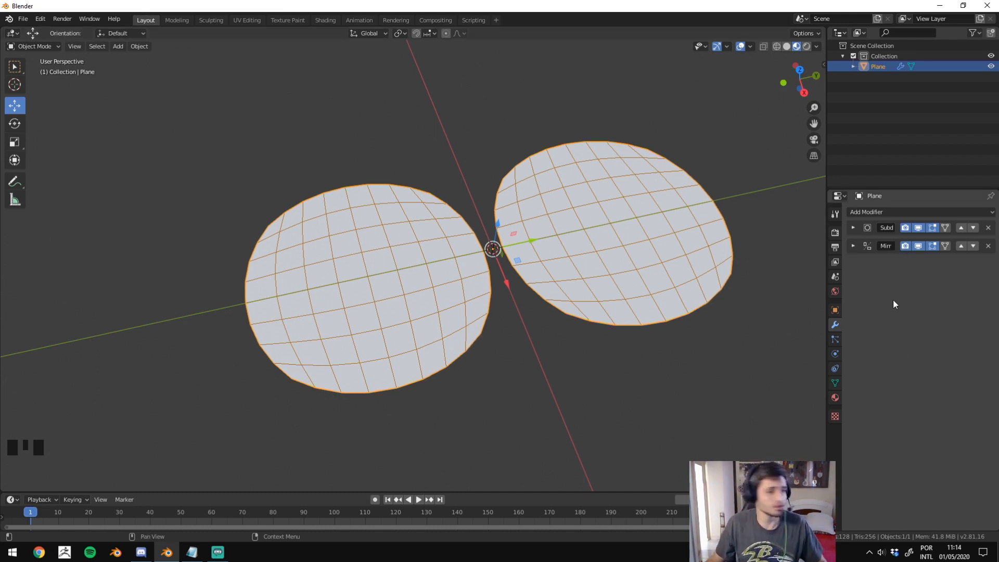
{"action": "left_click", "coordinate": [852, 228]}
{"action": "left_click", "coordinate": [851, 226]}
Compare the plane with the Mirror modifier's viewport display off and on, including a look at the base mesh in Edit Mode.
{"action": "left_click", "coordinate": [917, 246]}
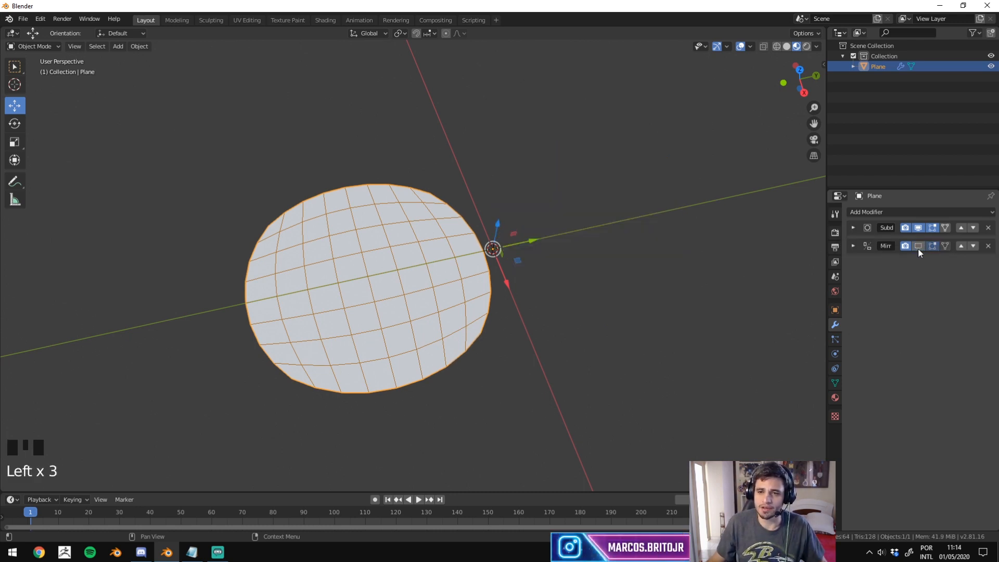
{"action": "key", "text": "Tab"}
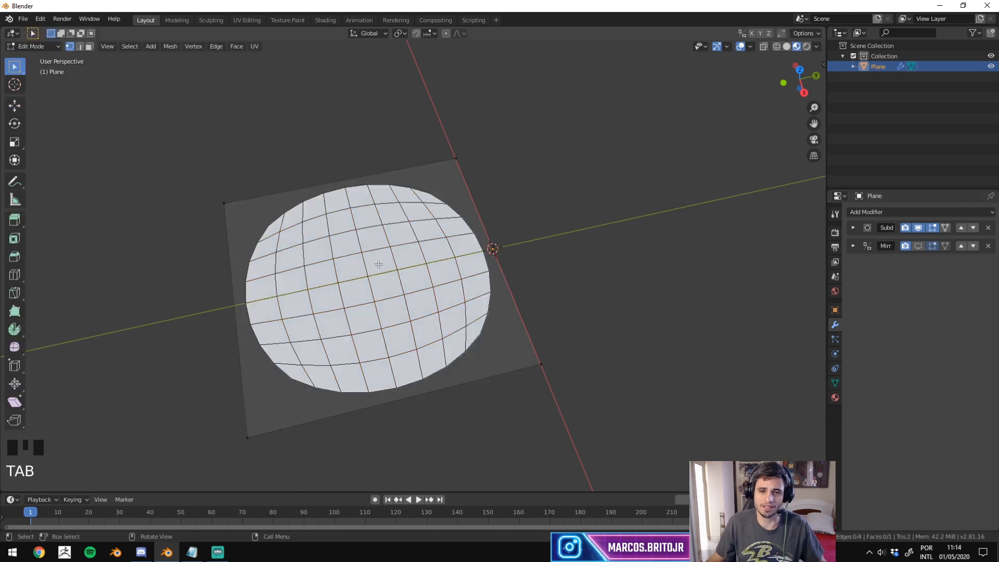
{"action": "key", "text": "Tab"}
{"action": "left_click", "coordinate": [917, 245]}
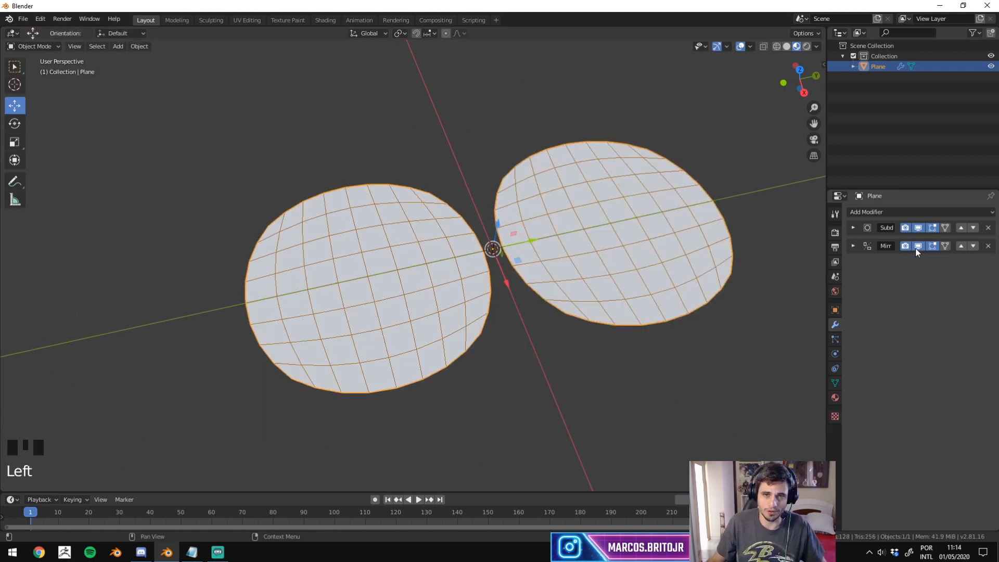
{"action": "left_click", "coordinate": [918, 245]}
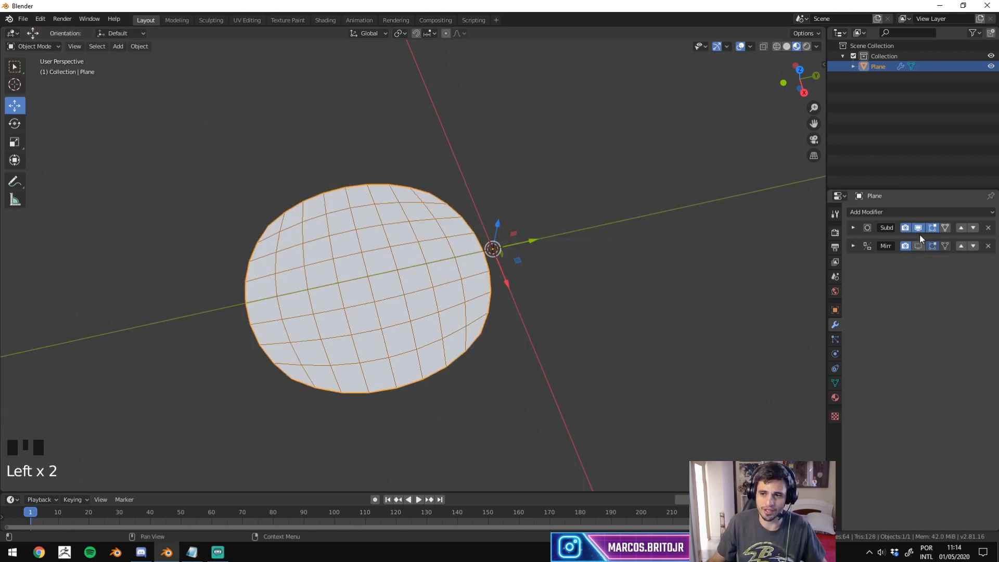
{"action": "left_click", "coordinate": [920, 240]}
{"action": "left_click", "coordinate": [919, 245]}
Move Mirror back above Subdivision Surface and switch the subdivision's viewport display off and on to compare the result.
{"action": "left_click", "coordinate": [961, 246]}
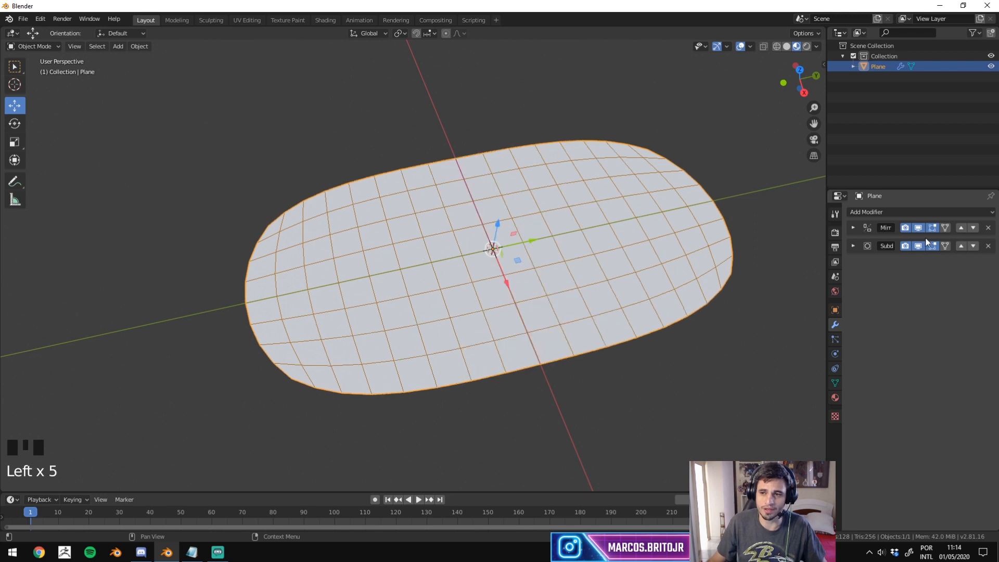
{"action": "left_click", "coordinate": [918, 246]}
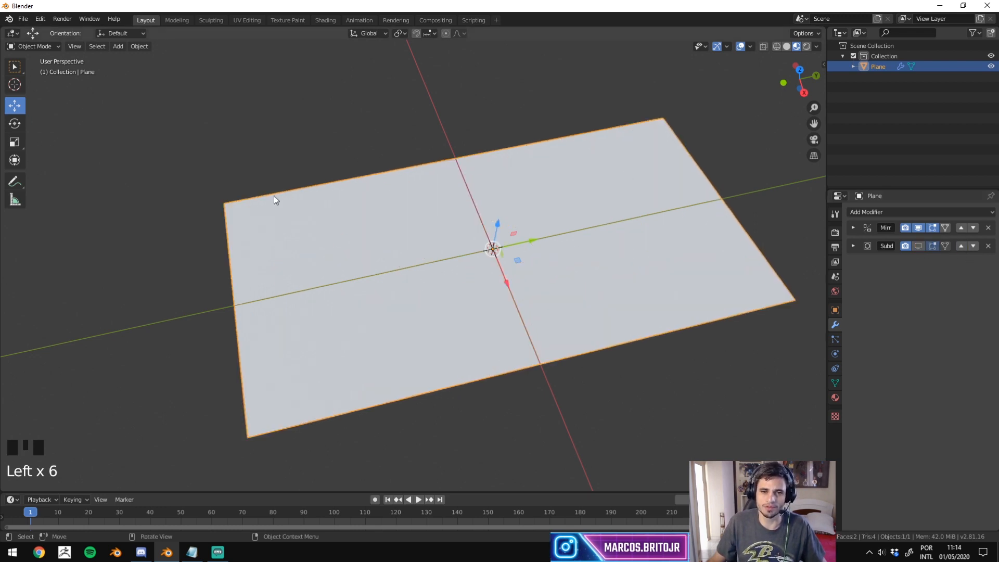
{"action": "left_click", "coordinate": [917, 247]}
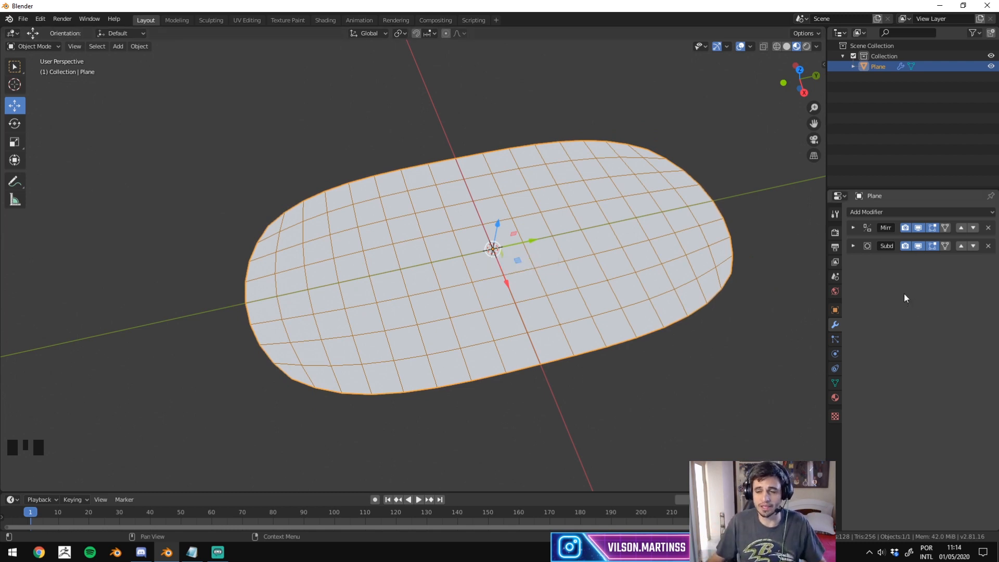
Add a Solidify modifier to the plane with a thickness of 36 cm and collapse its settings.
{"action": "left_click", "coordinate": [888, 207]}
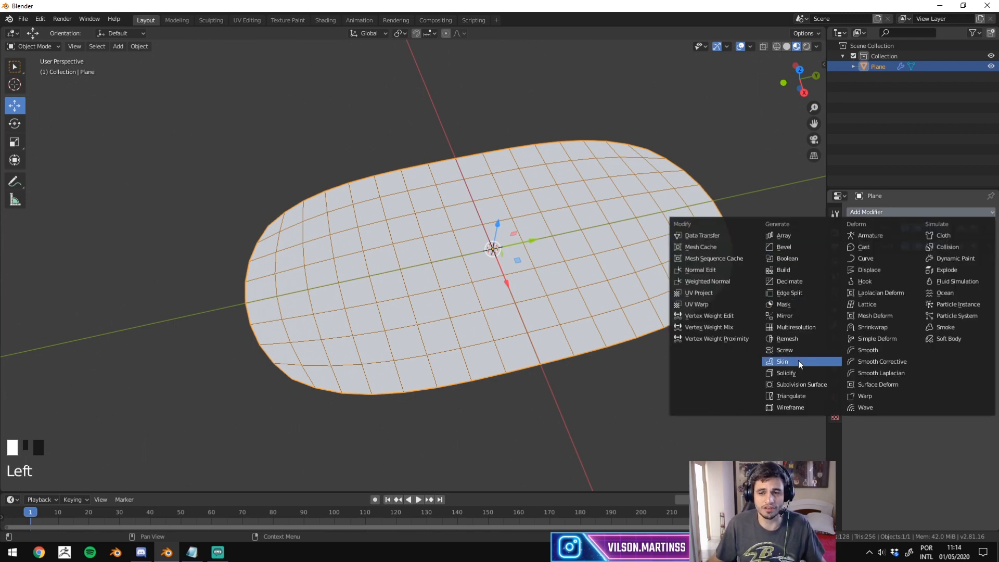
{"action": "left_click", "coordinate": [794, 373]}
{"action": "middle_click_drag", "start_coordinate": [702, 315], "coordinate": [653, 217]}
{"action": "scroll", "coordinate": [529, 268], "scroll_direction": "down", "scroll_amount": 3}
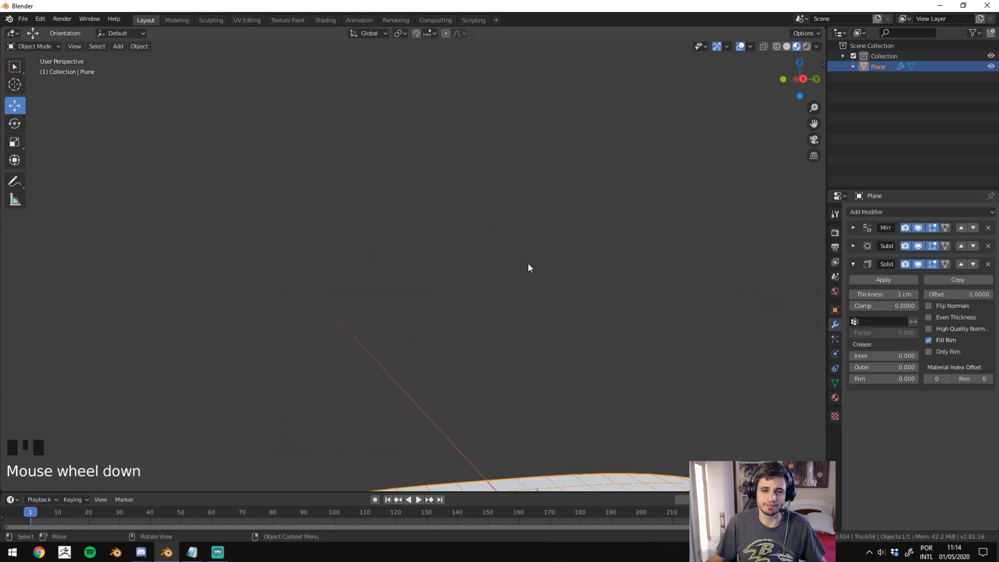
{"action": "middle_click_drag", "start_coordinate": [528, 267], "coordinate": [475, 232]}
{"action": "scroll", "coordinate": [469, 277], "scroll_direction": "up", "scroll_amount": 7}
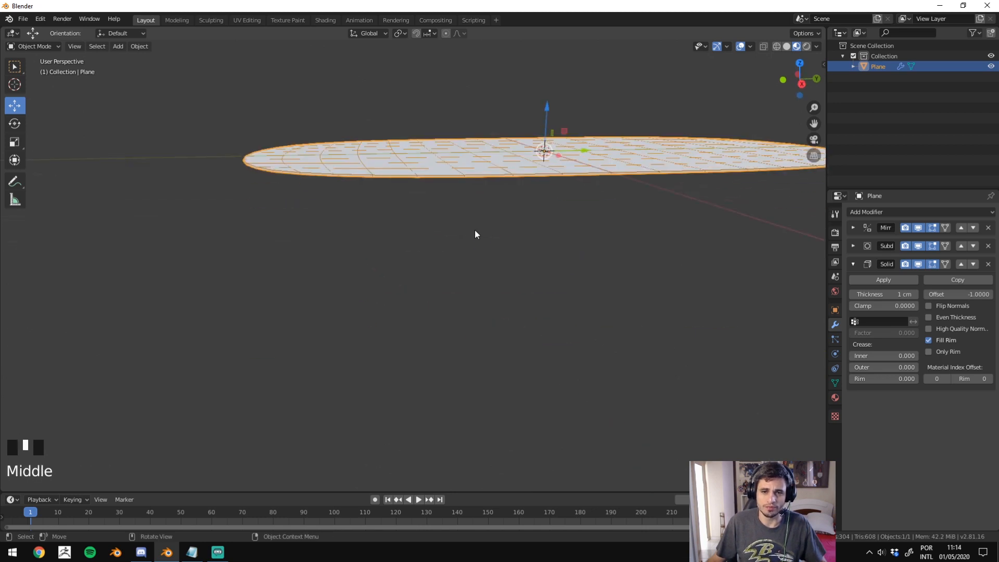
{"action": "scroll", "coordinate": [479, 250], "scroll_direction": "up", "scroll_amount": 6}
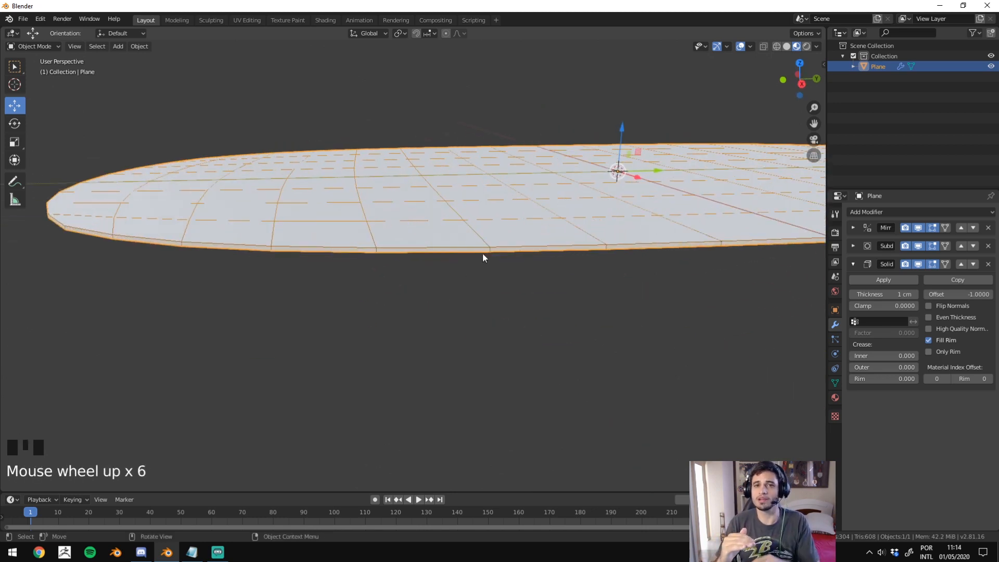
{"action": "left_click", "coordinate": [885, 295]}
{"action": "left_click_drag", "start_coordinate": [885, 295], "coordinate": [922, 295]}
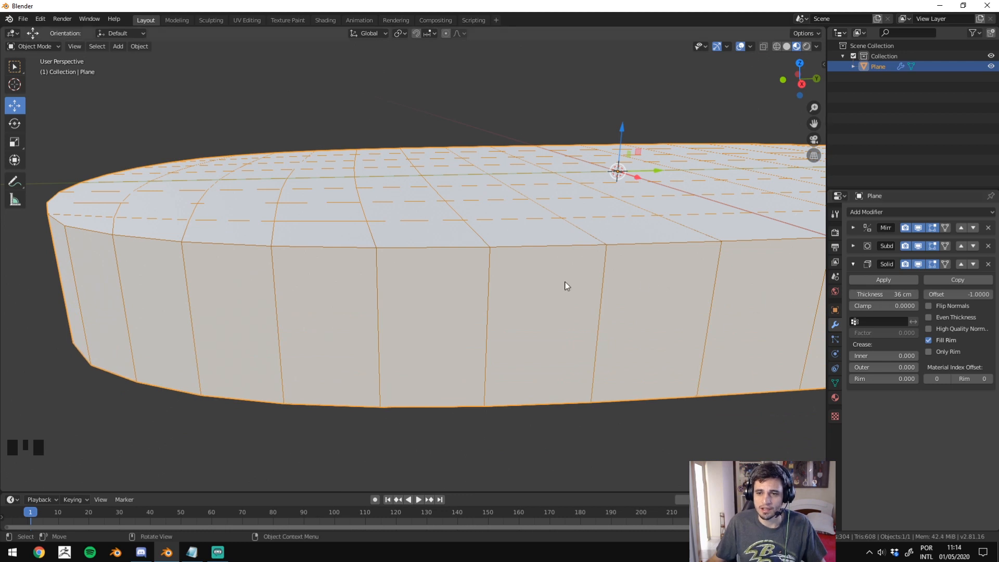
{"action": "scroll", "coordinate": [564, 283], "scroll_direction": "down", "scroll_amount": 7}
{"action": "left_click", "coordinate": [853, 264]}
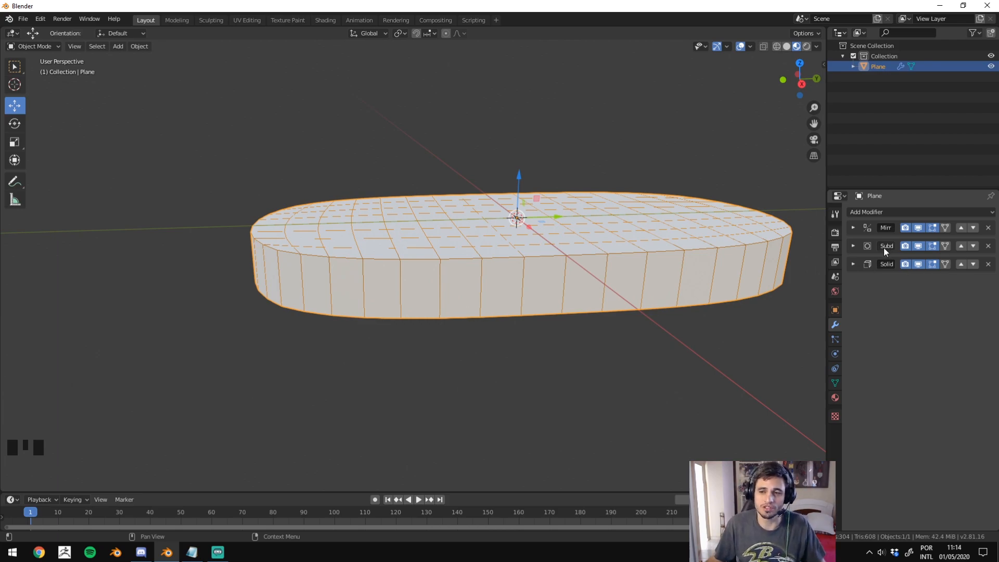
Capture a screen region covering the modifier stack and set the annotation colour to red.
{"action": "key", "text": "Print"}
{"action": "left_click_drag", "start_coordinate": [546, 119], "coordinate": [998, 530]}
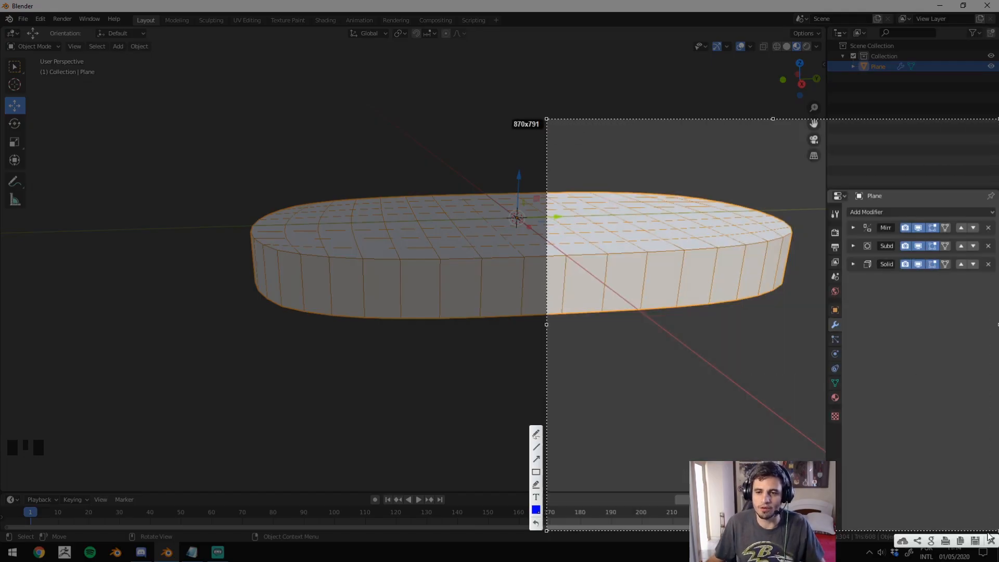
{"action": "left_click", "coordinate": [536, 510]}
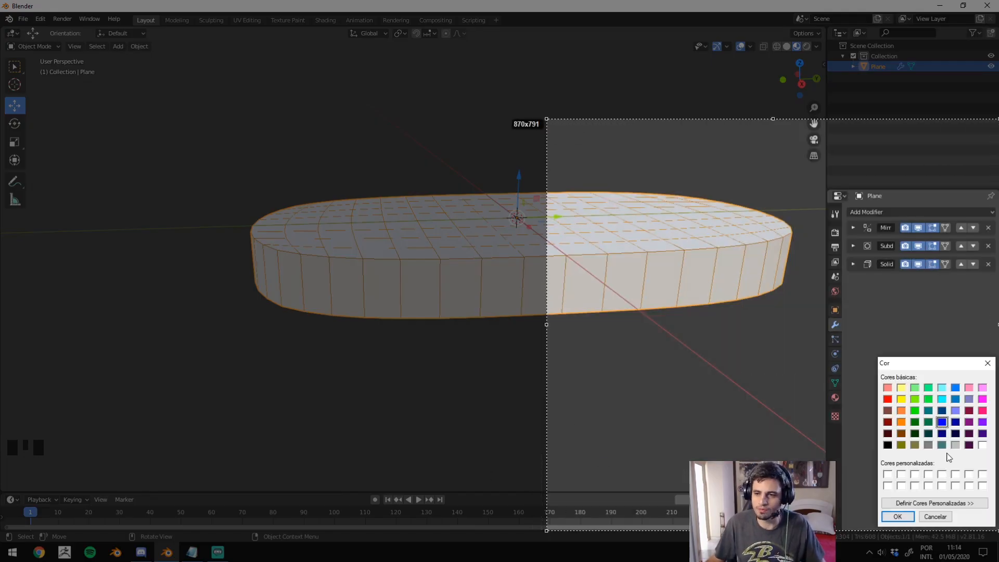
{"action": "left_click", "coordinate": [888, 399]}
{"action": "left_click", "coordinate": [898, 517]}
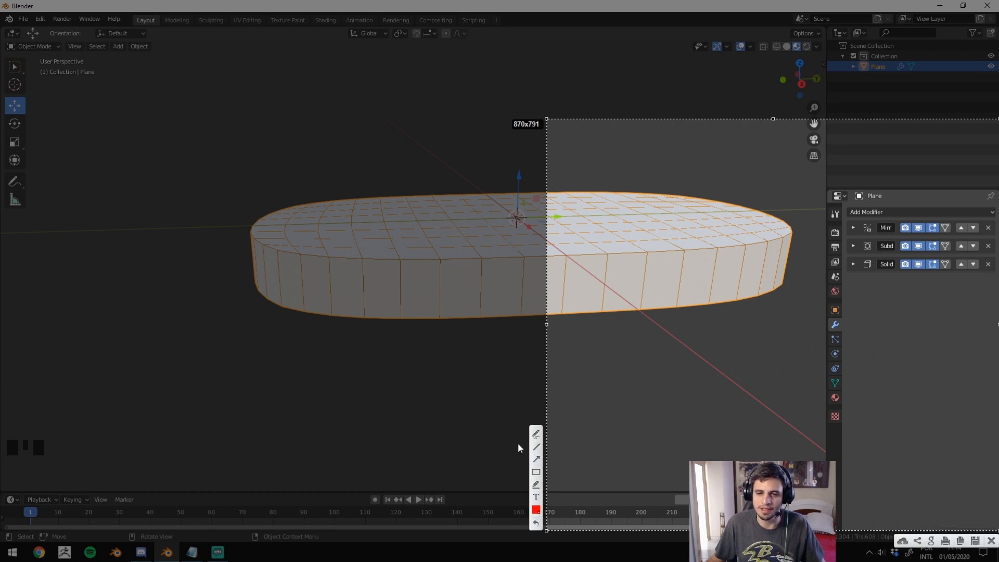
Draw a red freehand box below the modifier stack and another around the Mirror modifier, and discard the capture.
{"action": "left_click", "coordinate": [536, 435]}
{"action": "mouse_move", "coordinate": [829, 449]}
{"action": "left_mouse_down"}
{"action": "mouse_move", "coordinate": [936, 444]}
{"action": "mouse_move", "coordinate": [843, 448]}
{"action": "mouse_move", "coordinate": [907, 476]}
{"action": "mouse_move", "coordinate": [976, 447]}
{"action": "left_mouse_up"}
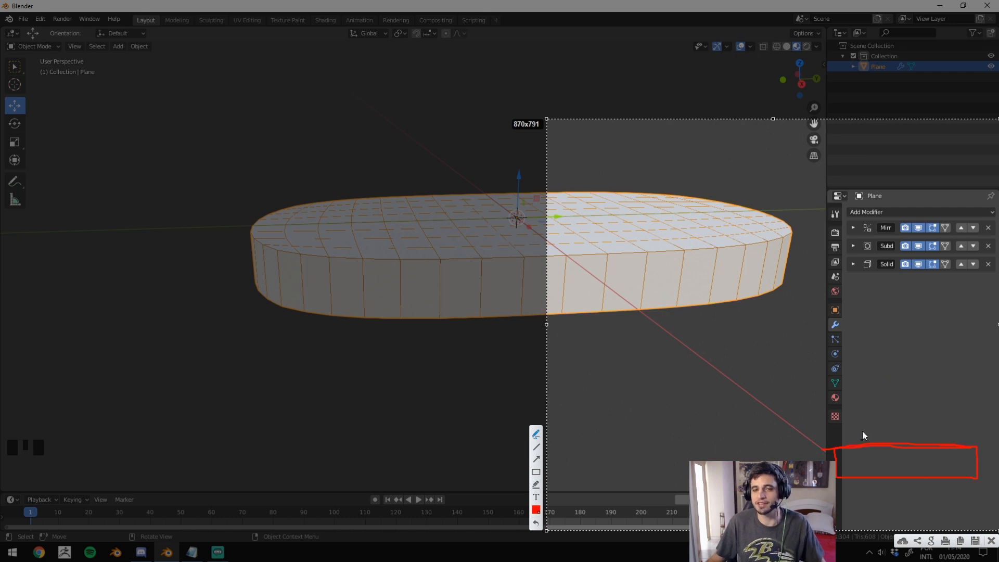
{"action": "mouse_move", "coordinate": [849, 221]}
{"action": "left_mouse_down"}
{"action": "mouse_move", "coordinate": [873, 232]}
{"action": "mouse_move", "coordinate": [996, 227]}
{"action": "mouse_move", "coordinate": [836, 226]}
{"action": "left_mouse_up"}
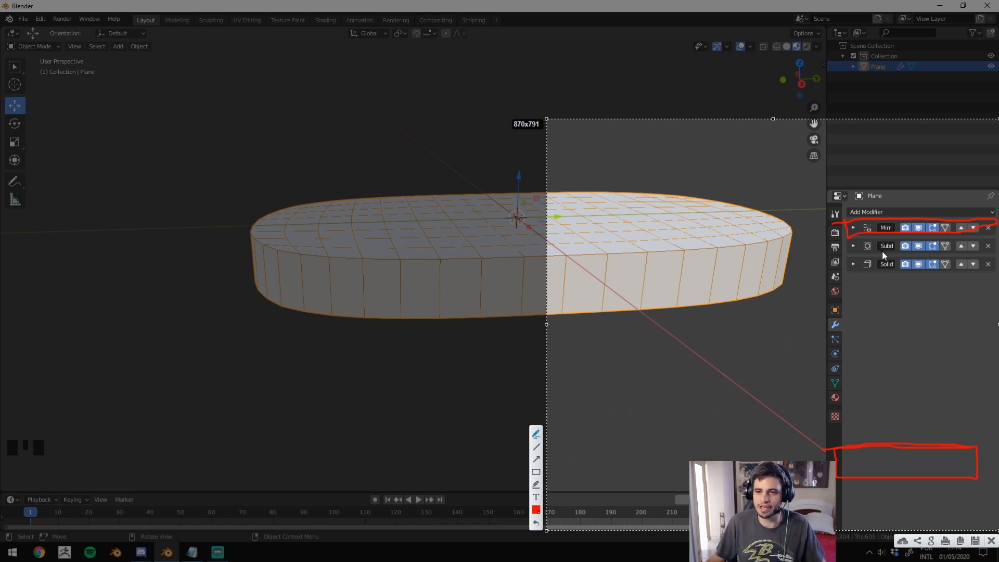
{"action": "key", "text": "Escape"}
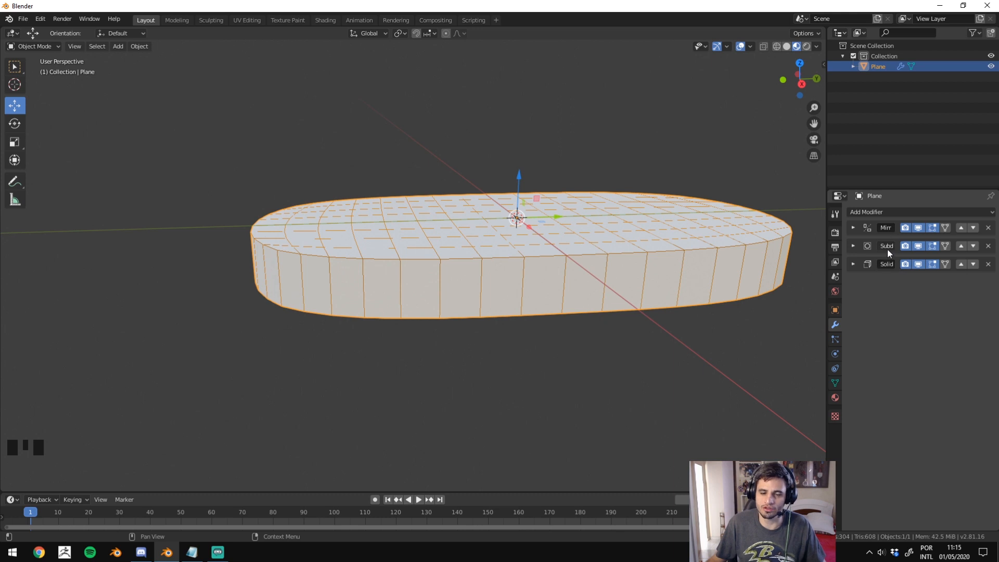
Move Solidify above Subdivision Surface and turn off the viewport display of all three modifiers.
{"action": "left_click", "coordinate": [961, 265]}
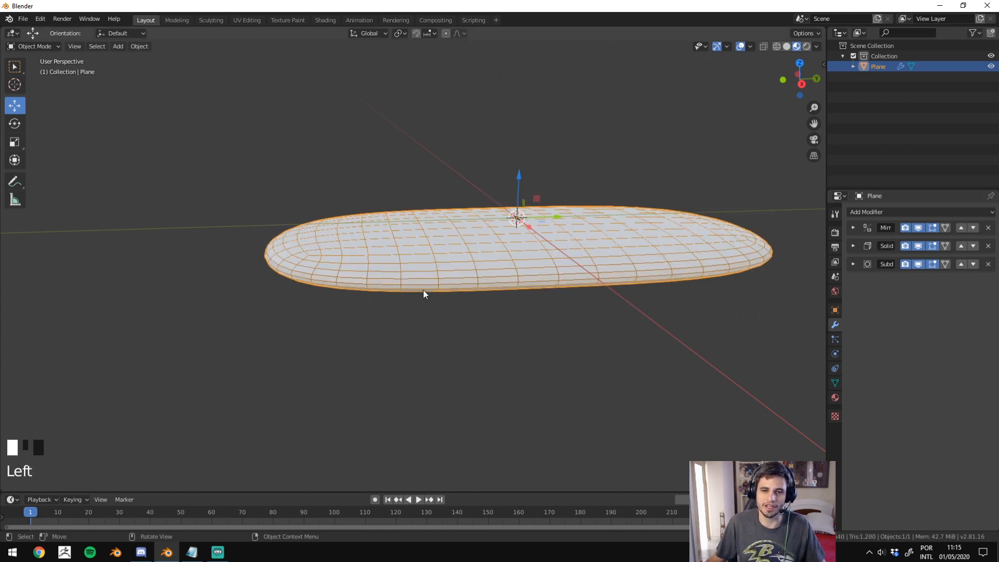
{"action": "left_click", "coordinate": [919, 265]}
{"action": "left_click", "coordinate": [919, 246]}
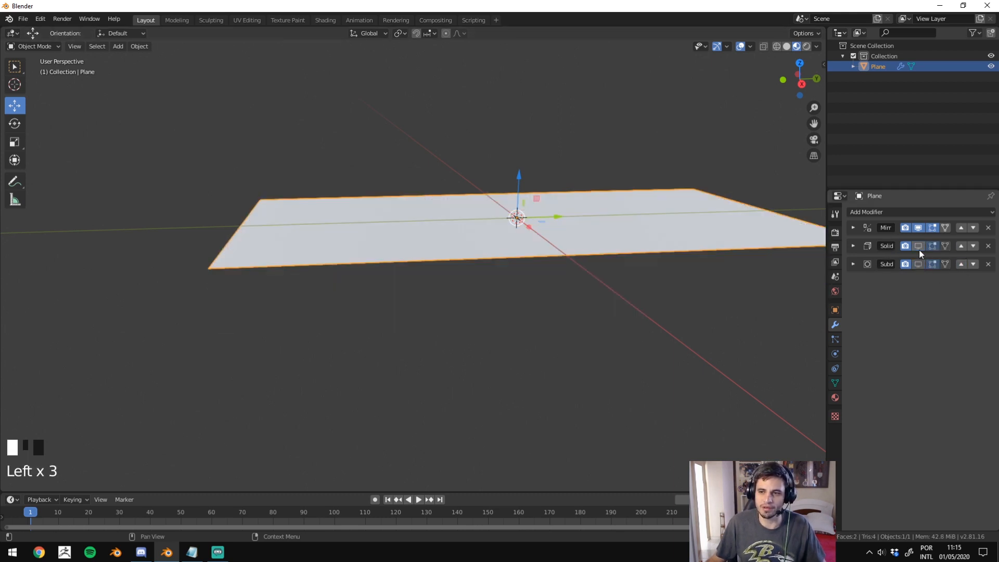
{"action": "middle_click_drag", "start_coordinate": [557, 183], "coordinate": [577, 228], "text": "shift"}
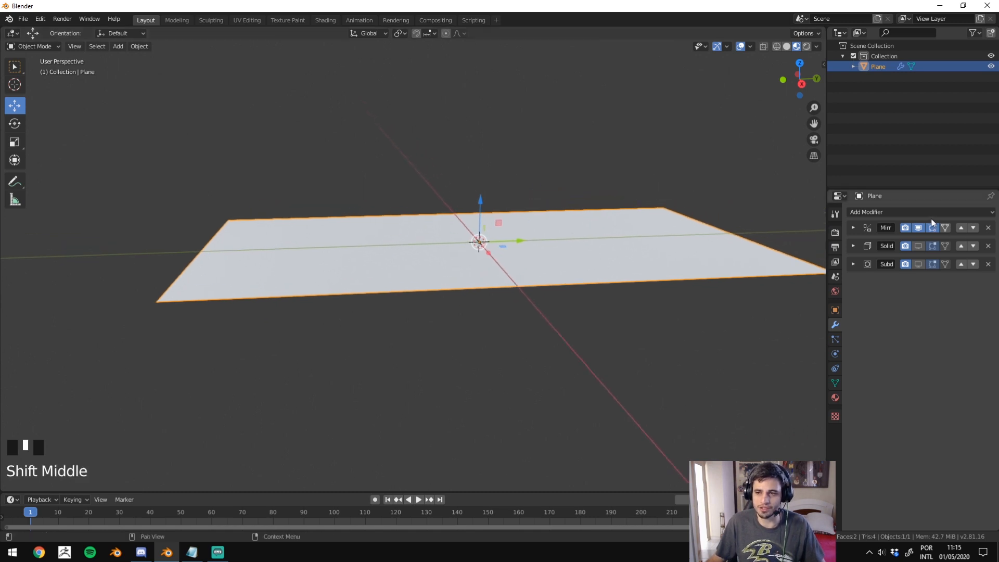
{"action": "left_click", "coordinate": [919, 228]}
Turn the viewport display of Mirror, Solidify and Subdivision Surface back on one at a time in stack order.
{"action": "middle_click_drag", "start_coordinate": [480, 189], "coordinate": [507, 272], "text": "shift"}
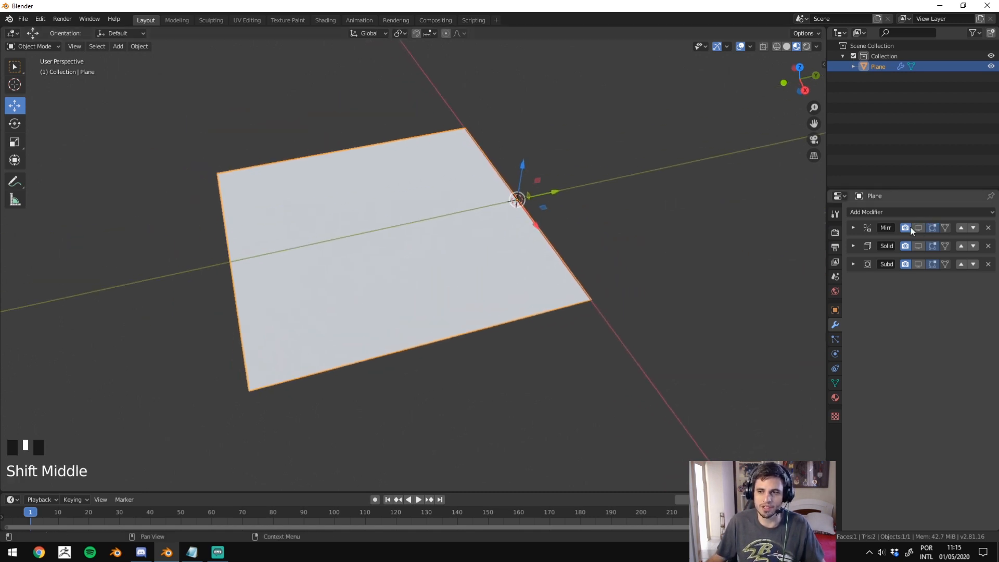
{"action": "left_click", "coordinate": [918, 228]}
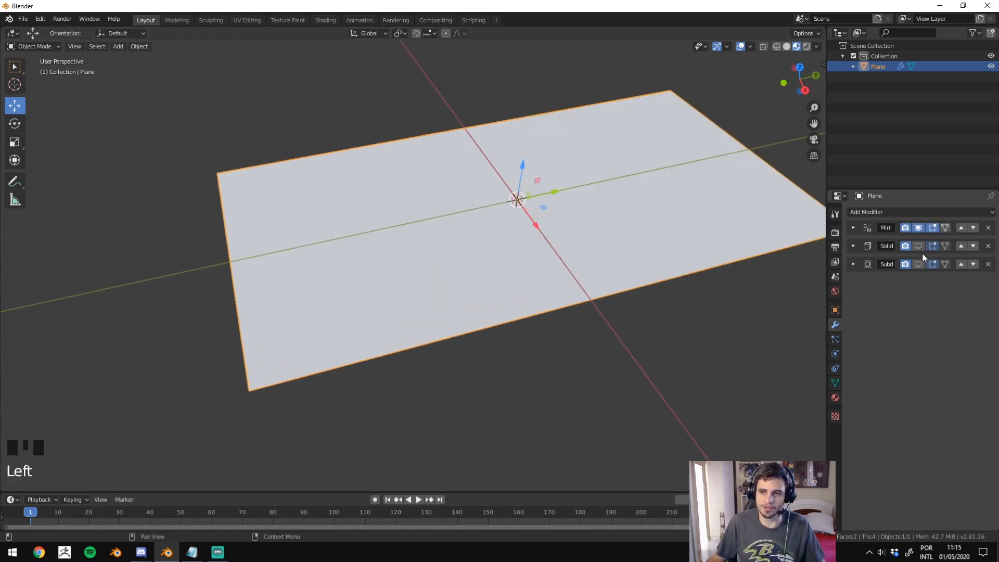
{"action": "left_click", "coordinate": [919, 246]}
{"action": "middle_click_drag", "start_coordinate": [640, 309], "coordinate": [495, 242]}
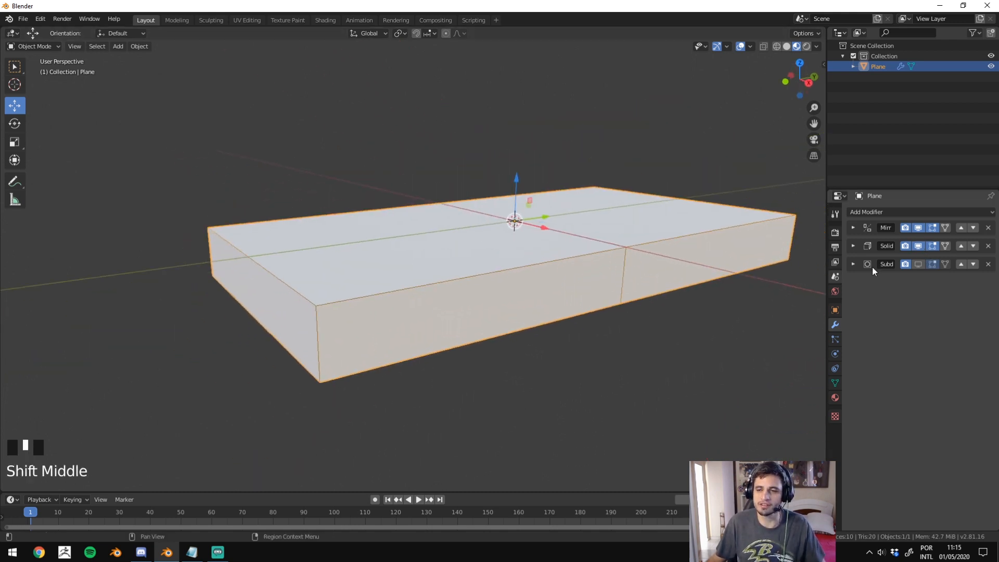
{"action": "left_click", "coordinate": [919, 264]}
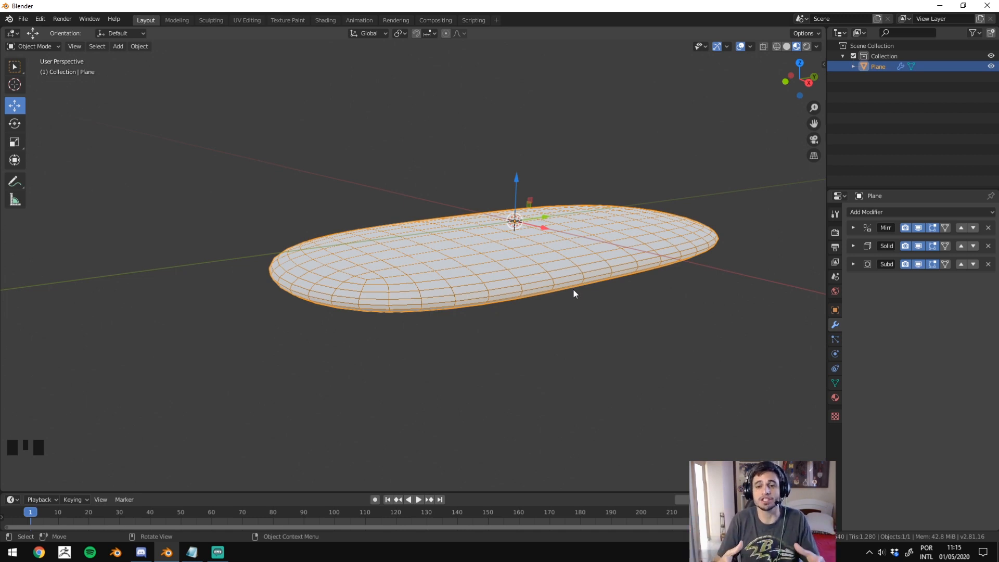
Move Solidify back below Subdivision Surface, swapping their order several times to compare the resulting shapes.
{"action": "middle_click_drag", "start_coordinate": [573, 288], "coordinate": [692, 202]}
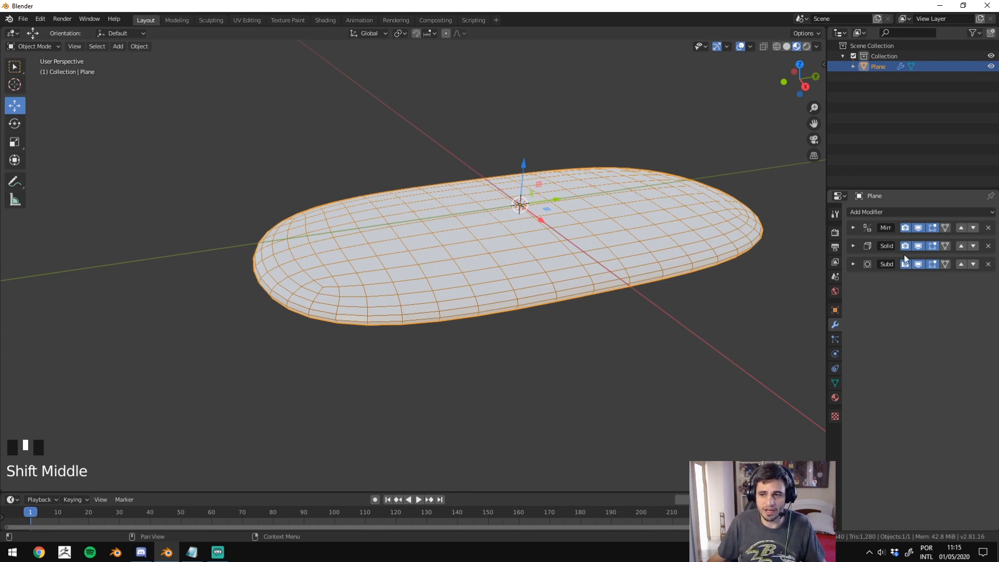
{"action": "left_click", "coordinate": [973, 246]}
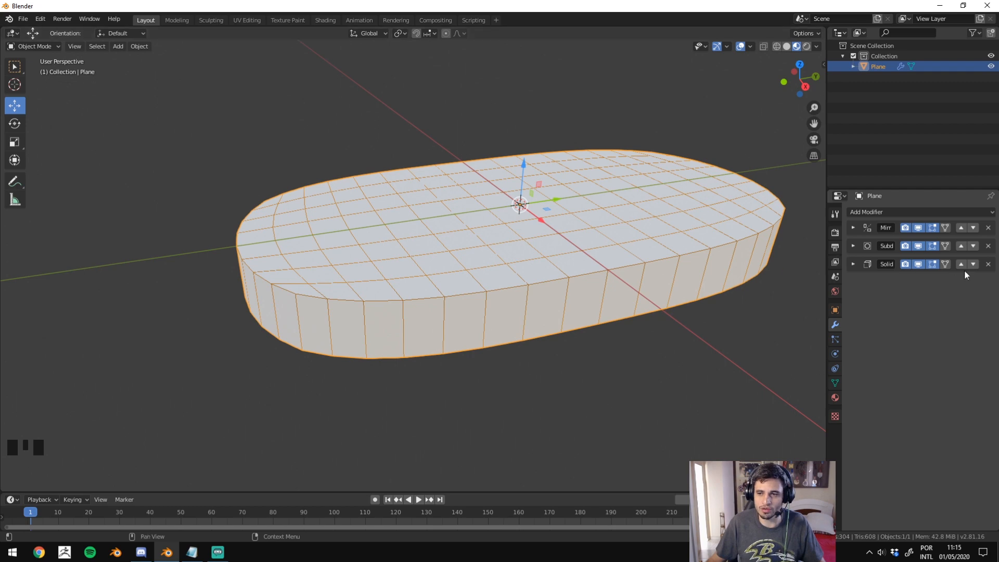
{"action": "left_click", "coordinate": [970, 247]}
{"action": "left_click", "coordinate": [971, 247]}
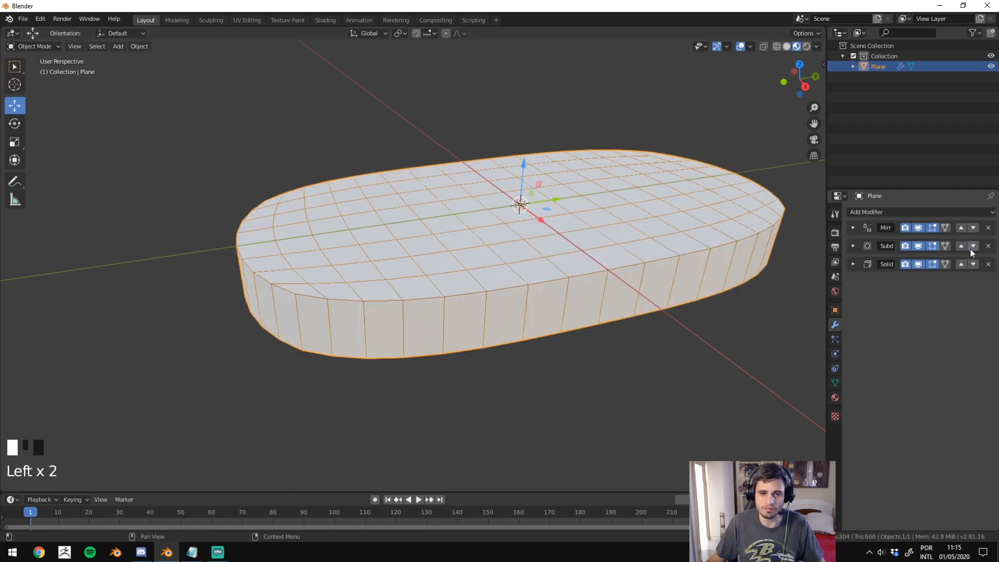
{"action": "left_click", "coordinate": [970, 247]}
{"action": "left_click", "coordinate": [971, 247]}
{"action": "scroll", "coordinate": [582, 207], "scroll_direction": "down", "scroll_amount": 5}
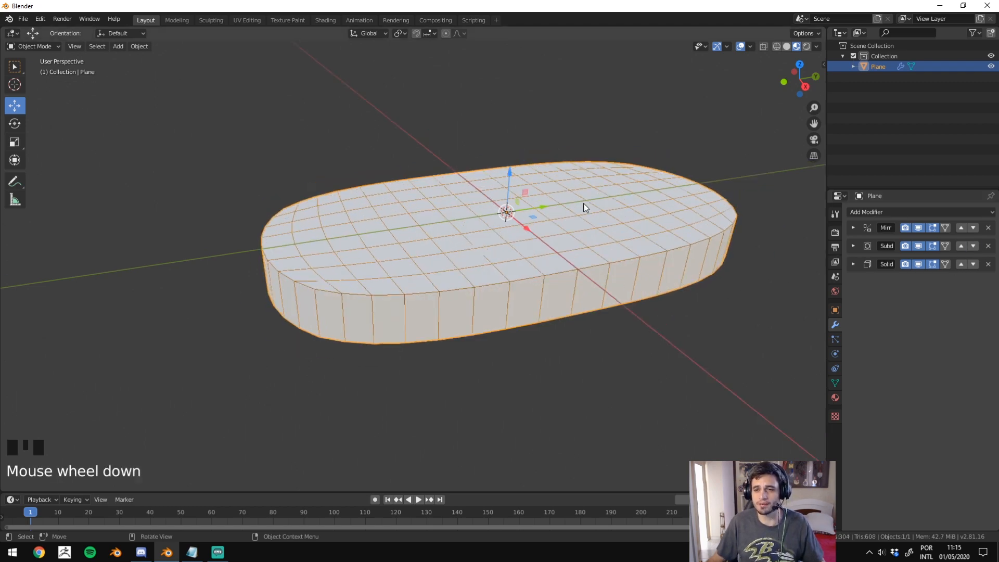
{"action": "middle_click_drag", "start_coordinate": [644, 109], "coordinate": [558, 253]}
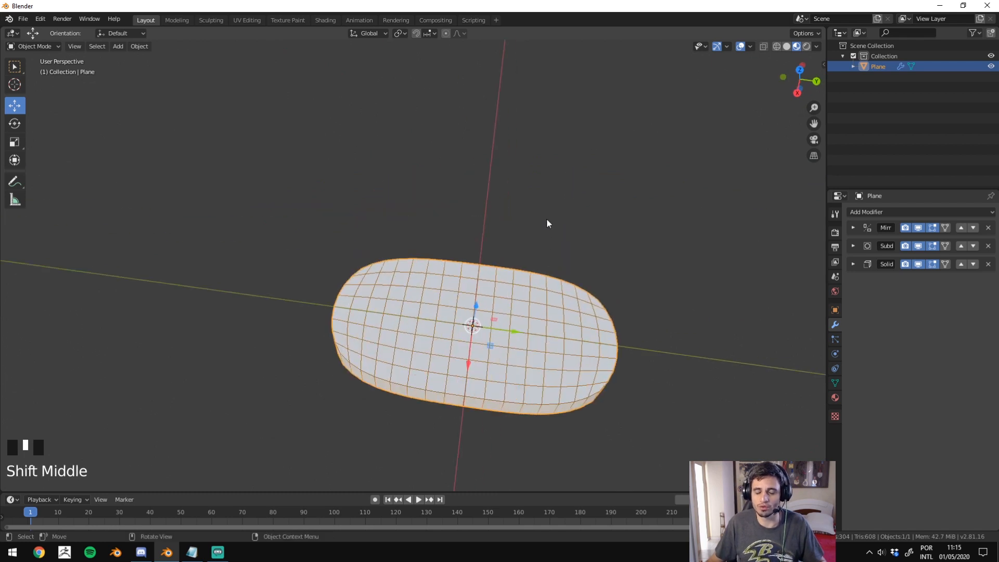
Add a Bevel modifier at the end of the plane's stack and set its segments to 3.
{"action": "middle_click_drag", "start_coordinate": [495, 223], "coordinate": [673, 197]}
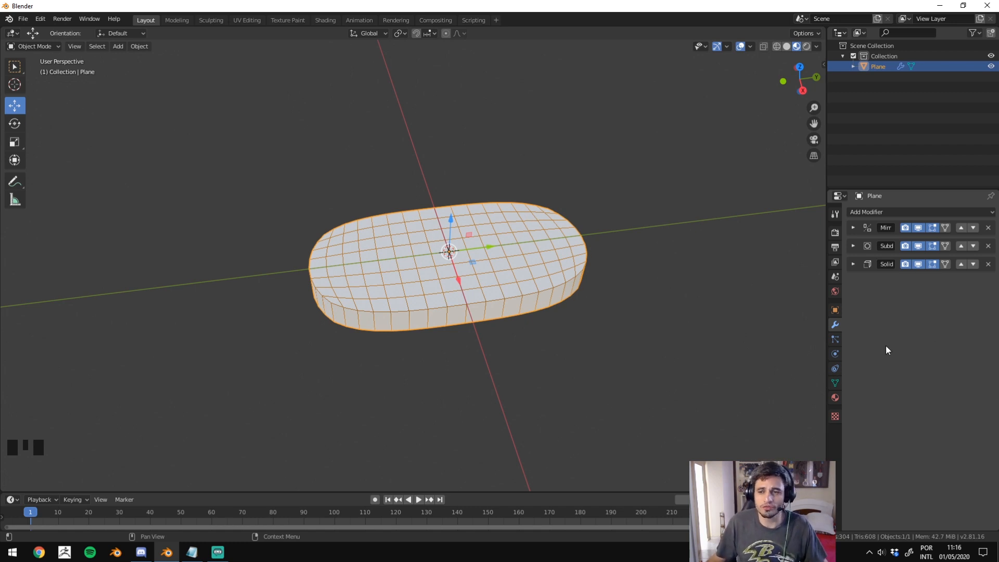
{"action": "middle_click_drag", "start_coordinate": [816, 221], "coordinate": [821, 214], "text": "shift"}
{"action": "scroll", "coordinate": [815, 216], "scroll_direction": "up", "scroll_amount": 4}
{"action": "left_click", "coordinate": [883, 211]}
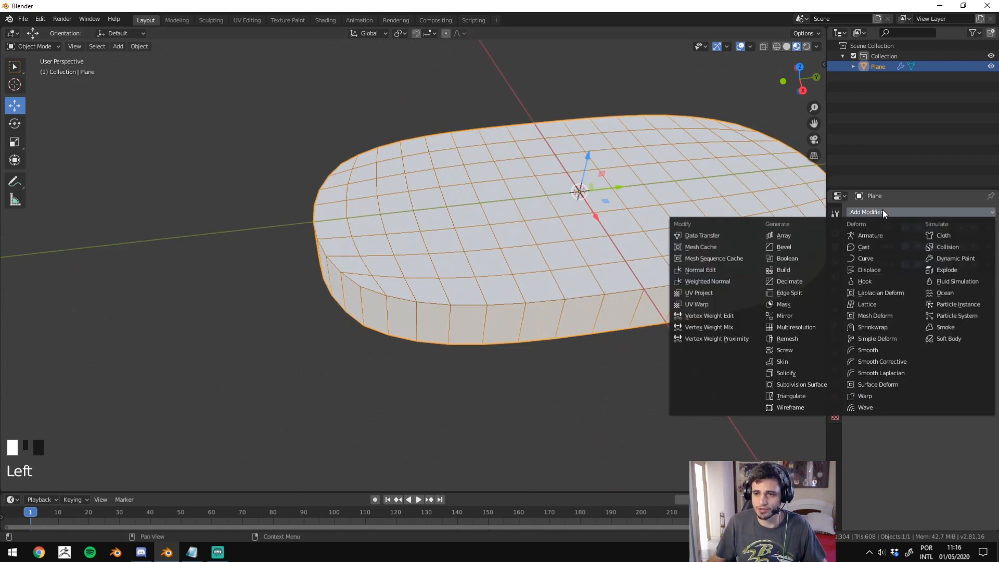
{"action": "left_click", "coordinate": [790, 242]}
{"action": "middle_click_drag", "start_coordinate": [745, 261], "coordinate": [647, 276]}
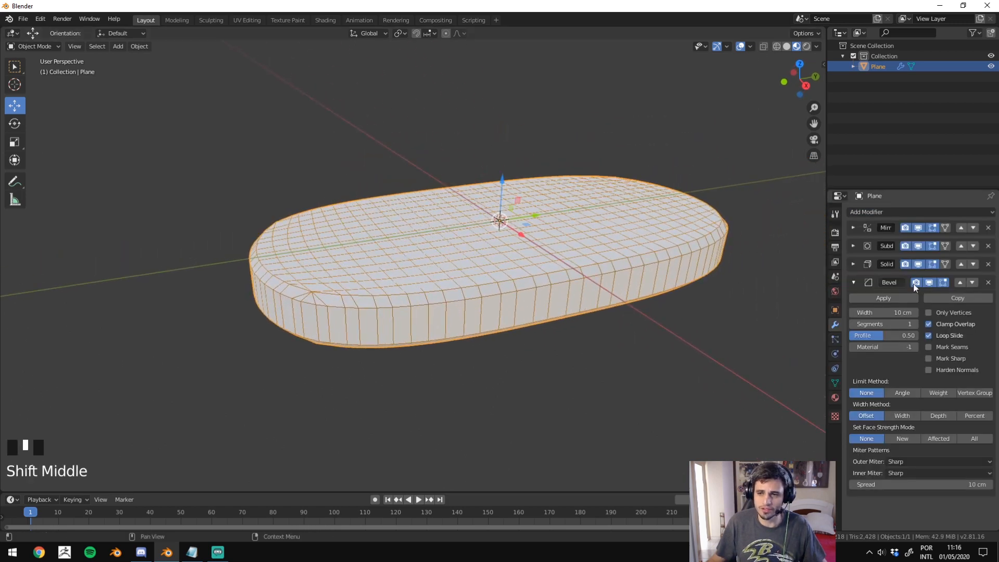
{"action": "left_click", "coordinate": [911, 324]}
{"action": "left_click", "coordinate": [912, 323]}
{"action": "left_click", "coordinate": [912, 324]}
Turn off the wireframe overlay and reselect the plane to inspect its beveled edge.
{"action": "left_click", "coordinate": [692, 335]}
{"action": "key", "text": "F4"}
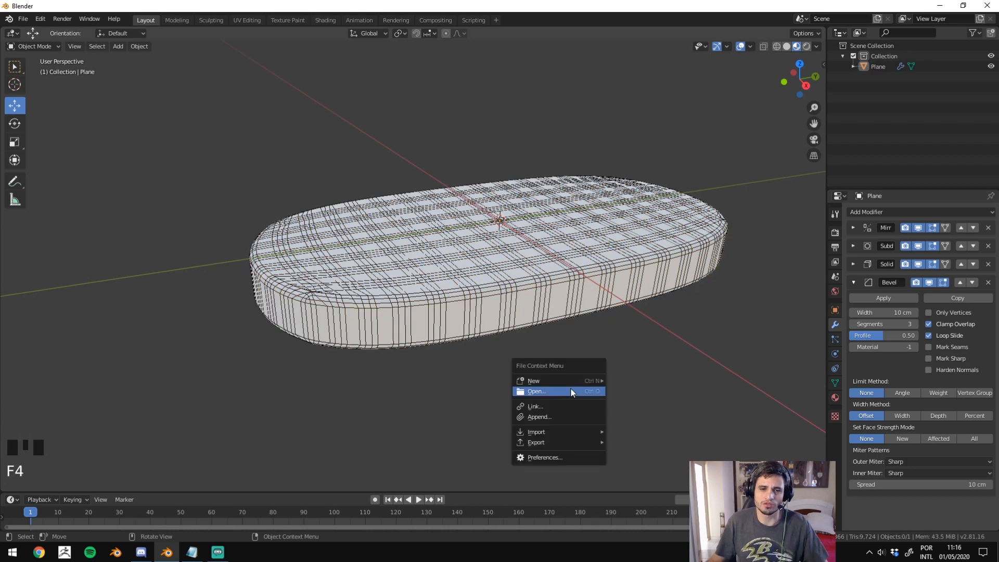
{"action": "left_click", "coordinate": [817, 47]}
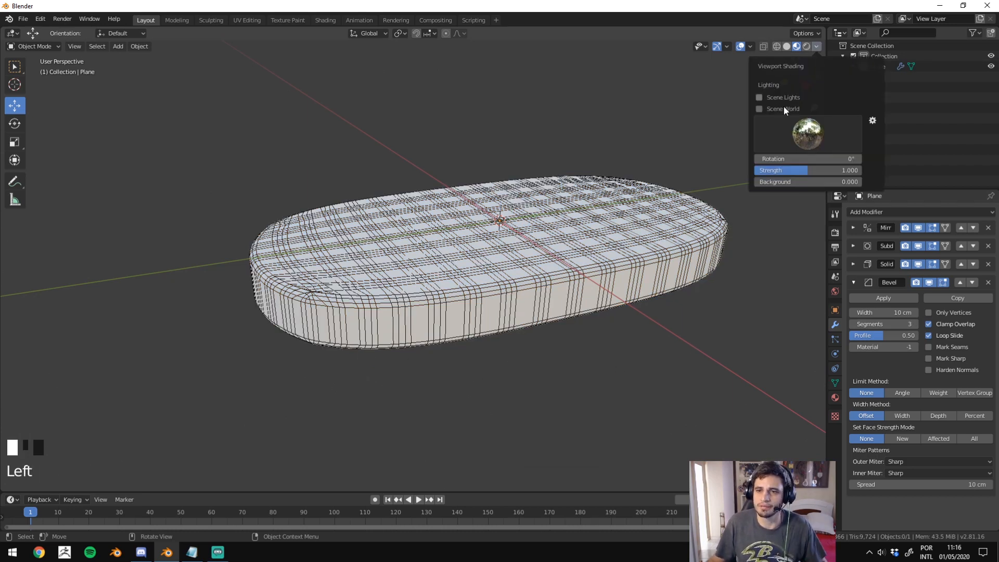
{"action": "left_click", "coordinate": [750, 47]}
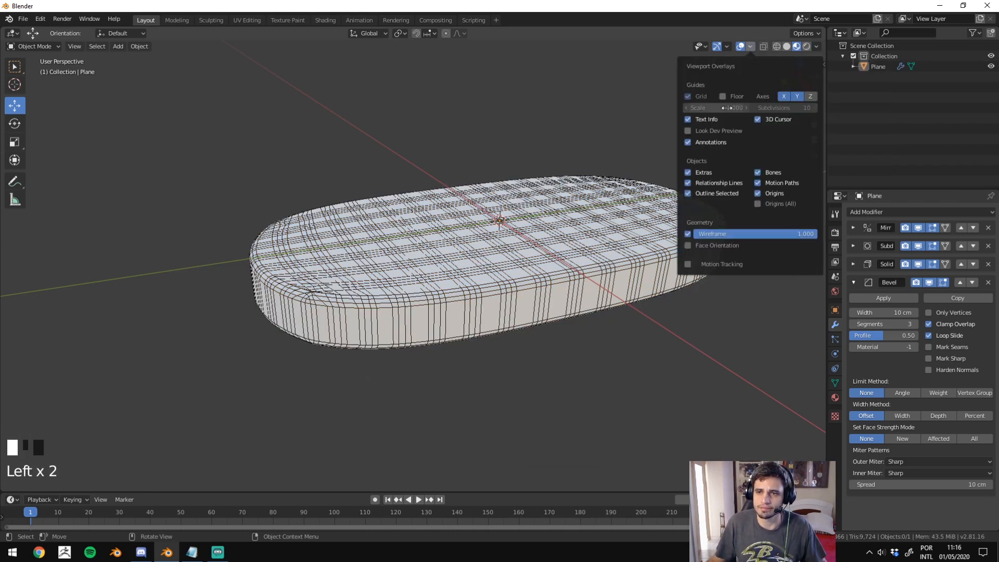
{"action": "left_click", "coordinate": [687, 234]}
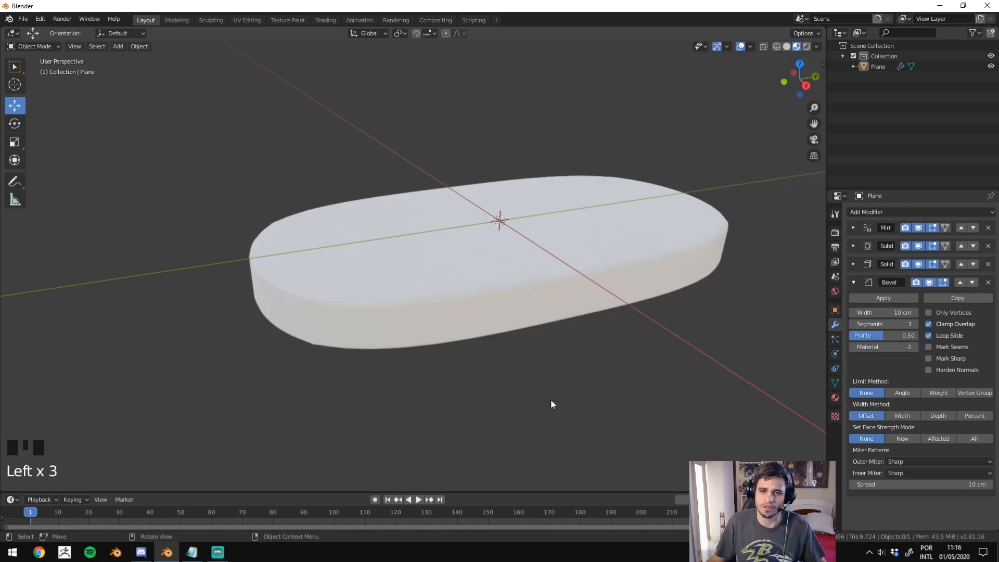
{"action": "left_click", "coordinate": [578, 313]}
{"action": "middle_click_drag", "start_coordinate": [578, 312], "coordinate": [495, 304]}
{"action": "scroll", "coordinate": [585, 291], "scroll_direction": "up", "scroll_amount": 3}
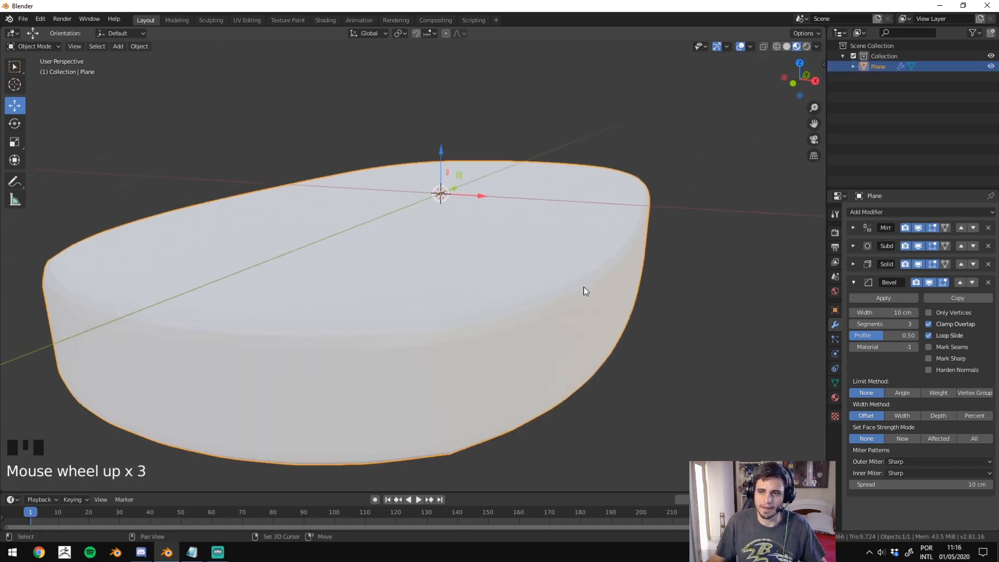
{"action": "middle_click_drag", "start_coordinate": [585, 290], "coordinate": [555, 256], "text": "shift"}
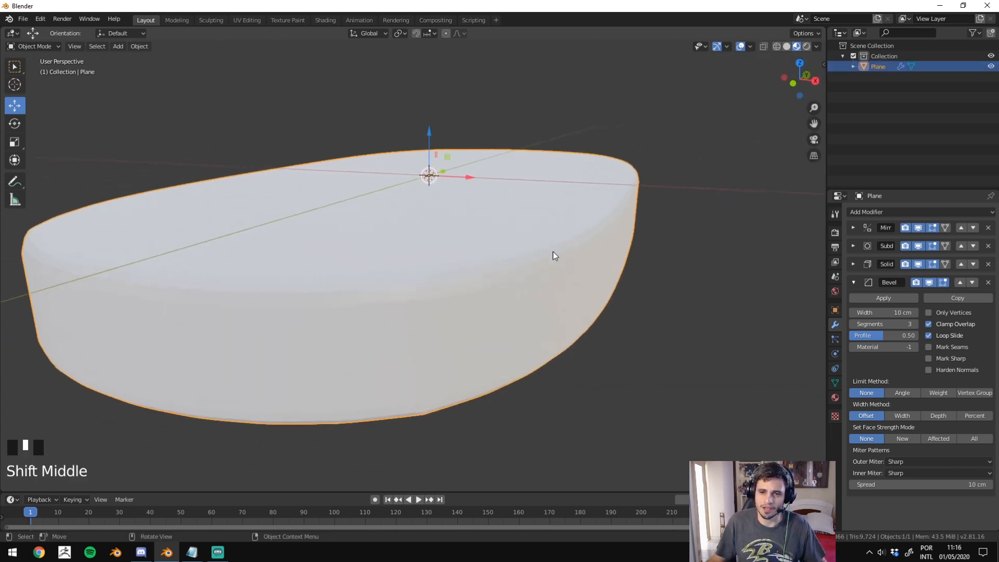
Move the Bevel modifier above Solidify and switch the viewport shading to Solid.
{"action": "left_click", "coordinate": [961, 282]}
{"action": "middle_click_drag", "start_coordinate": [651, 289], "coordinate": [622, 282]}
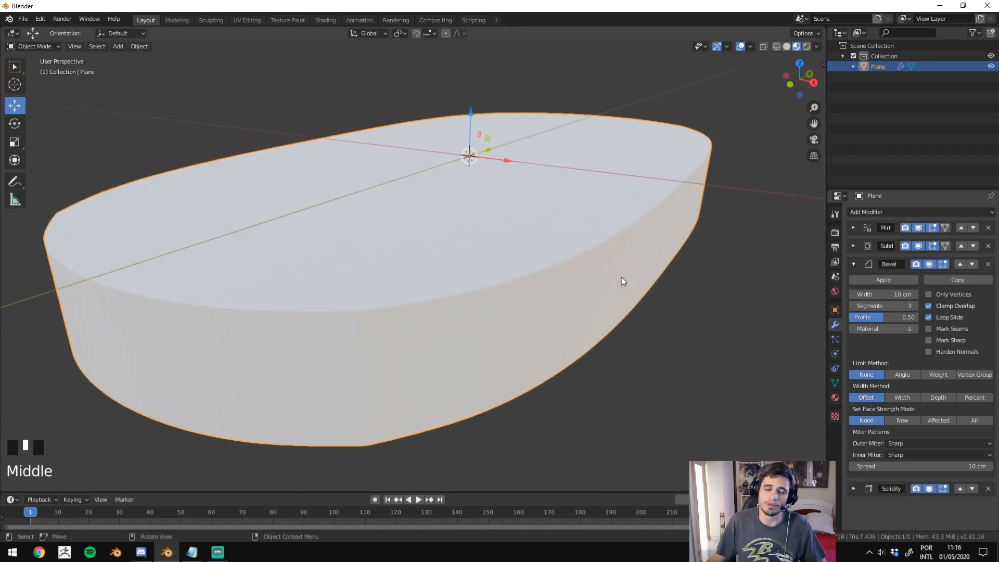
{"action": "scroll", "coordinate": [599, 278], "scroll_direction": "down", "scroll_amount": 3}
{"action": "scroll", "coordinate": [567, 273], "scroll_direction": "up", "scroll_amount": 4}
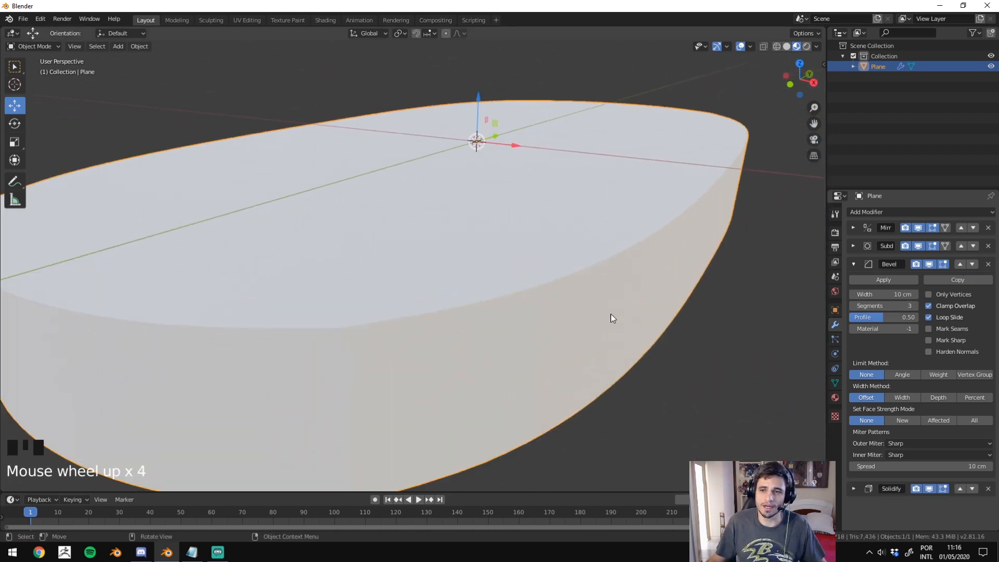
{"action": "left_click", "coordinate": [787, 47]}
{"action": "scroll", "coordinate": [611, 179], "scroll_direction": "down", "scroll_amount": 1}
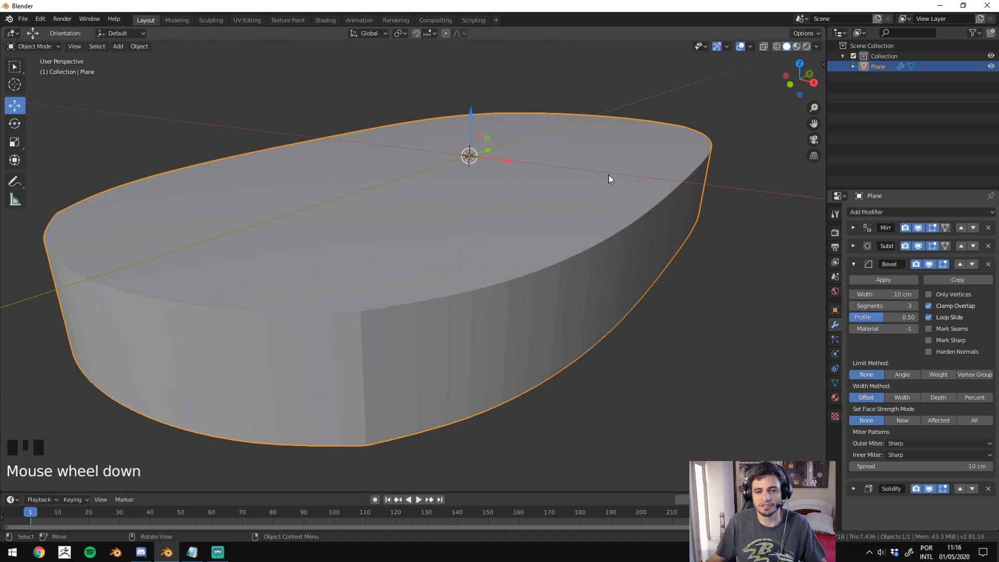
{"action": "scroll", "coordinate": [619, 185], "scroll_direction": "down", "scroll_amount": 1}
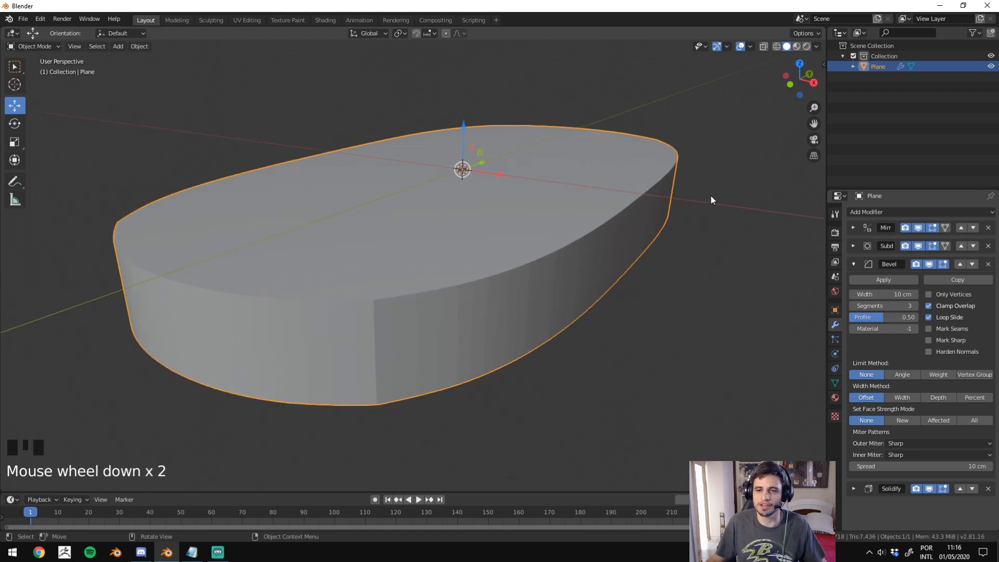
Turn off Solidify's viewport display and show the wireframe overlay to examine the flat beveled plane.
{"action": "left_click", "coordinate": [852, 265]}
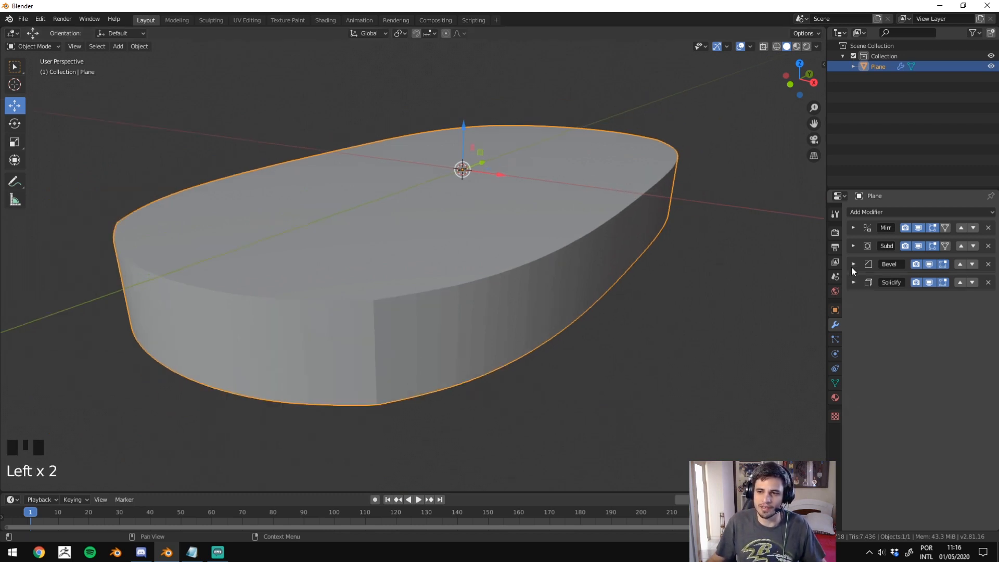
{"action": "left_click", "coordinate": [927, 282]}
{"action": "middle_click_drag", "start_coordinate": [809, 270], "coordinate": [556, 261]}
{"action": "key", "text": "F4"}
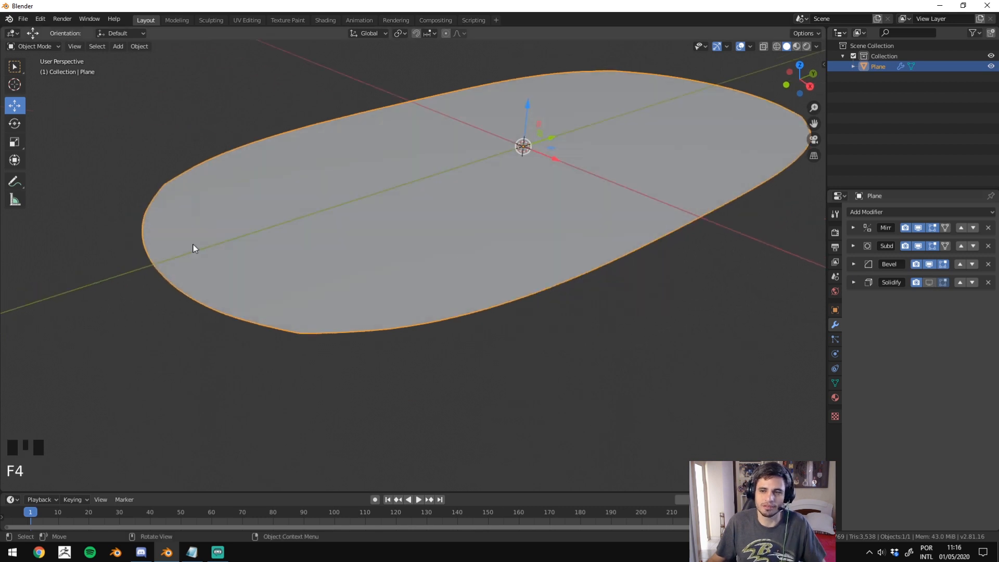
{"action": "left_click", "coordinate": [933, 323]}
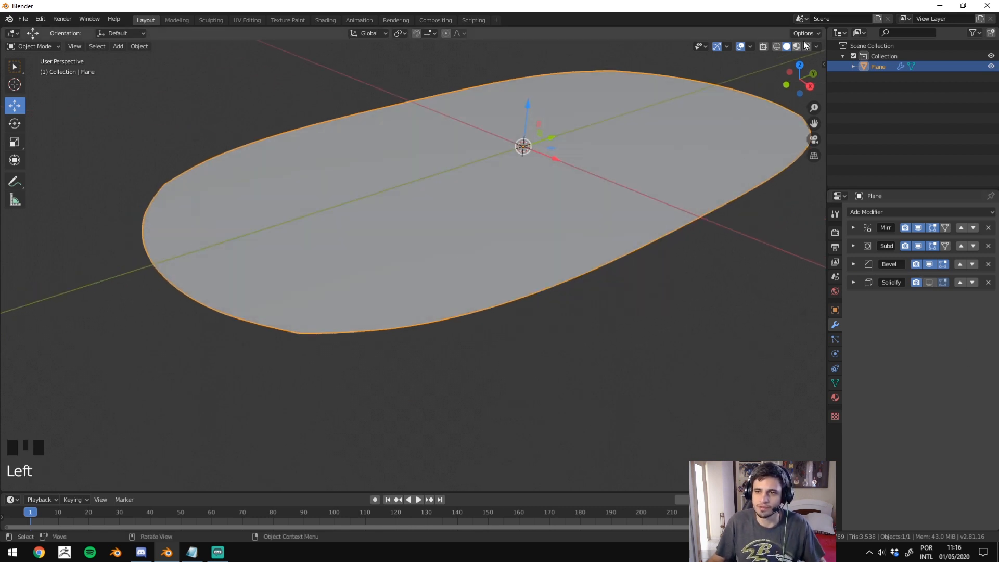
{"action": "left_click", "coordinate": [750, 46]}
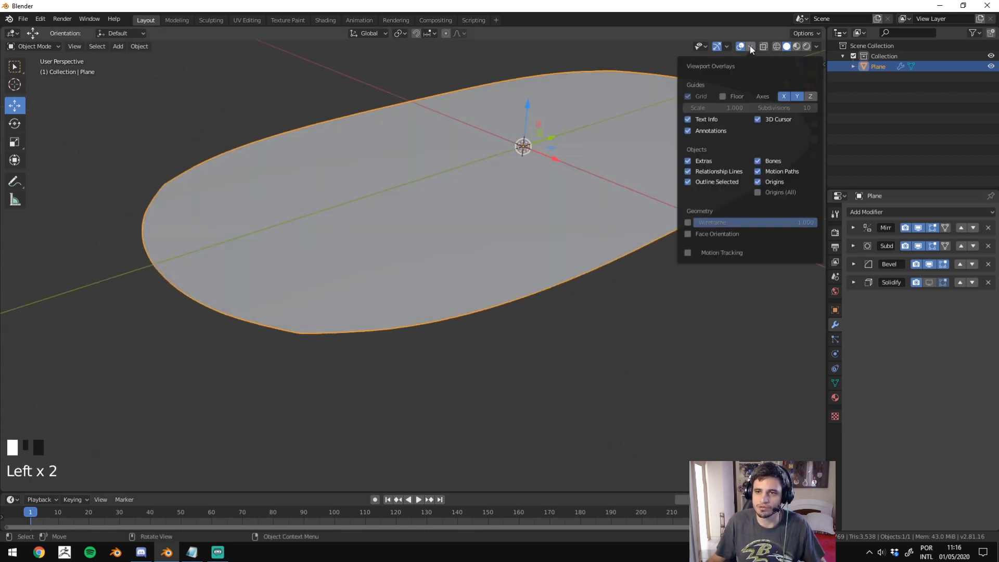
{"action": "left_click", "coordinate": [687, 222]}
{"action": "middle_click_drag", "start_coordinate": [582, 202], "coordinate": [400, 100]}
{"action": "middle_click_drag", "start_coordinate": [598, 322], "coordinate": [717, 250], "text": "shift"}
Turn Solidify's viewport display back on and reorder the stack to Mirror, Solidify, Bevel, Subdivision Surface.
{"action": "left_click", "coordinate": [927, 282]}
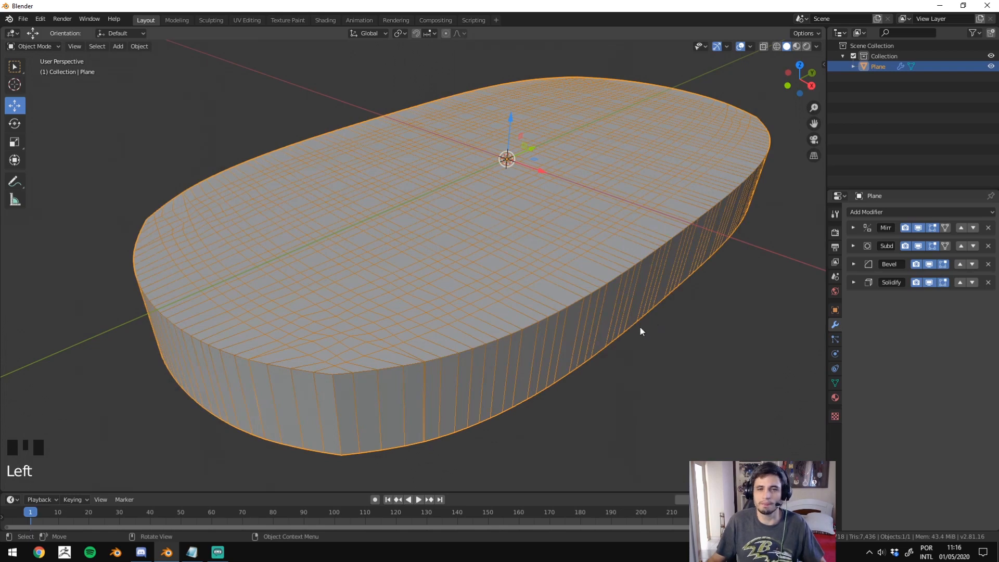
{"action": "left_click", "coordinate": [973, 263]}
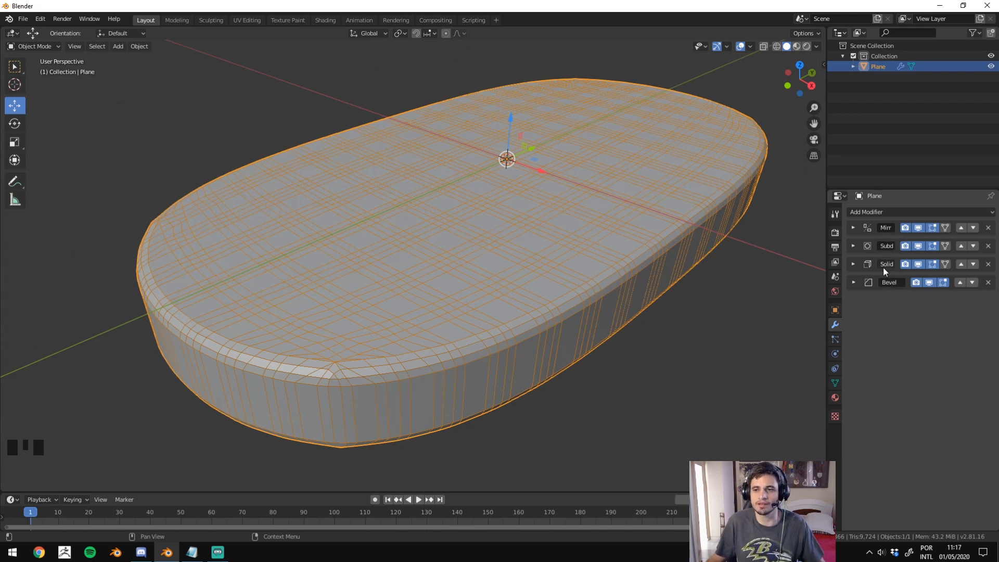
{"action": "left_click", "coordinate": [972, 246]}
{"action": "left_click", "coordinate": [973, 264]}
{"action": "scroll", "coordinate": [683, 251], "scroll_direction": "down", "scroll_amount": 1}
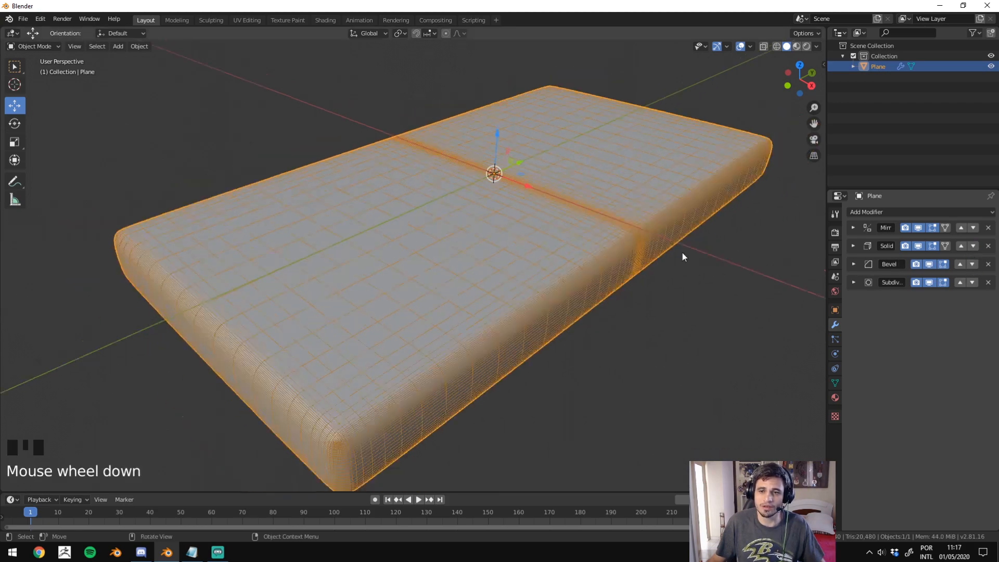
{"action": "scroll", "coordinate": [682, 253], "scroll_direction": "down", "scroll_amount": 2}
Turn off the viewport display of Subdivision Surface and Bevel, and turn Bevel and Subdivision Surface back on in stack order.
{"action": "middle_click_drag", "start_coordinate": [812, 283], "coordinate": [898, 266]}
{"action": "left_click", "coordinate": [927, 281]}
{"action": "left_click", "coordinate": [929, 263]}
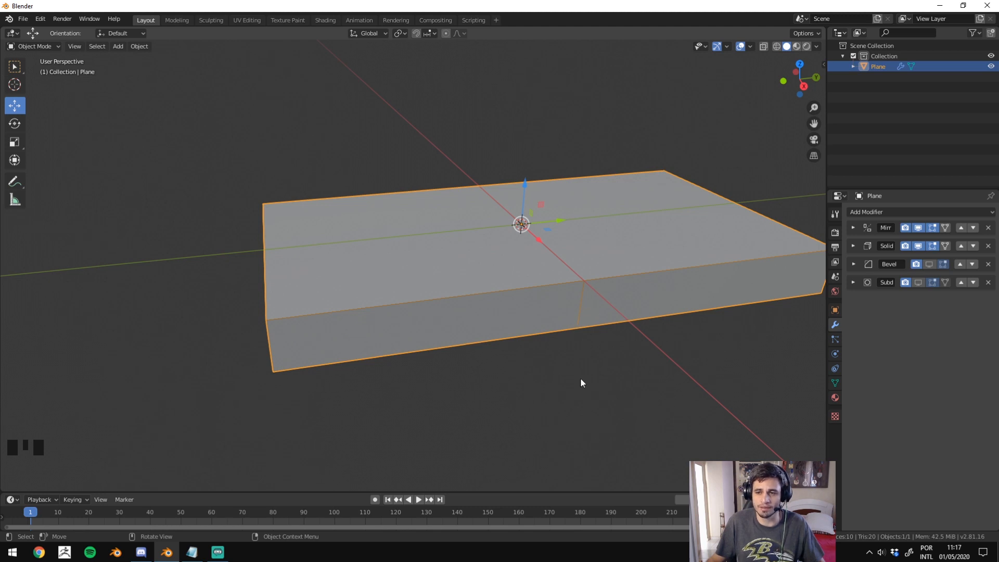
{"action": "left_click", "coordinate": [929, 264]}
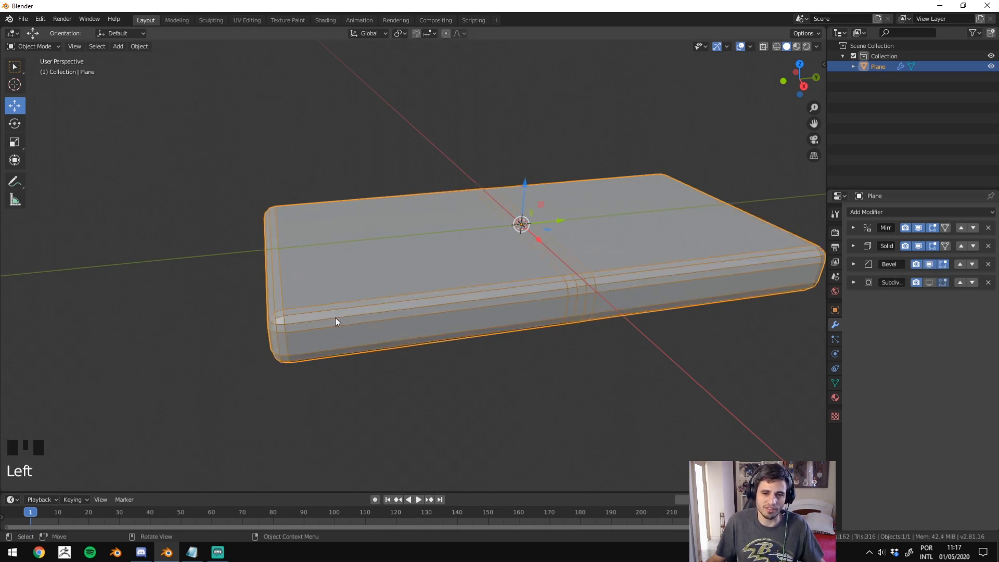
{"action": "left_click", "coordinate": [930, 281]}
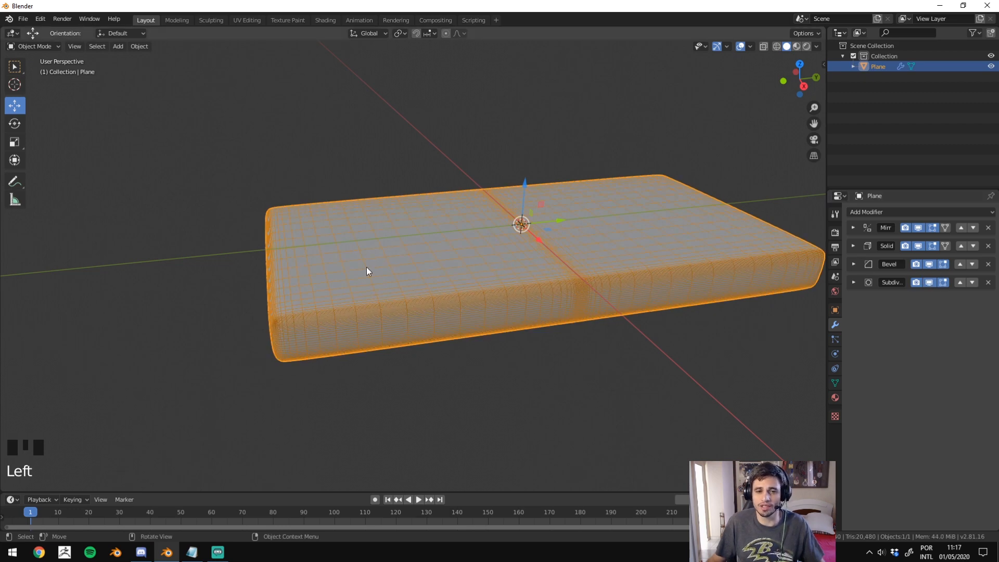
{"action": "middle_click_drag", "start_coordinate": [366, 267], "coordinate": [423, 249]}
{"action": "key", "text": "F4"}
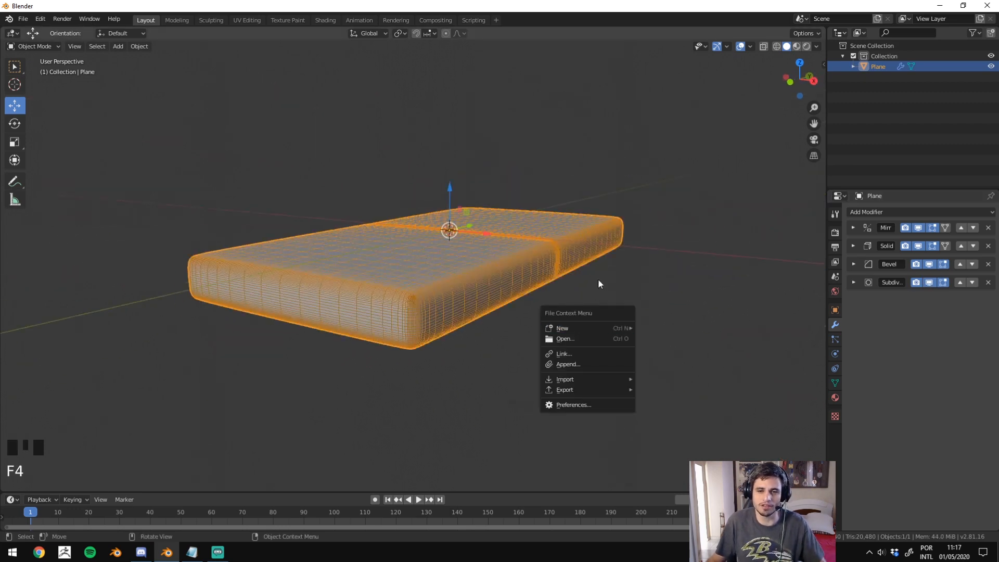
{"action": "key", "text": "Escape"}
In Edit Mode, move the plane's outer corner vertices outward and switch to edge selection.
{"action": "middle_click_drag", "start_coordinate": [617, 258], "coordinate": [532, 276]}
{"action": "scroll", "coordinate": [532, 276], "scroll_direction": "down", "scroll_amount": 4}
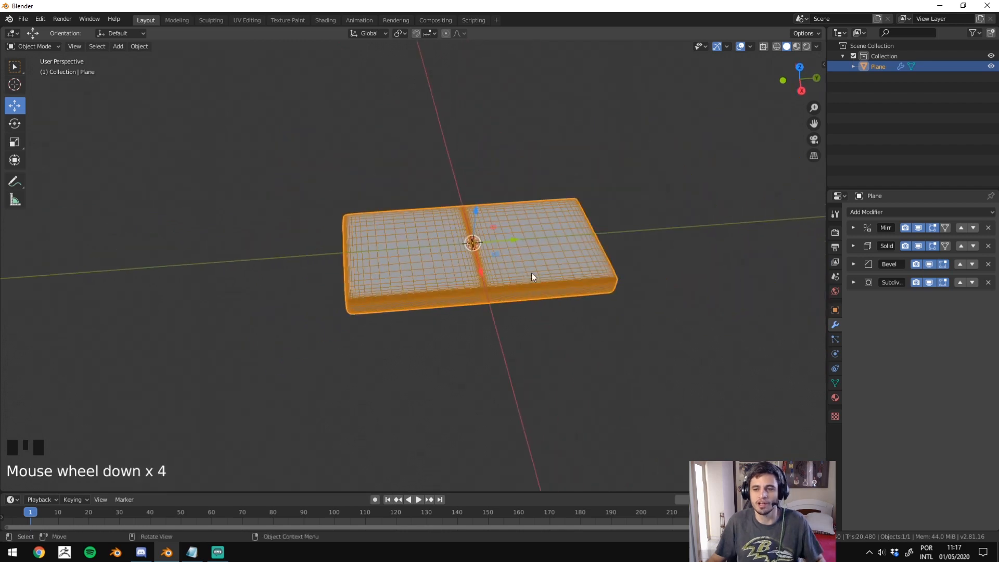
{"action": "middle_click_drag", "start_coordinate": [449, 270], "coordinate": [498, 401], "text": "shift"}
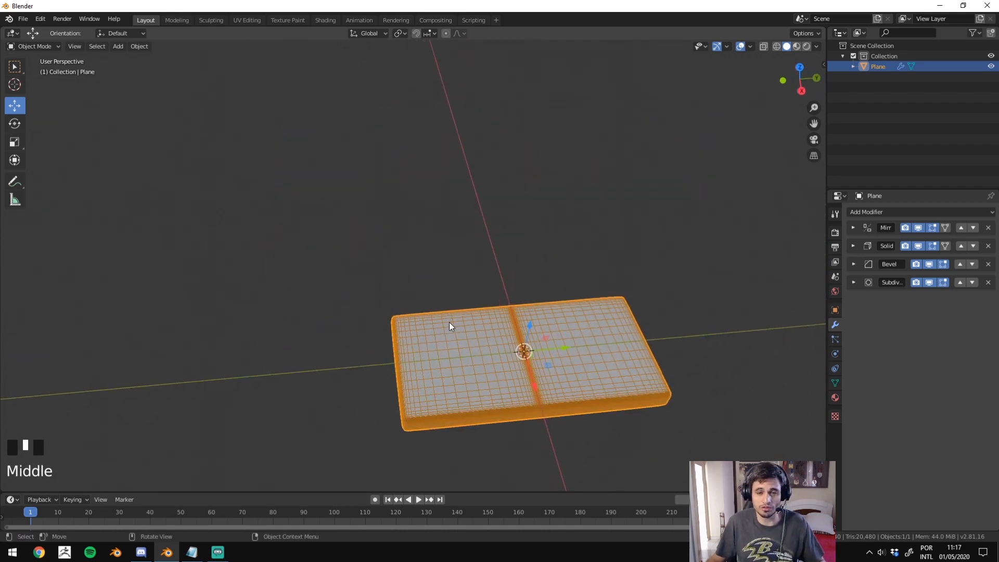
{"action": "key", "text": "Tab"}
{"action": "key", "text": "g"}
{"action": "left_click", "coordinate": [343, 368]}
{"action": "key", "text": "ctrl+z"}
{"action": "key", "text": "2"}
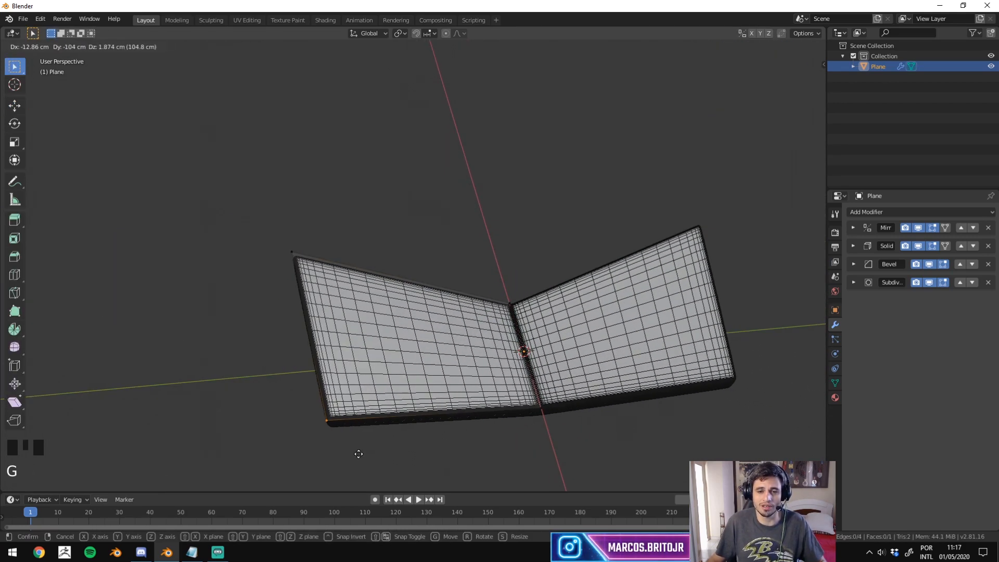
Extrude the plane's outer edge farther outward from the mirror centre.
{"action": "left_click", "coordinate": [313, 339]}
{"action": "key", "text": "e"}
{"action": "left_click", "coordinate": [187, 364]}
{"action": "middle_click_drag", "start_coordinate": [187, 365], "coordinate": [326, 205], "text": "shift"}
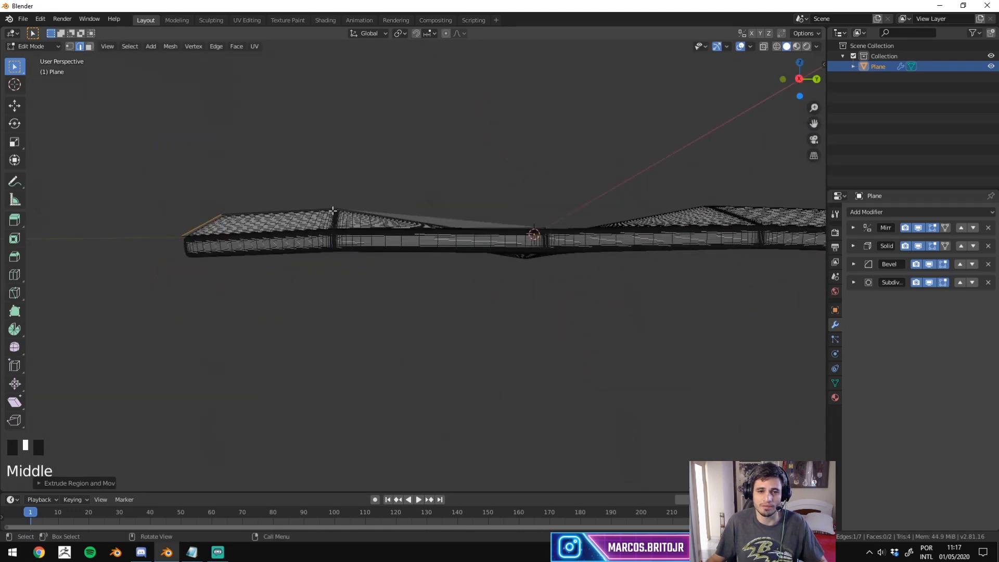
Extrude the end edge five more times, curving up and back over the plane to meet the mirrored half.
{"action": "key", "text": "e"}
{"action": "left_click", "coordinate": [228, 133]}
{"action": "key", "text": "e"}
{"action": "left_click", "coordinate": [341, 67]}
{"action": "key", "text": "e"}
{"action": "left_click", "coordinate": [620, 70]}
{"action": "key", "text": "e"}
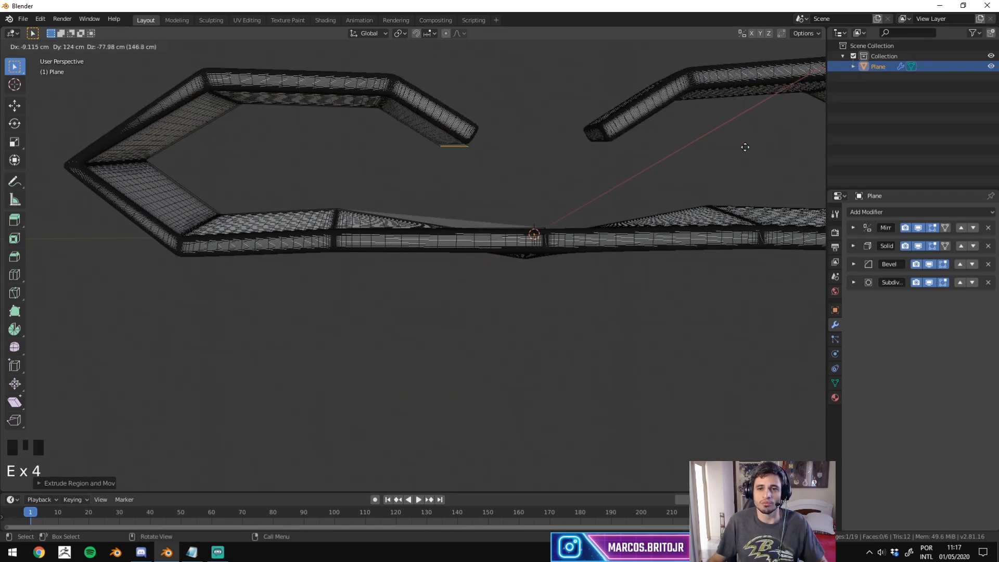
{"action": "left_click", "coordinate": [763, 170]}
{"action": "key", "text": "e"}
{"action": "left_click", "coordinate": [32, 165]}
Return to Object Mode and deselect the object to inspect the mirrored shape.
{"action": "key", "text": "Tab"}
{"action": "middle_click_drag", "start_coordinate": [338, 180], "coordinate": [702, 282]}
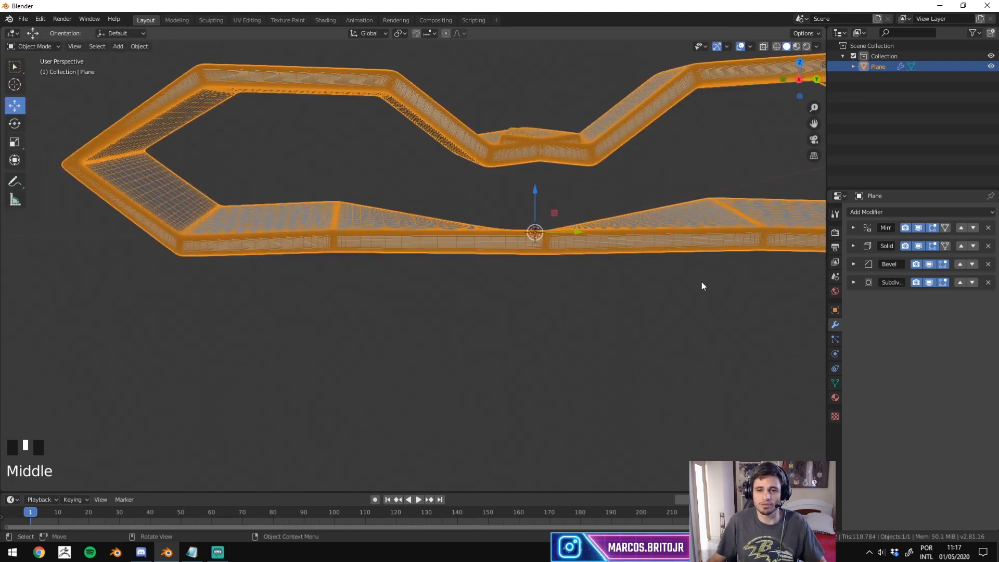
{"action": "left_click", "coordinate": [812, 228]}
{"action": "middle_click_drag", "start_coordinate": [812, 228], "coordinate": [600, 217]}
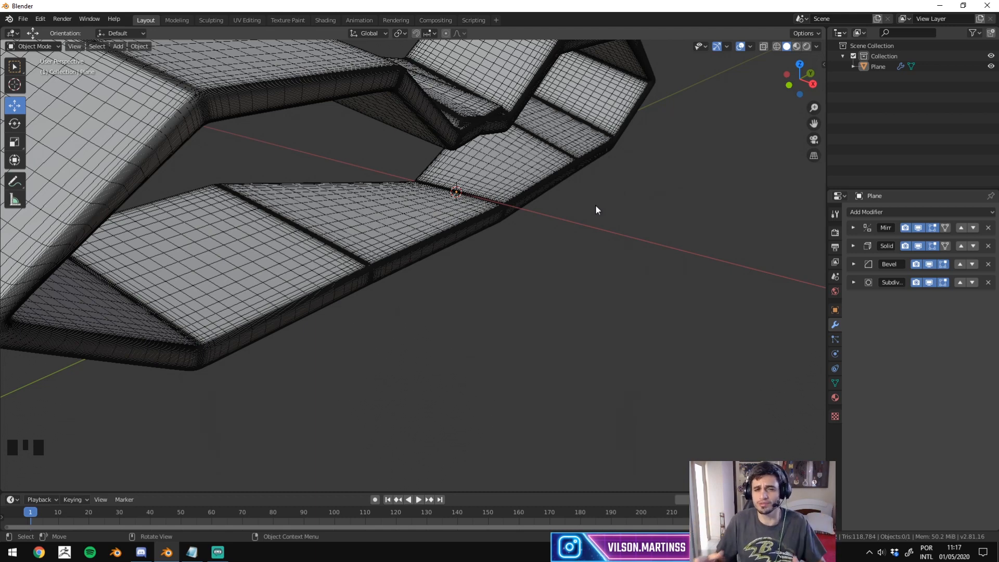
Turn off the Bevel modifier's Clamp Overlap and set its width to 7 cm.
{"action": "left_click", "coordinate": [853, 263]}
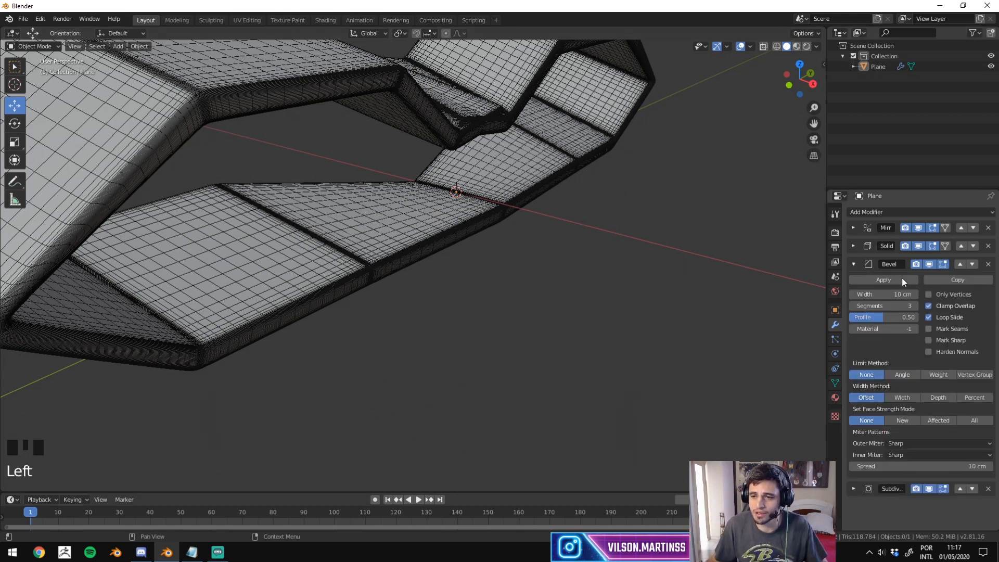
{"action": "left_click", "coordinate": [887, 294]}
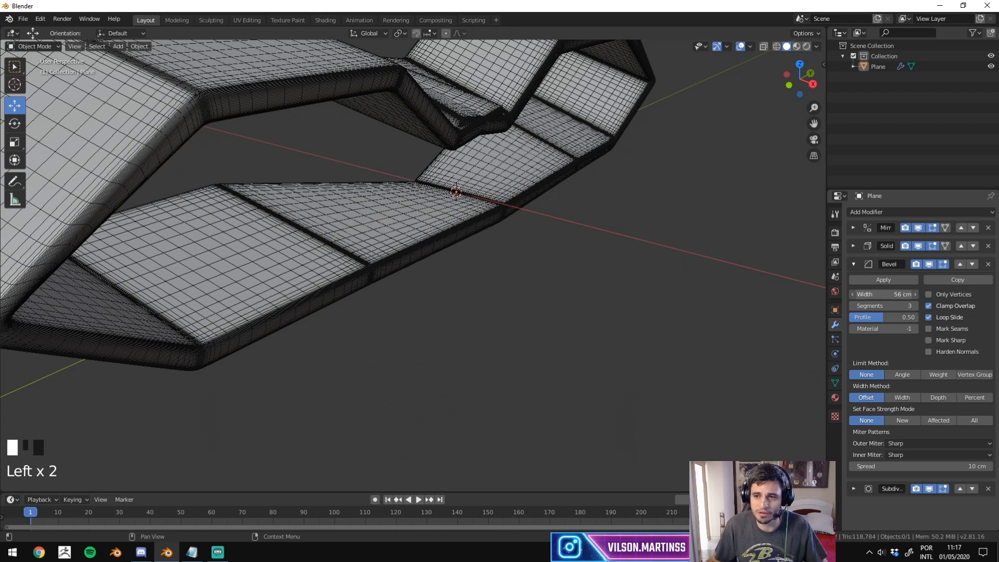
{"action": "mouse_move", "coordinate": [887, 295]}
{"action": "left_mouse_down"}
{"action": "mouse_move", "coordinate": [874, 294]}
{"action": "mouse_move", "coordinate": [887, 299]}
{"action": "left_mouse_up"}
{"action": "left_click", "coordinate": [929, 306]}
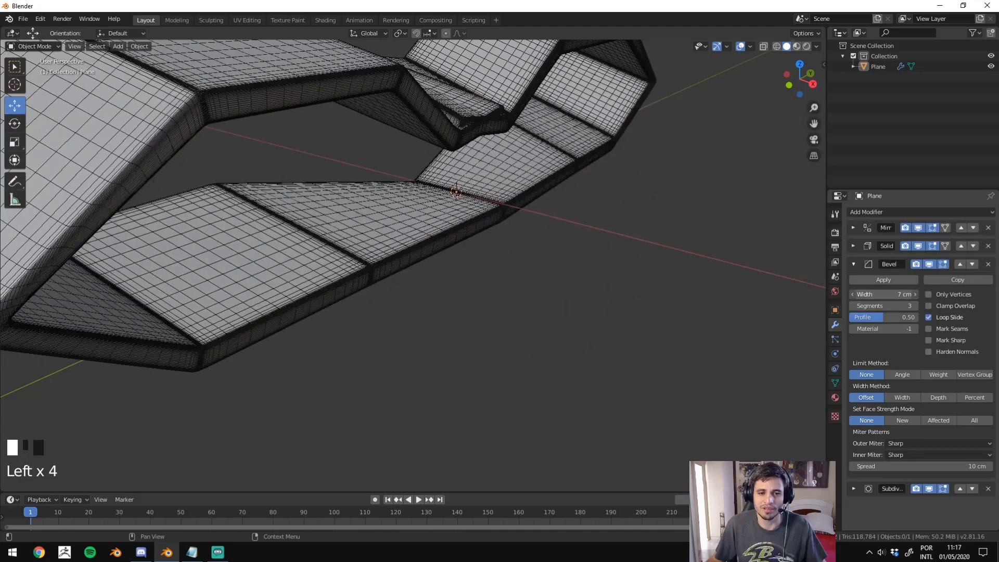
{"action": "left_click", "coordinate": [853, 265]}
{"action": "scroll", "coordinate": [649, 223], "scroll_direction": "down", "scroll_amount": 4}
{"action": "middle_click_drag", "start_coordinate": [649, 222], "coordinate": [597, 223]}
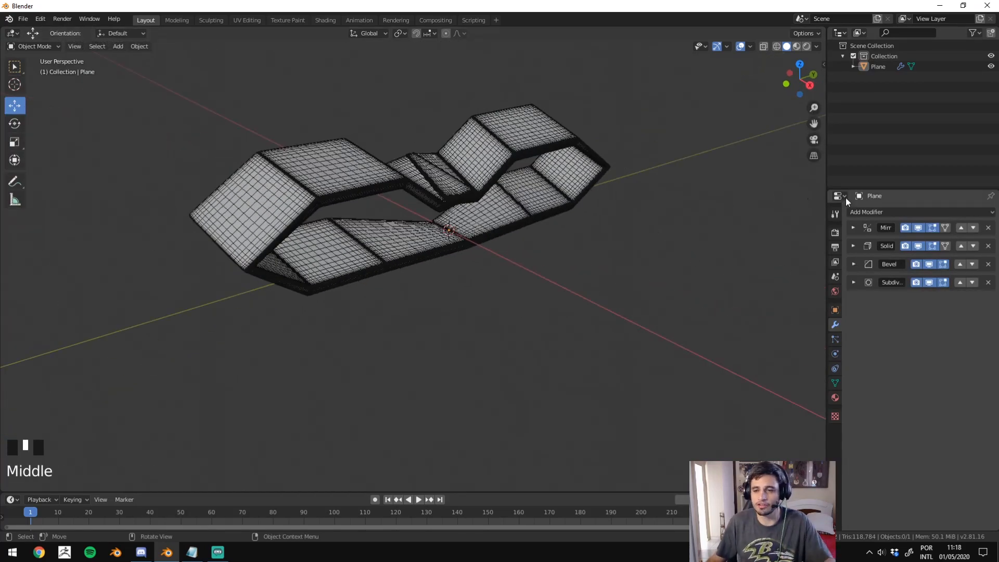
Set the Solidify modifier's thickness to 233 cm and inspect the thickened shape.
{"action": "left_click", "coordinate": [853, 245]}
{"action": "left_click_drag", "start_coordinate": [884, 276], "coordinate": [885, 276]}
{"action": "middle_click_drag", "start_coordinate": [562, 257], "coordinate": [551, 194]}
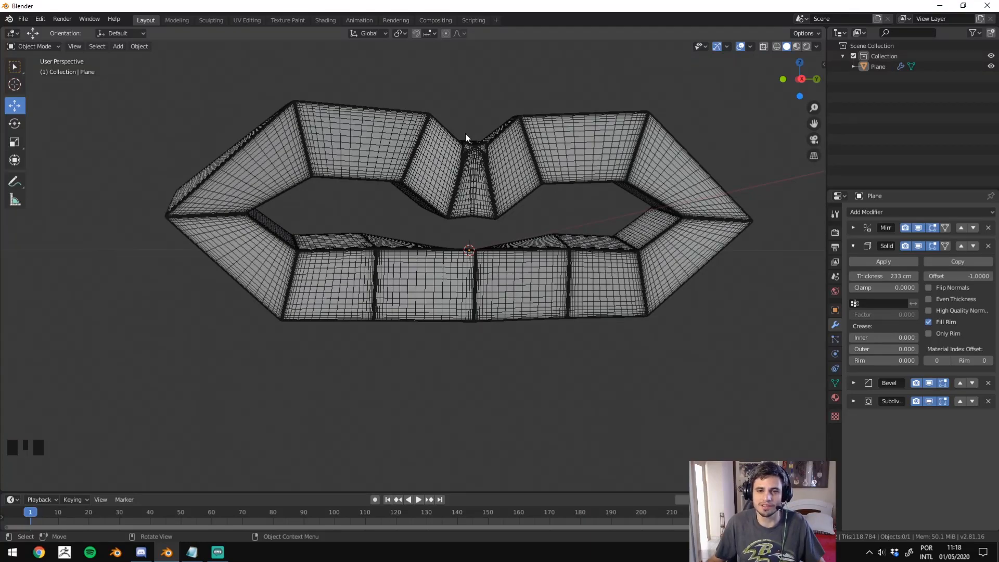
{"action": "middle_click_drag", "start_coordinate": [465, 132], "coordinate": [573, 147]}
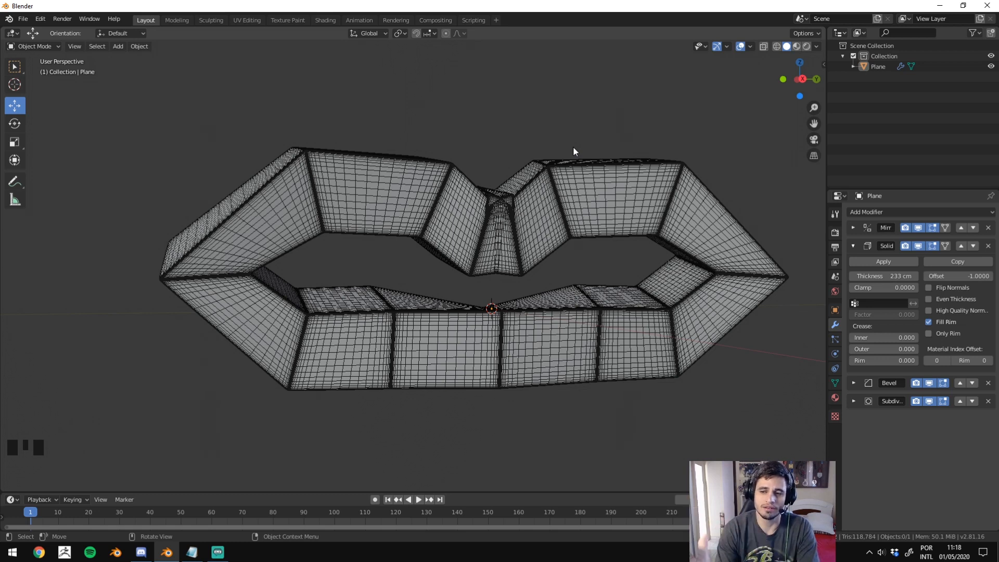
{"action": "left_click", "coordinate": [851, 246]}
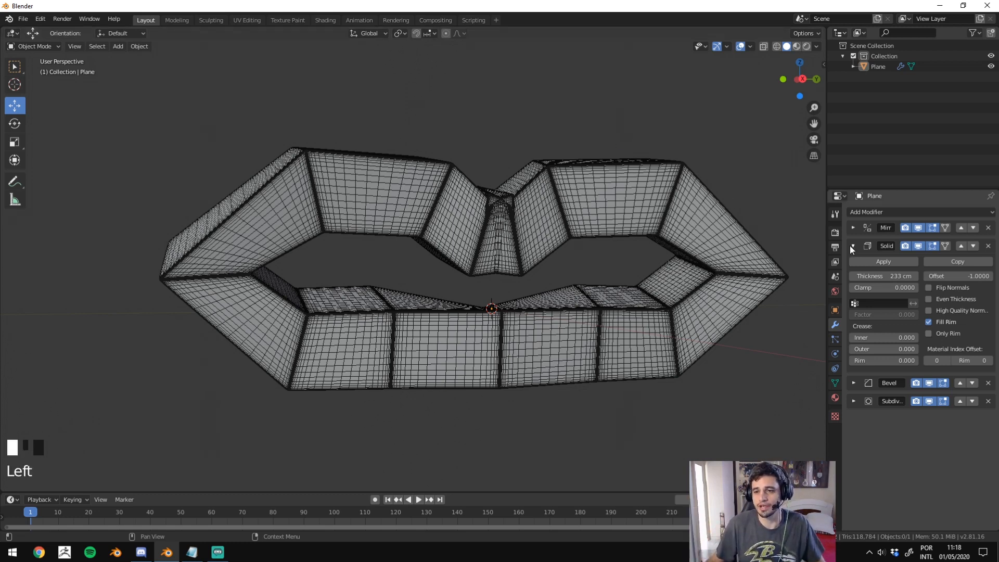
{"action": "left_click", "coordinate": [853, 245]}
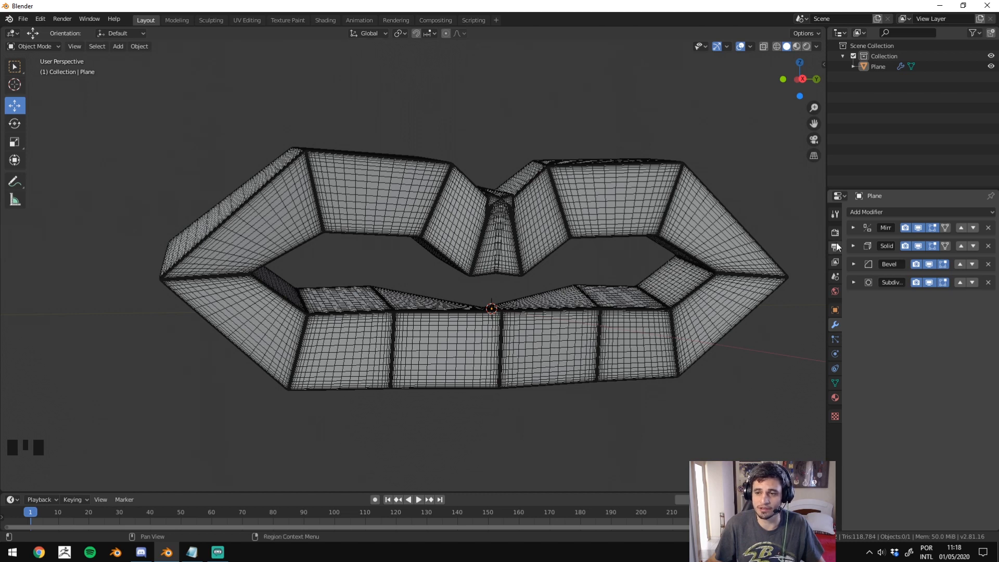
Shift the Mirror modifier down the stack, below Solidify and Bevel, and inspect the seam between the mirrored halves.
{"action": "left_click", "coordinate": [973, 227]}
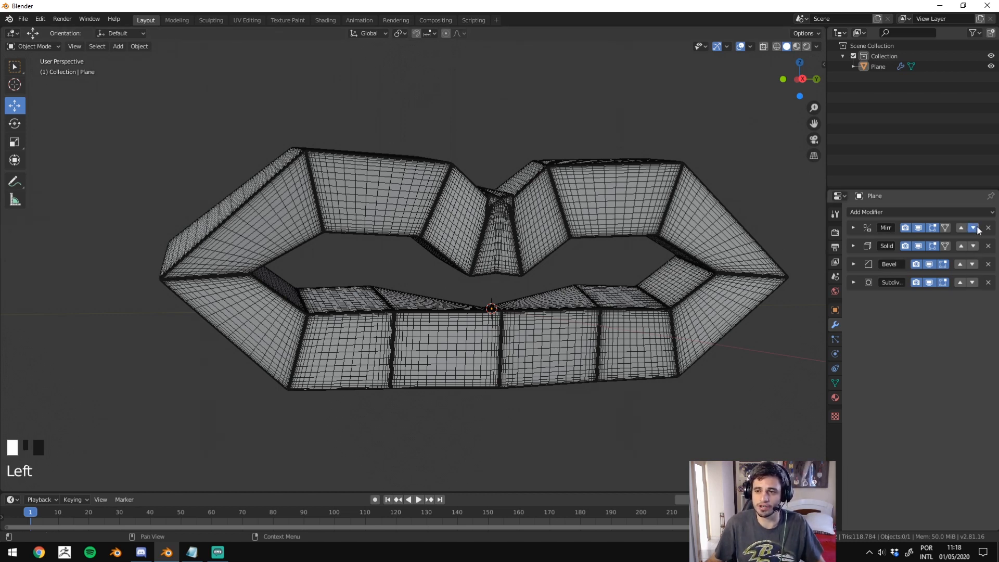
{"action": "left_click", "coordinate": [973, 245]}
{"action": "left_click", "coordinate": [972, 263]}
{"action": "left_click", "coordinate": [972, 264]}
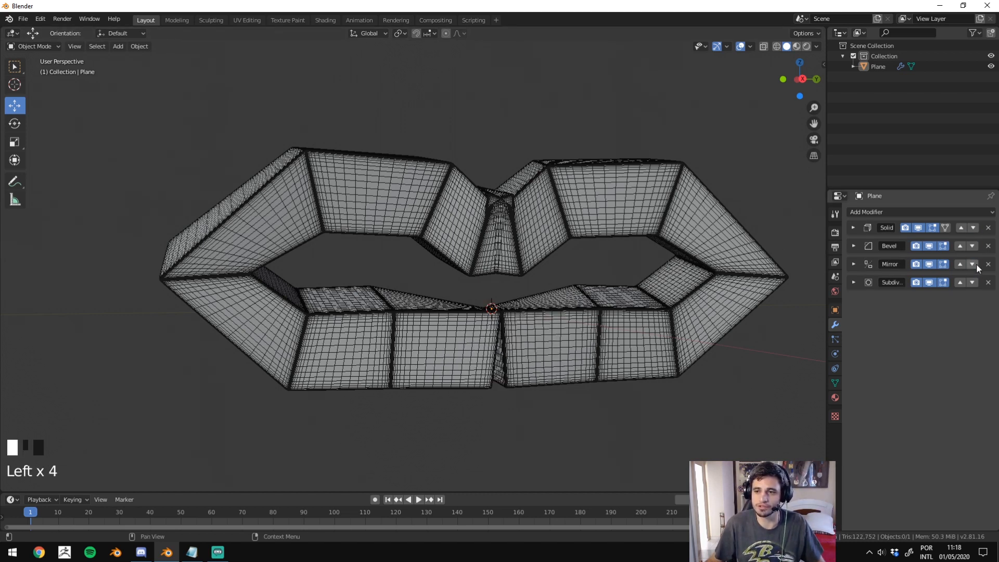
{"action": "middle_click_drag", "start_coordinate": [634, 267], "coordinate": [619, 290]}
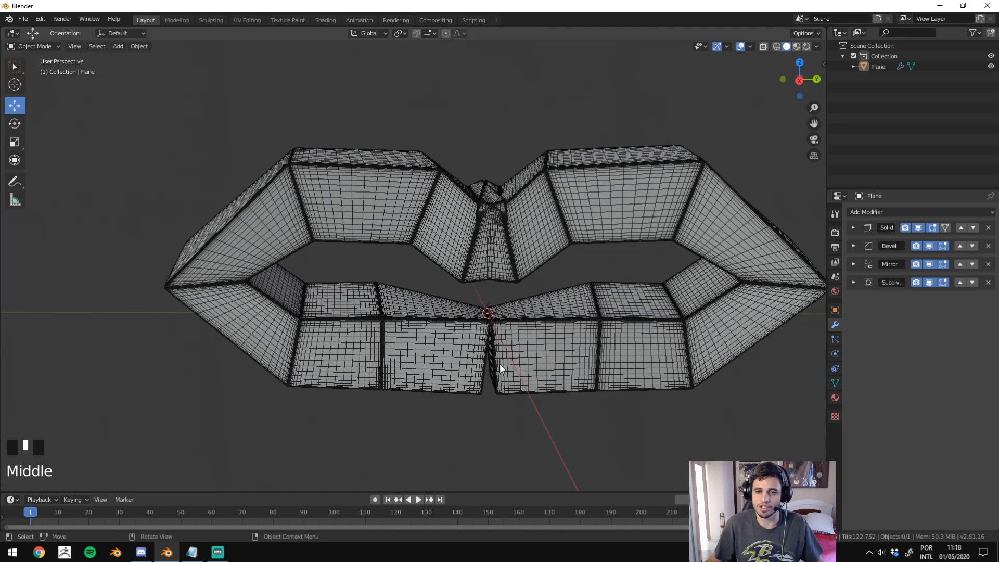
Raise the Subdivision Surface modifier to the top of the stack, above Mirror, Bevel and Solidify, and inspect the reshaped mesh.
{"action": "left_click", "coordinate": [957, 283]}
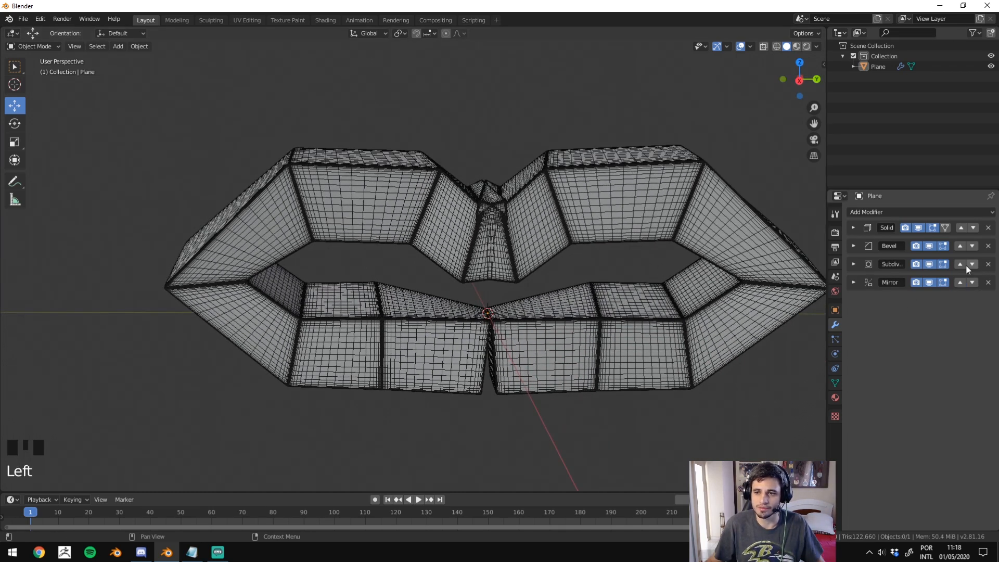
{"action": "left_click", "coordinate": [964, 264]}
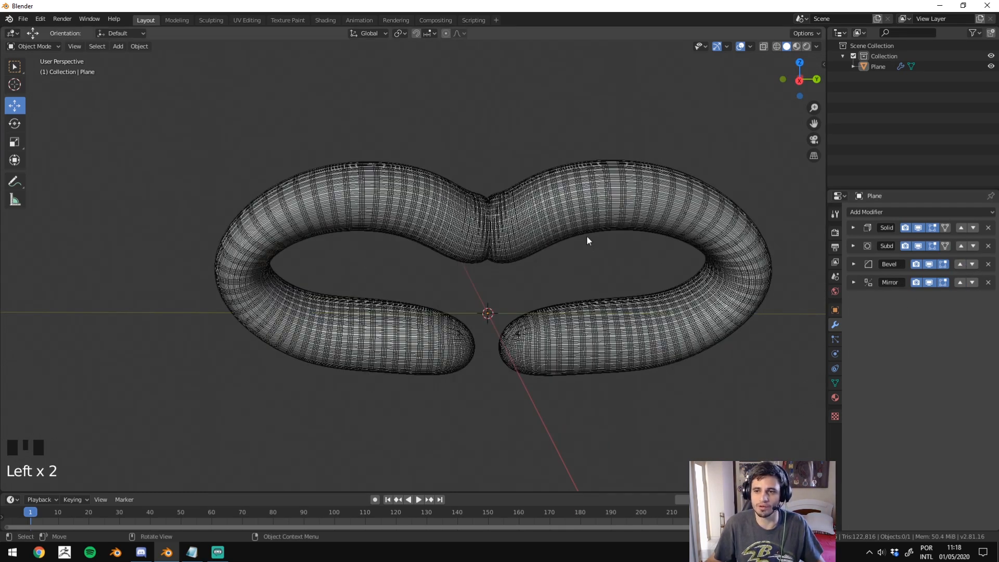
{"action": "left_click", "coordinate": [629, 326]}
{"action": "left_click", "coordinate": [961, 246]}
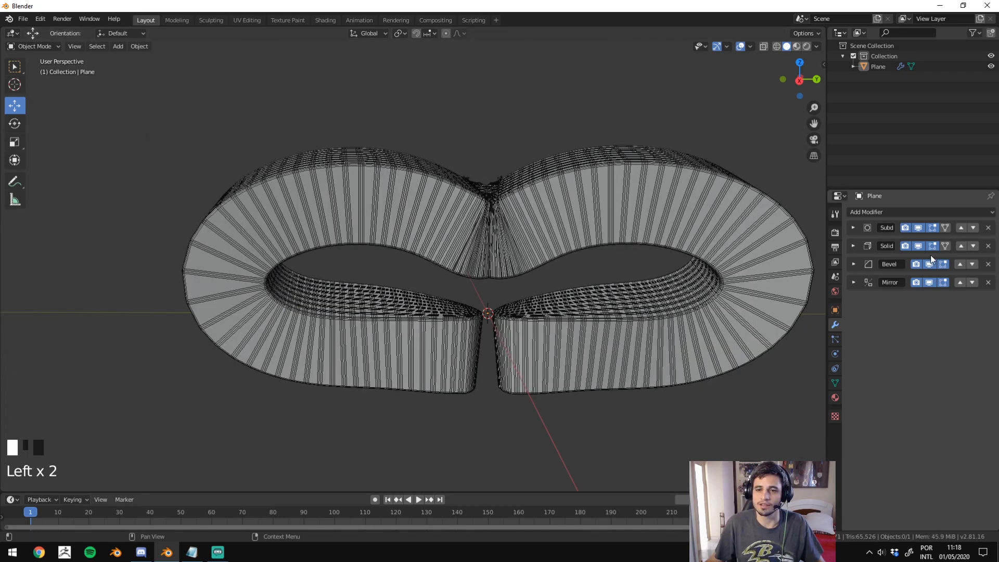
{"action": "middle_click_drag", "start_coordinate": [676, 219], "coordinate": [636, 201]}
{"action": "key", "text": "F4"}
{"action": "left_click", "coordinate": [612, 372]}
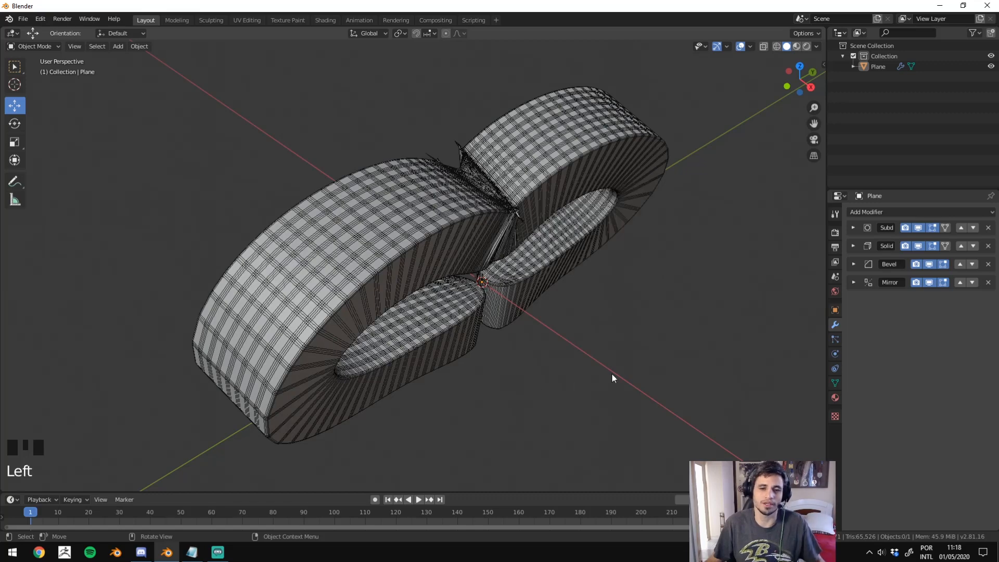
{"action": "middle_click_drag", "start_coordinate": [612, 373], "coordinate": [566, 330]}
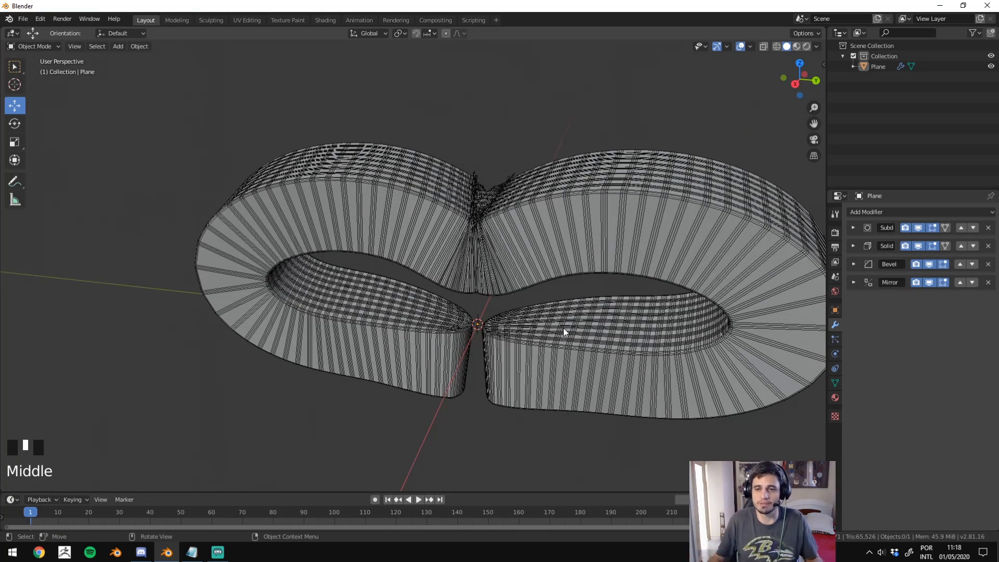
Delete the mirrored plane object and add a new cube at the world origin.
{"action": "left_click", "coordinate": [520, 210]}
{"action": "key", "text": "x"}
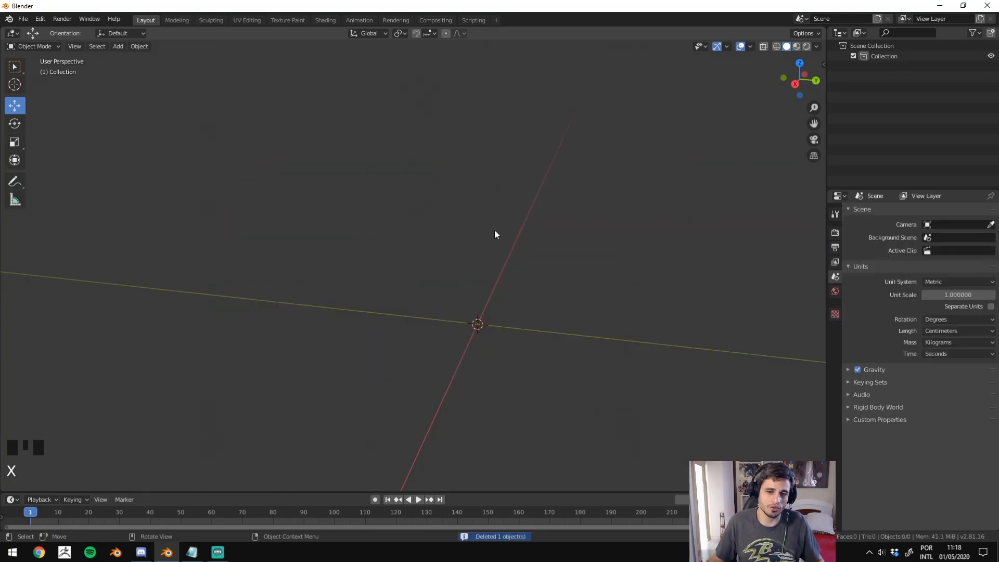
{"action": "middle_click_drag", "start_coordinate": [494, 234], "coordinate": [870, 242]}
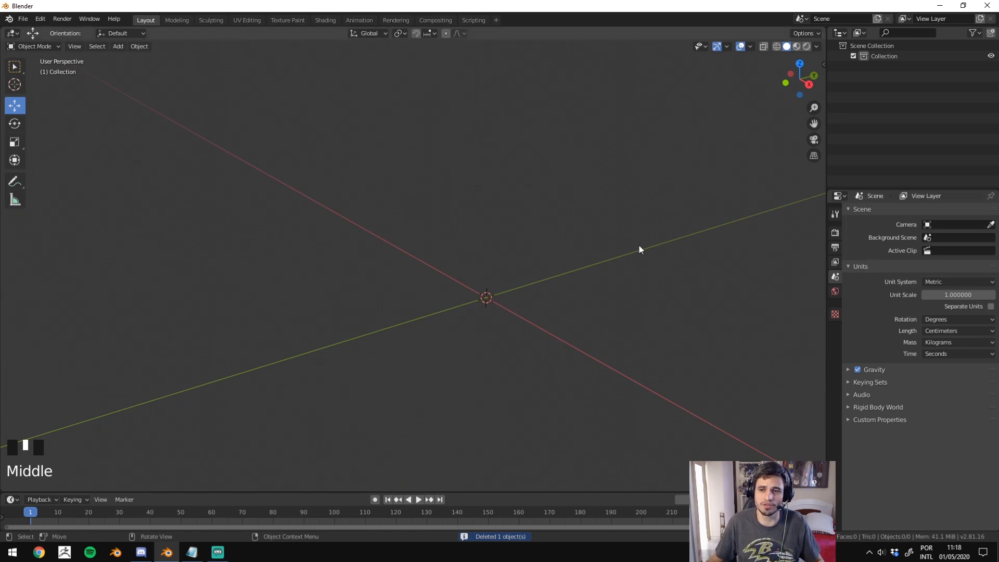
{"action": "middle_click_drag", "start_coordinate": [638, 246], "coordinate": [614, 269]}
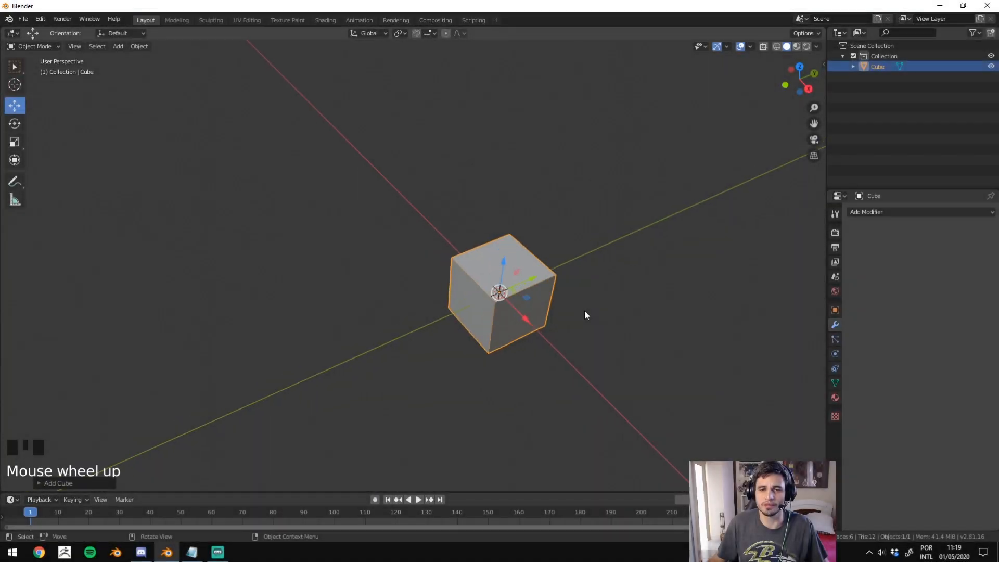
{"action": "scroll", "coordinate": [586, 310], "scroll_direction": "up", "scroll_amount": 5}
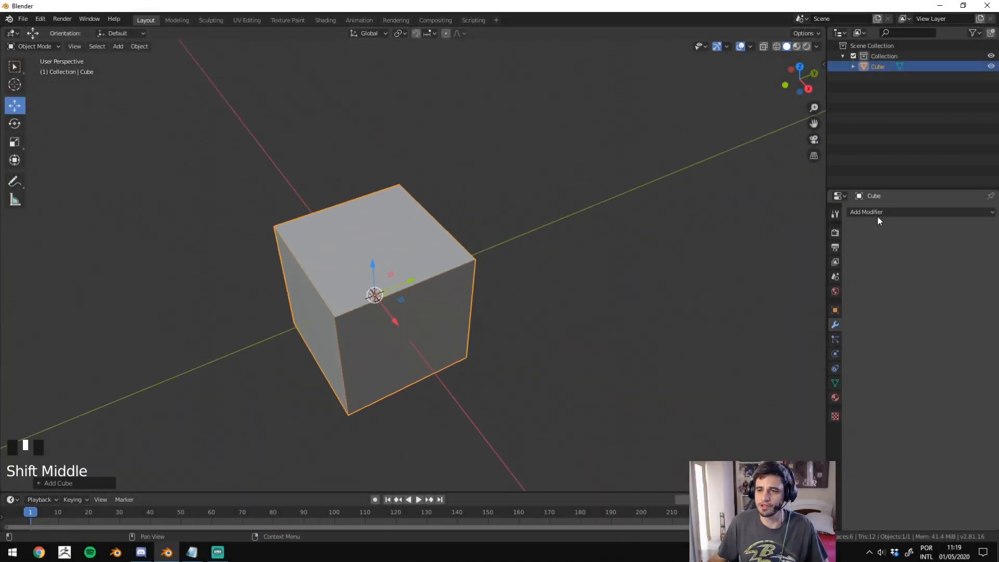
Add an Array modifier to the cube with a Count of 7.
{"action": "left_click", "coordinate": [879, 217]}
{"action": "left_click", "coordinate": [791, 232]}
{"action": "middle_click_drag", "start_coordinate": [682, 257], "coordinate": [509, 254]}
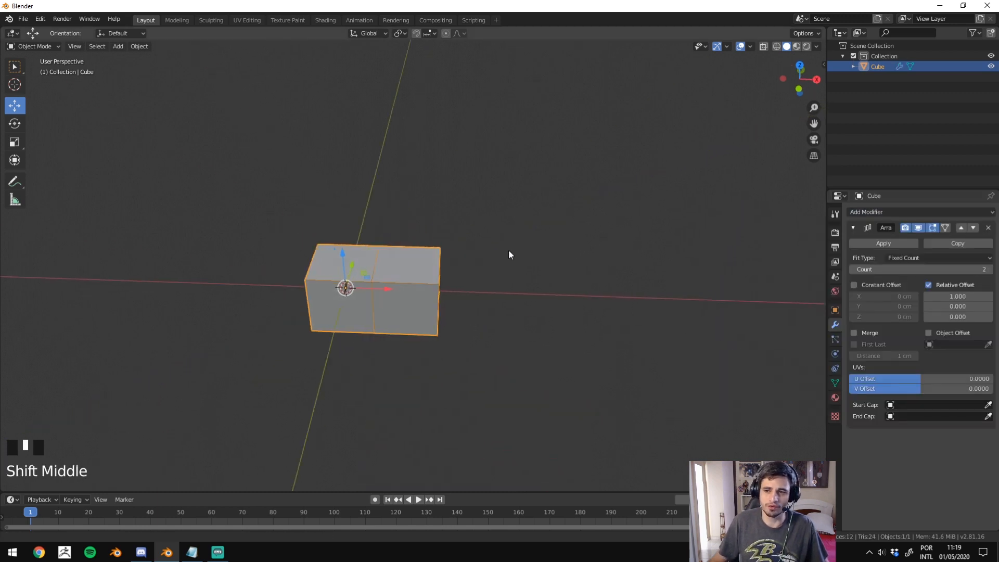
{"action": "scroll", "coordinate": [486, 230], "scroll_direction": "down", "scroll_amount": 8}
{"action": "mouse_move", "coordinate": [921, 269]}
{"action": "left_mouse_down"}
{"action": "mouse_move", "coordinate": [968, 269]}
{"action": "mouse_move", "coordinate": [928, 269]}
{"action": "left_mouse_up"}
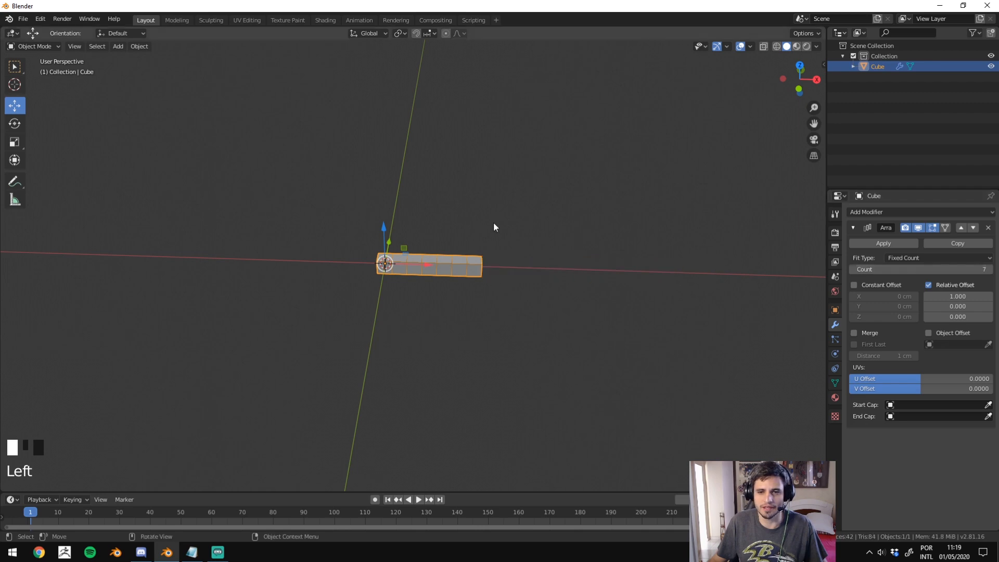
Try pulling a top corner vertex of the original cube outward in Edit Mode to test the array copies, then undo it.
{"action": "scroll", "coordinate": [465, 265], "scroll_direction": "up", "scroll_amount": 12}
{"action": "key", "text": "Tab"}
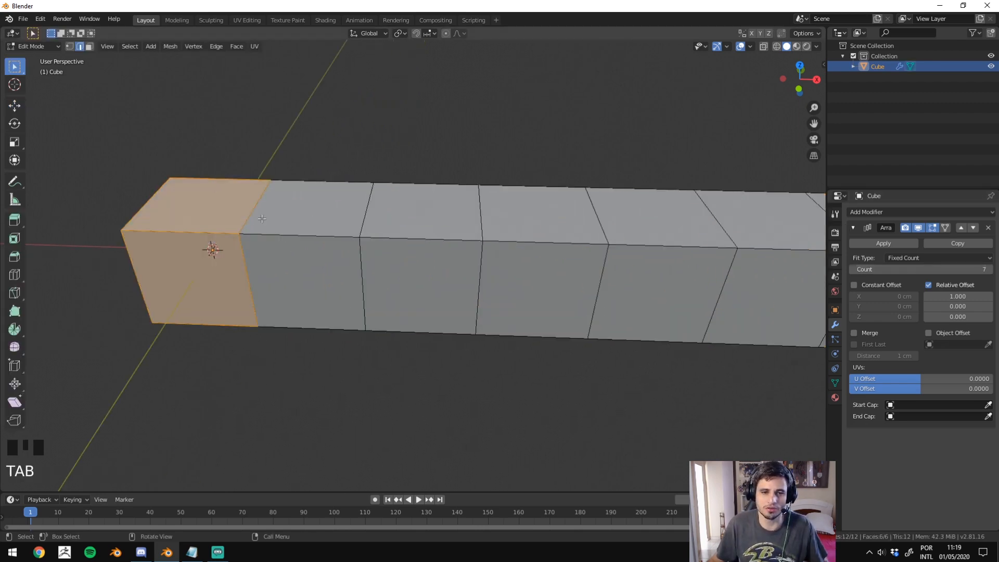
{"action": "left_click_drag", "start_coordinate": [137, 133], "coordinate": [210, 209]}
{"action": "scroll", "coordinate": [211, 245], "scroll_direction": "down", "scroll_amount": 11}
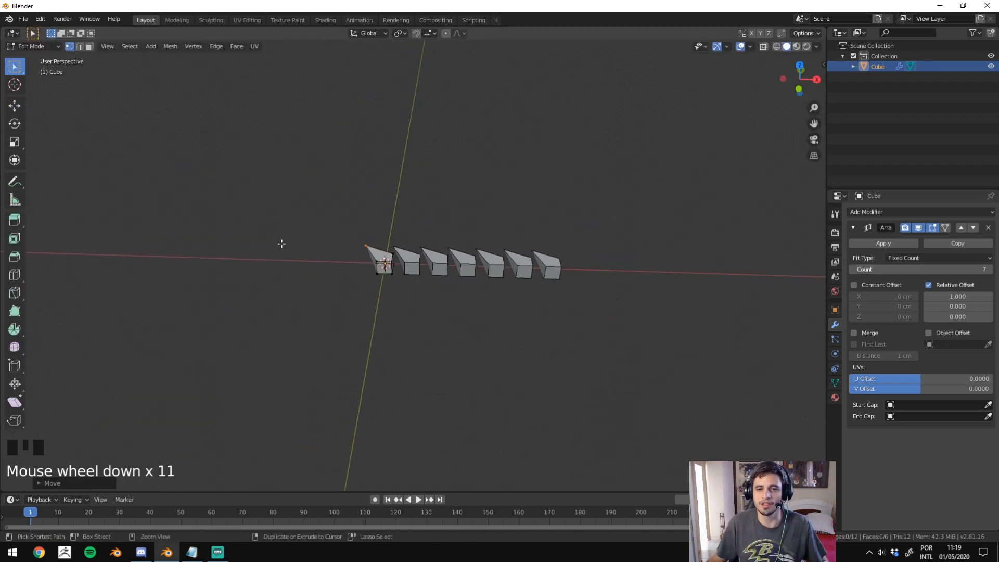
{"action": "scroll", "coordinate": [339, 250], "scroll_direction": "up", "scroll_amount": 4}
{"action": "scroll", "coordinate": [339, 250], "scroll_direction": "up", "scroll_amount": 3}
{"action": "key", "text": "Tab"}
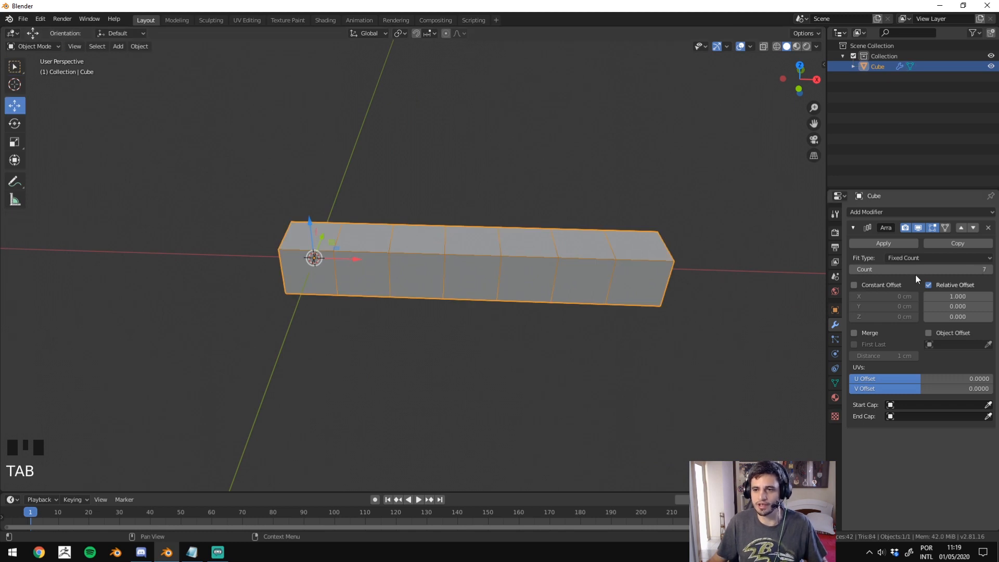
Reduce the Array modifier's Count to 6.
{"action": "scroll", "coordinate": [320, 331], "scroll_direction": "down", "scroll_amount": 2}
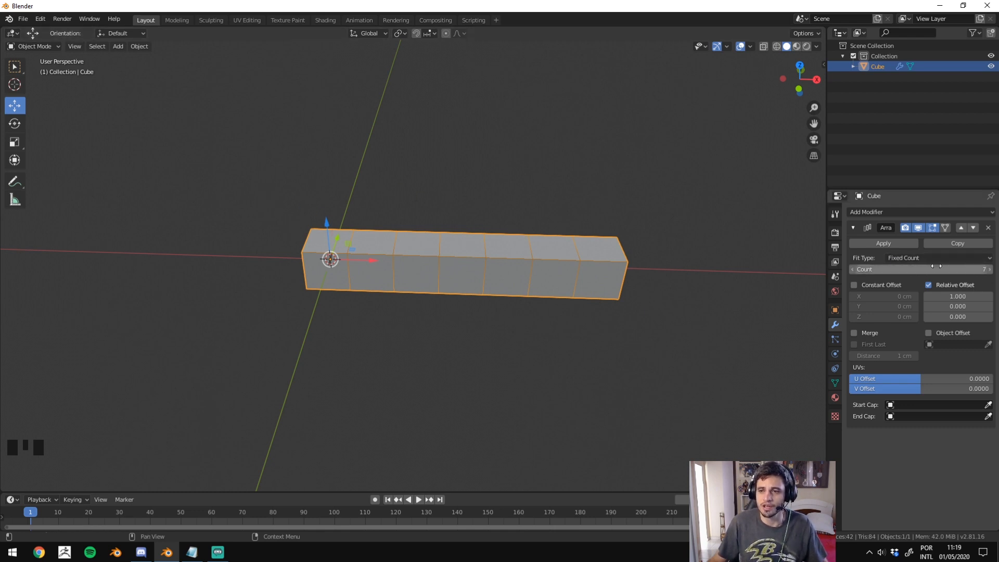
{"action": "mouse_move", "coordinate": [936, 267]}
{"action": "left_mouse_down"}
{"action": "mouse_move", "coordinate": [968, 267]}
{"action": "mouse_move", "coordinate": [933, 267]}
{"action": "left_mouse_up"}
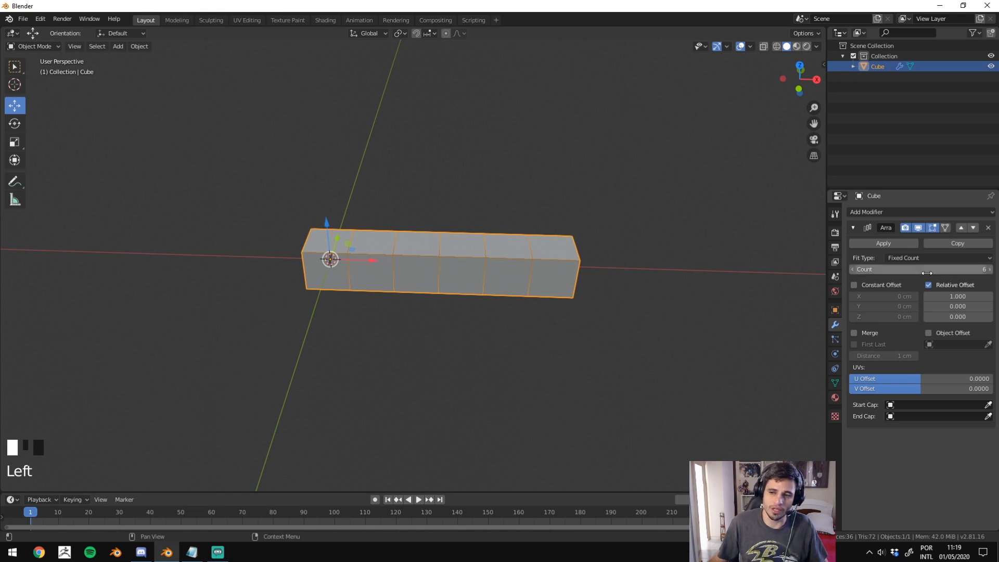
{"action": "scroll", "coordinate": [623, 220], "scroll_direction": "down", "scroll_amount": 2}
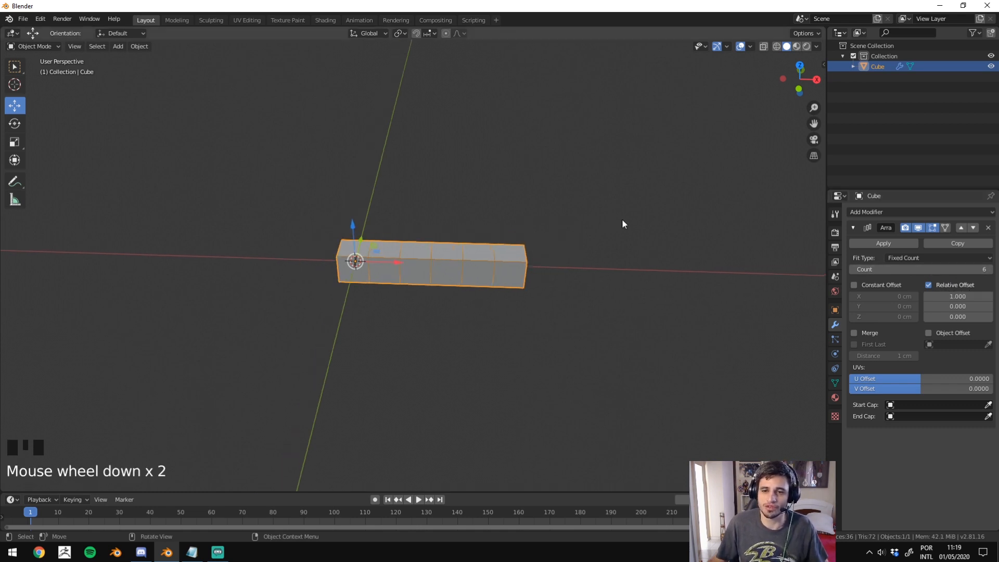
{"action": "scroll", "coordinate": [512, 282], "scroll_direction": "up", "scroll_amount": 2}
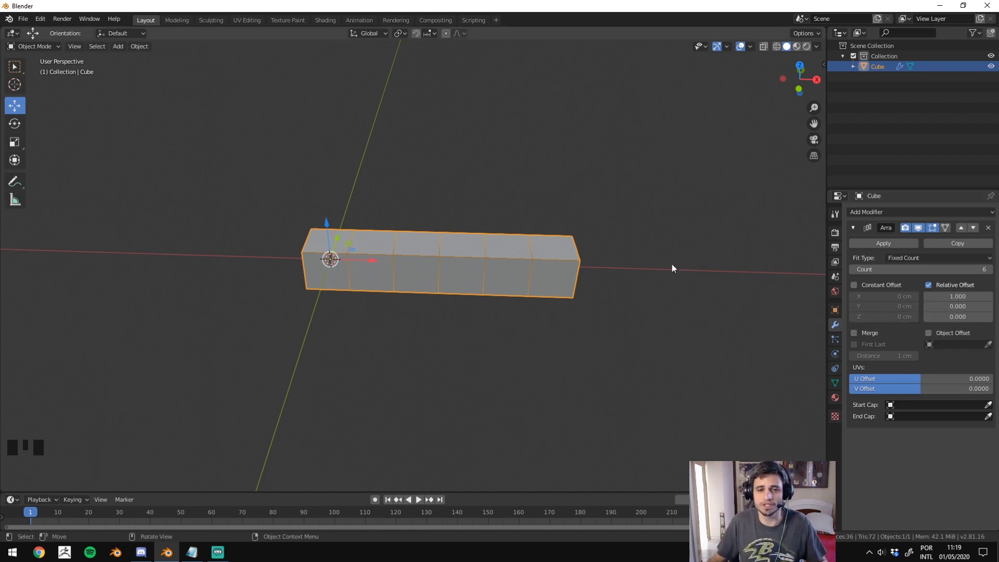
In Edit Mode, stretch the original cube's upper corner along X, pull it back by about 248 cm, and return to Object Mode.
{"action": "key", "text": "Tab"}
{"action": "left_click", "coordinate": [351, 241]}
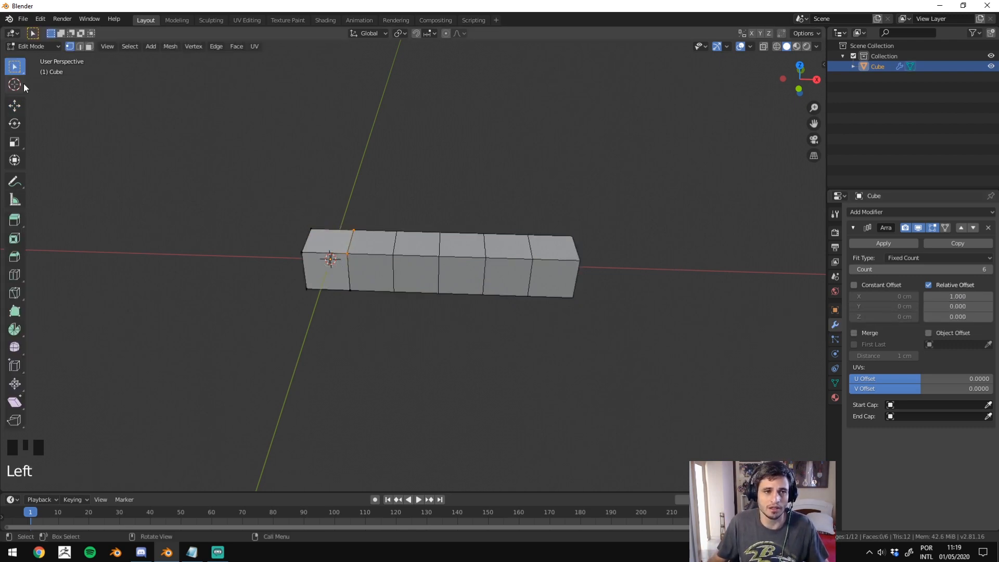
{"action": "left_click", "coordinate": [20, 107]}
{"action": "left_click_drag", "start_coordinate": [380, 243], "coordinate": [417, 271]}
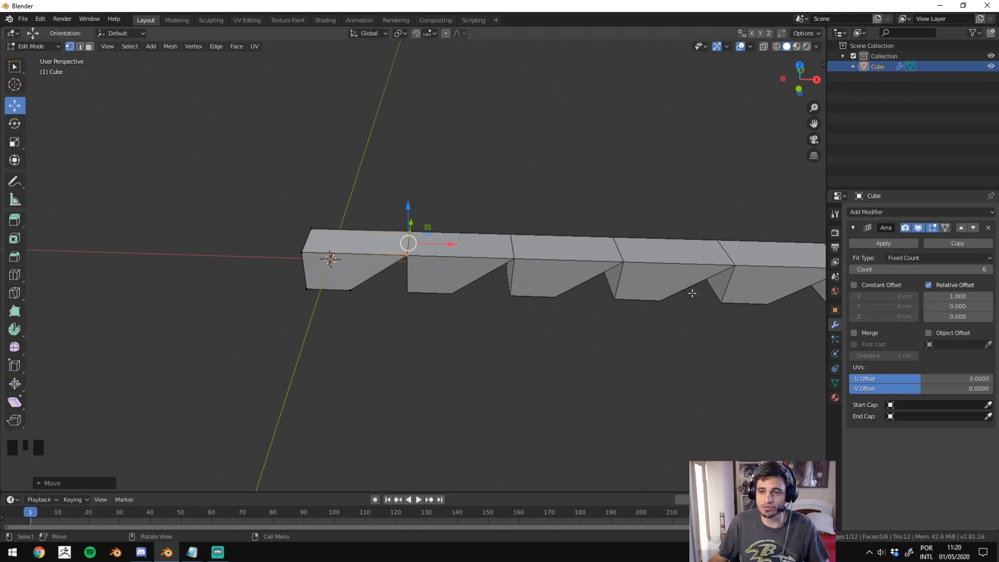
{"action": "left_click_drag", "start_coordinate": [451, 248], "coordinate": [395, 249]}
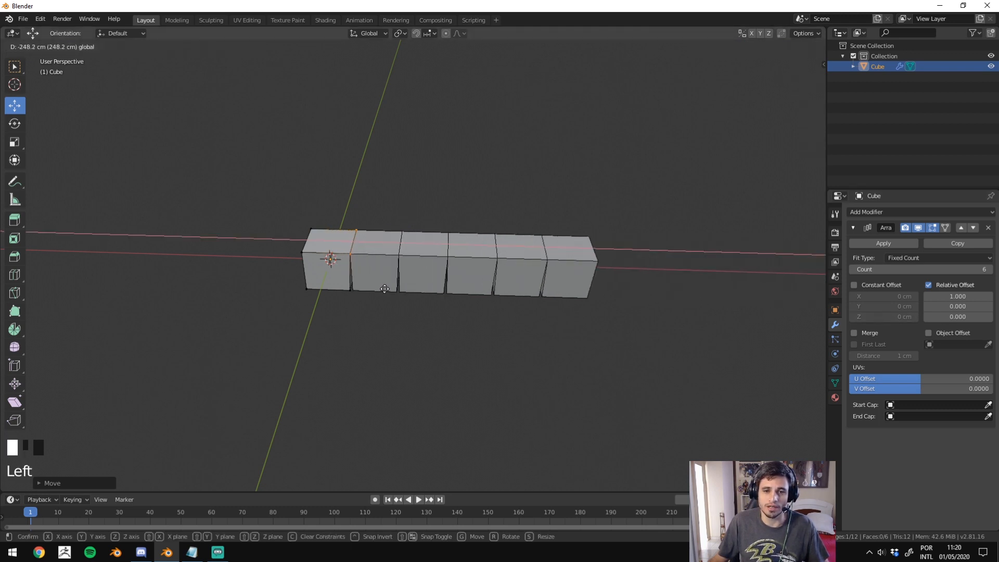
{"action": "key", "text": "Tab"}
Toggle the Array's Relative Offset off and on, set its X factor to 2, and deselect the cubes.
{"action": "left_click", "coordinate": [944, 289]}
{"action": "left_click", "coordinate": [944, 288]}
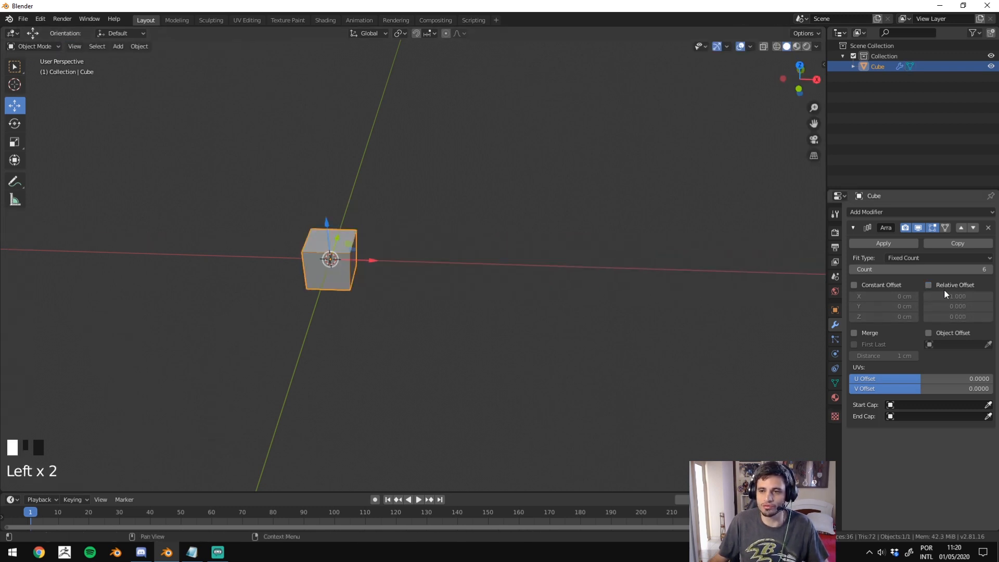
{"action": "left_click", "coordinate": [944, 289]}
{"action": "left_click", "coordinate": [950, 296]}
{"action": "type", "text": "2"}
{"action": "key", "text": "Return"}
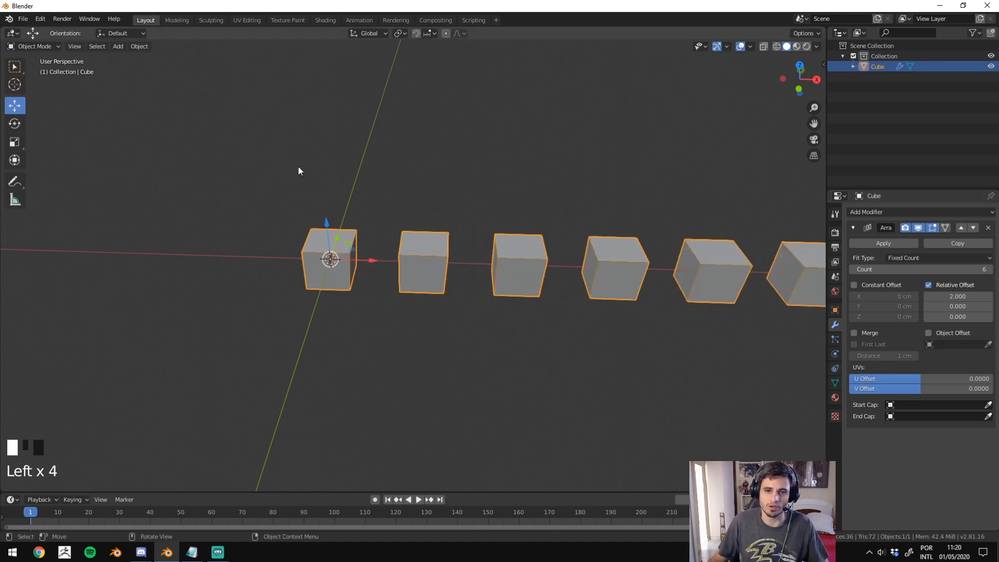
{"action": "left_click", "coordinate": [298, 166]}
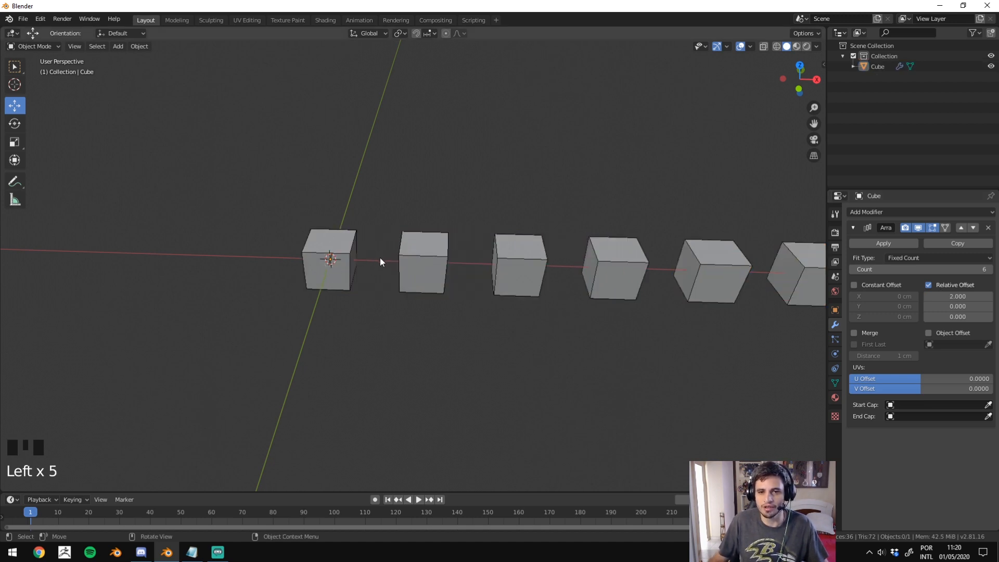
{"action": "middle_click_drag", "start_coordinate": [435, 255], "coordinate": [286, 272], "text": "shift"}
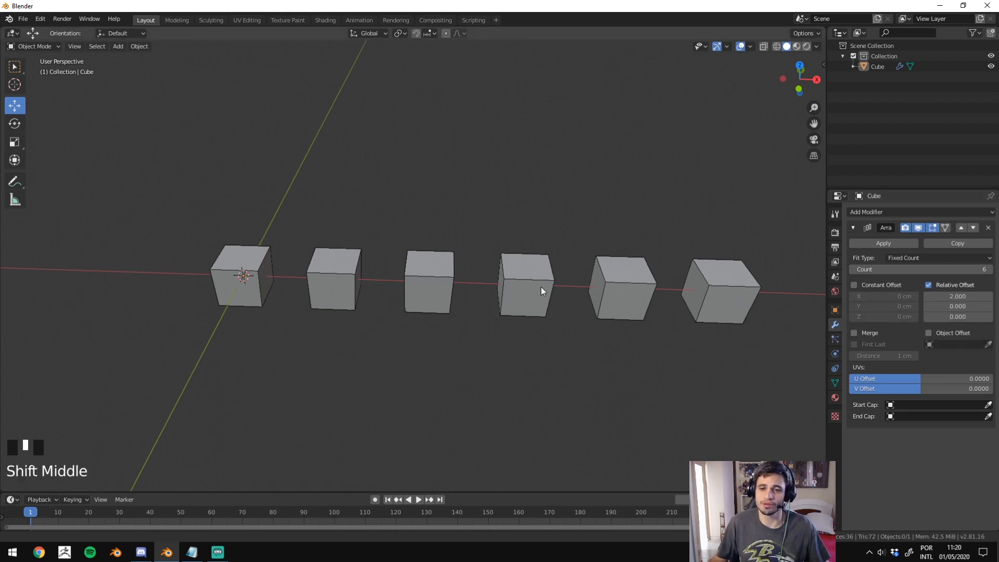
{"action": "middle_click_drag", "start_coordinate": [541, 286], "coordinate": [575, 278], "text": "shift"}
Increase the Array's Relative Offset X factor to 3 and inspect the wider spacing between the cubes.
{"action": "left_click_drag", "start_coordinate": [960, 295], "coordinate": [967, 295]}
{"action": "middle_click_drag", "start_coordinate": [195, 282], "coordinate": [383, 267], "text": "shift"}
{"action": "left_click_drag", "start_coordinate": [960, 296], "coordinate": [988, 296]}
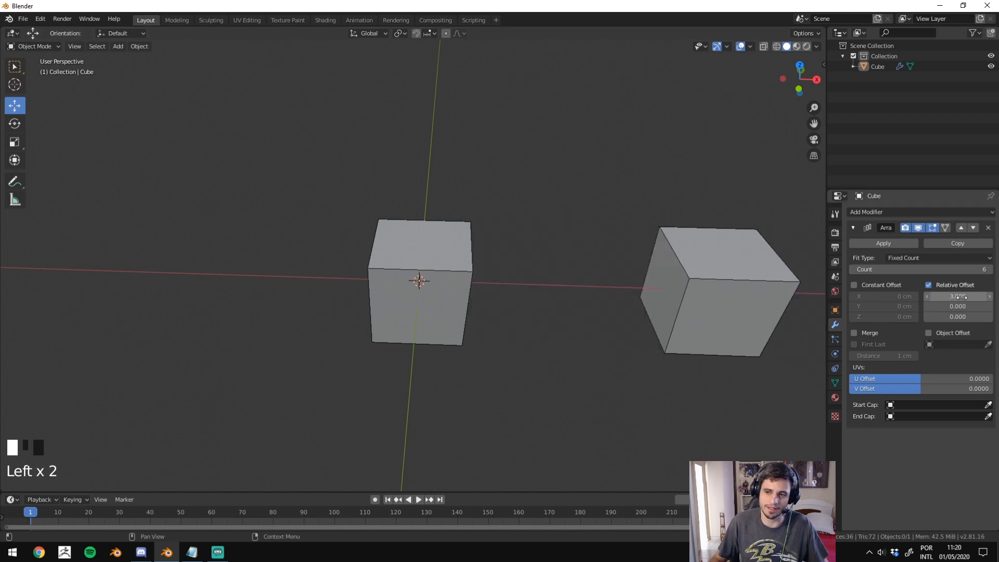
{"action": "scroll", "coordinate": [540, 267], "scroll_direction": "down", "scroll_amount": 2}
{"action": "middle_click_drag", "start_coordinate": [540, 267], "coordinate": [370, 267], "text": "shift"}
{"action": "scroll", "coordinate": [617, 257], "scroll_direction": "down", "scroll_amount": 4}
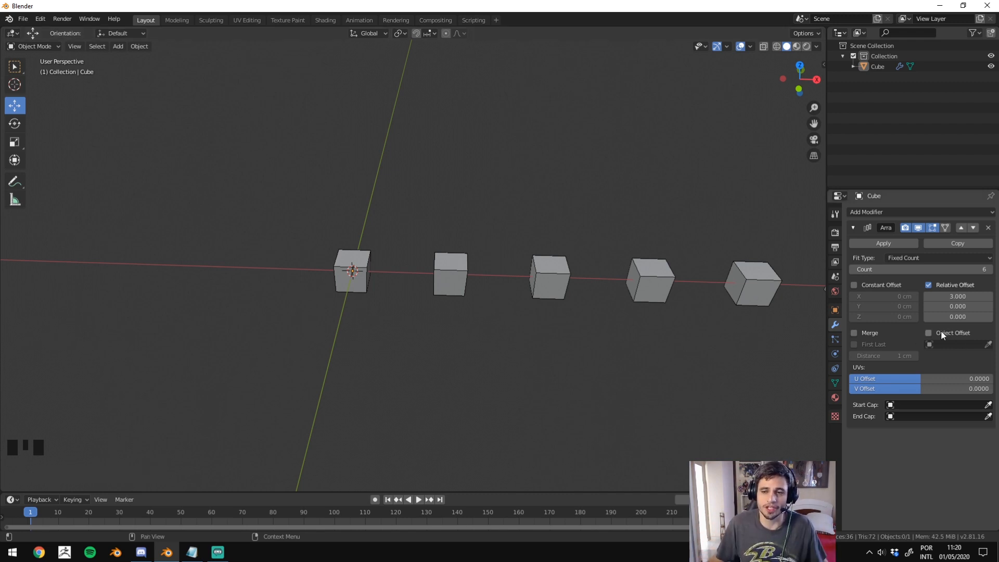
Add a Plain Axes empty and move it along X to about 298 cm.
{"action": "left_click", "coordinate": [476, 327]}
{"action": "key", "text": "shift+a"}
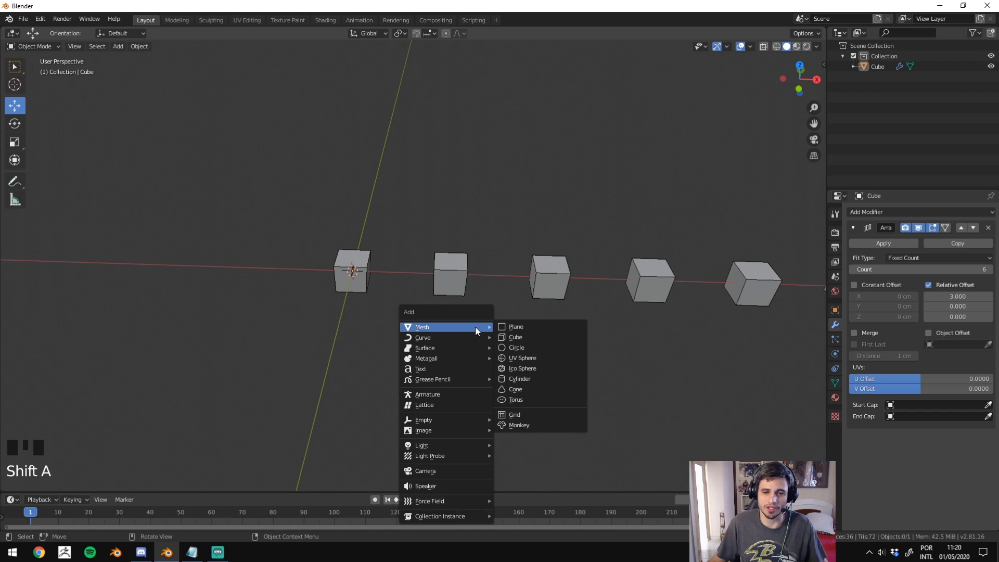
{"action": "mouse_move", "coordinate": [449, 424]}
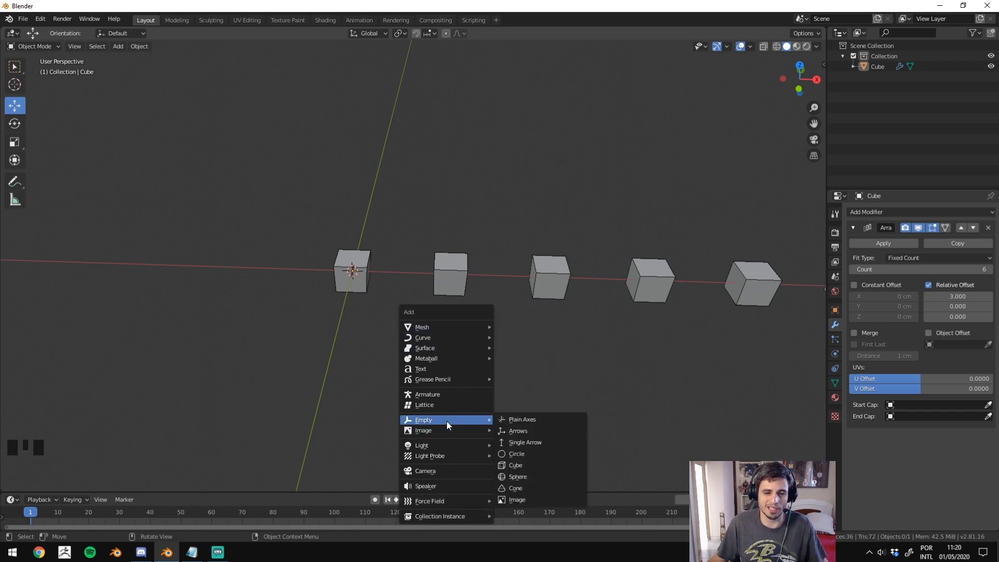
{"action": "left_click", "coordinate": [521, 419]}
{"action": "scroll", "coordinate": [364, 243], "scroll_direction": "up", "scroll_amount": 5}
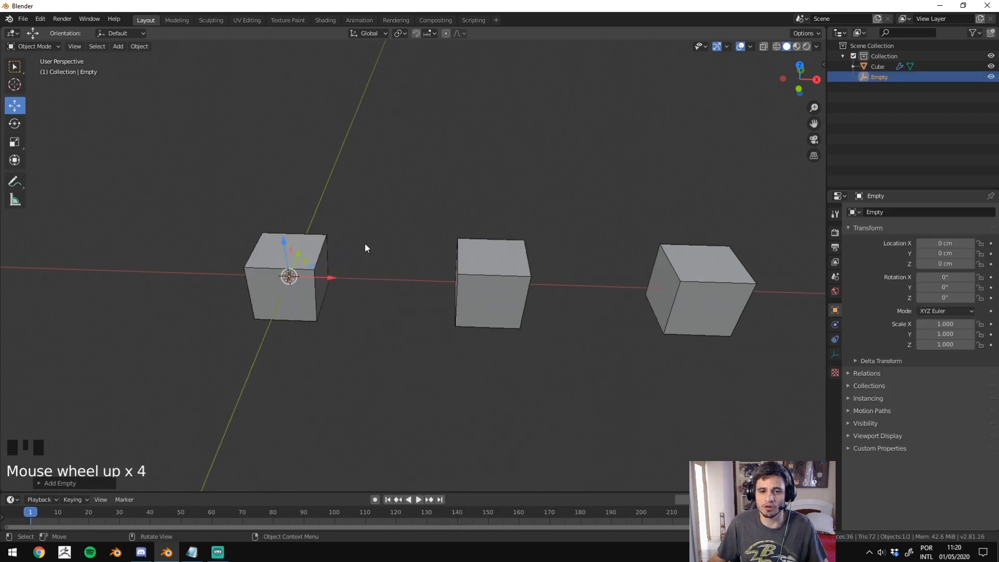
{"action": "left_click_drag", "start_coordinate": [299, 280], "coordinate": [399, 258]}
{"action": "scroll", "coordinate": [399, 258], "scroll_direction": "down", "scroll_amount": 2}
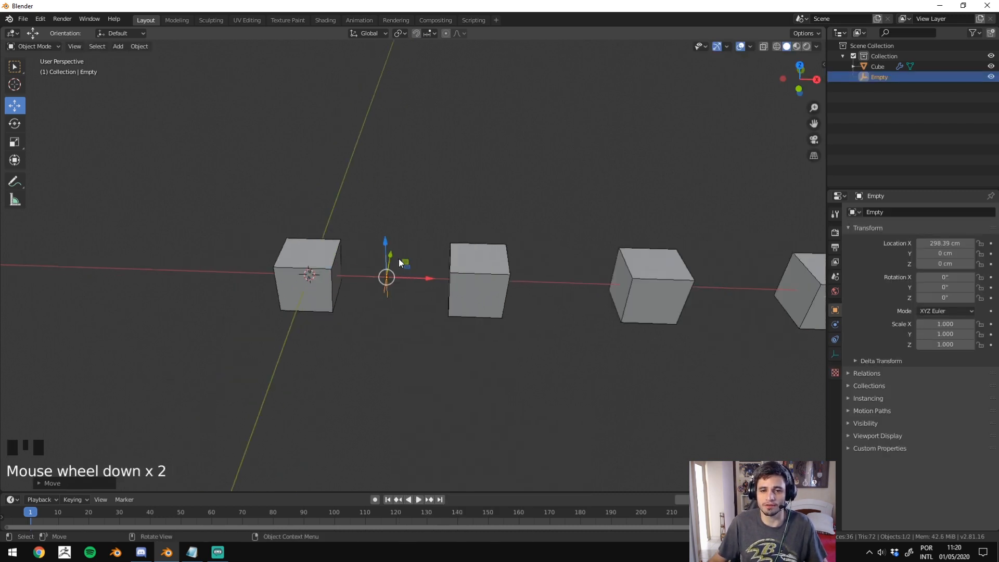
Move the empty along Y to about -434 cm, away from the row of cubes.
{"action": "scroll", "coordinate": [398, 258], "scroll_direction": "up", "scroll_amount": 5}
{"action": "middle_click_drag", "start_coordinate": [397, 258], "coordinate": [295, 245]}
{"action": "scroll", "coordinate": [295, 248], "scroll_direction": "down", "scroll_amount": 4}
{"action": "left_click_drag", "start_coordinate": [444, 251], "coordinate": [323, 261]}
{"action": "middle_click_drag", "start_coordinate": [324, 261], "coordinate": [493, 292]}
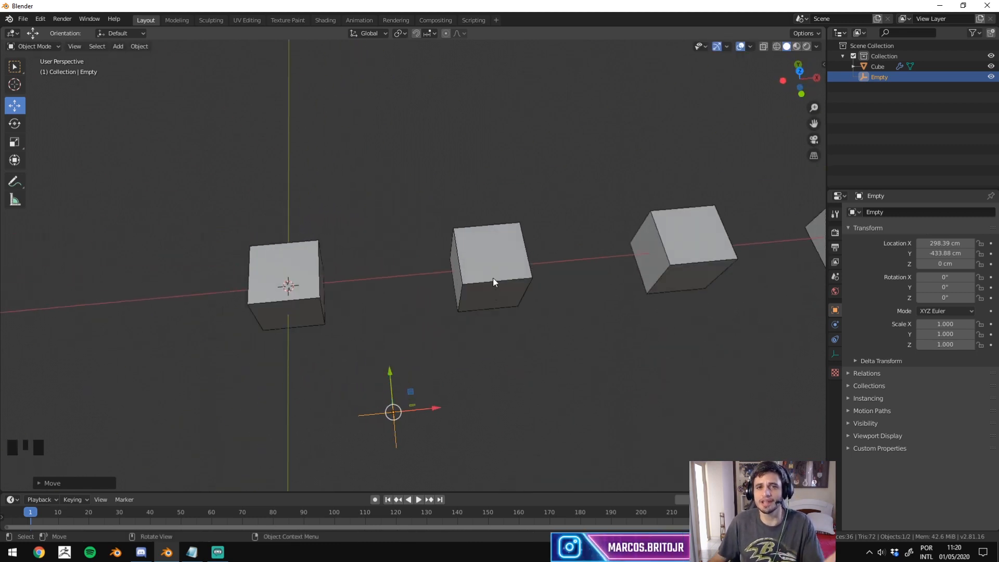
Select the cube array and assign the empty as the Array's Object Offset object.
{"action": "left_click", "coordinate": [504, 272]}
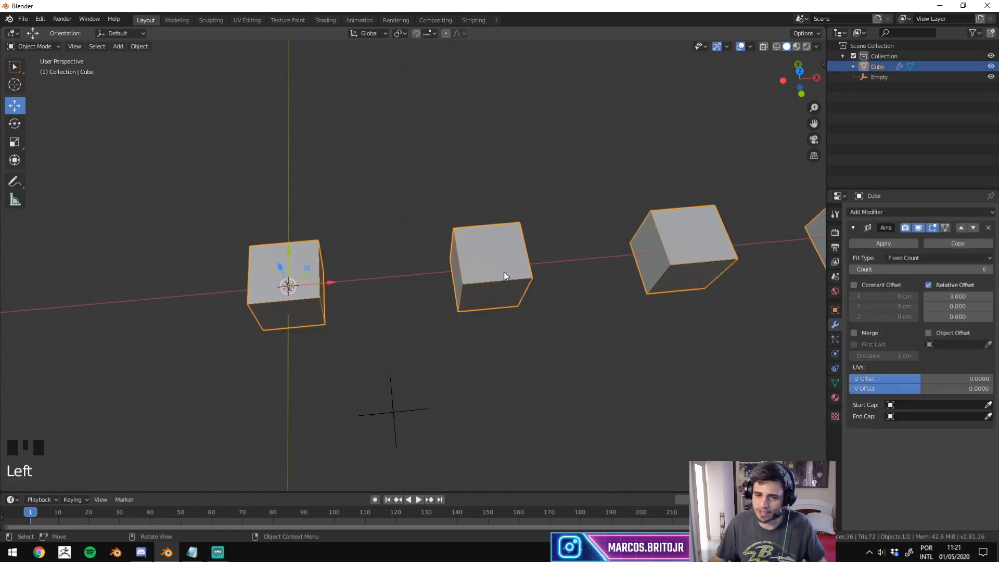
{"action": "middle_click_drag", "start_coordinate": [590, 366], "coordinate": [919, 318]}
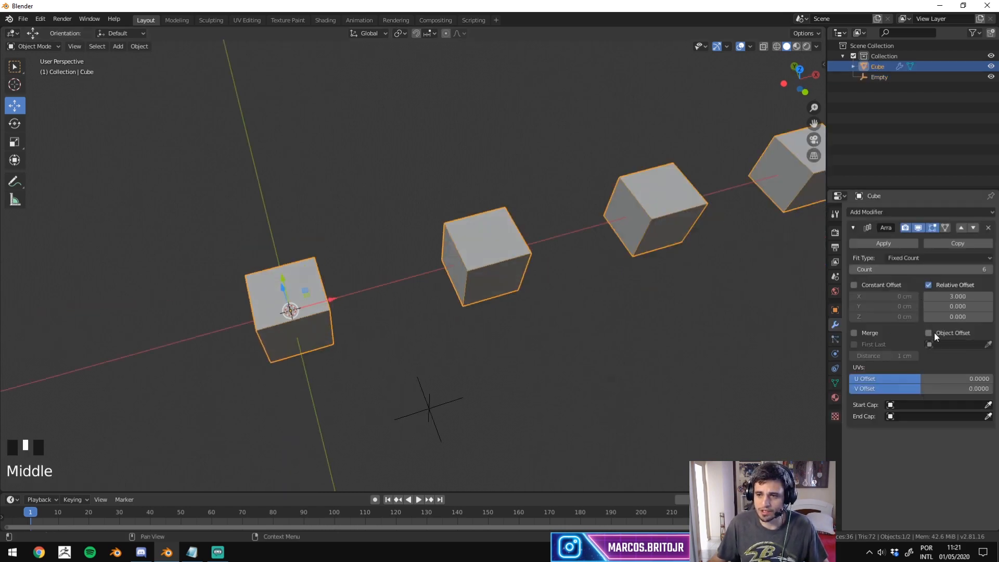
{"action": "left_click", "coordinate": [988, 345]}
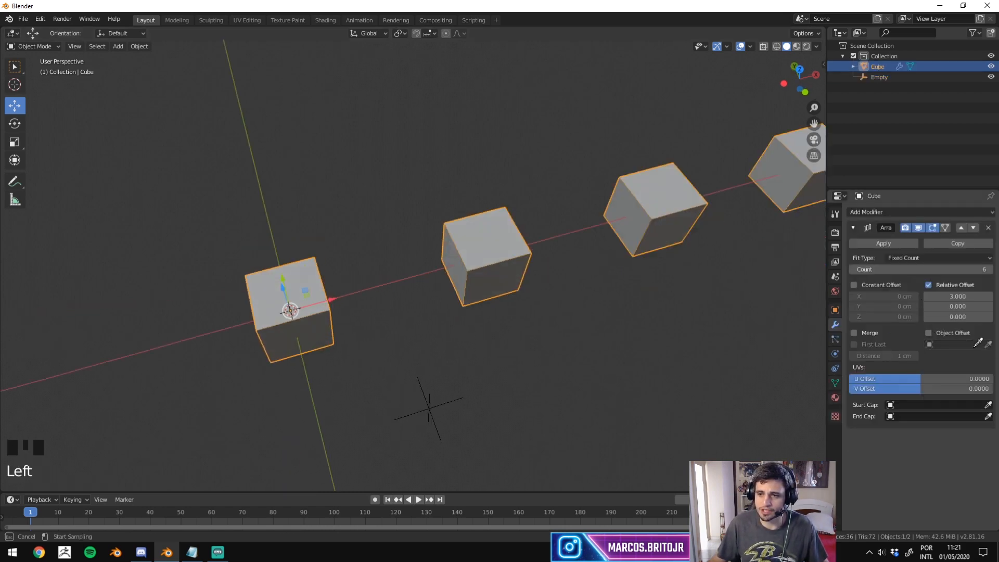
{"action": "left_click", "coordinate": [463, 401]}
Move the empty beside the original cube, to about X 163 cm and Y -12 cm, and reselect the cube array.
{"action": "scroll", "coordinate": [584, 233], "scroll_direction": "down", "scroll_amount": 6}
{"action": "middle_click_drag", "start_coordinate": [584, 233], "coordinate": [430, 299]}
{"action": "left_click", "coordinate": [429, 300]}
{"action": "left_click_drag", "start_coordinate": [437, 276], "coordinate": [417, 245]}
{"action": "scroll", "coordinate": [445, 297], "scroll_direction": "up", "scroll_amount": 8}
{"action": "scroll", "coordinate": [445, 297], "scroll_direction": "down", "scroll_amount": 5}
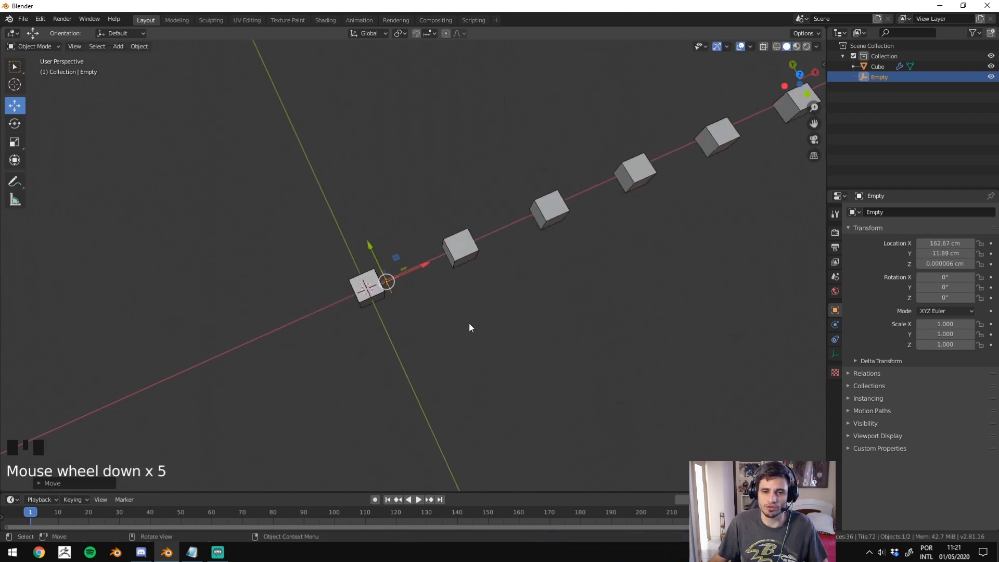
{"action": "middle_click_drag", "start_coordinate": [471, 328], "coordinate": [614, 235]}
{"action": "middle_click_drag", "start_coordinate": [519, 196], "coordinate": [508, 263]}
{"action": "scroll", "coordinate": [448, 245], "scroll_direction": "up", "scroll_amount": 3}
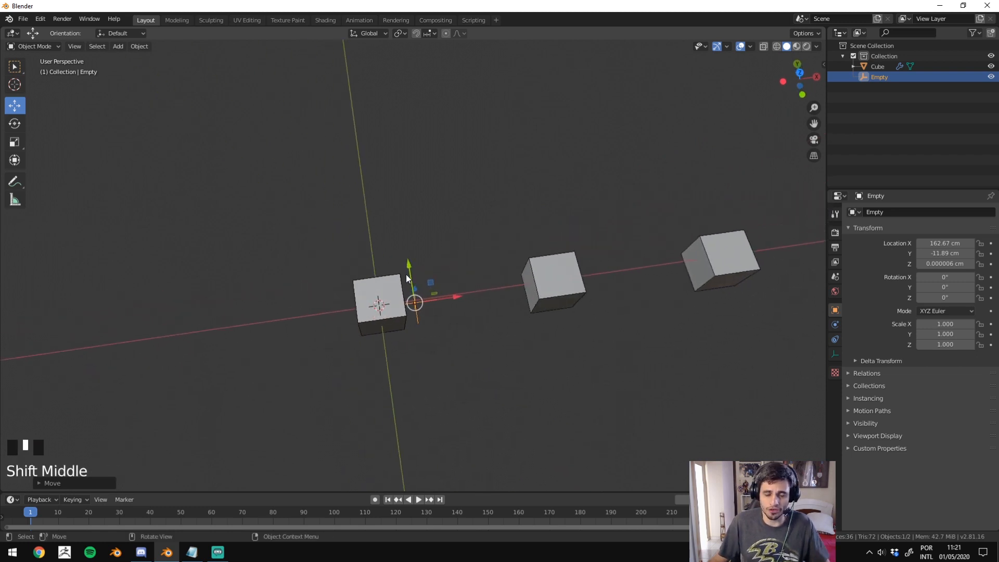
{"action": "left_click", "coordinate": [352, 290]}
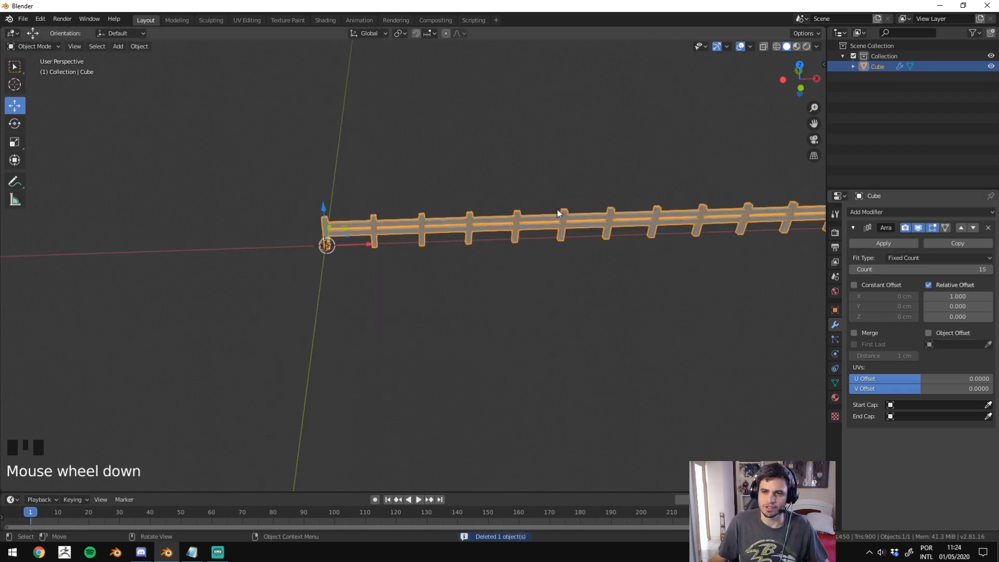
Inspect the arrayed fence from several angles and collapse the Array modifier's settings.
{"action": "middle_click_drag", "start_coordinate": [557, 190], "coordinate": [381, 281], "text": "shift"}
{"action": "scroll", "coordinate": [611, 347], "scroll_direction": "up", "scroll_amount": 3}
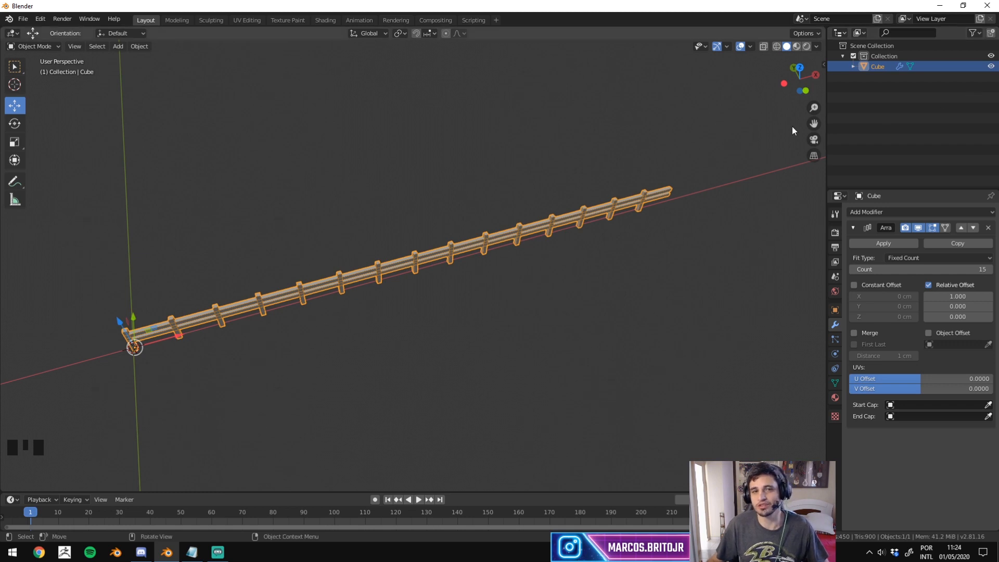
{"action": "left_click", "coordinate": [854, 228]}
{"action": "left_click", "coordinate": [876, 213]}
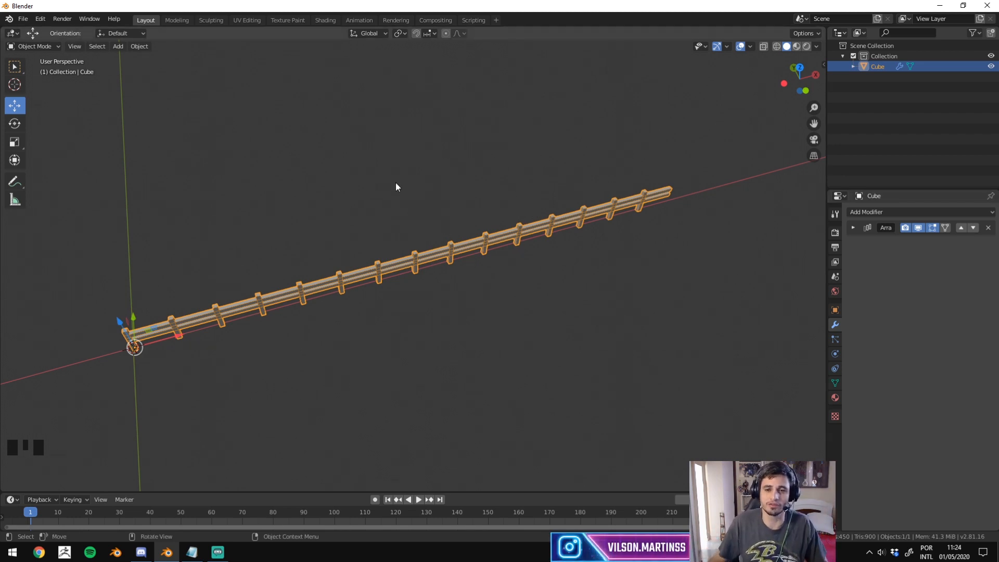
{"action": "middle_click_drag", "start_coordinate": [397, 187], "coordinate": [351, 151], "text": "shift"}
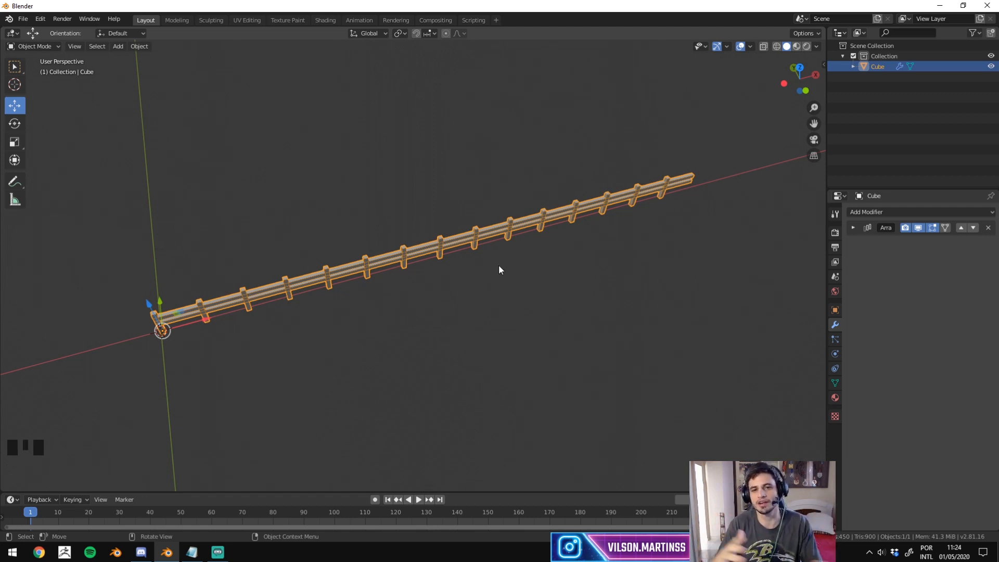
In Edit Mode, move the rail ends of the first fence segment along X to lengthen the segment, and return to Object Mode.
{"action": "middle_click_drag", "start_coordinate": [499, 270], "coordinate": [331, 210], "text": "shift"}
{"action": "key", "text": "Tab"}
{"action": "left_click", "coordinate": [290, 211]}
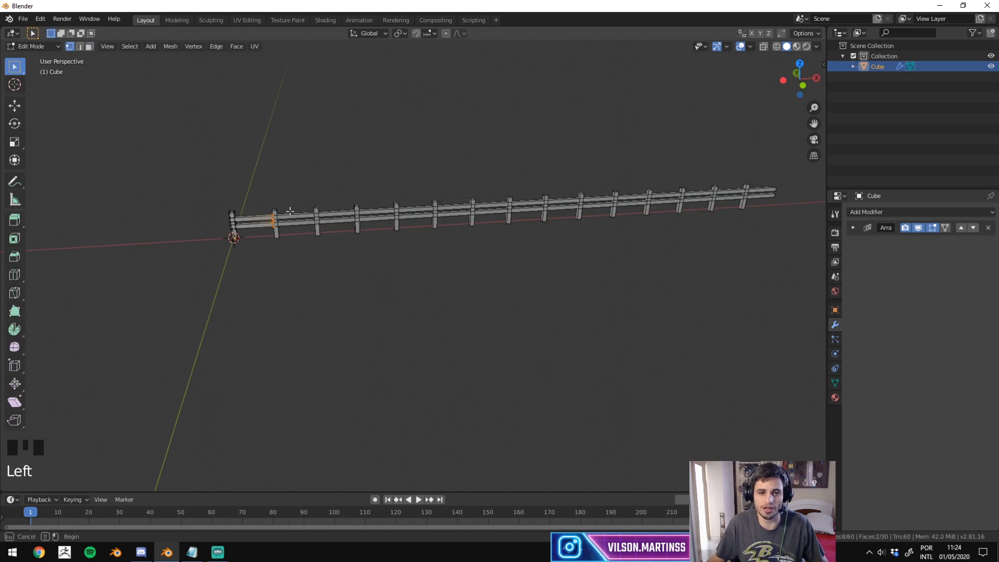
{"action": "left_click_drag", "start_coordinate": [290, 211], "coordinate": [416, 229]}
{"action": "left_click", "coordinate": [20, 110]}
{"action": "scroll", "coordinate": [653, 191], "scroll_direction": "down", "scroll_amount": 6}
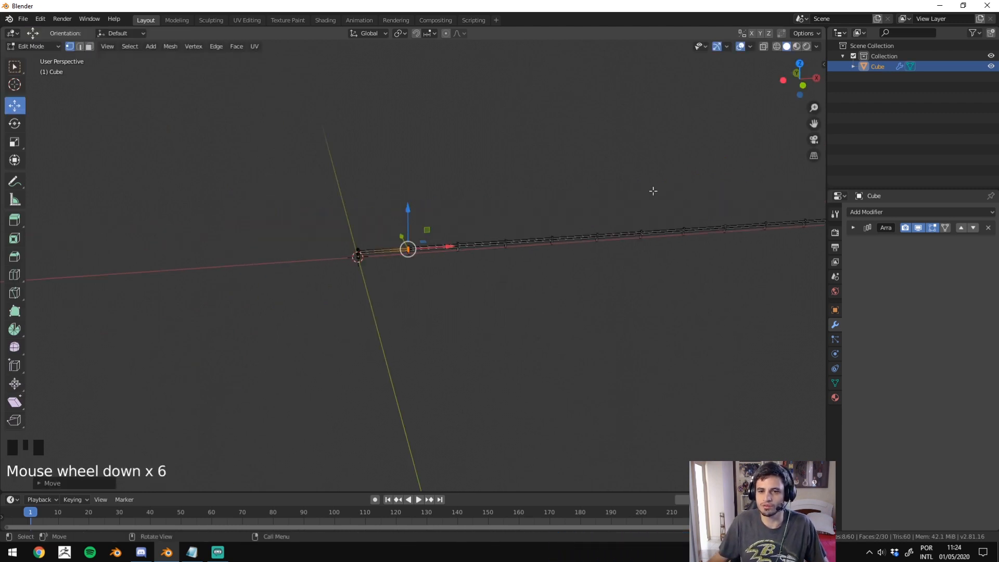
{"action": "middle_click_drag", "start_coordinate": [653, 191], "coordinate": [660, 239]}
{"action": "key", "text": "Tab"}
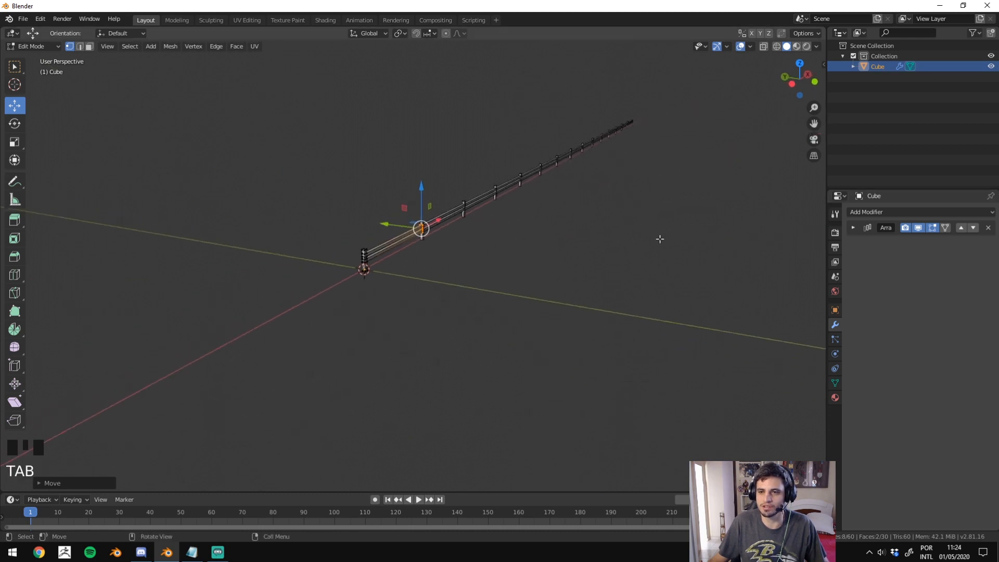
Expand the Array modifier's settings and set the fence's Count to 12.
{"action": "left_click", "coordinate": [852, 228]}
{"action": "double_click", "coordinate": [857, 269]}
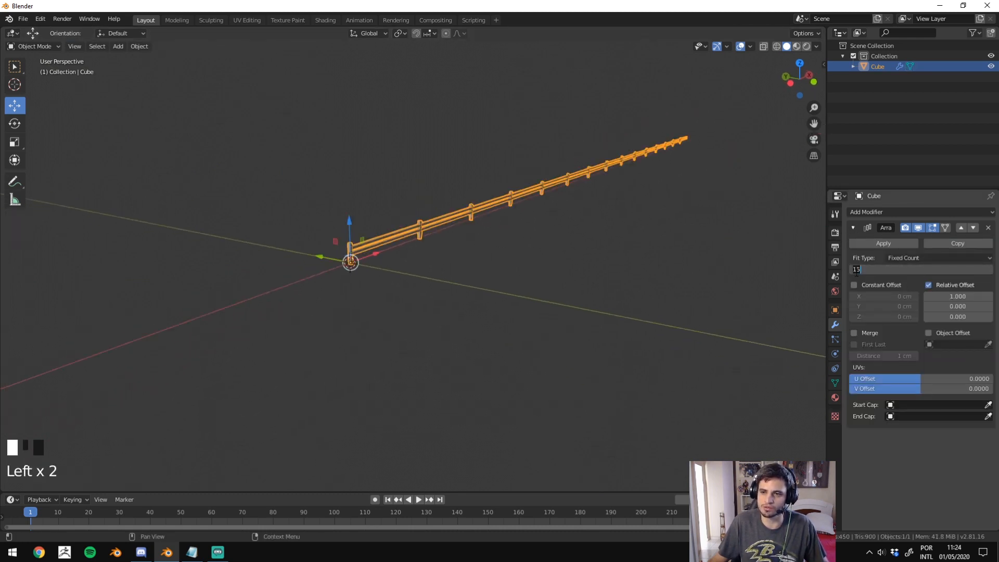
{"action": "left_click", "coordinate": [855, 270]}
{"action": "left_click", "coordinate": [851, 269]}
{"action": "left_click", "coordinate": [850, 270]}
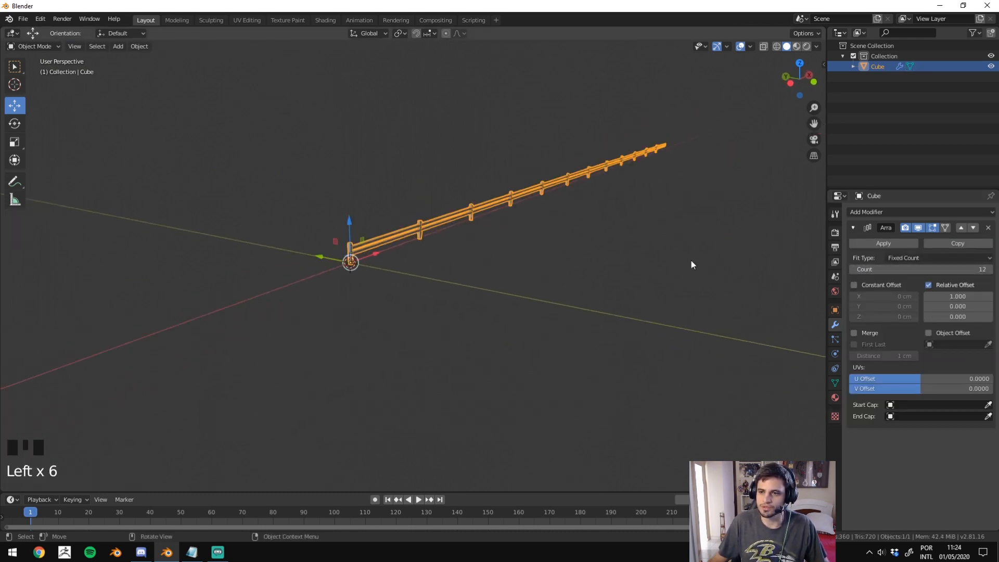
{"action": "middle_click_drag", "start_coordinate": [690, 260], "coordinate": [709, 278]}
Set the Array's Relative Offset Y factor to -19.1 to stagger the fence segments.
{"action": "left_click_drag", "start_coordinate": [978, 302], "coordinate": [884, 306]}
{"action": "middle_click_drag", "start_coordinate": [409, 336], "coordinate": [443, 342]}
{"action": "scroll", "coordinate": [442, 344], "scroll_direction": "up", "scroll_amount": 3}
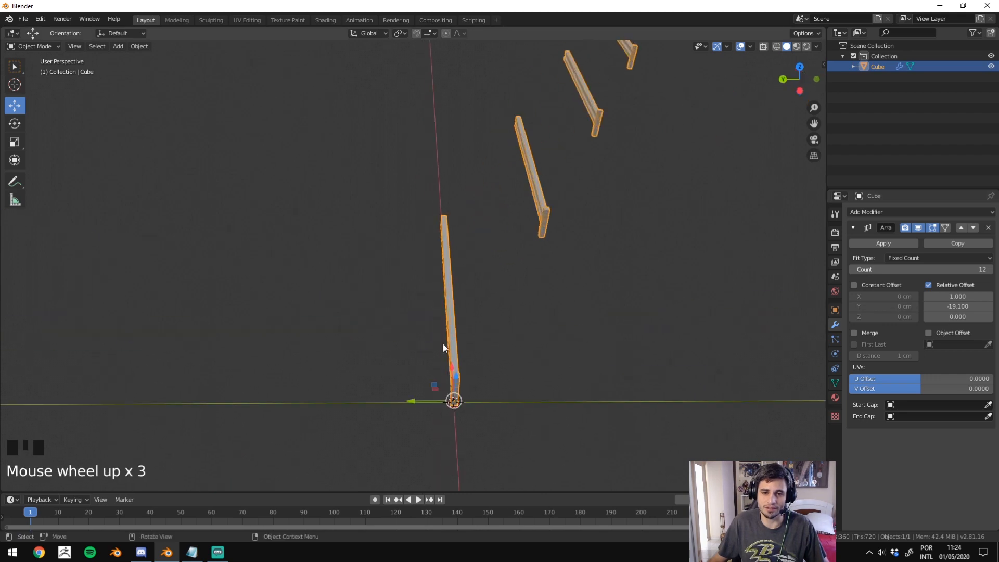
In Edit Mode, extrude a side face of the first fence post along Y as a cross rail, and return to Object Mode.
{"action": "key", "text": "Tab"}
{"action": "middle_click_drag", "start_coordinate": [470, 393], "coordinate": [611, 263]}
{"action": "key", "text": "3"}
{"action": "left_click", "coordinate": [626, 240]}
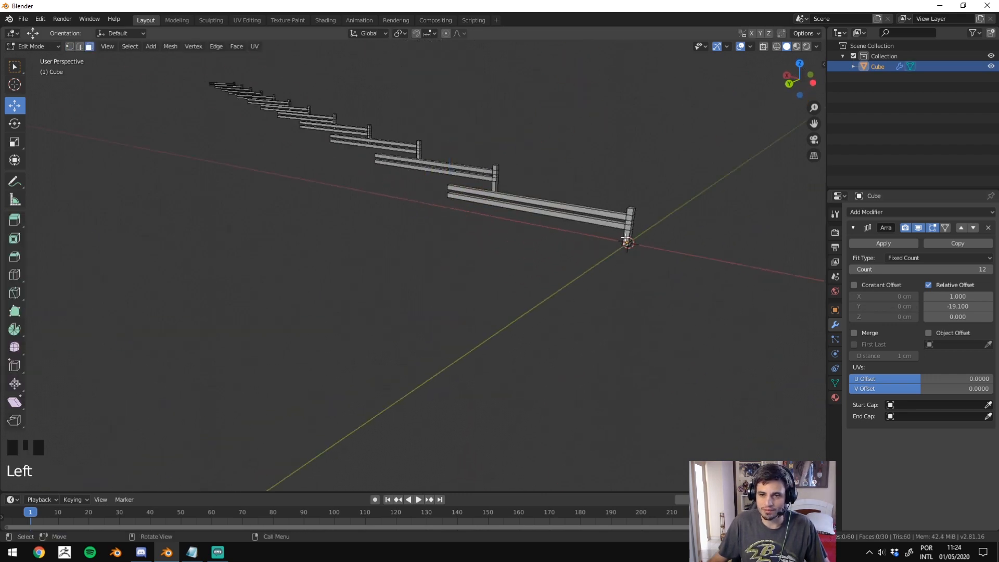
{"action": "left_click", "coordinate": [627, 229]}
{"action": "left_click", "coordinate": [627, 229], "text": "shift"}
{"action": "middle_click_drag", "start_coordinate": [627, 229], "coordinate": [446, 390]}
{"action": "scroll", "coordinate": [651, 251], "scroll_direction": "down", "scroll_amount": 5}
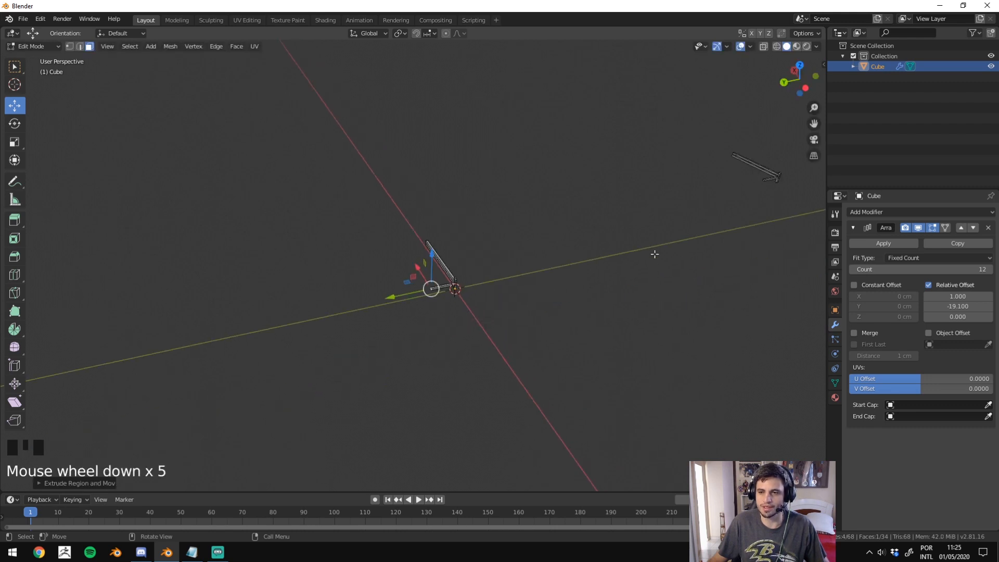
{"action": "key", "text": "Tab"}
Set the Array's Relative Offset Y factor to -0.9 and inspect the zigzag fence from several angles.
{"action": "left_click_drag", "start_coordinate": [951, 306], "coordinate": [986, 306]}
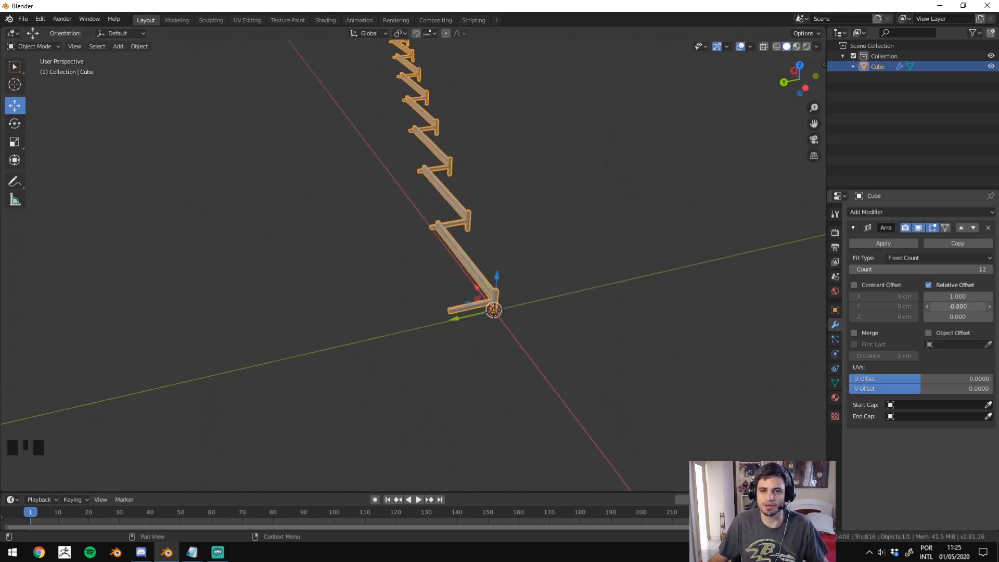
{"action": "middle_click_drag", "start_coordinate": [572, 184], "coordinate": [448, 218]}
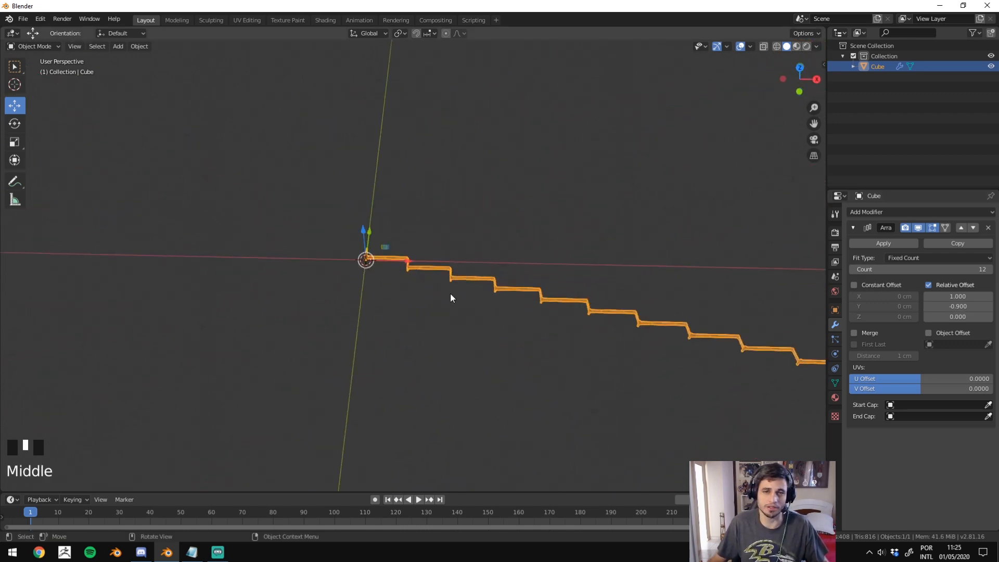
{"action": "middle_click_drag", "start_coordinate": [583, 283], "coordinate": [573, 267]}
{"action": "scroll", "coordinate": [570, 265], "scroll_direction": "up", "scroll_amount": 5}
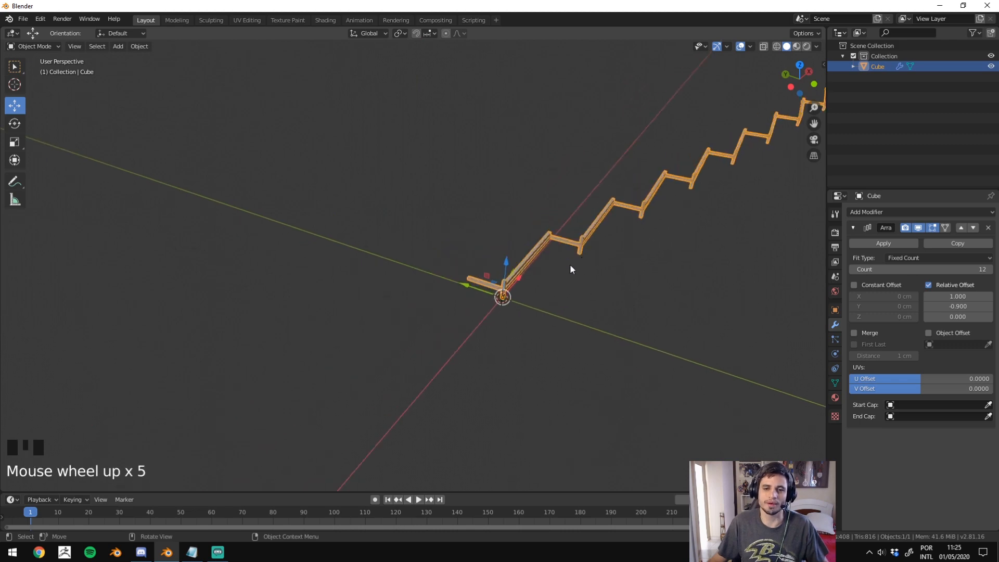
{"action": "scroll", "coordinate": [570, 269], "scroll_direction": "up", "scroll_amount": 5}
{"action": "middle_click_drag", "start_coordinate": [725, 295], "coordinate": [437, 292], "text": "shift"}
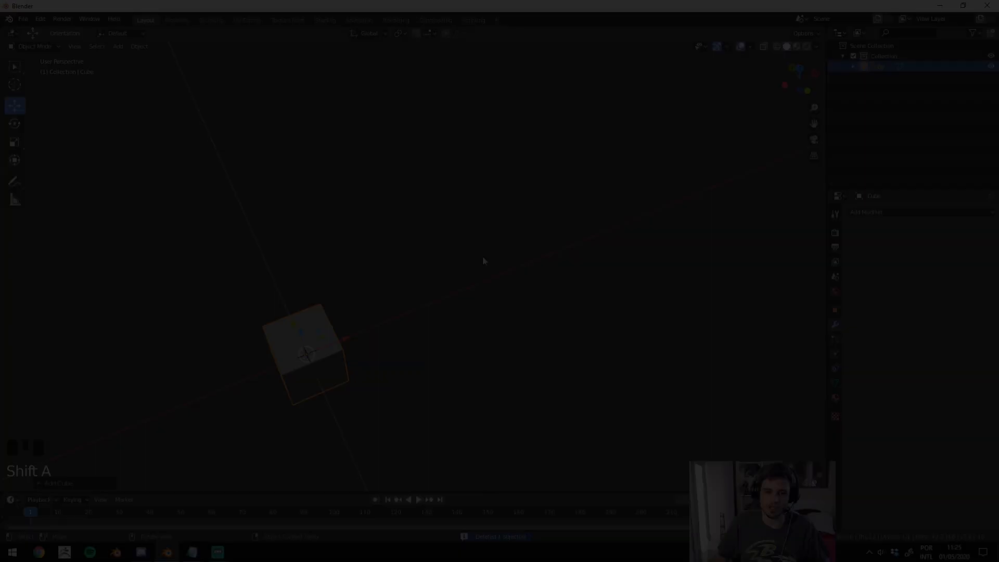
Add a Bevel modifier to the new cube and examine its chamfered edges up close.
{"action": "scroll", "coordinate": [410, 295], "scroll_direction": "down", "scroll_amount": 3}
{"action": "scroll", "coordinate": [438, 345], "scroll_direction": "down", "scroll_amount": 1}
{"action": "scroll", "coordinate": [497, 347], "scroll_direction": "up", "scroll_amount": 5}
{"action": "middle_click_drag", "start_coordinate": [498, 348], "coordinate": [520, 261], "text": "shift"}
{"action": "left_click", "coordinate": [904, 210]}
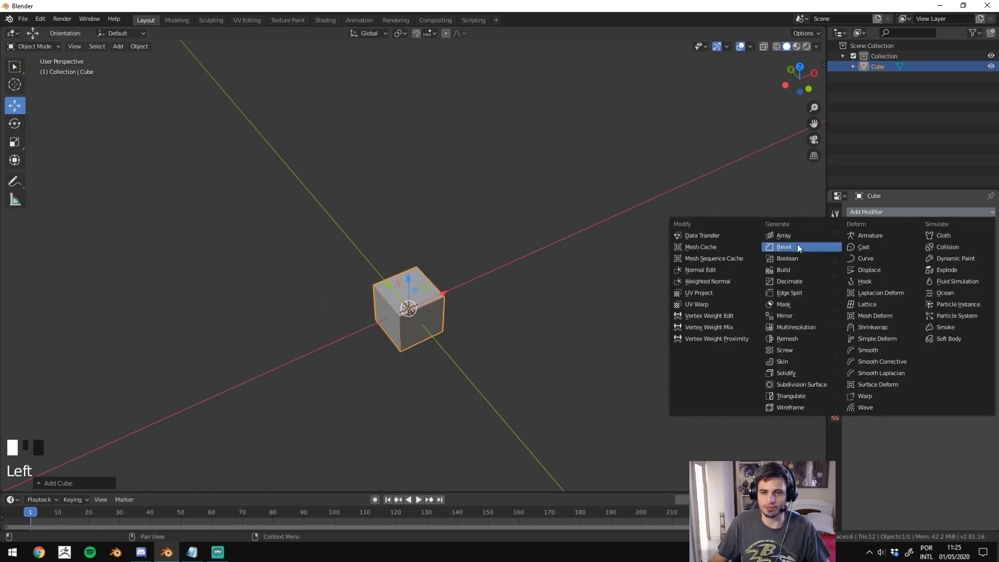
{"action": "left_click", "coordinate": [797, 246]}
{"action": "middle_click_drag", "start_coordinate": [512, 317], "coordinate": [495, 249]}
{"action": "scroll", "coordinate": [495, 250], "scroll_direction": "up", "scroll_amount": 5}
{"action": "middle_click_drag", "start_coordinate": [495, 250], "coordinate": [494, 396], "text": "shift"}
{"action": "middle_click_drag", "start_coordinate": [450, 299], "coordinate": [476, 335]}
{"action": "mouse_move", "coordinate": [479, 381]}
{"action": "middle_mouse_down"}
{"action": "mouse_move", "coordinate": [482, 357]}
{"action": "mouse_move", "coordinate": [488, 381]}
{"action": "middle_mouse_up"}
{"action": "middle_click_drag", "start_coordinate": [488, 381], "coordinate": [483, 349], "text": "shift"}
{"action": "scroll", "coordinate": [485, 347], "scroll_direction": "up", "scroll_amount": 4}
{"action": "scroll", "coordinate": [632, 299], "scroll_direction": "down", "scroll_amount": 2}
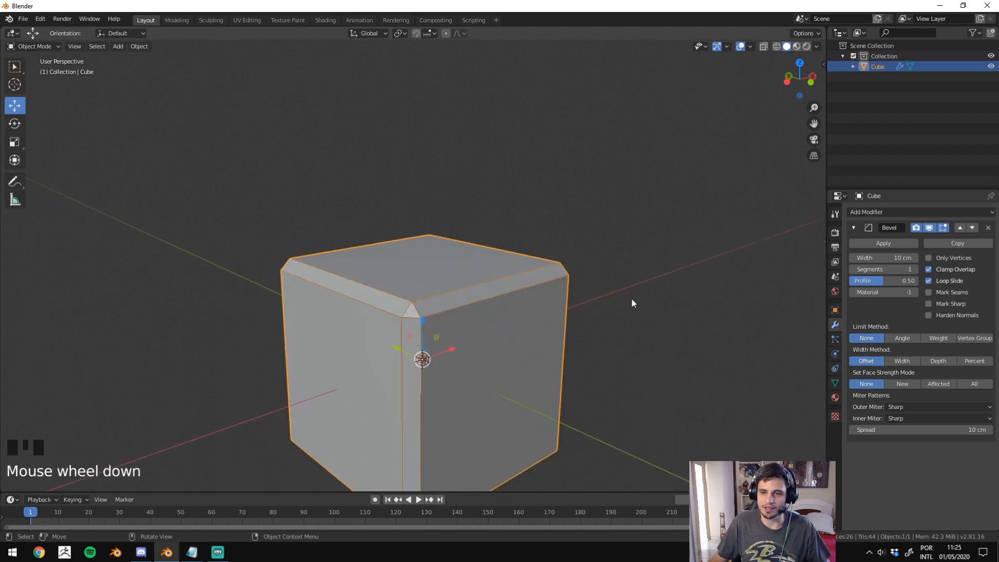
Set the Bevel's Width to 130.1 cm and Segments to 5, and enable Only Vertices.
{"action": "mouse_move", "coordinate": [908, 258]}
{"action": "left_mouse_down", "text": "shift"}
{"action": "mouse_move", "coordinate": [957, 257]}
{"action": "mouse_move", "coordinate": [900, 270]}
{"action": "mouse_move", "coordinate": [915, 269]}
{"action": "mouse_move", "coordinate": [905, 258]}
{"action": "mouse_move", "coordinate": [923, 257]}
{"action": "left_mouse_up", "text": "shift"}
{"action": "left_click", "coordinate": [950, 261]}
{"action": "middle_click_drag", "start_coordinate": [458, 333], "coordinate": [609, 301]}
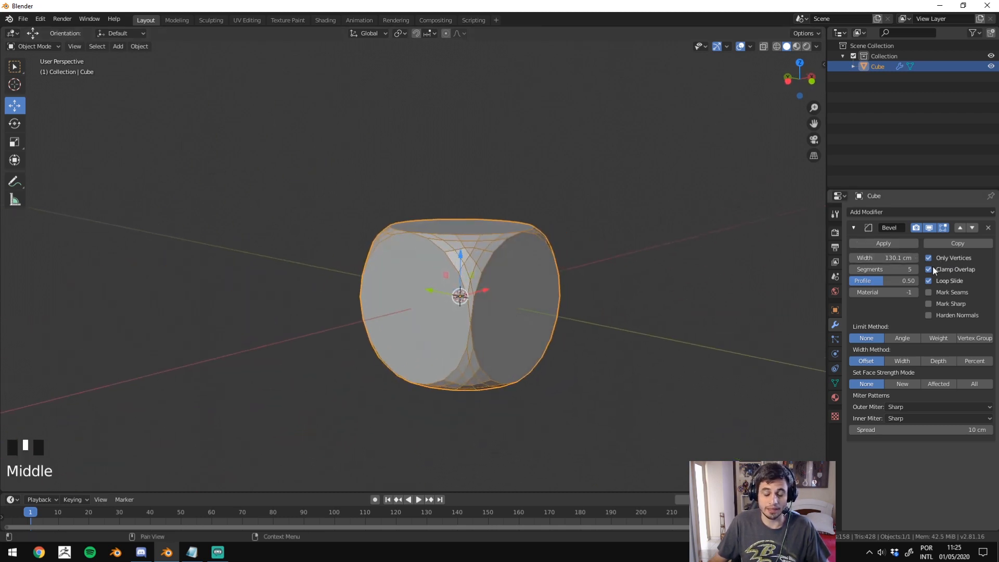
Raise the Bevel's Width to 431.1 cm and on to 6260 cm, and disable Clamp Overlap.
{"action": "left_click_drag", "start_coordinate": [895, 257], "coordinate": [877, 257]}
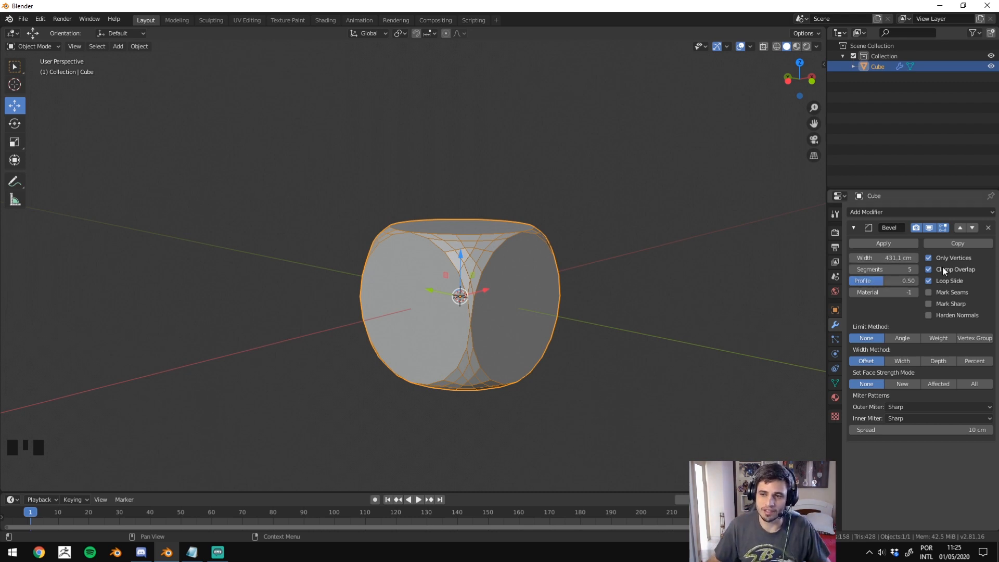
{"action": "left_click_drag", "start_coordinate": [885, 258], "coordinate": [916, 258]}
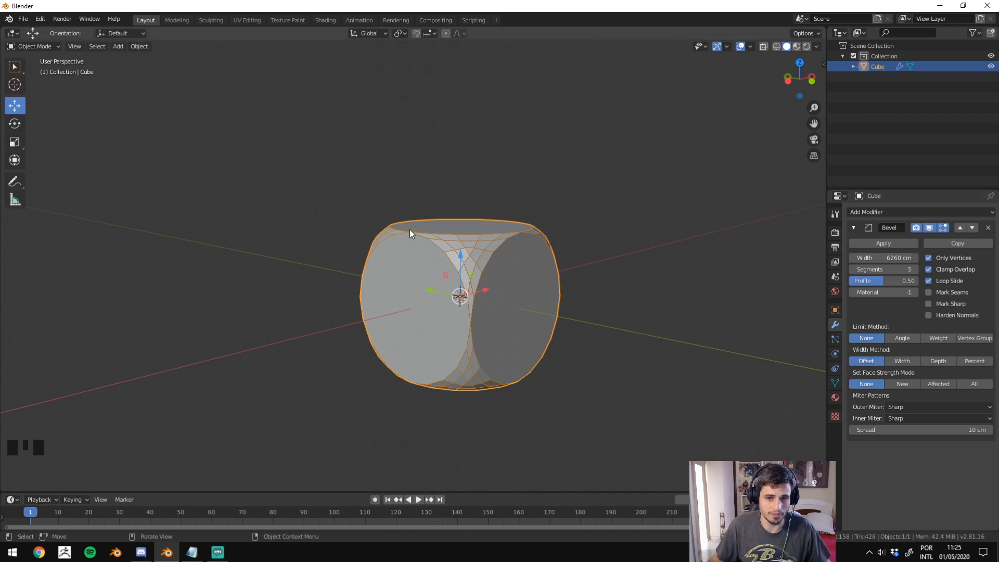
{"action": "left_click", "coordinate": [938, 267]}
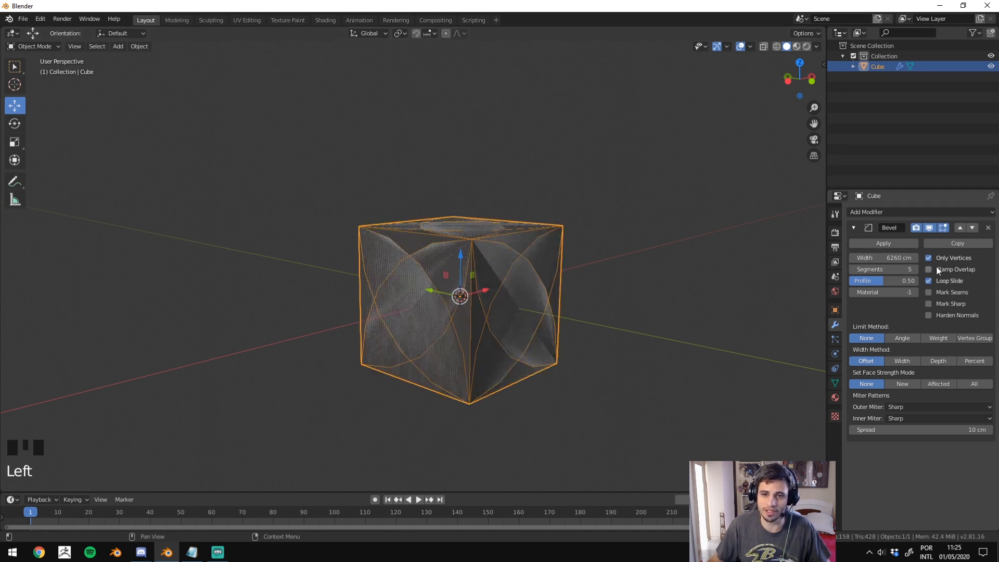
Set the Bevel's Width to 37.1 cm, disable Only Vertices, enable Clamp Overlap, and inspect the rounded edges.
{"action": "mouse_move", "coordinate": [879, 258]}
{"action": "left_mouse_down"}
{"action": "mouse_move", "coordinate": [861, 257]}
{"action": "mouse_move", "coordinate": [913, 258]}
{"action": "mouse_move", "coordinate": [854, 258]}
{"action": "mouse_move", "coordinate": [915, 258]}
{"action": "mouse_move", "coordinate": [880, 259]}
{"action": "left_mouse_up"}
{"action": "left_click", "coordinate": [929, 258]}
{"action": "left_click", "coordinate": [943, 269]}
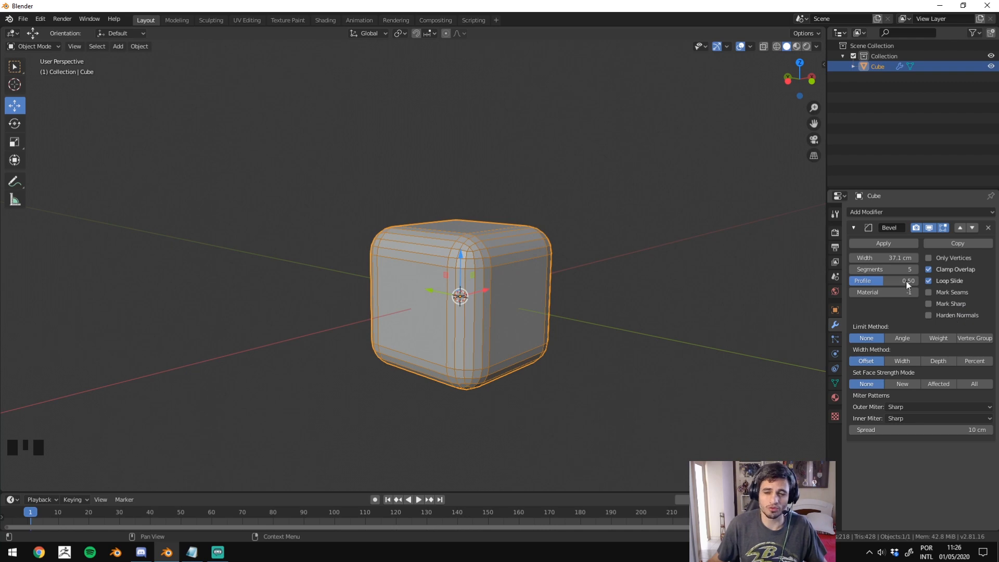
{"action": "middle_click_drag", "start_coordinate": [725, 306], "coordinate": [709, 319], "text": "shift"}
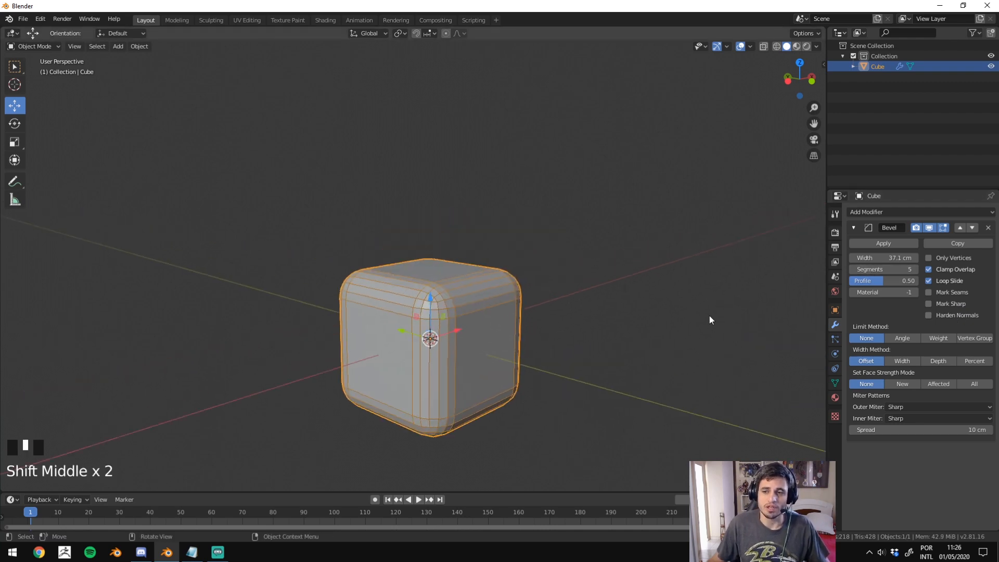
{"action": "scroll", "coordinate": [638, 317], "scroll_direction": "up", "scroll_amount": 3}
{"action": "middle_click_drag", "start_coordinate": [692, 365], "coordinate": [553, 288], "text": "shift"}
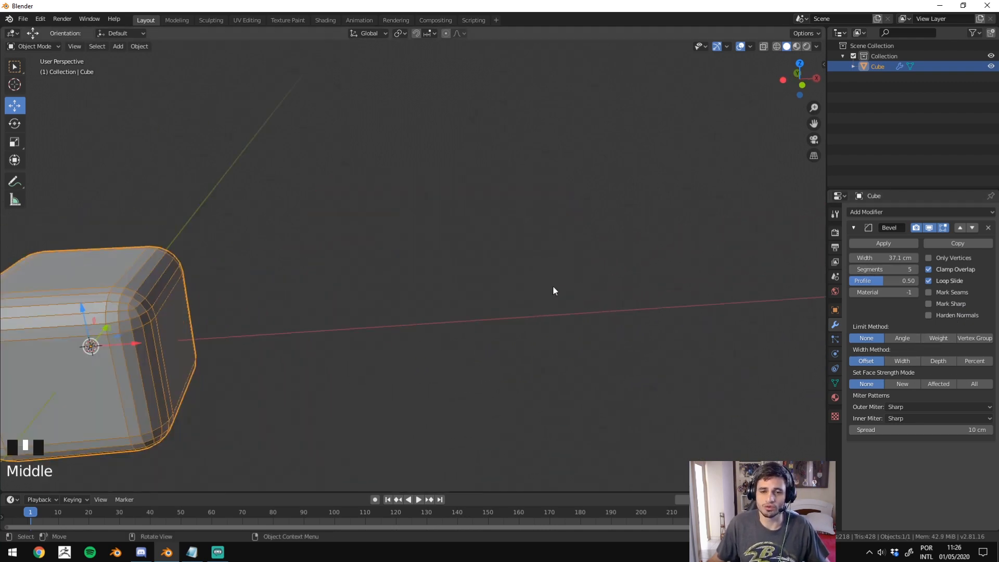
In Edit Mode, extrude the cube's +X side face outward along X and raise the new end about 185 cm.
{"action": "scroll", "coordinate": [553, 288], "scroll_direction": "down", "scroll_amount": 2}
{"action": "middle_click_drag", "start_coordinate": [521, 335], "coordinate": [617, 319], "text": "shift"}
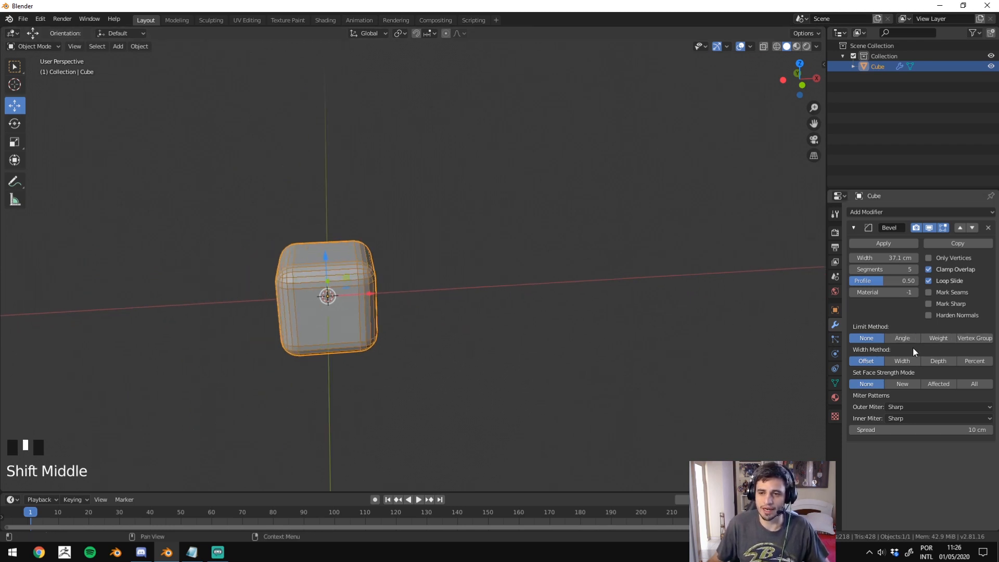
{"action": "middle_click_drag", "start_coordinate": [484, 335], "coordinate": [454, 332]}
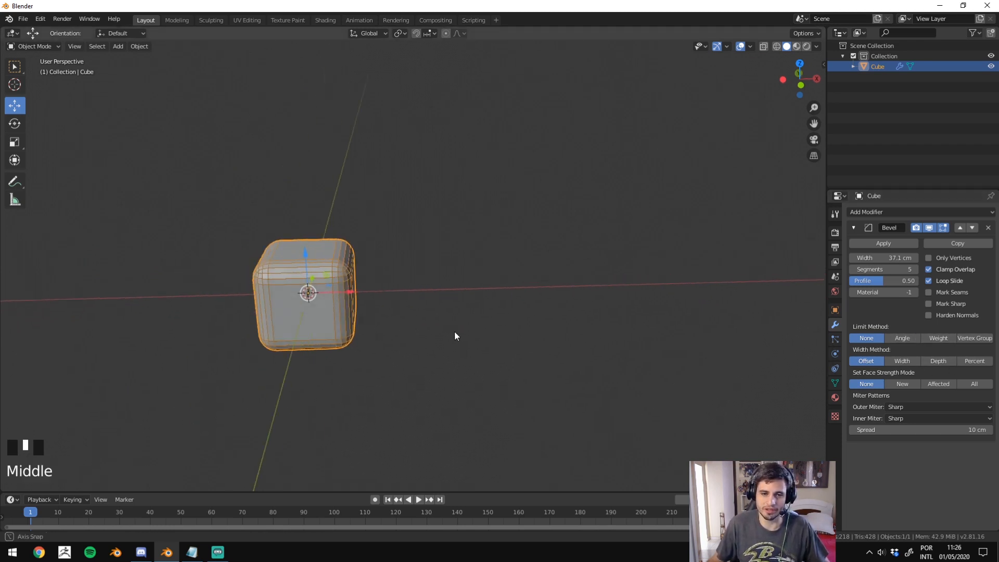
{"action": "key", "text": "Tab"}
{"action": "middle_click_drag", "start_coordinate": [404, 290], "coordinate": [296, 303]}
{"action": "left_click", "coordinate": [268, 245]}
{"action": "left_click", "coordinate": [296, 303]}
{"action": "left_click", "coordinate": [296, 284]}
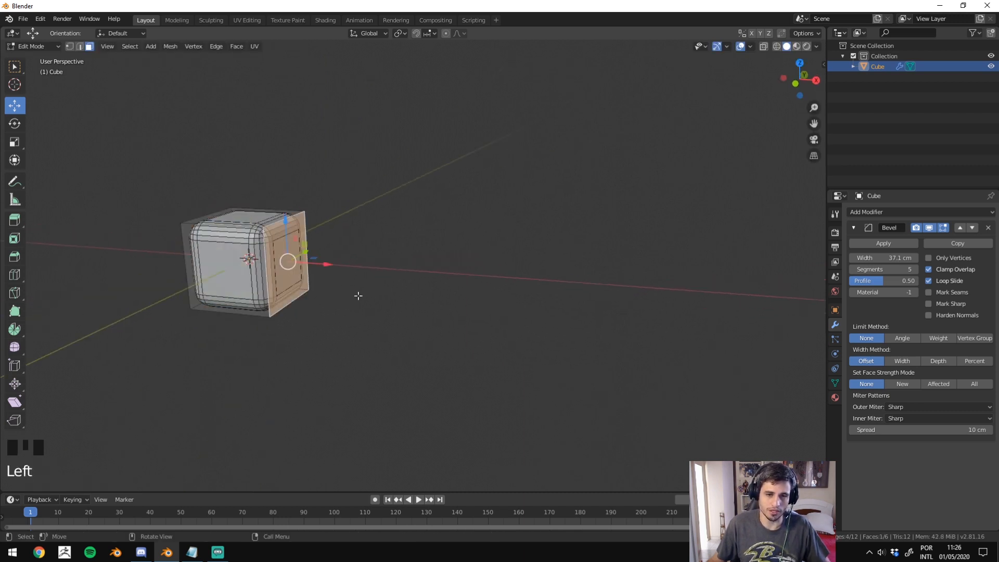
{"action": "key", "text": "e"}
{"action": "left_click", "coordinate": [459, 245]}
{"action": "left_click_drag", "start_coordinate": [456, 245], "coordinate": [455, 166]}
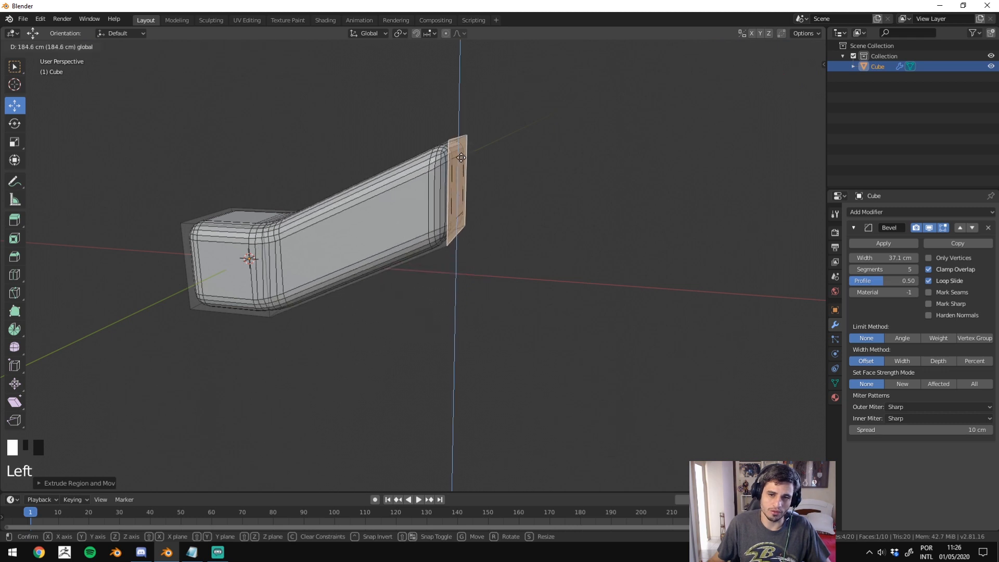
Extrude the raised end face outward once more to form a level end section, and return to Object Mode.
{"action": "key", "text": "e"}
{"action": "left_click", "coordinate": [627, 170]}
{"action": "middle_click_drag", "start_coordinate": [628, 170], "coordinate": [545, 242]}
{"action": "key", "text": "Tab"}
{"action": "scroll", "coordinate": [439, 250], "scroll_direction": "up", "scroll_amount": 1}
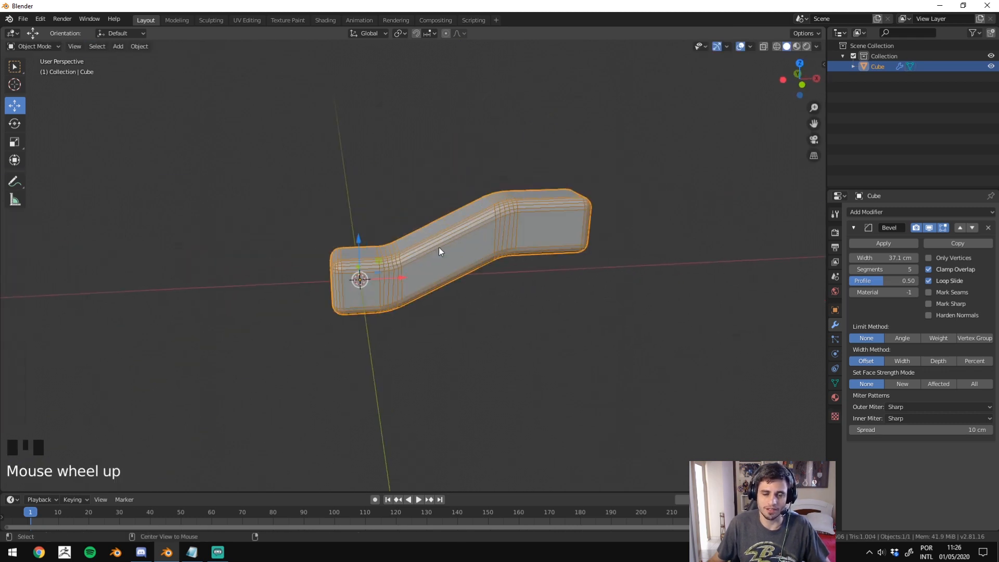
In front view, mark the bent shape on a temporary screen capture and discard the capture.
{"action": "middle_click_drag", "start_coordinate": [438, 250], "coordinate": [500, 266], "text": "alt"}
{"action": "scroll", "coordinate": [473, 173], "scroll_direction": "up", "scroll_amount": 2}
{"action": "key", "text": "Print"}
{"action": "mouse_move", "coordinate": [594, 64]}
{"action": "left_mouse_down"}
{"action": "mouse_move", "coordinate": [330, 219]}
{"action": "mouse_move", "coordinate": [231, 313]}
{"action": "left_mouse_up"}
{"action": "mouse_move", "coordinate": [506, 191]}
{"action": "left_mouse_down"}
{"action": "mouse_move", "coordinate": [468, 201]}
{"action": "mouse_move", "coordinate": [412, 261]}
{"action": "left_mouse_up"}
{"action": "key", "text": "Escape"}
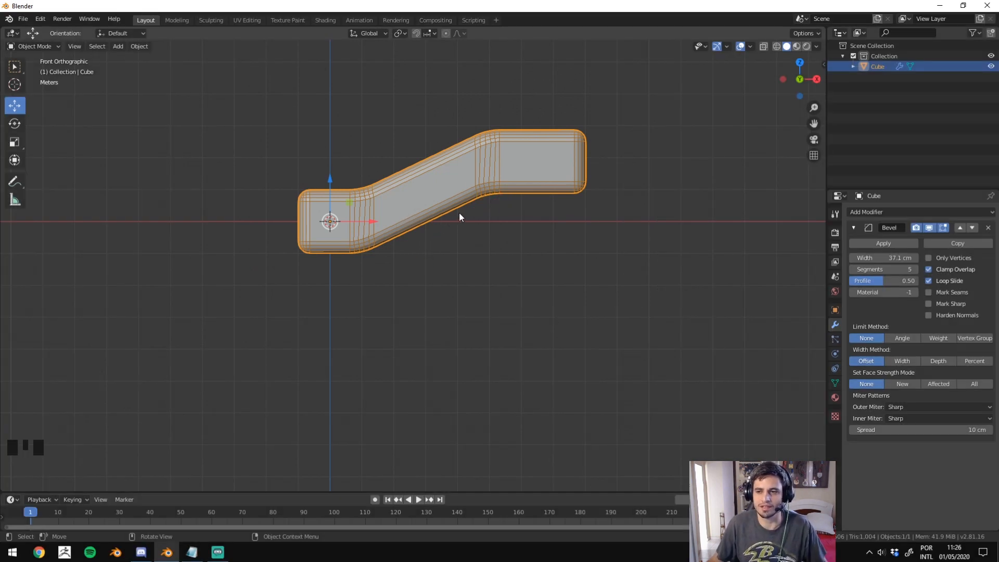
Set the Bevel's Limit Method to Angle and deselect the object.
{"action": "middle_click_drag", "start_coordinate": [459, 214], "coordinate": [494, 333]}
{"action": "left_click", "coordinate": [904, 339]}
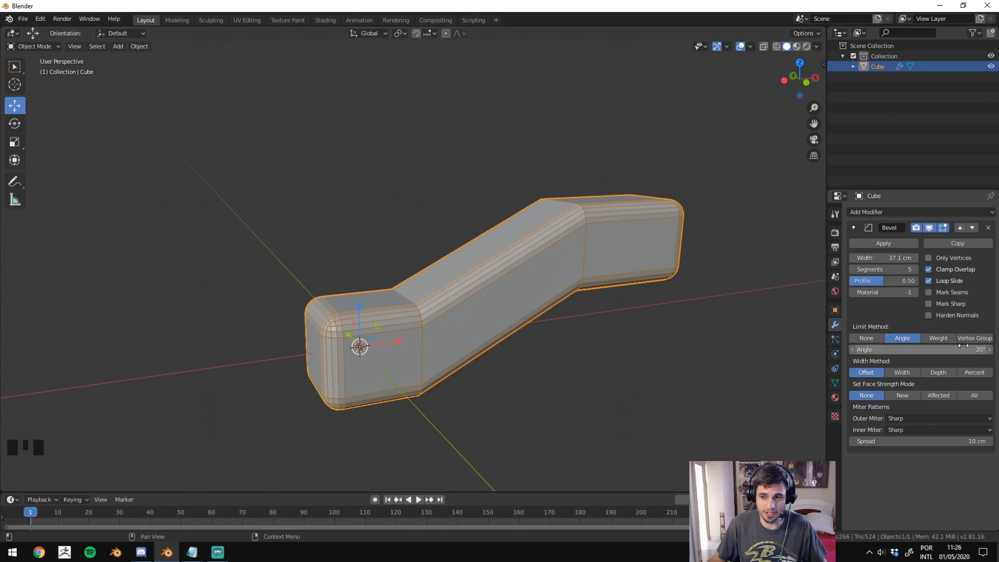
{"action": "left_click", "coordinate": [571, 410]}
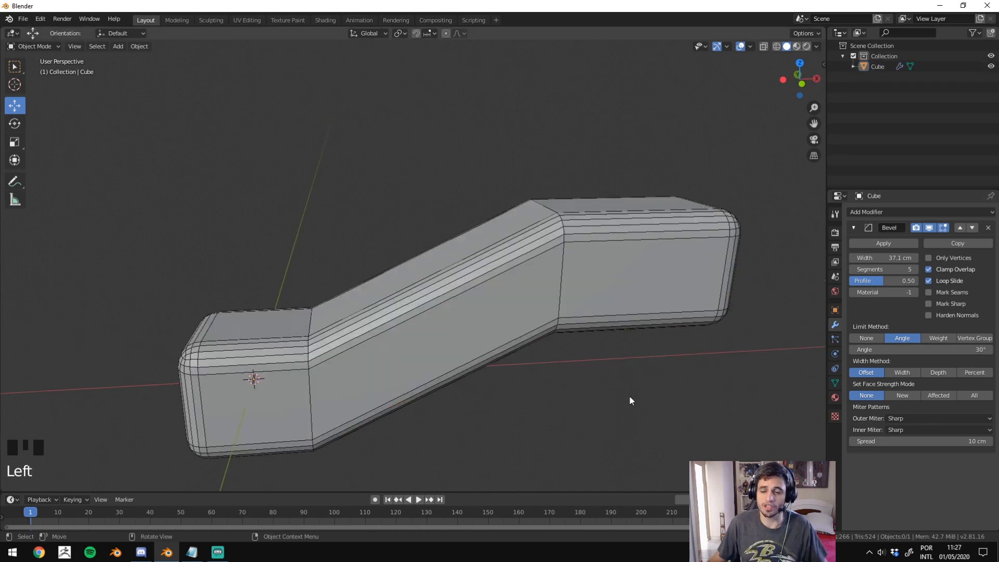
In front view, mark the two underside edges meeting at the upper bend in red on a screen capture and discard it.
{"action": "middle_click_drag", "start_coordinate": [721, 358], "coordinate": [502, 207], "text": "alt"}
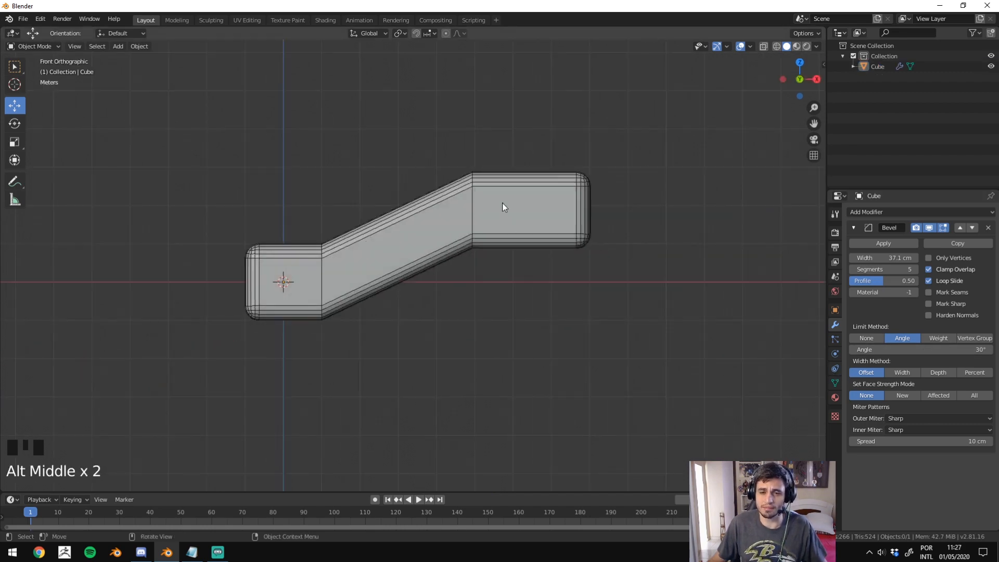
{"action": "scroll", "coordinate": [546, 204], "scroll_direction": "up", "scroll_amount": 1}
{"action": "key", "text": "Print"}
{"action": "left_click_drag", "start_coordinate": [665, 176], "coordinate": [235, 410]}
{"action": "left_click_drag", "start_coordinate": [517, 244], "coordinate": [582, 243]}
{"action": "mouse_move", "coordinate": [416, 274]}
{"action": "left_mouse_down"}
{"action": "mouse_move", "coordinate": [478, 248]}
{"action": "mouse_move", "coordinate": [468, 258]}
{"action": "left_mouse_up"}
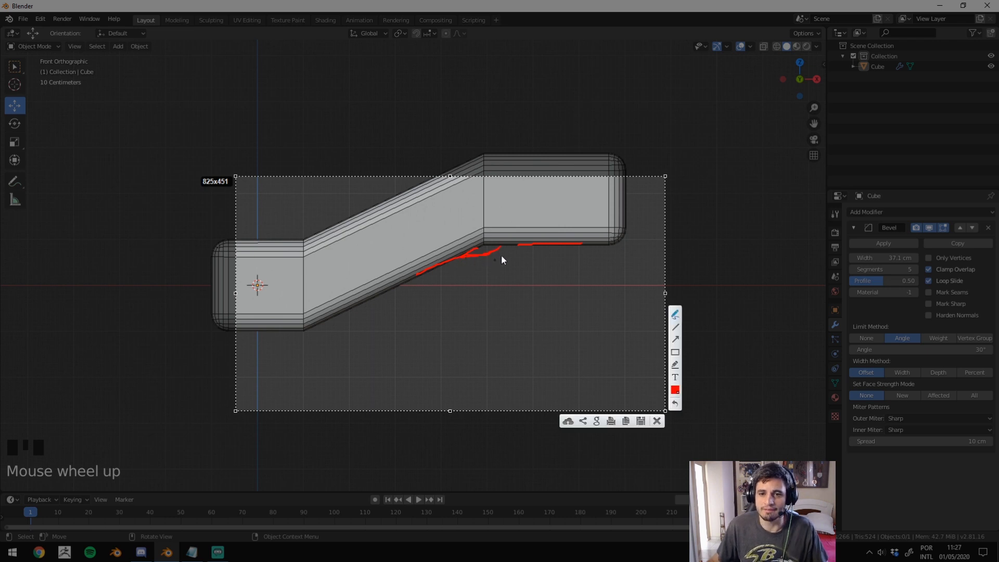
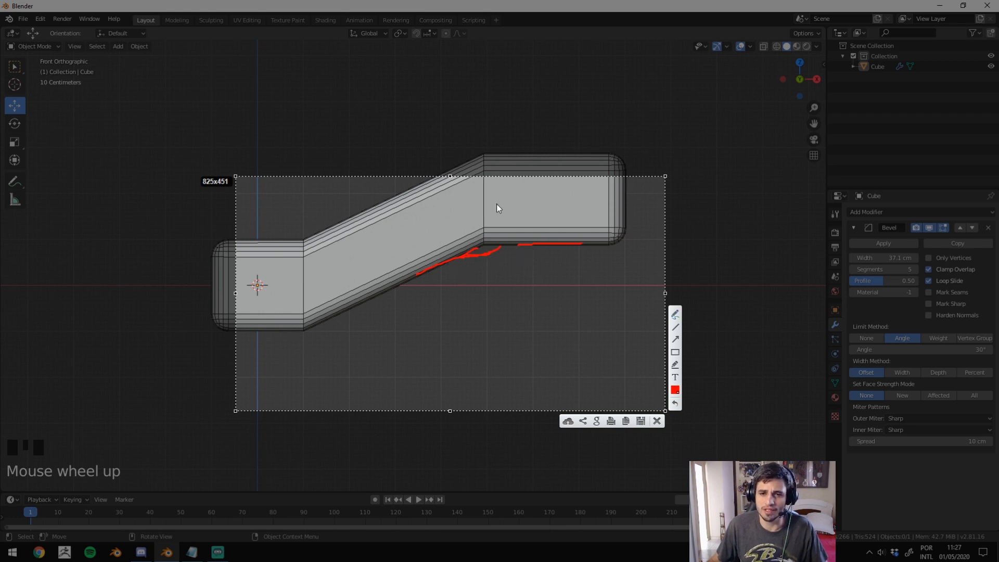
{"action": "key", "text": "Escape"}
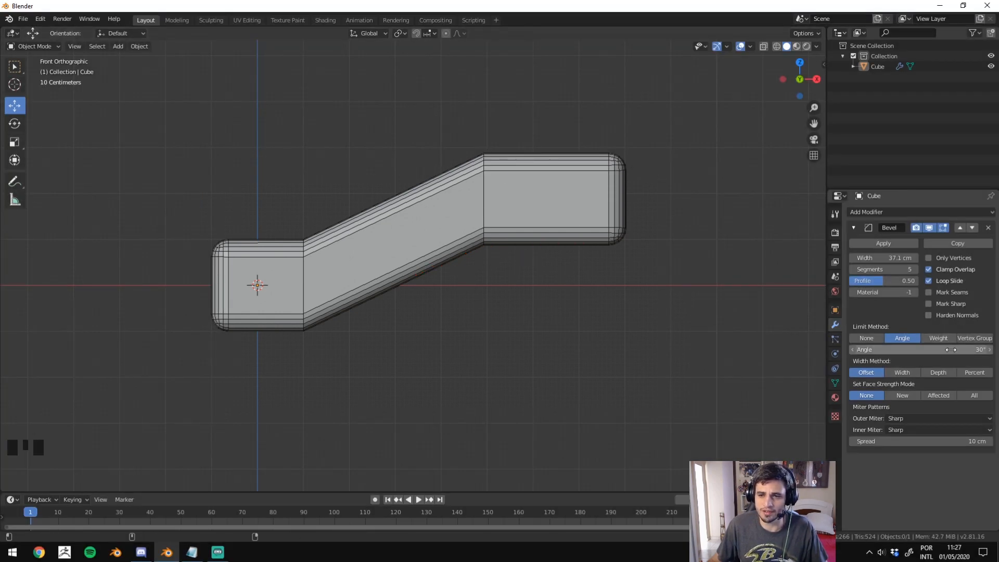
Lower the Bevel's limit Angle to 21° and inspect the bends and end edges from several sides.
{"action": "left_click", "coordinate": [919, 349], "text": "shift"}
{"action": "left_click_drag", "start_coordinate": [919, 349], "coordinate": [895, 349], "text": "shift"}
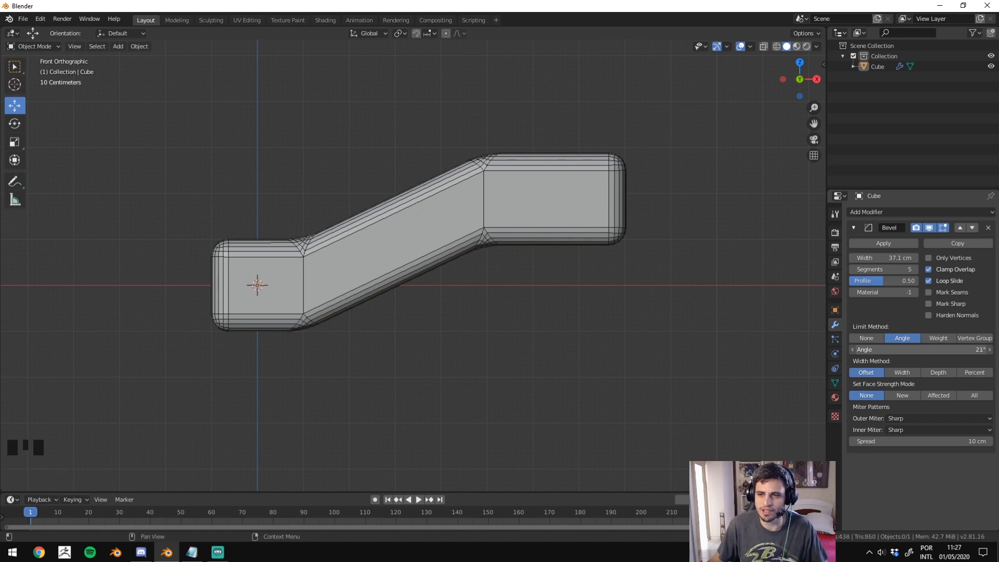
{"action": "middle_click_drag", "start_coordinate": [520, 234], "coordinate": [572, 264]}
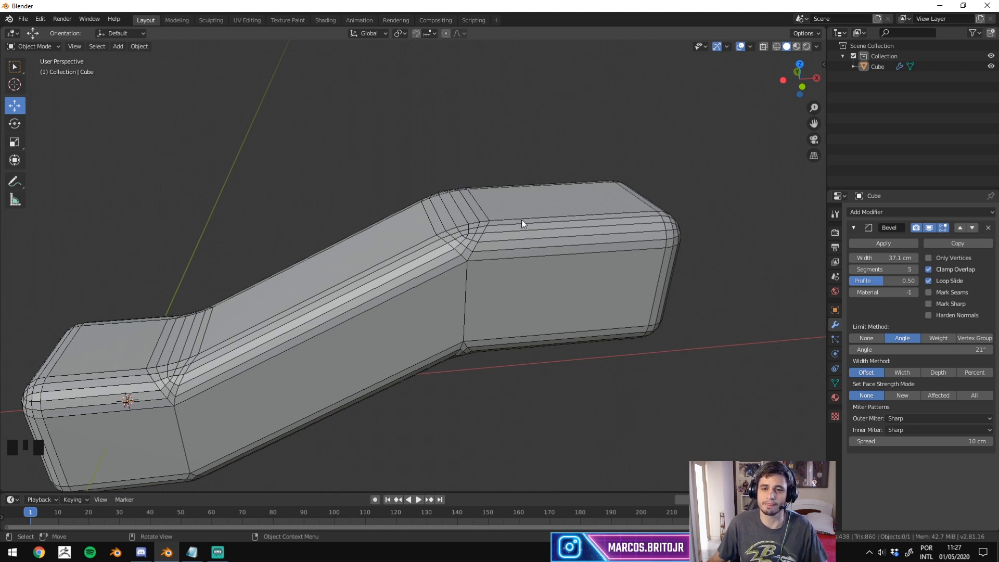
{"action": "scroll", "coordinate": [514, 246], "scroll_direction": "down", "scroll_amount": 2}
{"action": "middle_click_drag", "start_coordinate": [514, 246], "coordinate": [379, 217]}
{"action": "scroll", "coordinate": [383, 189], "scroll_direction": "up", "scroll_amount": 2}
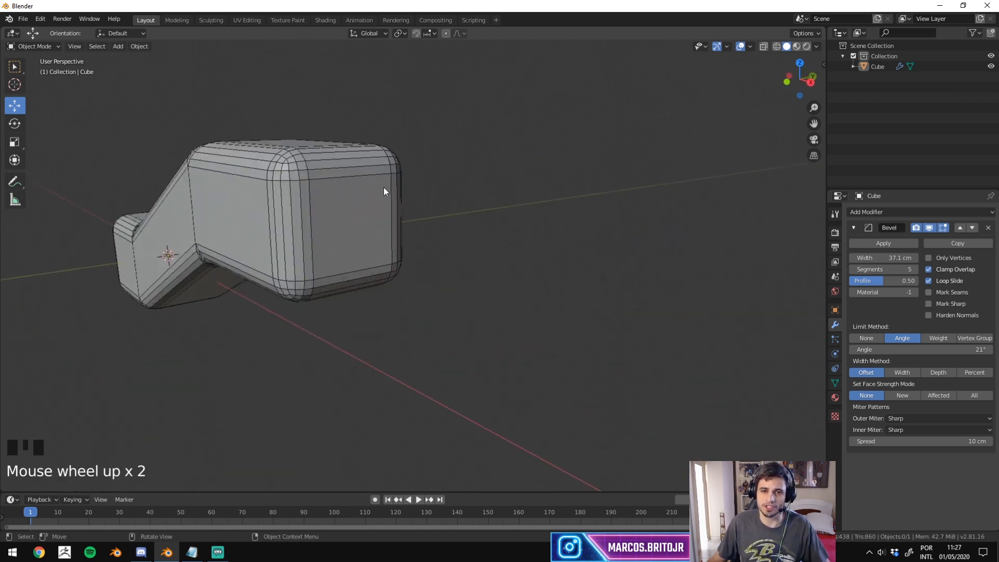
{"action": "middle_click_drag", "start_coordinate": [301, 273], "coordinate": [433, 236]}
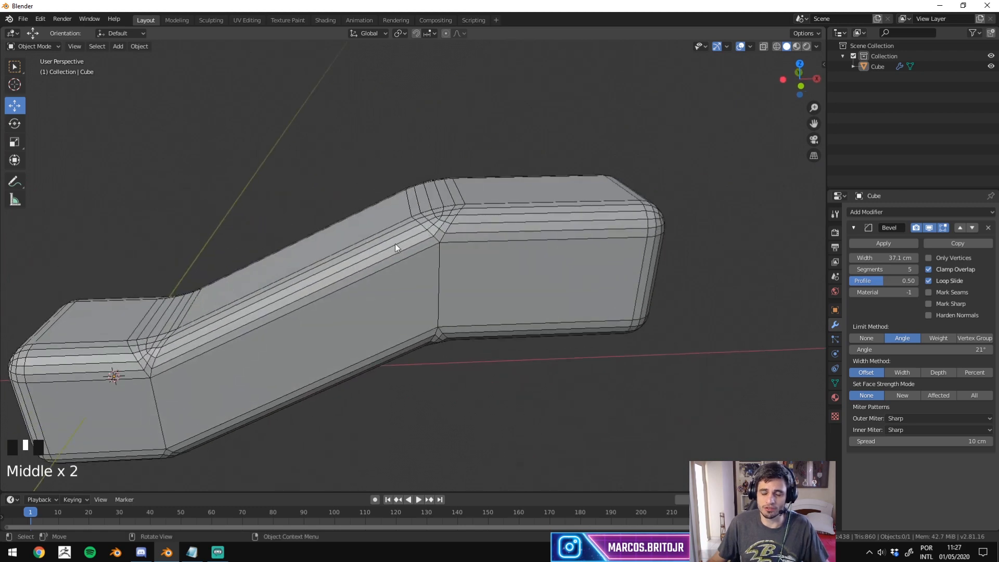
{"action": "scroll", "coordinate": [597, 277], "scroll_direction": "down", "scroll_amount": 2}
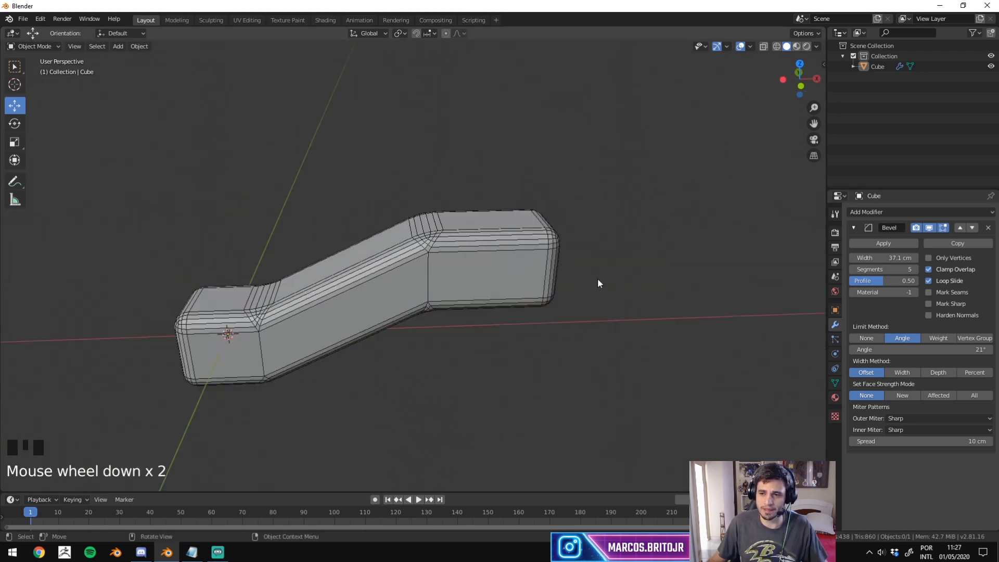
Set the Bevel's limit Angle to 45°.
{"action": "left_click", "coordinate": [895, 350]}
{"action": "type", "text": "45"}
{"action": "key", "text": "Return"}
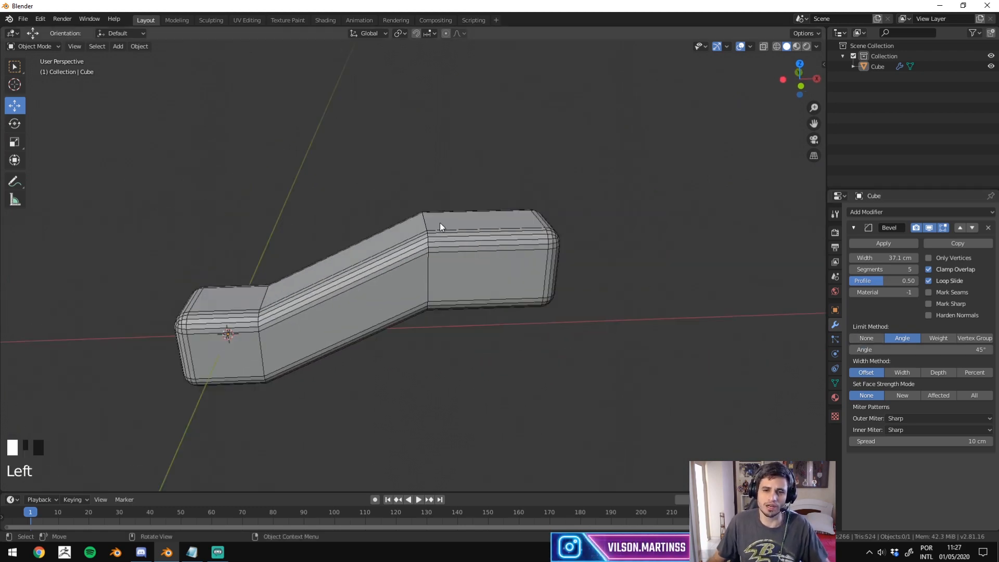
In Edit Mode with face selection, inset the top face of the raised end section.
{"action": "key", "text": "Tab"}
{"action": "middle_click_drag", "start_coordinate": [450, 214], "coordinate": [482, 265]}
{"action": "key", "text": "3"}
{"action": "left_click", "coordinate": [483, 265]}
{"action": "scroll", "coordinate": [448, 163], "scroll_direction": "up", "scroll_amount": 3}
{"action": "key", "text": "i"}
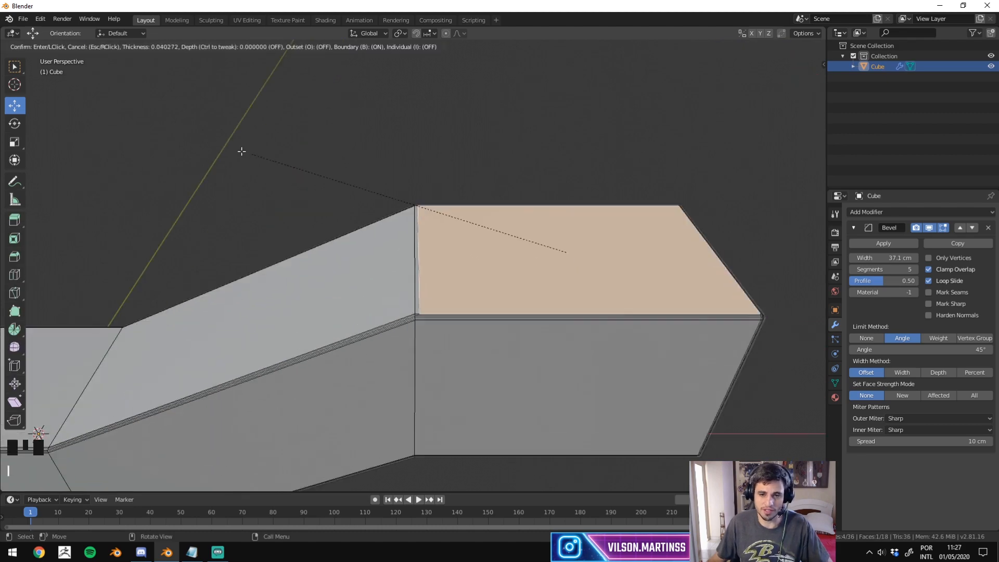
{"action": "left_click", "coordinate": [285, 165]}
Extrude the inset face upward into a tall block and return to Object Mode.
{"action": "key", "text": "e"}
{"action": "left_click", "coordinate": [421, 241]}
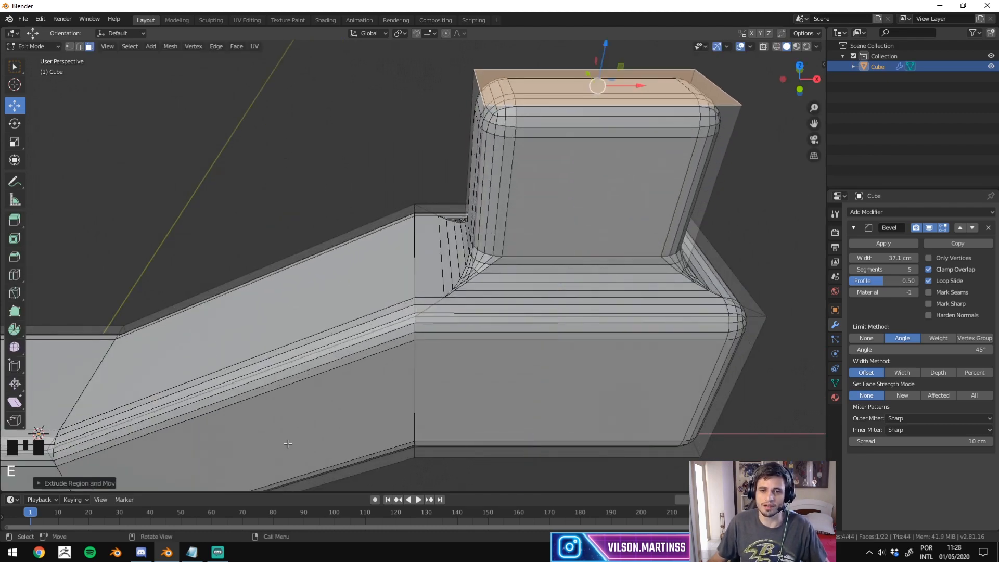
{"action": "key", "text": "Tab"}
{"action": "middle_click_drag", "start_coordinate": [422, 241], "coordinate": [408, 196]}
{"action": "scroll", "coordinate": [435, 158], "scroll_direction": "down", "scroll_amount": 3}
Raise the Bevel's limit Angle to 98°.
{"action": "middle_click_drag", "start_coordinate": [435, 158], "coordinate": [692, 285]}
{"action": "scroll", "coordinate": [803, 326], "scroll_direction": "down", "scroll_amount": 2}
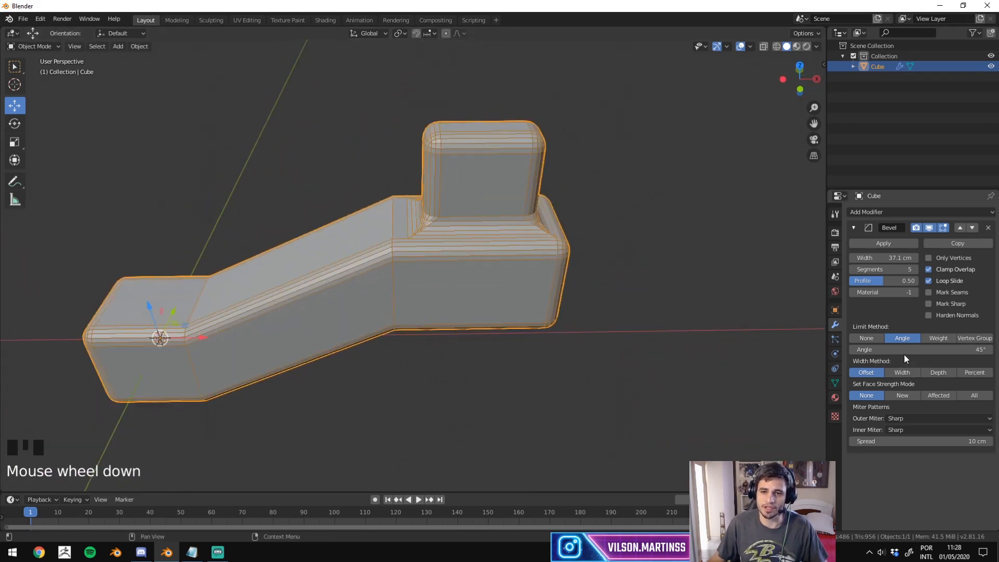
{"action": "left_click_drag", "start_coordinate": [904, 350], "coordinate": [947, 350]}
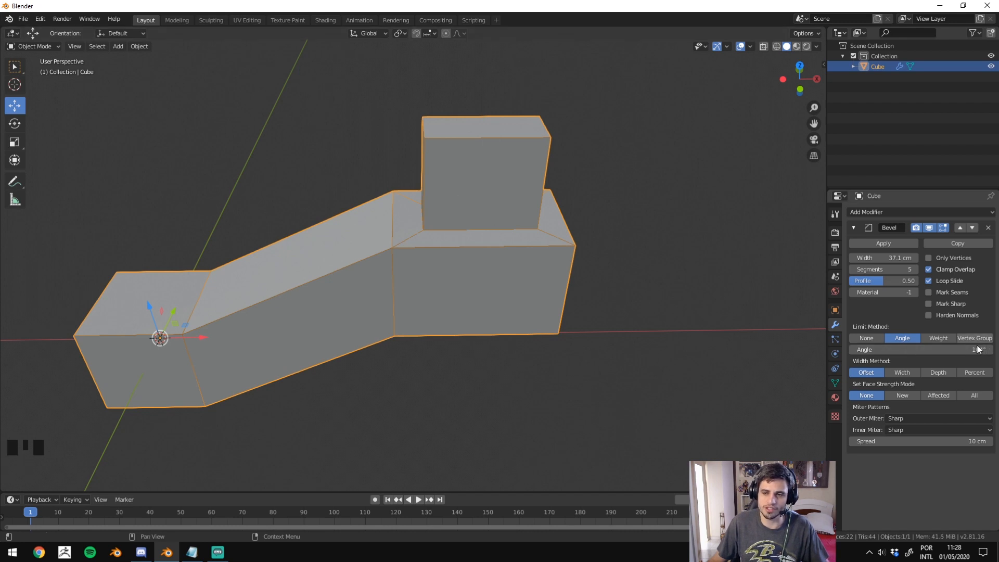
{"action": "left_click_drag", "start_coordinate": [954, 349], "coordinate": [942, 348]}
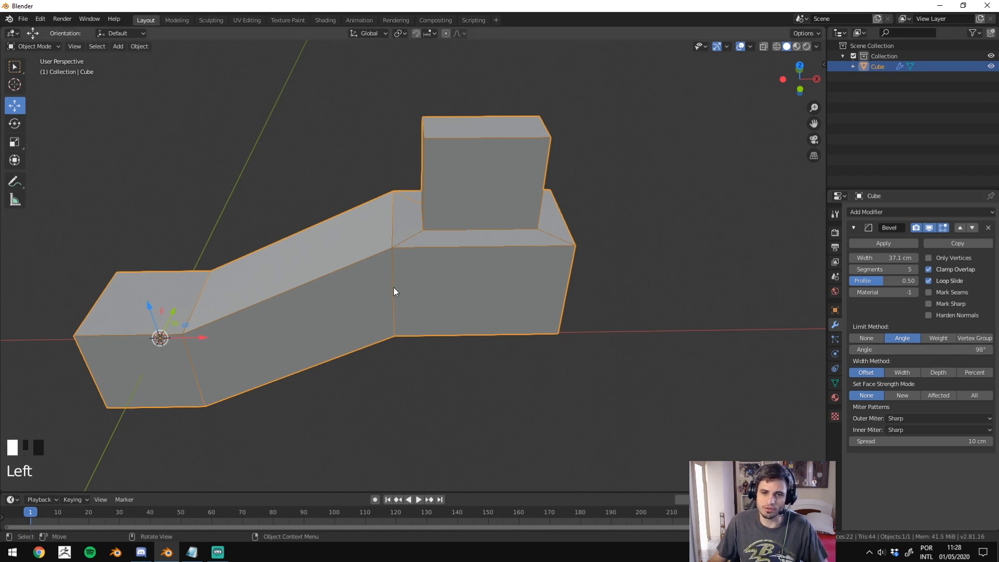
In Edit Mode with X-ray on, box-select all vertices of the raised end section and the block on top.
{"action": "middle_click_drag", "start_coordinate": [385, 276], "coordinate": [476, 222]}
{"action": "key", "text": "Tab"}
{"action": "key", "text": "1"}
{"action": "key", "text": "alt+z"}
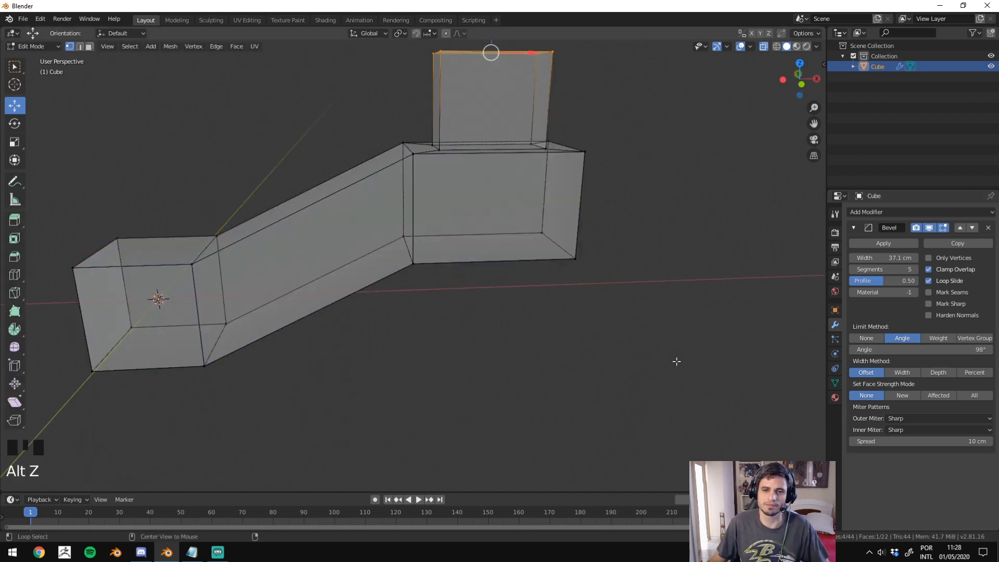
{"action": "left_click_drag", "start_coordinate": [676, 361], "coordinate": [432, 70]}
{"action": "key", "text": "ctrl+z"}
{"action": "middle_click_drag", "start_coordinate": [432, 70], "coordinate": [434, 204], "text": "shift"}
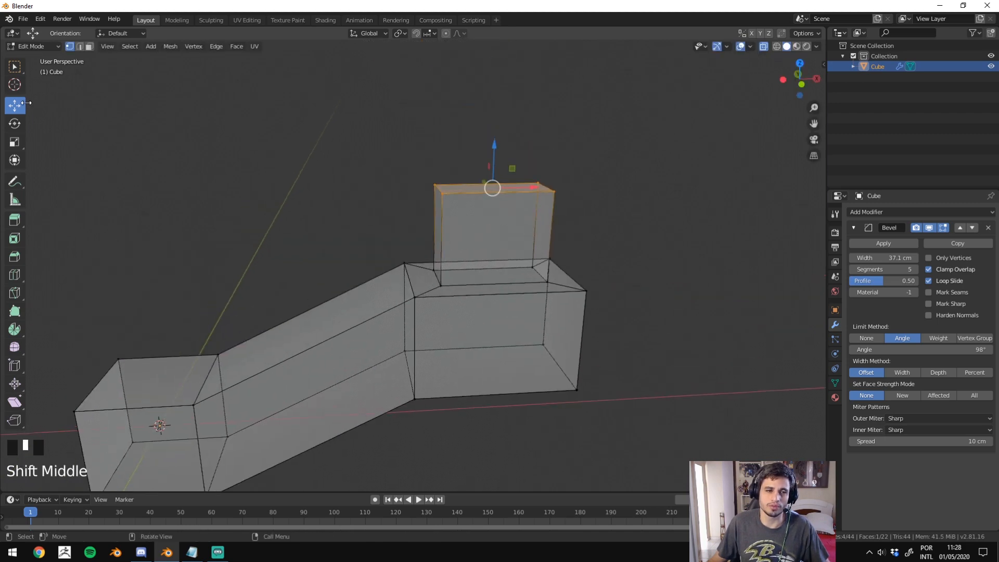
{"action": "left_click", "coordinate": [14, 67]}
{"action": "left_click_drag", "start_coordinate": [689, 165], "coordinate": [387, 475]}
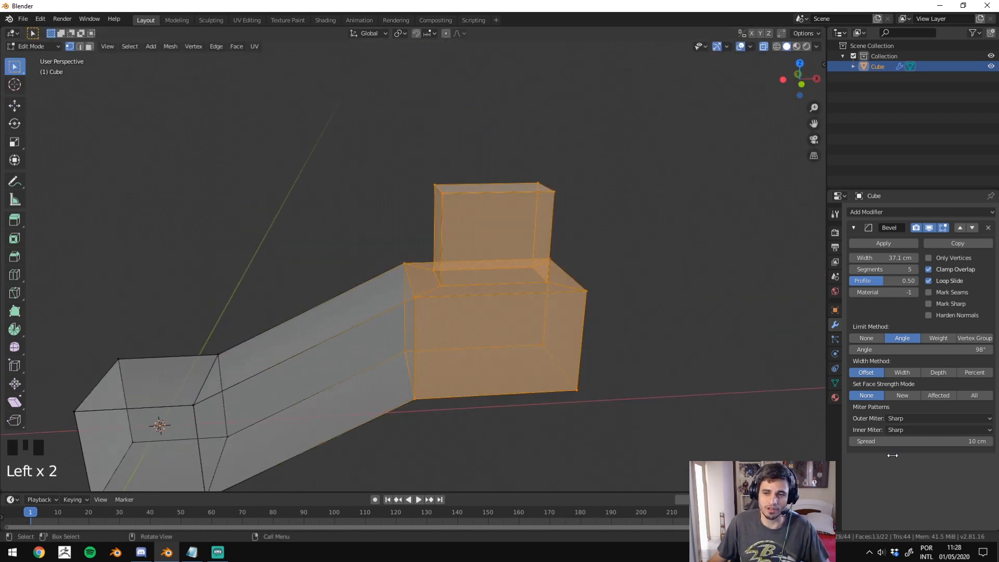
Move the selected section about 122 cm along negative X to steepen the slope, and return to Object Mode.
{"action": "middle_click_drag", "start_coordinate": [518, 409], "coordinate": [546, 398], "text": "shift"}
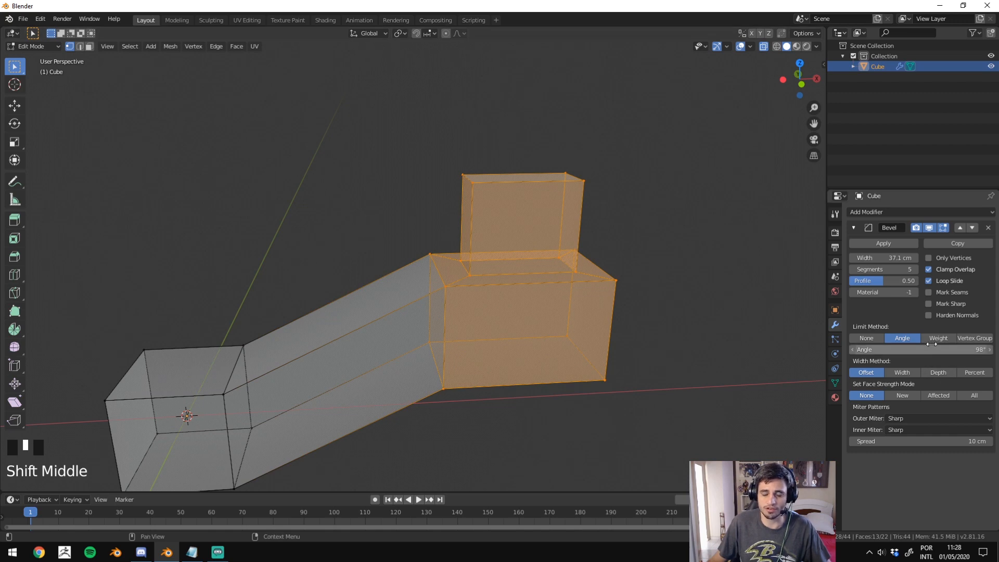
{"action": "mouse_move", "coordinate": [558, 266]}
{"action": "middle_mouse_down"}
{"action": "mouse_move", "coordinate": [531, 263]}
{"action": "mouse_move", "coordinate": [554, 256]}
{"action": "middle_mouse_up"}
{"action": "key", "text": "g"}
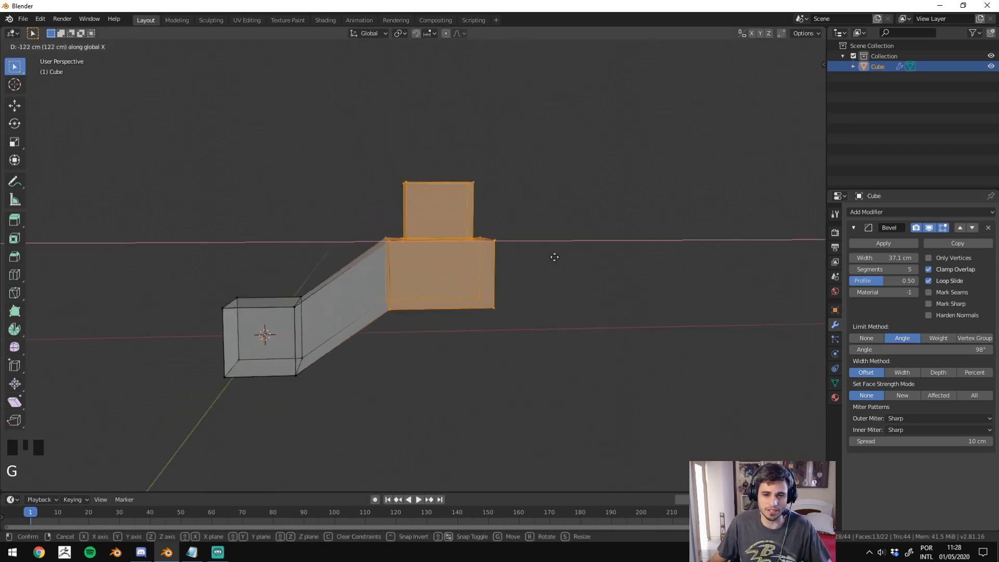
{"action": "left_click", "coordinate": [540, 258]}
{"action": "key", "text": "Tab"}
In front view, mark the angle between the sloped edge and the extended underside edge on a screen capture, and discard it.
{"action": "middle_click_drag", "start_coordinate": [363, 322], "coordinate": [361, 349], "text": "alt"}
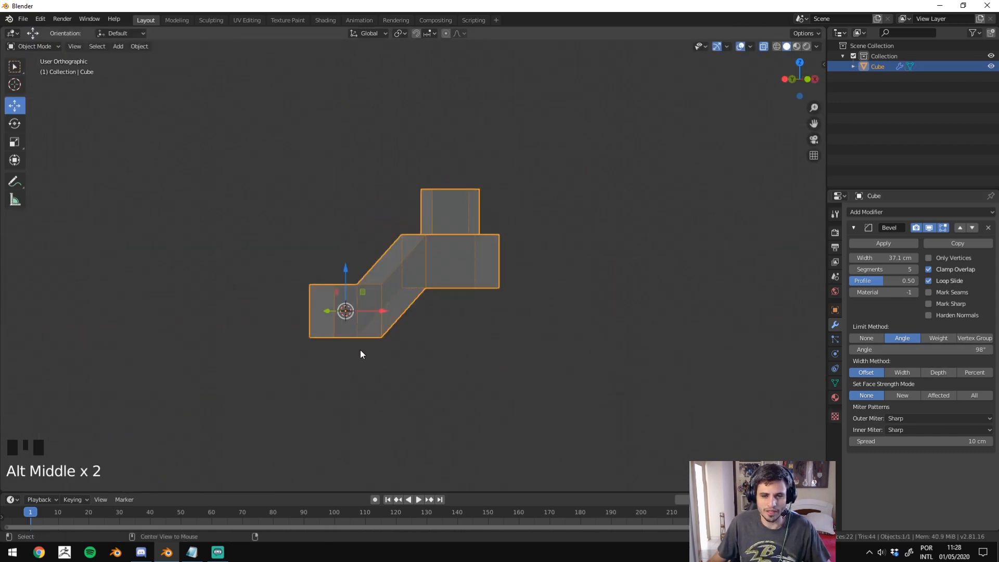
{"action": "scroll", "coordinate": [362, 349], "scroll_direction": "up", "scroll_amount": 4}
{"action": "key", "text": "Print"}
{"action": "left_click_drag", "start_coordinate": [565, 146], "coordinate": [173, 365]}
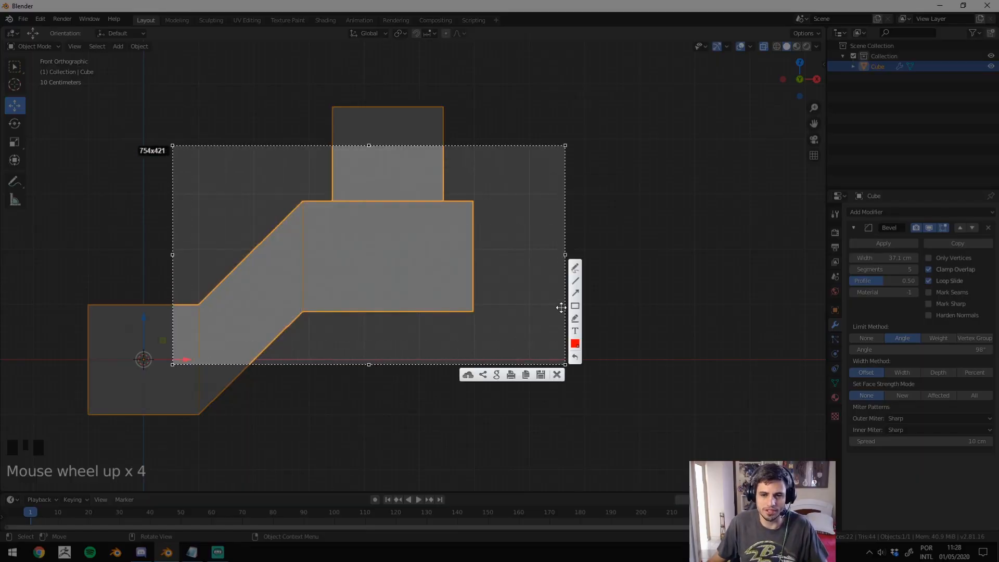
{"action": "left_click_drag", "start_coordinate": [474, 311], "coordinate": [303, 313]}
{"action": "left_click_drag", "start_coordinate": [301, 312], "coordinate": [223, 385]}
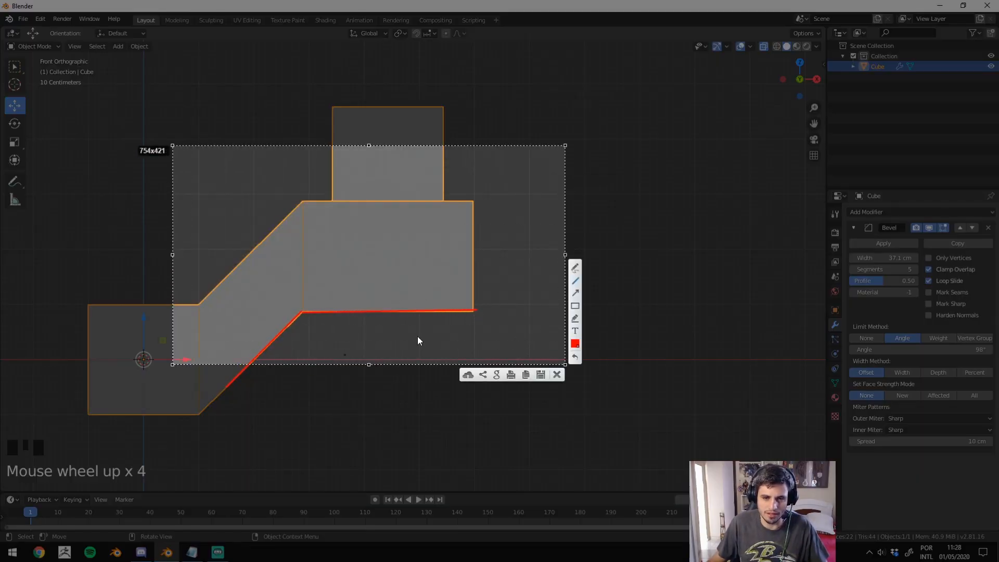
{"action": "left_click", "coordinate": [314, 312]}
{"action": "mouse_move", "coordinate": [335, 313]}
{"action": "left_mouse_down"}
{"action": "mouse_move", "coordinate": [227, 312]}
{"action": "mouse_move", "coordinate": [282, 314]}
{"action": "mouse_move", "coordinate": [280, 323]}
{"action": "left_mouse_up"}
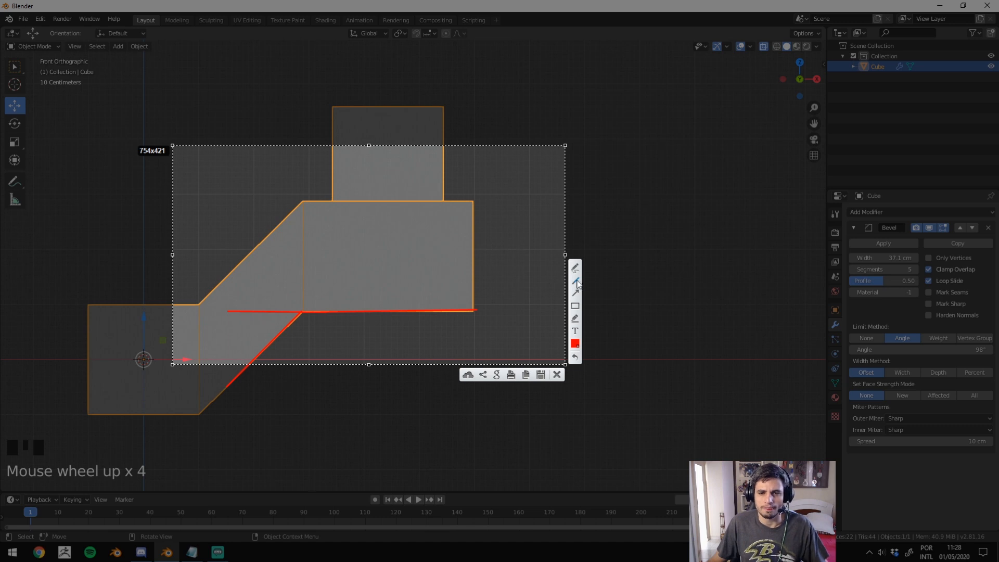
{"action": "left_click_drag", "start_coordinate": [274, 314], "coordinate": [283, 310]}
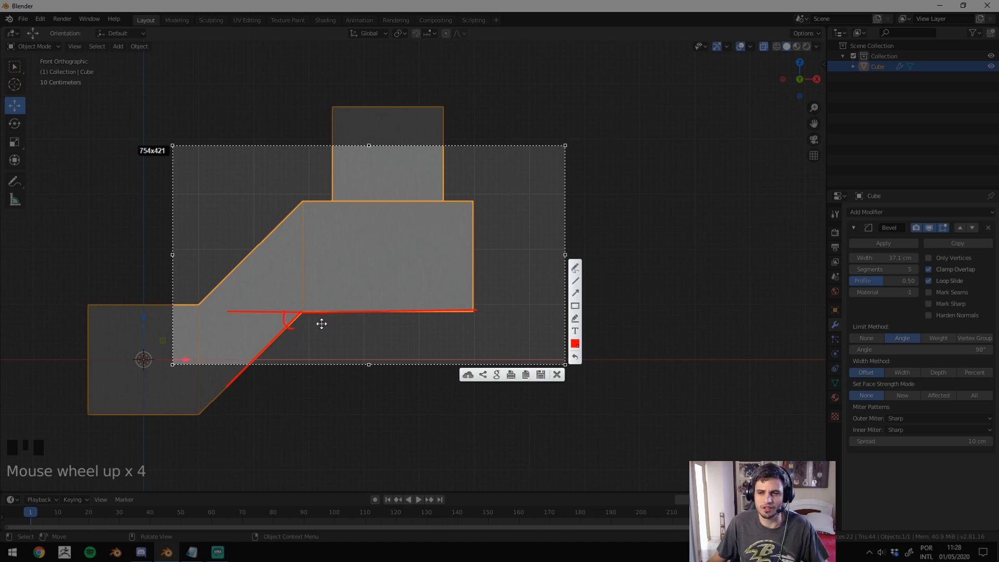
{"action": "key", "text": "Escape"}
Turn off X-ray display and view the stepped shape in perspective.
{"action": "scroll", "coordinate": [347, 314], "scroll_direction": "down", "scroll_amount": 2}
{"action": "middle_click_drag", "start_coordinate": [347, 314], "coordinate": [608, 294]}
{"action": "key", "text": "alt+z"}
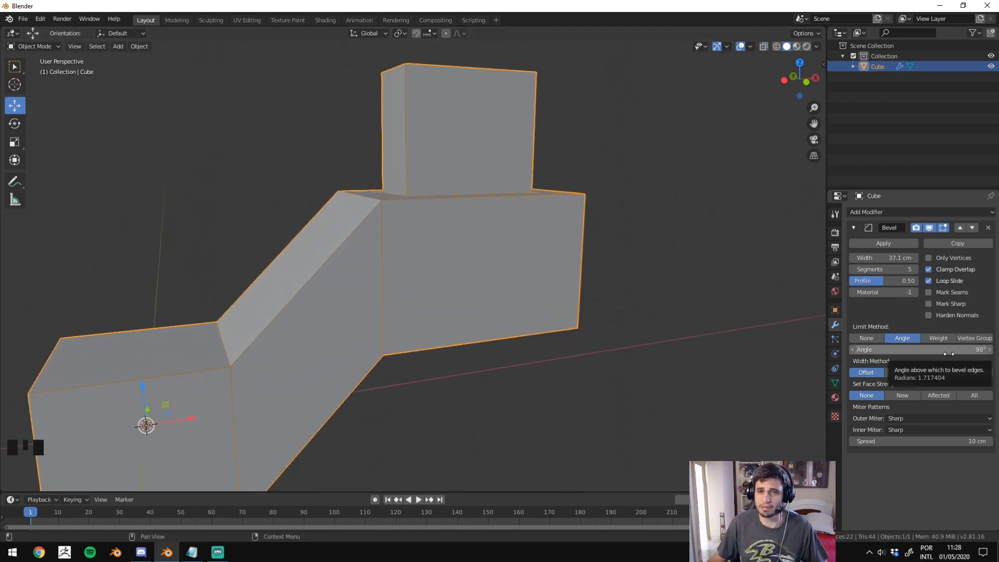
{"action": "scroll", "coordinate": [617, 244], "scroll_direction": "down", "scroll_amount": 3}
{"action": "scroll", "coordinate": [553, 262], "scroll_direction": "up", "scroll_amount": 2}
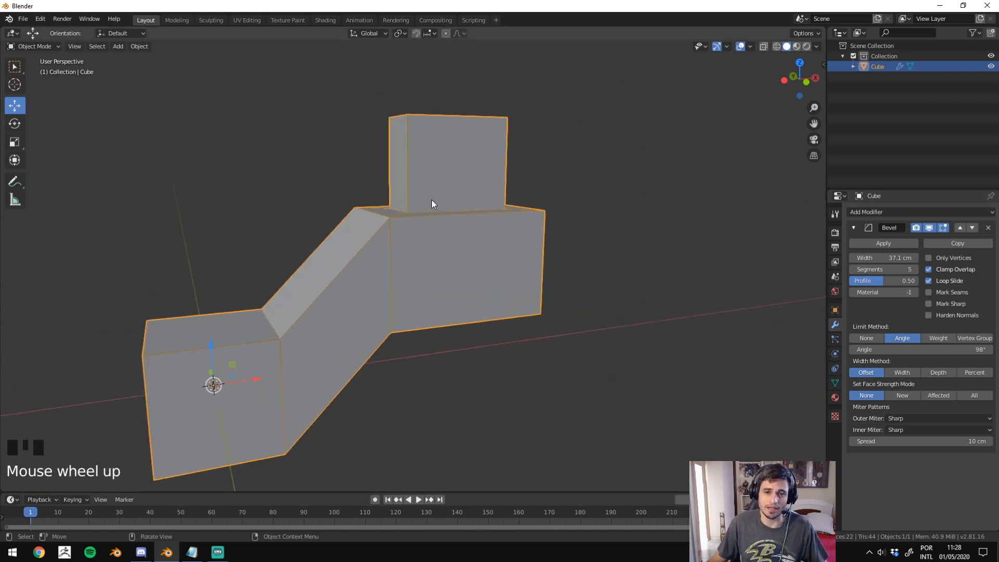
In Edit Mode with X-ray off, move the lower outer corner vertex of the raised end section inward toward the slope, and return to Object Mode.
{"action": "middle_click_drag", "start_coordinate": [432, 204], "coordinate": [473, 250]}
{"action": "key", "text": "Tab"}
{"action": "left_click", "coordinate": [510, 272]}
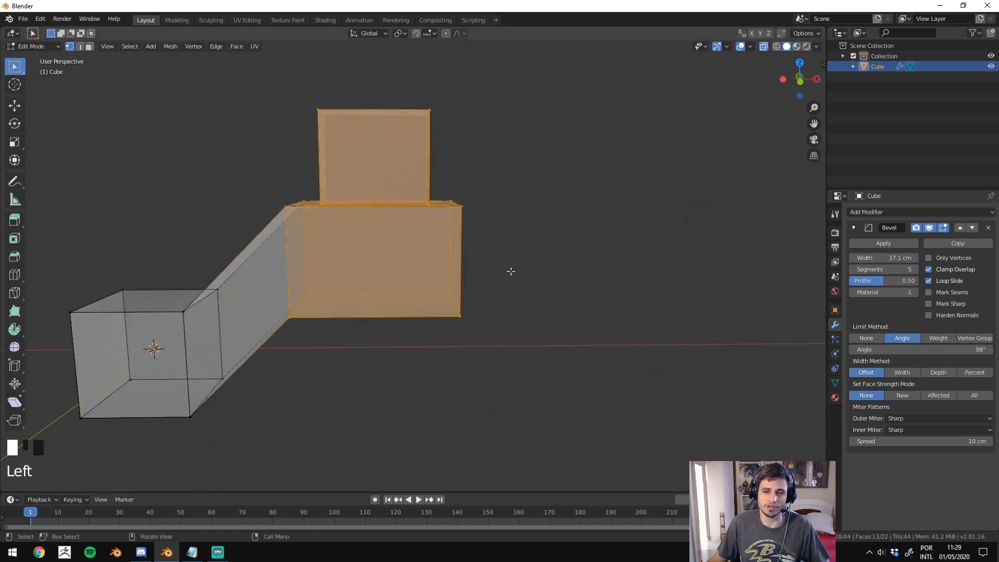
{"action": "key", "text": "alt+z"}
{"action": "key", "text": "g"}
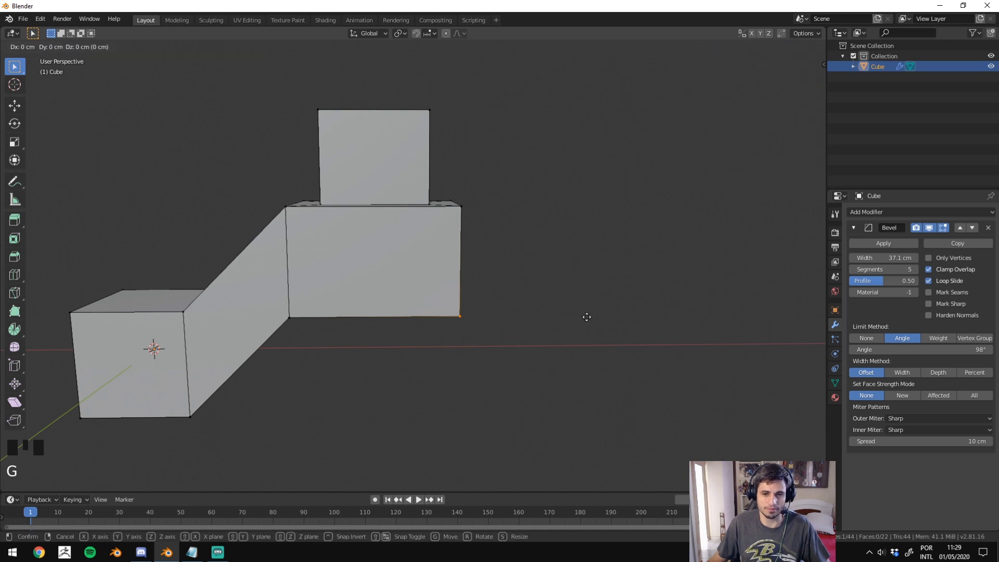
{"action": "left_click", "coordinate": [478, 292]}
{"action": "key", "text": "Tab"}
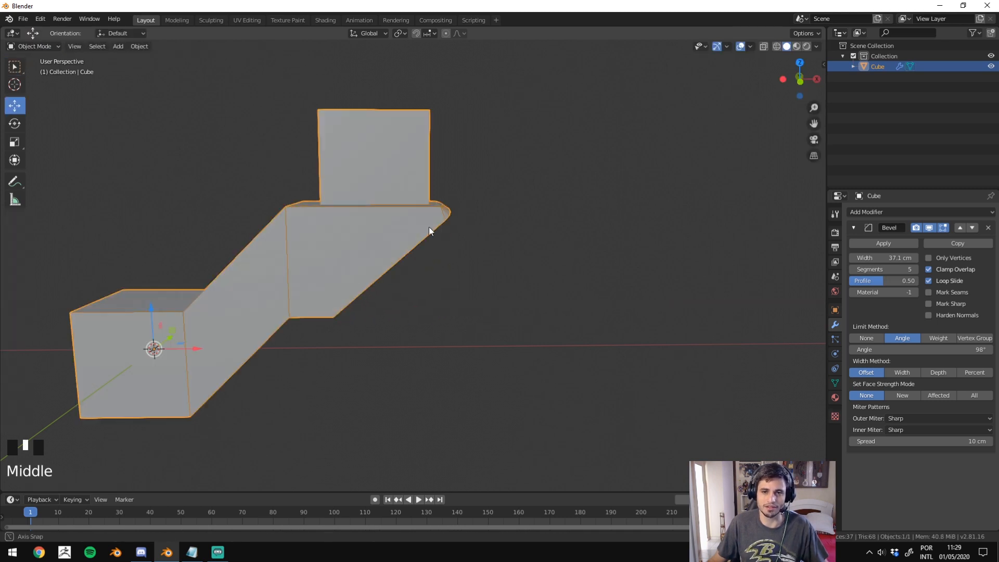
In front view, mark the sharp corner between the top edge and the slanted end edge on a screen capture, and discard it.
{"action": "middle_click_drag", "start_coordinate": [429, 227], "coordinate": [406, 248]}
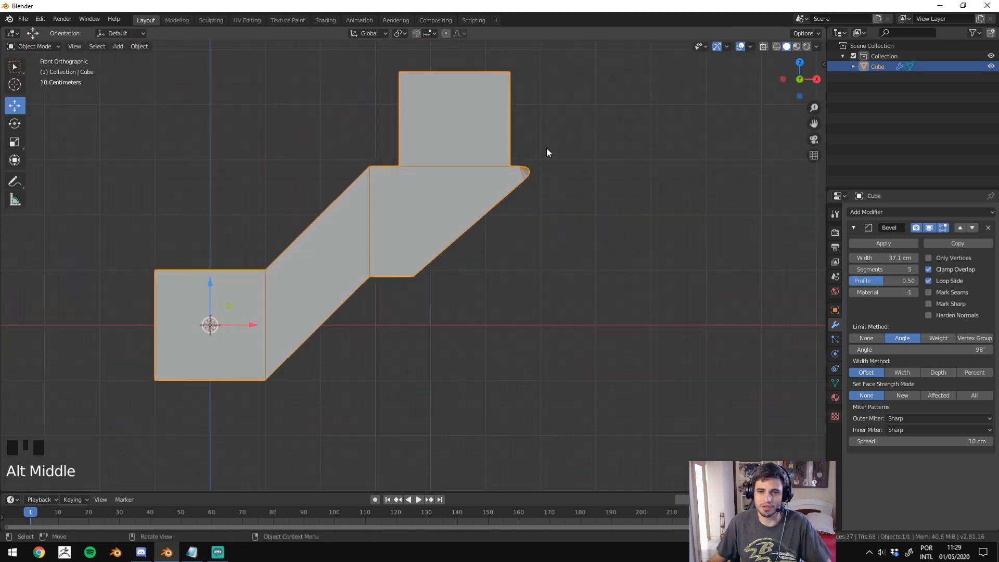
{"action": "key", "text": "Print"}
{"action": "left_click_drag", "start_coordinate": [242, 75], "coordinate": [686, 286]}
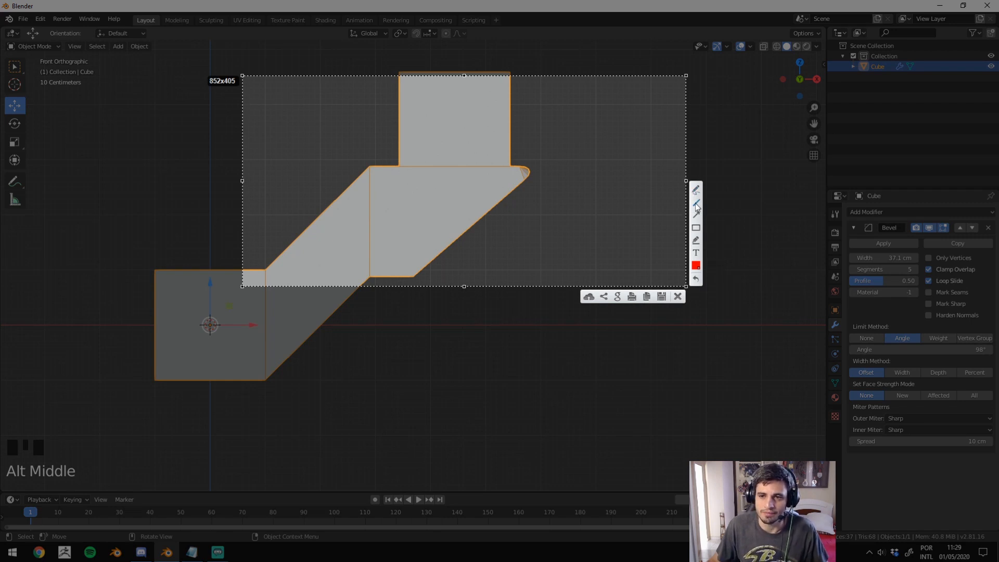
{"action": "mouse_move", "coordinate": [471, 167]}
{"action": "left_mouse_down"}
{"action": "mouse_move", "coordinate": [554, 167]}
{"action": "mouse_move", "coordinate": [413, 272]}
{"action": "left_mouse_up"}
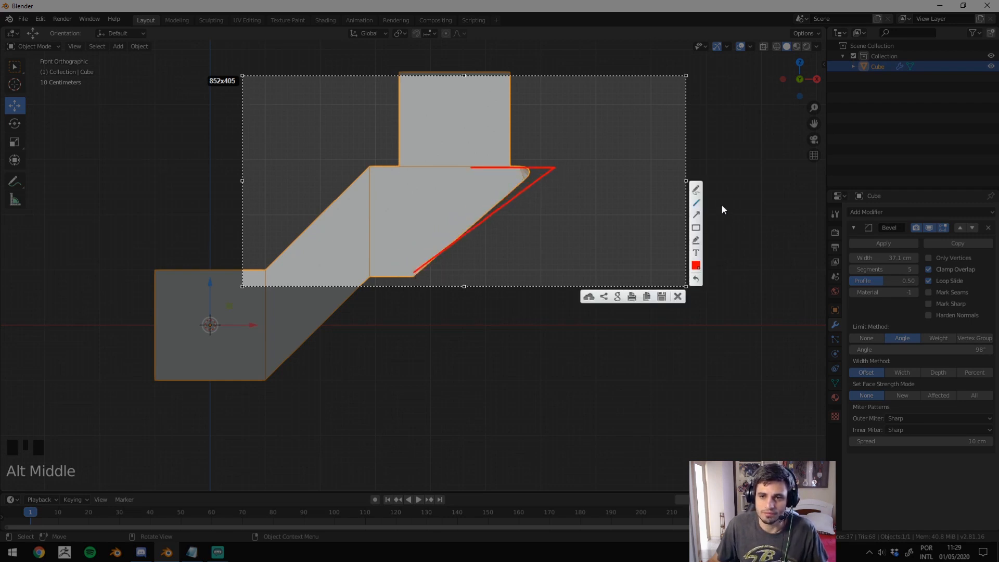
{"action": "mouse_move", "coordinate": [526, 167]}
{"action": "left_mouse_down"}
{"action": "mouse_move", "coordinate": [563, 161]}
{"action": "mouse_move", "coordinate": [519, 188]}
{"action": "mouse_move", "coordinate": [529, 172]}
{"action": "left_mouse_up"}
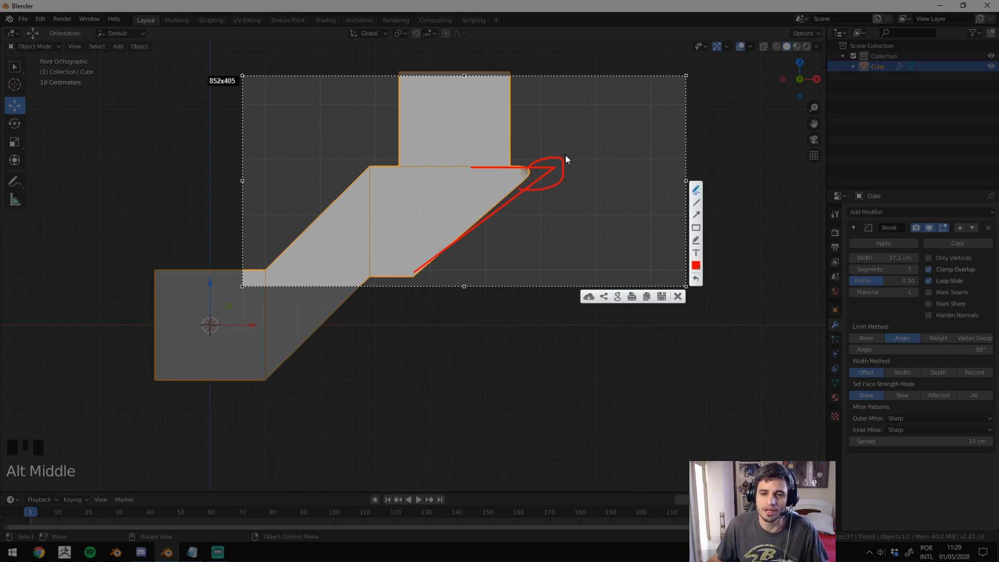
{"action": "key", "text": "Escape"}
Lower the Bevel modifier's angle limit to 37° and inspect the rounding along the sloped edges.
{"action": "middle_click_drag", "start_coordinate": [556, 149], "coordinate": [925, 309]}
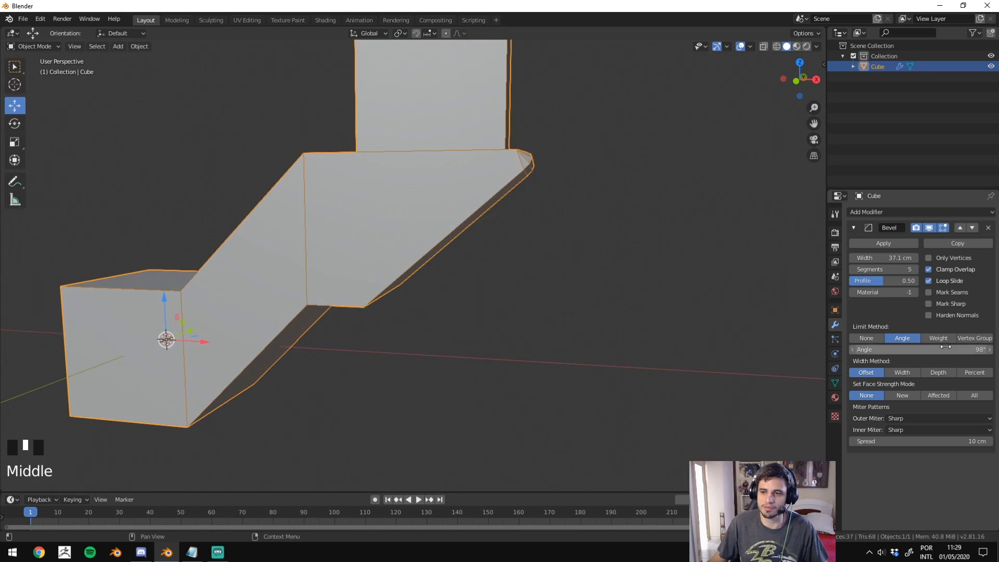
{"action": "left_click_drag", "start_coordinate": [945, 347], "coordinate": [926, 349]}
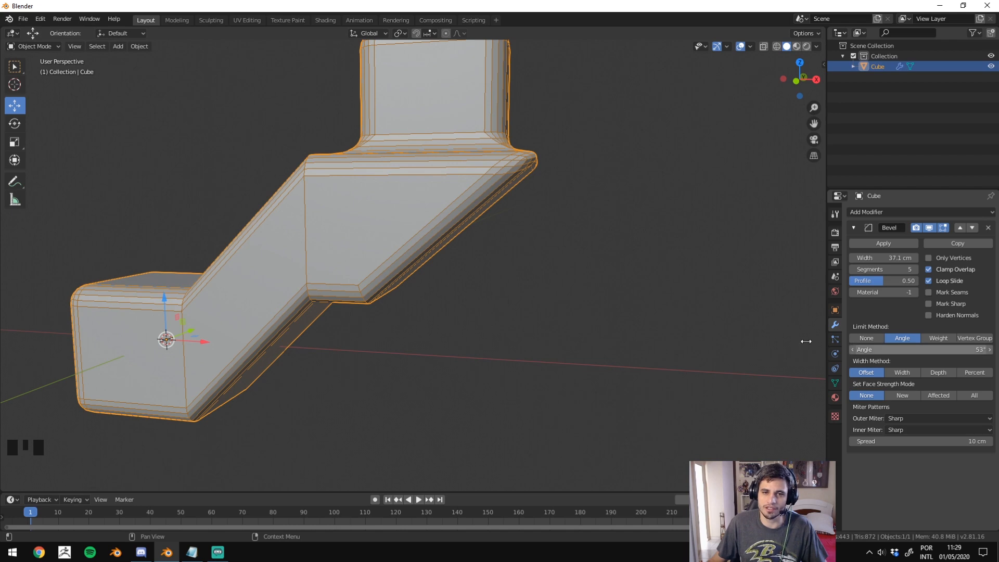
{"action": "middle_click_drag", "start_coordinate": [370, 220], "coordinate": [412, 223]}
{"action": "left_click_drag", "start_coordinate": [934, 349], "coordinate": [920, 349]}
{"action": "middle_click_drag", "start_coordinate": [536, 270], "coordinate": [397, 200]}
{"action": "middle_click_drag", "start_coordinate": [497, 223], "coordinate": [502, 301]}
{"action": "scroll", "coordinate": [502, 301], "scroll_direction": "down", "scroll_amount": 3}
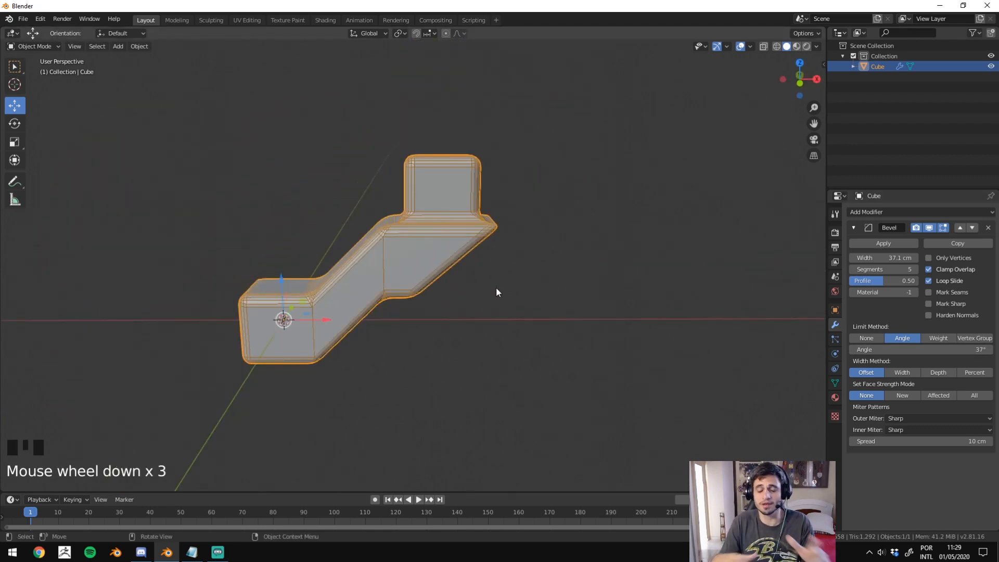
{"action": "key", "text": "Tab"}
{"action": "key", "text": "Tab"}
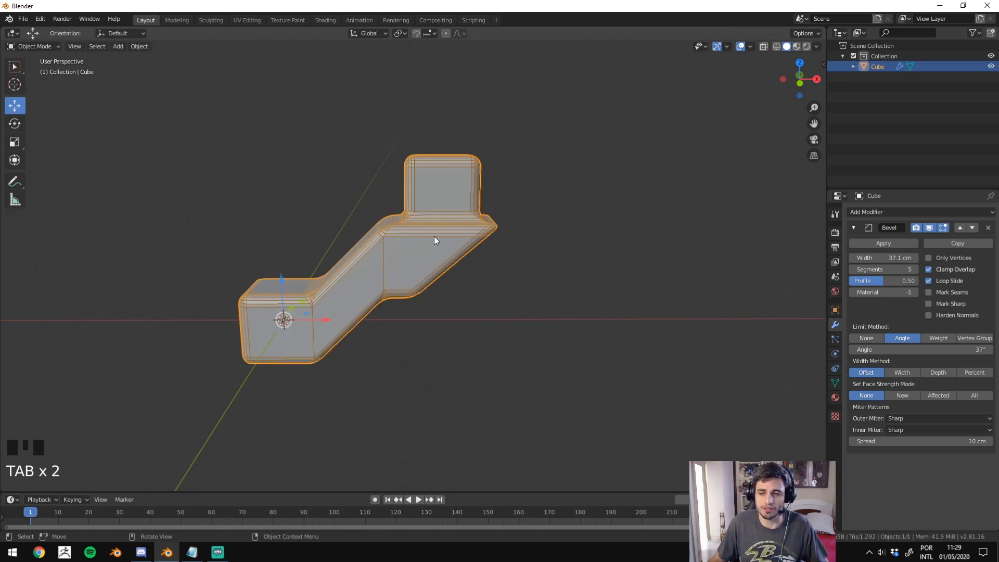
In Edit Mode, extrude the side face of the sloped section outward, and extrude the upper face of that new block upward.
{"action": "middle_click_drag", "start_coordinate": [413, 245], "coordinate": [510, 312]}
{"action": "key", "text": "Tab"}
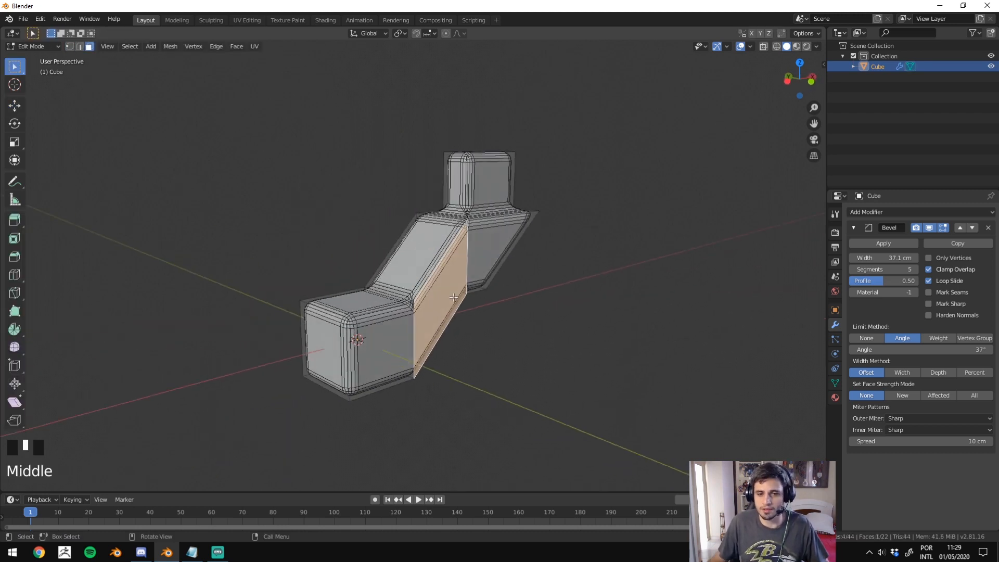
{"action": "key", "text": "e"}
{"action": "left_click", "coordinate": [585, 349]}
{"action": "left_click", "coordinate": [464, 270]}
{"action": "key", "text": "e"}
{"action": "left_click", "coordinate": [500, 195]}
Scale down the extruded upper face, move it toward the slope, and return to Object Mode.
{"action": "middle_click_drag", "start_coordinate": [536, 201], "coordinate": [488, 167]}
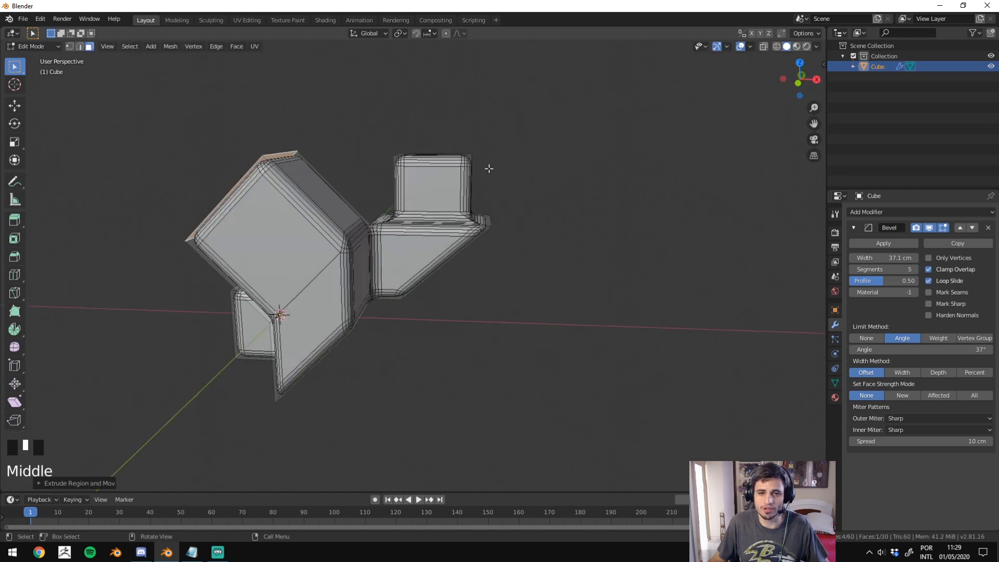
{"action": "key", "text": "s"}
{"action": "left_click", "coordinate": [344, 202]}
{"action": "key", "text": "g"}
{"action": "left_click", "coordinate": [389, 297]}
{"action": "key", "text": "Tab"}
Set the Bevel modifier's angle limit to 47° and compare the shape in Edit Mode and Object Mode.
{"action": "middle_click_drag", "start_coordinate": [421, 288], "coordinate": [544, 264]}
{"action": "mouse_move", "coordinate": [941, 352]}
{"action": "left_mouse_down"}
{"action": "mouse_move", "coordinate": [926, 352]}
{"action": "mouse_move", "coordinate": [941, 347]}
{"action": "left_mouse_up"}
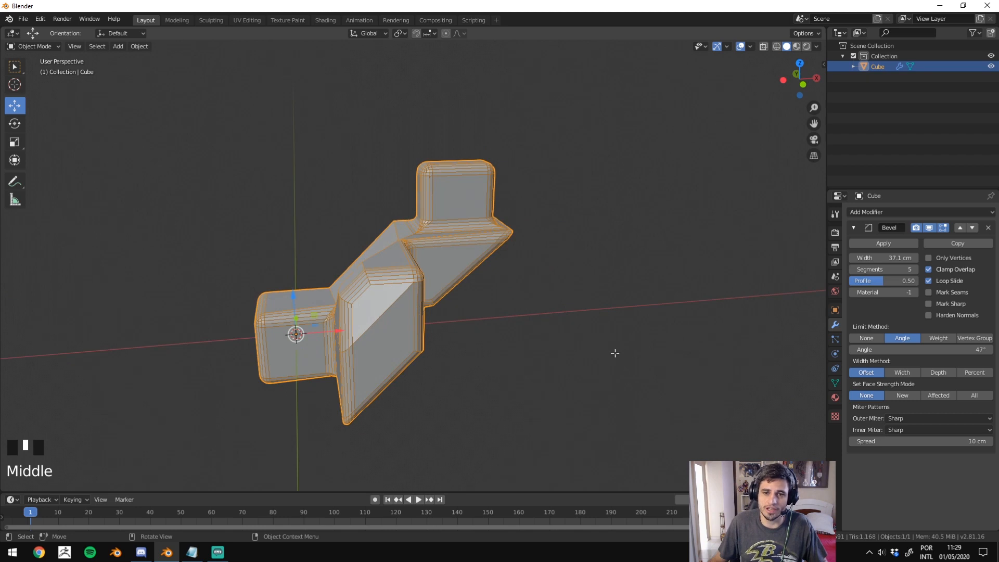
{"action": "key", "text": "Tab"}
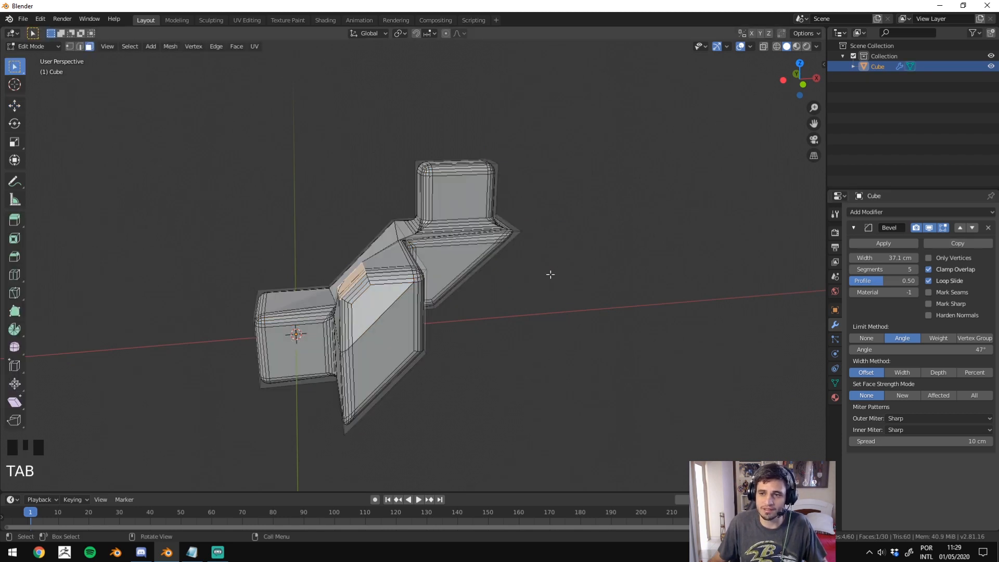
{"action": "key", "text": "Tab"}
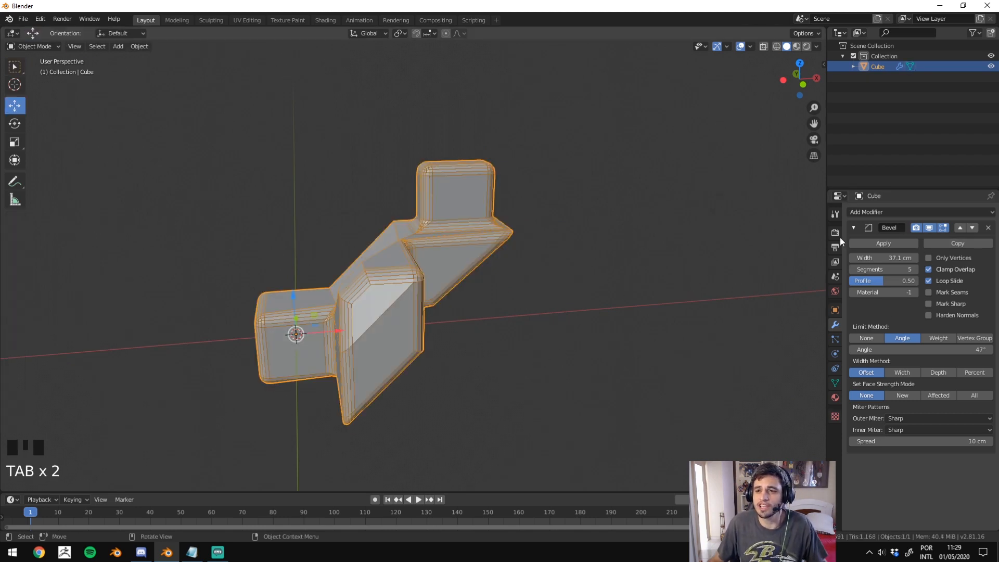
{"action": "key", "text": "Tab"}
{"action": "key", "text": "Tab"}
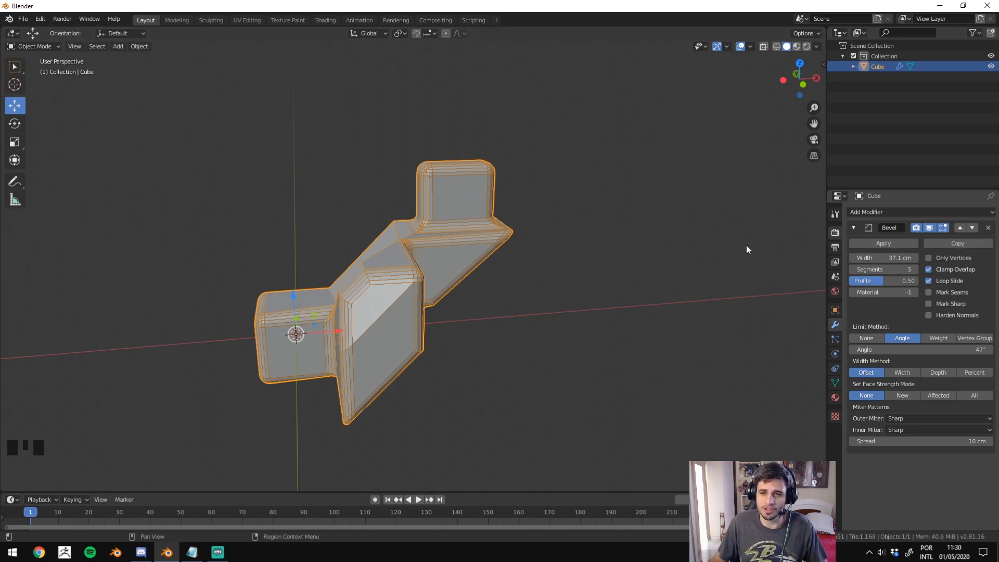
Toggle the Bevel modifier's Edit Mode display on and off in both modes, leaving it off in Edit Mode.
{"action": "double_click", "coordinate": [944, 228]}
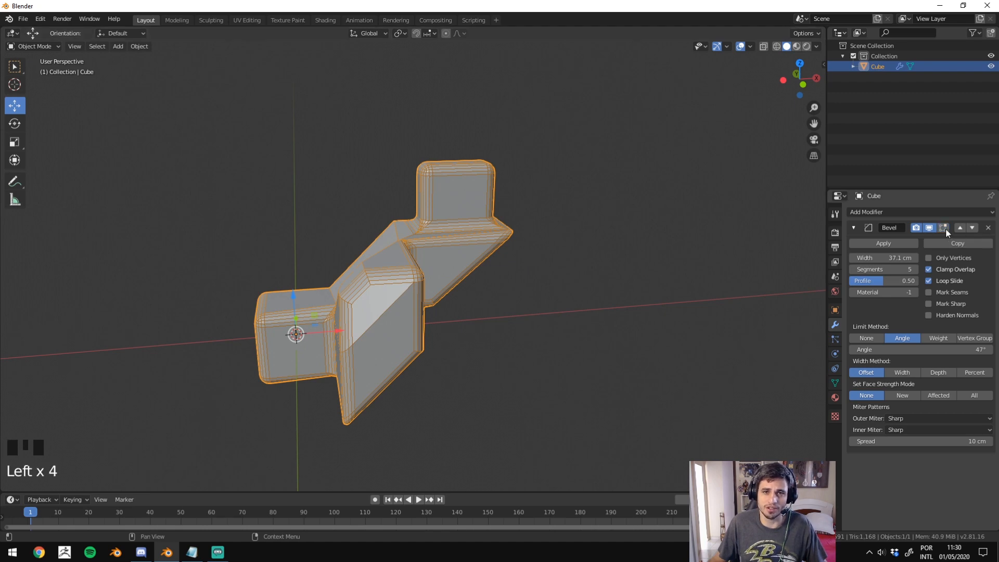
{"action": "left_click", "coordinate": [945, 228]}
{"action": "key", "text": "Tab"}
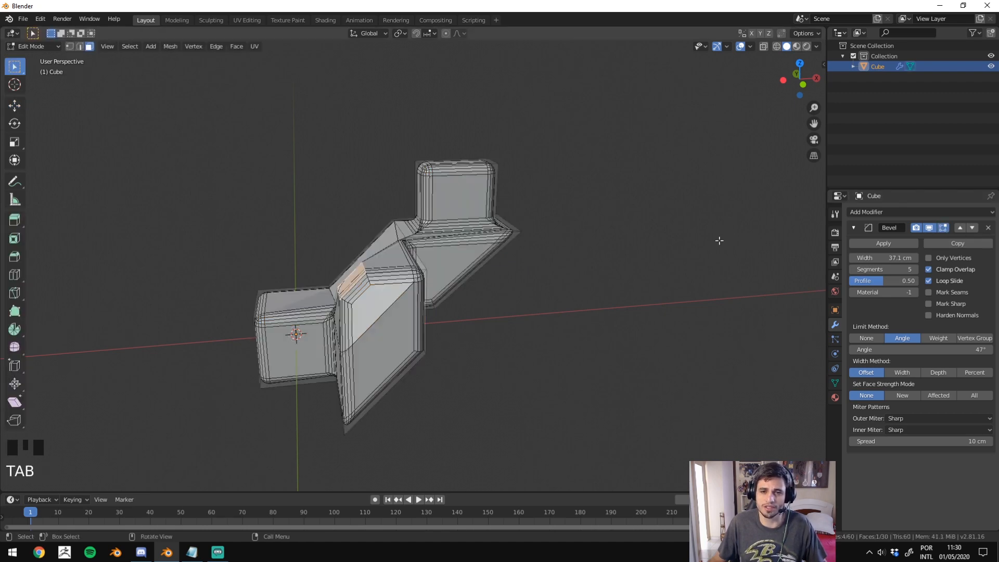
{"action": "left_click", "coordinate": [941, 227]}
{"action": "left_click", "coordinate": [942, 227]}
{"action": "left_click", "coordinate": [942, 226]}
{"action": "double_click", "coordinate": [942, 226]}
{"action": "double_click", "coordinate": [942, 226]}
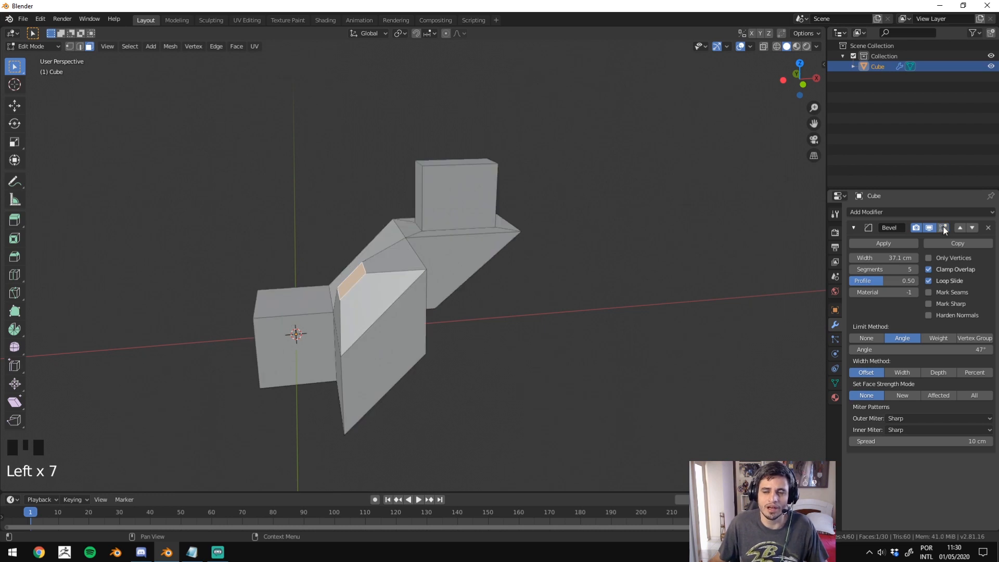
Toggle the Bevel modifier's Edit Mode display to compare the mesh with and without it, ending in Object Mode.
{"action": "left_click", "coordinate": [943, 227]}
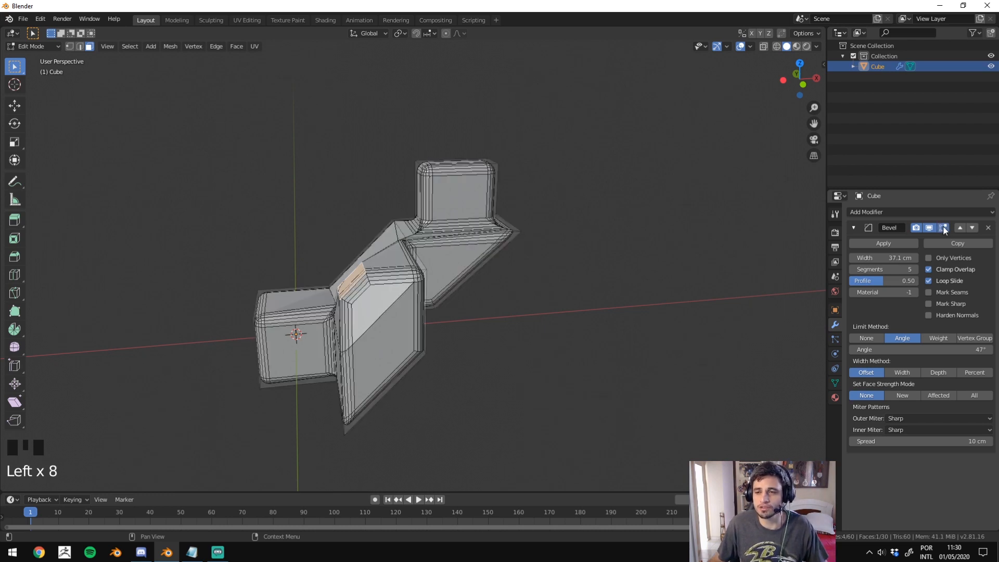
{"action": "left_click", "coordinate": [941, 227]}
{"action": "left_click", "coordinate": [942, 227]}
{"action": "left_click", "coordinate": [942, 227]}
{"action": "left_click", "coordinate": [942, 227]}
{"action": "key", "text": "Tab"}
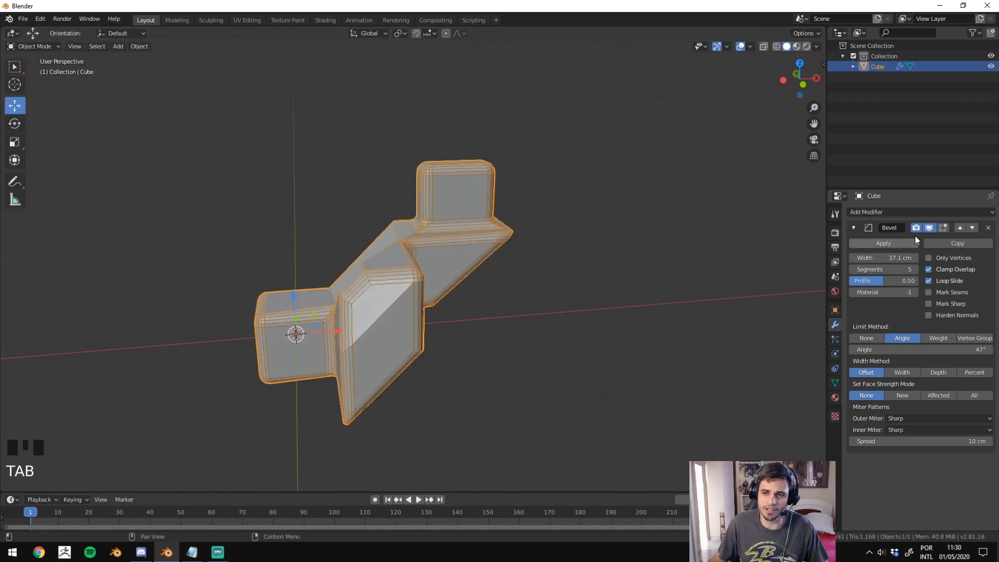
Toggle the Bevel modifier's viewport display repeatedly to compare the beveled and unbeveled model.
{"action": "left_click", "coordinate": [929, 228]}
{"action": "left_click", "coordinate": [930, 228]}
{"action": "left_click", "coordinate": [930, 228]}
{"action": "left_click", "coordinate": [930, 228]}
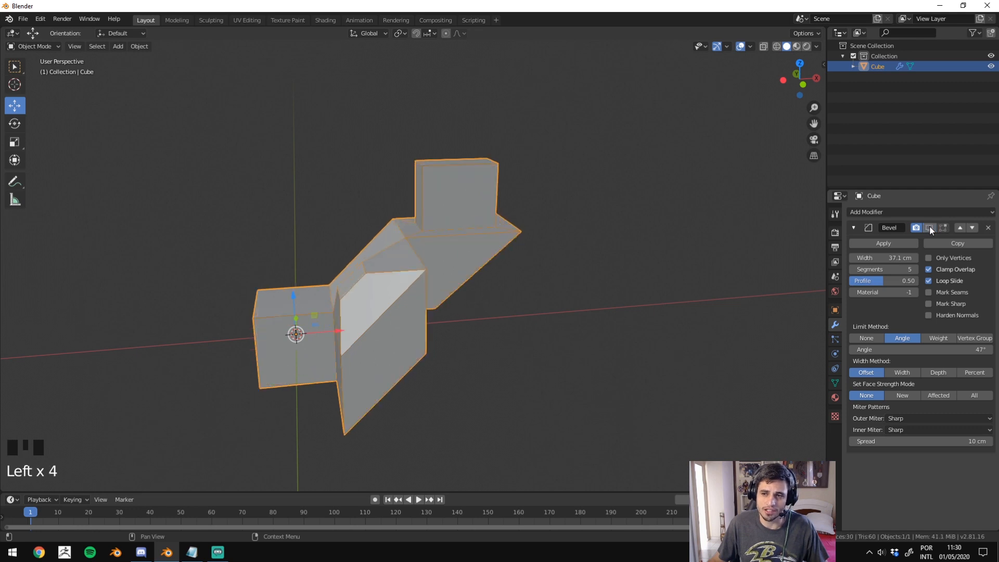
{"action": "left_click", "coordinate": [930, 228]}
{"action": "left_click", "coordinate": [930, 229]}
{"action": "left_click", "coordinate": [930, 228]}
{"action": "left_click", "coordinate": [930, 229]}
{"action": "left_click", "coordinate": [930, 229]}
{"action": "left_click", "coordinate": [930, 228]}
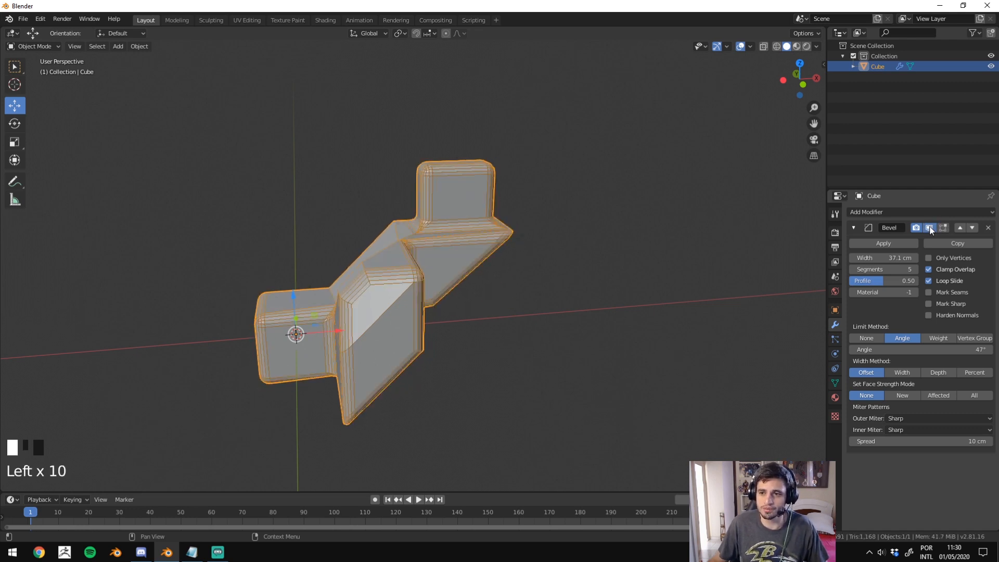
{"action": "left_click", "coordinate": [930, 229]}
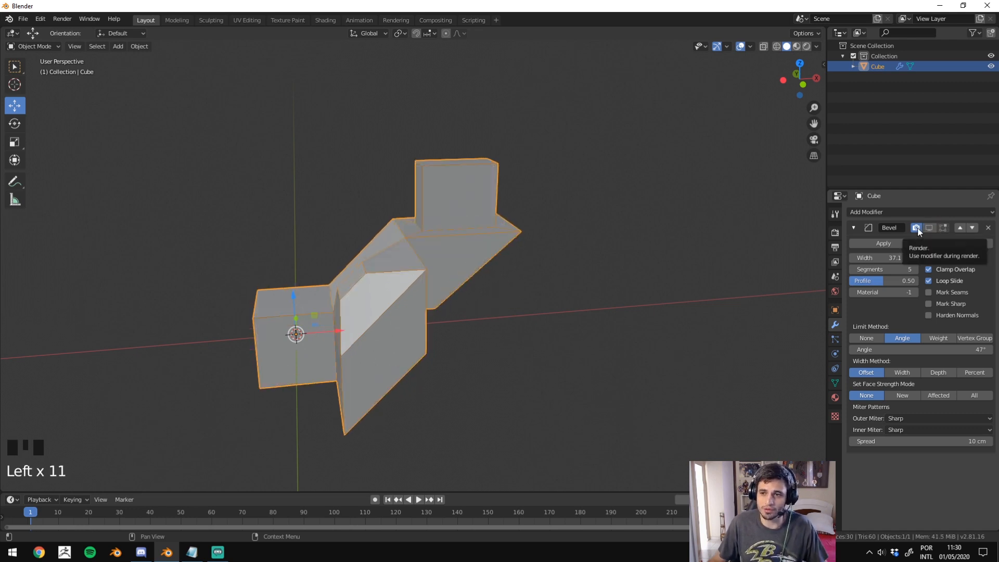
Try to render the scene with the Bevel hidden in the viewport, and turn its viewport display back on.
{"action": "key", "text": "F12"}
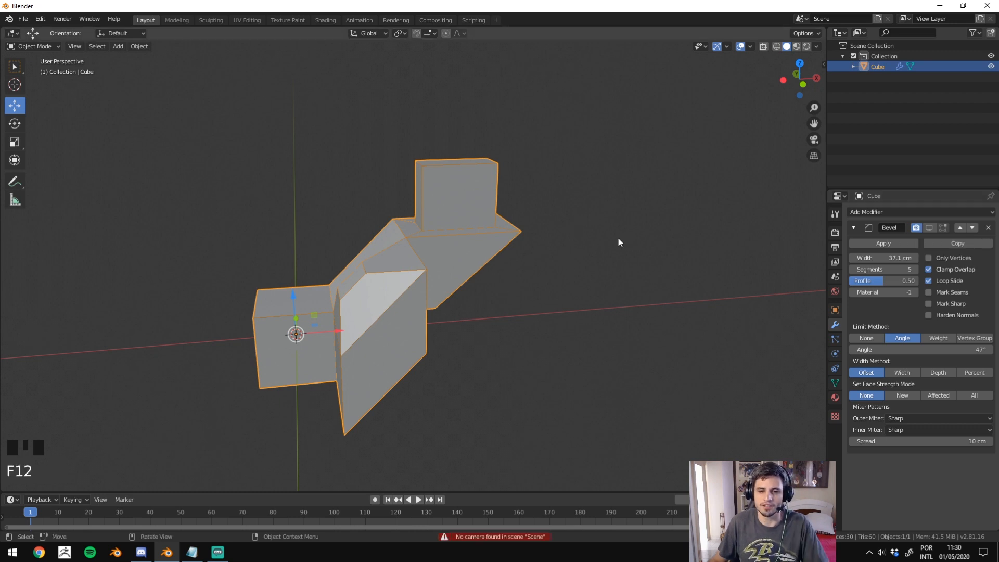
{"action": "left_click", "coordinate": [916, 227]}
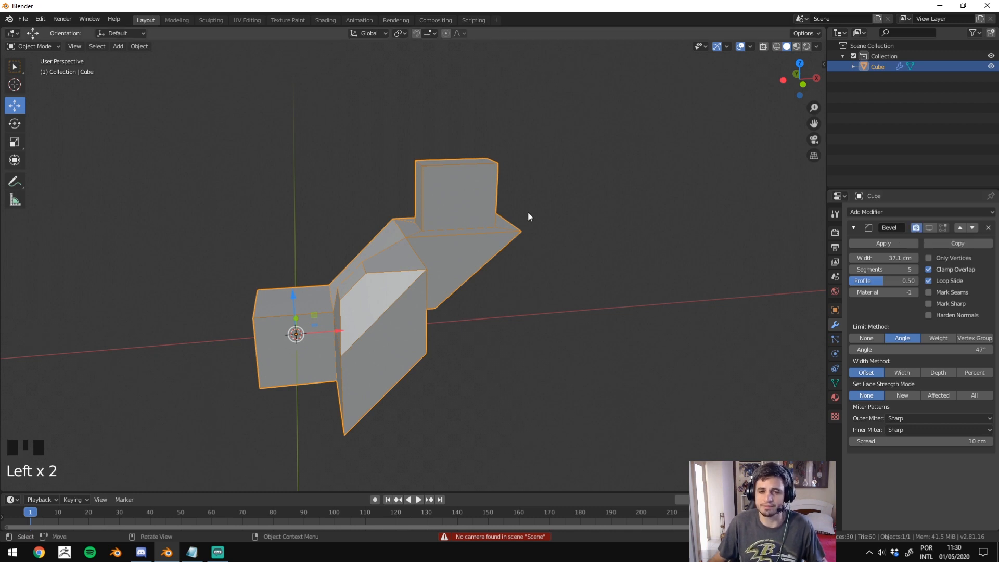
{"action": "middle_click_drag", "start_coordinate": [527, 214], "coordinate": [650, 214]}
{"action": "left_click", "coordinate": [928, 228]}
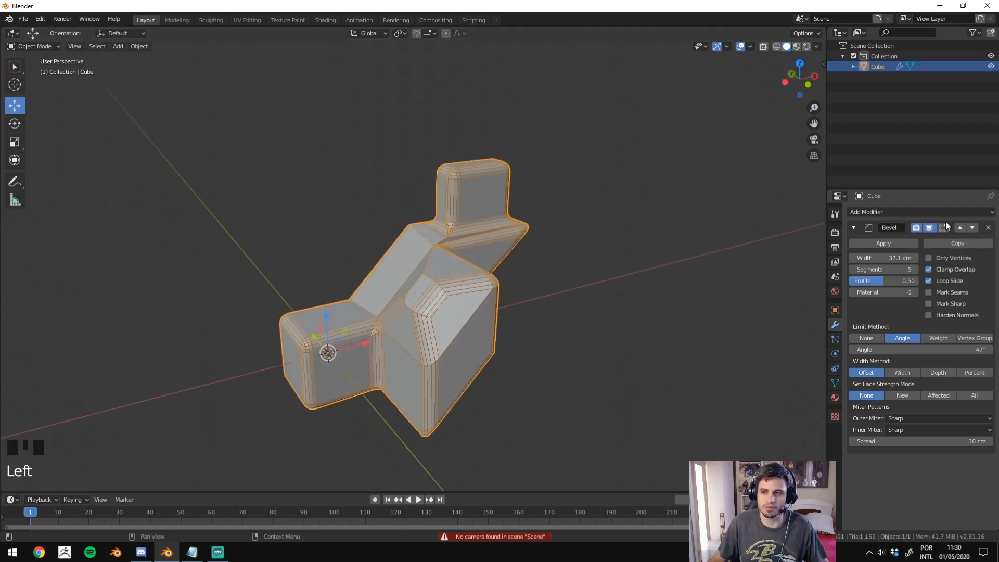
Select the four edges of the small face set into the sloped surface, using edge selection in Edit Mode.
{"action": "middle_click_drag", "start_coordinate": [472, 191], "coordinate": [430, 335]}
{"action": "key", "text": "Tab"}
{"action": "key", "text": "2"}
{"action": "scroll", "coordinate": [509, 319], "scroll_direction": "up", "scroll_amount": 2}
{"action": "left_click", "coordinate": [567, 292]}
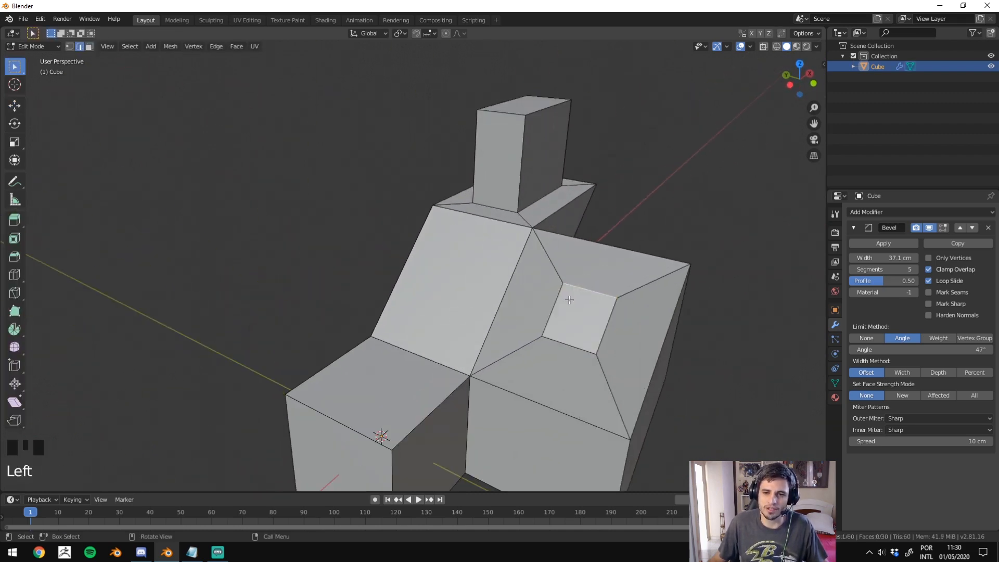
{"action": "left_click", "coordinate": [552, 317], "text": "shift"}
{"action": "left_click", "coordinate": [612, 320], "text": "shift"}
{"action": "left_click", "coordinate": [612, 320], "text": "shift"}
Add the four top edges of the tall upper block to the selection.
{"action": "middle_click_drag", "start_coordinate": [612, 320], "coordinate": [411, 256]}
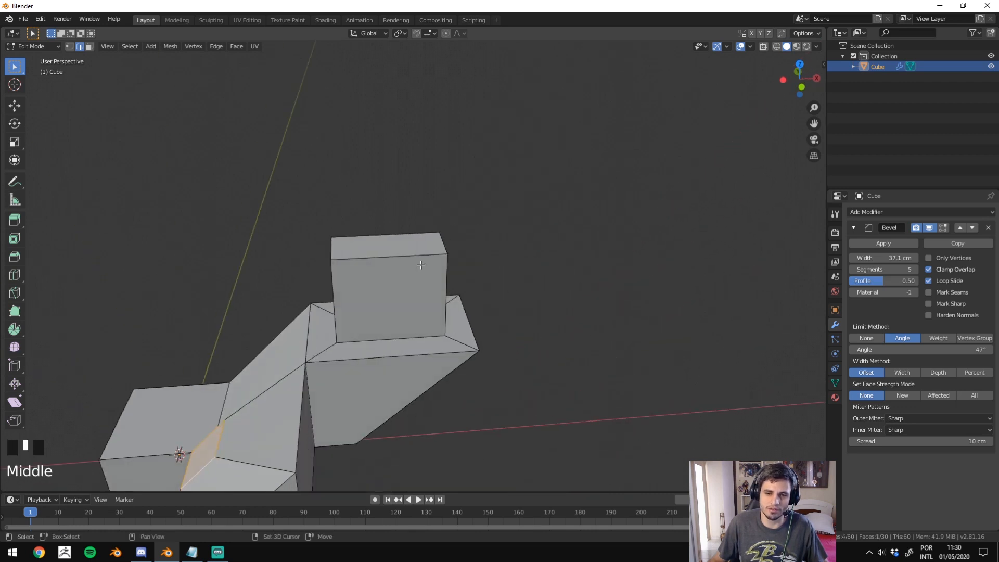
{"action": "left_click", "coordinate": [411, 256], "text": "shift"}
{"action": "left_click", "coordinate": [412, 236], "text": "shift"}
{"action": "left_click", "coordinate": [338, 246], "text": "shift"}
{"action": "middle_click_drag", "start_coordinate": [338, 246], "coordinate": [516, 289]}
Set the selected edges' mean bevel weight to 1.00 and clear the selection.
{"action": "key", "text": "n"}
{"action": "scroll", "coordinate": [540, 205], "scroll_direction": "down", "scroll_amount": 2}
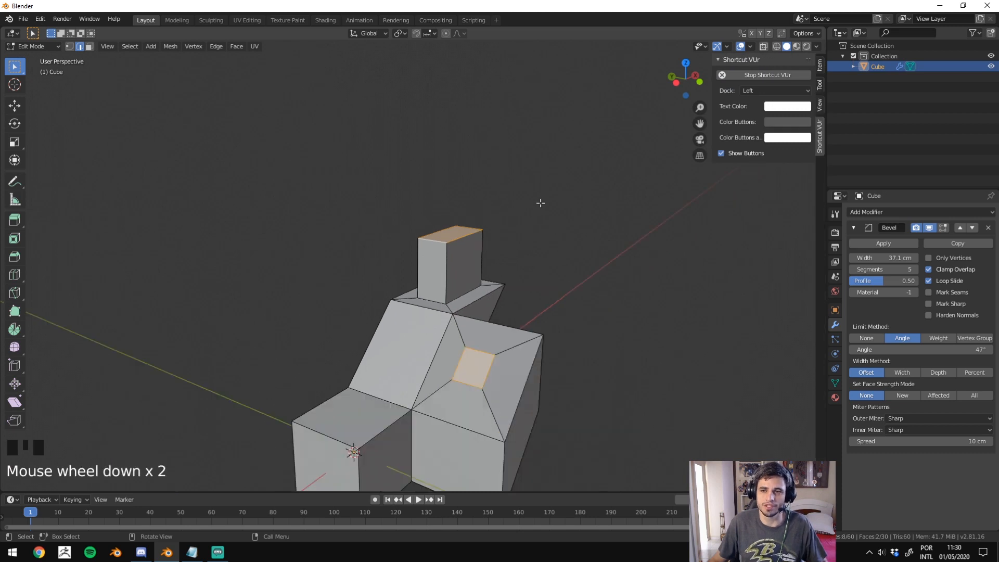
{"action": "left_click", "coordinate": [820, 64]}
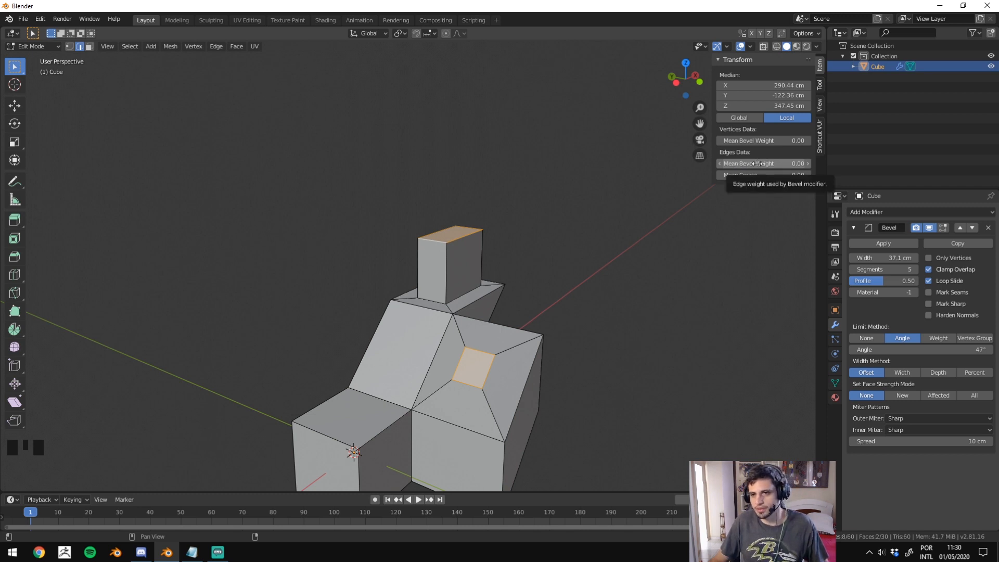
{"action": "left_click_drag", "start_coordinate": [757, 163], "coordinate": [791, 163]}
{"action": "middle_click_drag", "start_coordinate": [492, 211], "coordinate": [421, 229]}
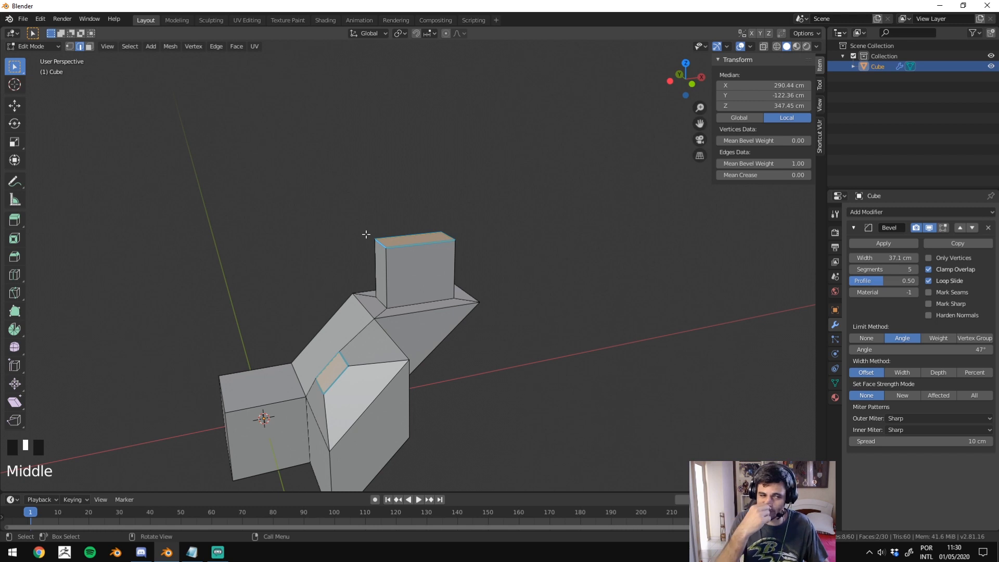
{"action": "middle_click_drag", "start_coordinate": [368, 232], "coordinate": [631, 270], "text": "shift"}
{"action": "scroll", "coordinate": [393, 210], "scroll_direction": "up", "scroll_amount": 5}
{"action": "scroll", "coordinate": [649, 279], "scroll_direction": "down", "scroll_amount": 5}
{"action": "left_click", "coordinate": [656, 224]}
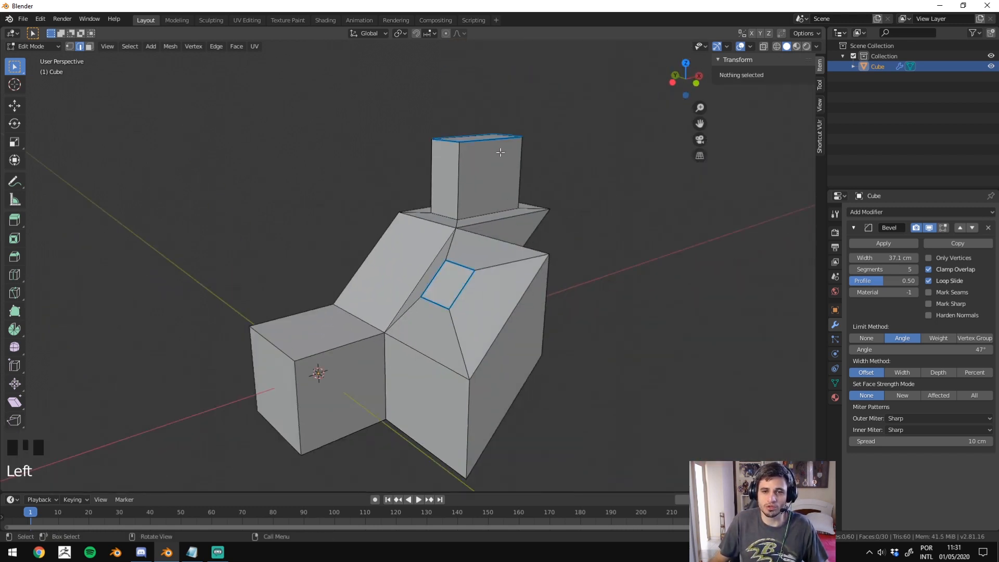
In Object Mode, limit the Bevel modifier by Weight and set its width to 17.1 cm.
{"action": "middle_click_drag", "start_coordinate": [468, 210], "coordinate": [516, 212]}
{"action": "key", "text": "Tab"}
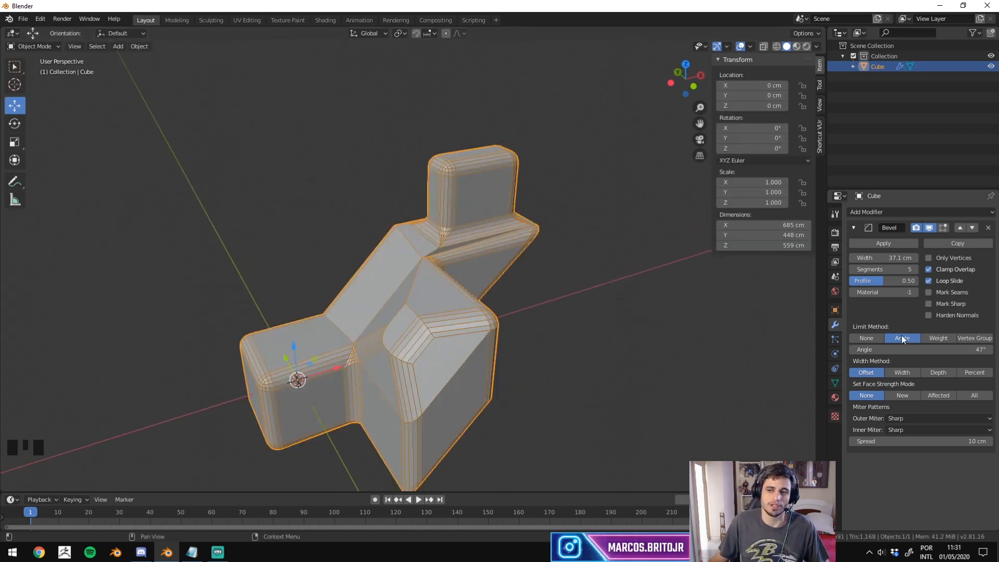
{"action": "left_click", "coordinate": [935, 338]}
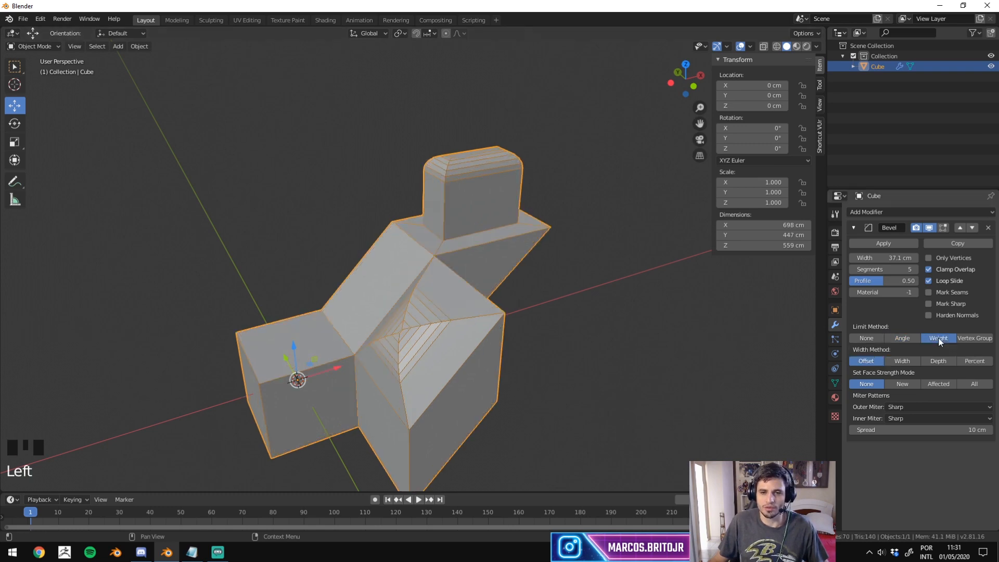
{"action": "left_click_drag", "start_coordinate": [893, 258], "coordinate": [875, 258]}
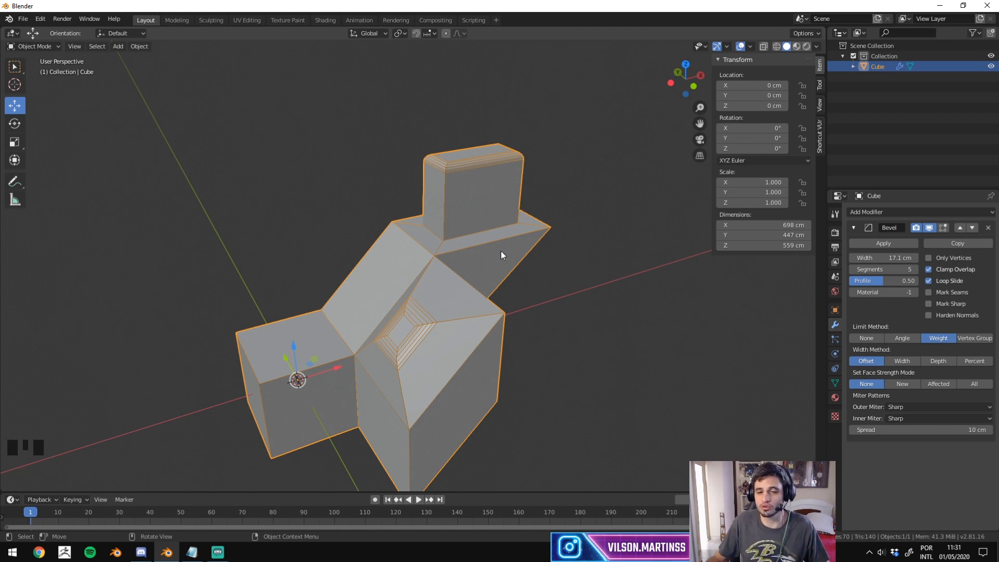
Give one top edge of the low block, the sloped face's outer edge and the ledge edges below the tall block a mean bevel weight of 1.00.
{"action": "key", "text": "Tab"}
{"action": "key", "text": "2"}
{"action": "left_click", "coordinate": [500, 348]}
{"action": "left_click", "coordinate": [479, 320], "text": "shift"}
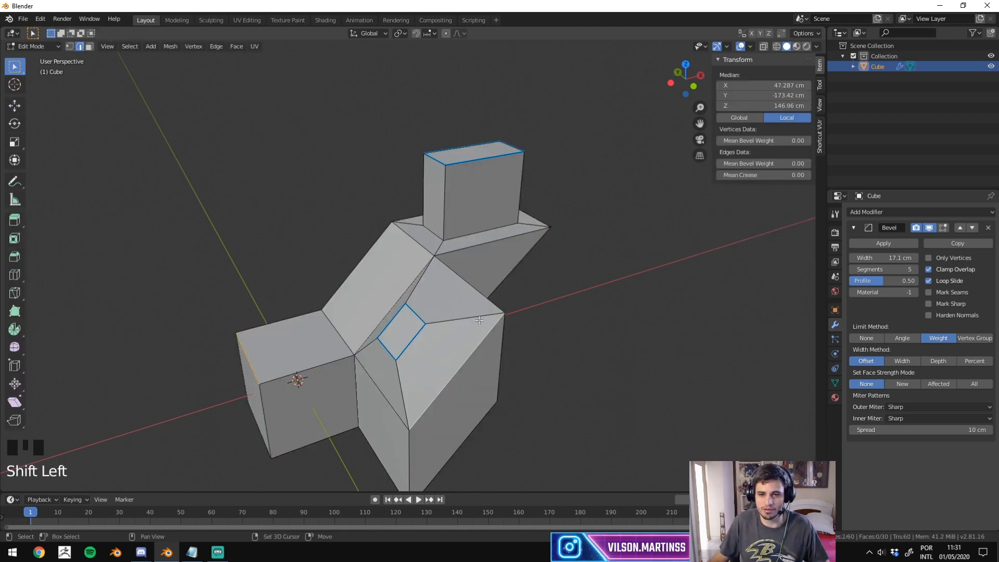
{"action": "left_click", "coordinate": [537, 221], "text": "shift"}
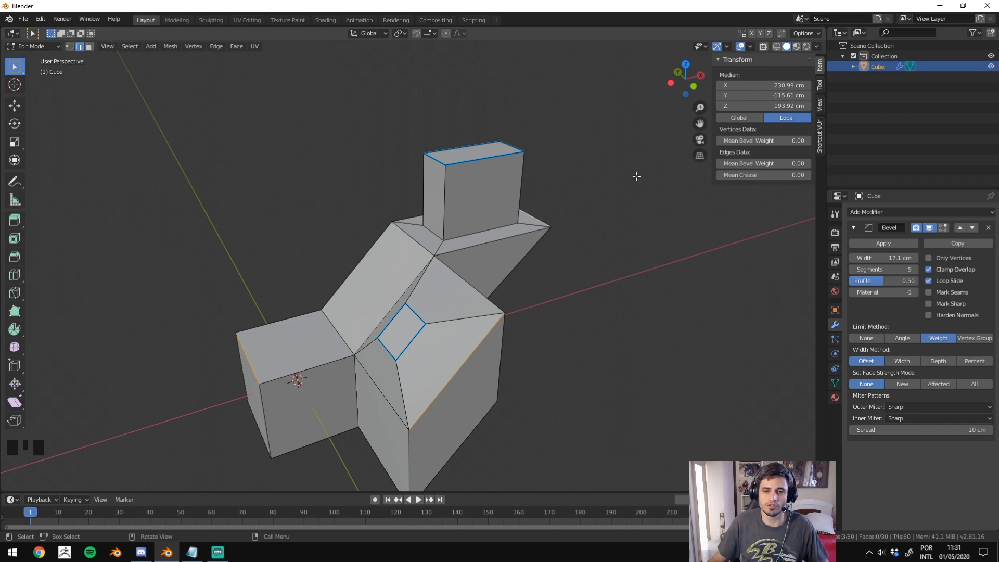
{"action": "left_click", "coordinate": [496, 239], "text": "shift"}
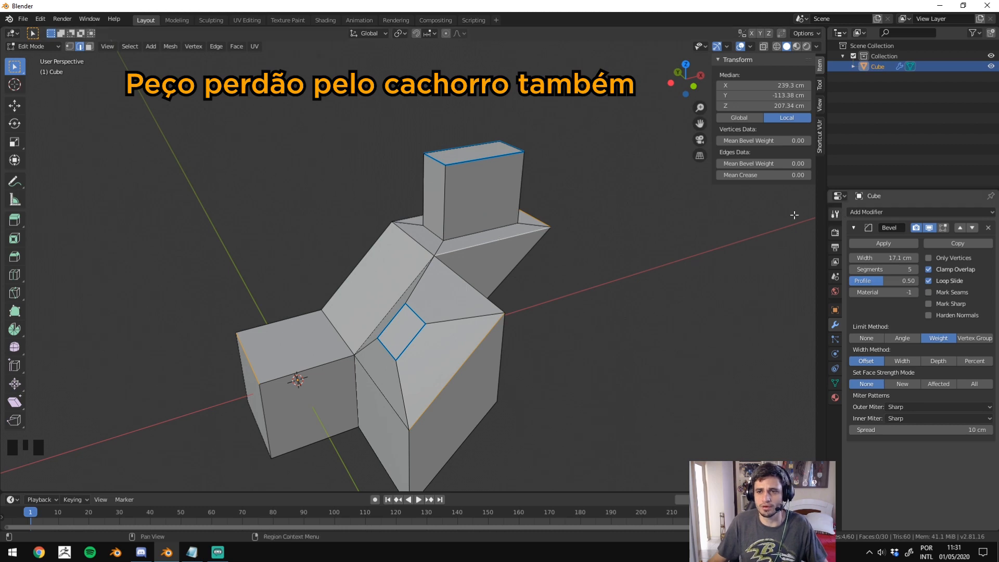
{"action": "left_click_drag", "start_coordinate": [770, 164], "coordinate": [700, 178]}
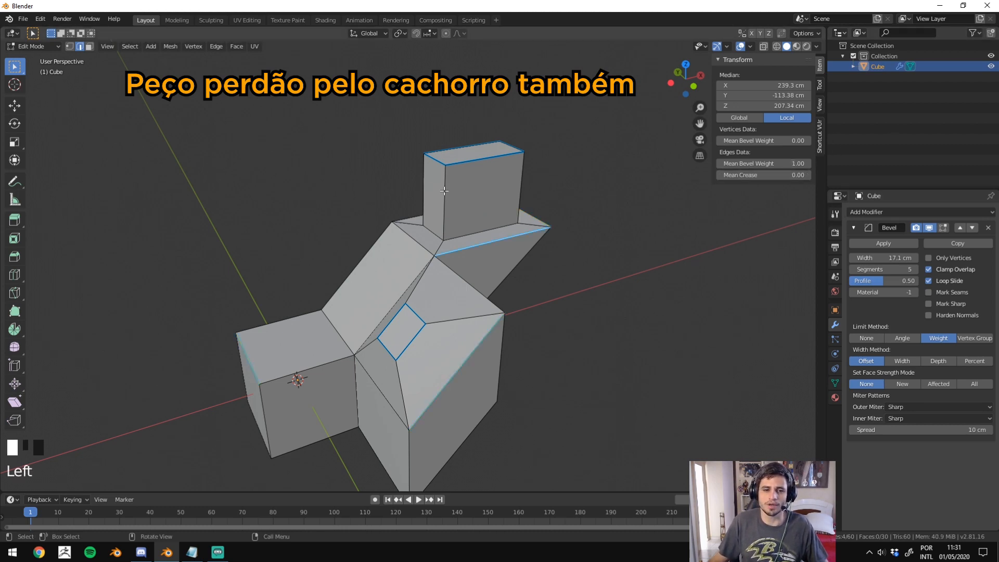
{"action": "key", "text": "Tab"}
{"action": "middle_click_drag", "start_coordinate": [510, 195], "coordinate": [576, 279]}
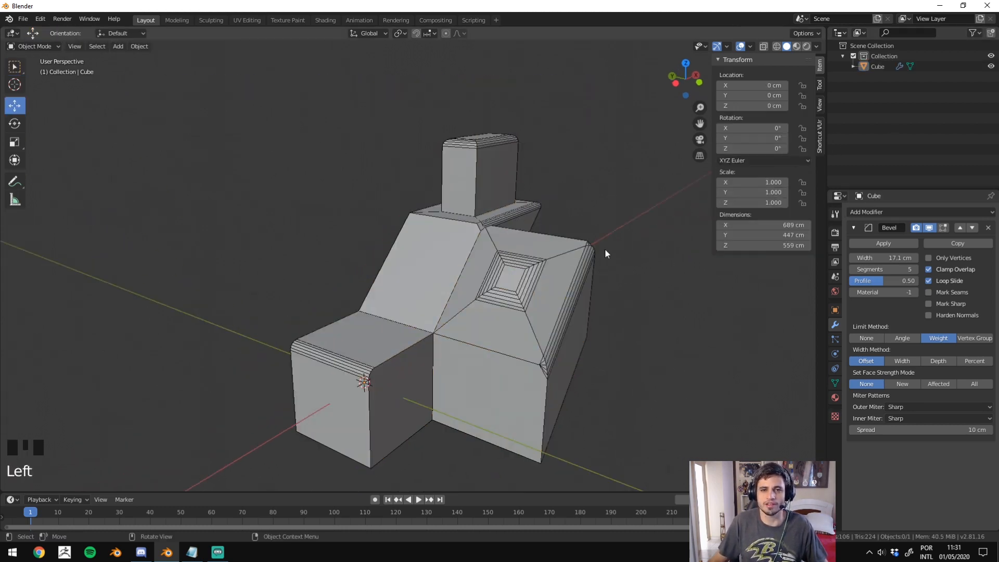
Try the Depth, Percent, Width and Offset width methods on the Bevel modifier to compare their shapes.
{"action": "middle_click_drag", "start_coordinate": [495, 217], "coordinate": [438, 320]}
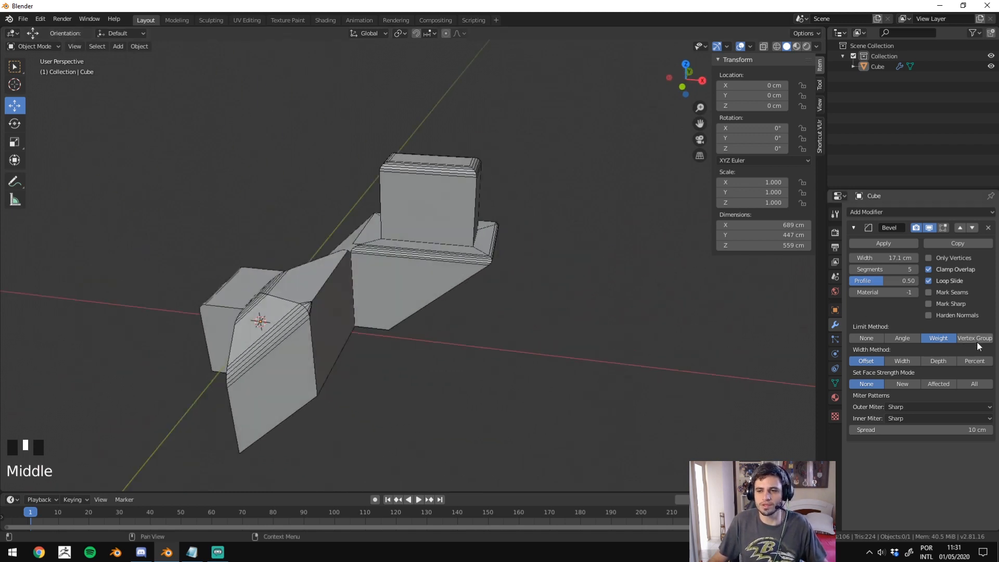
{"action": "middle_click_drag", "start_coordinate": [400, 274], "coordinate": [408, 277]}
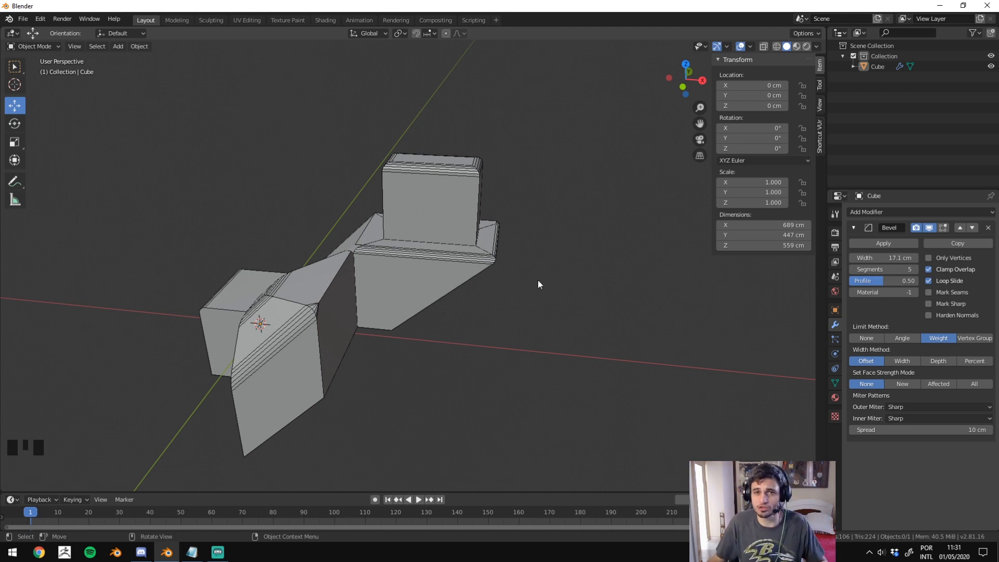
{"action": "middle_click_drag", "start_coordinate": [469, 263], "coordinate": [517, 241]}
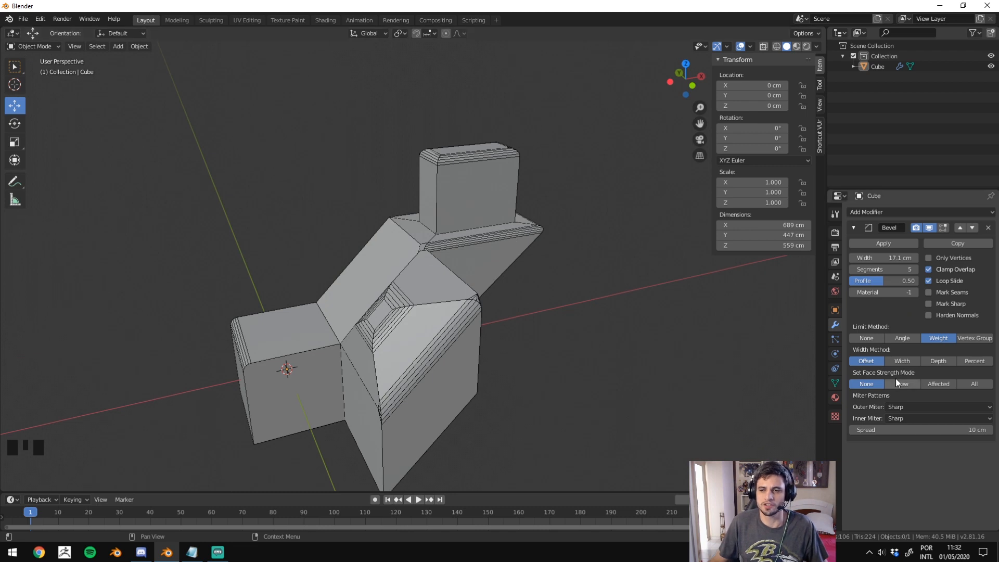
{"action": "left_click", "coordinate": [928, 360]}
{"action": "left_click", "coordinate": [974, 362]}
{"action": "left_click", "coordinate": [929, 363]}
{"action": "left_click", "coordinate": [929, 362]}
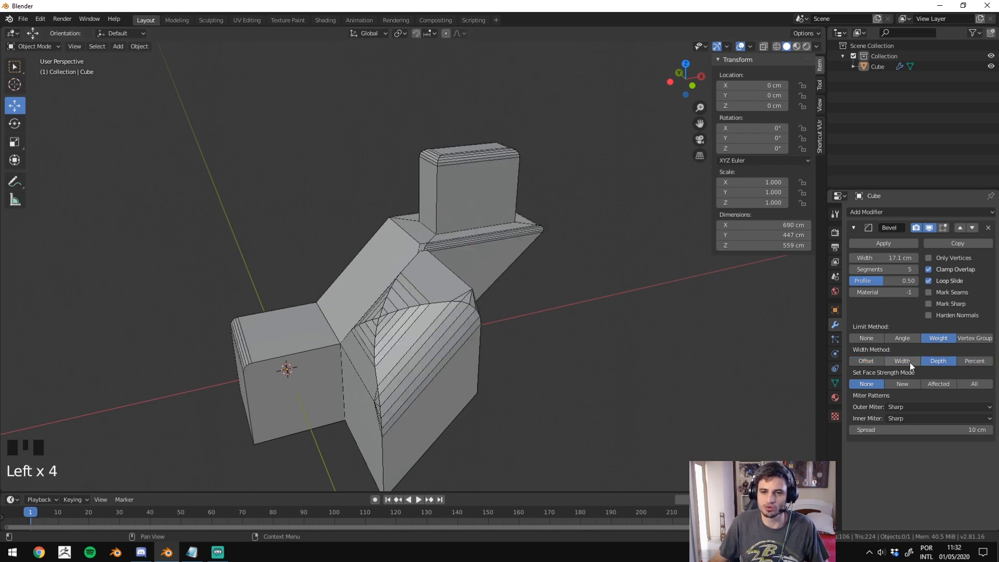
{"action": "left_click", "coordinate": [909, 362]}
{"action": "left_click", "coordinate": [879, 362]}
{"action": "left_click", "coordinate": [938, 361]}
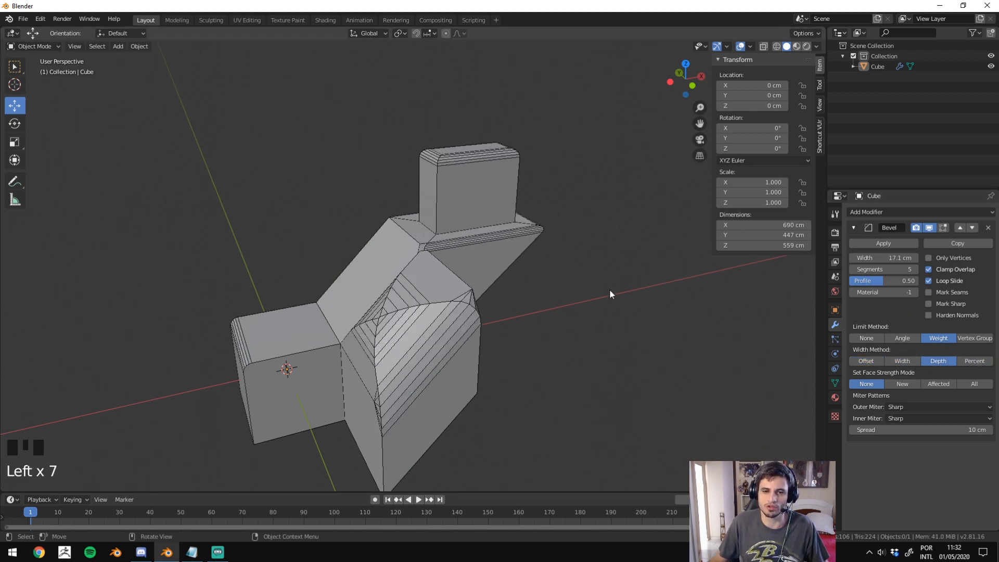
{"action": "middle_click_drag", "start_coordinate": [610, 294], "coordinate": [658, 241]}
{"action": "scroll", "coordinate": [614, 264], "scroll_direction": "up", "scroll_amount": 2}
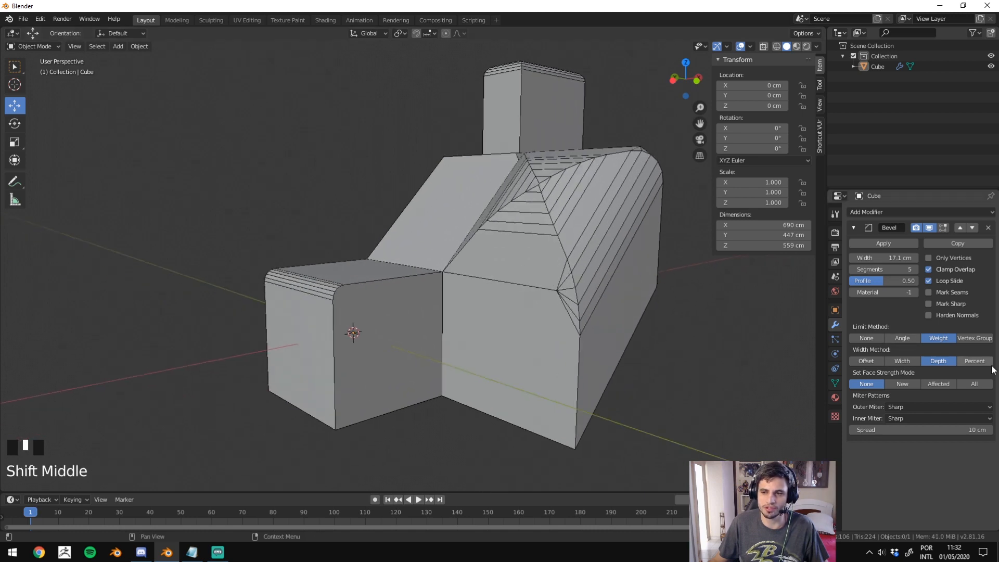
Set the Bevel's width method to Percent, with a higher width percentage and Clamp Overlap disabled.
{"action": "left_click", "coordinate": [974, 361]}
{"action": "middle_click_drag", "start_coordinate": [791, 328], "coordinate": [813, 305]}
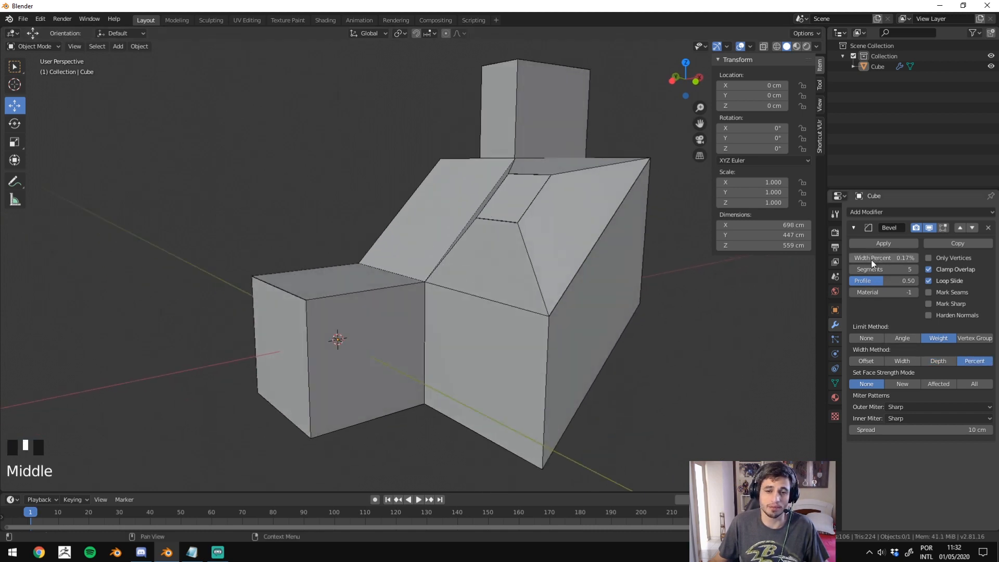
{"action": "left_click_drag", "start_coordinate": [871, 260], "coordinate": [898, 258]}
{"action": "left_click", "coordinate": [928, 269]}
{"action": "middle_click_drag", "start_coordinate": [756, 266], "coordinate": [671, 218]}
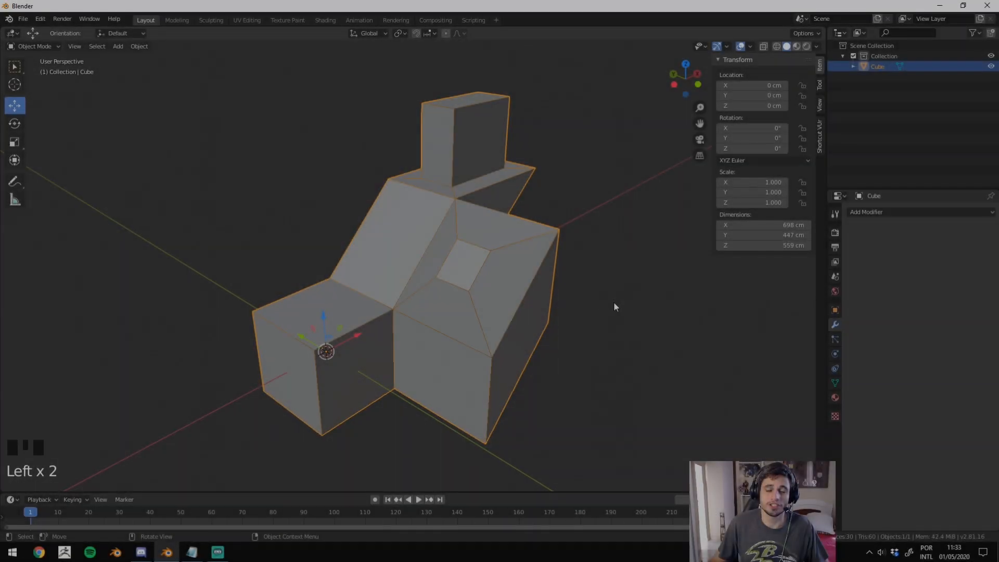
Add a Boolean modifier to the cube model and a cylinder mesh to the scene.
{"action": "left_click", "coordinate": [900, 213]}
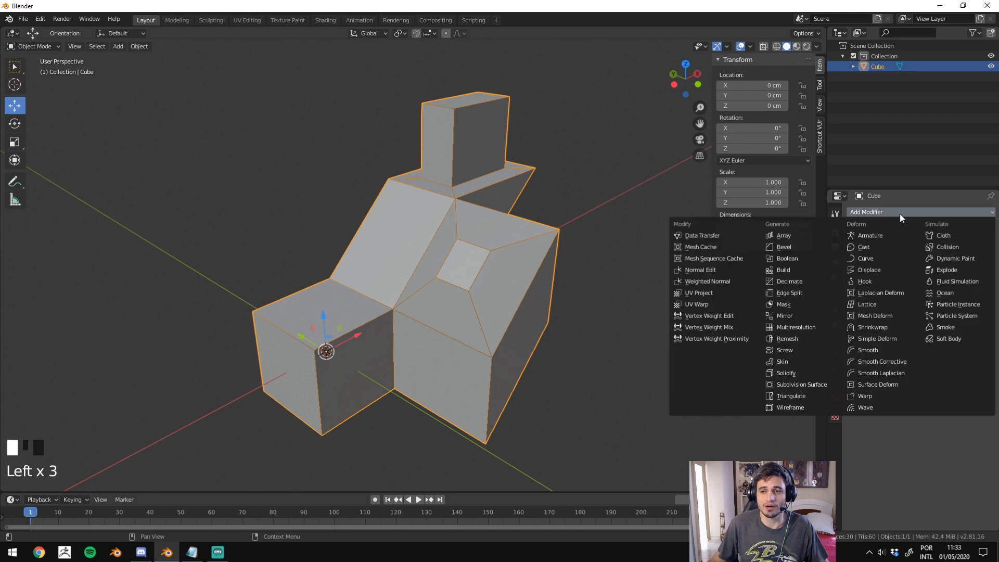
{"action": "left_click", "coordinate": [812, 258]}
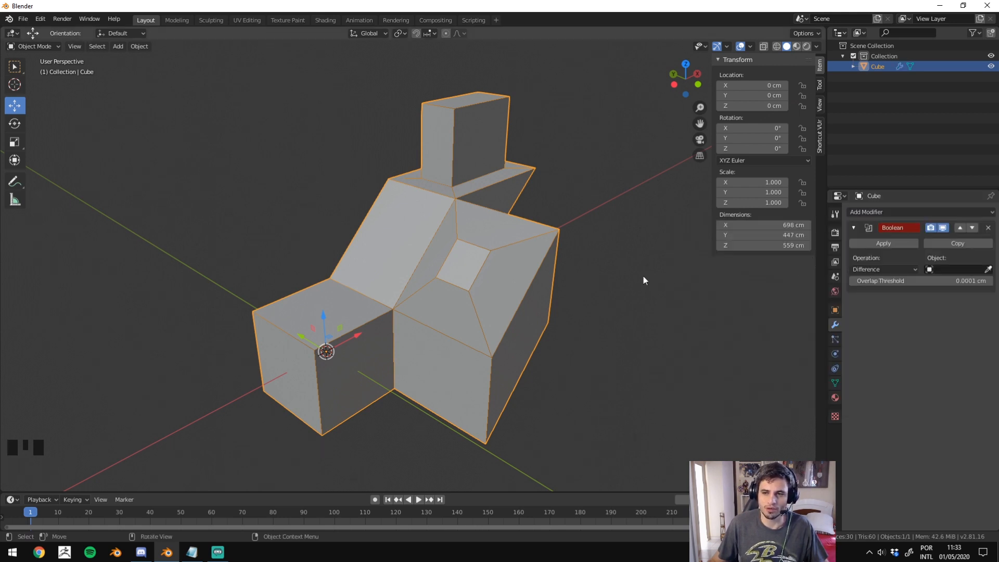
{"action": "key", "text": "shift+a"}
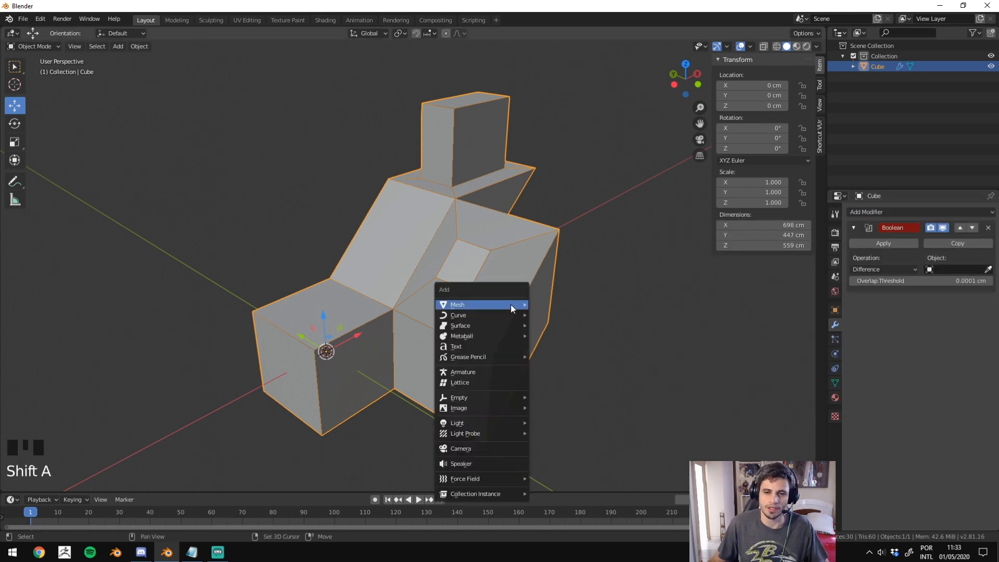
{"action": "mouse_move", "coordinate": [511, 304]}
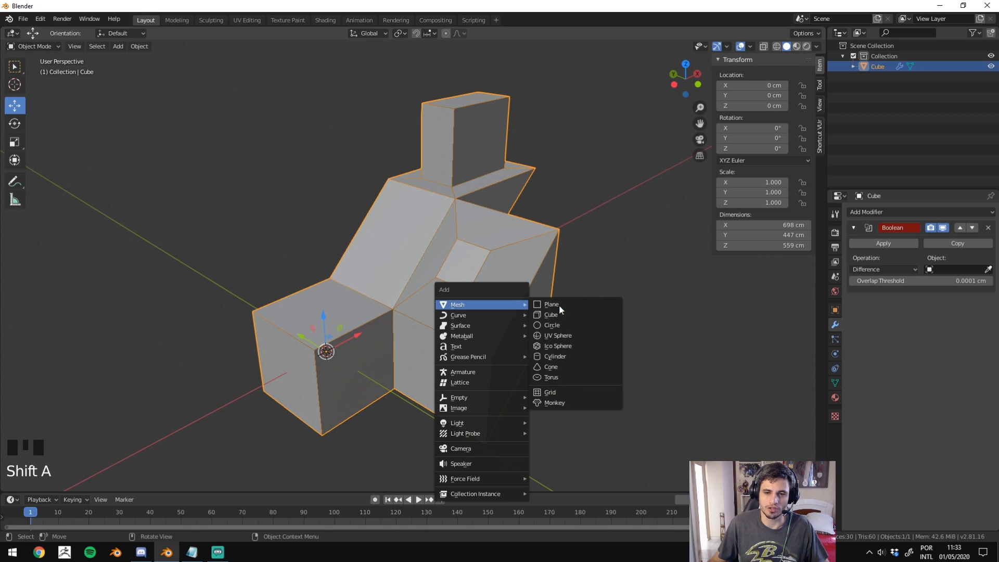
{"action": "left_click", "coordinate": [566, 357]}
Move the cylinder to about X -73, Y -51, Z 141 cm so it overlaps the top corner of the low block.
{"action": "left_click_drag", "start_coordinate": [325, 323], "coordinate": [323, 265]}
{"action": "scroll", "coordinate": [283, 288], "scroll_direction": "up", "scroll_amount": 2}
{"action": "middle_click_drag", "start_coordinate": [282, 288], "coordinate": [261, 300]}
{"action": "left_click_drag", "start_coordinate": [261, 300], "coordinate": [196, 320]}
{"action": "middle_click_drag", "start_coordinate": [196, 319], "coordinate": [498, 388]}
{"action": "left_click_drag", "start_coordinate": [478, 386], "coordinate": [442, 385]}
{"action": "middle_click_drag", "start_coordinate": [442, 385], "coordinate": [584, 368]}
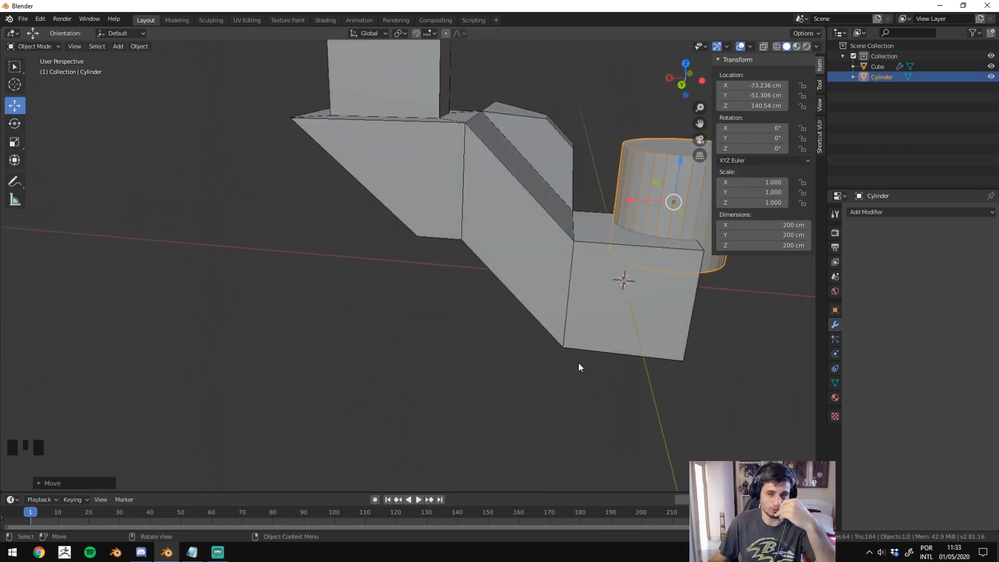
Lower the cylinder to about Z 121 cm so it sinks further into the low block's corner.
{"action": "middle_click_drag", "start_coordinate": [635, 306], "coordinate": [514, 359], "text": "shift"}
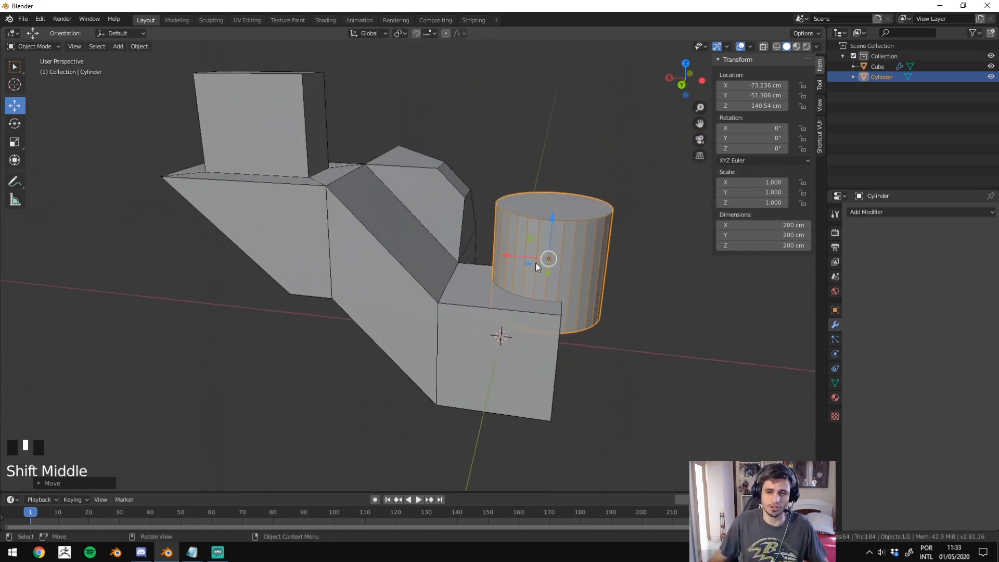
{"action": "scroll", "coordinate": [536, 263], "scroll_direction": "up", "scroll_amount": 2}
{"action": "middle_click_drag", "start_coordinate": [583, 264], "coordinate": [525, 285], "text": "shift"}
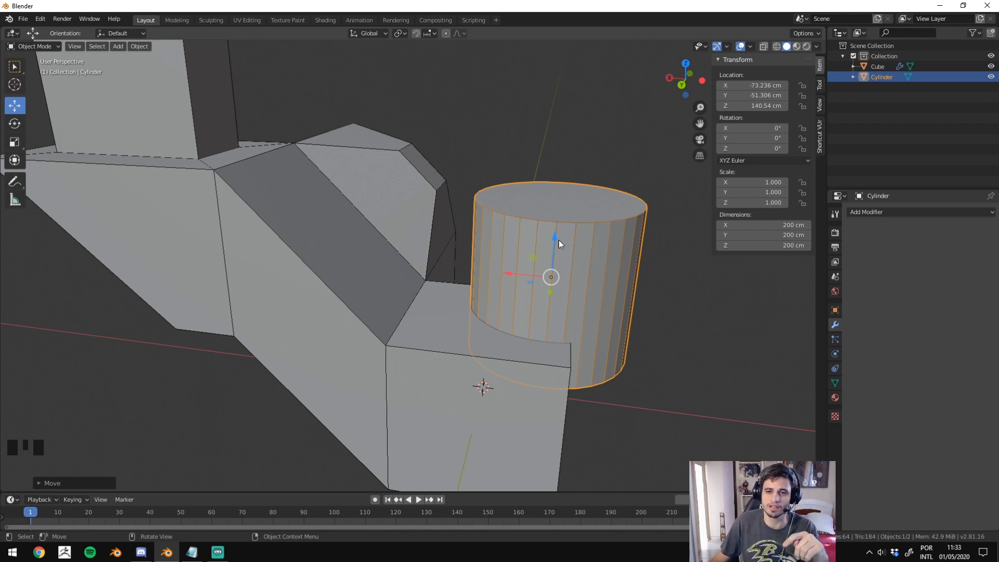
{"action": "left_click_drag", "start_coordinate": [554, 242], "coordinate": [530, 271]}
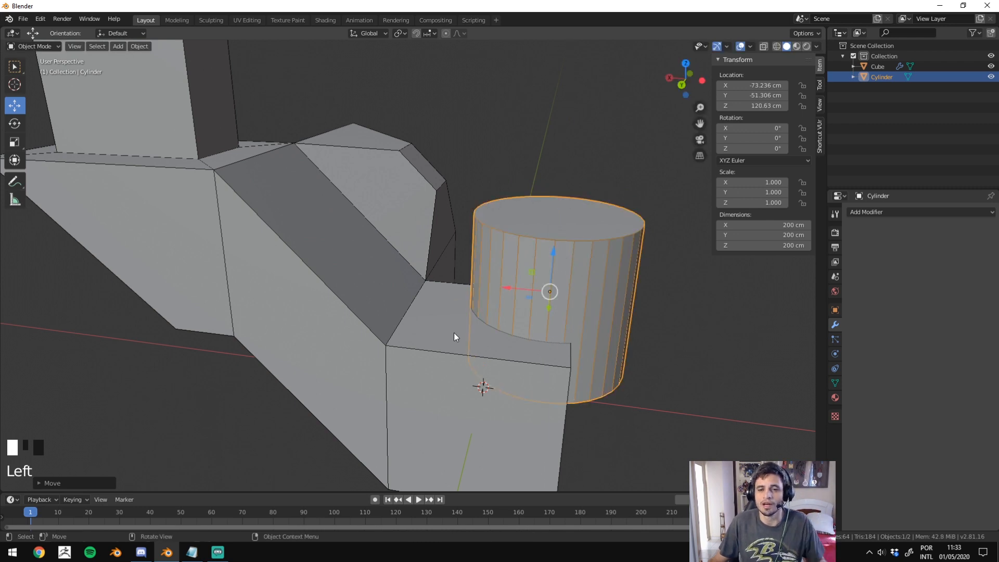
Assign the cylinder as the target object of the cube's Boolean modifier.
{"action": "left_click", "coordinate": [520, 376]}
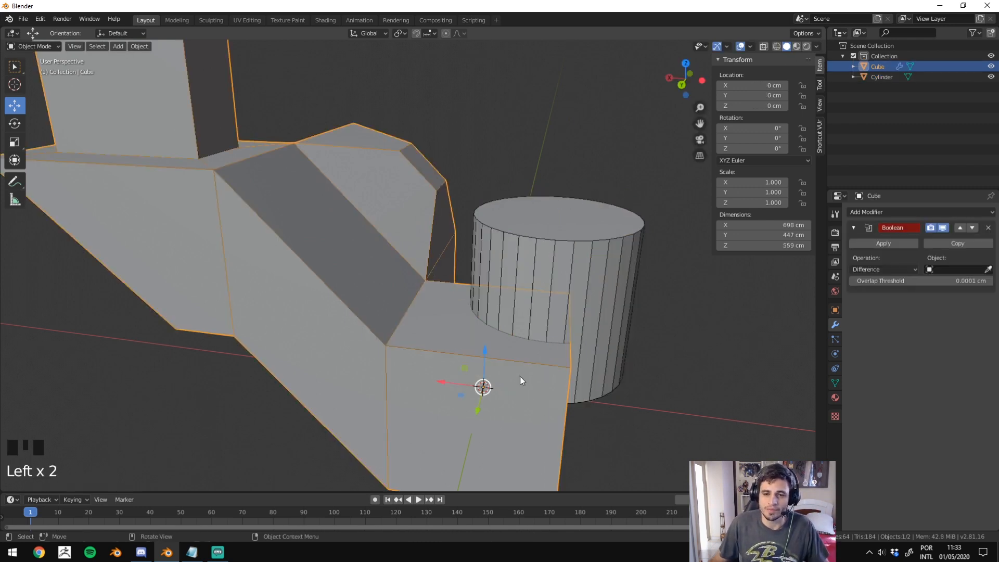
{"action": "left_click", "coordinate": [988, 269]}
{"action": "left_click", "coordinate": [573, 257]}
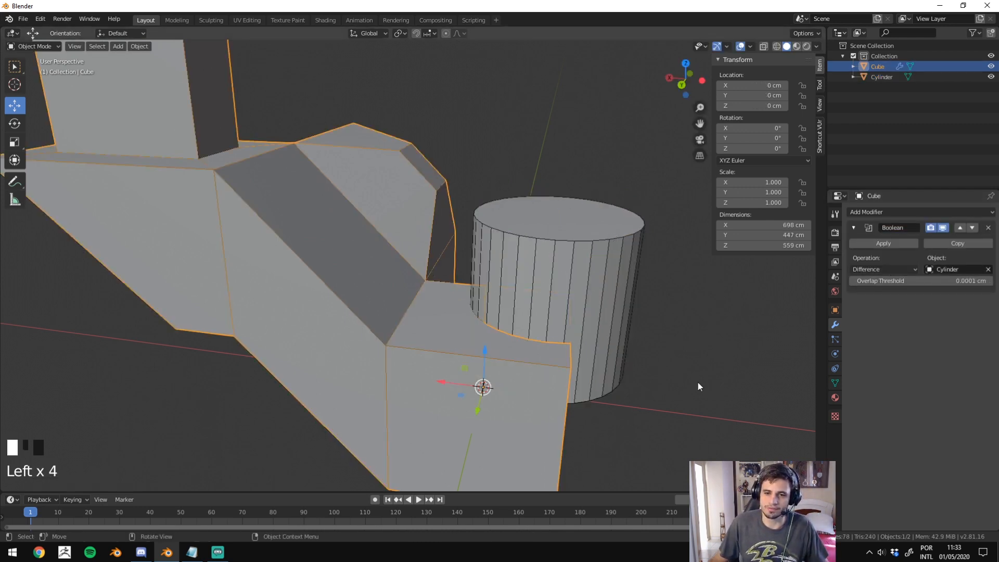
Set the cylinder's viewport display to Wire.
{"action": "left_click", "coordinate": [631, 313]}
{"action": "middle_click_drag", "start_coordinate": [630, 314], "coordinate": [471, 268]}
{"action": "middle_click_drag", "start_coordinate": [649, 329], "coordinate": [546, 326]}
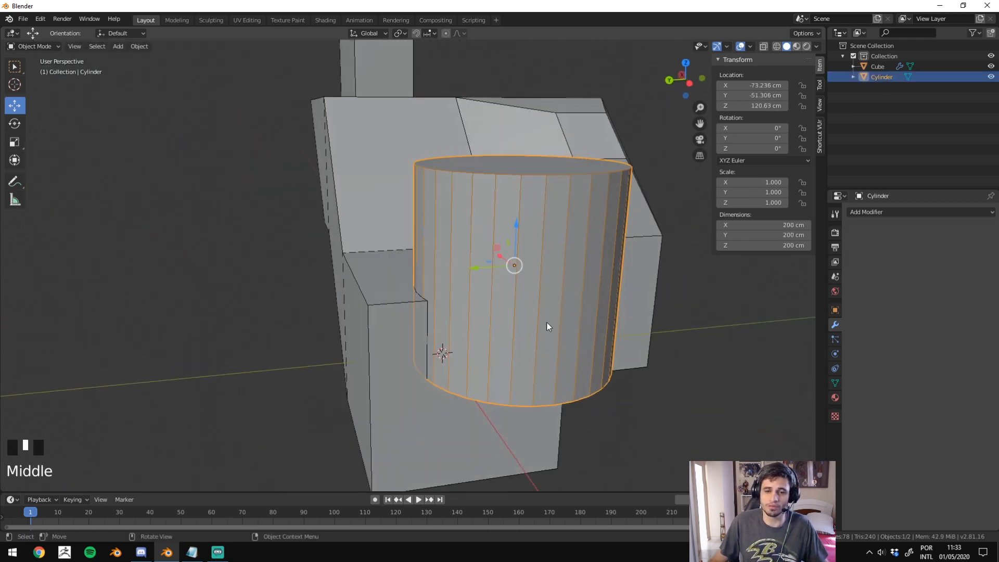
{"action": "left_click", "coordinate": [835, 313]}
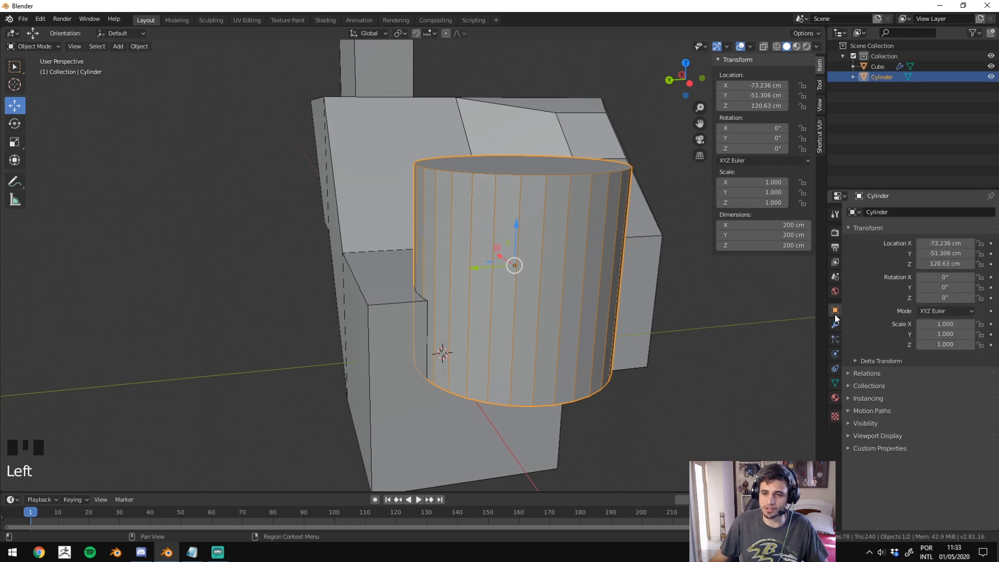
{"action": "left_click", "coordinate": [867, 435]}
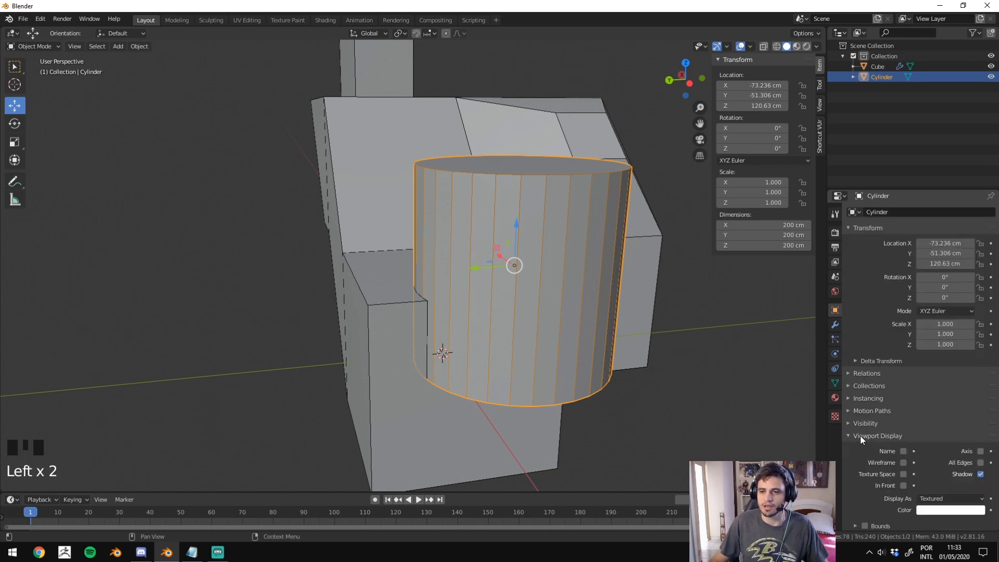
{"action": "left_click", "coordinate": [933, 499]}
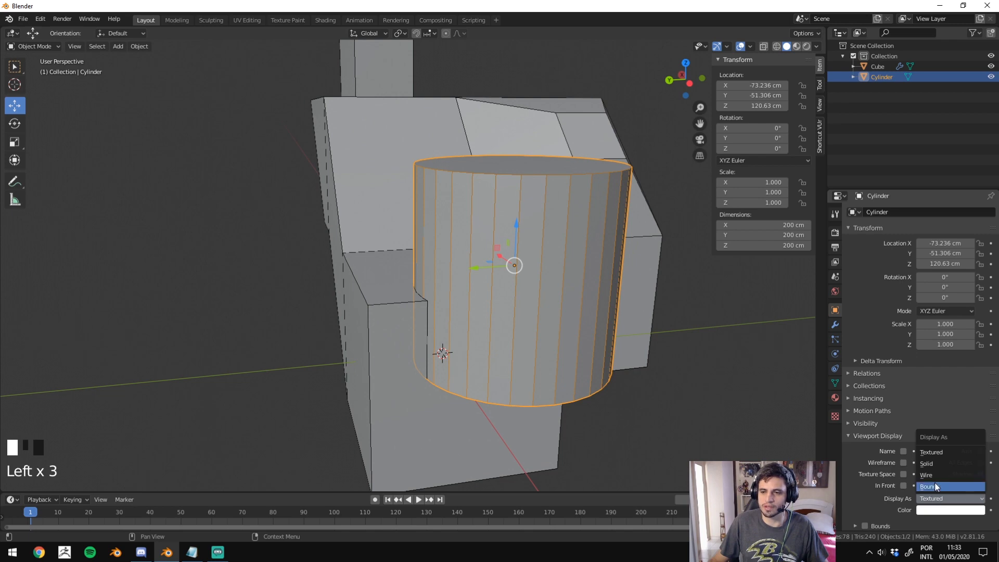
{"action": "left_click", "coordinate": [932, 475]}
Move the wireframe cylinder through the low block, leaving it at about X -42, Y -41, Z 104 cm.
{"action": "left_click", "coordinate": [663, 400]}
{"action": "middle_click_drag", "start_coordinate": [663, 400], "coordinate": [581, 411]}
{"action": "left_click", "coordinate": [414, 235]}
{"action": "middle_click_drag", "start_coordinate": [460, 257], "coordinate": [527, 341]}
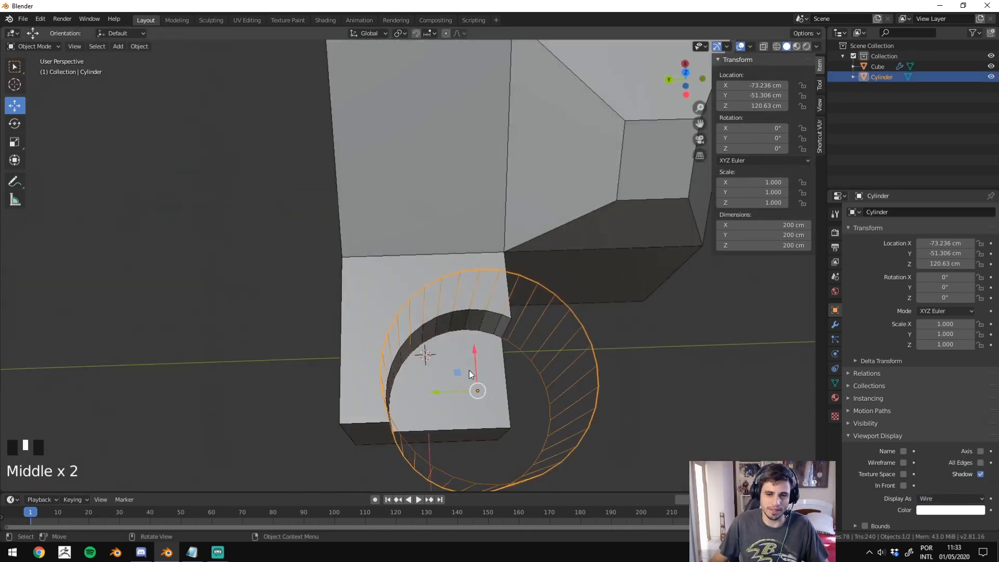
{"action": "left_click_drag", "start_coordinate": [469, 370], "coordinate": [551, 190]}
{"action": "middle_click_drag", "start_coordinate": [552, 190], "coordinate": [539, 247]}
{"action": "left_click_drag", "start_coordinate": [526, 263], "coordinate": [373, 312]}
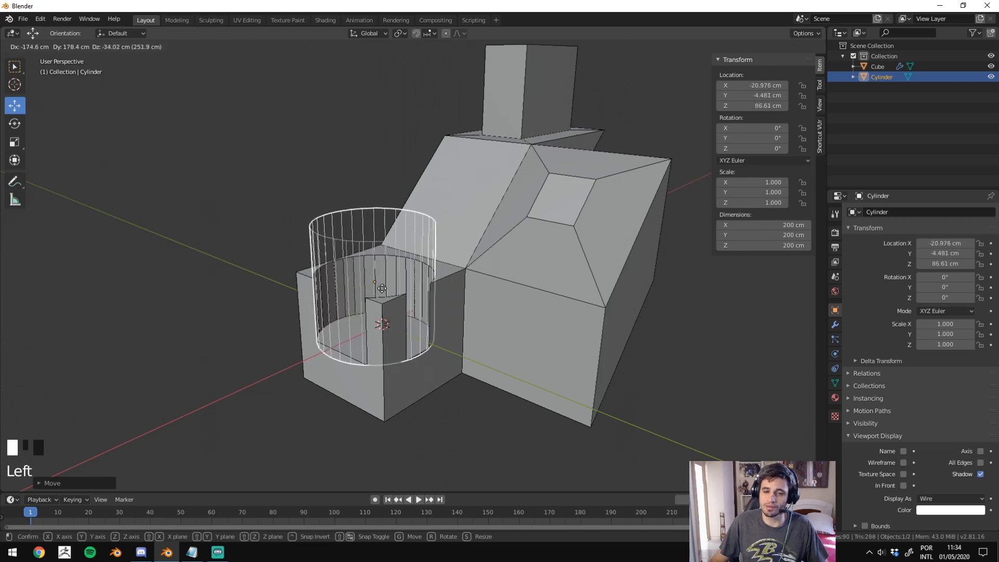
{"action": "middle_click_drag", "start_coordinate": [373, 312], "coordinate": [436, 329]}
{"action": "scroll", "coordinate": [455, 307], "scroll_direction": "up", "scroll_amount": 2}
{"action": "left_click_drag", "start_coordinate": [455, 307], "coordinate": [456, 348]}
{"action": "middle_click_drag", "start_coordinate": [456, 349], "coordinate": [453, 311]}
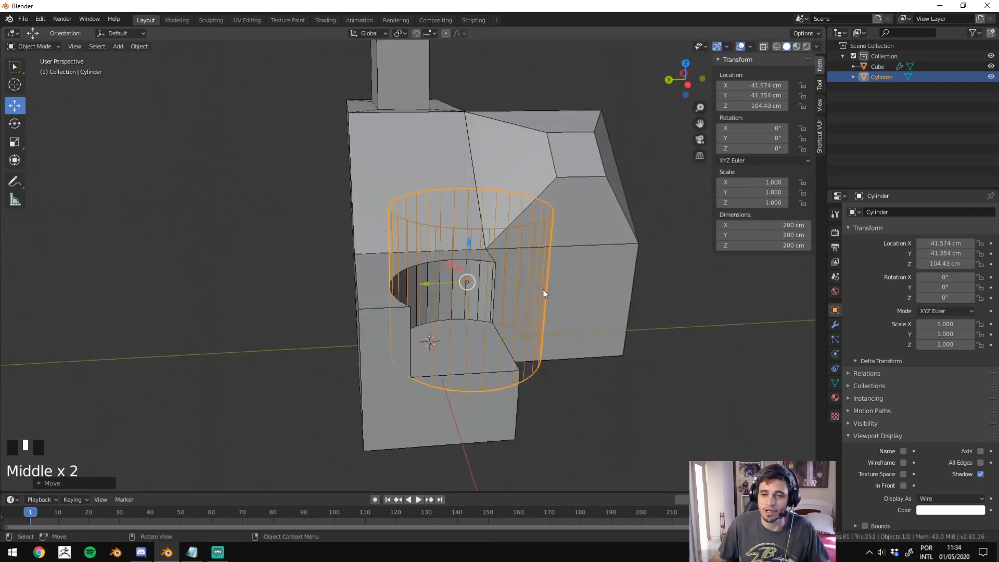
Set the operation of the cube's Boolean modifier to Intersect.
{"action": "left_click", "coordinate": [607, 223]}
{"action": "left_click", "coordinate": [834, 325]}
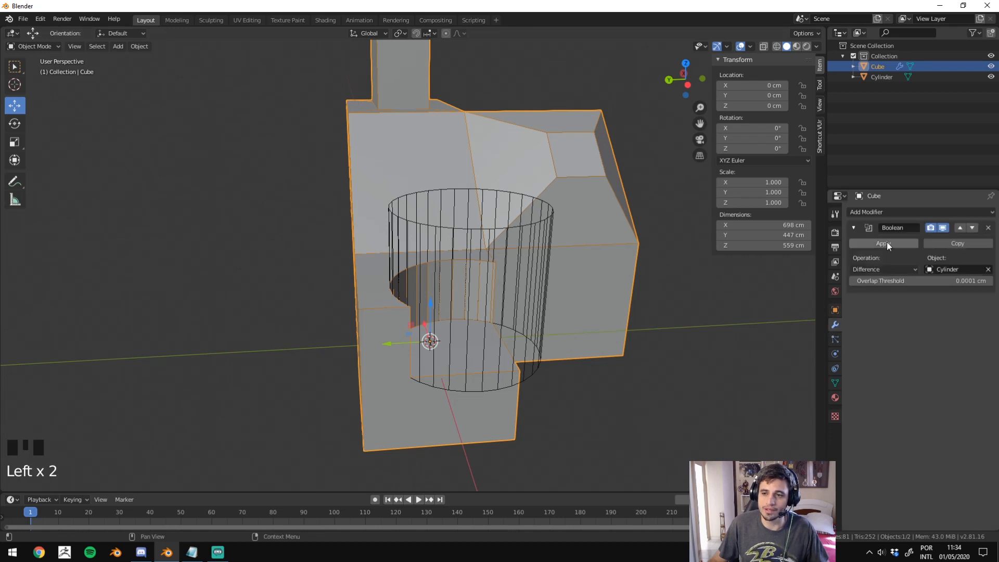
{"action": "left_click", "coordinate": [892, 268]}
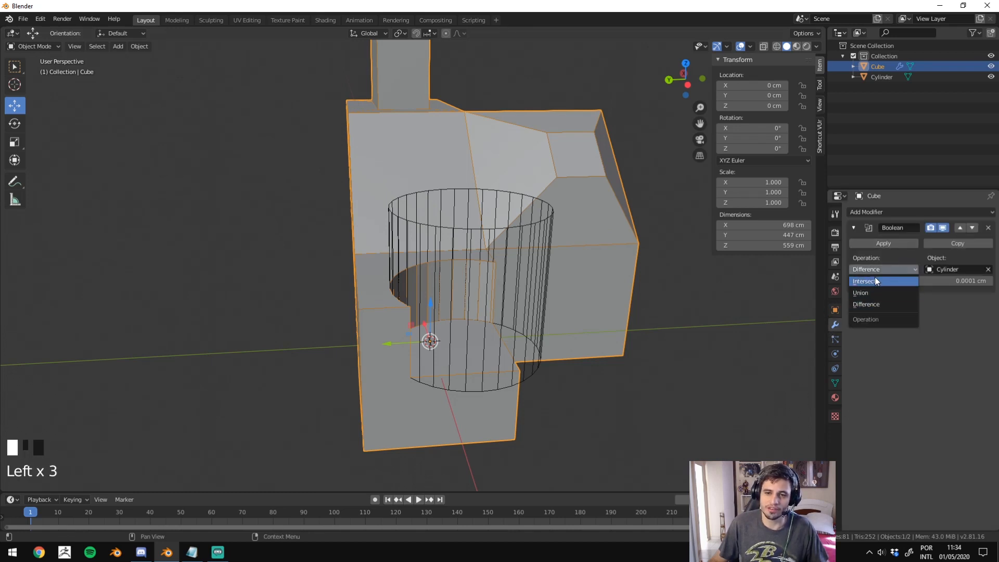
{"action": "left_click", "coordinate": [875, 279]}
Move the cylinder to about X 132, Y -37 cm and enter Edit Mode on it.
{"action": "middle_click_drag", "start_coordinate": [500, 282], "coordinate": [368, 299]}
{"action": "left_click", "coordinate": [490, 385]}
{"action": "left_click_drag", "start_coordinate": [349, 294], "coordinate": [461, 251]}
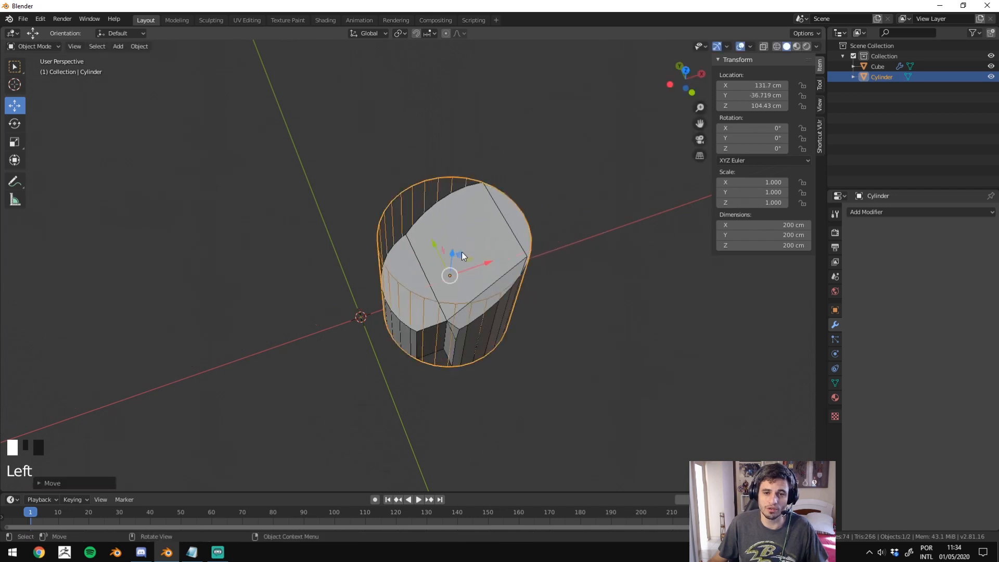
{"action": "key", "text": "Tab"}
Try moving parts of the cylinder's top rim to deform the intersection, and undo the moves.
{"action": "middle_click_drag", "start_coordinate": [461, 252], "coordinate": [458, 270]}
{"action": "left_click_drag", "start_coordinate": [364, 157], "coordinate": [453, 244]}
{"action": "key", "text": "g"}
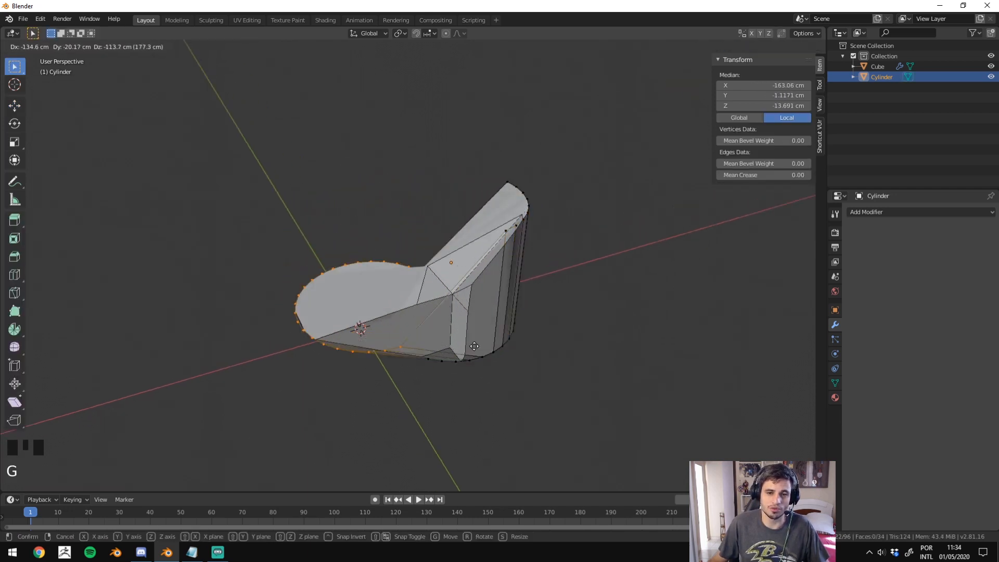
{"action": "left_click", "coordinate": [475, 342]}
{"action": "middle_click_drag", "start_coordinate": [519, 294], "coordinate": [506, 273]}
{"action": "left_click_drag", "start_coordinate": [486, 162], "coordinate": [613, 286]}
{"action": "key", "text": "g"}
{"action": "left_click", "coordinate": [686, 379]}
{"action": "key", "text": "ctrl+z"}
{"action": "key", "text": "ctrl+z"}
{"action": "key", "text": "ctrl+z"}
{"action": "key", "text": "ctrl+z"}
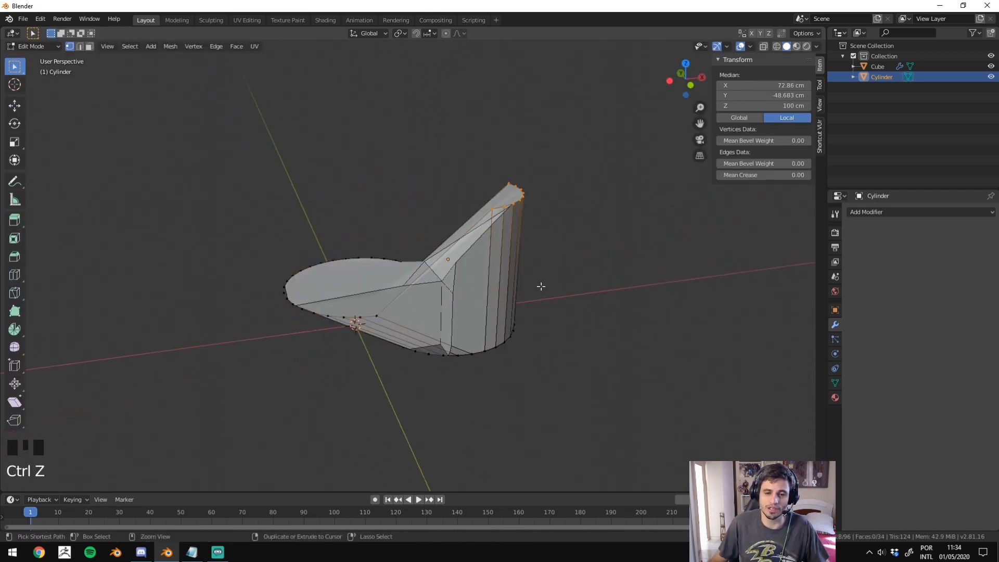
Round the cylinder's bottom edge loop with a wide multi-segment bevel, and raise the cylinder object to about Z 133 cm.
{"action": "key", "text": "2"}
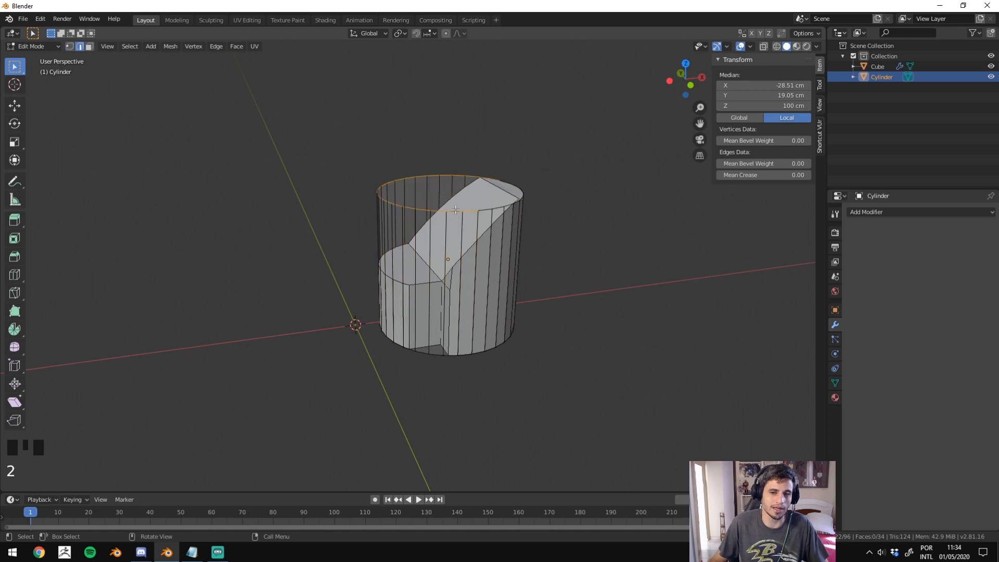
{"action": "left_click", "coordinate": [456, 357], "text": "alt"}
{"action": "key", "text": "ctrl+b"}
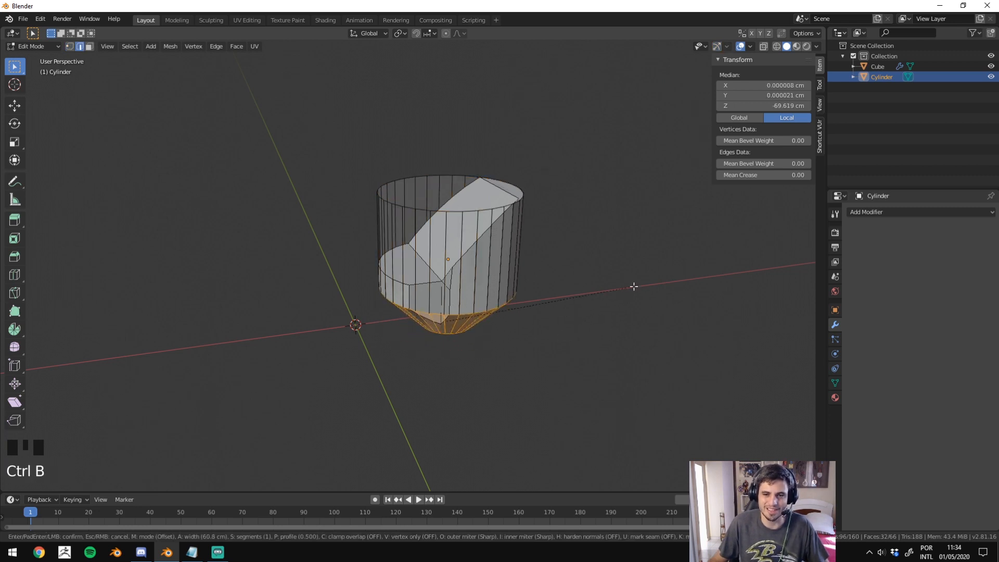
{"action": "scroll", "coordinate": [631, 285], "scroll_direction": "up", "scroll_amount": 3}
{"action": "left_click", "coordinate": [629, 285]}
{"action": "key", "text": "Tab"}
{"action": "middle_click_drag", "start_coordinate": [501, 294], "coordinate": [457, 228]}
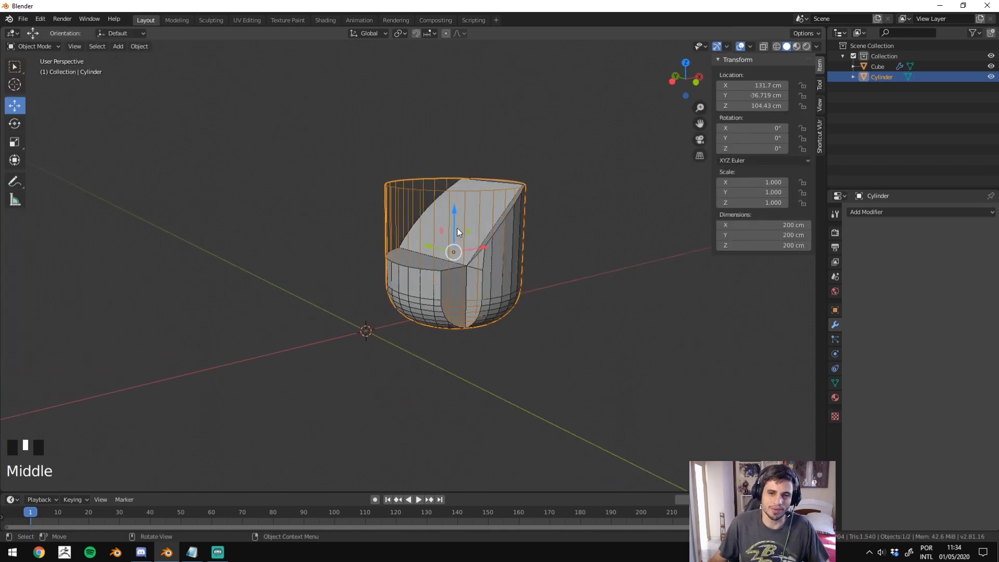
{"action": "left_click_drag", "start_coordinate": [457, 228], "coordinate": [457, 209]}
Set the cube's Boolean operation to Difference and move the cylinder to about X 52 cm.
{"action": "left_click", "coordinate": [495, 209]}
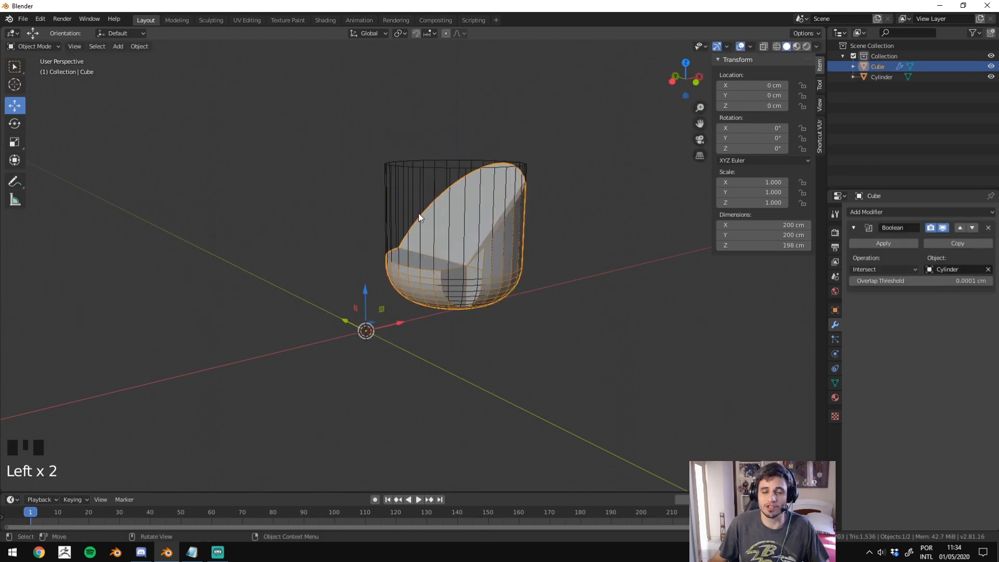
{"action": "left_click", "coordinate": [876, 267]}
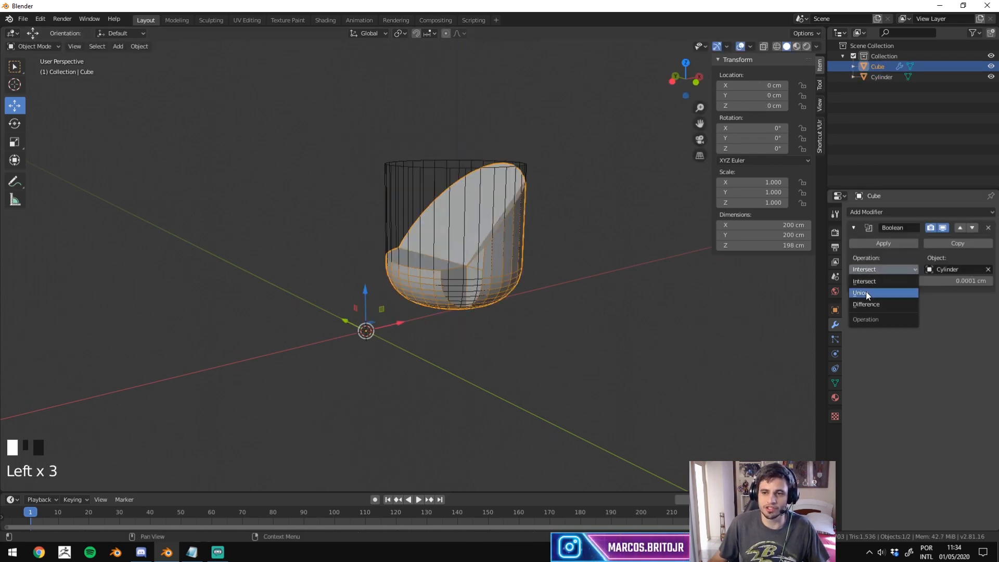
{"action": "left_click", "coordinate": [867, 303]}
{"action": "middle_click_drag", "start_coordinate": [485, 294], "coordinate": [361, 185]}
{"action": "left_click", "coordinate": [504, 230]}
{"action": "left_click_drag", "start_coordinate": [455, 254], "coordinate": [417, 245]}
Try the Intersect operation on the cube's Boolean modifier, and switch it to Union.
{"action": "left_click", "coordinate": [627, 211]}
{"action": "left_click", "coordinate": [895, 269]}
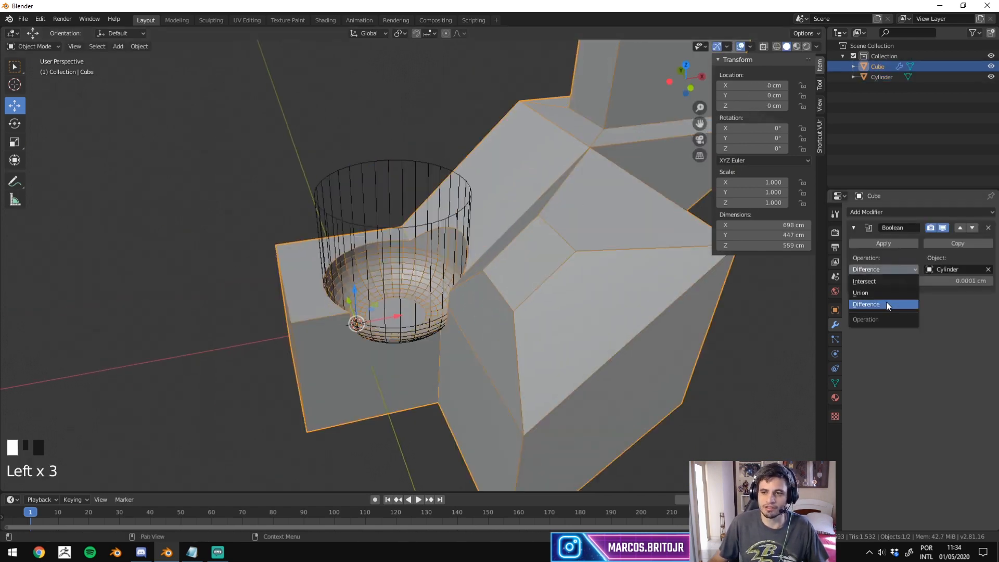
{"action": "left_click", "coordinate": [885, 281]}
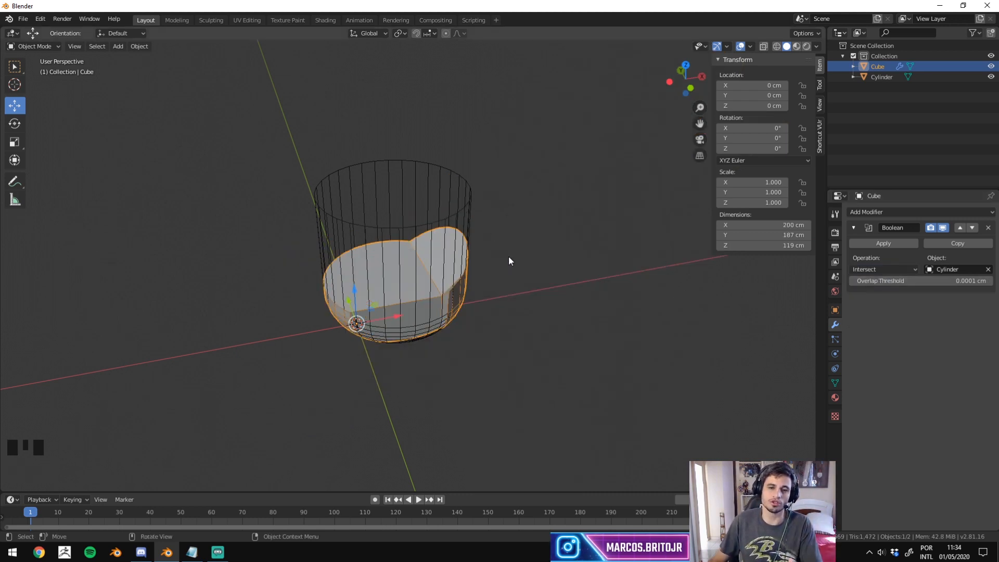
{"action": "left_click", "coordinate": [445, 219]}
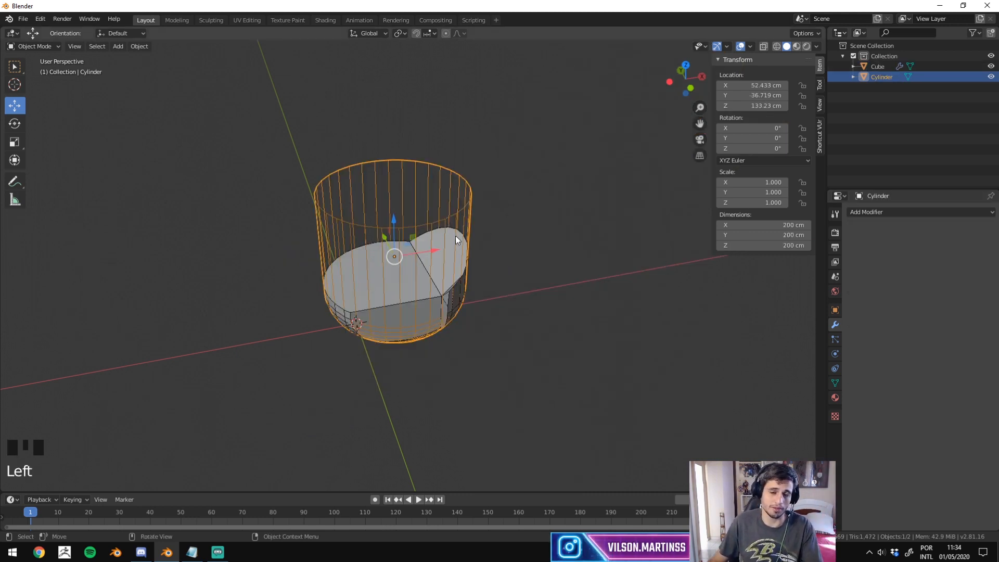
{"action": "left_click", "coordinate": [426, 301]}
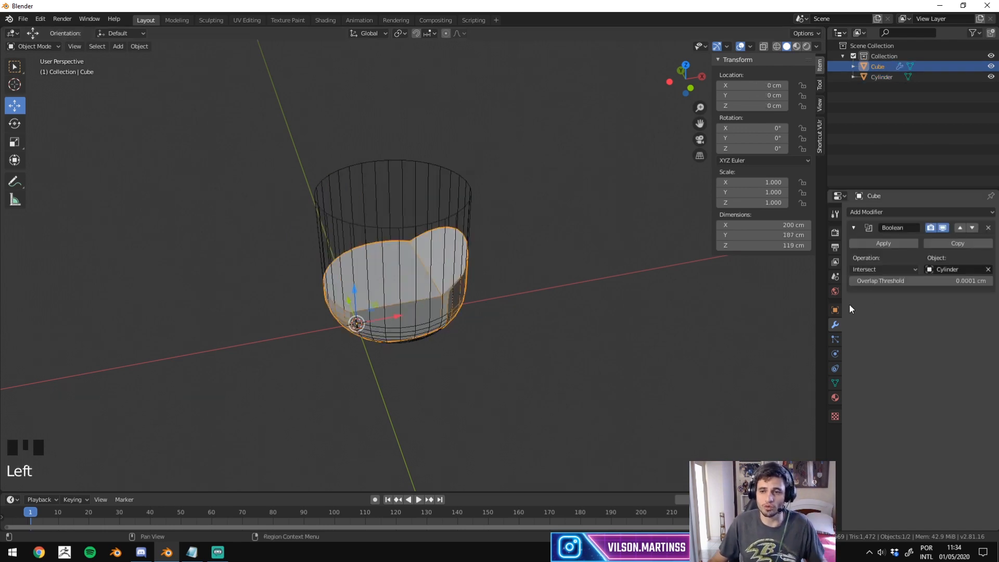
{"action": "left_click", "coordinate": [885, 269]}
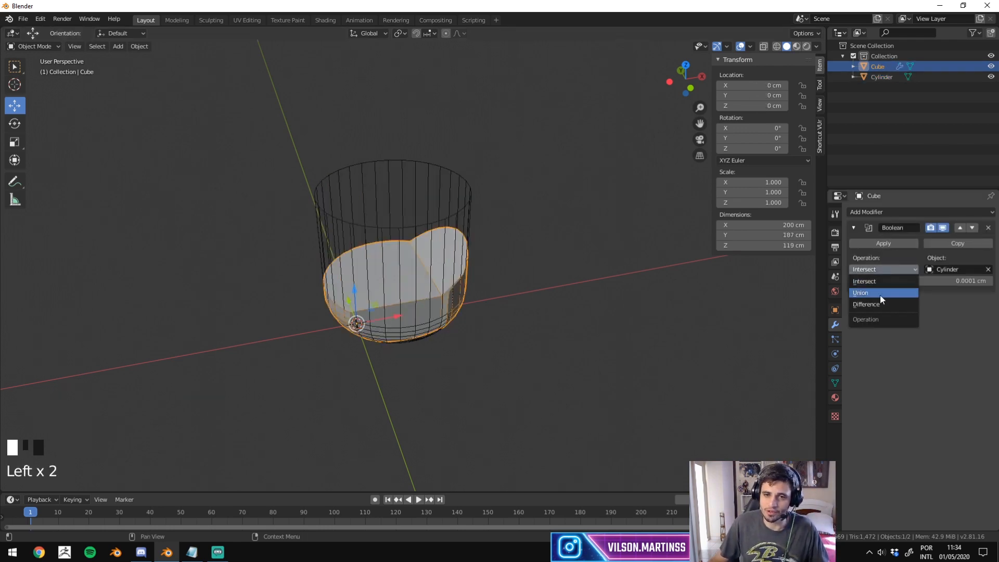
{"action": "left_click", "coordinate": [879, 294]}
Move the joined cylinder along Y to about -85 cm.
{"action": "middle_click_drag", "start_coordinate": [463, 296], "coordinate": [436, 218]}
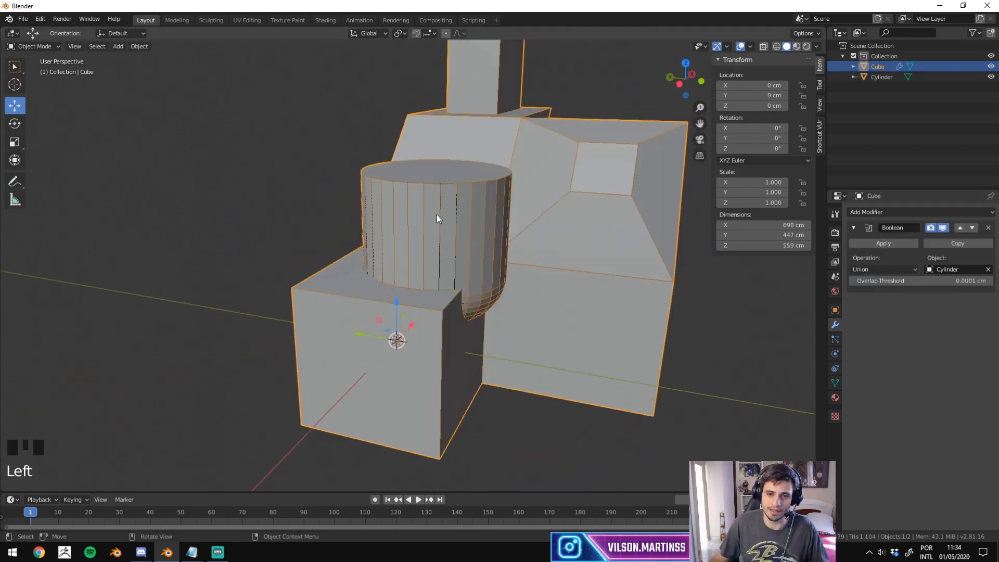
{"action": "left_click", "coordinate": [476, 180]}
{"action": "left_click", "coordinate": [477, 180]}
{"action": "left_click", "coordinate": [477, 180]}
{"action": "left_click_drag", "start_coordinate": [417, 241], "coordinate": [453, 245]}
Rotate the cylinder freely until its rounded end faces outward above the low block, and shift its position slightly.
{"action": "key", "text": "r"}
{"action": "left_click", "coordinate": [328, 125]}
{"action": "middle_click_drag", "start_coordinate": [508, 224], "coordinate": [458, 187]}
{"action": "key", "text": "r"}
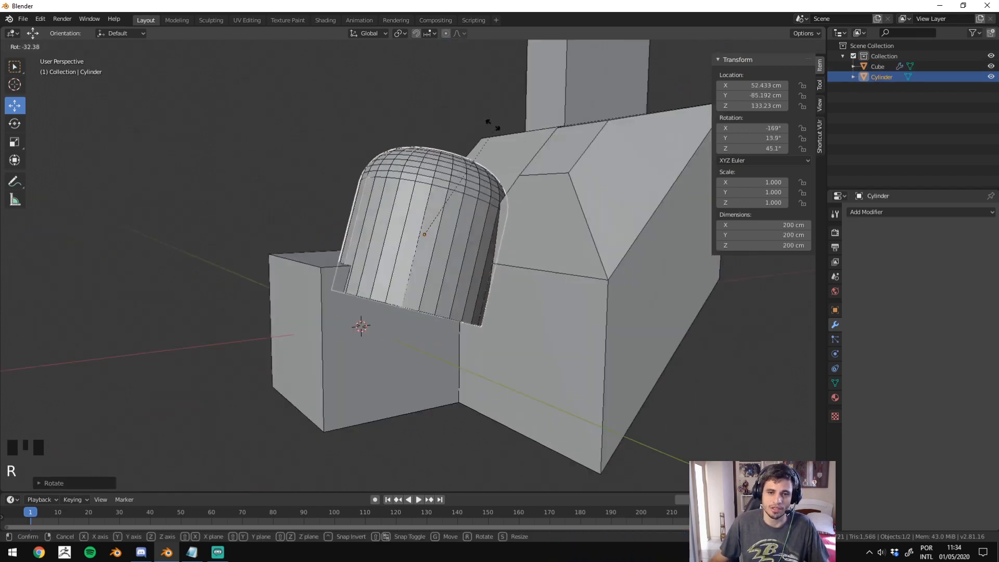
{"action": "left_click", "coordinate": [402, 128]}
{"action": "middle_click_drag", "start_coordinate": [502, 135], "coordinate": [416, 234]}
{"action": "key", "text": "r"}
{"action": "key", "text": "r"}
{"action": "left_click", "coordinate": [651, 157]}
{"action": "left_click_drag", "start_coordinate": [416, 235], "coordinate": [452, 237]}
{"action": "middle_click_drag", "start_coordinate": [452, 237], "coordinate": [574, 261]}
Apply the Union Boolean modifier to the cube model and enter Edit Mode on the merged mesh.
{"action": "left_click", "coordinate": [551, 192]}
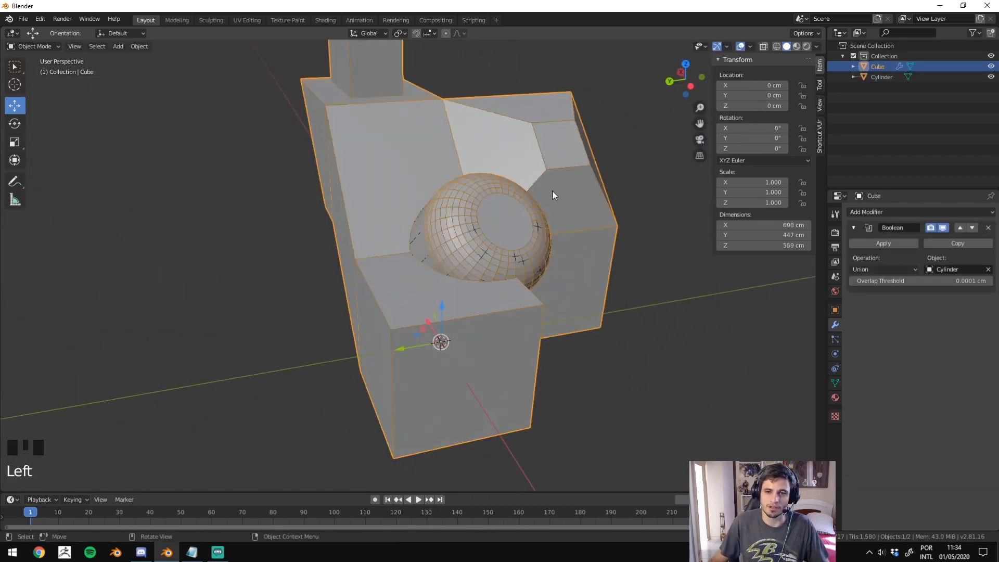
{"action": "left_click", "coordinate": [869, 243]}
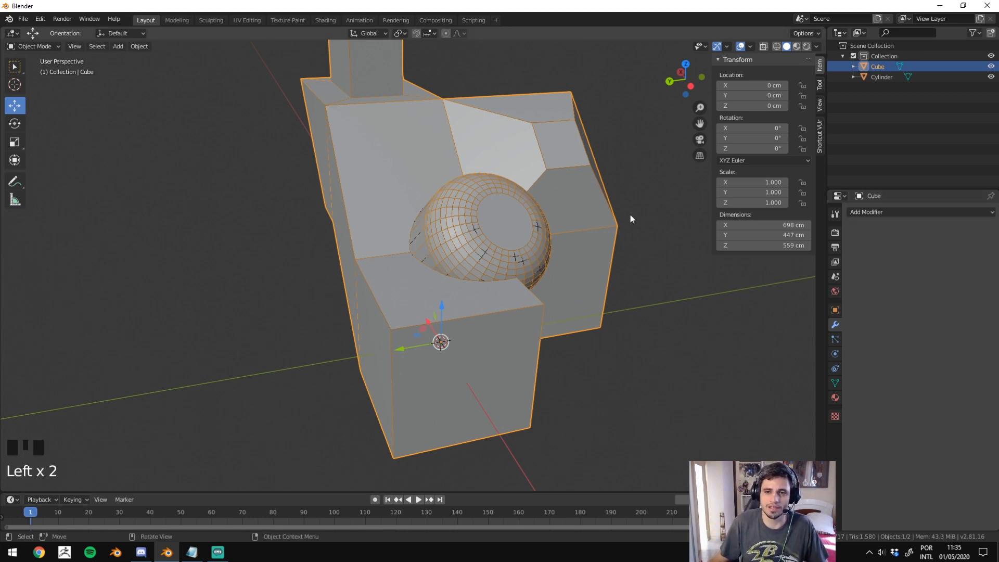
{"action": "middle_click_drag", "start_coordinate": [629, 214], "coordinate": [513, 215]}
{"action": "left_click", "coordinate": [513, 216]}
{"action": "left_click", "coordinate": [607, 198]}
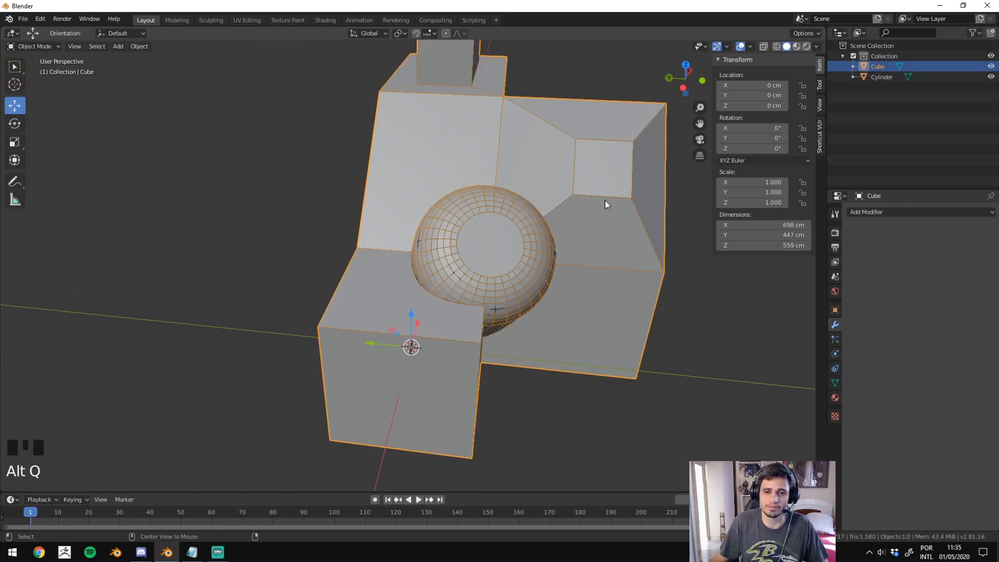
{"action": "key", "text": "Tab"}
Try pulling a single vertex out of the merged dome's surface, and undo the move.
{"action": "middle_click_drag", "start_coordinate": [605, 201], "coordinate": [547, 202]}
{"action": "left_click", "coordinate": [521, 210]}
{"action": "key", "text": "g"}
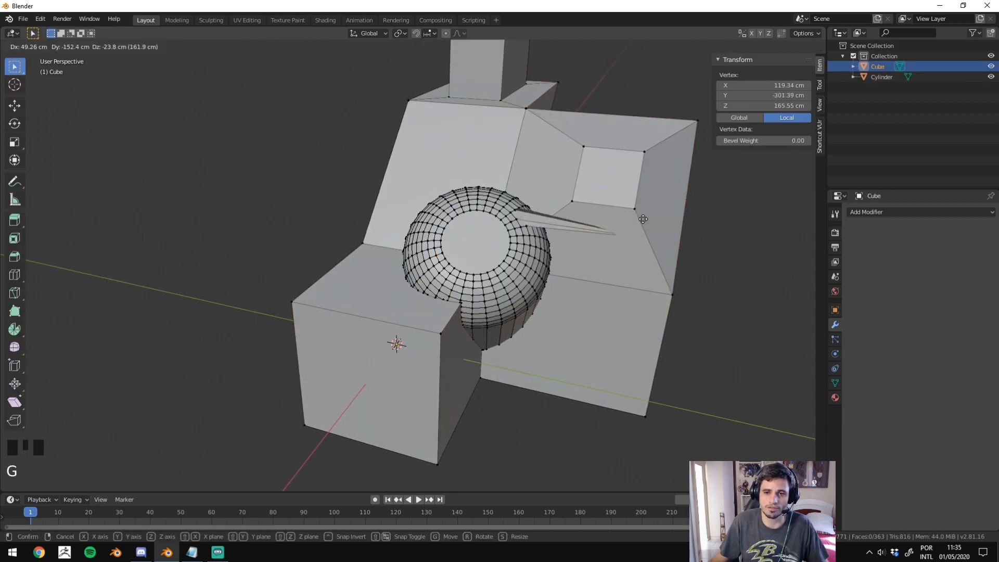
{"action": "key", "text": "ctrl+z"}
Move a vertex at the lower tip of the merged cylinder up to about X 89, Y -112, Z 10 cm.
{"action": "middle_click_drag", "start_coordinate": [643, 219], "coordinate": [625, 405]}
{"action": "key", "text": "g"}
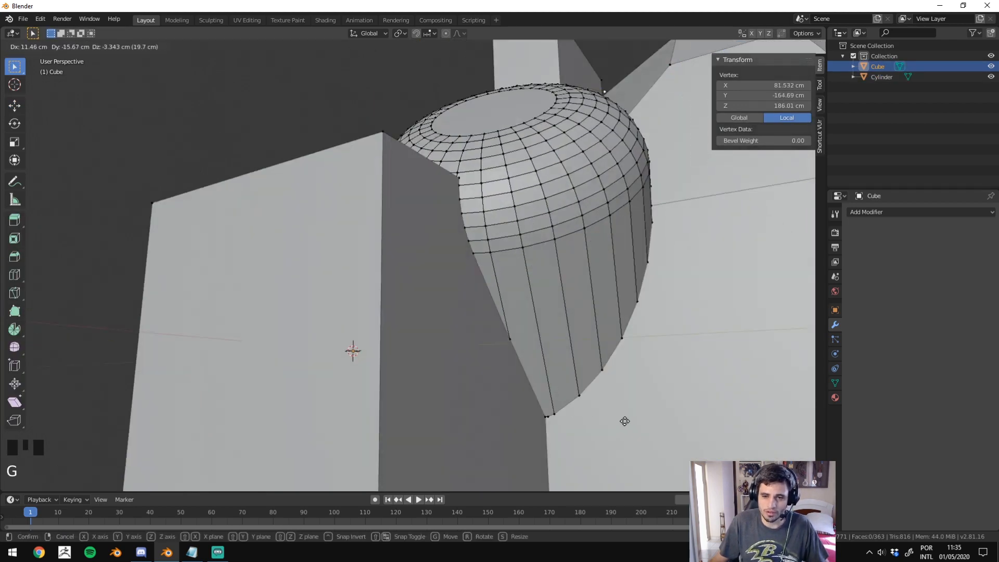
{"action": "left_click", "coordinate": [563, 415]}
{"action": "left_click", "coordinate": [564, 415]}
{"action": "key", "text": "g"}
{"action": "left_click", "coordinate": [575, 335]}
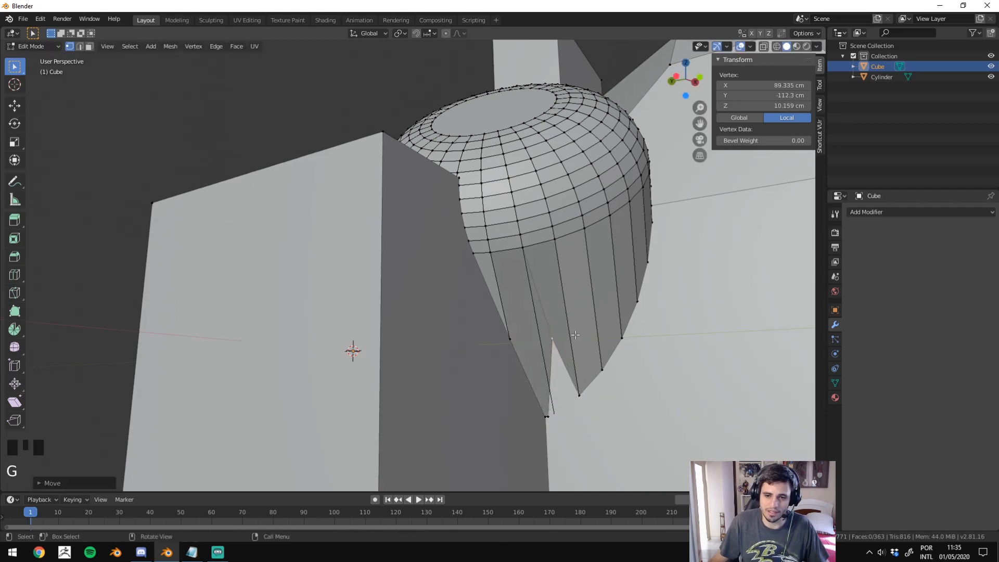
Undo the vertex move on the merged cylinder's lower tip and return to Object Mode.
{"action": "middle_click_drag", "start_coordinate": [575, 334], "coordinate": [478, 393]}
{"action": "key", "text": "ctrl+z"}
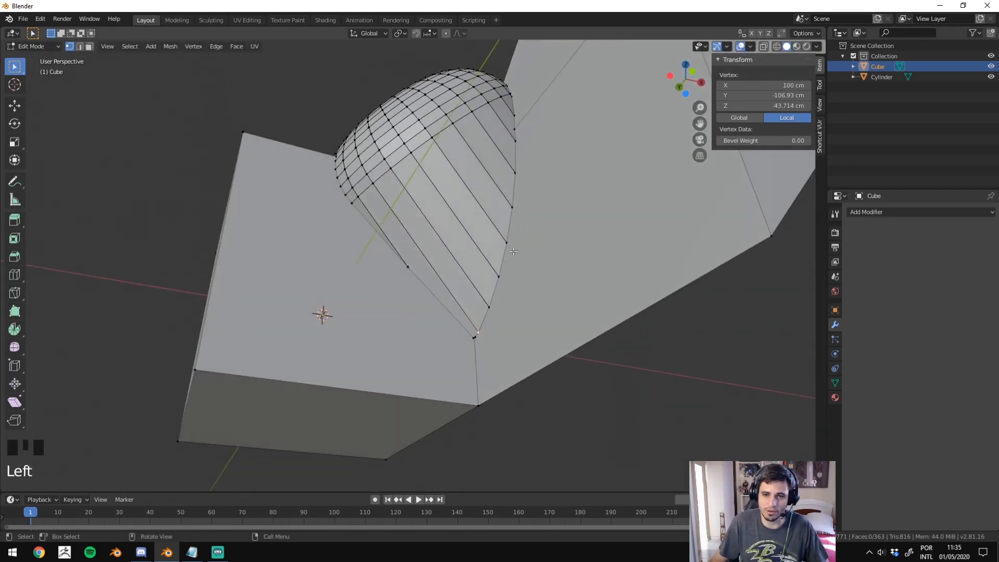
{"action": "middle_click_drag", "start_coordinate": [513, 251], "coordinate": [480, 278]}
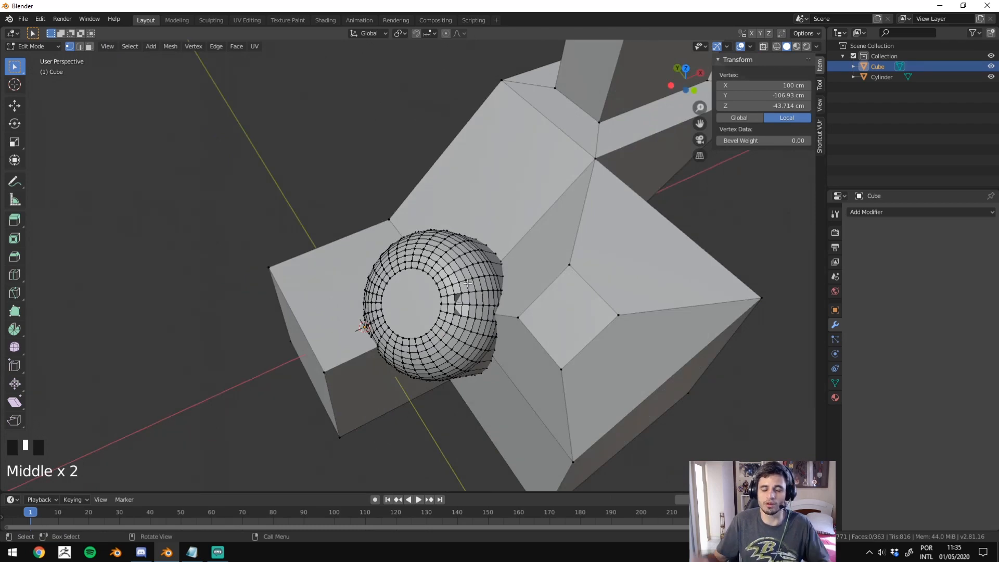
{"action": "key", "text": "Tab"}
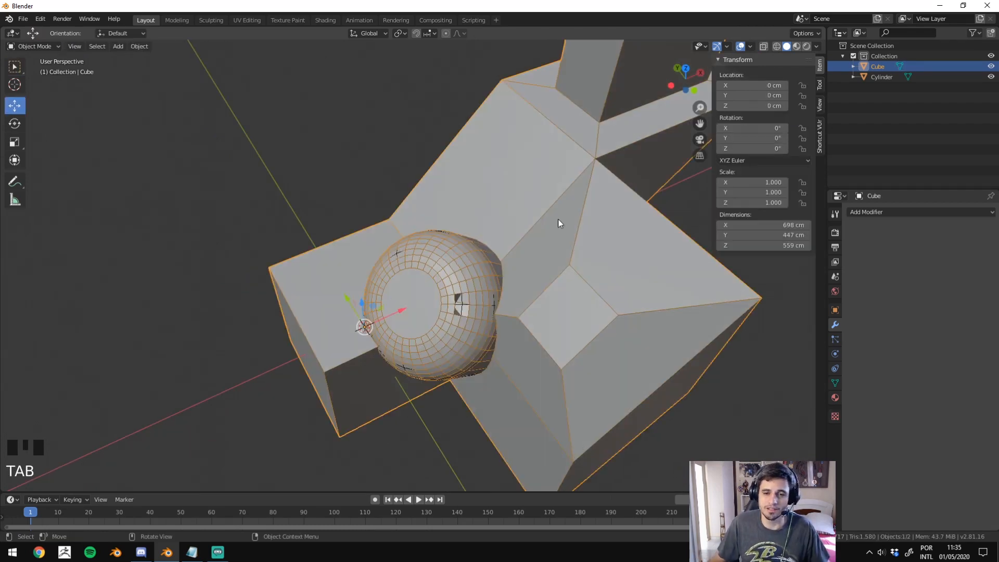
Undo the earlier mesh edits and the applied Boolean until the cube's Union modifier is editable again.
{"action": "key", "text": "ctrl+z"}
{"action": "key", "text": "ctrl+z"}
{"action": "key", "text": "ctrl+z"}
{"action": "key", "text": "ctrl+z"}
{"action": "key", "text": "ctrl+z"}
{"action": "key", "text": "ctrl+z"}
{"action": "key", "text": "ctrl+z"}
{"action": "key", "text": "ctrl+z"}
{"action": "key", "text": "ctrl+z"}
{"action": "key", "text": "ctrl+z"}
{"action": "key", "text": "ctrl+z"}
{"action": "key", "text": "ctrl+z"}
{"action": "key", "text": "ctrl+z"}
{"action": "key", "text": "ctrl+z"}
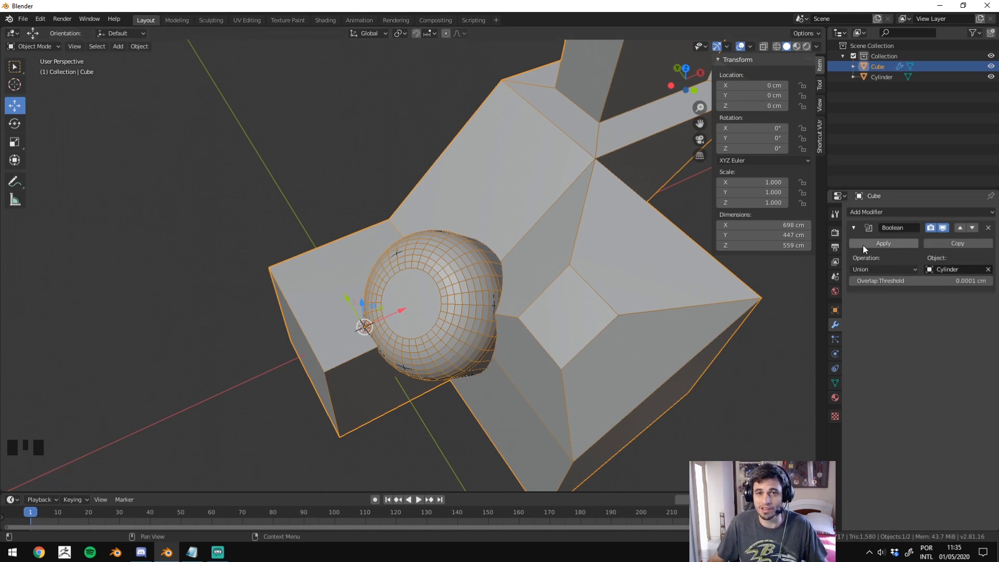
Raise the cylinder to about Z 316 cm and scale it to about 0.954, or 191 cm across.
{"action": "middle_click_drag", "start_coordinate": [405, 220], "coordinate": [535, 273]}
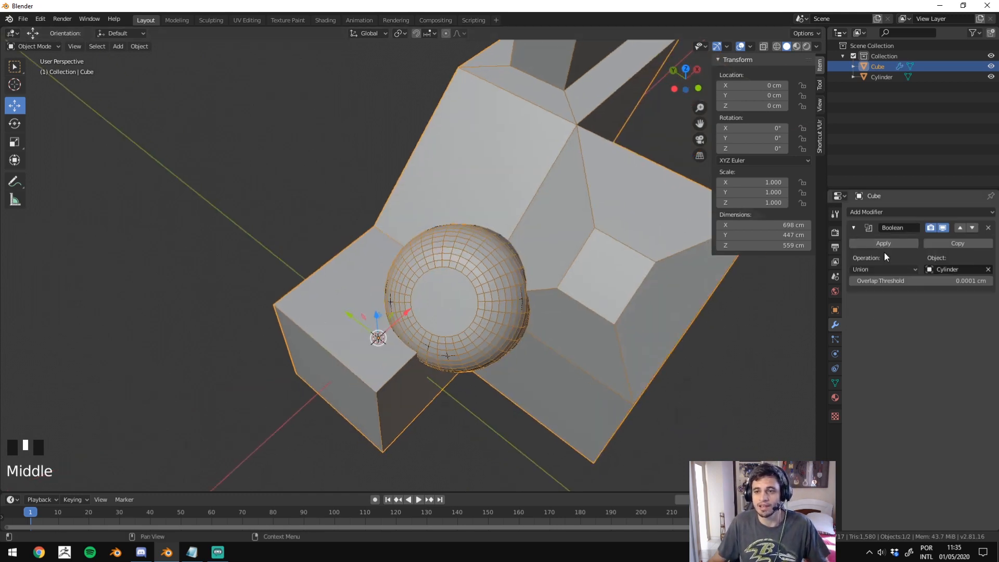
{"action": "left_click", "coordinate": [494, 277]}
{"action": "left_click_drag", "start_coordinate": [482, 278], "coordinate": [458, 195]}
{"action": "key", "text": "s"}
{"action": "left_click", "coordinate": [564, 294]}
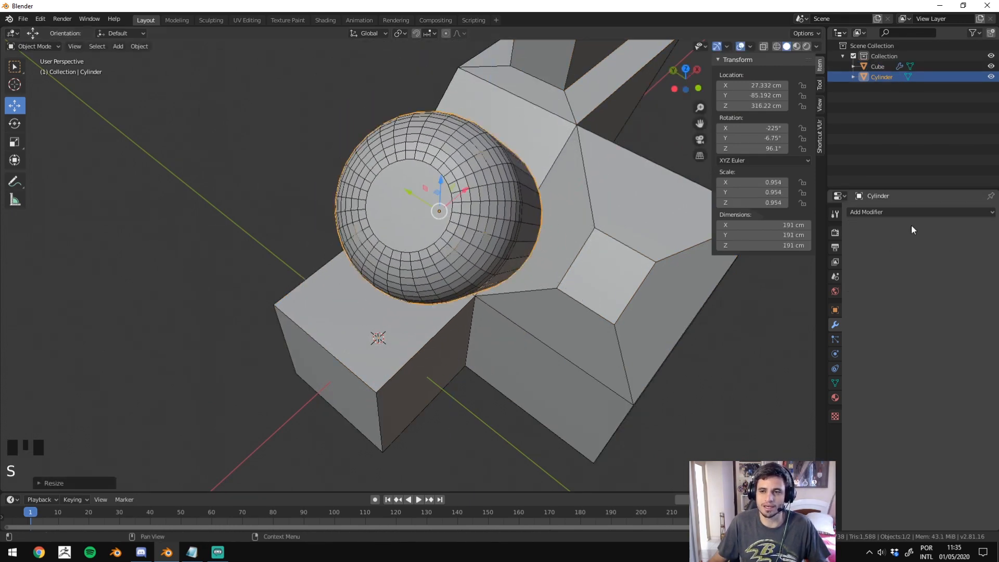
Change the cube's Boolean operation to Difference.
{"action": "middle_click_drag", "start_coordinate": [565, 294], "coordinate": [524, 222]}
{"action": "left_click", "coordinate": [523, 221]}
{"action": "left_click", "coordinate": [876, 267]}
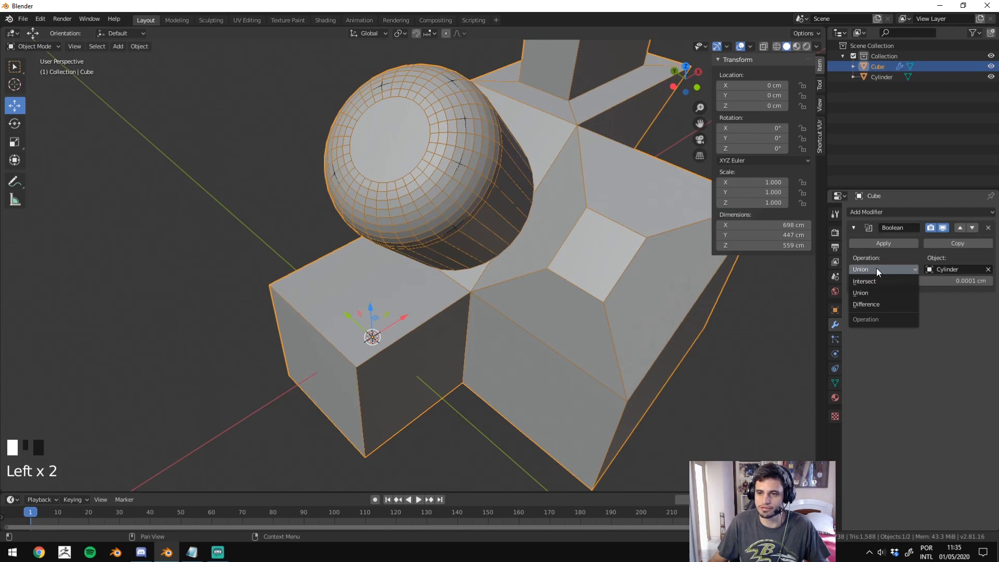
{"action": "left_click", "coordinate": [866, 304]}
Move the cylinder into the model's sloping face at about X 179.5, Z 200.3 cm and scale it to about 1.025.
{"action": "left_click", "coordinate": [482, 193]}
{"action": "middle_click_drag", "start_coordinate": [482, 192], "coordinate": [378, 135]}
{"action": "left_click_drag", "start_coordinate": [379, 135], "coordinate": [504, 194]}
{"action": "middle_click_drag", "start_coordinate": [504, 193], "coordinate": [593, 223]}
{"action": "key", "text": "s"}
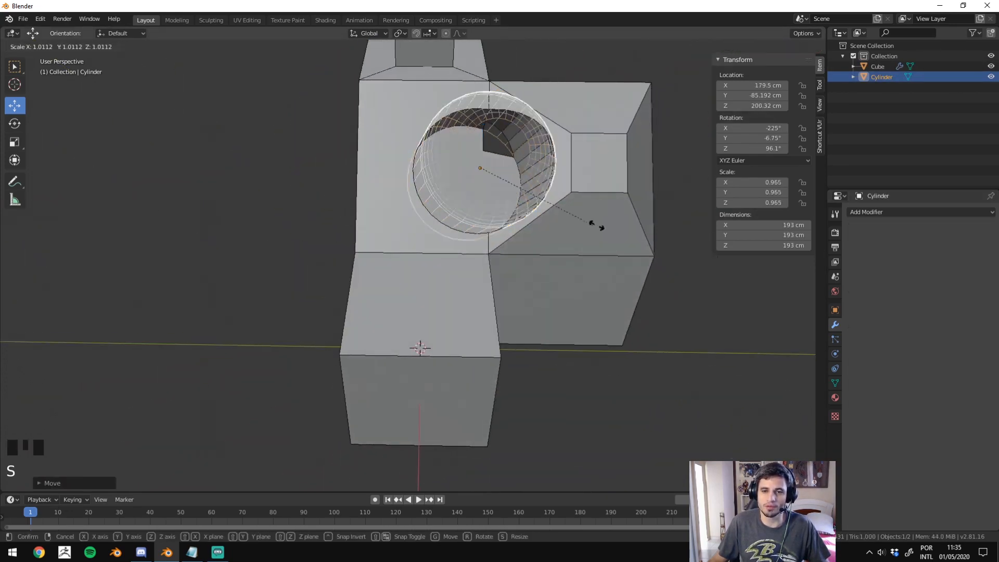
{"action": "left_click", "coordinate": [620, 240]}
{"action": "key", "text": "s"}
{"action": "left_click", "coordinate": [591, 242]}
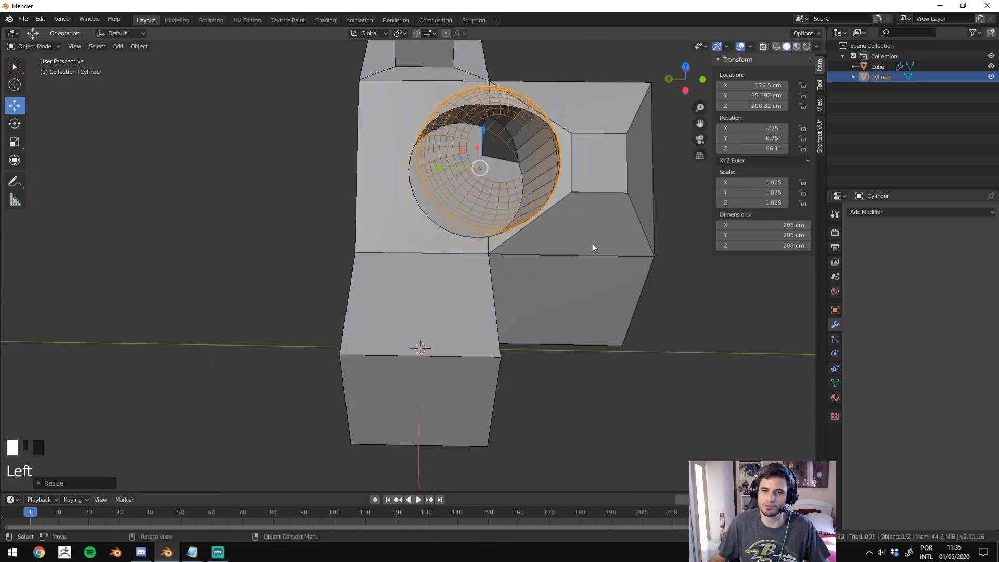
Apply the Difference Boolean to the cube model and select the cutting cylinder.
{"action": "left_click", "coordinate": [591, 242]}
{"action": "left_click", "coordinate": [883, 243]}
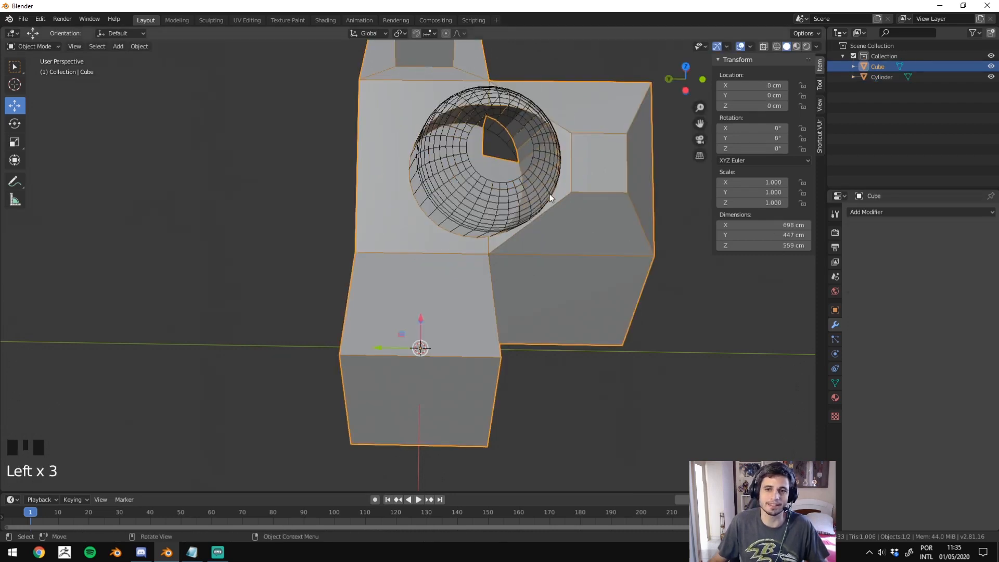
{"action": "left_click", "coordinate": [539, 192]}
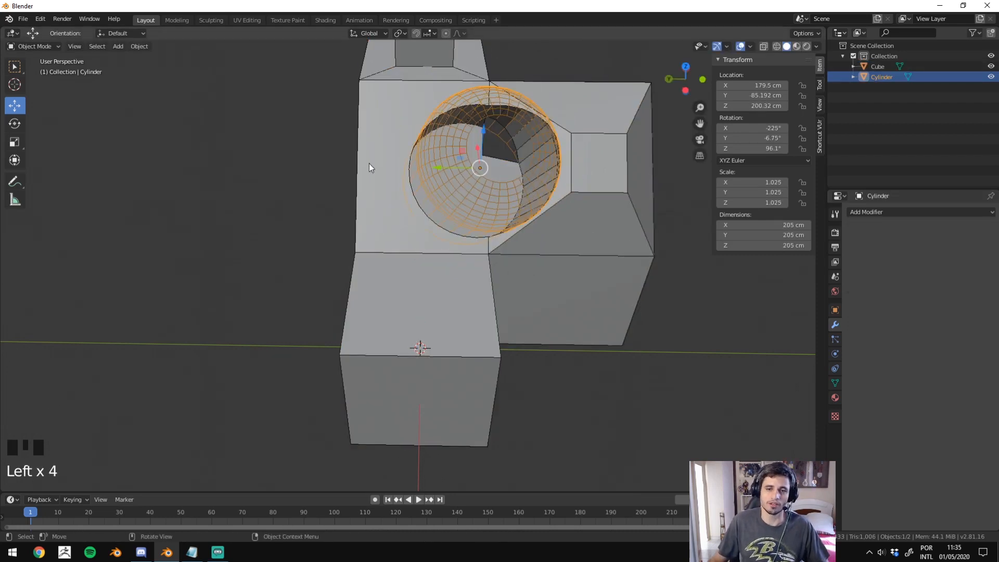
{"action": "left_click_drag", "start_coordinate": [370, 167], "coordinate": [446, 158]}
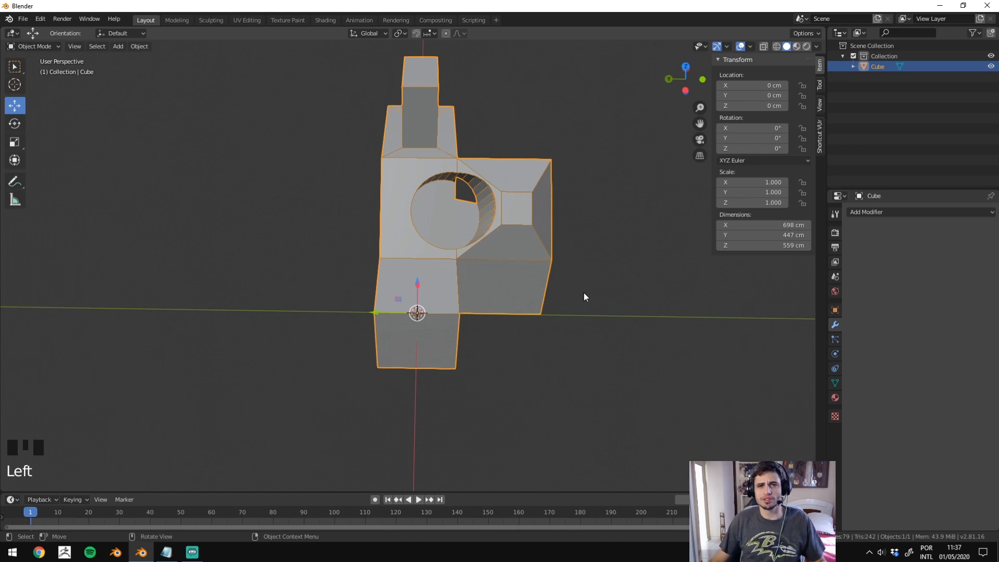
Add a Mirror modifier to the cube model and enable the Y and Z axes along with X.
{"action": "left_click", "coordinate": [879, 213]}
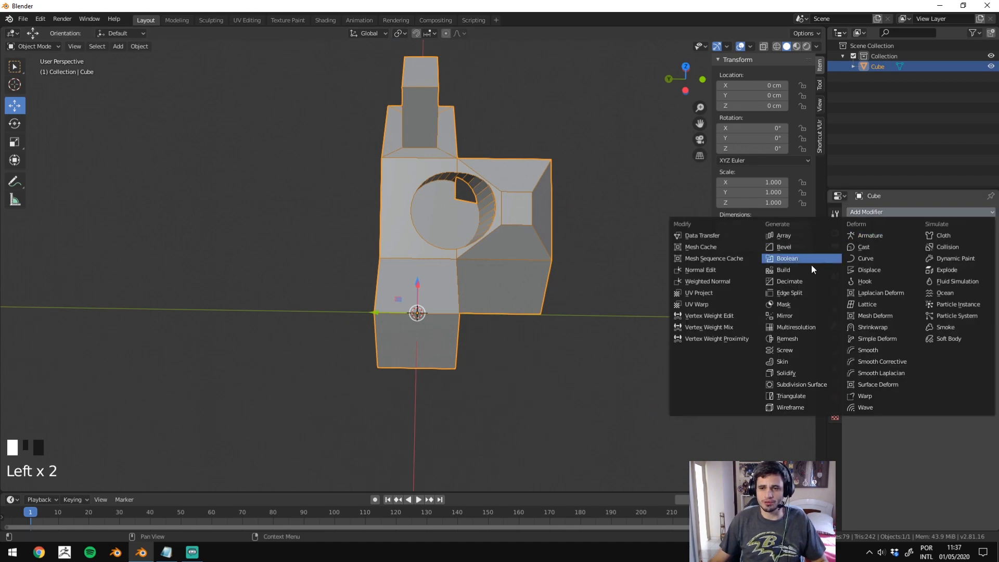
{"action": "left_click", "coordinate": [792, 315]}
{"action": "middle_click_drag", "start_coordinate": [657, 270], "coordinate": [411, 210]}
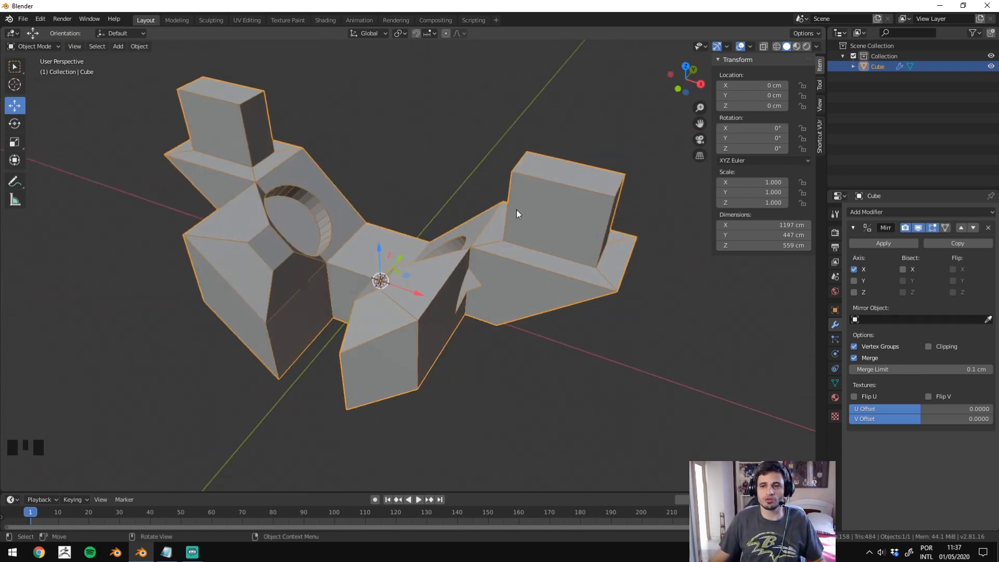
{"action": "middle_click_drag", "start_coordinate": [516, 214], "coordinate": [546, 245]}
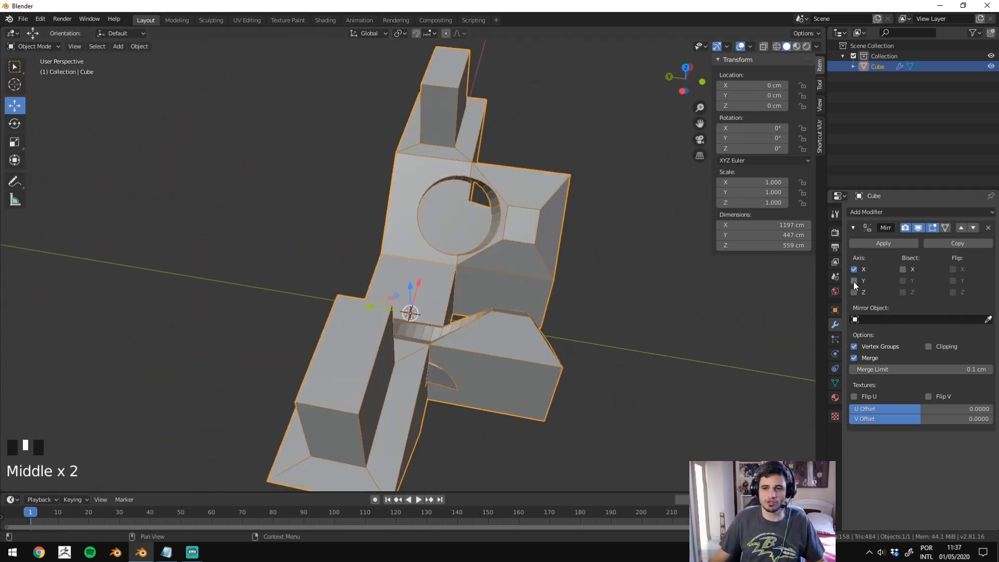
{"action": "left_click", "coordinate": [854, 281]}
{"action": "left_click", "coordinate": [853, 292]}
{"action": "middle_click_drag", "start_coordinate": [560, 297], "coordinate": [464, 131]}
Place the 3D cursor away from the mirrored model at about X 871, Y -147, Z 165 cm and set the origin there.
{"action": "right_click", "coordinate": [458, 64], "text": "shift"}
{"action": "middle_click_drag", "start_coordinate": [556, 102], "coordinate": [497, 209], "text": "shift"}
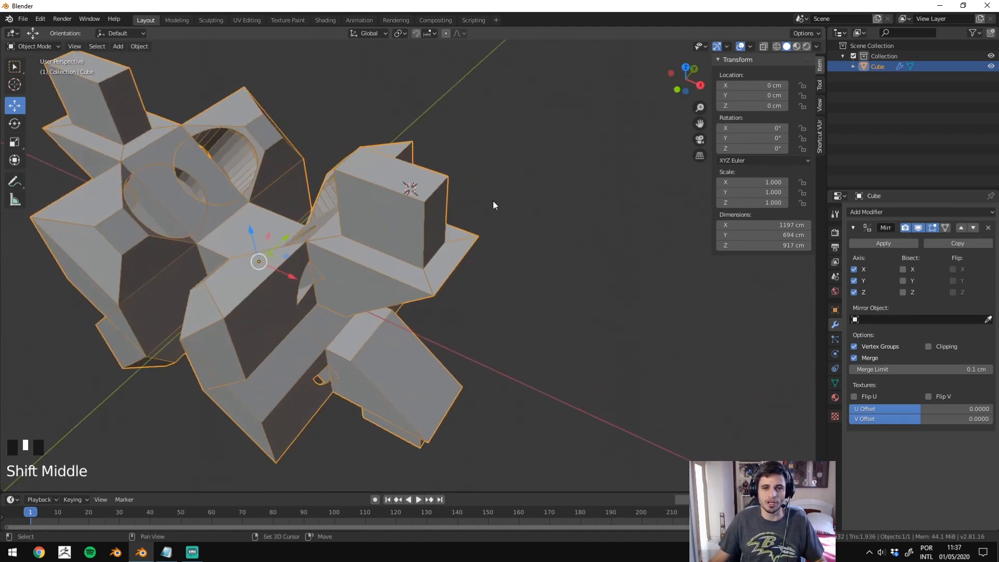
{"action": "right_click_drag", "start_coordinate": [493, 201], "coordinate": [654, 164], "text": "shift"}
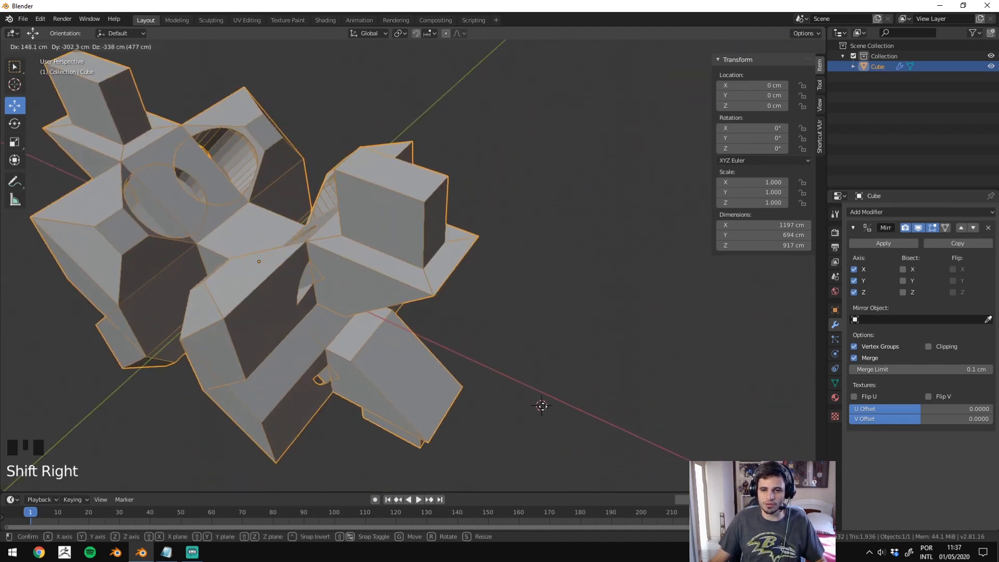
{"action": "right_click_drag", "start_coordinate": [542, 406], "coordinate": [546, 412], "text": "shift"}
{"action": "left_click", "coordinate": [139, 46]}
{"action": "mouse_move", "coordinate": [167, 60]}
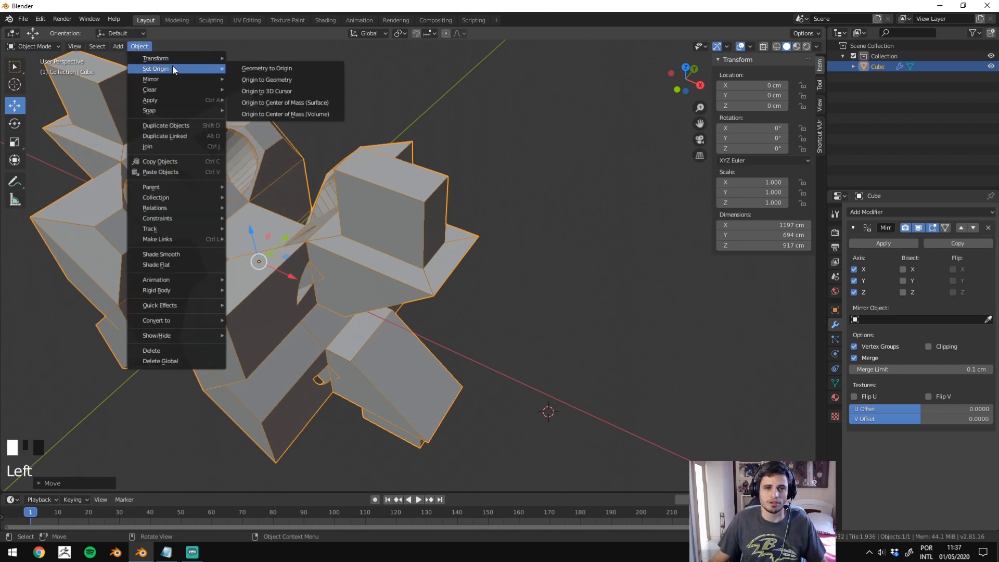
{"action": "left_click", "coordinate": [313, 92]}
Place the 3D cursor beside the mirrored copies at about X 837, Y 340, Z 162 cm and set the origin to it.
{"action": "scroll", "coordinate": [407, 172], "scroll_direction": "down", "scroll_amount": 2}
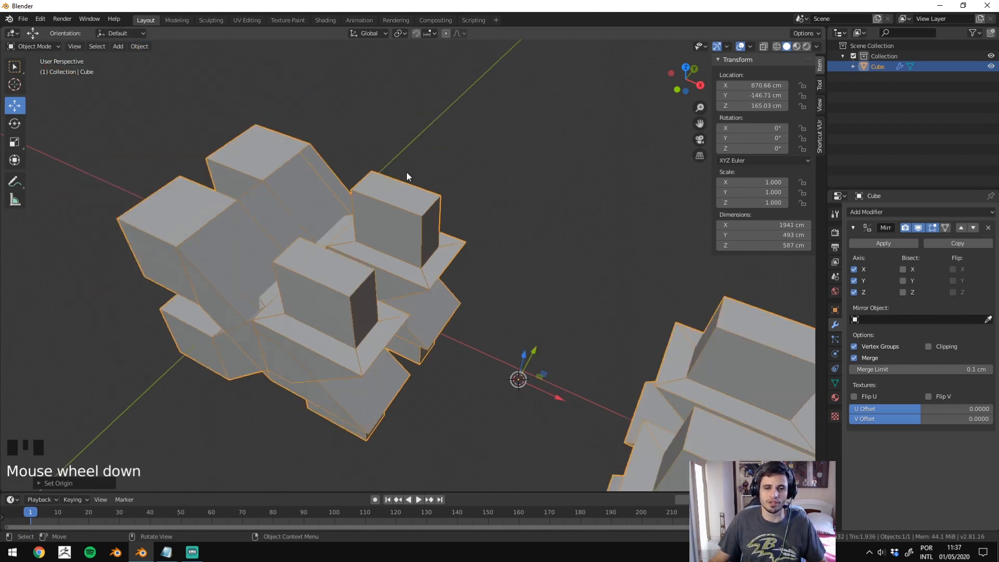
{"action": "scroll", "coordinate": [407, 177], "scroll_direction": "down", "scroll_amount": 3}
{"action": "middle_click_drag", "start_coordinate": [407, 177], "coordinate": [343, 240]}
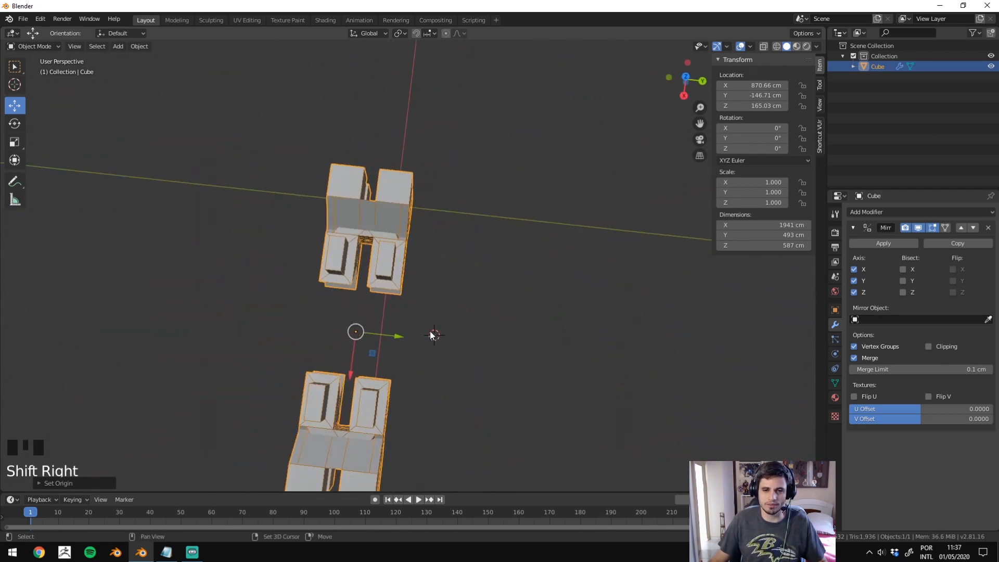
{"action": "left_click", "coordinate": [138, 47]}
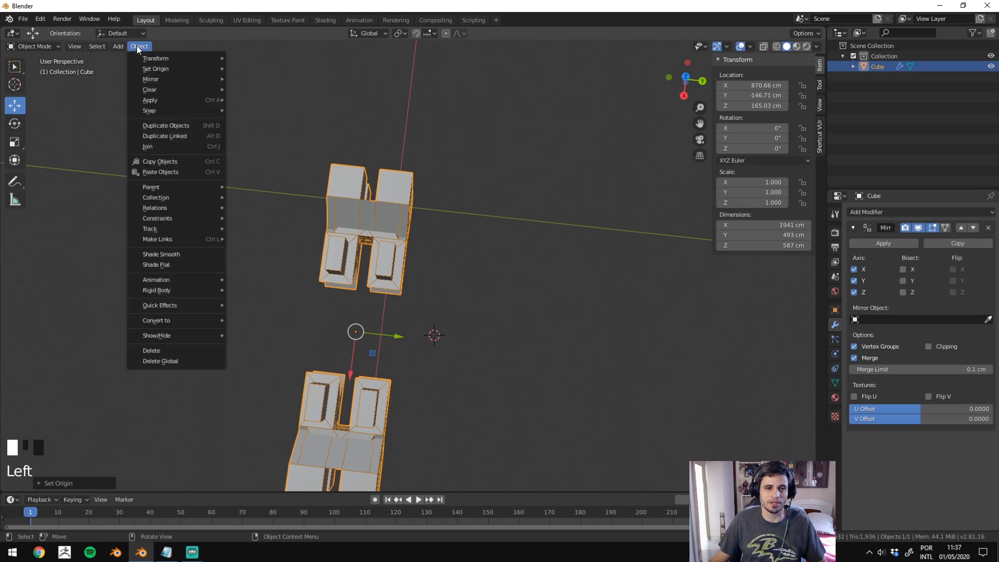
{"action": "mouse_move", "coordinate": [177, 68]}
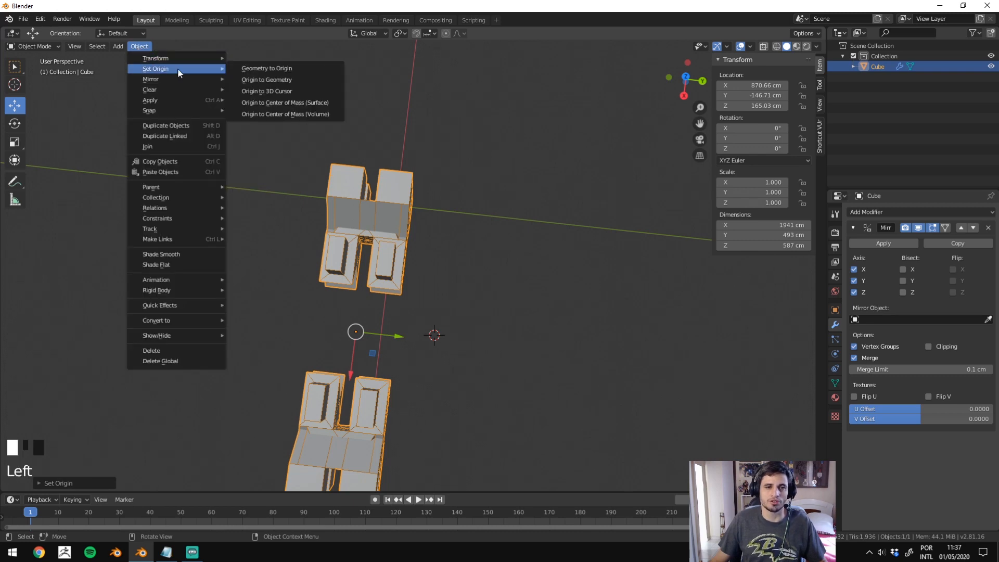
{"action": "left_click", "coordinate": [306, 97]}
{"action": "middle_click_drag", "start_coordinate": [306, 97], "coordinate": [255, 258]}
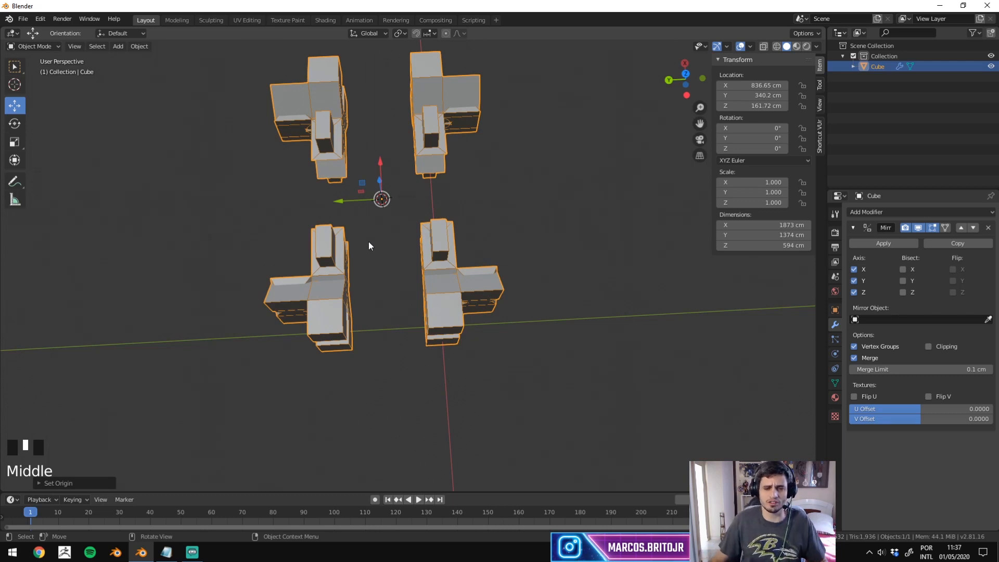
{"action": "middle_click_drag", "start_coordinate": [446, 206], "coordinate": [480, 192]}
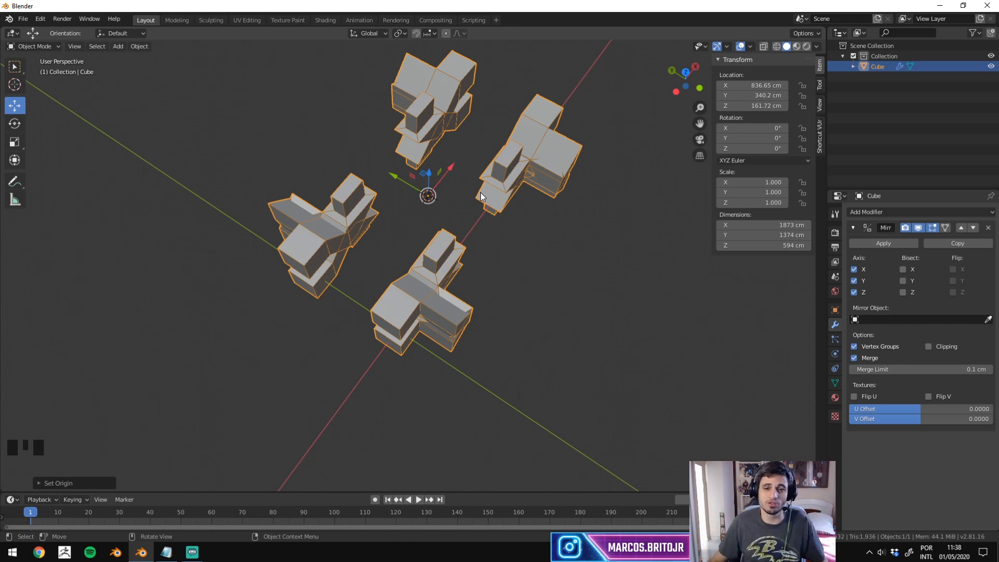
{"action": "middle_click_drag", "start_coordinate": [480, 192], "coordinate": [424, 221]}
{"action": "key", "text": "Tab"}
{"action": "key", "text": "3"}
{"action": "left_click", "coordinate": [458, 243]}
{"action": "left_click", "coordinate": [384, 221]}
{"action": "key", "text": "Tab"}
In front view, place the 3D cursor centred below the mirrored copies and set the object's origin to it.
{"action": "mouse_move", "coordinate": [443, 317]}
{"action": "middle_mouse_down"}
{"action": "mouse_move", "coordinate": [467, 294]}
{"action": "mouse_move", "coordinate": [486, 307]}
{"action": "mouse_move", "coordinate": [485, 319]}
{"action": "mouse_move", "coordinate": [483, 303]}
{"action": "mouse_move", "coordinate": [425, 316]}
{"action": "middle_mouse_up"}
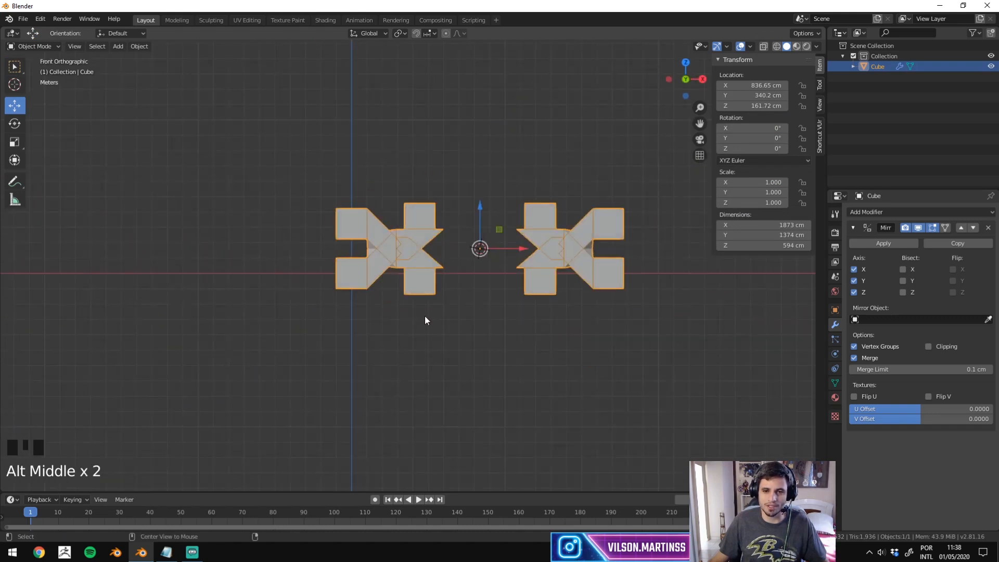
{"action": "right_click", "coordinate": [478, 318], "text": "shift"}
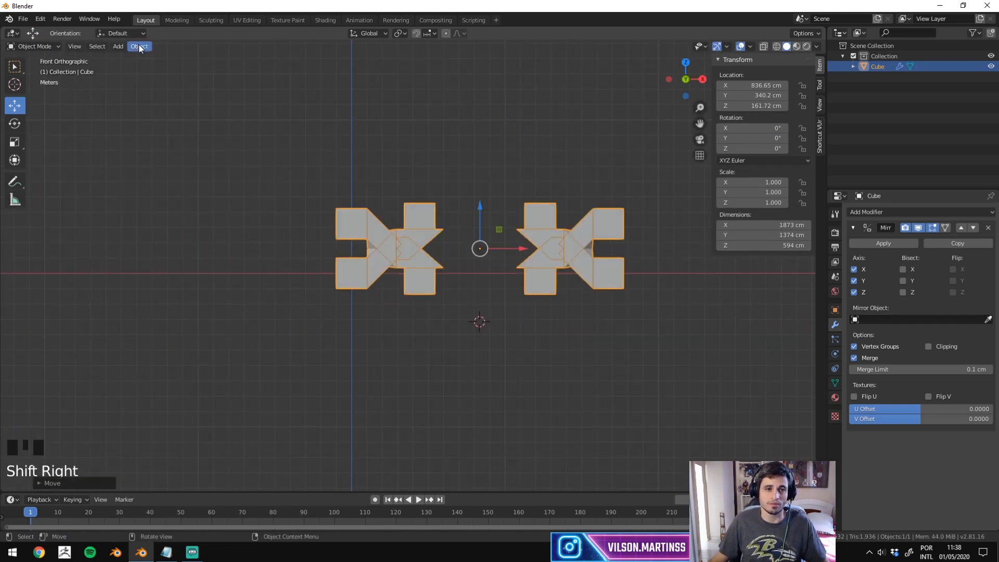
{"action": "left_click", "coordinate": [139, 47]}
{"action": "mouse_move", "coordinate": [168, 70]}
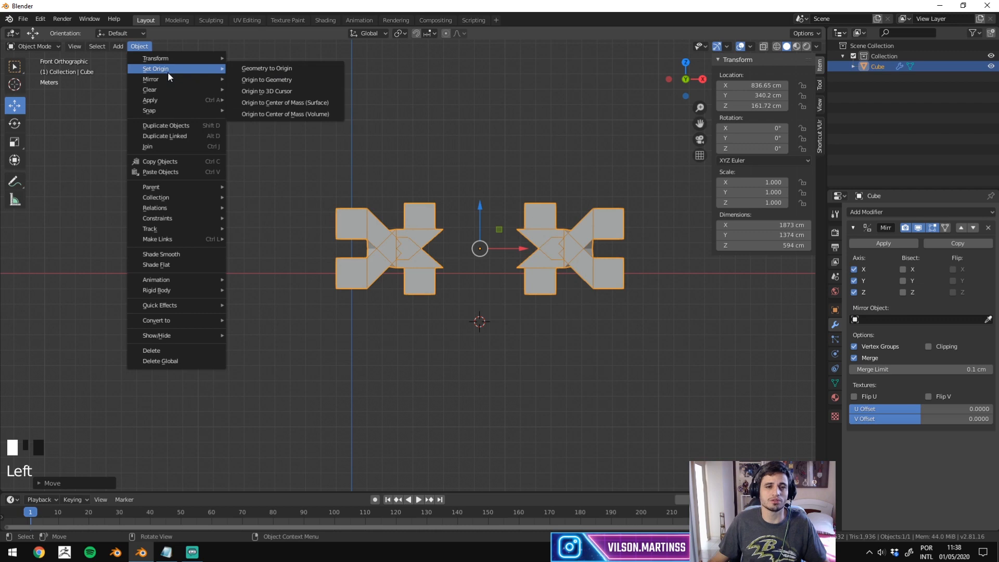
{"action": "left_click", "coordinate": [290, 91]}
{"action": "middle_click_drag", "start_coordinate": [579, 232], "coordinate": [485, 271]}
In Edit Mode, extrude the outer end face of the original piece's side block outward into a long bar.
{"action": "key", "text": "Tab"}
{"action": "left_click", "coordinate": [456, 280]}
{"action": "left_click", "coordinate": [413, 273]}
{"action": "left_click", "coordinate": [416, 291]}
{"action": "key", "text": "e"}
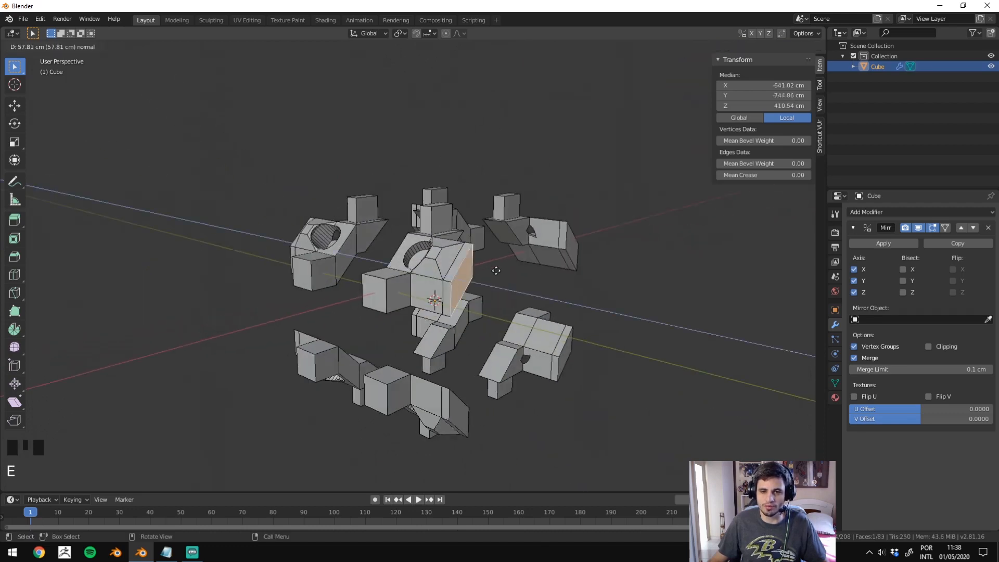
{"action": "left_click", "coordinate": [584, 283]}
Extrude a second face, on the sloping body near the top box, by about 386 cm and clear the selection.
{"action": "middle_click_drag", "start_coordinate": [584, 283], "coordinate": [411, 294]}
{"action": "left_click", "coordinate": [402, 256]}
{"action": "key", "text": "e"}
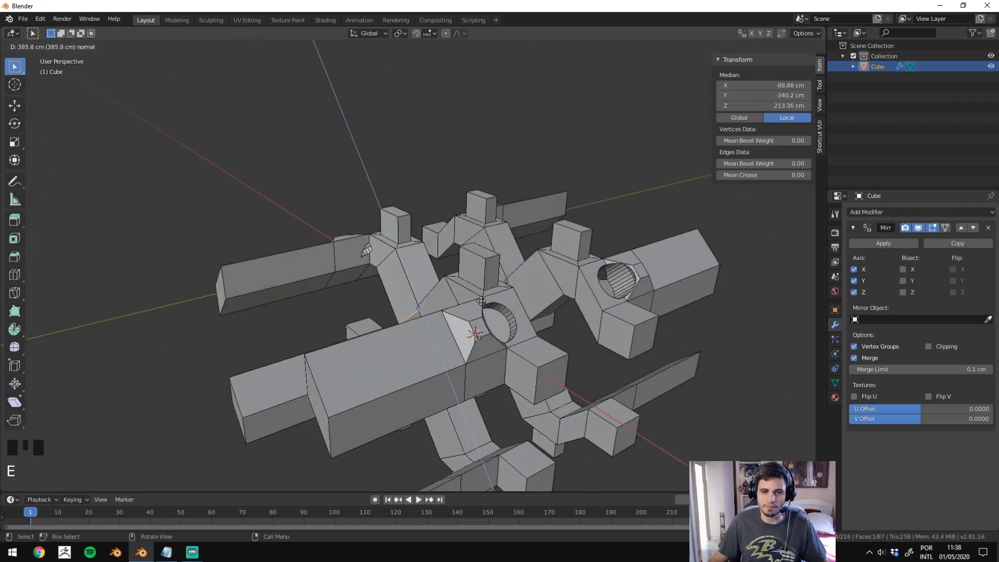
{"action": "left_click", "coordinate": [481, 301]}
{"action": "middle_click_drag", "start_coordinate": [481, 301], "coordinate": [359, 286]}
{"action": "left_click", "coordinate": [312, 255]}
{"action": "middle_click_drag", "start_coordinate": [312, 255], "coordinate": [287, 276]}
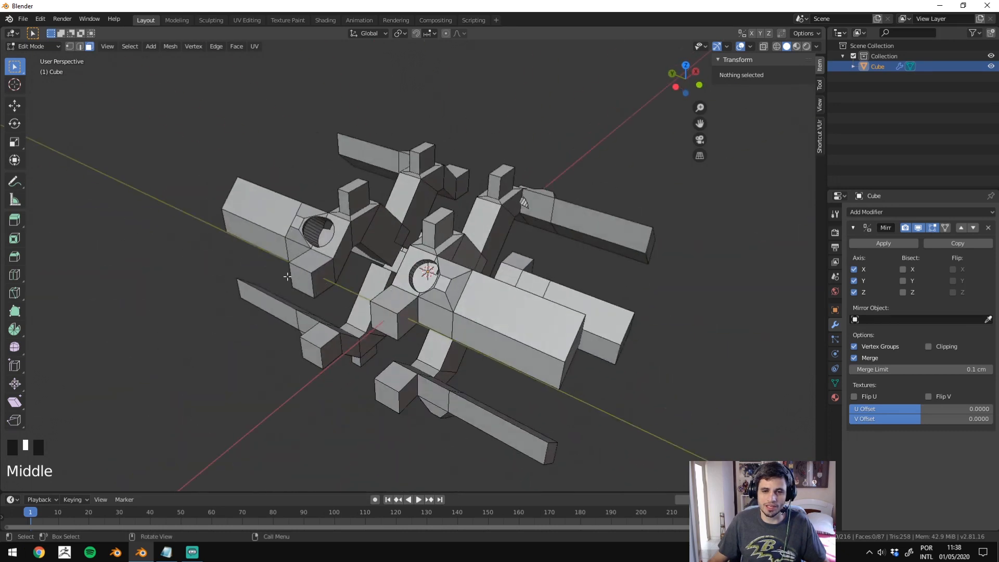
Turn off the Mirror modifier's Edit Mode display and extrude the side of the sloping bar outward.
{"action": "left_click", "coordinate": [935, 227]}
{"action": "middle_click_drag", "start_coordinate": [657, 285], "coordinate": [586, 264]}
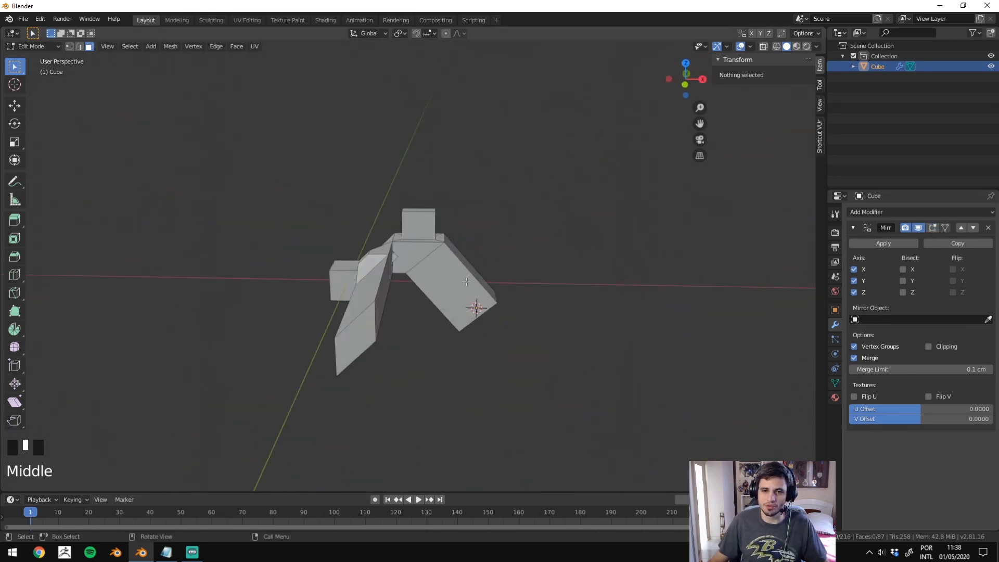
{"action": "left_click", "coordinate": [433, 271]}
{"action": "middle_click_drag", "start_coordinate": [420, 258], "coordinate": [437, 260]}
{"action": "key", "text": "e"}
{"action": "left_click", "coordinate": [439, 264]}
Add a loop cut across the middle of the box on top of the piece.
{"action": "scroll", "coordinate": [470, 205], "scroll_direction": "up", "scroll_amount": 4}
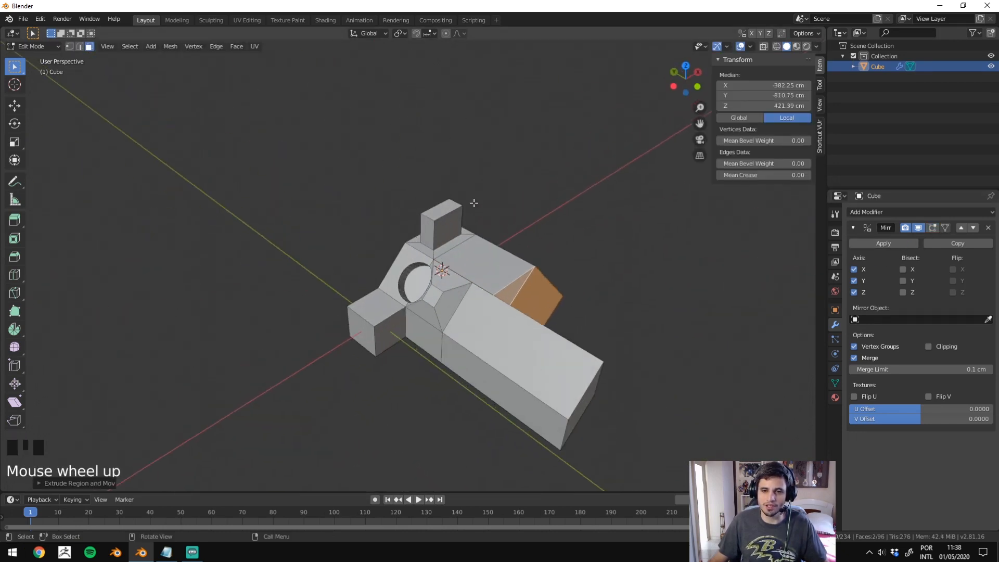
{"action": "key", "text": "ctrl+r"}
{"action": "middle_click_drag", "start_coordinate": [471, 172], "coordinate": [497, 216], "text": "shift"}
{"action": "scroll", "coordinate": [484, 203], "scroll_direction": "up", "scroll_amount": 3}
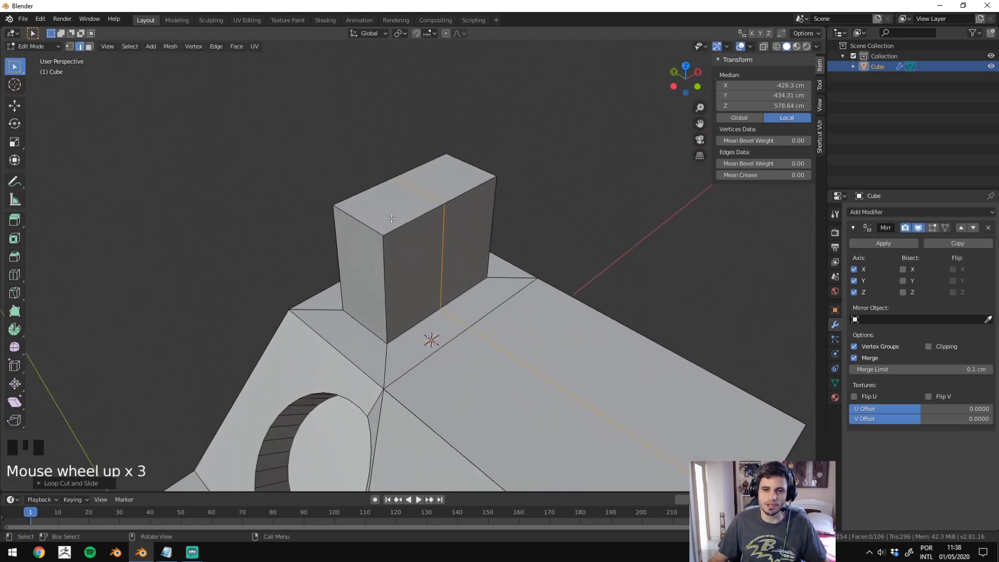
Extrude the rear half of the box's top face upward into a taller column.
{"action": "left_click", "coordinate": [455, 182]}
{"action": "left_click", "coordinate": [454, 183]}
{"action": "key", "text": "3"}
{"action": "left_click", "coordinate": [455, 183]}
{"action": "key", "text": "e"}
{"action": "left_click", "coordinate": [461, 57]}
Inset the column's top face and extrude the inset face downward to sink a square hole into the column.
{"action": "middle_click_drag", "start_coordinate": [460, 58], "coordinate": [468, 215], "text": "shift"}
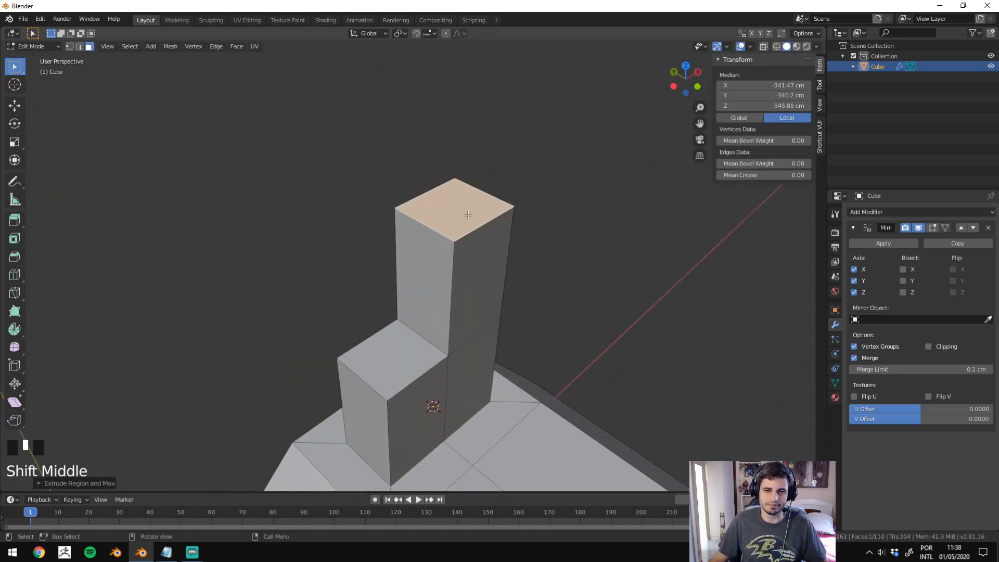
{"action": "key", "text": "i"}
{"action": "left_click", "coordinate": [564, 121]}
{"action": "key", "text": "e"}
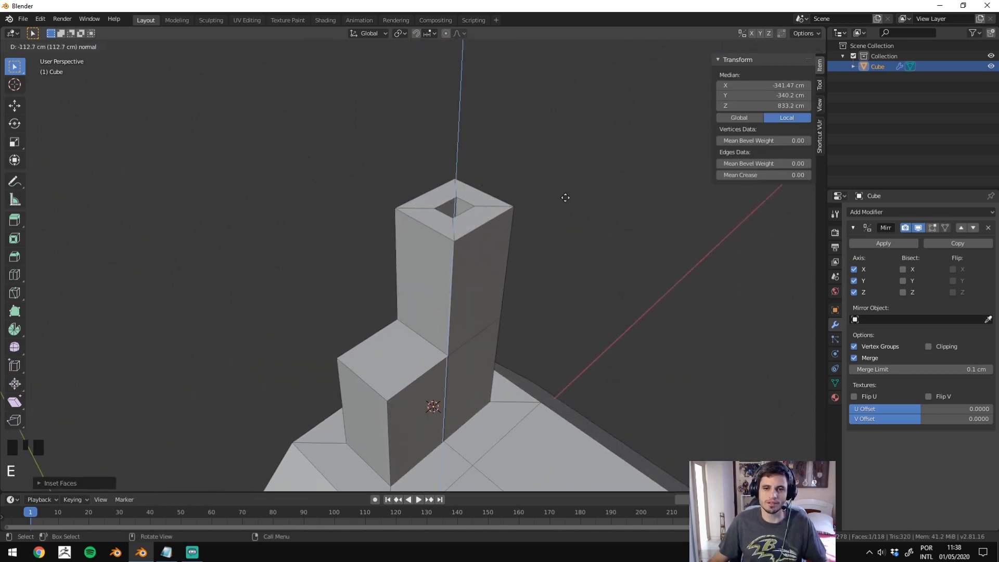
{"action": "left_click", "coordinate": [564, 216]}
Extrude the column's inner side face sideways into a beam toward its mirrored copy and return to Object Mode.
{"action": "middle_click_drag", "start_coordinate": [557, 221], "coordinate": [640, 205]}
{"action": "left_click", "coordinate": [563, 174]}
{"action": "key", "text": "e"}
{"action": "left_click", "coordinate": [386, 195]}
{"action": "key", "text": "Tab"}
Examine the mirrored assembly from several sides and the crossing at its centre up close.
{"action": "middle_click_drag", "start_coordinate": [473, 223], "coordinate": [426, 226]}
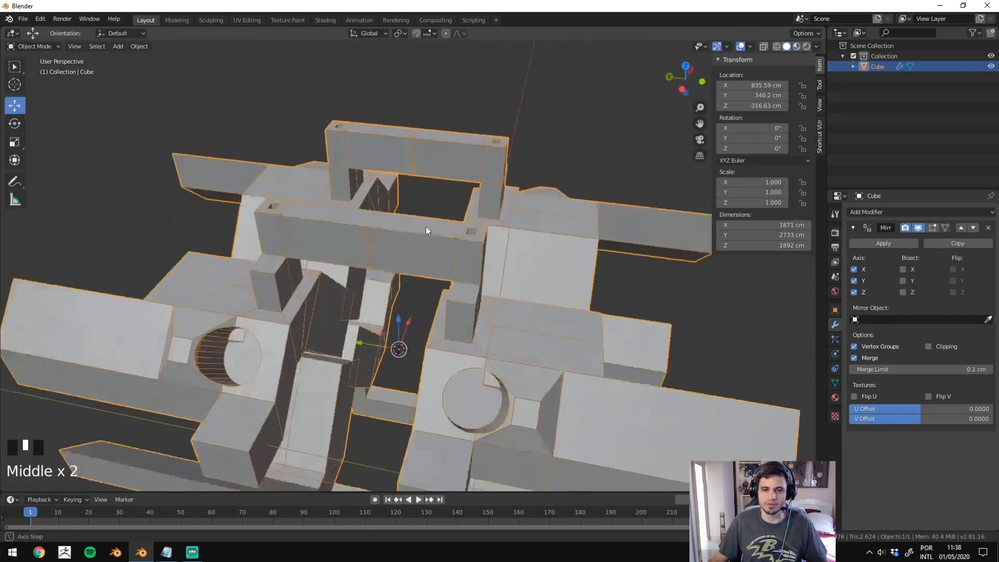
{"action": "scroll", "coordinate": [508, 242], "scroll_direction": "down", "scroll_amount": 3}
{"action": "middle_click_drag", "start_coordinate": [508, 241], "coordinate": [600, 226]}
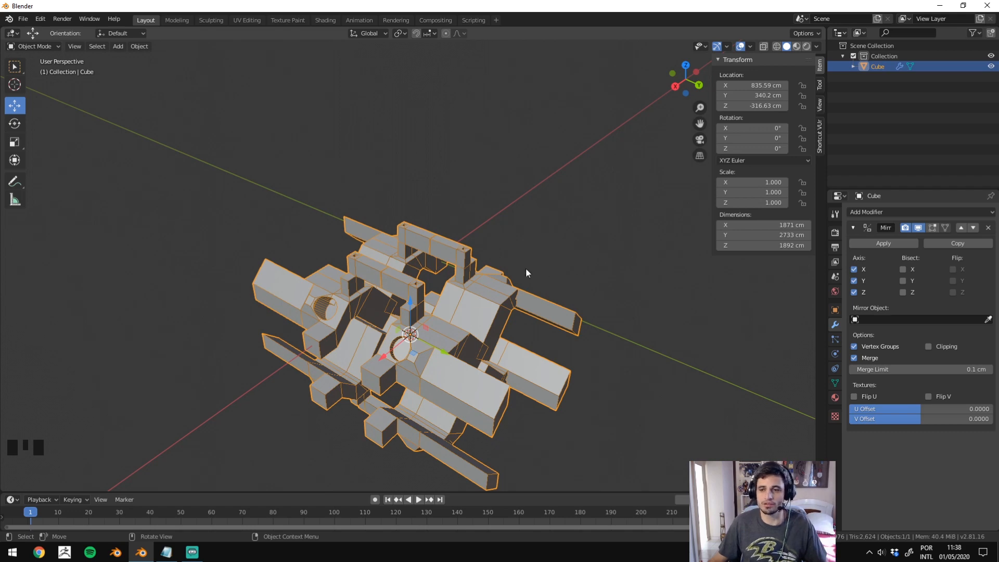
{"action": "middle_click_drag", "start_coordinate": [526, 273], "coordinate": [370, 276]}
{"action": "scroll", "coordinate": [428, 223], "scroll_direction": "up", "scroll_amount": 2}
{"action": "middle_click_drag", "start_coordinate": [429, 223], "coordinate": [506, 234]}
{"action": "scroll", "coordinate": [382, 257], "scroll_direction": "up", "scroll_amount": 3}
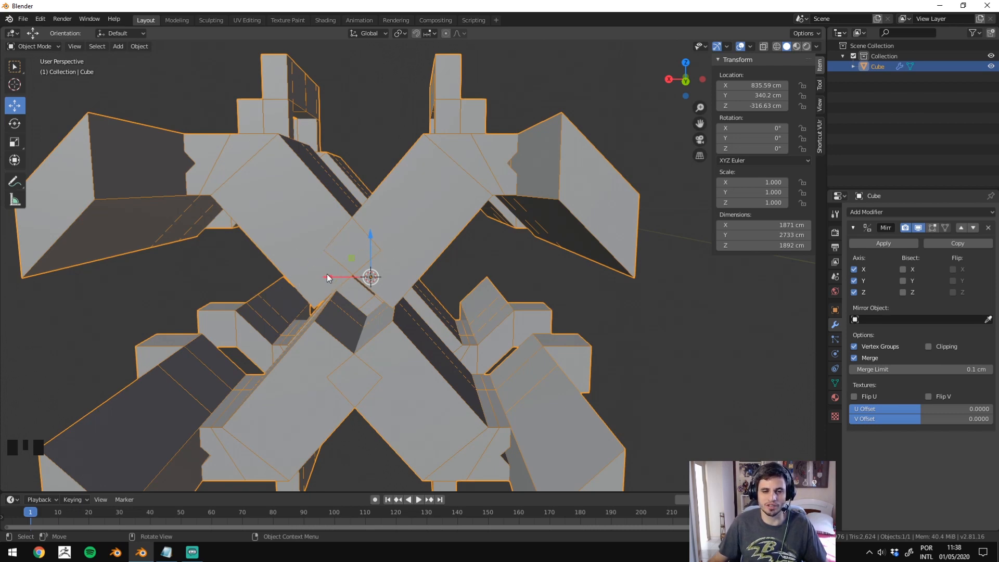
{"action": "middle_click_drag", "start_coordinate": [334, 267], "coordinate": [347, 267], "text": "shift"}
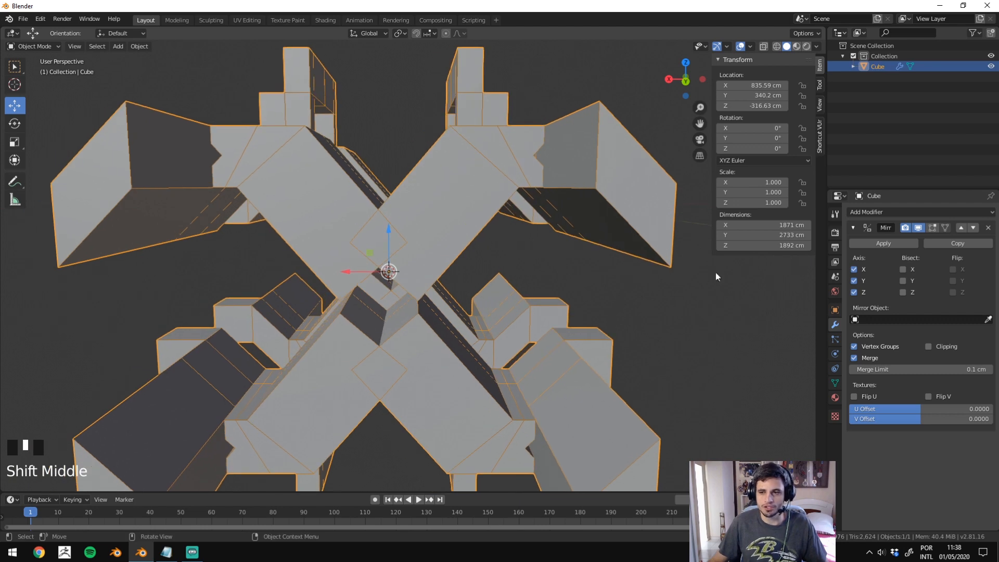
Enable Bisect and Flip on the X axis in the Mirror modifier.
{"action": "left_click", "coordinate": [903, 269]}
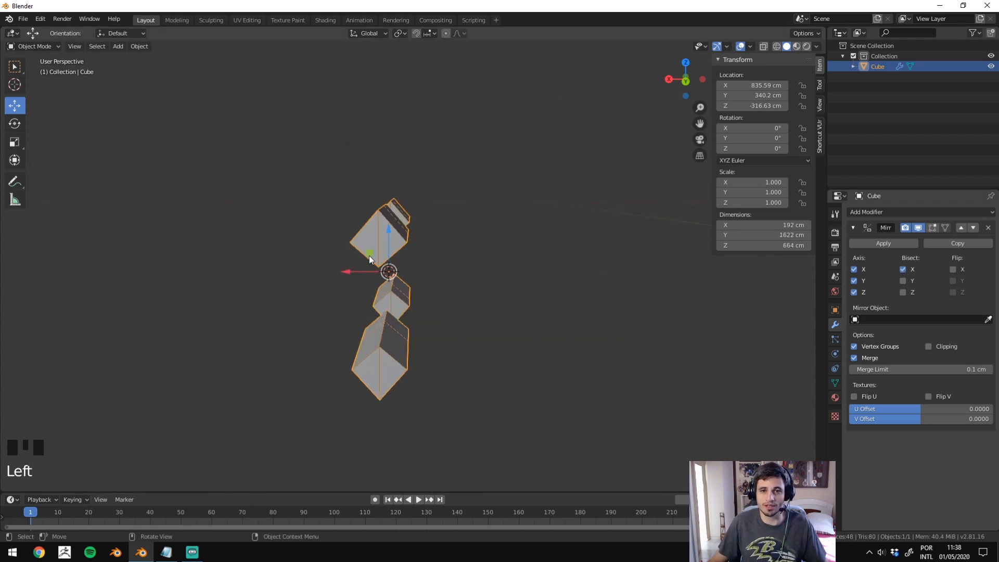
{"action": "left_click", "coordinate": [962, 269]}
{"action": "middle_click_drag", "start_coordinate": [361, 254], "coordinate": [367, 209]}
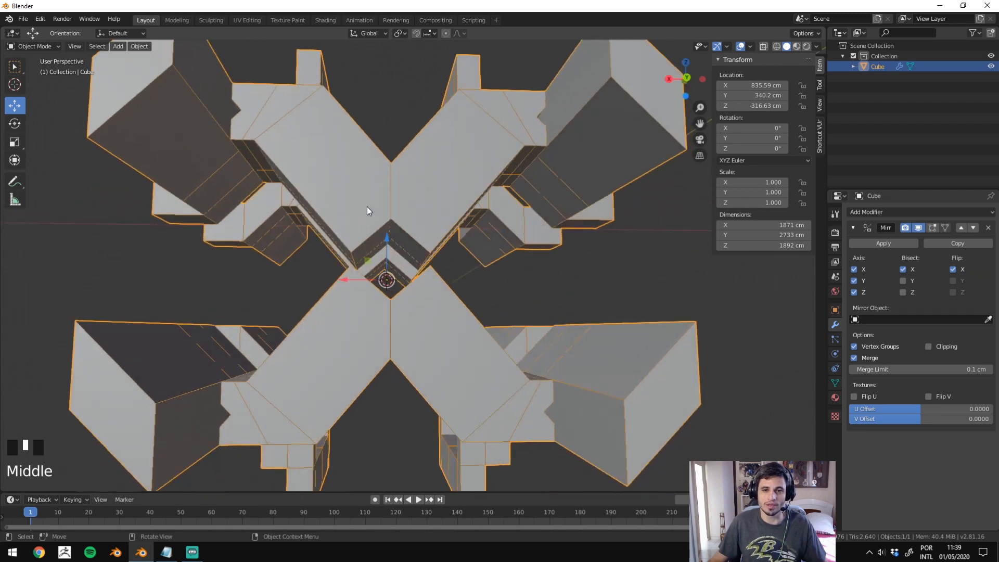
Start a screen capture of the viewport and mark the mirror seam with a straight vertical red line.
{"action": "key", "text": "Print"}
{"action": "left_click_drag", "start_coordinate": [110, 89], "coordinate": [745, 444]}
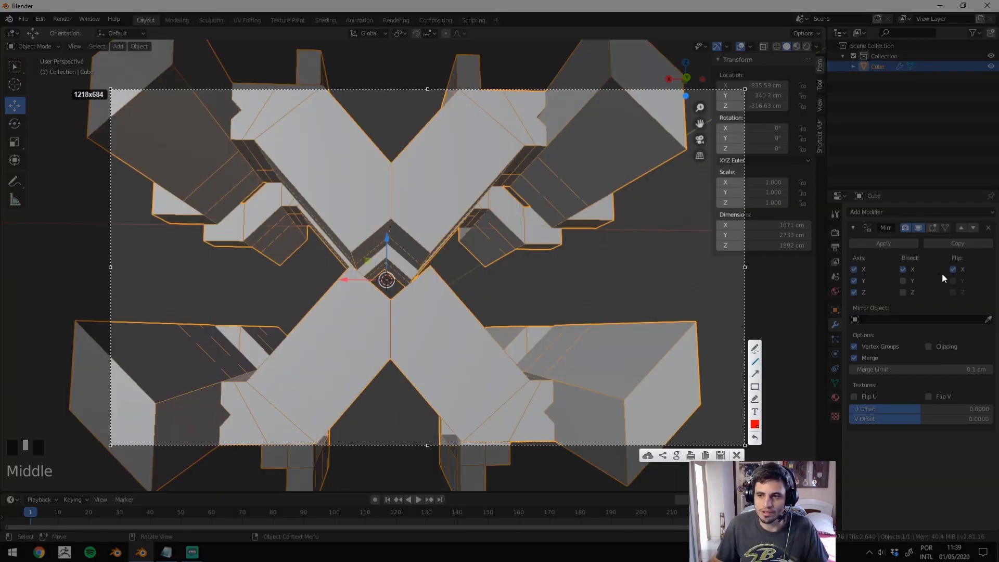
{"action": "mouse_move", "coordinate": [396, 156]}
{"action": "left_mouse_down"}
{"action": "mouse_move", "coordinate": [417, 355]}
{"action": "mouse_move", "coordinate": [395, 404]}
{"action": "left_mouse_up"}
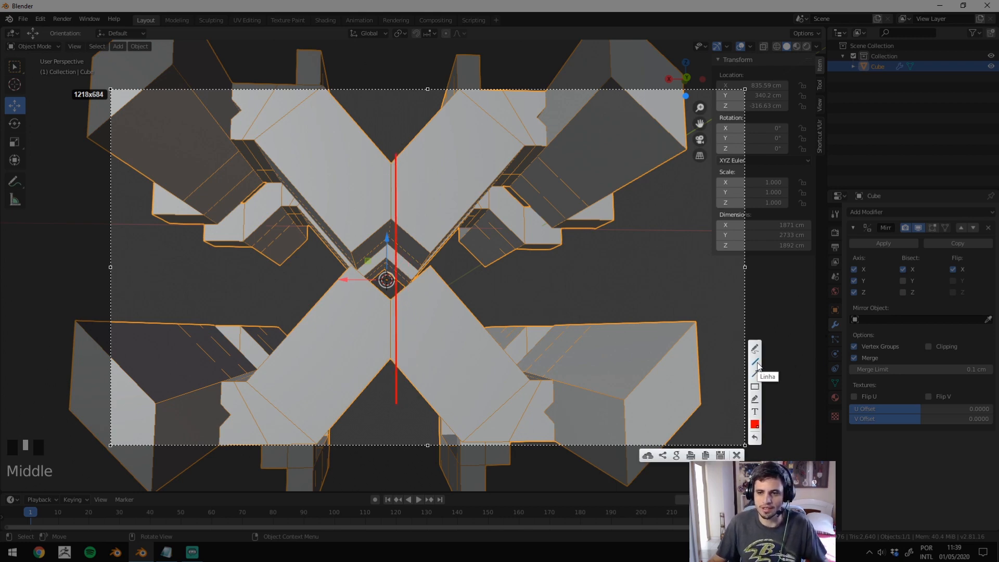
{"action": "key", "text": "ctrl+z"}
{"action": "left_click_drag", "start_coordinate": [391, 151], "coordinate": [392, 384]}
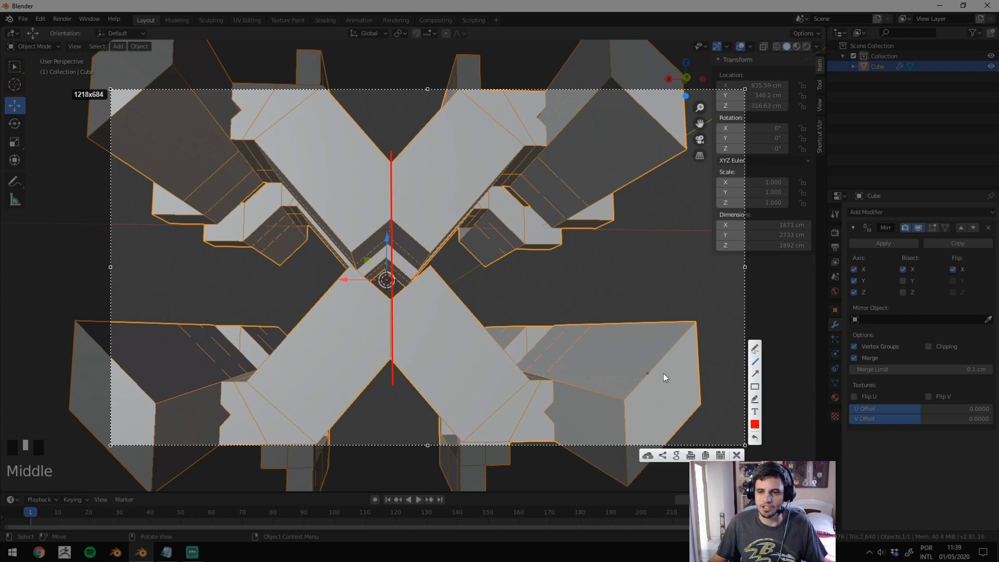
Sketch a red triangle beside the marked seam to outline the overlap, undo it and discard the capture.
{"action": "mouse_move", "coordinate": [391, 162]}
{"action": "left_mouse_down"}
{"action": "mouse_move", "coordinate": [408, 227]}
{"action": "mouse_move", "coordinate": [388, 223]}
{"action": "left_mouse_up"}
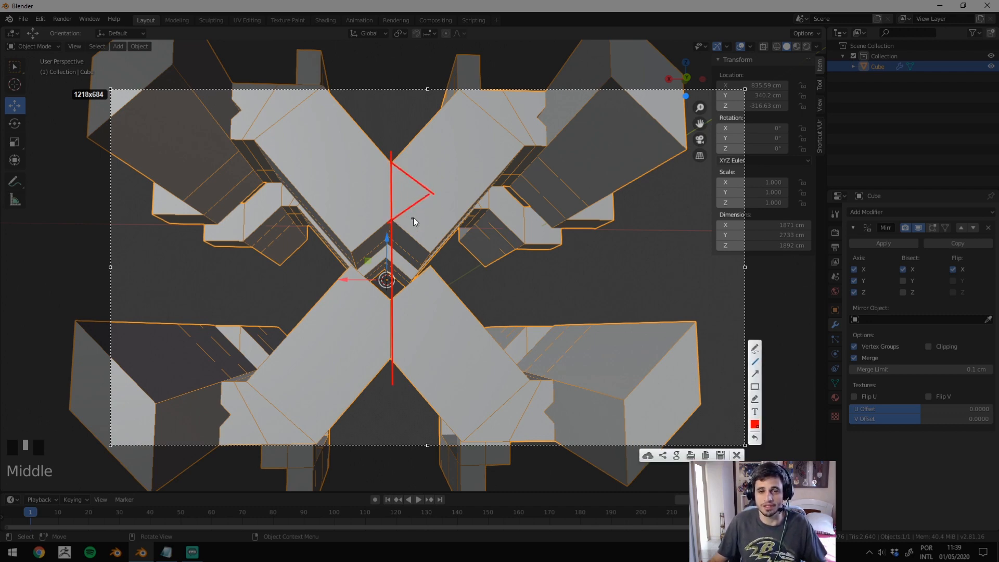
{"action": "key", "text": "ctrl+z"}
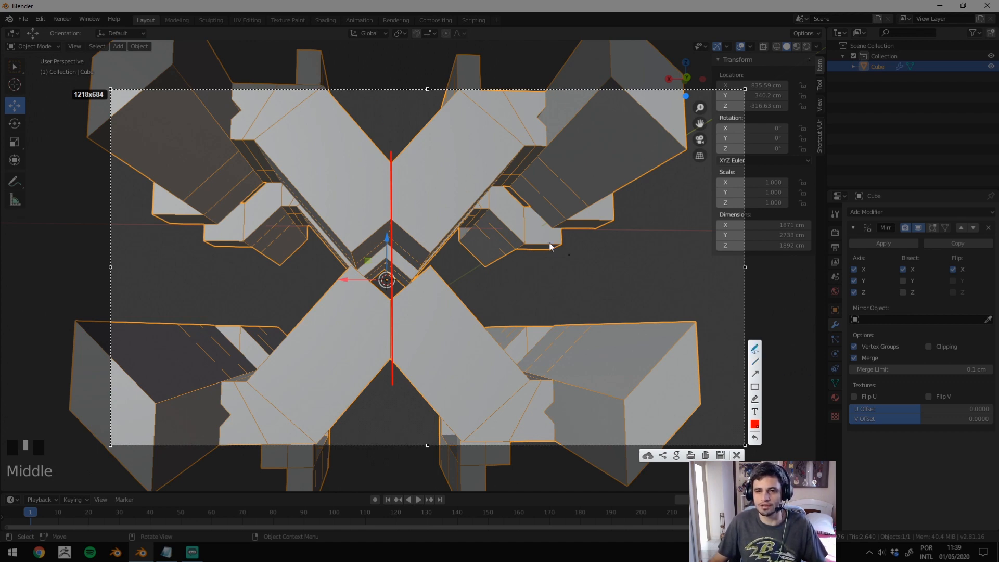
{"action": "mouse_move", "coordinate": [484, 153]}
{"action": "left_mouse_down"}
{"action": "mouse_move", "coordinate": [434, 199]}
{"action": "mouse_move", "coordinate": [497, 172]}
{"action": "left_mouse_up"}
{"action": "key", "text": "Escape"}
Switch the Mirror modifier's X bisect off and on repeatedly to compare the centre seam, leaving it enabled.
{"action": "left_click", "coordinate": [903, 269]}
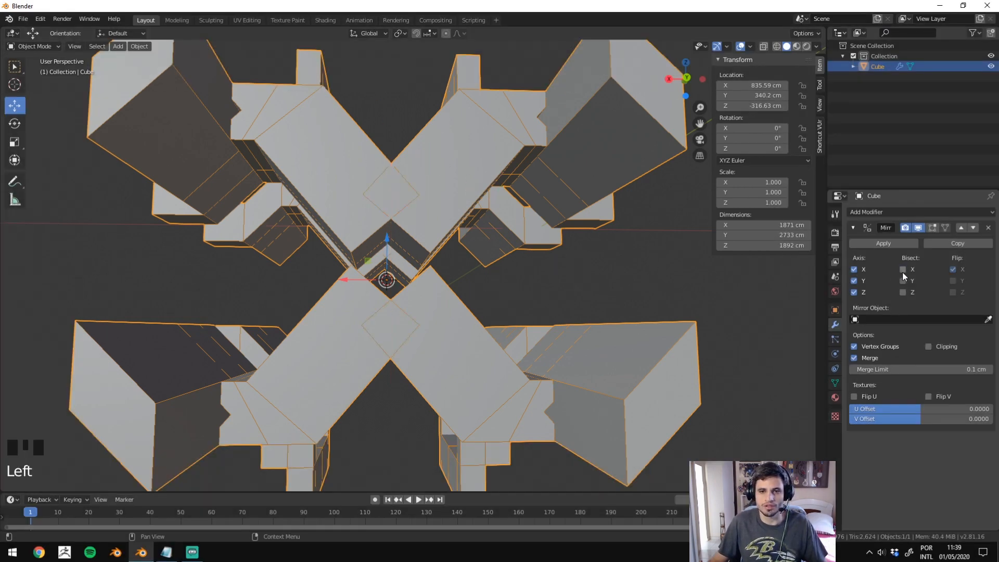
{"action": "triple_click", "coordinate": [902, 272]}
{"action": "triple_click", "coordinate": [902, 273]}
{"action": "left_click", "coordinate": [902, 273]}
{"action": "triple_click", "coordinate": [903, 272]}
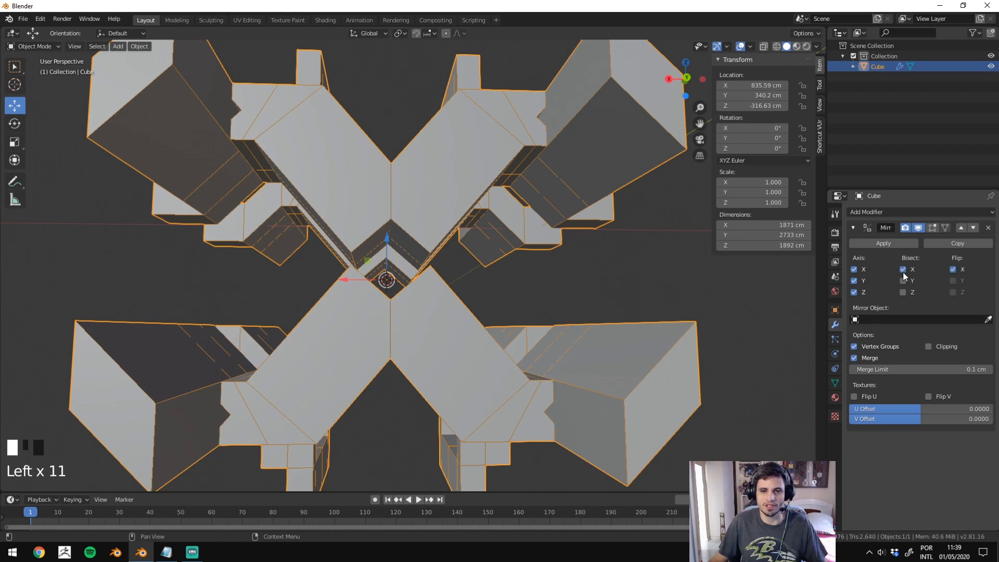
{"action": "left_click", "coordinate": [903, 273]}
{"action": "left_click", "coordinate": [903, 273]}
Delete the mirrored object and add a plane at the world origin.
{"action": "scroll", "coordinate": [324, 231], "scroll_direction": "down", "scroll_amount": 6}
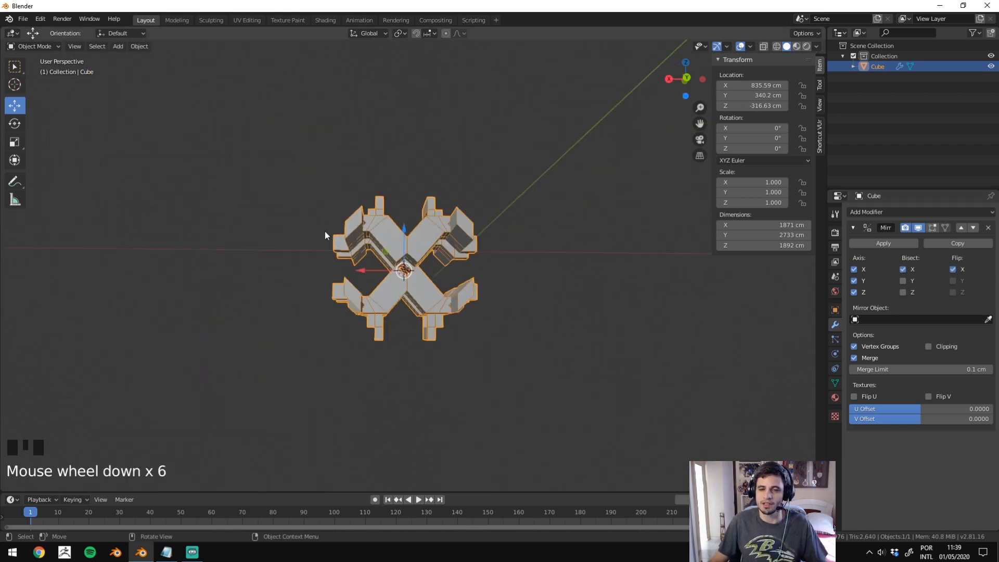
{"action": "middle_click_drag", "start_coordinate": [324, 231], "coordinate": [486, 266]}
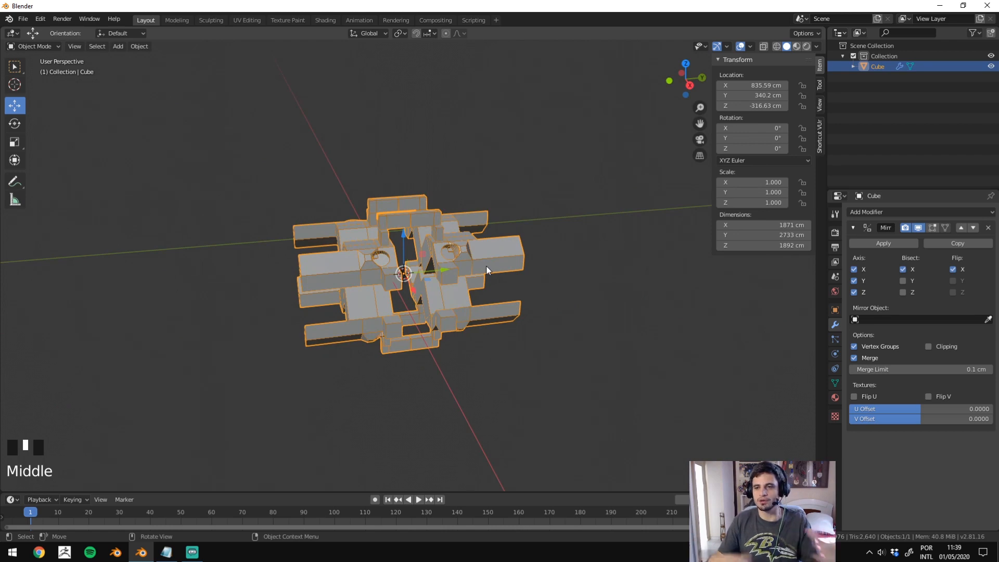
{"action": "scroll", "coordinate": [491, 250], "scroll_direction": "up", "scroll_amount": 4}
{"action": "middle_click_drag", "start_coordinate": [489, 251], "coordinate": [201, 288]}
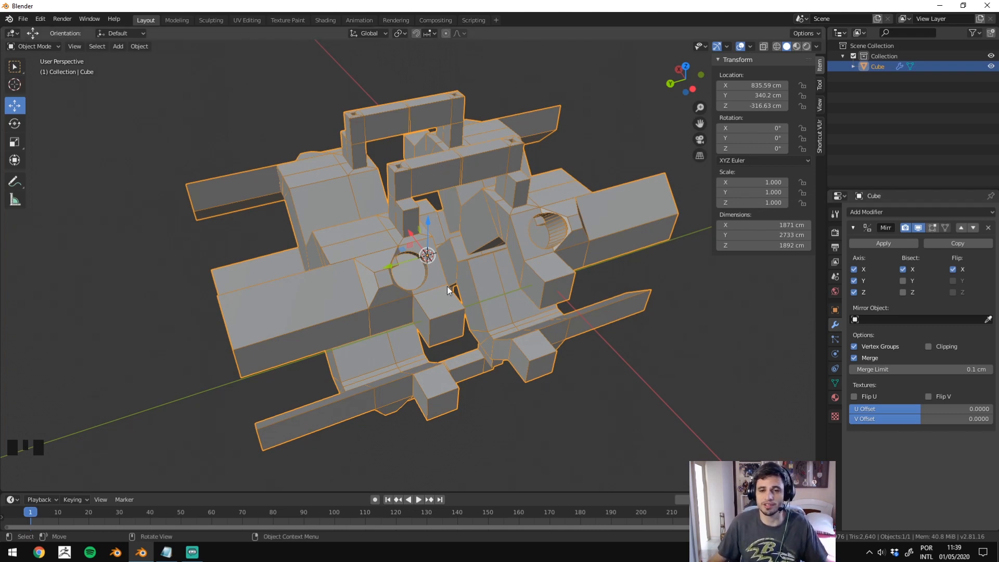
{"action": "scroll", "coordinate": [533, 215], "scroll_direction": "up", "scroll_amount": 1}
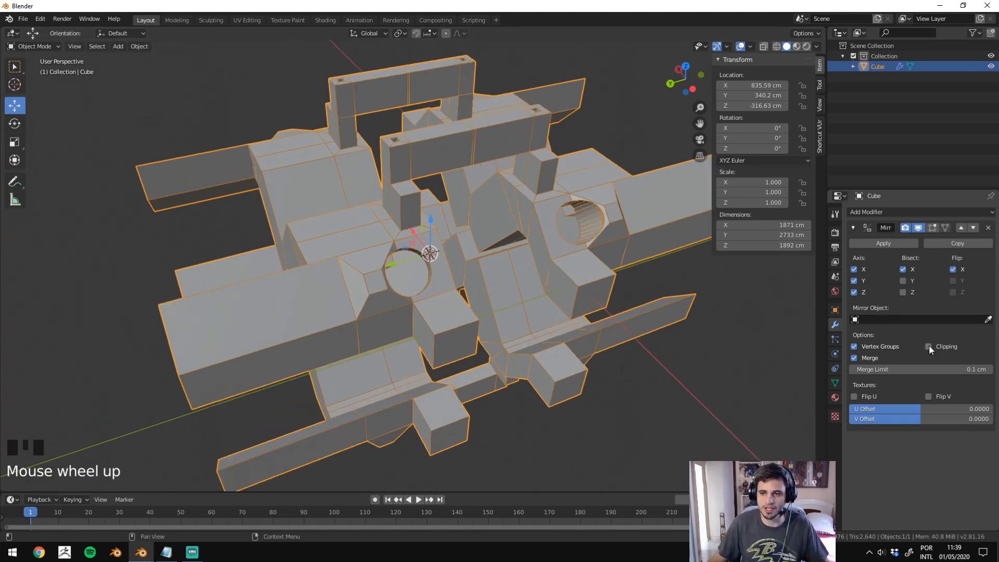
{"action": "middle_click_drag", "start_coordinate": [506, 278], "coordinate": [300, 282]}
{"action": "key", "text": "x"}
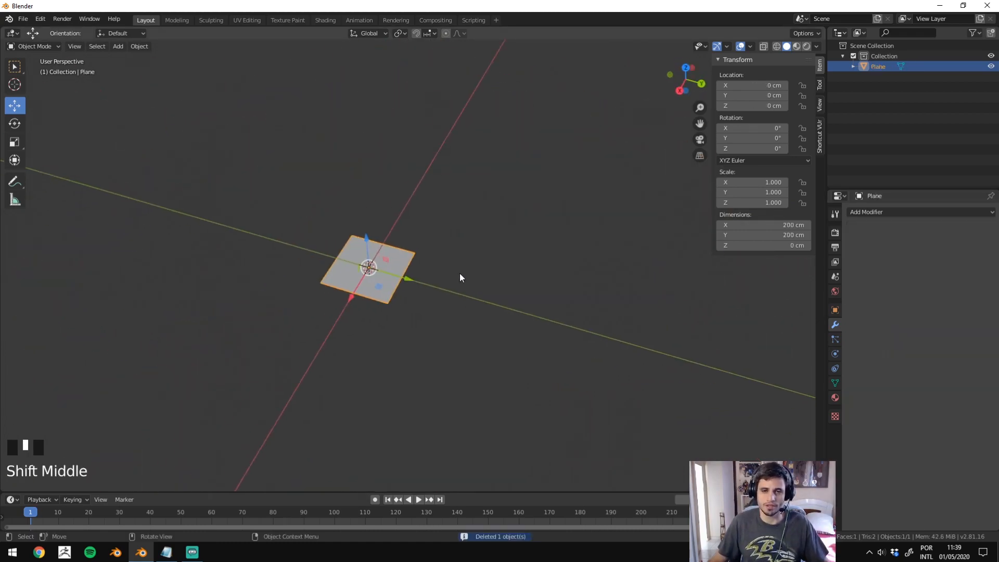
Add a Solidify modifier to the plane and set its thickness to 90 cm.
{"action": "middle_click_drag", "start_coordinate": [460, 273], "coordinate": [435, 290]}
{"action": "left_click", "coordinate": [863, 212]}
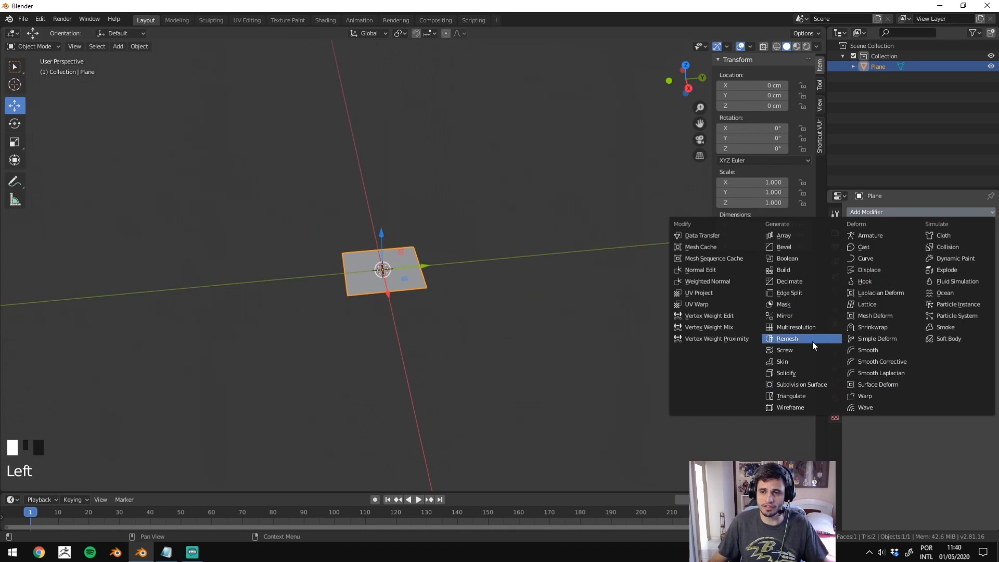
{"action": "left_click", "coordinate": [816, 372]}
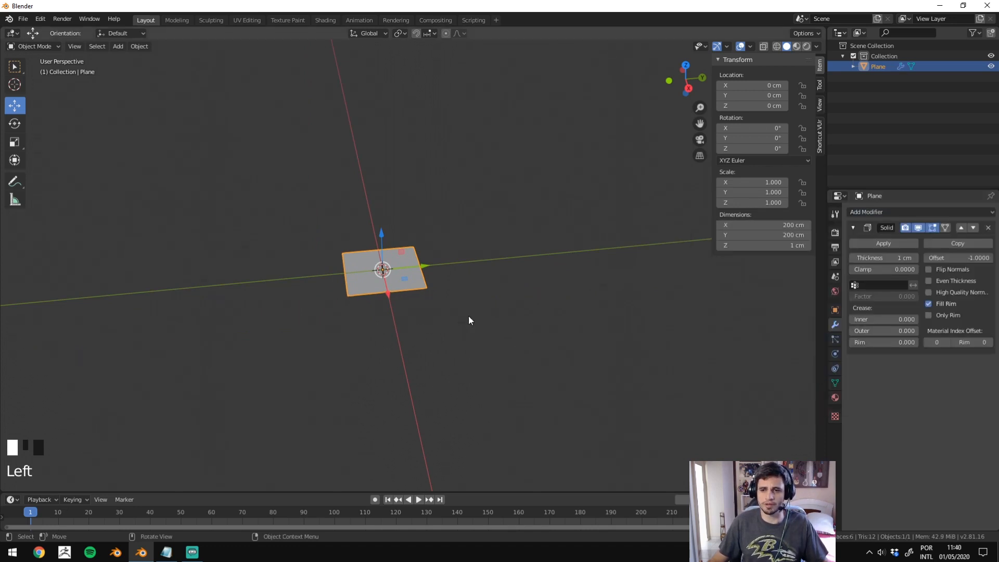
{"action": "scroll", "coordinate": [471, 322], "scroll_direction": "up", "scroll_amount": 5}
{"action": "left_click_drag", "start_coordinate": [884, 258], "coordinate": [927, 257]}
{"action": "middle_click_drag", "start_coordinate": [489, 333], "coordinate": [532, 421]}
{"action": "scroll", "coordinate": [454, 280], "scroll_direction": "down", "scroll_amount": 3}
{"action": "middle_click_drag", "start_coordinate": [454, 280], "coordinate": [460, 286]}
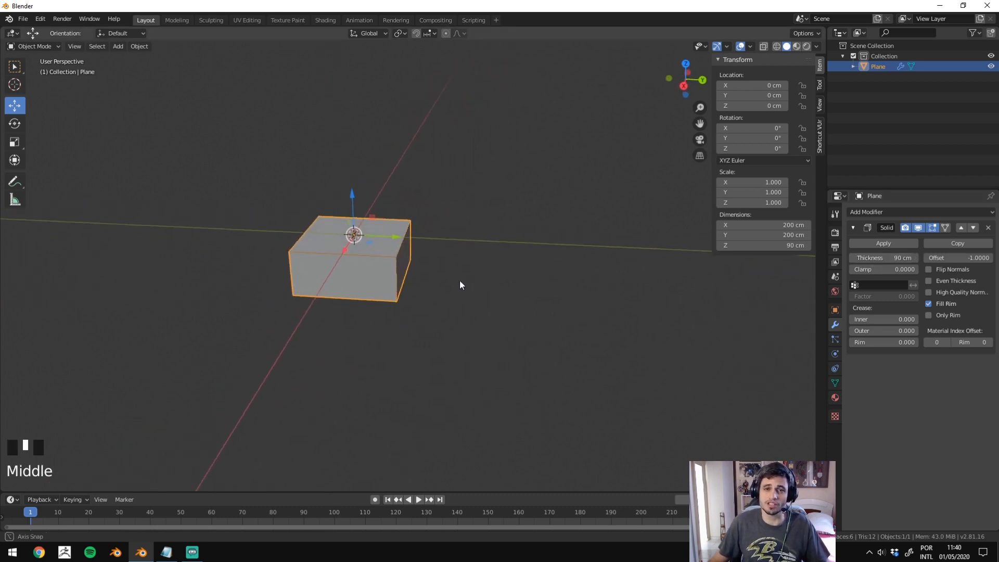
Extrude the plane's edge twice in Edit Mode along the Y direction, angling the second segment upward.
{"action": "key", "text": "Tab"}
{"action": "left_click", "coordinate": [406, 260]}
{"action": "key", "text": "e"}
{"action": "key", "text": "e"}
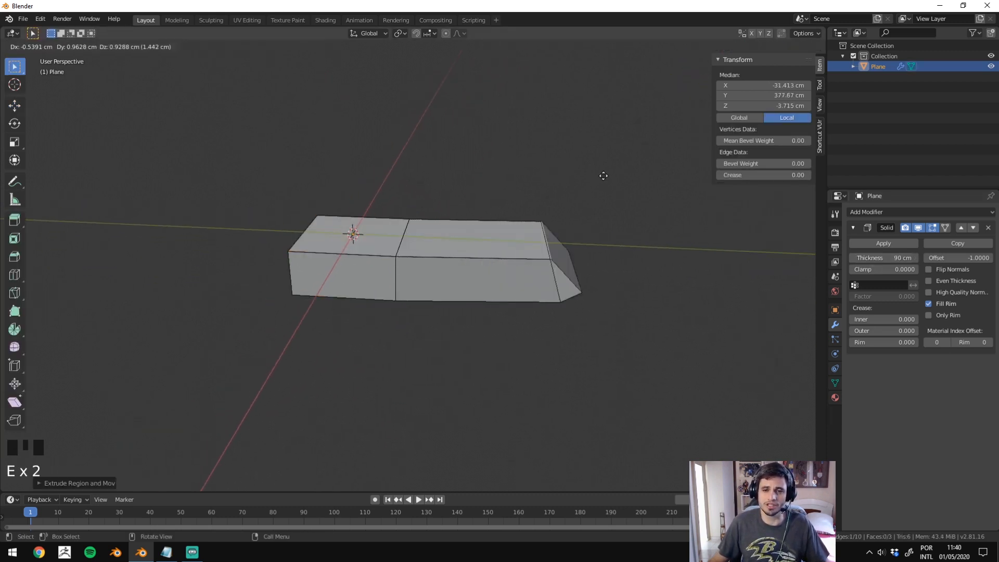
{"action": "left_click", "coordinate": [603, 176]}
Try moving the corner vertex at the strip's starting end and revert the move.
{"action": "middle_click_drag", "start_coordinate": [603, 176], "coordinate": [459, 305]}
{"action": "left_click", "coordinate": [267, 334]}
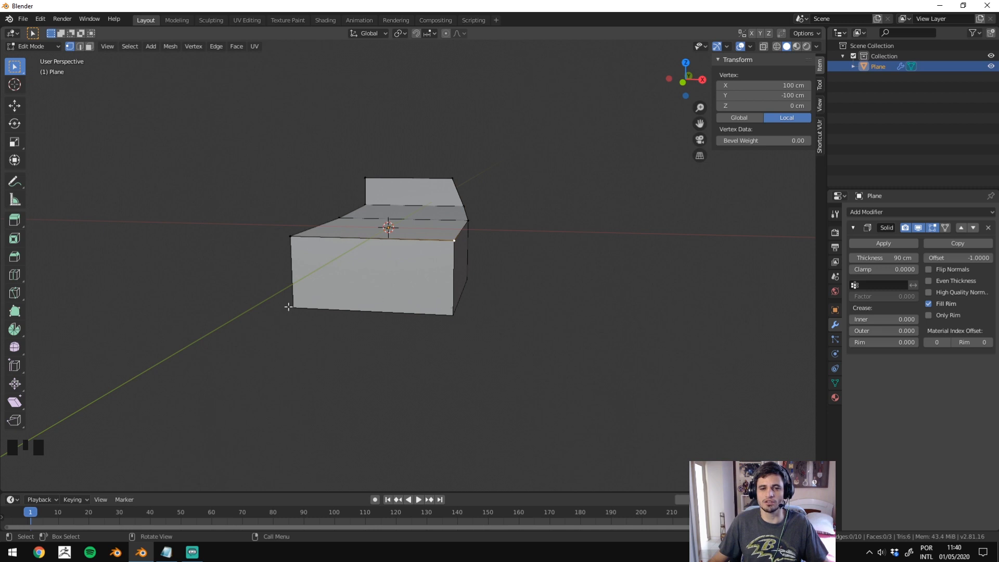
{"action": "middle_click_drag", "start_coordinate": [450, 293], "coordinate": [423, 276]}
{"action": "scroll", "coordinate": [425, 289], "scroll_direction": "up", "scroll_amount": 5}
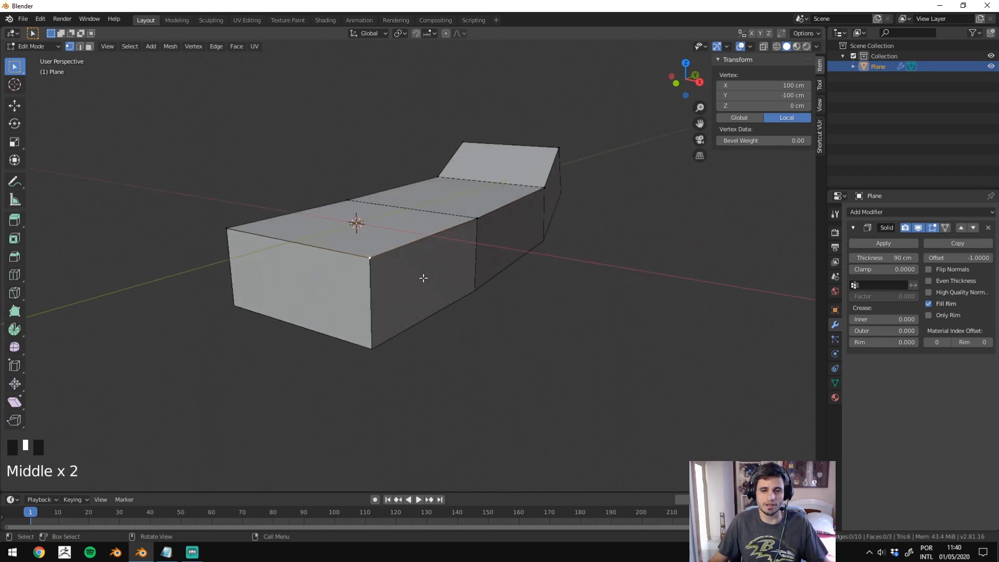
{"action": "key", "text": "g"}
{"action": "right_click", "coordinate": [522, 285]}
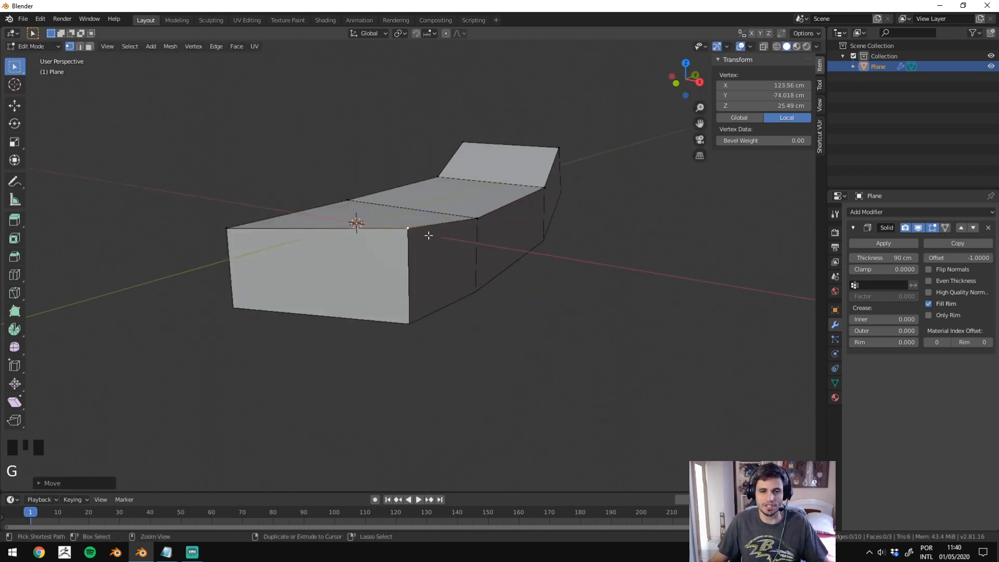
{"action": "scroll", "coordinate": [575, 310], "scroll_direction": "down", "scroll_amount": 2}
{"action": "middle_click_drag", "start_coordinate": [575, 310], "coordinate": [580, 291]}
{"action": "scroll", "coordinate": [581, 291], "scroll_direction": "up", "scroll_amount": 5}
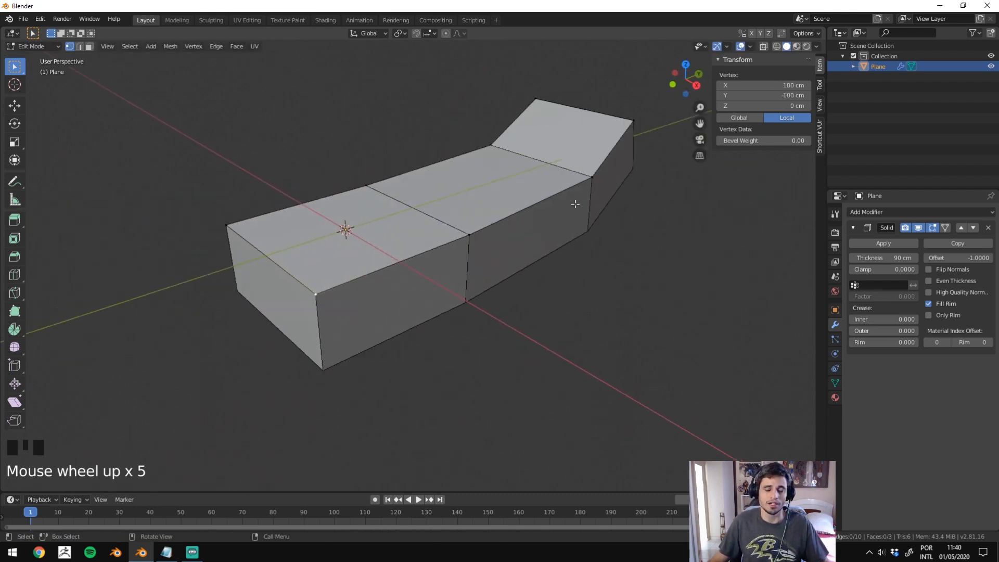
Select the edge at the strip's raised end and turn off the Solidify modifier's Edit Mode display.
{"action": "middle_click_drag", "start_coordinate": [573, 205], "coordinate": [385, 249], "text": "shift"}
{"action": "scroll", "coordinate": [352, 299], "scroll_direction": "down", "scroll_amount": 7}
{"action": "middle_click_drag", "start_coordinate": [425, 281], "coordinate": [397, 276]}
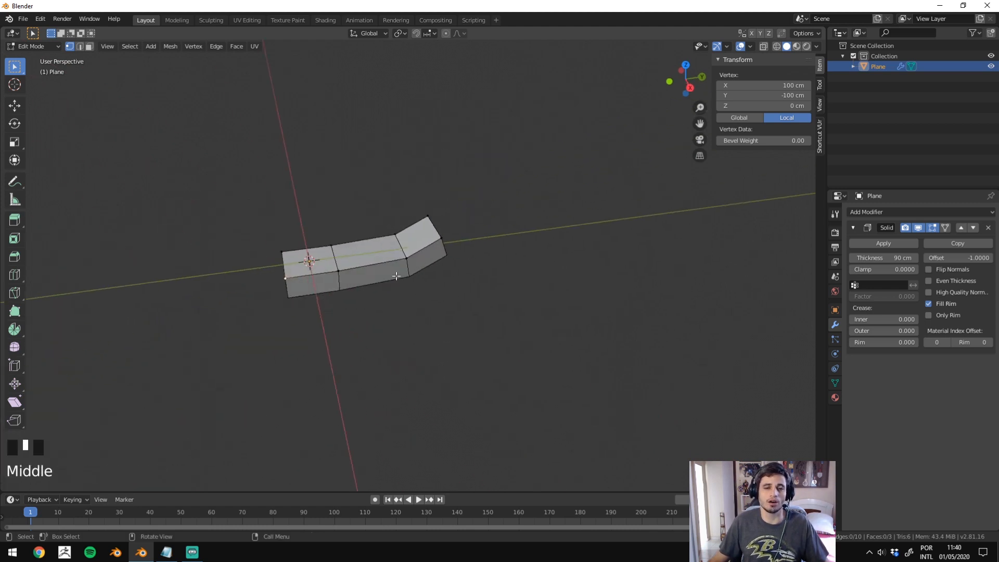
{"action": "scroll", "coordinate": [398, 274], "scroll_direction": "up", "scroll_amount": 5}
{"action": "key", "text": "2"}
{"action": "left_click", "coordinate": [466, 195]}
{"action": "scroll", "coordinate": [476, 233], "scroll_direction": "down", "scroll_amount": 1}
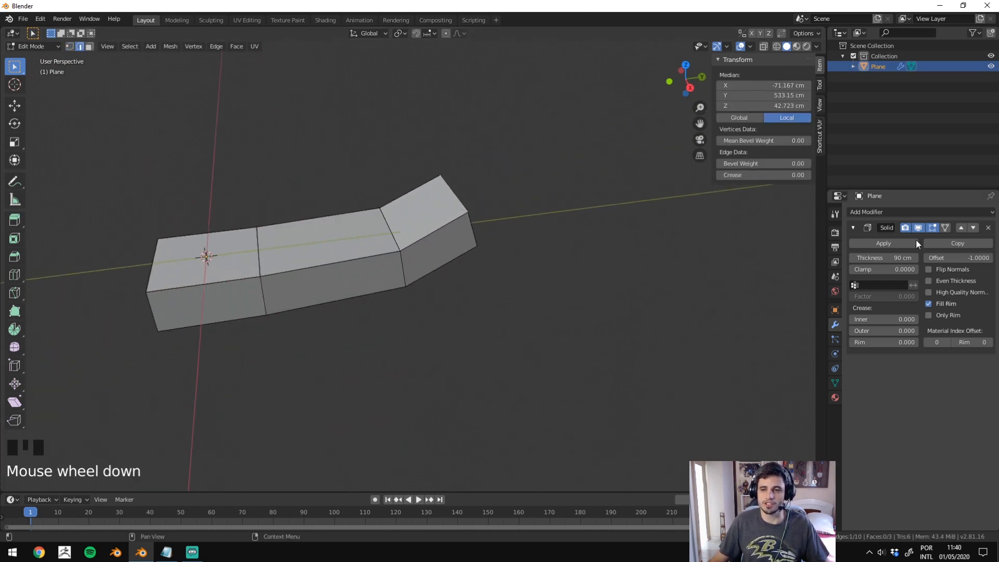
{"action": "left_click", "coordinate": [932, 228]}
Extrude the end edge three more times to lengthen the strip with a rising segment and two level ones.
{"action": "key", "text": "e"}
{"action": "left_click", "coordinate": [575, 172]}
{"action": "key", "text": "e"}
{"action": "left_click", "coordinate": [770, 149]}
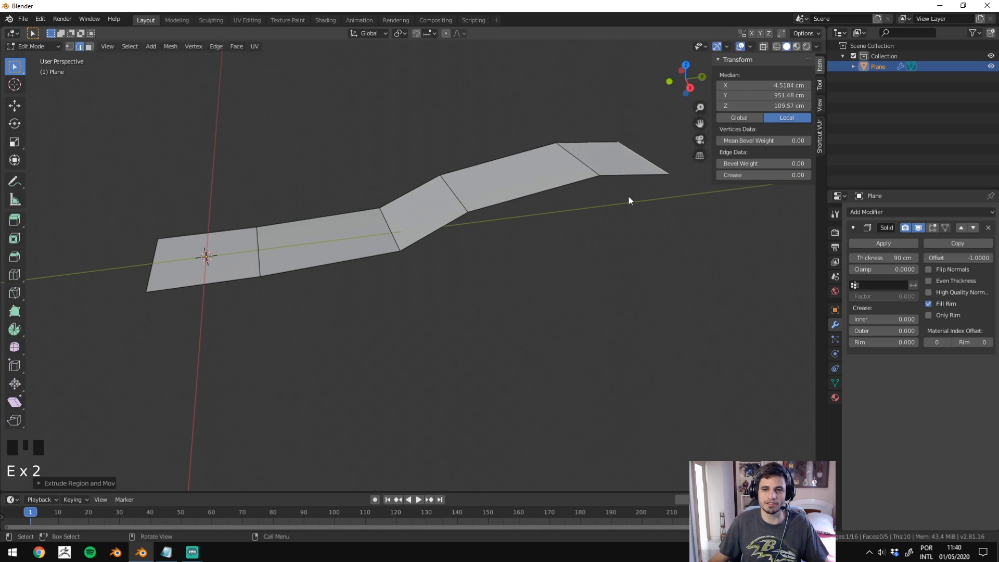
{"action": "middle_click_drag", "start_coordinate": [689, 151], "coordinate": [533, 189], "text": "shift"}
{"action": "key", "text": "e"}
{"action": "left_click", "coordinate": [636, 195]}
{"action": "middle_click_drag", "start_coordinate": [438, 280], "coordinate": [551, 238], "text": "shift"}
{"action": "scroll", "coordinate": [549, 235], "scroll_direction": "down", "scroll_amount": 1}
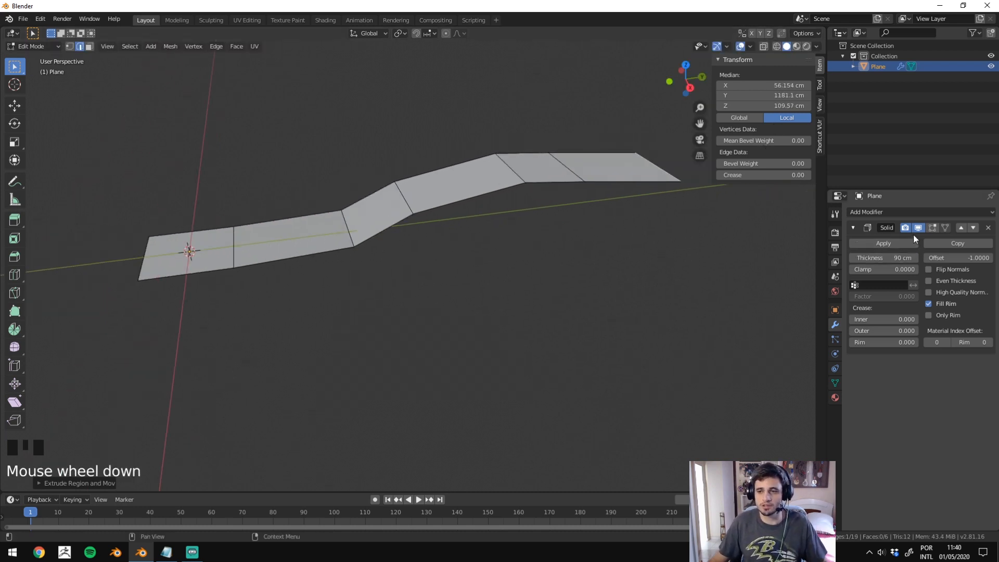
Return to Object Mode and examine the strip's solidified thickness.
{"action": "key", "text": "Tab"}
{"action": "left_click", "coordinate": [423, 300]}
{"action": "left_click", "coordinate": [482, 208]}
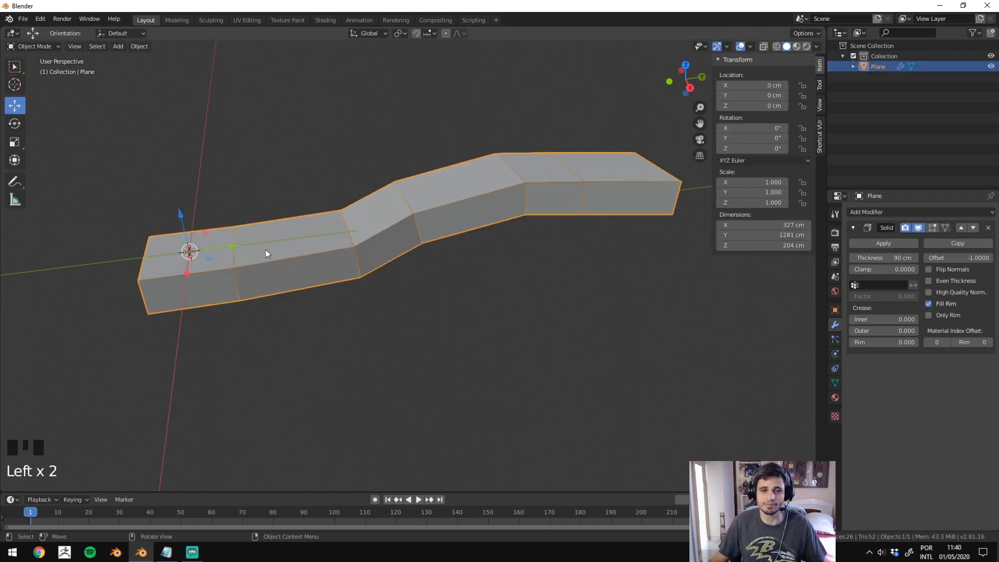
{"action": "middle_click_drag", "start_coordinate": [612, 226], "coordinate": [682, 255], "text": "shift"}
{"action": "middle_click_drag", "start_coordinate": [308, 244], "coordinate": [407, 243]}
{"action": "scroll", "coordinate": [138, 329], "scroll_direction": "down", "scroll_amount": 3}
{"action": "middle_click_drag", "start_coordinate": [193, 331], "coordinate": [262, 223], "text": "shift"}
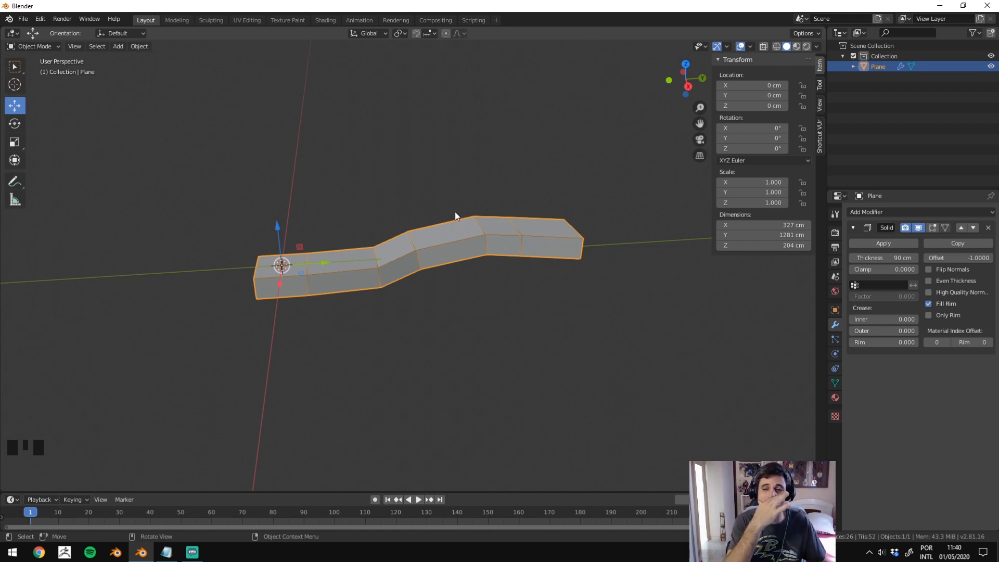
Extrude the strip's entire long side outward, widening the object to about 940 cm in X, and return to Object Mode.
{"action": "key", "text": "Tab"}
{"action": "key", "text": "2"}
{"action": "middle_click_drag", "start_coordinate": [414, 252], "coordinate": [525, 229]}
{"action": "key", "text": "Tab"}
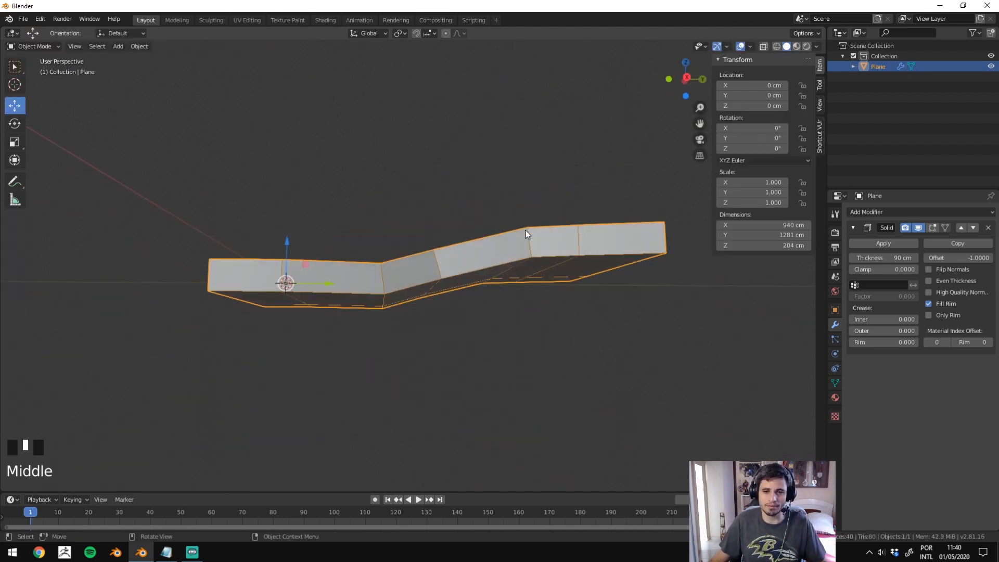
Check the strip's underlying mesh in Edit Mode, then return to Object Mode and remove its Solidify modifier.
{"action": "middle_click_drag", "start_coordinate": [349, 242], "coordinate": [251, 205]}
{"action": "key", "text": "Tab"}
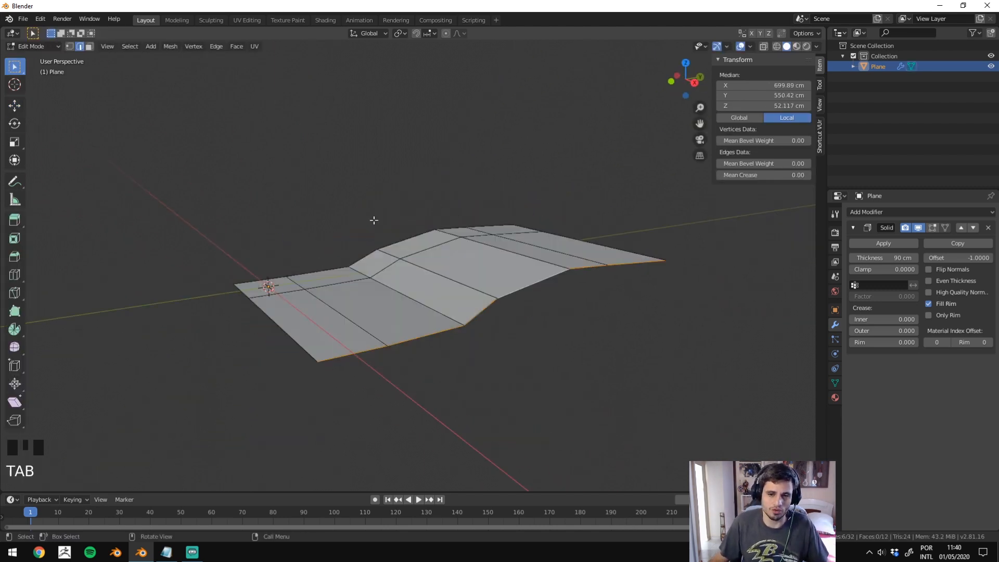
{"action": "key", "text": "Tab"}
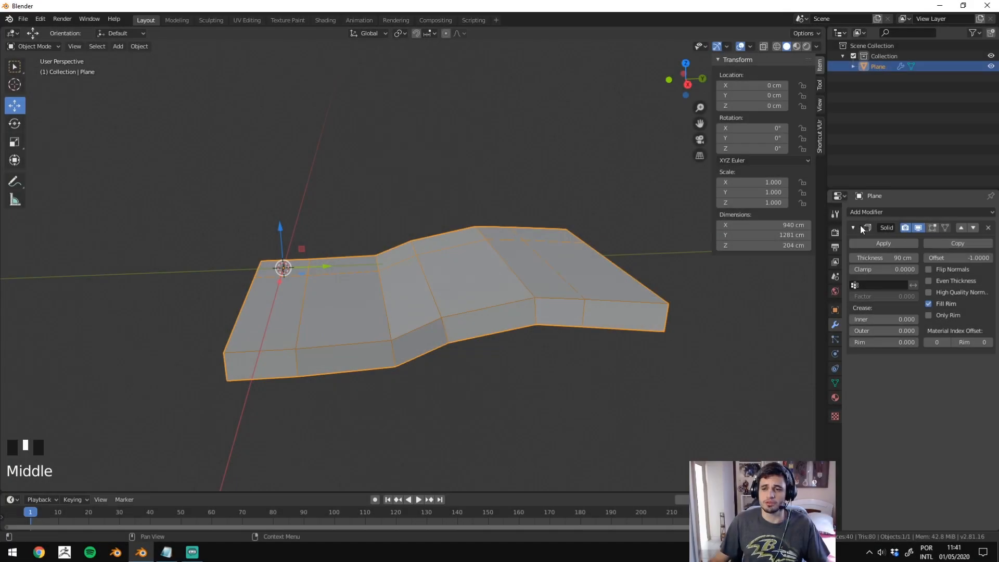
{"action": "left_click", "coordinate": [858, 227]}
{"action": "left_click", "coordinate": [988, 227]}
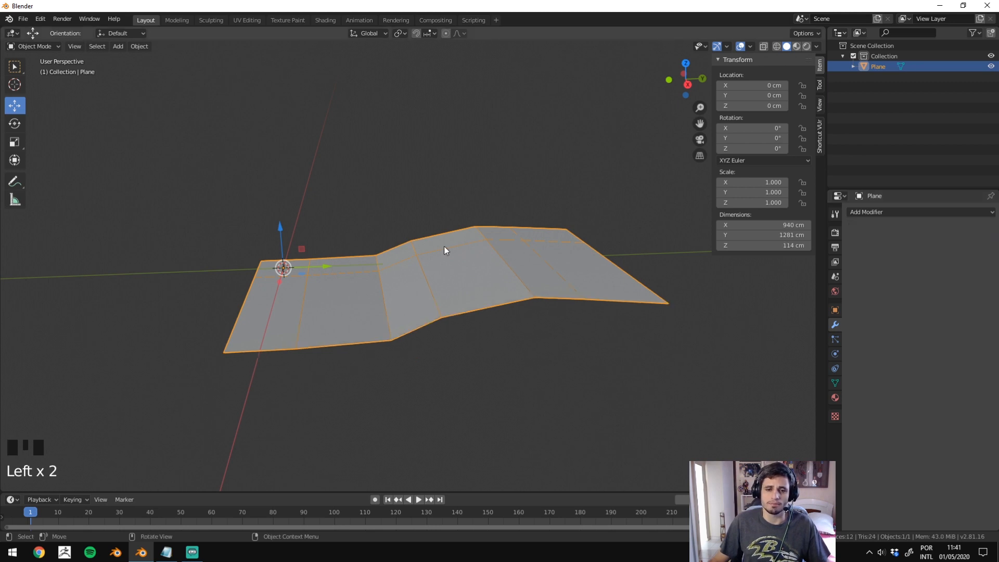
Add a Subdivision Surface modifier to the strip and set its viewport level to 2.
{"action": "left_click", "coordinate": [874, 212]}
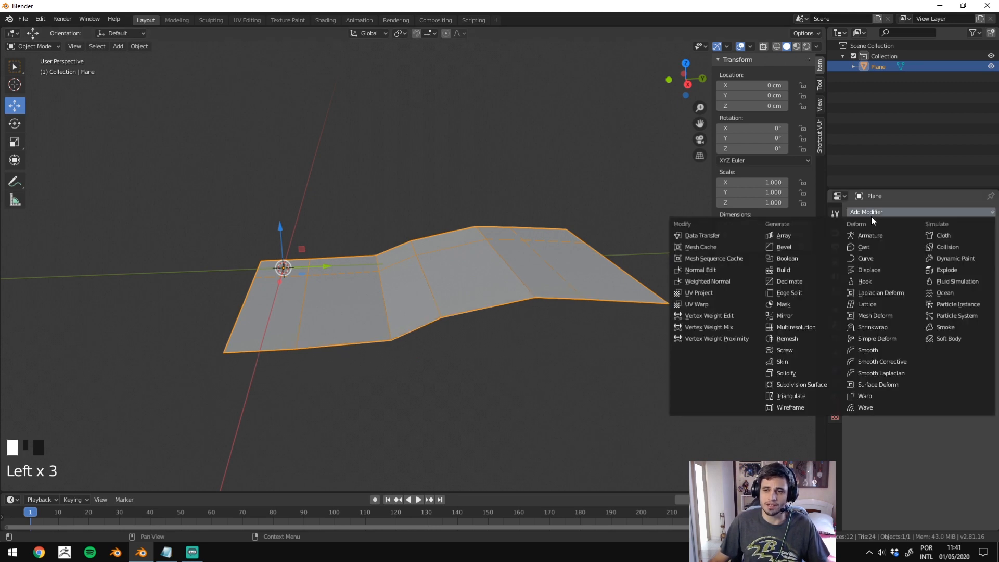
{"action": "left_click", "coordinate": [798, 383]}
{"action": "left_click", "coordinate": [914, 291]}
{"action": "left_click", "coordinate": [939, 297]}
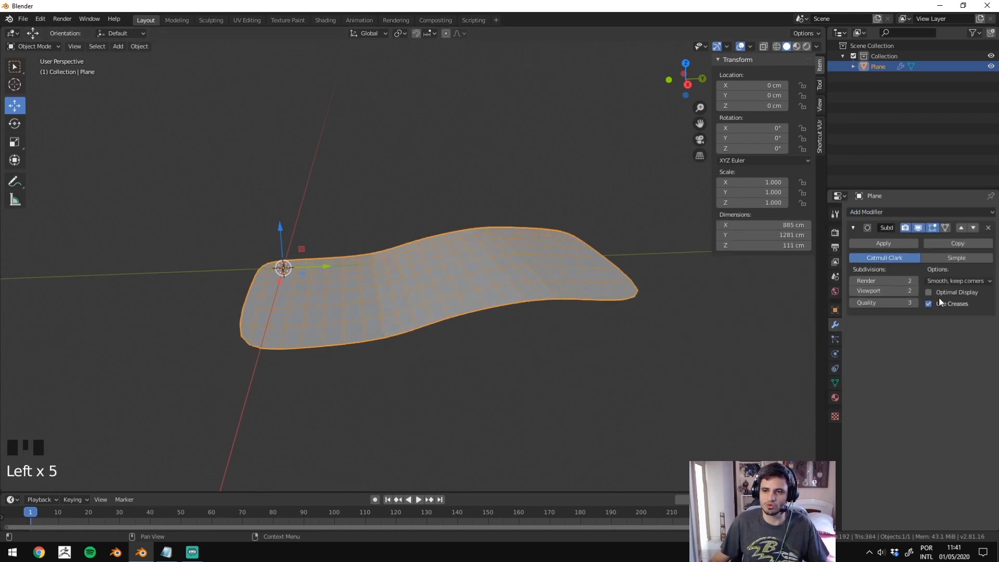
Turn on the Subdivision modifier's Optimal Display and examine the smoothed strip's simplified wireframe.
{"action": "left_click", "coordinate": [940, 291]}
{"action": "scroll", "coordinate": [594, 322], "scroll_direction": "down", "scroll_amount": 2}
{"action": "left_click", "coordinate": [595, 322]}
{"action": "left_click", "coordinate": [473, 263]}
{"action": "middle_click_drag", "start_coordinate": [472, 264], "coordinate": [594, 276]}
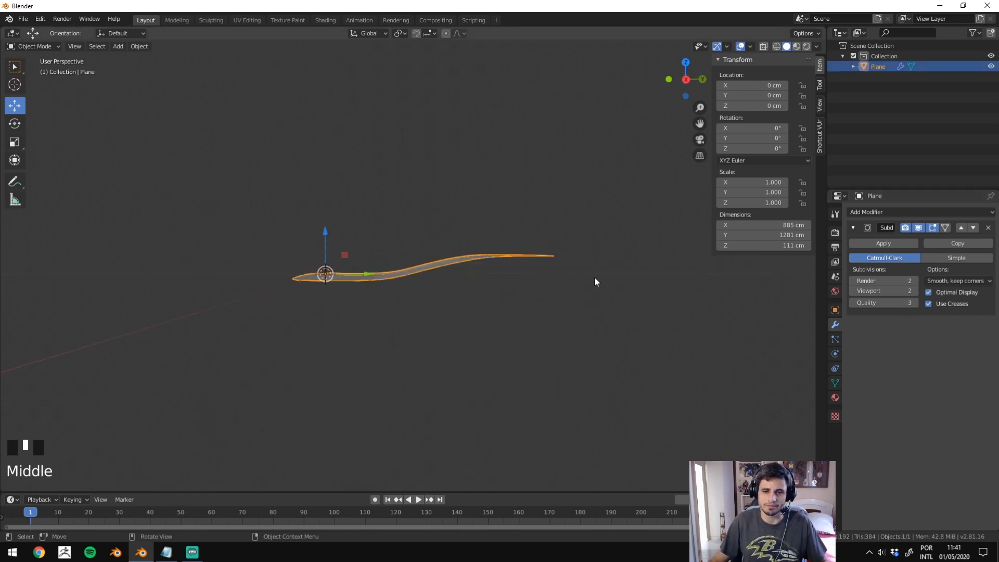
{"action": "key", "text": "Tab"}
{"action": "key", "text": "Tab"}
{"action": "middle_click_drag", "start_coordinate": [552, 311], "coordinate": [524, 334]}
{"action": "scroll", "coordinate": [523, 334], "scroll_direction": "up", "scroll_amount": 3}
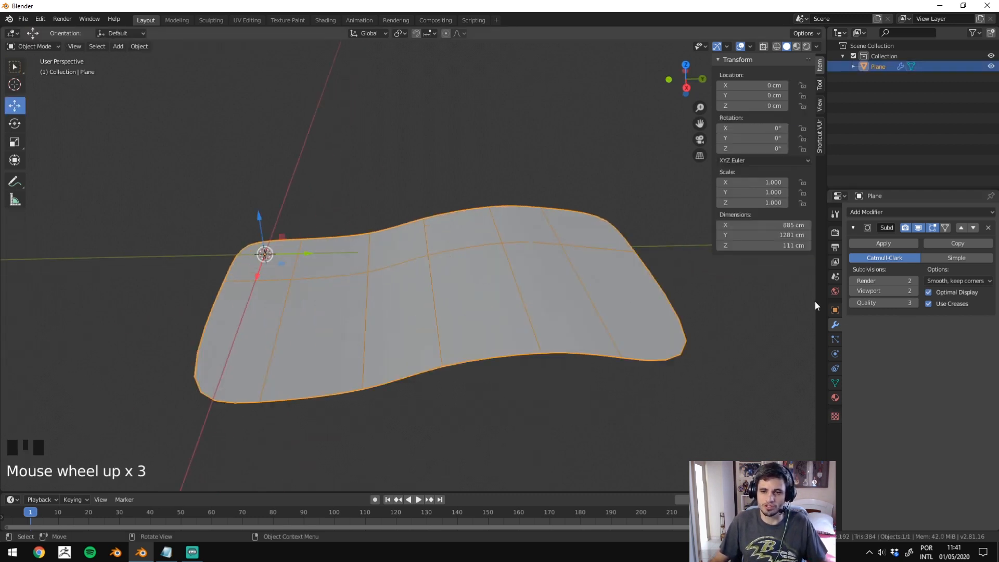
Switch Optimal Display off, on and off again to compare the wireframe density on the smoothed surface.
{"action": "left_click", "coordinate": [943, 295]}
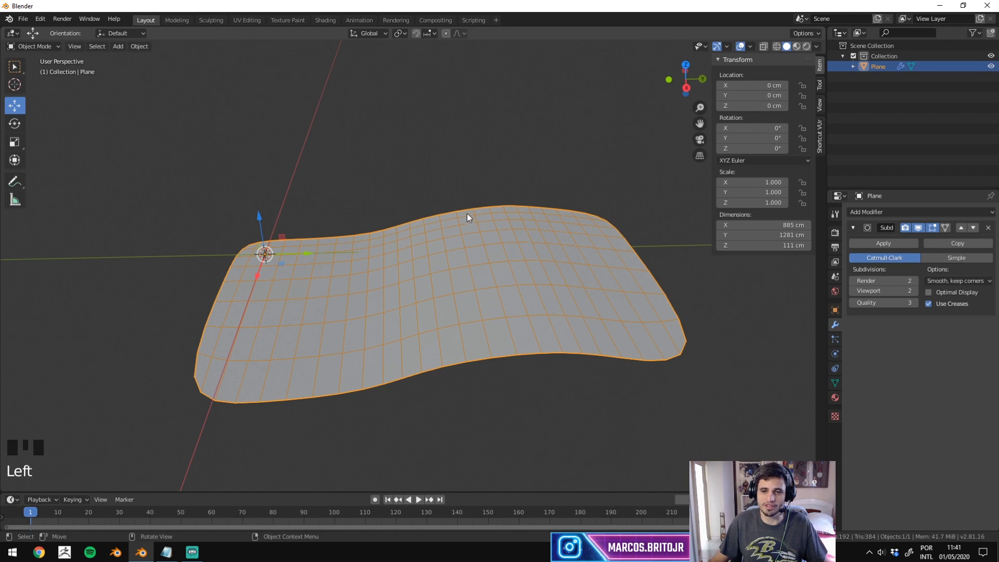
{"action": "middle_click_drag", "start_coordinate": [468, 216], "coordinate": [632, 235]}
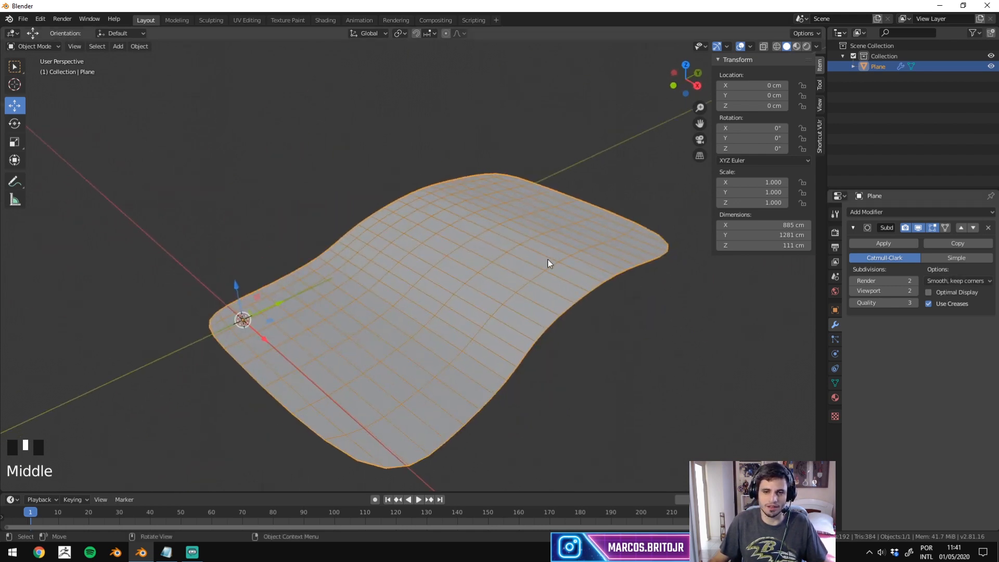
{"action": "left_click", "coordinate": [957, 296]}
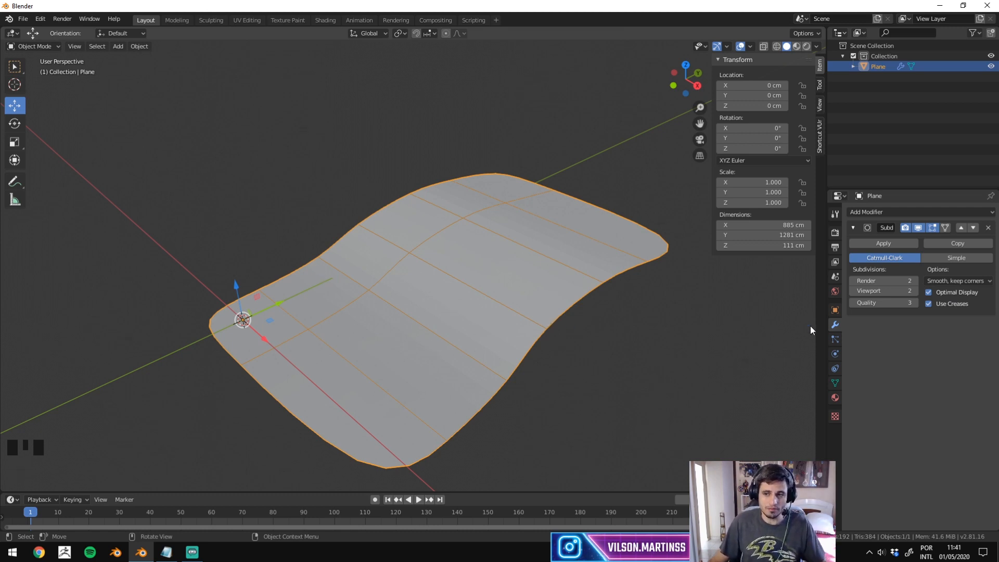
{"action": "left_click", "coordinate": [924, 292]}
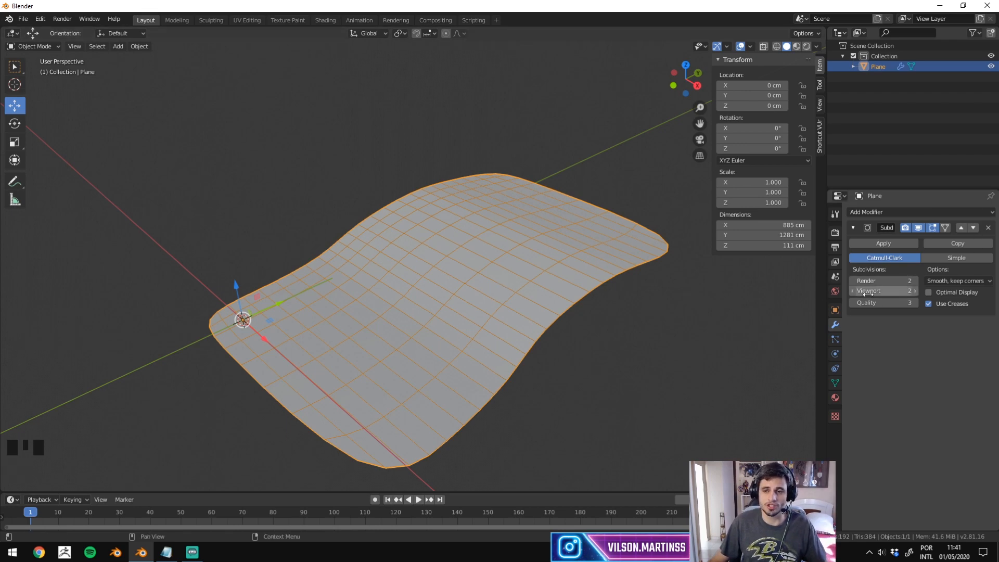
Raise the Subdivision modifier's viewport level to 6 and examine the dense mesh.
{"action": "left_click", "coordinate": [853, 291]}
{"action": "left_click", "coordinate": [853, 291]}
{"action": "left_click", "coordinate": [916, 292]}
{"action": "left_click", "coordinate": [915, 292]}
{"action": "left_click", "coordinate": [916, 291]}
{"action": "left_click", "coordinate": [916, 292]}
{"action": "left_click", "coordinate": [915, 292]}
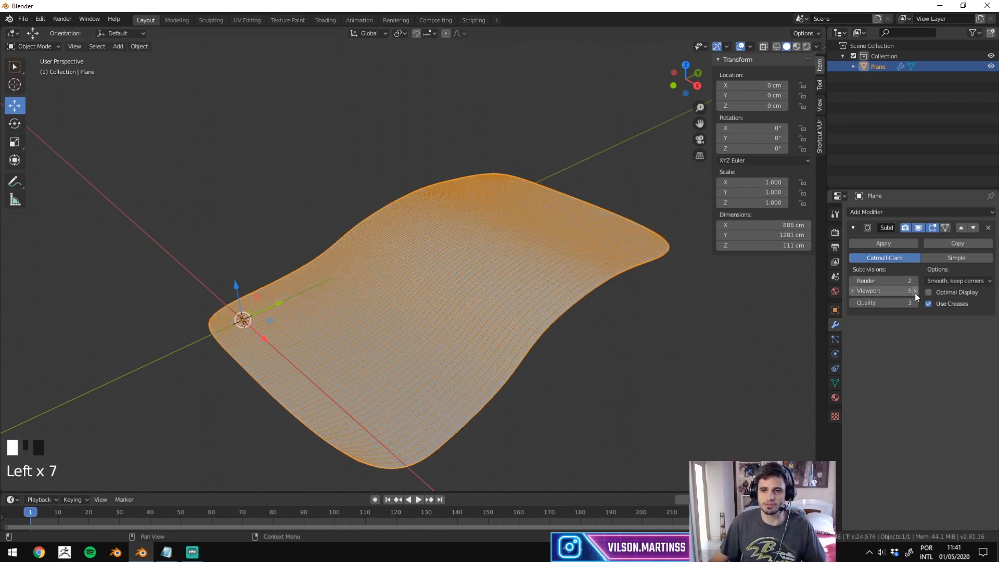
{"action": "left_click", "coordinate": [914, 292]}
{"action": "left_click", "coordinate": [914, 293]}
{"action": "middle_click_drag", "start_coordinate": [680, 295], "coordinate": [516, 337]}
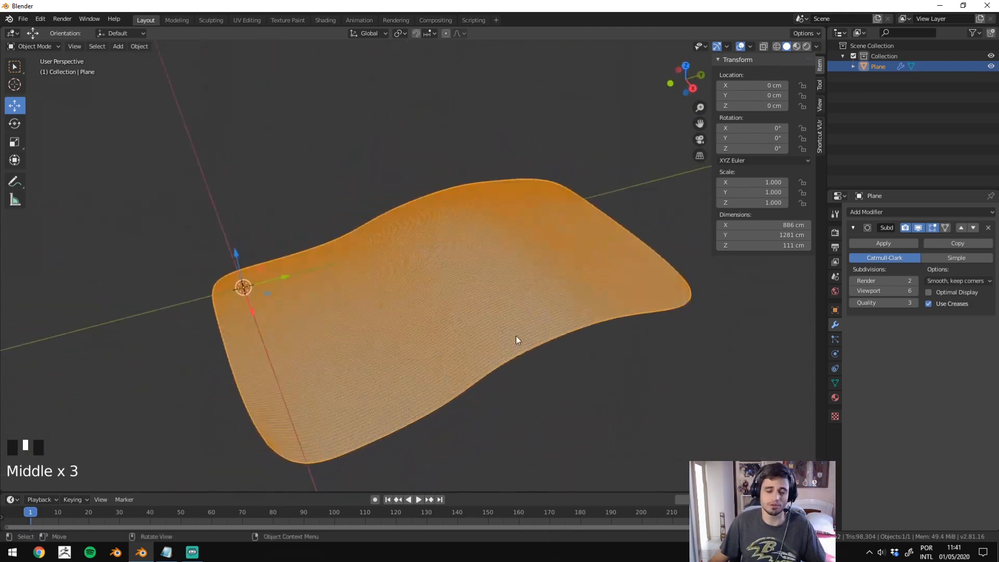
{"action": "scroll", "coordinate": [517, 336], "scroll_direction": "down", "scroll_amount": 1}
{"action": "scroll", "coordinate": [516, 335], "scroll_direction": "up", "scroll_amount": 3}
{"action": "scroll", "coordinate": [517, 316], "scroll_direction": "down", "scroll_amount": 2}
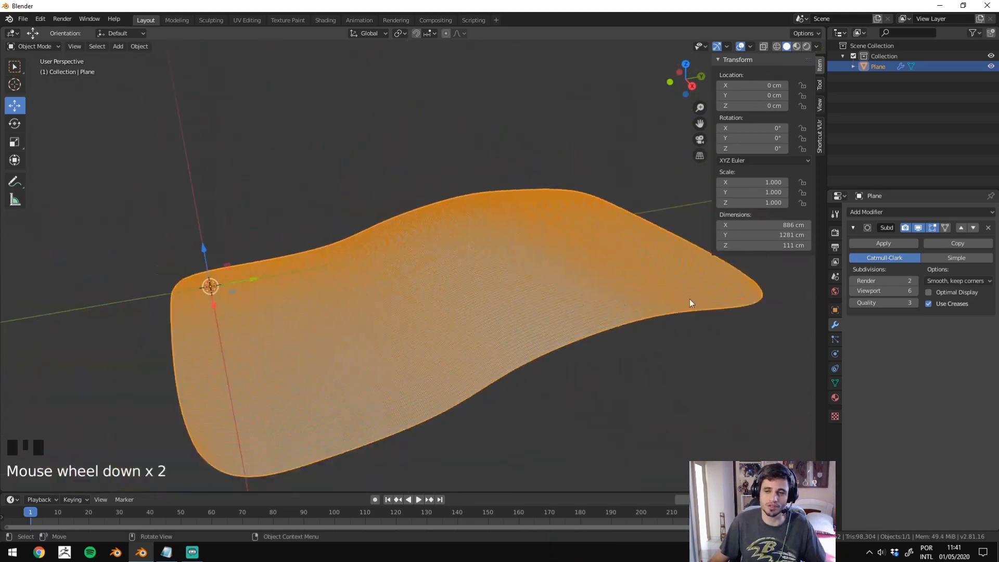
Set the Subdivision modifier's viewport level to 3.
{"action": "left_click", "coordinate": [853, 292]}
{"action": "left_click", "coordinate": [852, 292]}
{"action": "left_click", "coordinate": [852, 292]}
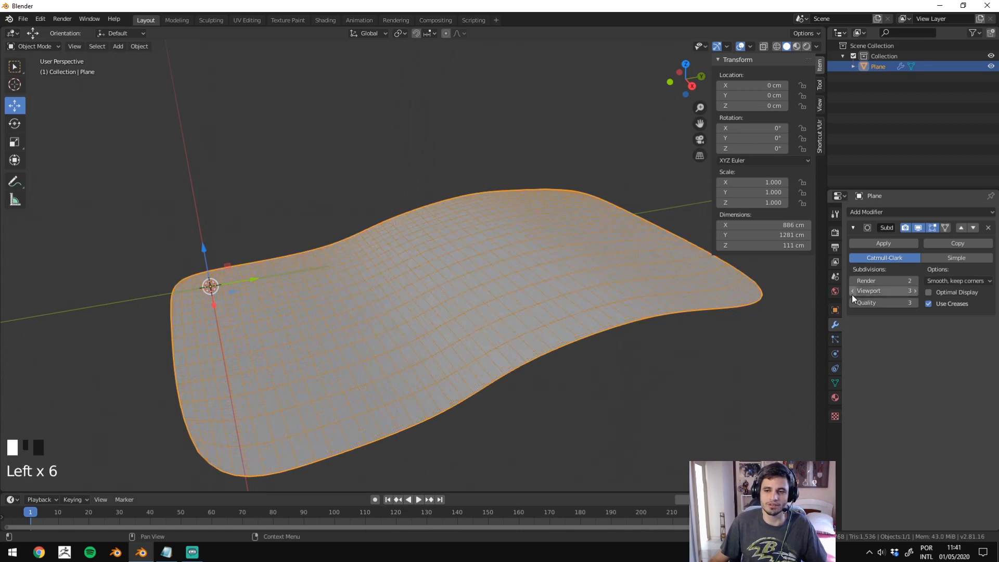
{"action": "left_click", "coordinate": [852, 295]}
{"action": "left_click", "coordinate": [853, 295]}
{"action": "left_click", "coordinate": [916, 290]}
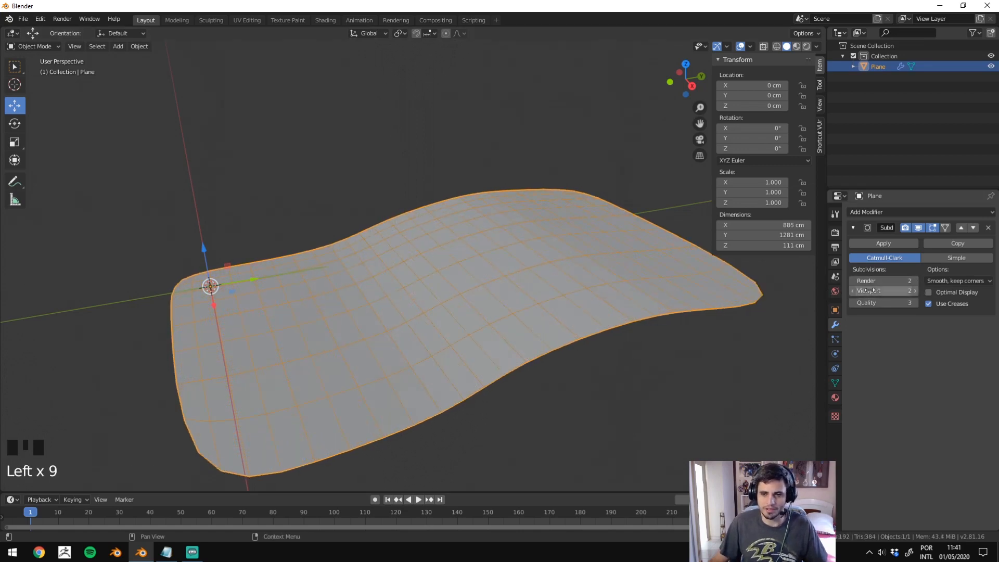
{"action": "left_click", "coordinate": [914, 290]}
Raise the Subdivision modifier's render level to 6, then reduce it to 0.
{"action": "left_click", "coordinate": [926, 281]}
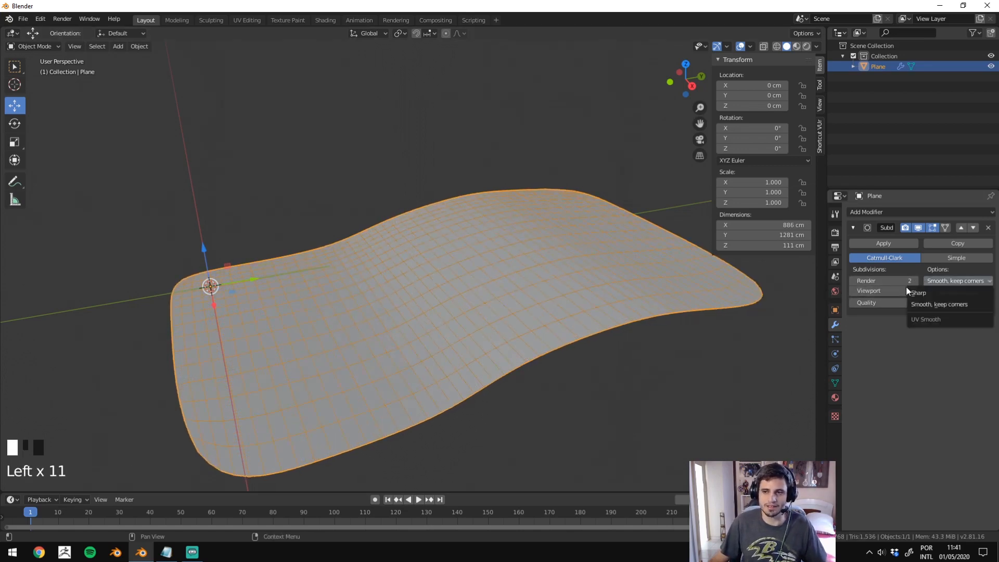
{"action": "left_click", "coordinate": [916, 281]}
{"action": "left_click", "coordinate": [916, 280]}
{"action": "left_click", "coordinate": [916, 281]}
{"action": "left_click", "coordinate": [916, 280]}
{"action": "left_click", "coordinate": [915, 280]}
{"action": "left_click", "coordinate": [915, 280]}
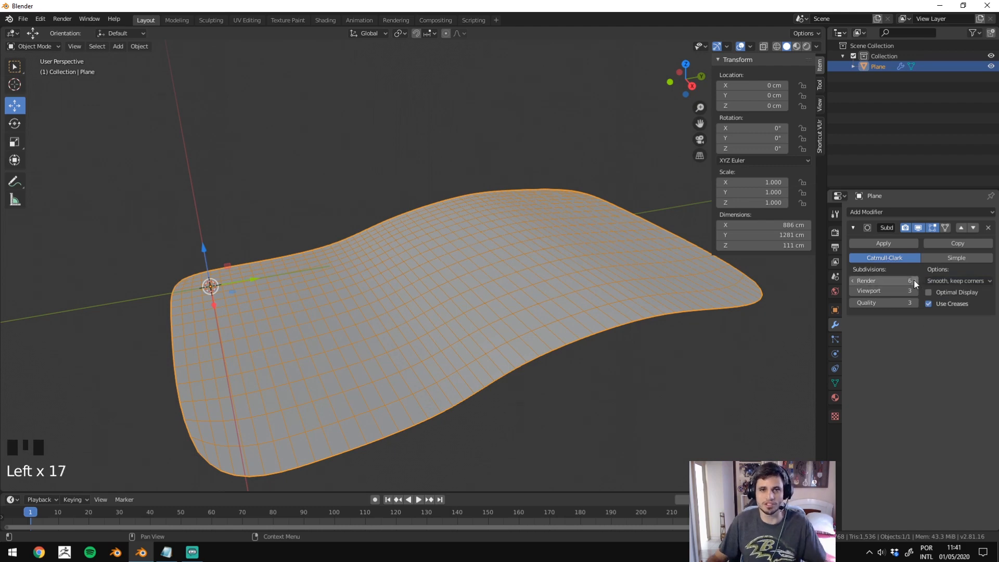
{"action": "left_click_drag", "start_coordinate": [897, 282], "coordinate": [864, 281]}
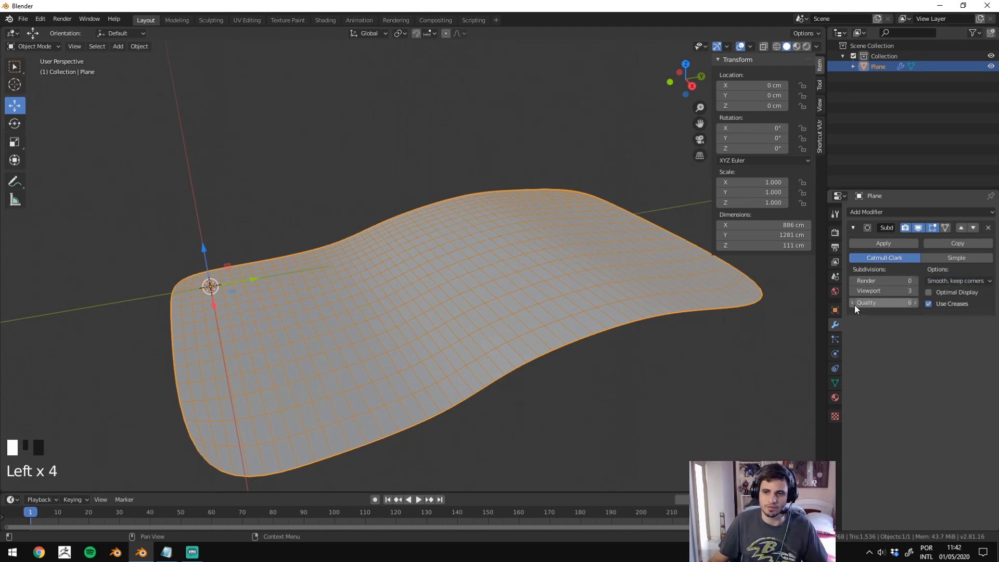
Set the Subdivision modifier's Quality to 2.
{"action": "left_click", "coordinate": [877, 305]}
{"action": "left_click", "coordinate": [888, 316]}
{"action": "left_click", "coordinate": [883, 304]}
{"action": "type", "text": "2"}
{"action": "key", "text": "Return"}
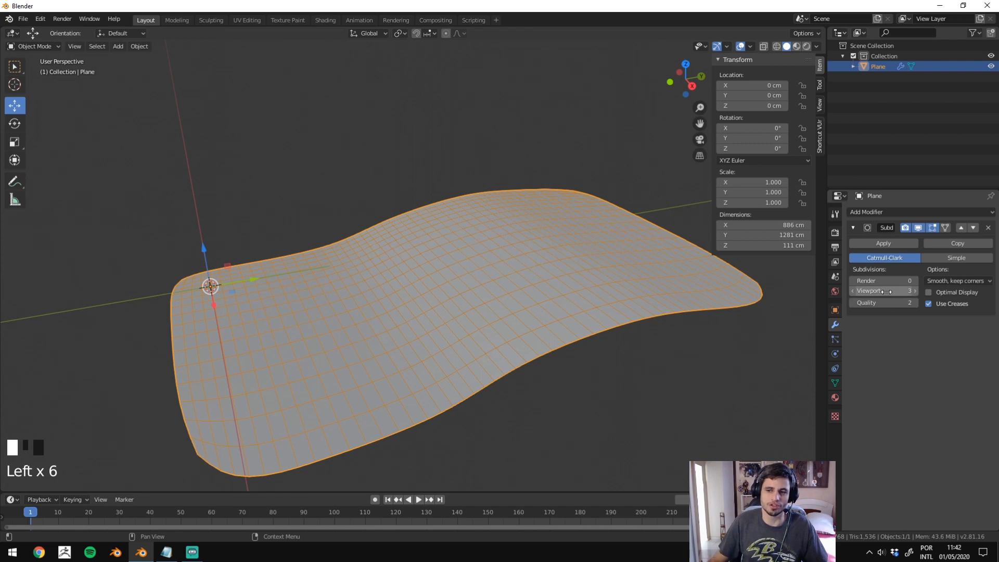
Lower the Subdivision modifier's Quality to 1 to compare the corner smoothing, then restore it to 2.
{"action": "left_click", "coordinate": [852, 302]}
{"action": "left_click", "coordinate": [853, 303]}
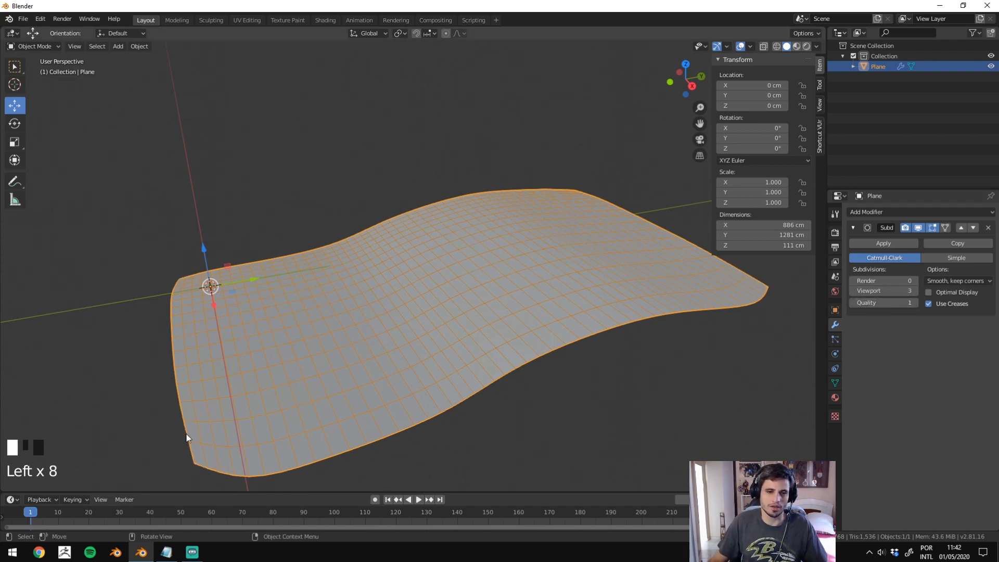
{"action": "left_click", "coordinate": [899, 311]}
{"action": "left_click", "coordinate": [894, 307]}
{"action": "type", "text": "2"}
{"action": "key", "text": "Return"}
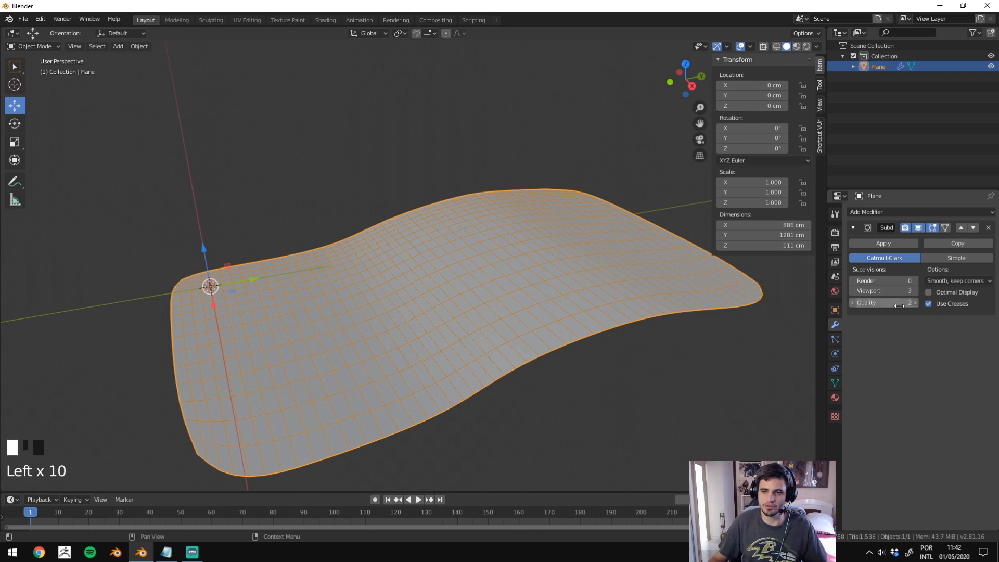
Turn off the Subdivision modifier's Edit Mode display and dissolve the strip's inner edges into a single face.
{"action": "middle_click_drag", "start_coordinate": [438, 326], "coordinate": [466, 329]}
{"action": "key", "text": "Tab"}
{"action": "key", "text": "2"}
{"action": "left_click", "coordinate": [80, 46]}
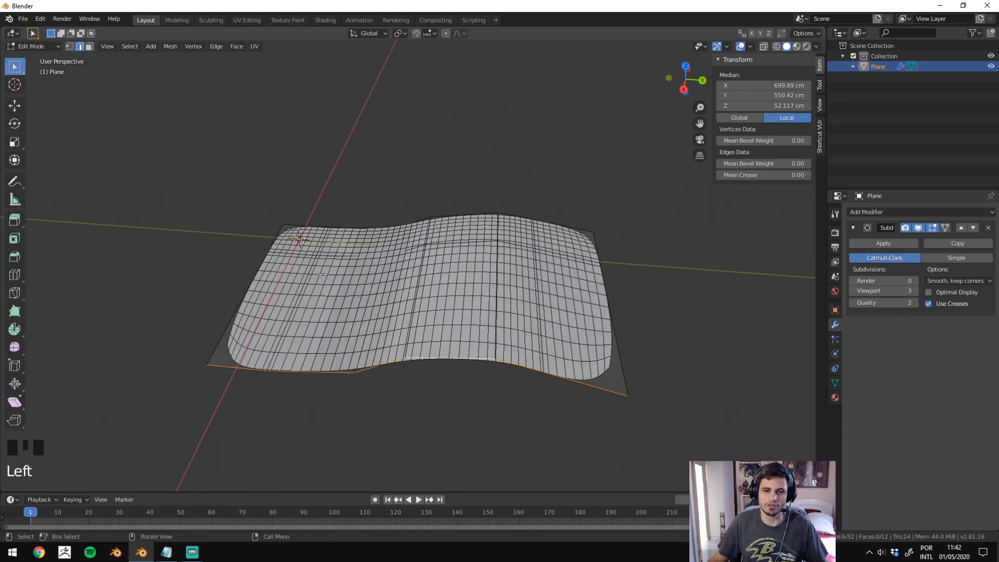
{"action": "middle_click_drag", "start_coordinate": [323, 274], "coordinate": [329, 263]}
{"action": "left_click", "coordinate": [351, 252], "text": "alt"}
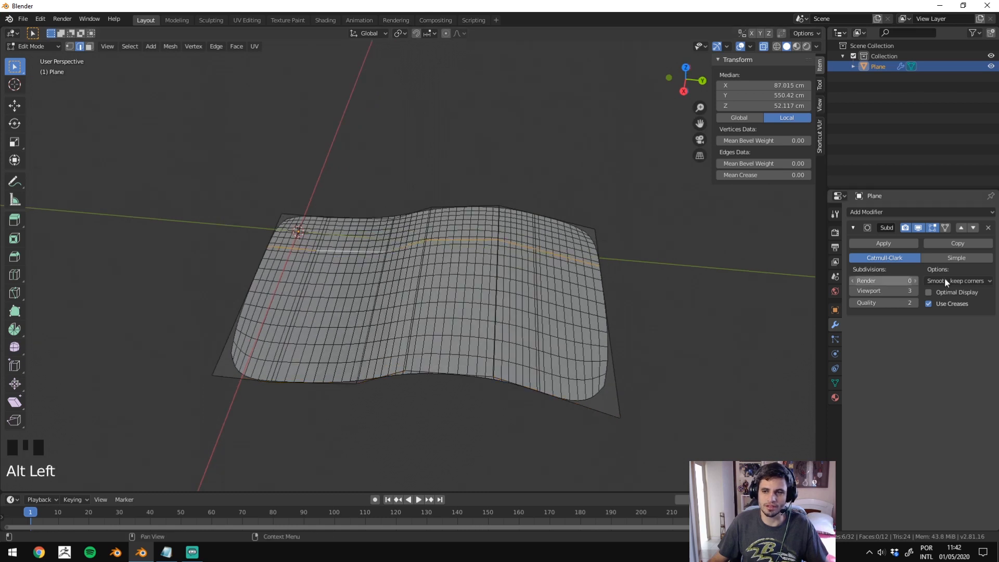
{"action": "left_click", "coordinate": [932, 227]}
{"action": "key", "text": "ctrl+x"}
{"action": "left_click_drag", "start_coordinate": [283, 312], "coordinate": [547, 380]}
{"action": "key", "text": "ctrl+x"}
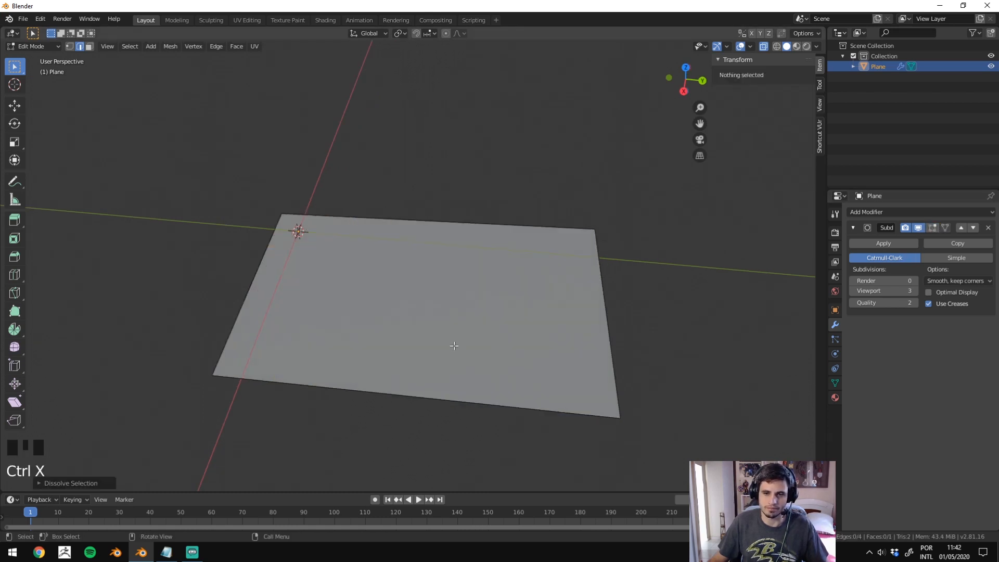
Cut an edge loop across the middle of the face and raise it into an arch about 493 cm high when smoothed.
{"action": "middle_click_drag", "start_coordinate": [453, 346], "coordinate": [484, 323]}
{"action": "key", "text": "alt+z"}
{"action": "middle_click_drag", "start_coordinate": [441, 273], "coordinate": [435, 259]}
{"action": "key", "text": "ctrl+r"}
{"action": "left_click", "coordinate": [431, 252]}
{"action": "left_click", "coordinate": [431, 253]}
{"action": "middle_click_drag", "start_coordinate": [422, 315], "coordinate": [410, 258]}
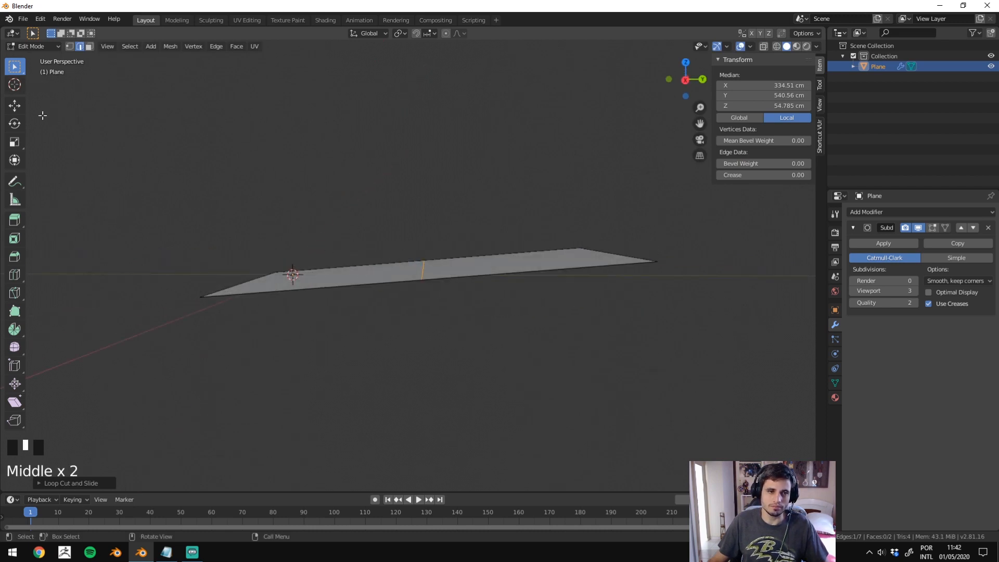
{"action": "left_click", "coordinate": [14, 105]}
{"action": "left_click_drag", "start_coordinate": [424, 231], "coordinate": [484, 404]}
{"action": "middle_click_drag", "start_coordinate": [484, 403], "coordinate": [397, 269]}
{"action": "key", "text": "Tab"}
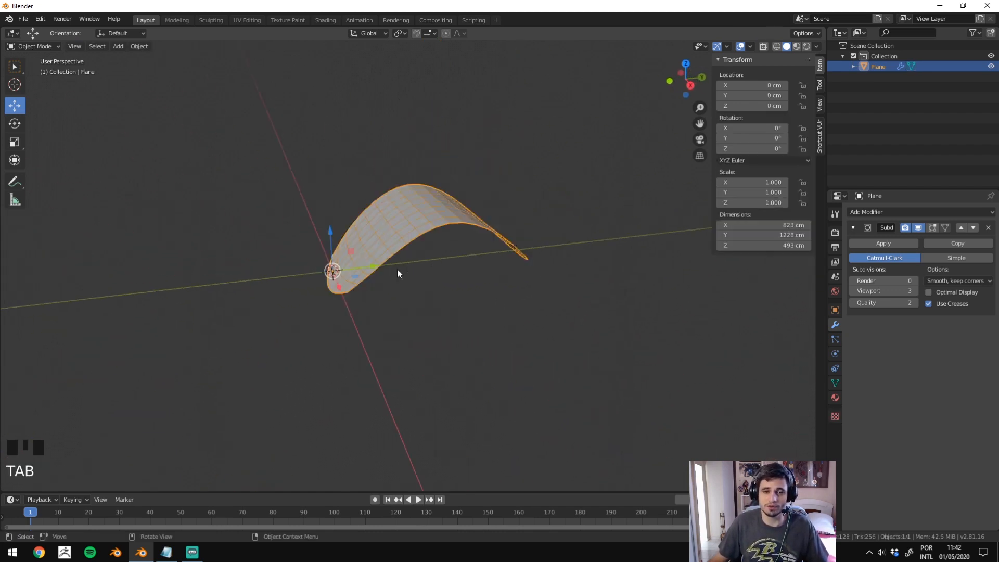
Raise the Subdivision modifier's viewport level to 5 for the arched strip.
{"action": "middle_click_drag", "start_coordinate": [514, 237], "coordinate": [528, 274]}
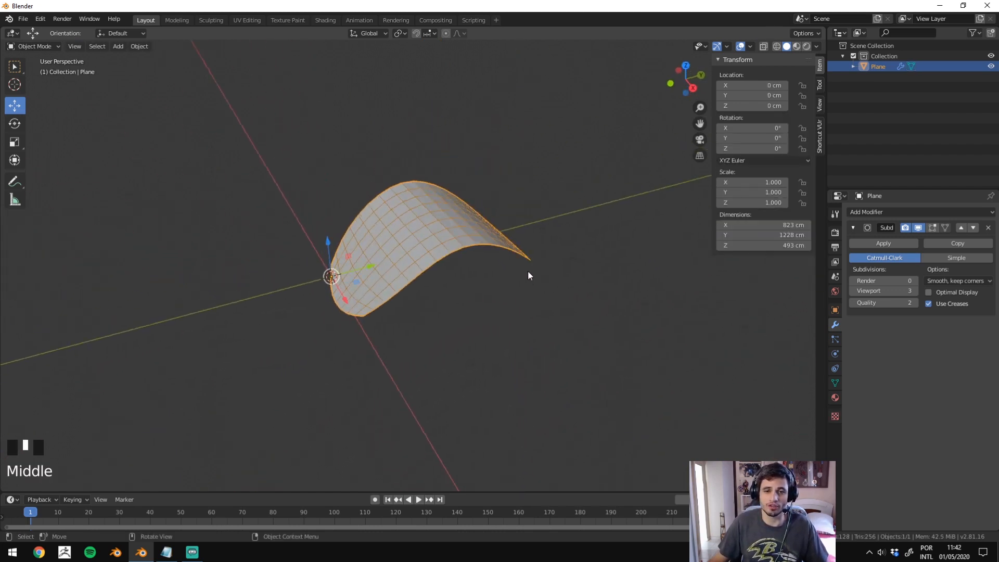
{"action": "scroll", "coordinate": [529, 274], "scroll_direction": "up", "scroll_amount": 2}
{"action": "left_click", "coordinate": [914, 291]}
{"action": "left_click", "coordinate": [915, 292]}
Cut an edge loop across the arch's far half and move it up and outward, making the smoothed arch about 633 cm high.
{"action": "middle_click_drag", "start_coordinate": [590, 250], "coordinate": [495, 182]}
{"action": "key", "text": "Tab"}
{"action": "key", "text": "ctrl+r"}
{"action": "left_click", "coordinate": [517, 174]}
{"action": "left_click_drag", "start_coordinate": [495, 182], "coordinate": [579, 124]}
{"action": "key", "text": "Tab"}
{"action": "middle_click_drag", "start_coordinate": [380, 172], "coordinate": [448, 191]}
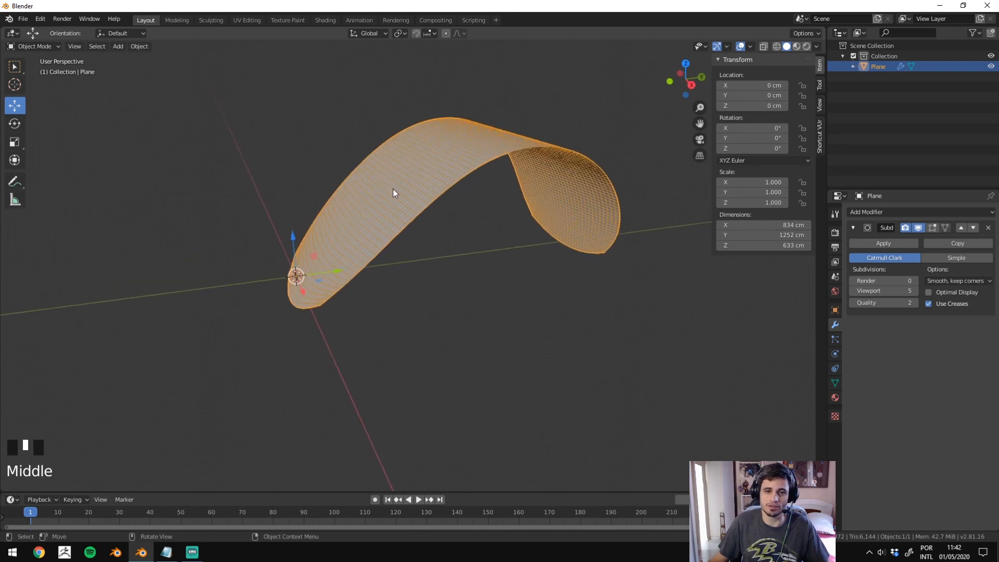
Cut an edge loop across the arch's near half and move it up and outward, making the smoothed arch about 681 cm high.
{"action": "key", "text": "Tab"}
{"action": "key", "text": "ctrl+r"}
{"action": "left_click", "coordinate": [363, 188]}
{"action": "left_click", "coordinate": [363, 188]}
{"action": "key", "text": "Tab"}
{"action": "middle_click_drag", "start_coordinate": [363, 188], "coordinate": [366, 186]}
{"action": "key", "text": "Tab"}
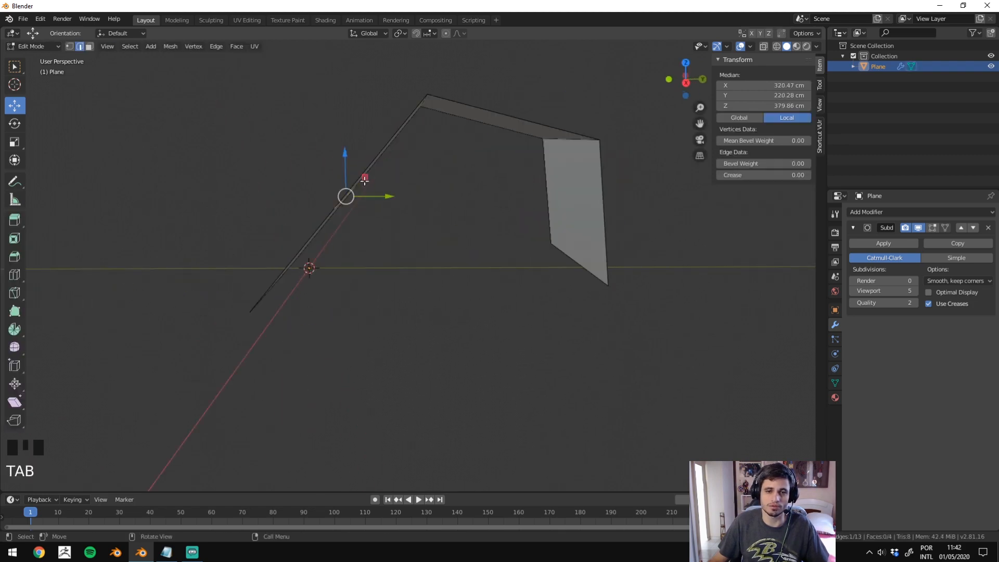
{"action": "left_click_drag", "start_coordinate": [364, 177], "coordinate": [314, 136]}
{"action": "key", "text": "Tab"}
{"action": "middle_click_drag", "start_coordinate": [314, 136], "coordinate": [428, 159]}
{"action": "scroll", "coordinate": [428, 159], "scroll_direction": "up", "scroll_amount": 3}
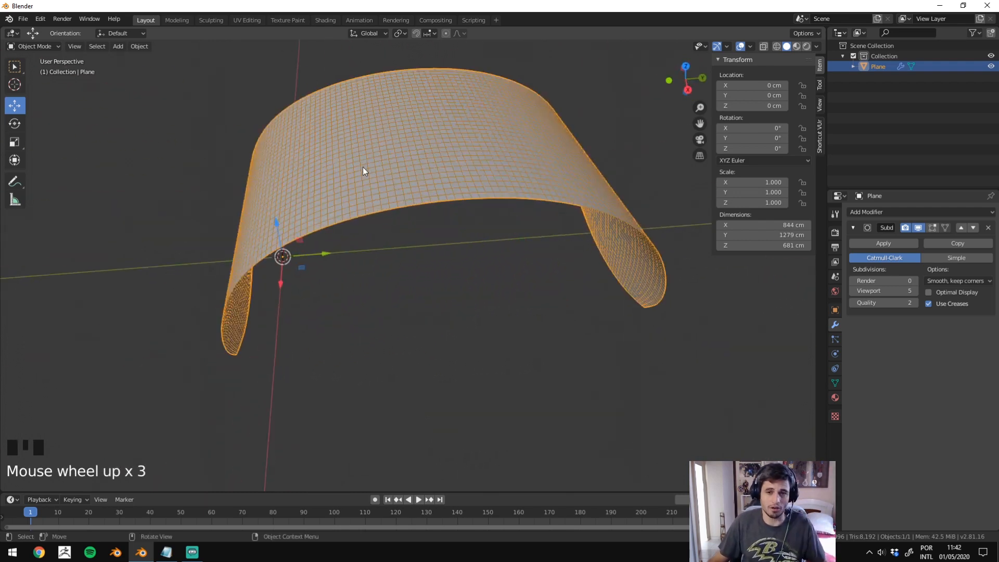
{"action": "scroll", "coordinate": [363, 171], "scroll_direction": "down", "scroll_amount": 1}
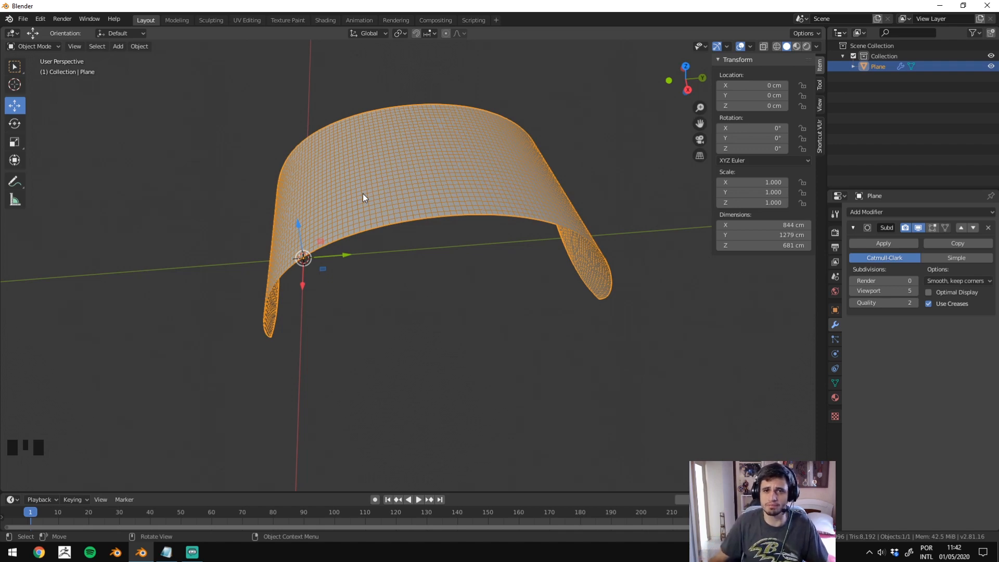
Cut an edge loop beyond the arch's ridge and move it close to the ridge at about the same height.
{"action": "key", "text": "Tab"}
{"action": "key", "text": "2"}
{"action": "middle_click_drag", "start_coordinate": [363, 194], "coordinate": [484, 125]}
{"action": "key", "text": "ctrl+r"}
{"action": "left_click", "coordinate": [494, 107]}
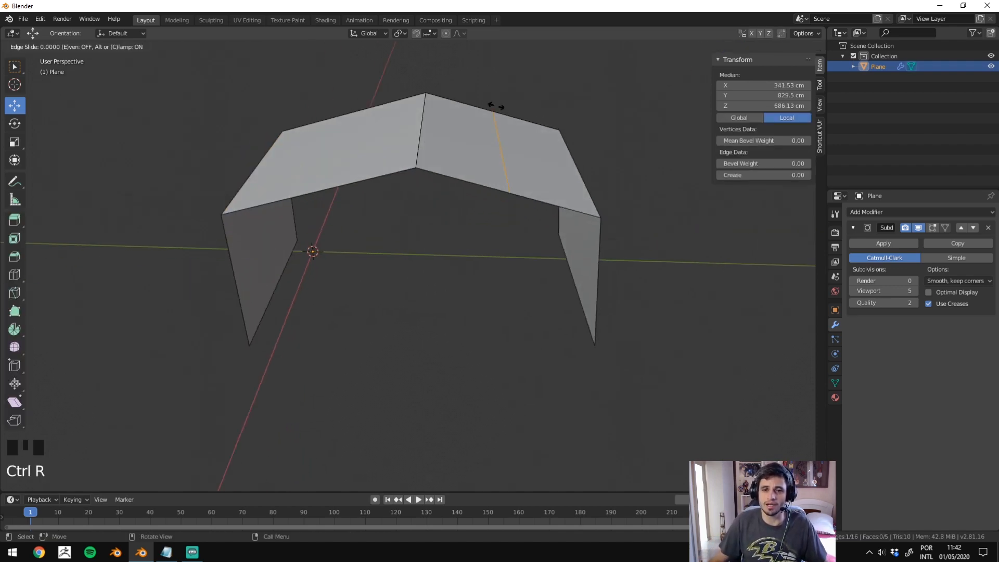
{"action": "left_click", "coordinate": [495, 107]}
{"action": "left_click_drag", "start_coordinate": [523, 126], "coordinate": [488, 116]}
Cut two more edge loops across the slope beyond the ridge and examine the smoothed arch in Object Mode.
{"action": "key", "text": "ctrl+r"}
{"action": "left_click", "coordinate": [488, 116]}
{"action": "left_click", "coordinate": [544, 122]}
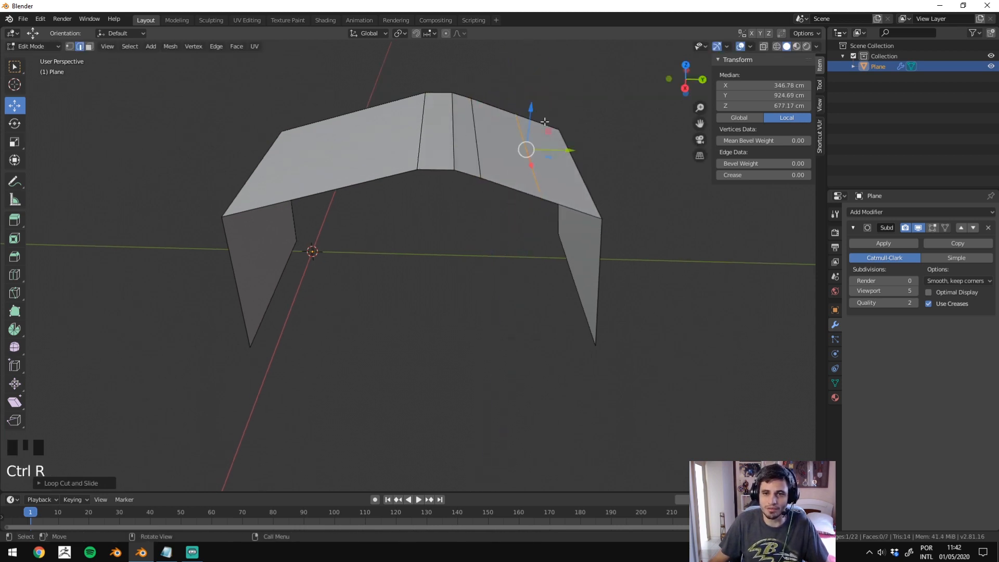
{"action": "left_click", "coordinate": [551, 125]}
{"action": "key", "text": "Tab"}
{"action": "middle_click_drag", "start_coordinate": [575, 124], "coordinate": [391, 183]}
{"action": "scroll", "coordinate": [392, 183], "scroll_direction": "down", "scroll_amount": 3}
{"action": "scroll", "coordinate": [457, 180], "scroll_direction": "up", "scroll_amount": 10}
{"action": "middle_click_drag", "start_coordinate": [457, 180], "coordinate": [704, 248]}
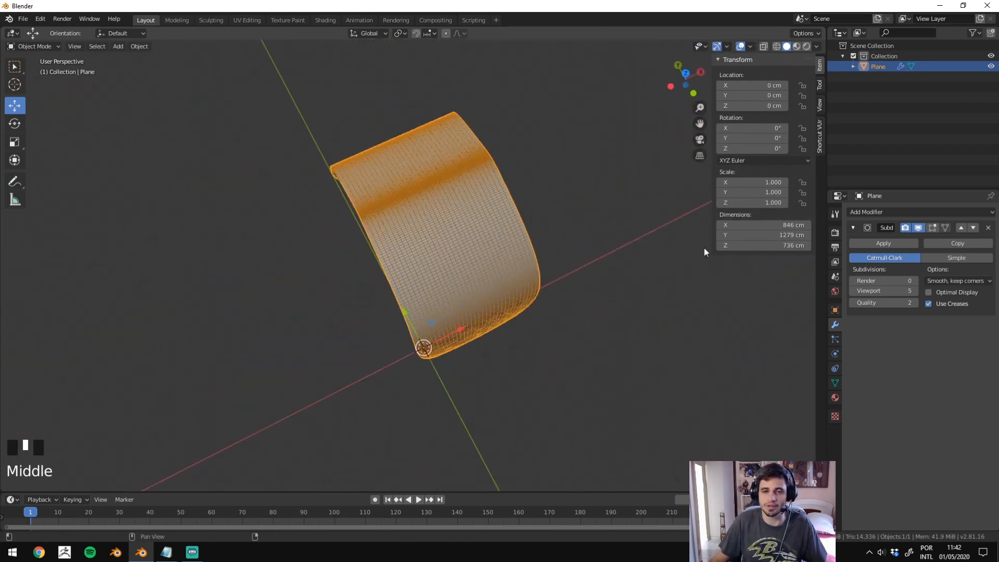
Dissolve the extra edge loops on the slope beyond the arch's ridge.
{"action": "middle_click_drag", "start_coordinate": [620, 264], "coordinate": [414, 215]}
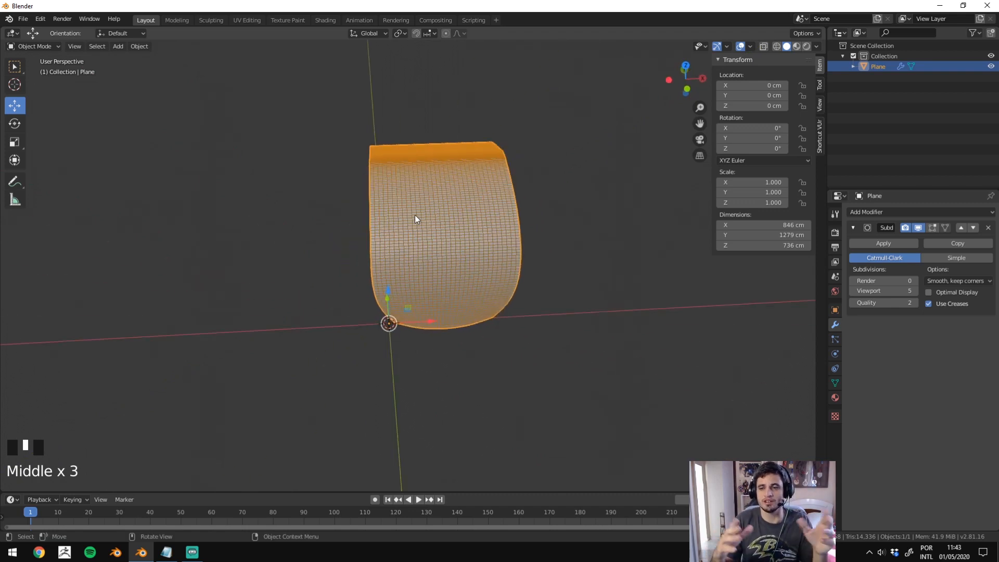
{"action": "key", "text": "Tab"}
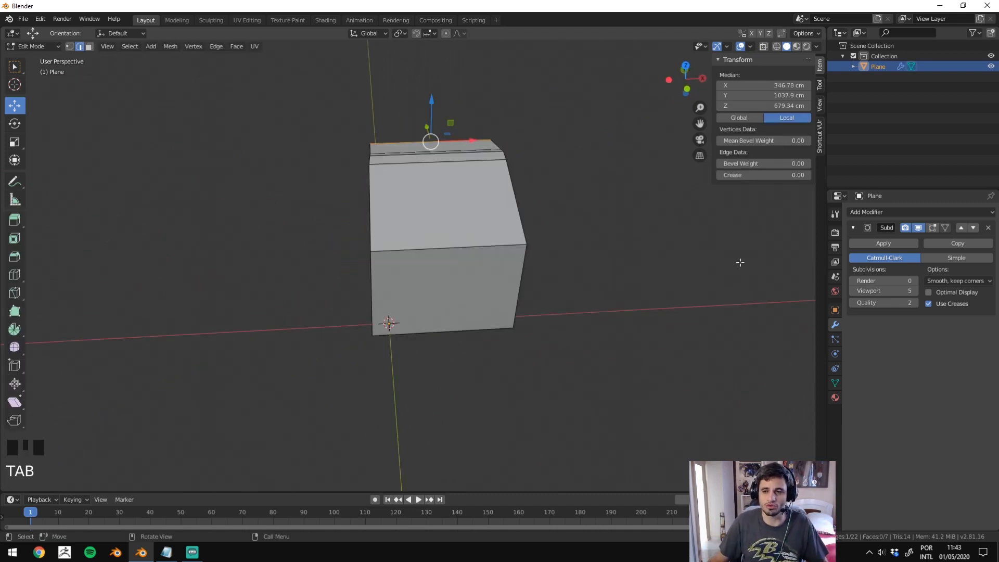
{"action": "key", "text": "Tab"}
{"action": "key", "text": "Tab"}
{"action": "middle_click_drag", "start_coordinate": [662, 254], "coordinate": [465, 200]}
{"action": "scroll", "coordinate": [544, 123], "scroll_direction": "down", "scroll_amount": 3}
{"action": "key", "text": "ctrl+x"}
{"action": "scroll", "coordinate": [443, 167], "scroll_direction": "up", "scroll_amount": 2}
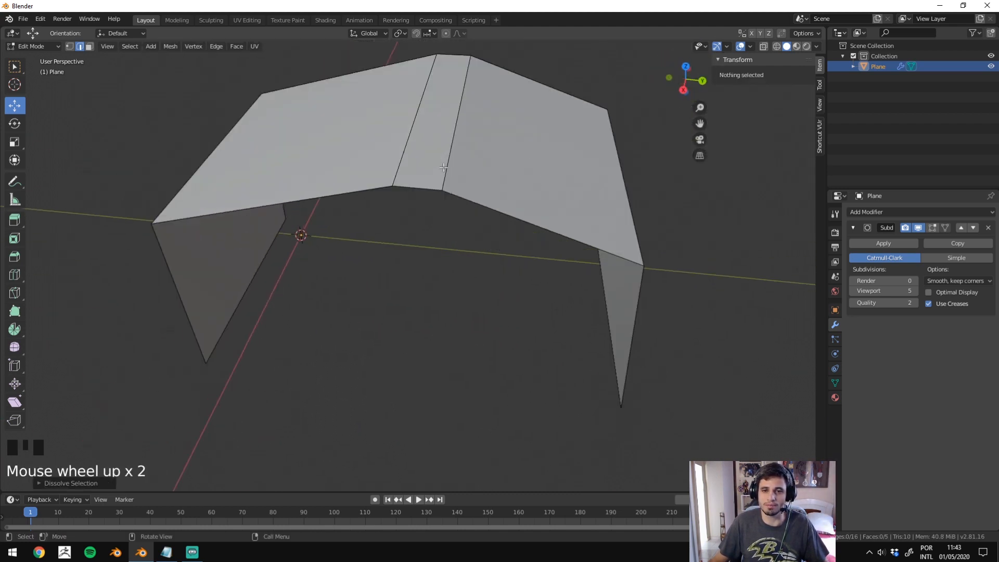
Cut three crosswise edge loops within the arch's narrow ridge strip and return to Object Mode.
{"action": "key", "text": "ctrl+r"}
{"action": "left_click", "coordinate": [452, 61]}
{"action": "key", "text": "ctrl+r"}
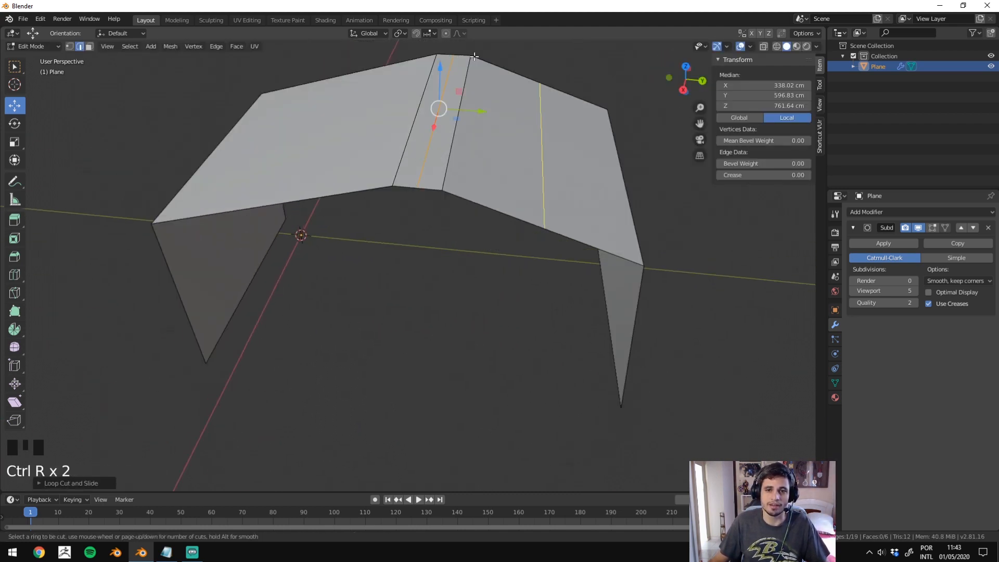
{"action": "left_click", "coordinate": [468, 63]}
{"action": "key", "text": "ctrl+r"}
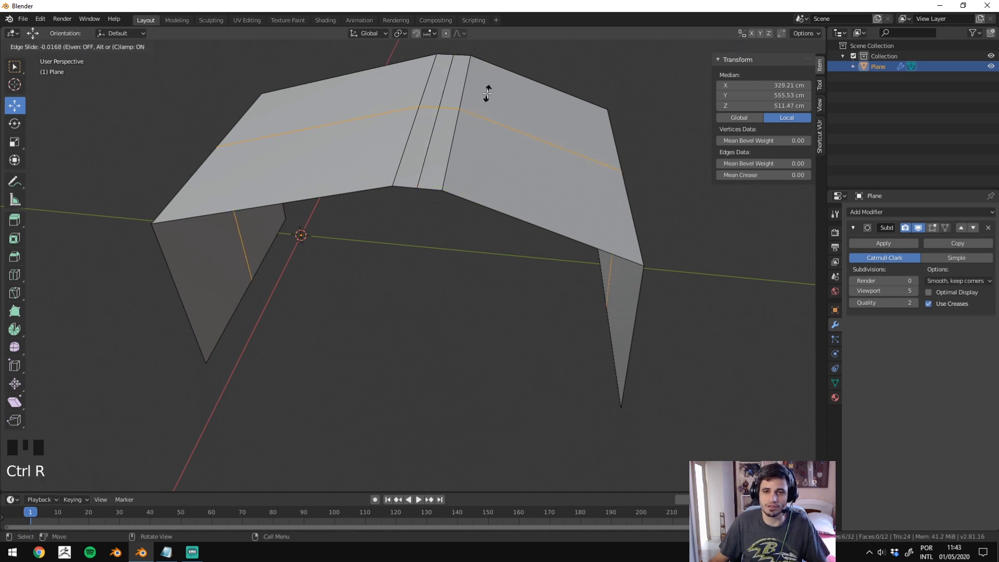
{"action": "key", "text": "ctrl+z"}
{"action": "left_click", "coordinate": [465, 60]}
{"action": "left_click", "coordinate": [470, 56]}
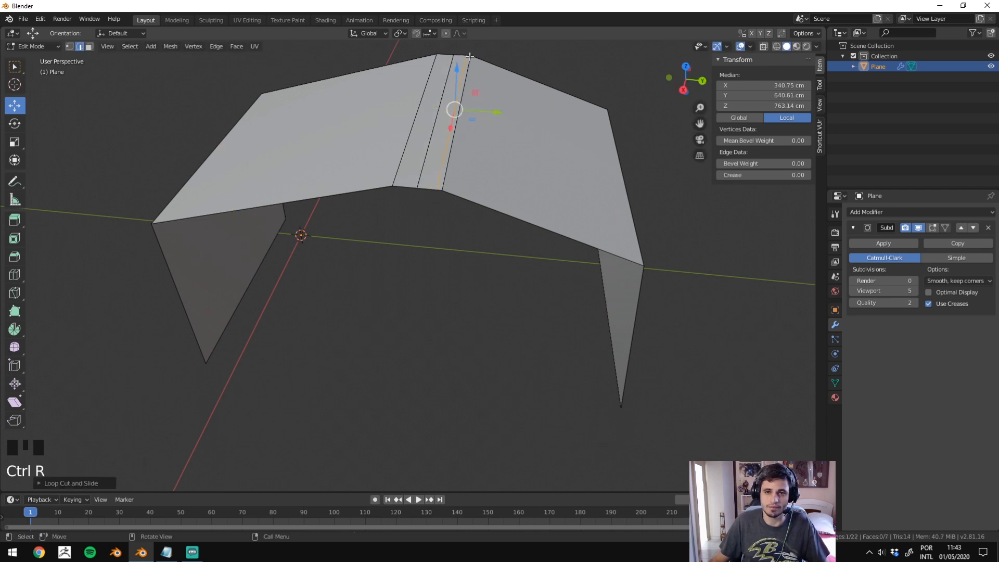
{"action": "left_click", "coordinate": [440, 54]}
{"action": "left_click", "coordinate": [420, 44]}
{"action": "key", "text": "Tab"}
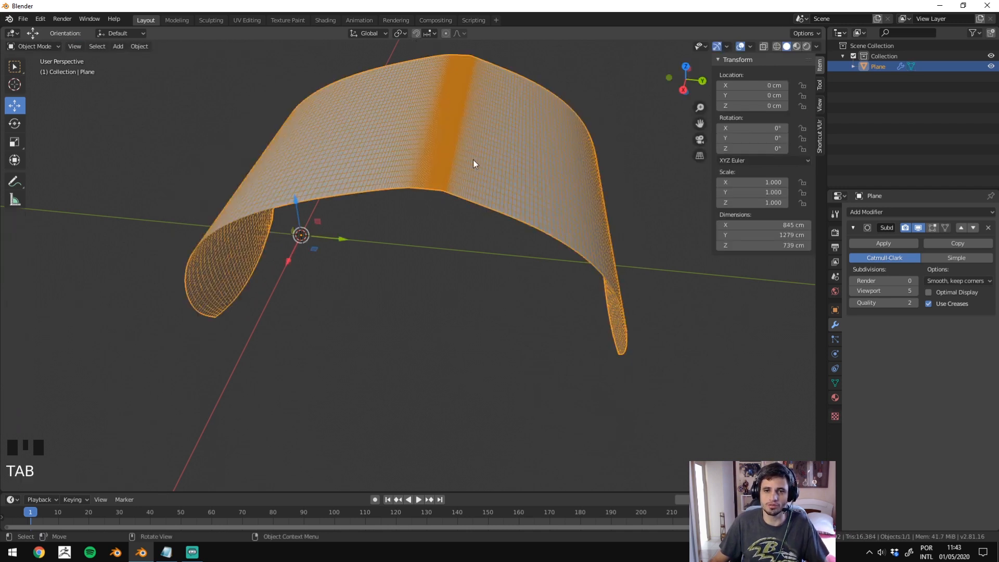
{"action": "middle_click_drag", "start_coordinate": [473, 159], "coordinate": [475, 224]}
{"action": "key", "text": "F4"}
{"action": "key", "text": "Escape"}
{"action": "key", "text": "g"}
{"action": "left_click", "coordinate": [515, 326]}
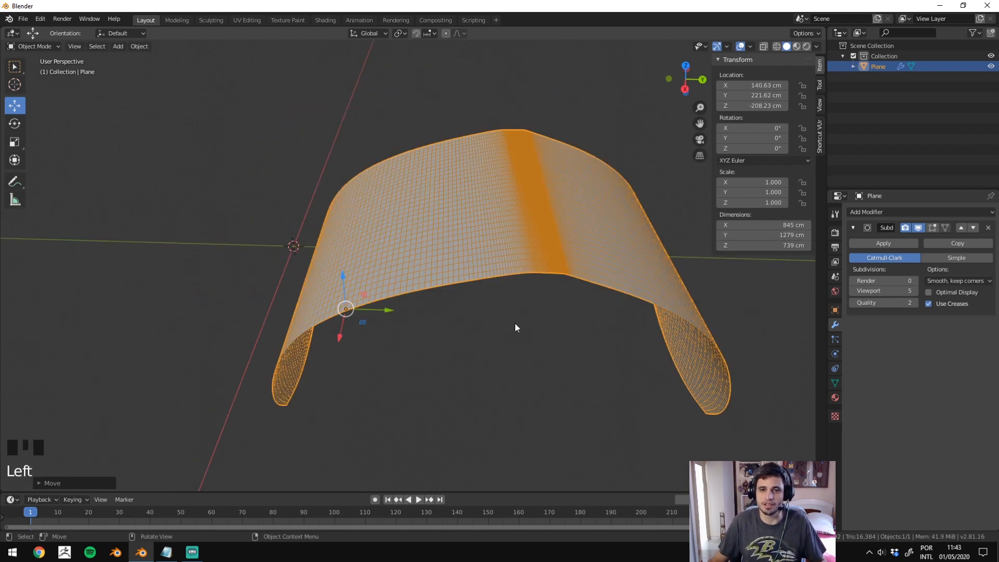
{"action": "key", "text": "ctrl+z"}
Turn off the viewport's wireframe overlay and reselect the arch.
{"action": "left_click", "coordinate": [533, 379]}
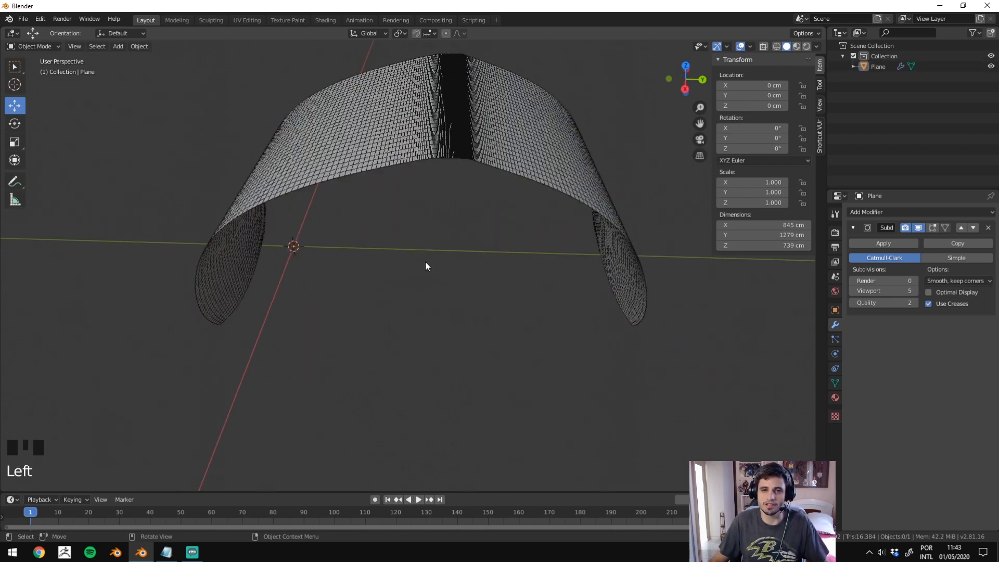
{"action": "left_click", "coordinate": [816, 46]}
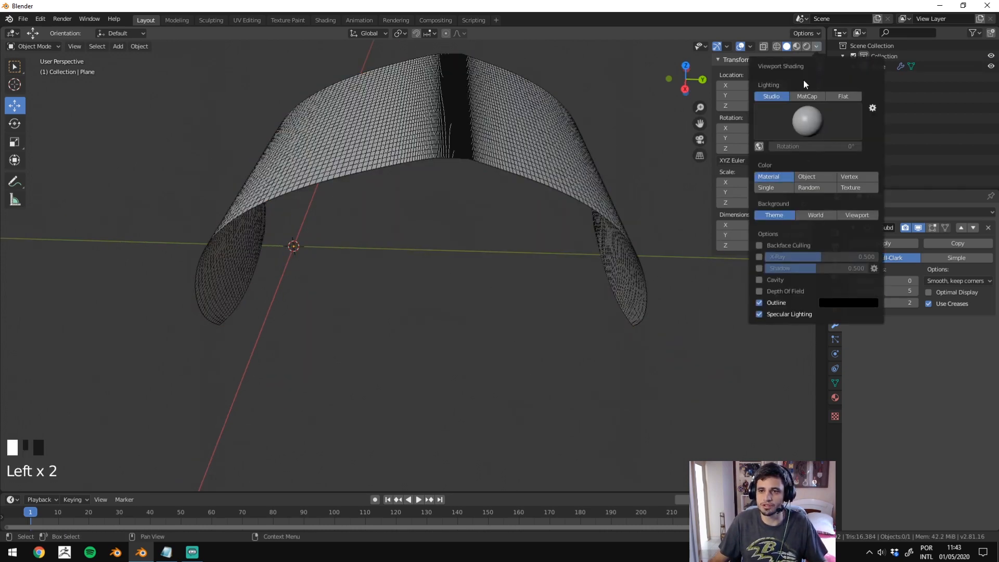
{"action": "left_click", "coordinate": [750, 46]}
{"action": "left_click", "coordinate": [687, 223]}
{"action": "middle_click_drag", "start_coordinate": [473, 308], "coordinate": [393, 286]}
{"action": "left_click", "coordinate": [391, 219]}
{"action": "middle_click_drag", "start_coordinate": [392, 222], "coordinate": [444, 272]}
Move the far edges of the arch's ridge strip up and outward into a peak, making the smoothed arch about 986 cm high.
{"action": "key", "text": "Tab"}
{"action": "scroll", "coordinate": [444, 271], "scroll_direction": "up", "scroll_amount": 1}
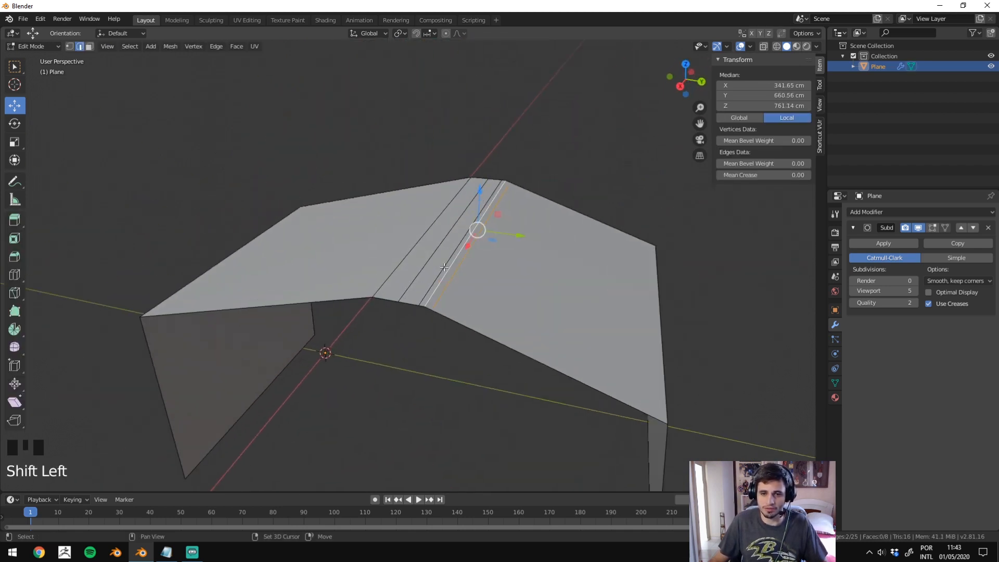
{"action": "left_click_drag", "start_coordinate": [501, 226], "coordinate": [598, 134]}
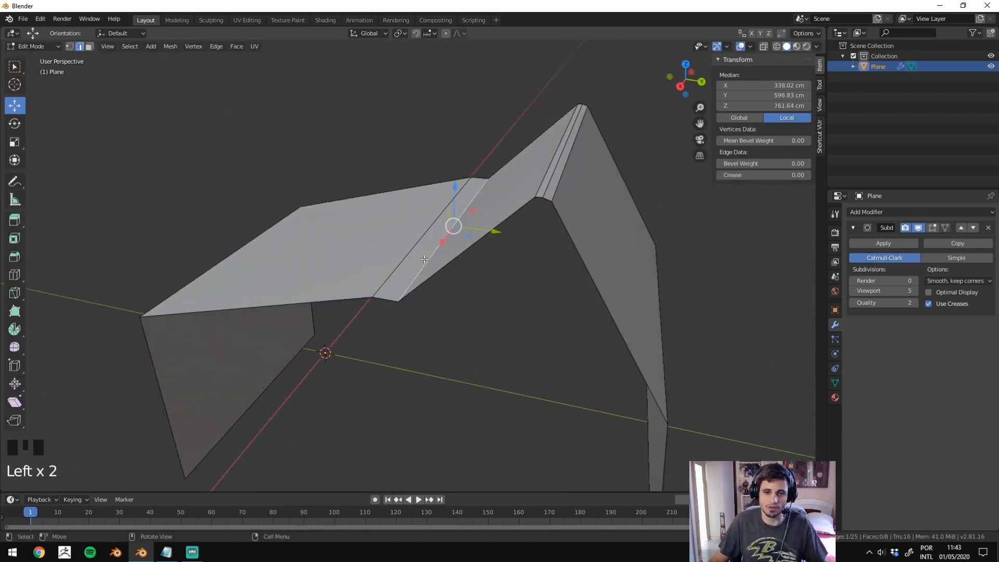
Slide the ridge strip's near edge down the near slope and raise the neighbouring edge to a height of about 824 cm.
{"action": "key", "text": "g"}
{"action": "key", "text": "g"}
{"action": "left_click", "coordinate": [448, 245]}
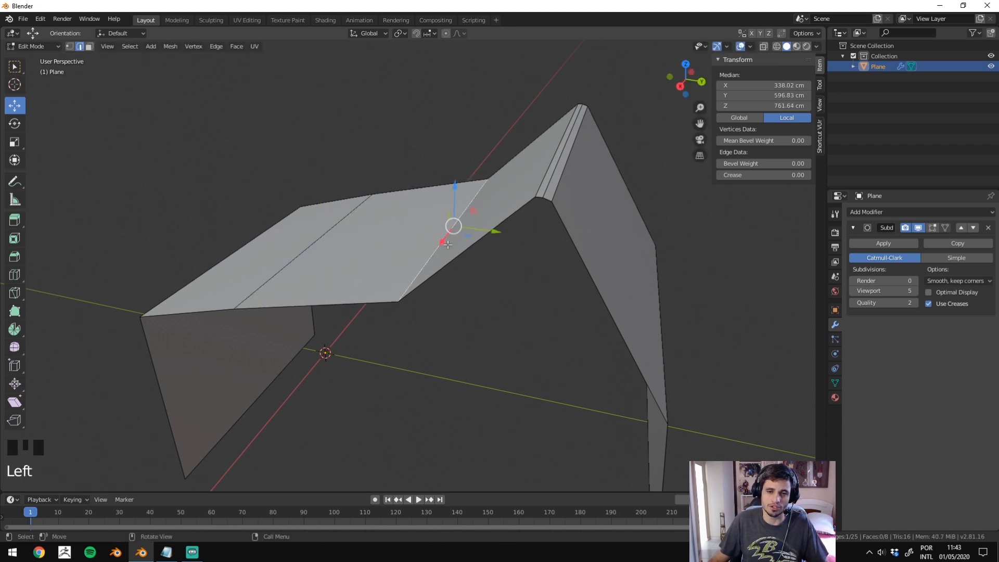
{"action": "left_click_drag", "start_coordinate": [456, 186], "coordinate": [454, 168]}
{"action": "key", "text": "Tab"}
Examine the peaked arch from several angles, comparing its edge cage in Edit Mode with the smoothed surface in Object Mode.
{"action": "middle_click_drag", "start_coordinate": [398, 183], "coordinate": [479, 210]}
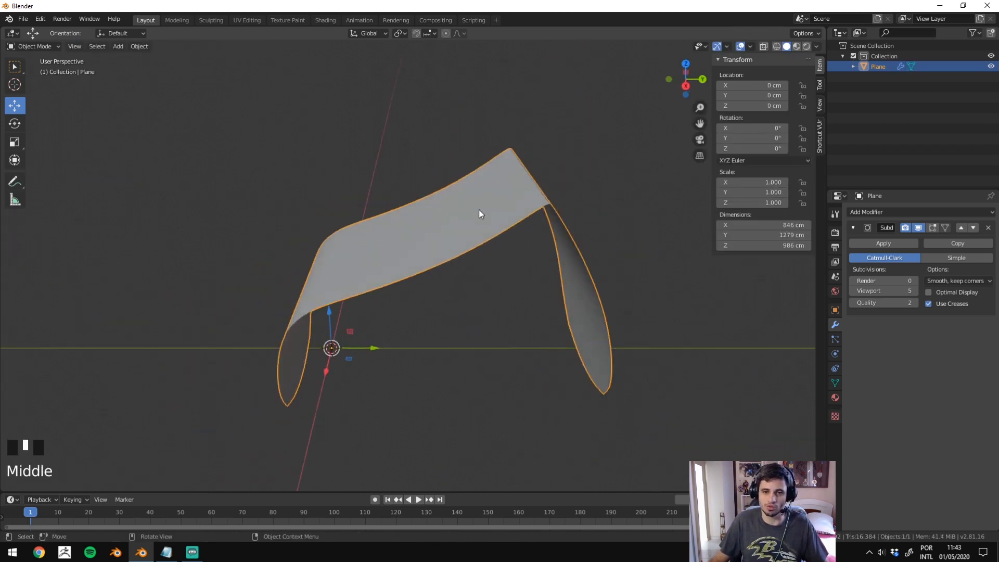
{"action": "middle_click_drag", "start_coordinate": [271, 276], "coordinate": [163, 286]}
{"action": "scroll", "coordinate": [357, 226], "scroll_direction": "up", "scroll_amount": 3}
{"action": "middle_click_drag", "start_coordinate": [357, 226], "coordinate": [465, 186]}
{"action": "middle_click_drag", "start_coordinate": [474, 225], "coordinate": [398, 226]}
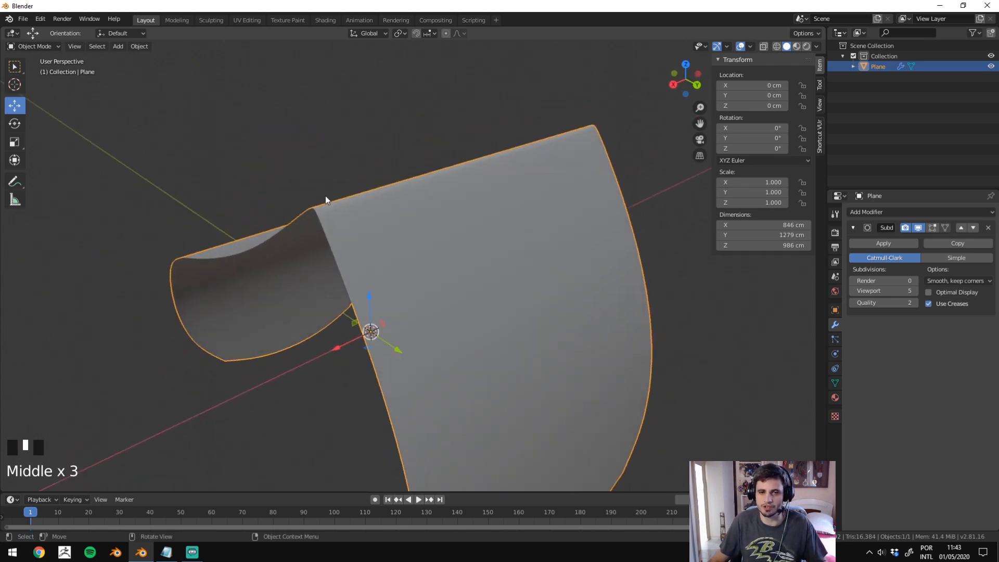
{"action": "middle_click_drag", "start_coordinate": [325, 199], "coordinate": [432, 204]}
{"action": "key", "text": "Tab"}
{"action": "key", "text": "Tab"}
{"action": "scroll", "coordinate": [591, 205], "scroll_direction": "down", "scroll_amount": 1}
{"action": "key", "text": "Tab"}
{"action": "scroll", "coordinate": [553, 206], "scroll_direction": "up", "scroll_amount": 1}
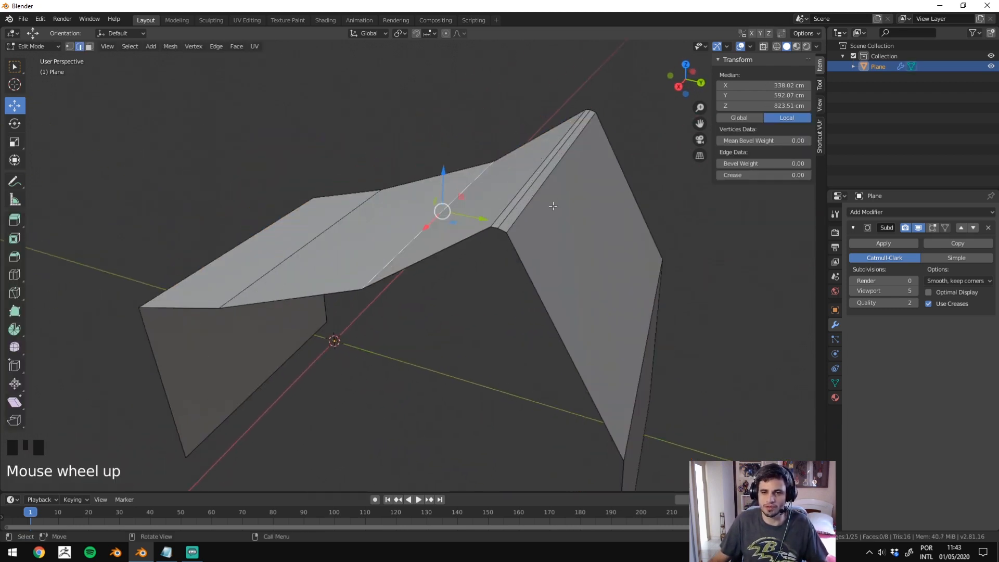
{"action": "key", "text": "ctrl+3"}
{"action": "scroll", "coordinate": [522, 200], "scroll_direction": "down", "scroll_amount": 1}
{"action": "key", "text": "Tab"}
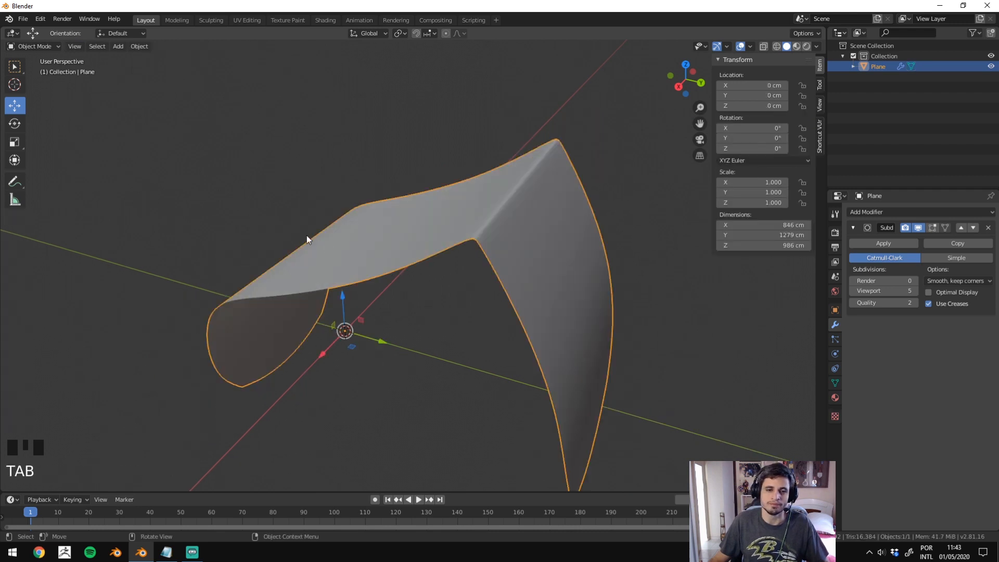
{"action": "key", "text": "Tab"}
{"action": "middle_click_drag", "start_coordinate": [324, 266], "coordinate": [366, 297]}
{"action": "key", "text": "Tab"}
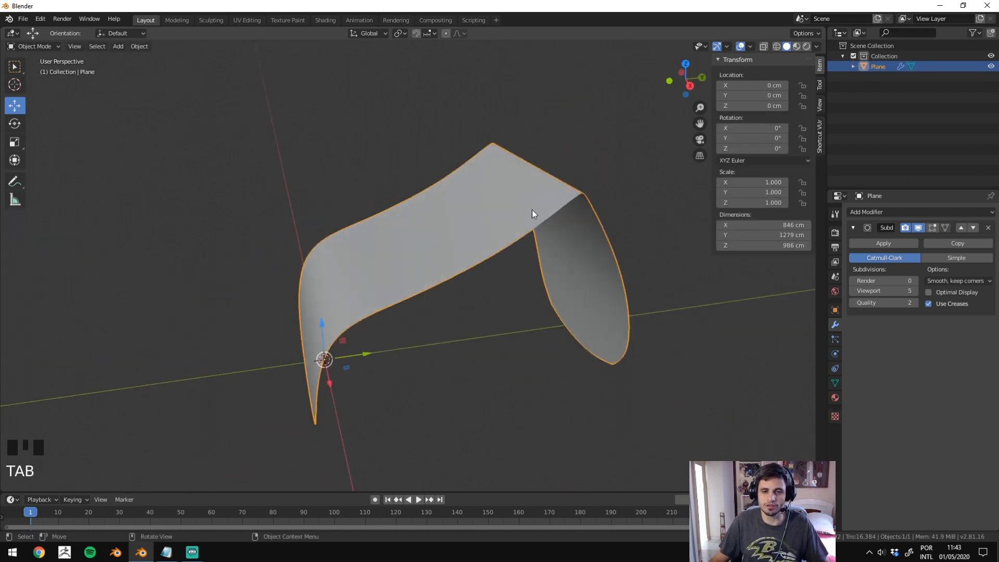
Move the near leg's bottom edge down and across beneath the arch to about Y 1871 cm, Z -778 cm.
{"action": "key", "text": "Tab"}
{"action": "middle_click_drag", "start_coordinate": [447, 282], "coordinate": [332, 344]}
{"action": "left_click", "coordinate": [339, 333]}
{"action": "scroll", "coordinate": [338, 333], "scroll_direction": "down", "scroll_amount": 2}
{"action": "left_click_drag", "start_coordinate": [364, 316], "coordinate": [624, 419]}
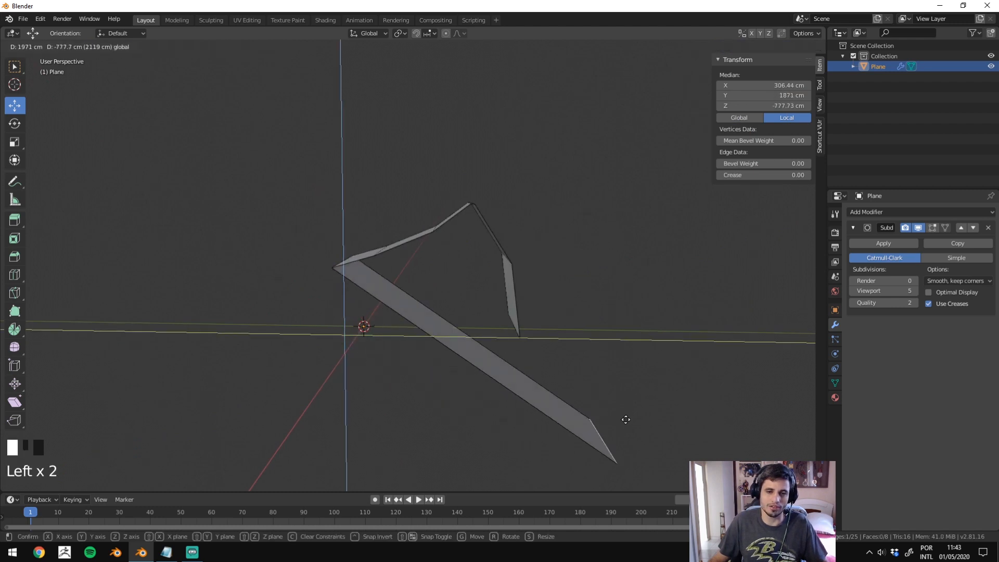
{"action": "key", "text": "Tab"}
{"action": "middle_click_drag", "start_coordinate": [625, 419], "coordinate": [471, 339]}
Cut another edge loop across the plane and examine the smoothed result in Object Mode.
{"action": "key", "text": "Tab"}
{"action": "key", "text": "ctrl+r"}
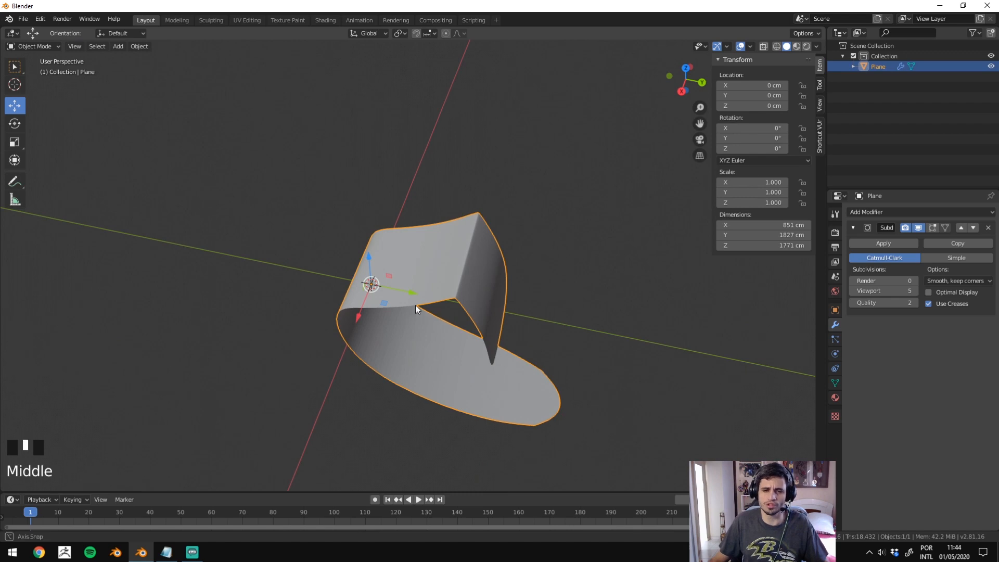
{"action": "middle_click_drag", "start_coordinate": [416, 305], "coordinate": [430, 283]}
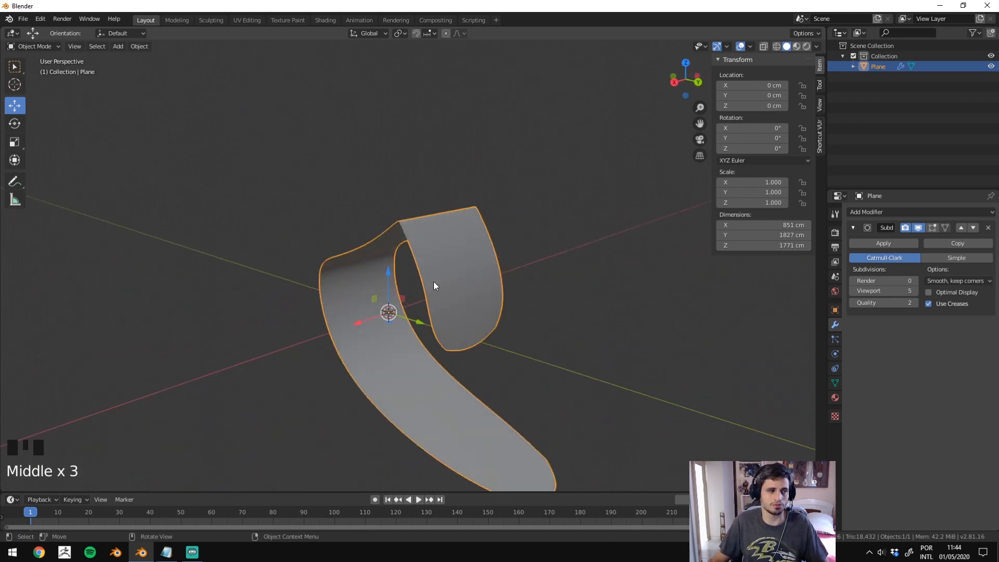
{"action": "scroll", "coordinate": [435, 284], "scroll_direction": "up", "scroll_amount": 5}
Delete the plane, add a cylinder and scale it uniformly to about 350 cm.
{"action": "key", "text": "x"}
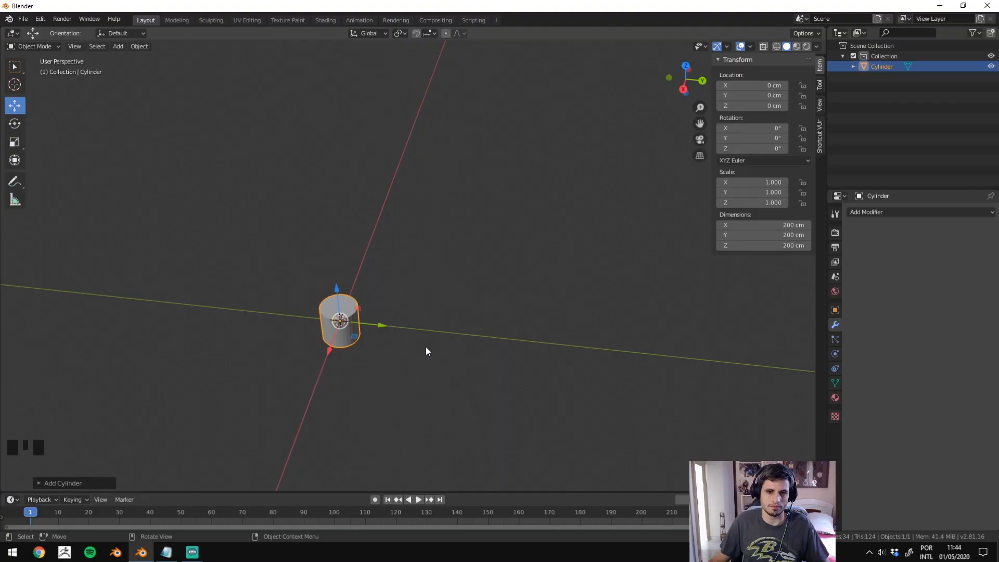
{"action": "key", "text": "s"}
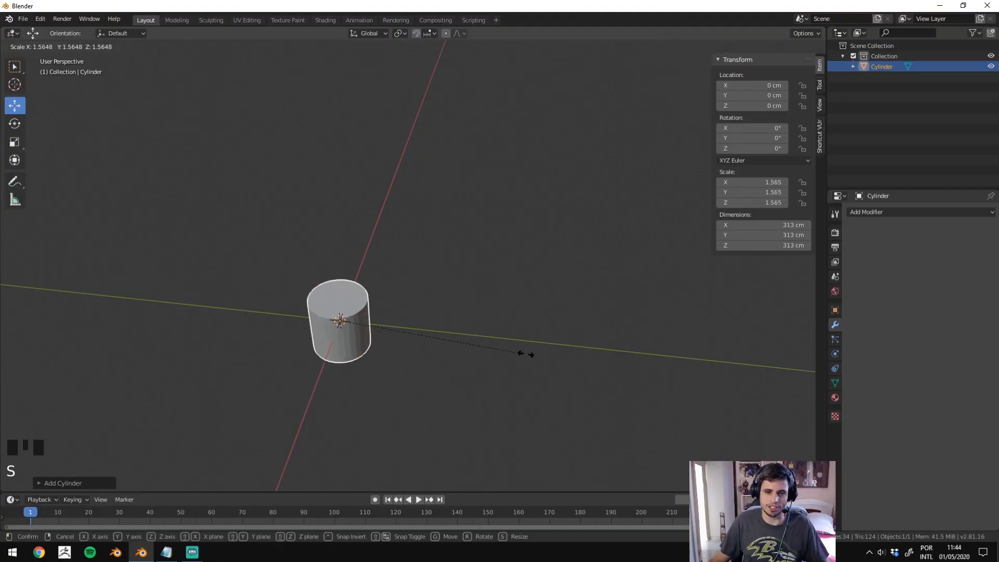
{"action": "left_click", "coordinate": [541, 356]}
{"action": "scroll", "coordinate": [403, 360], "scroll_direction": "up", "scroll_amount": 5}
{"action": "key", "text": "z"}
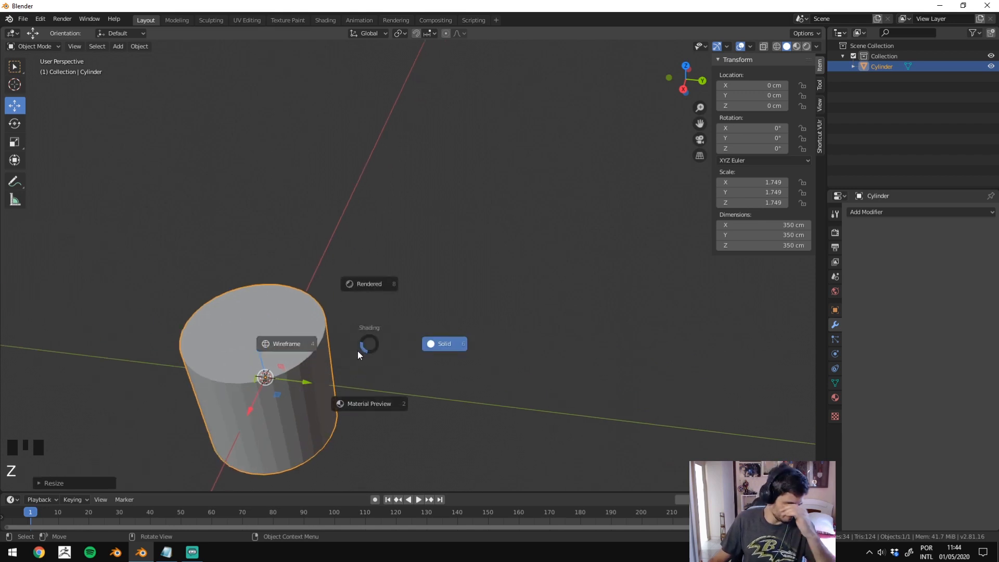
{"action": "middle_click_drag", "start_coordinate": [357, 361], "coordinate": [499, 284], "text": "shift"}
Add a Wireframe modifier to the cylinder and view the resulting lattice.
{"action": "left_click", "coordinate": [895, 212]}
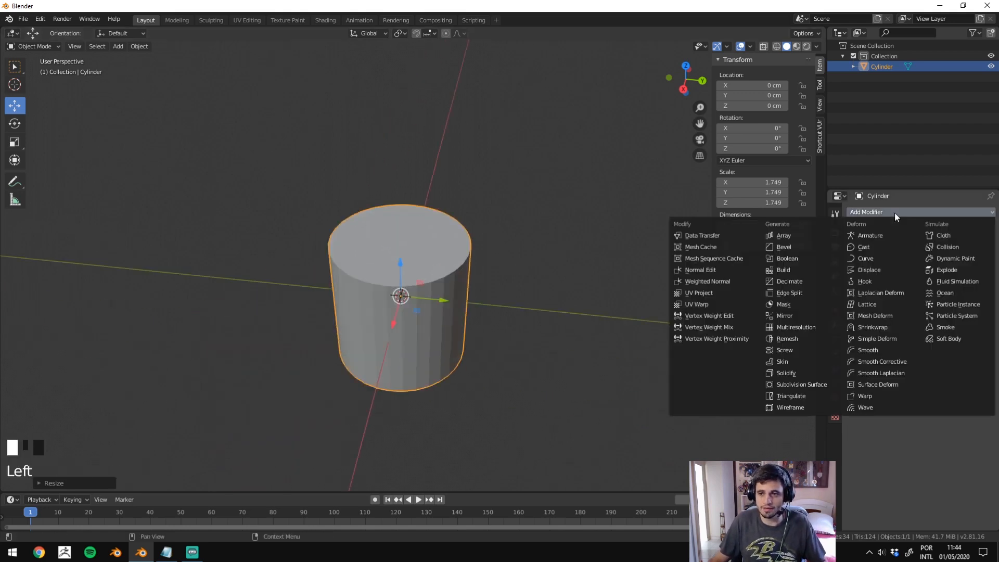
{"action": "left_click", "coordinate": [813, 408]}
{"action": "middle_click_drag", "start_coordinate": [523, 387], "coordinate": [573, 348]}
{"action": "left_click", "coordinate": [572, 348]}
{"action": "middle_click_drag", "start_coordinate": [314, 375], "coordinate": [418, 305], "text": "shift"}
{"action": "left_click", "coordinate": [455, 288]}
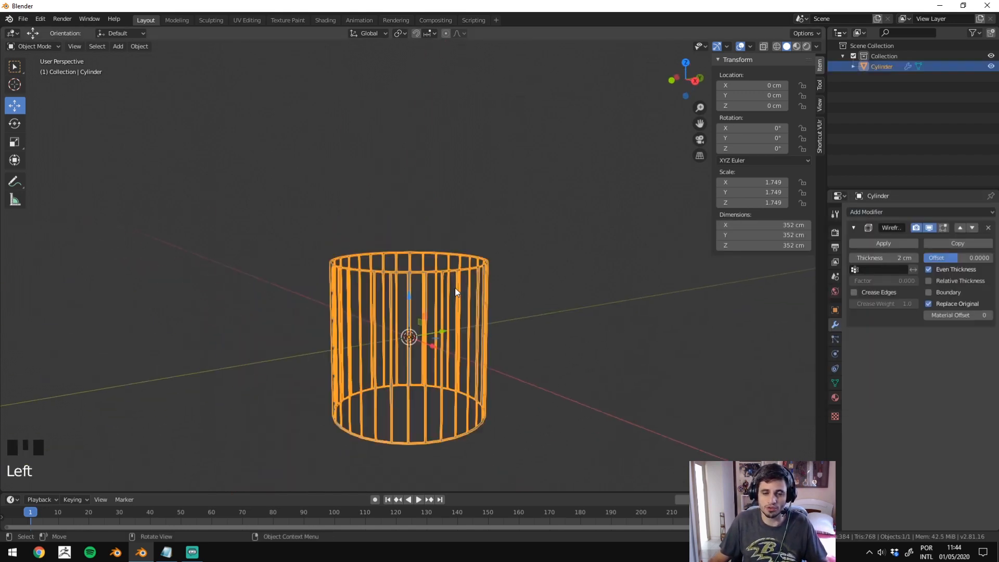
Extrude the cylinder's top face upward twice, making the wireframe cylinder about 593 cm high in Object Mode.
{"action": "scroll", "coordinate": [454, 288], "scroll_direction": "up", "scroll_amount": 3}
{"action": "key", "text": "Tab"}
{"action": "left_click", "coordinate": [442, 302]}
{"action": "key", "text": "2"}
{"action": "key", "text": "3"}
{"action": "left_click", "coordinate": [452, 258]}
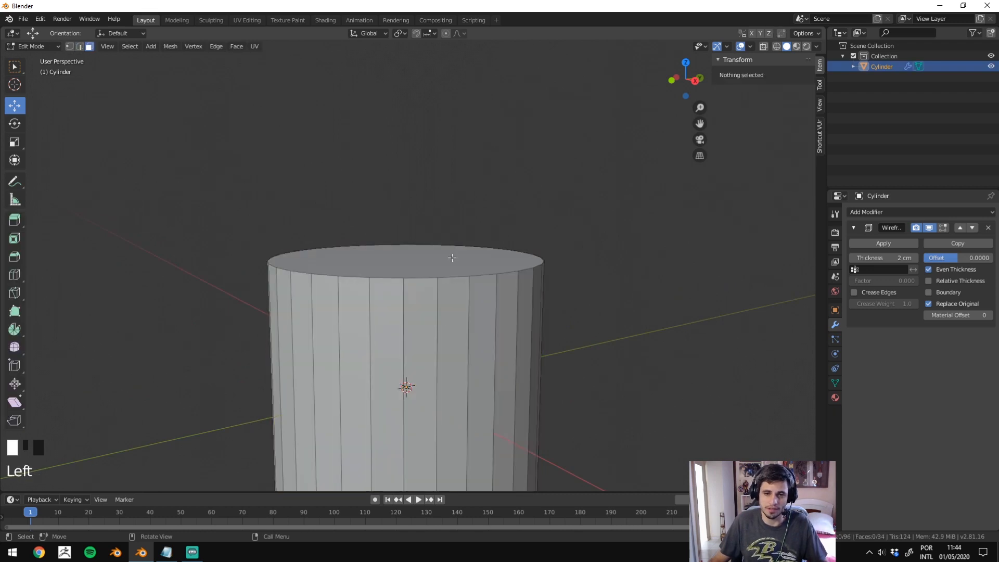
{"action": "key", "text": "e"}
{"action": "left_click", "coordinate": [457, 140]}
{"action": "key", "text": "e"}
{"action": "left_click", "coordinate": [470, 56]}
{"action": "middle_click_drag", "start_coordinate": [470, 56], "coordinate": [461, 267], "text": "shift"}
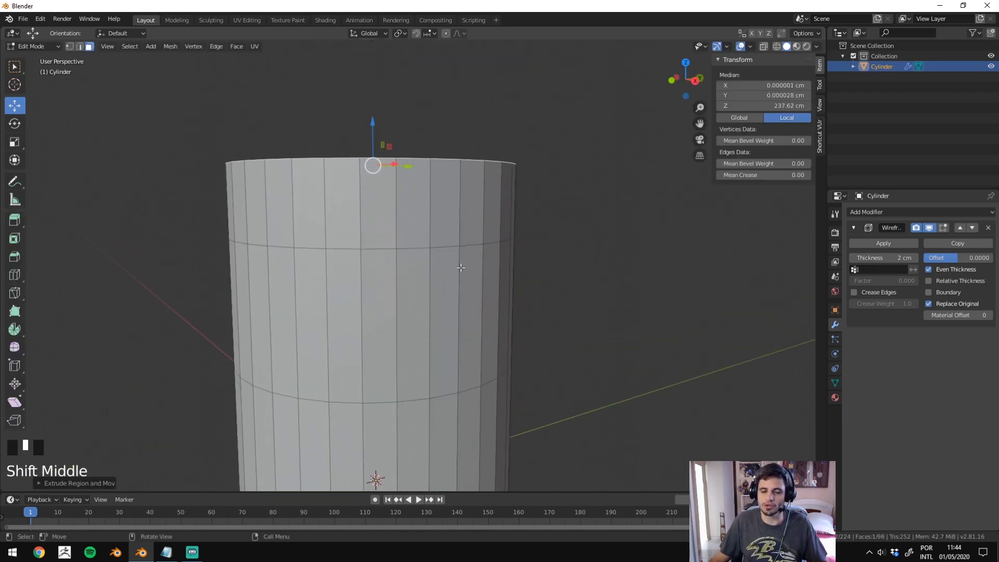
{"action": "key", "text": "Tab"}
Set the Wireframe modifier's thickness to 9.6 cm and examine the thicker bars.
{"action": "scroll", "coordinate": [405, 138], "scroll_direction": "up", "scroll_amount": 6}
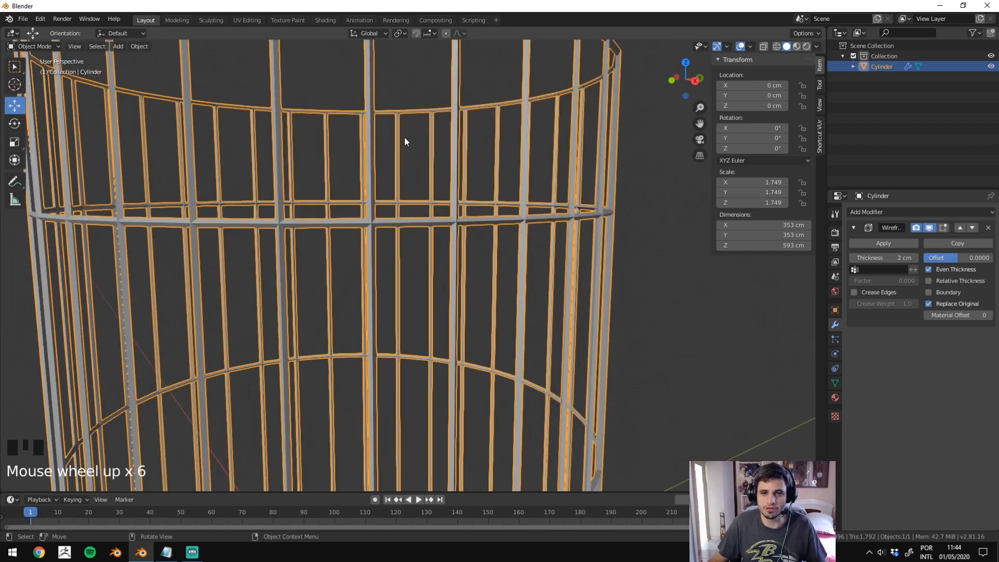
{"action": "middle_click_drag", "start_coordinate": [775, 296], "coordinate": [464, 273]}
{"action": "scroll", "coordinate": [550, 249], "scroll_direction": "down", "scroll_amount": 8}
{"action": "middle_click_drag", "start_coordinate": [552, 249], "coordinate": [530, 270], "text": "shift"}
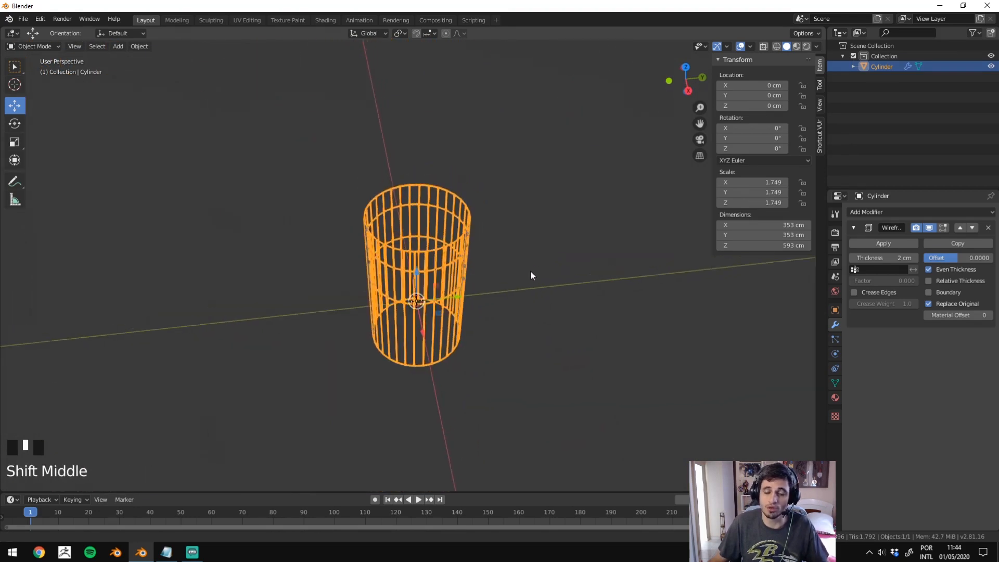
{"action": "scroll", "coordinate": [601, 297], "scroll_direction": "up", "scroll_amount": 6}
{"action": "left_click_drag", "start_coordinate": [857, 263], "coordinate": [900, 264]}
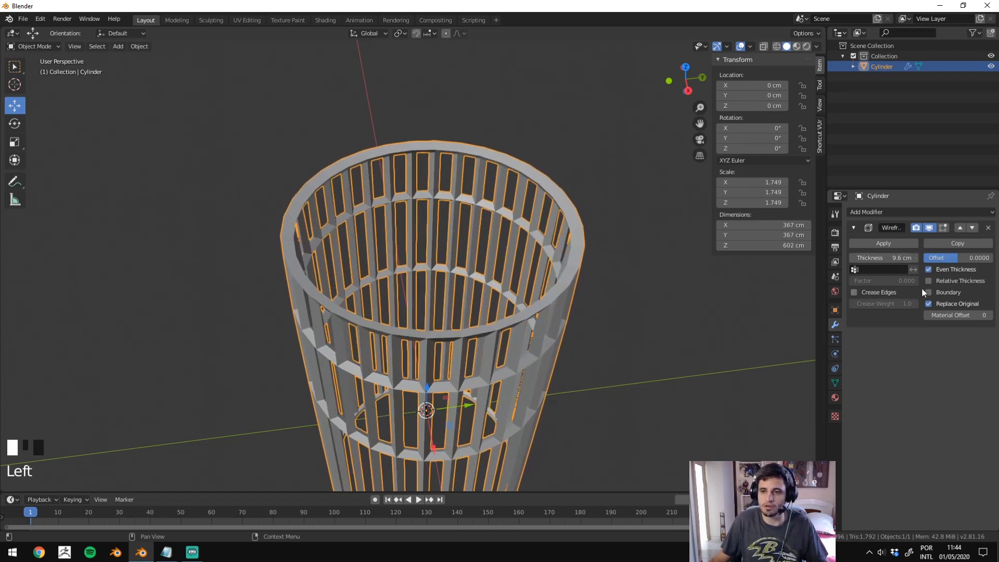
{"action": "middle_click_drag", "start_coordinate": [536, 296], "coordinate": [683, 245], "text": "shift"}
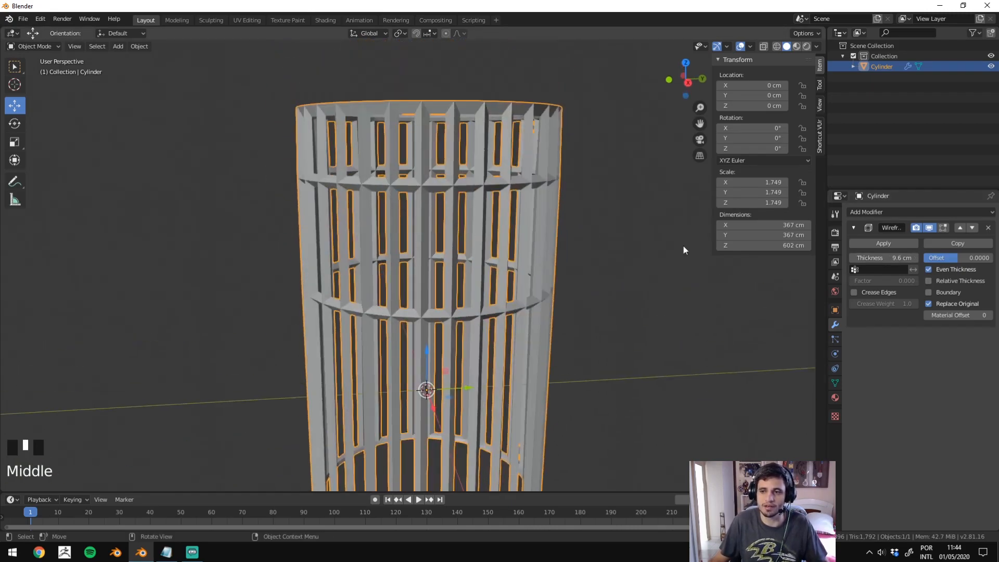
{"action": "middle_click_drag", "start_coordinate": [595, 225], "coordinate": [562, 292]}
{"action": "key", "text": "Tab"}
{"action": "key", "text": "Tab"}
Add a cube and move it along the Y axis to about -782 cm, clear of the cylinder.
{"action": "key", "text": "shift+a"}
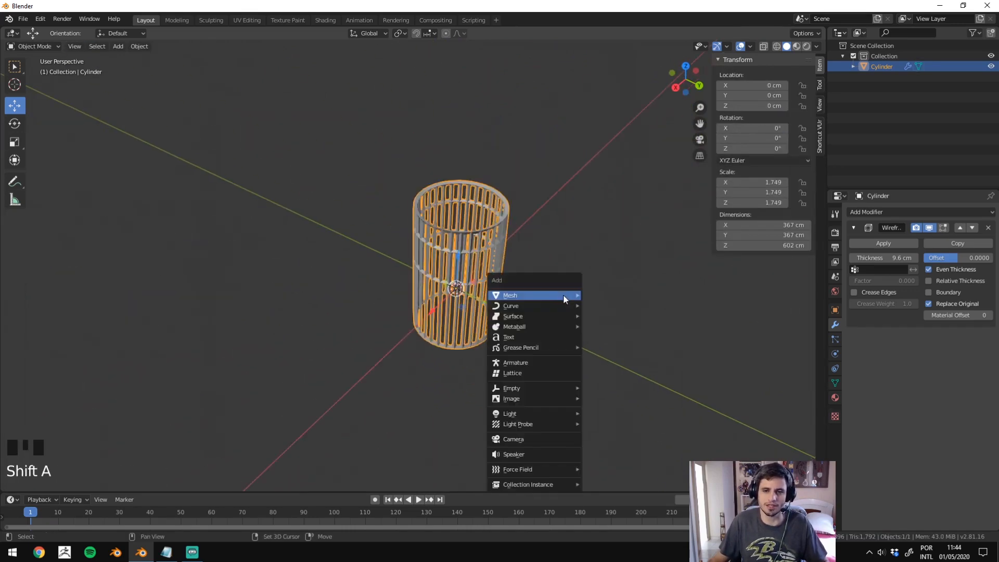
{"action": "mouse_move", "coordinate": [563, 295]}
{"action": "left_click", "coordinate": [636, 305]}
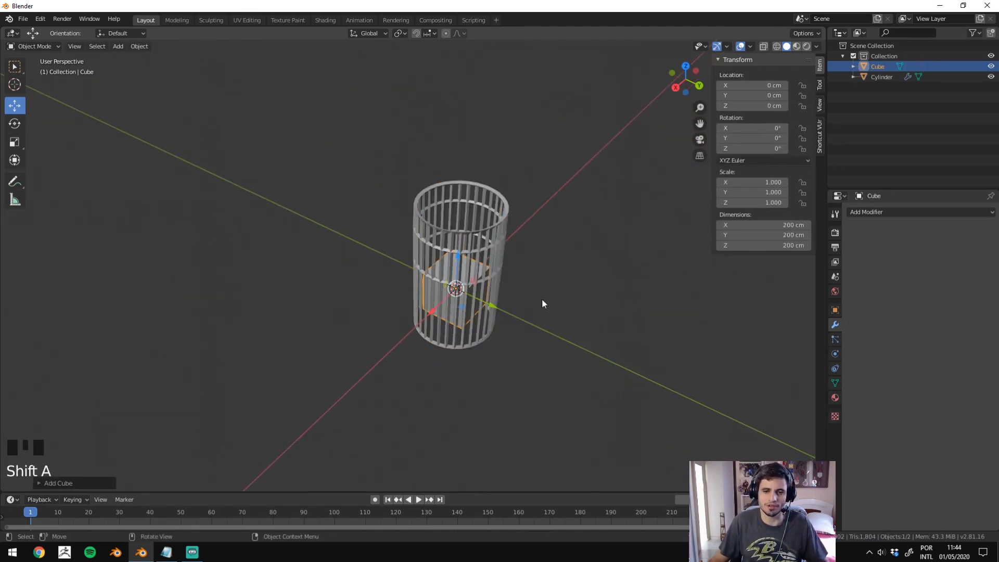
{"action": "left_click_drag", "start_coordinate": [488, 304], "coordinate": [335, 232]}
{"action": "scroll", "coordinate": [359, 240], "scroll_direction": "up", "scroll_amount": 7}
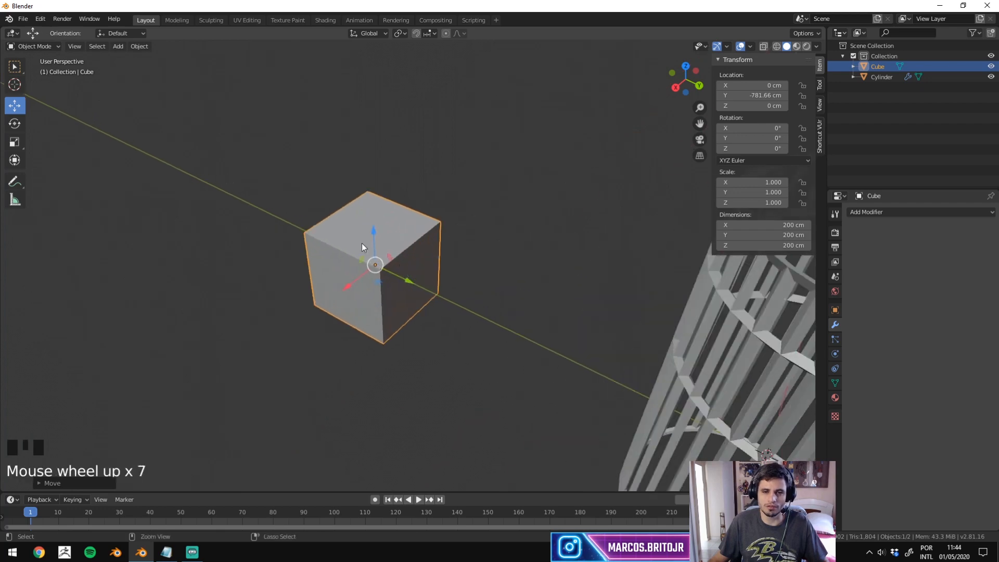
Divide the cube with evenly spaced vertical loop cuts in both horizontal directions, eight in the first direction.
{"action": "key", "text": "Tab"}
{"action": "key", "text": "ctrl+r"}
{"action": "scroll", "coordinate": [355, 236], "scroll_direction": "up", "scroll_amount": 8}
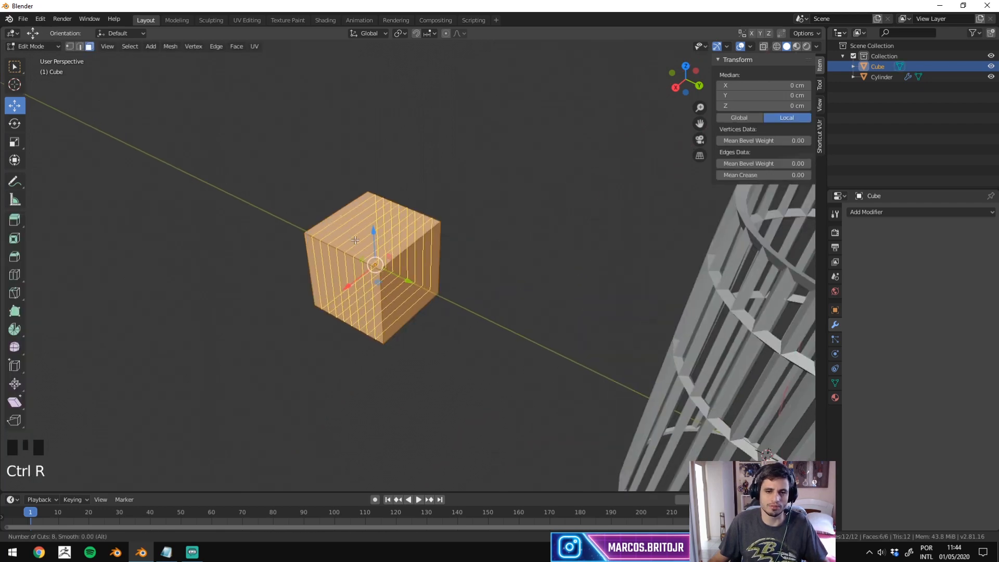
{"action": "left_click", "coordinate": [355, 238]}
{"action": "right_click", "coordinate": [354, 239]}
{"action": "key", "text": "ctrl+r"}
{"action": "scroll", "coordinate": [364, 237], "scroll_direction": "up", "scroll_amount": 8}
{"action": "left_click", "coordinate": [384, 232]}
{"action": "right_click", "coordinate": [383, 232]}
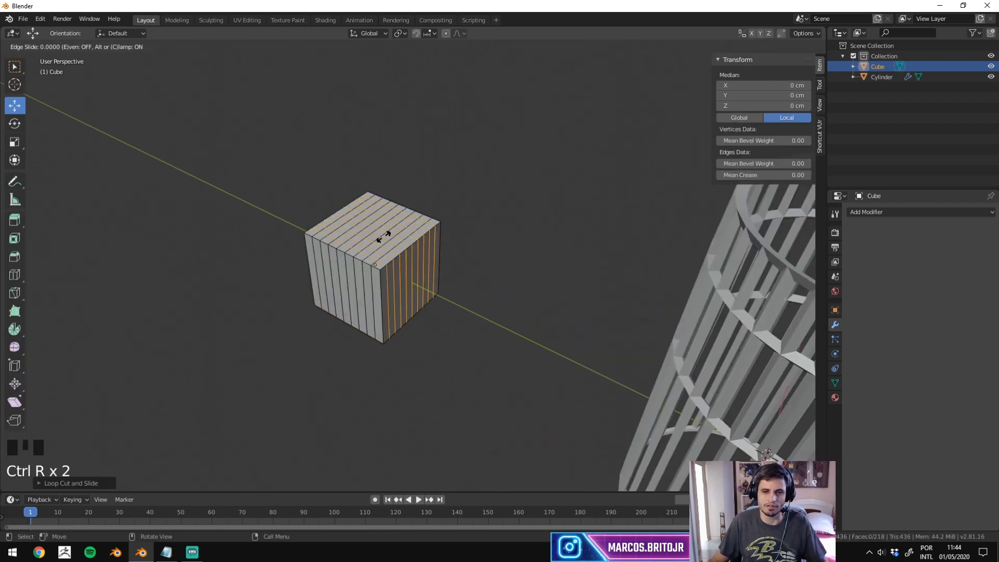
{"action": "middle_click_drag", "start_coordinate": [383, 232], "coordinate": [386, 236]}
Delete all of the cube's top and bottom faces, selecting them through the mesh in the right orthographic view.
{"action": "middle_click_drag", "start_coordinate": [288, 344], "coordinate": [399, 290], "text": "alt"}
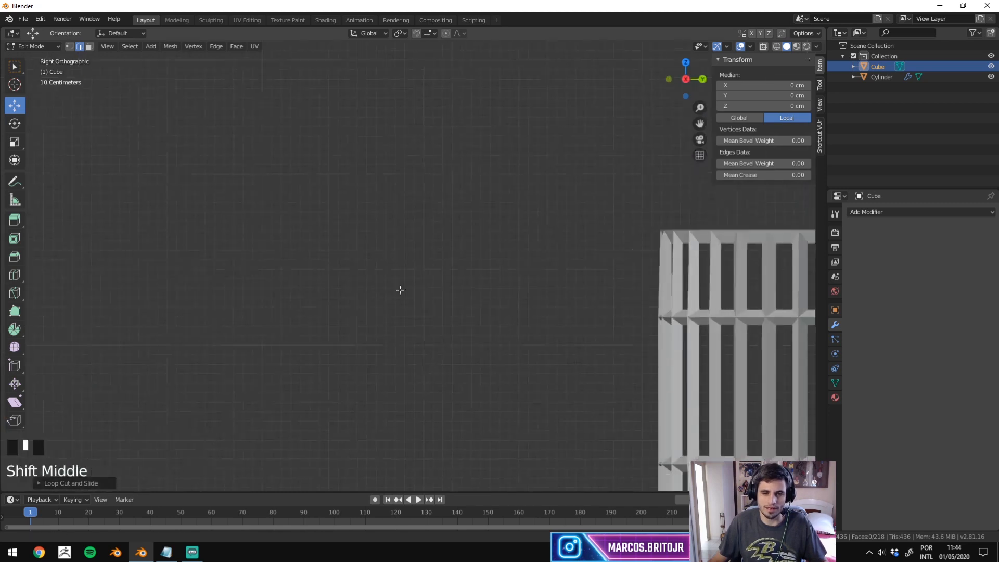
{"action": "scroll", "coordinate": [319, 313], "scroll_direction": "down", "scroll_amount": 3}
{"action": "key", "text": "3"}
{"action": "key", "text": "alt+z"}
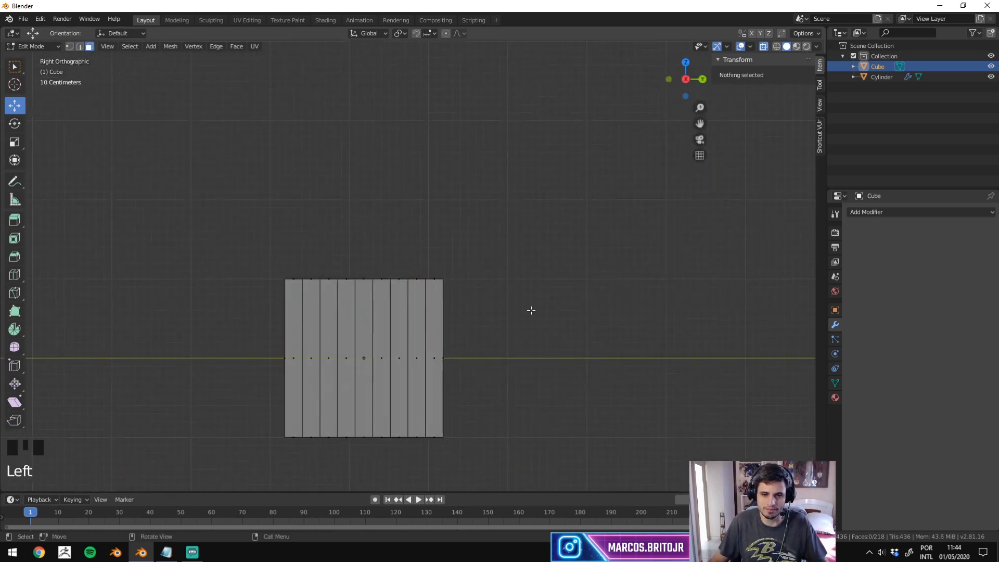
{"action": "left_click", "coordinate": [14, 66]}
{"action": "left_click_drag", "start_coordinate": [181, 189], "coordinate": [546, 337]}
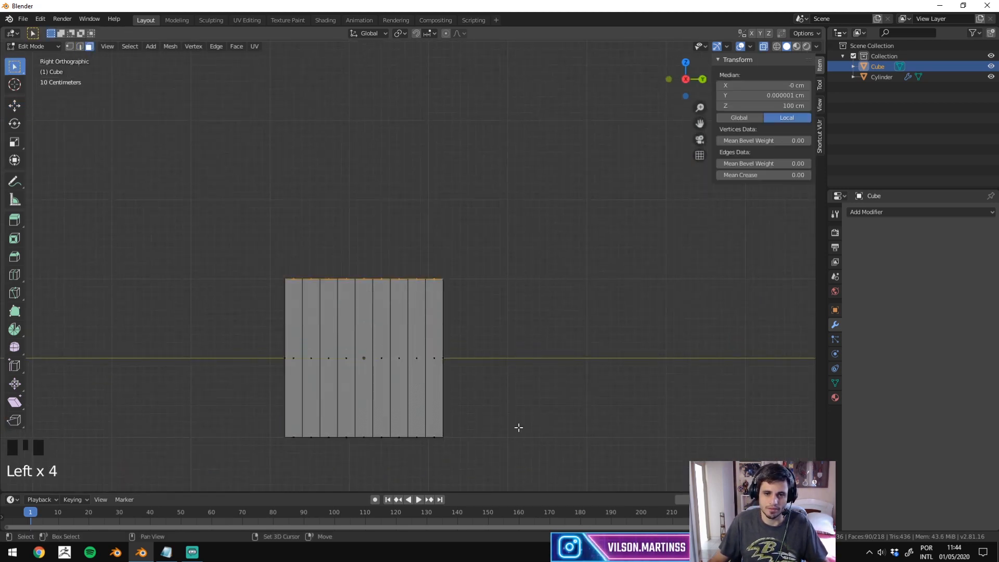
{"action": "key", "text": "x"}
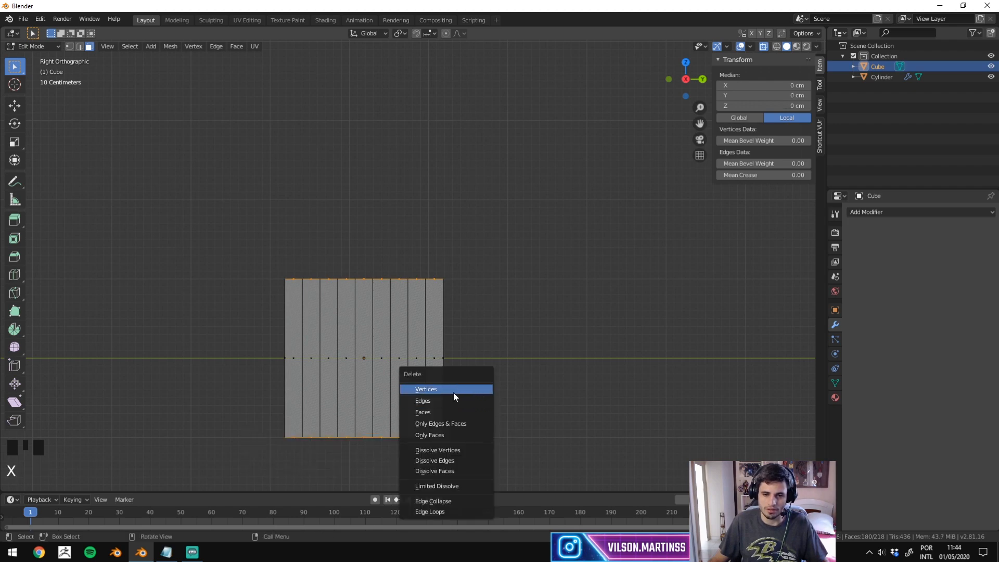
{"action": "left_click", "coordinate": [453, 414]}
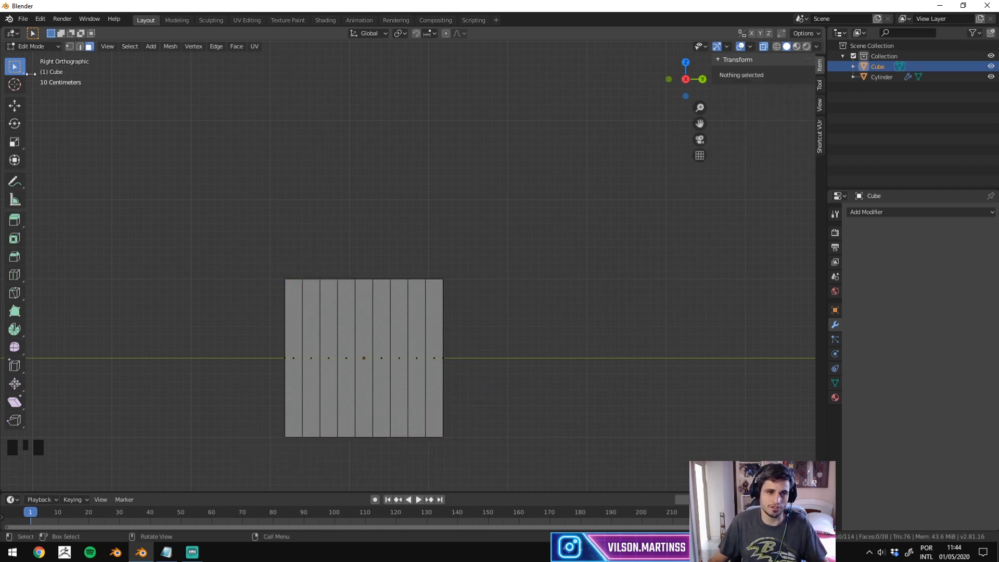
{"action": "key", "text": "x"}
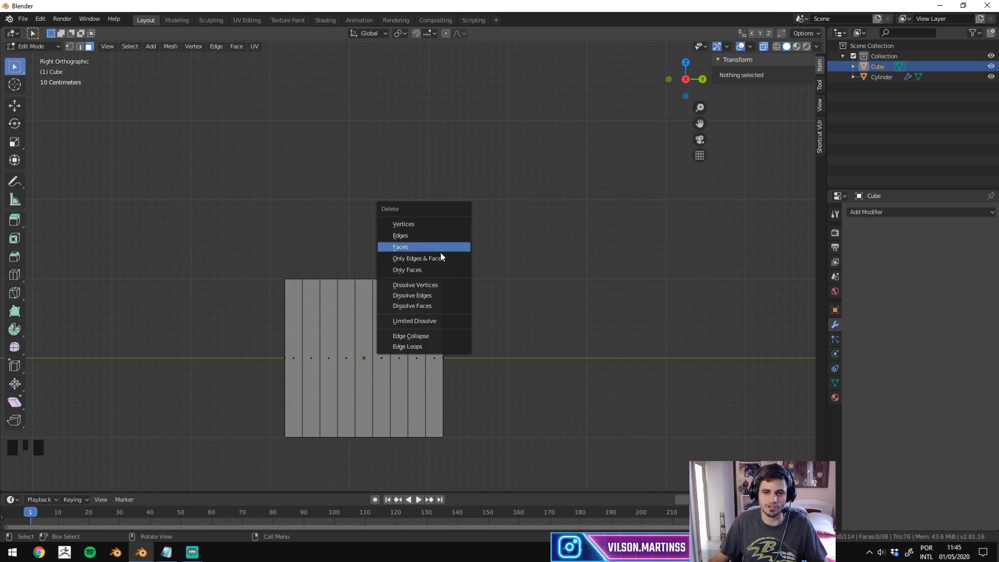
{"action": "key", "text": "Escape"}
Turn off X-ray, add a Wireframe modifier to the open cube, and return to Object Mode.
{"action": "middle_click_drag", "start_coordinate": [573, 219], "coordinate": [569, 268]}
{"action": "key", "text": "alt+z"}
{"action": "scroll", "coordinate": [563, 281], "scroll_direction": "up", "scroll_amount": 2}
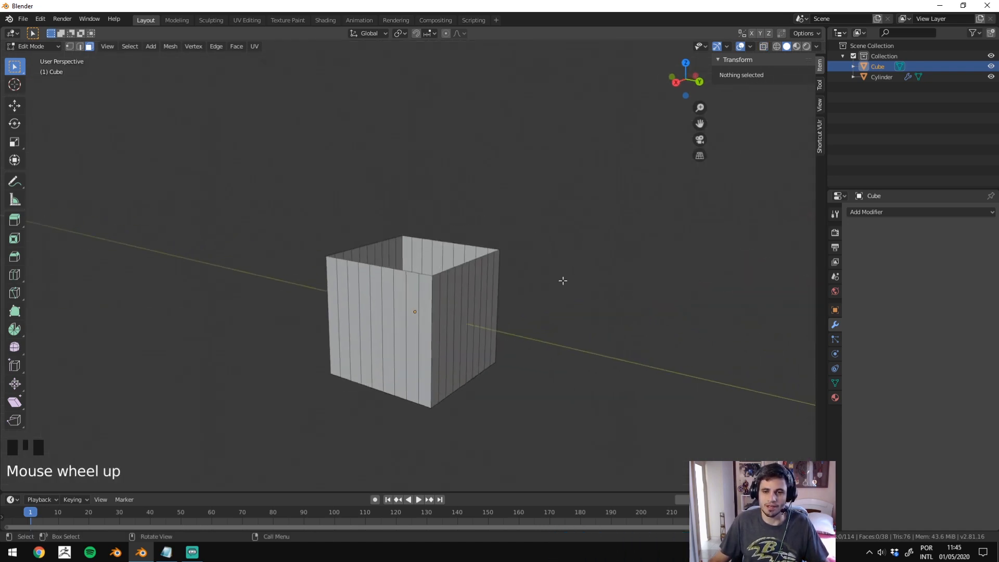
{"action": "scroll", "coordinate": [562, 280], "scroll_direction": "up", "scroll_amount": 1}
{"action": "left_click", "coordinate": [892, 213]}
{"action": "left_click", "coordinate": [795, 408]}
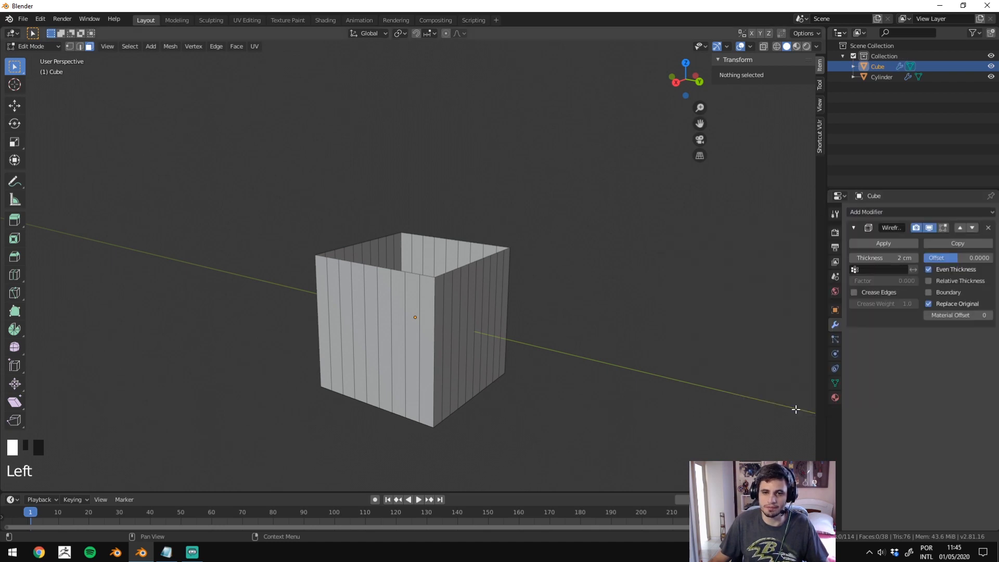
{"action": "key", "text": "Tab"}
{"action": "left_click", "coordinate": [540, 285]}
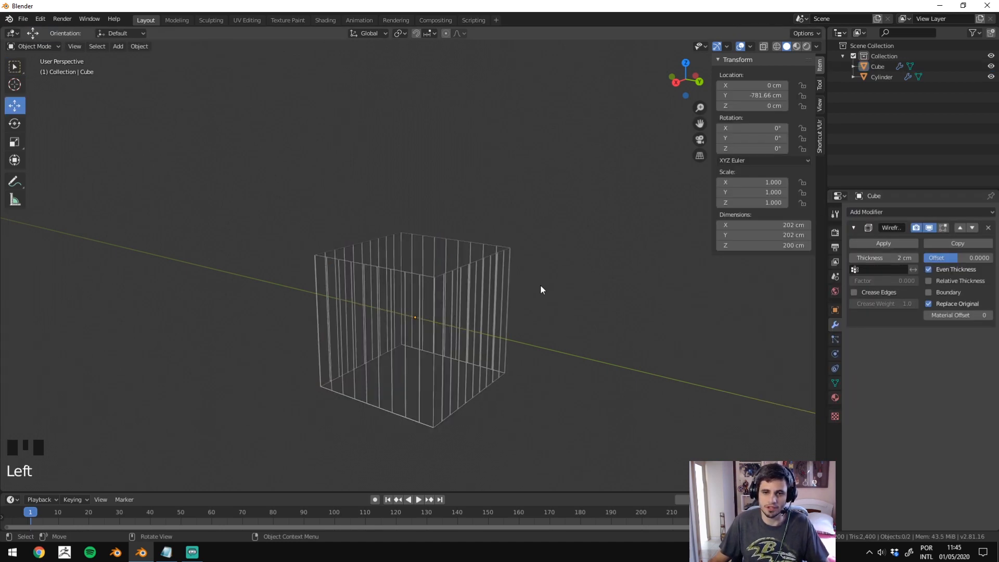
Set the cube's Wireframe thickness to 8.8 cm and enable Boundary.
{"action": "scroll", "coordinate": [446, 307], "scroll_direction": "up", "scroll_amount": 6}
{"action": "left_click", "coordinate": [445, 307]}
{"action": "left_click_drag", "start_coordinate": [896, 258], "coordinate": [945, 258]}
{"action": "left_click", "coordinate": [542, 206]}
{"action": "middle_click_drag", "start_coordinate": [542, 206], "coordinate": [194, 416]}
{"action": "left_click", "coordinate": [400, 273]}
{"action": "middle_click_drag", "start_coordinate": [430, 283], "coordinate": [486, 70]}
{"action": "left_click", "coordinate": [951, 291]}
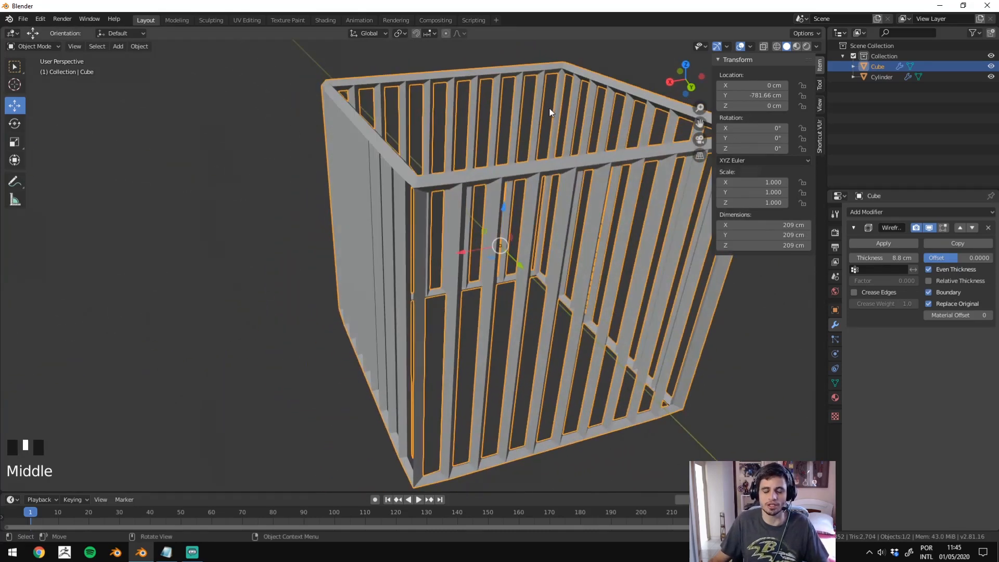
Compare the cube's rims with Boundary off and on, leave it enabled, and set the Wireframe thickness to 7.1 cm.
{"action": "left_click", "coordinate": [961, 288]}
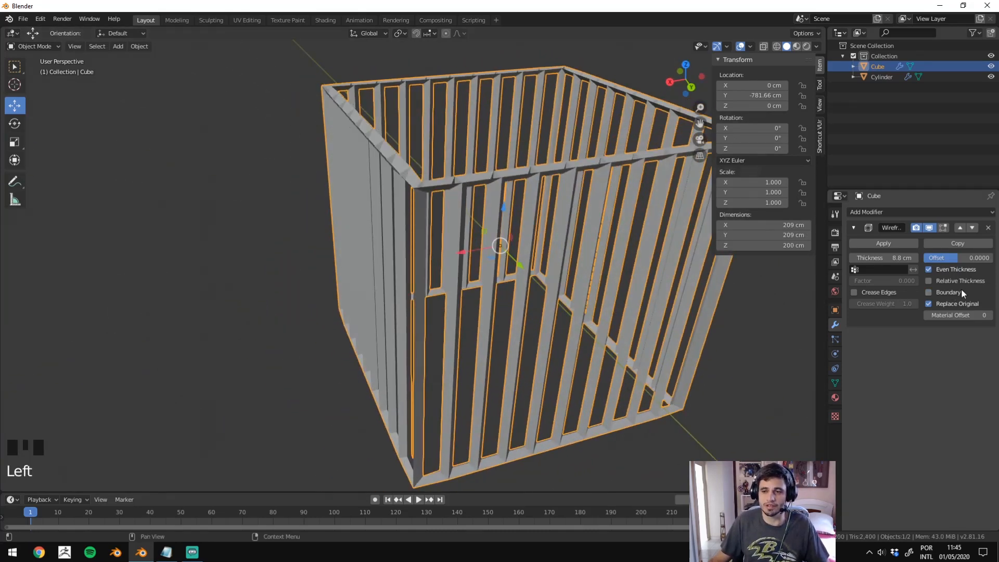
{"action": "left_click", "coordinate": [961, 288]}
{"action": "left_click", "coordinate": [960, 289]}
{"action": "left_click", "coordinate": [961, 288]}
{"action": "left_click", "coordinate": [960, 288]}
{"action": "left_click", "coordinate": [961, 289]}
{"action": "left_click", "coordinate": [960, 288]}
{"action": "left_click", "coordinate": [960, 288]}
{"action": "left_click", "coordinate": [961, 288]}
{"action": "left_click", "coordinate": [960, 288]}
{"action": "left_click", "coordinate": [961, 289]}
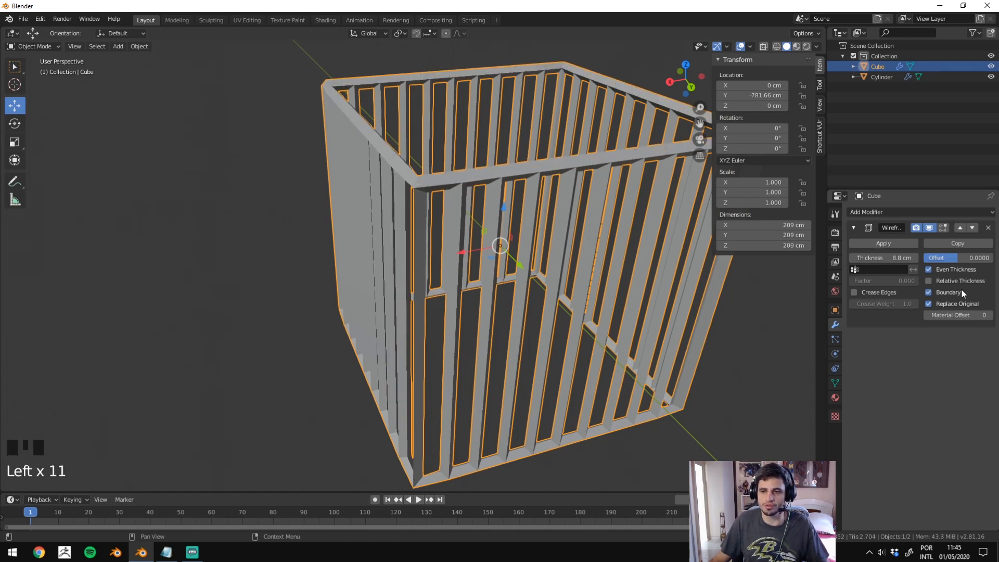
{"action": "left_click", "coordinate": [958, 290]}
{"action": "left_click", "coordinate": [958, 290]}
{"action": "left_click", "coordinate": [957, 290]}
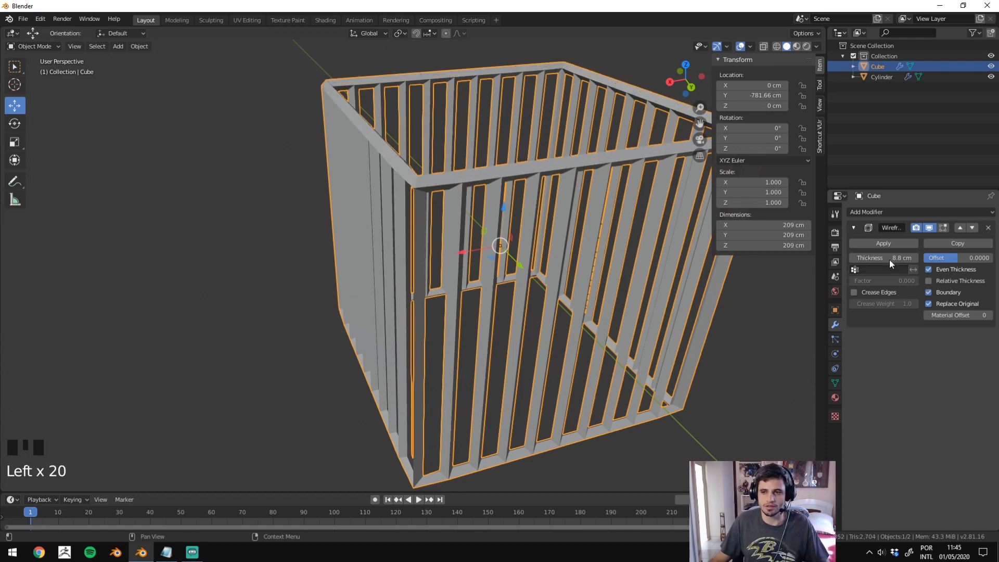
{"action": "mouse_move", "coordinate": [889, 258]}
{"action": "left_mouse_down"}
{"action": "mouse_move", "coordinate": [968, 258]}
{"action": "mouse_move", "coordinate": [884, 258]}
{"action": "mouse_move", "coordinate": [932, 259]}
{"action": "mouse_move", "coordinate": [884, 259]}
{"action": "mouse_move", "coordinate": [905, 258]}
{"action": "mouse_move", "coordinate": [895, 258]}
{"action": "left_mouse_up"}
Hide the Wireframe modifier's effect in the viewport and enable the Wireframe overlay to show the cube's edges.
{"action": "left_click", "coordinate": [927, 228]}
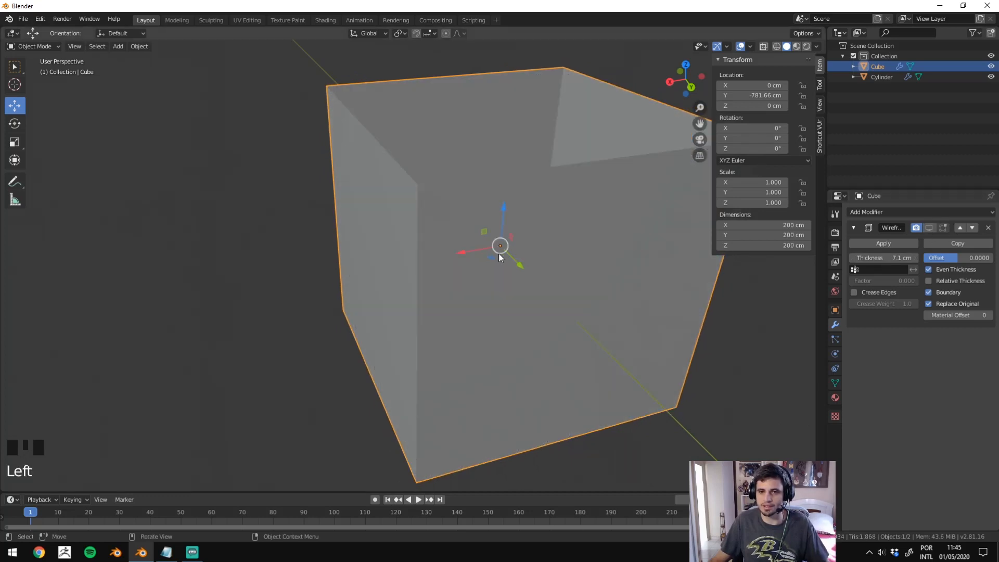
{"action": "middle_click_drag", "start_coordinate": [607, 216], "coordinate": [539, 204]}
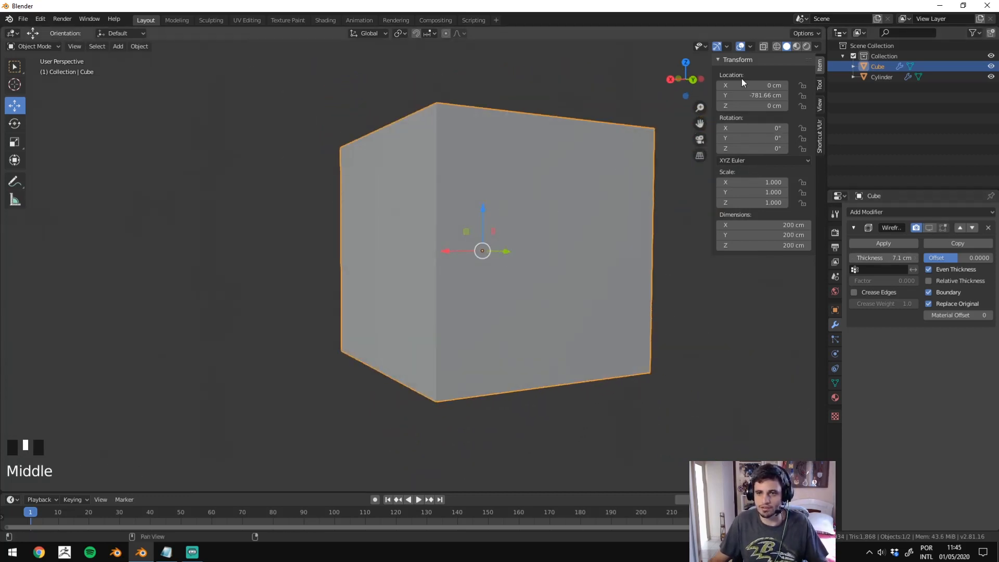
{"action": "left_click", "coordinate": [751, 47]}
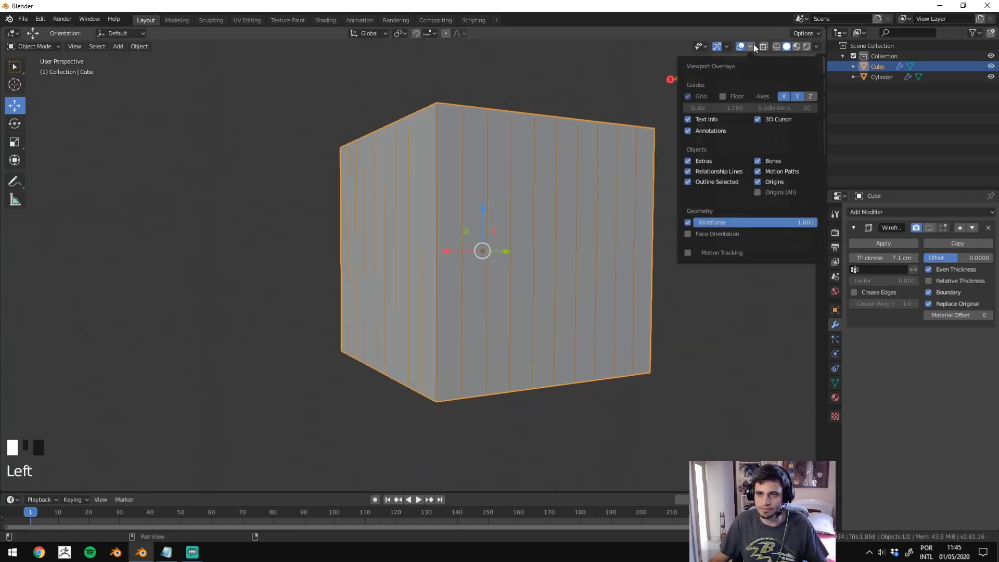
{"action": "middle_click_drag", "start_coordinate": [629, 149], "coordinate": [608, 156]}
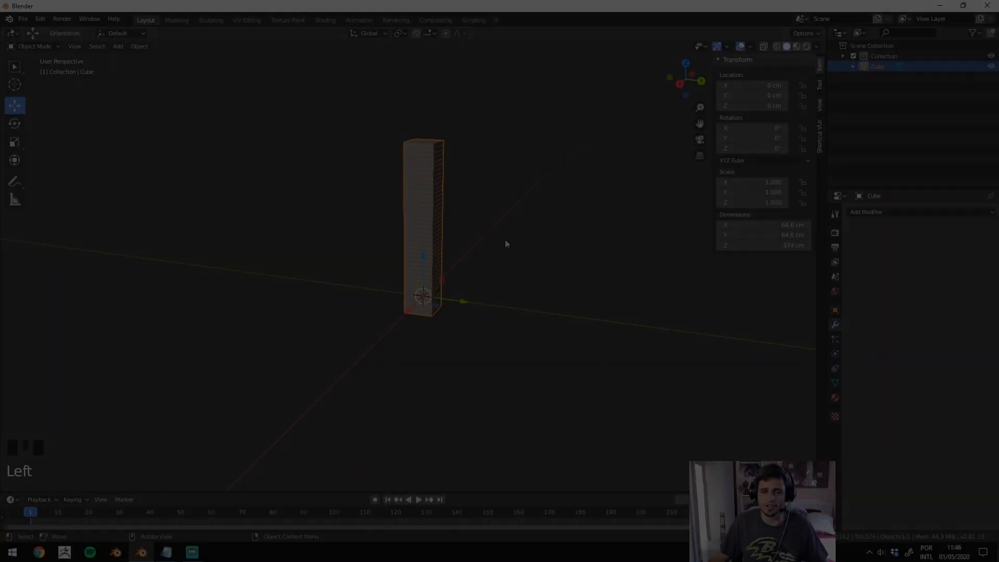
Add a Simple Deform modifier to the tall subdivided column and view the default twist.
{"action": "scroll", "coordinate": [505, 238], "scroll_direction": "up", "scroll_amount": 3}
{"action": "left_click", "coordinate": [883, 212]}
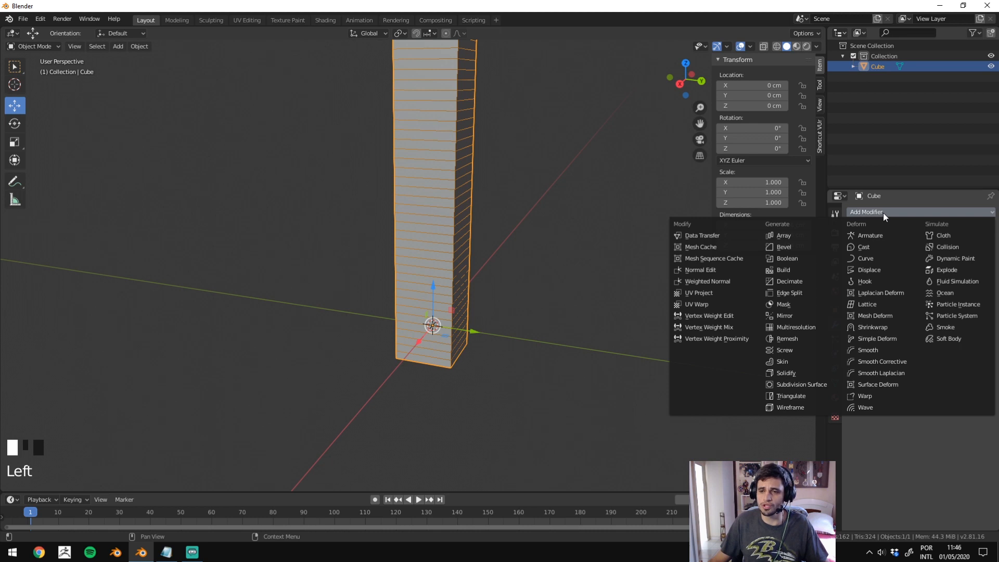
{"action": "left_click", "coordinate": [873, 335]}
{"action": "scroll", "coordinate": [522, 266], "scroll_direction": "down", "scroll_amount": 3}
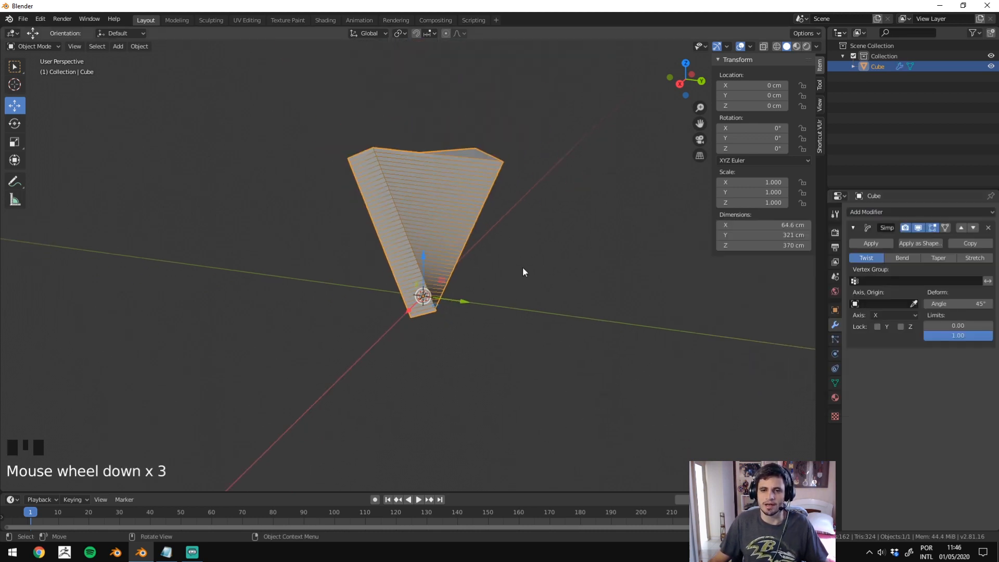
{"action": "middle_click_drag", "start_coordinate": [523, 268], "coordinate": [566, 268]}
{"action": "scroll", "coordinate": [533, 289], "scroll_direction": "up", "scroll_amount": 4}
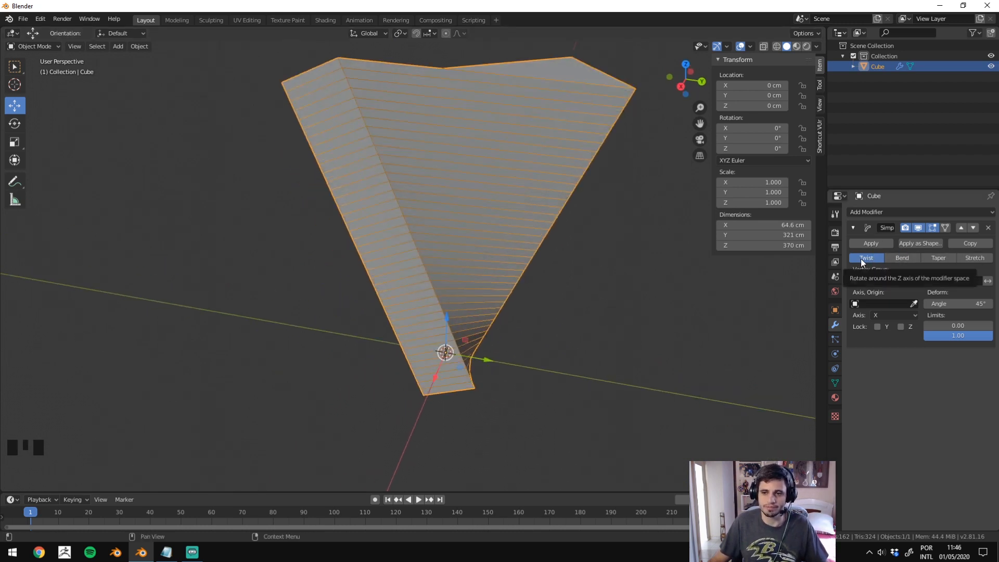
Set the Simple Deform twist axis to Z and the angle to -89.7°.
{"action": "left_click", "coordinate": [896, 316]}
{"action": "left_click", "coordinate": [894, 352]}
{"action": "scroll", "coordinate": [536, 264], "scroll_direction": "down", "scroll_amount": 2}
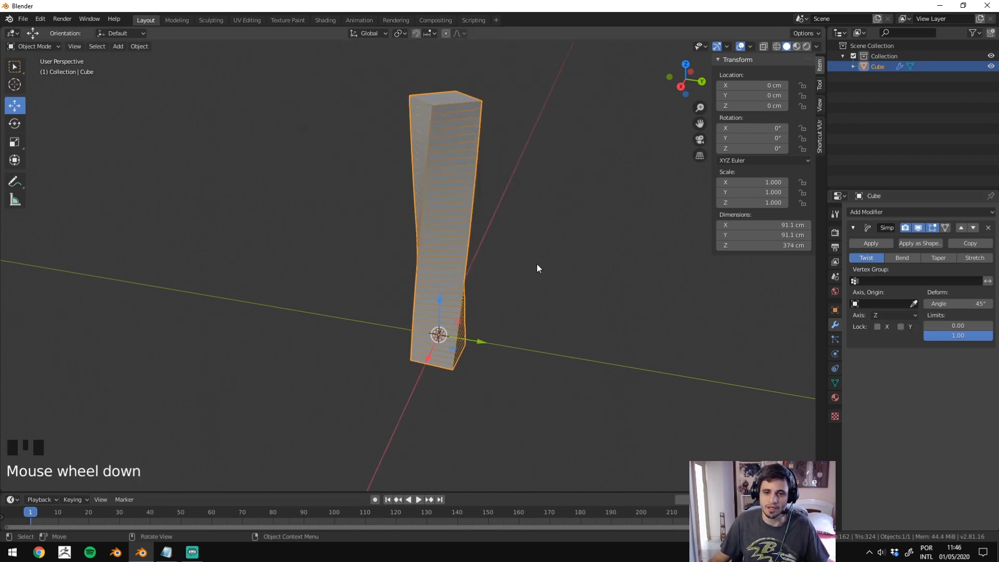
{"action": "middle_click_drag", "start_coordinate": [536, 263], "coordinate": [552, 265]}
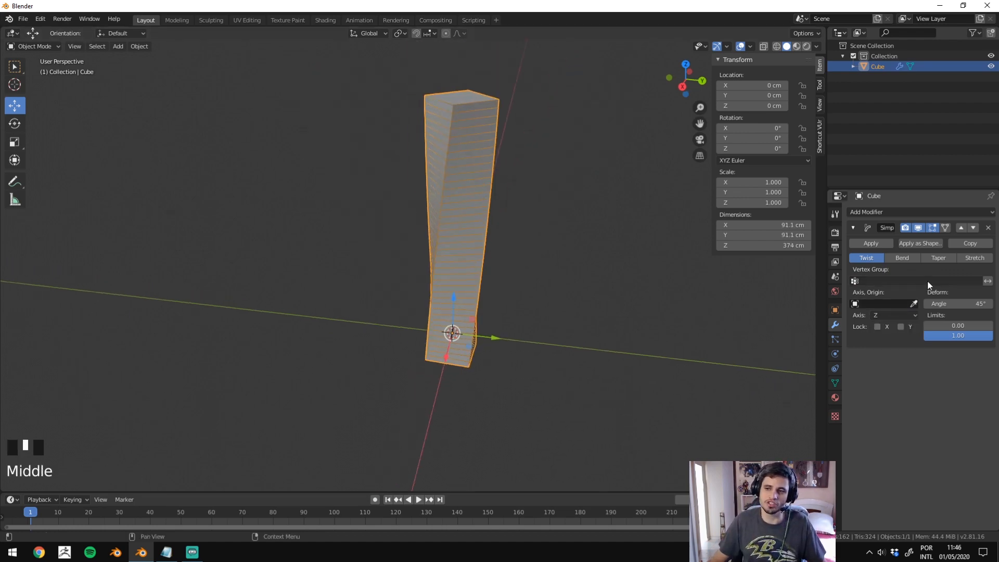
{"action": "left_click_drag", "start_coordinate": [953, 306], "coordinate": [914, 306]}
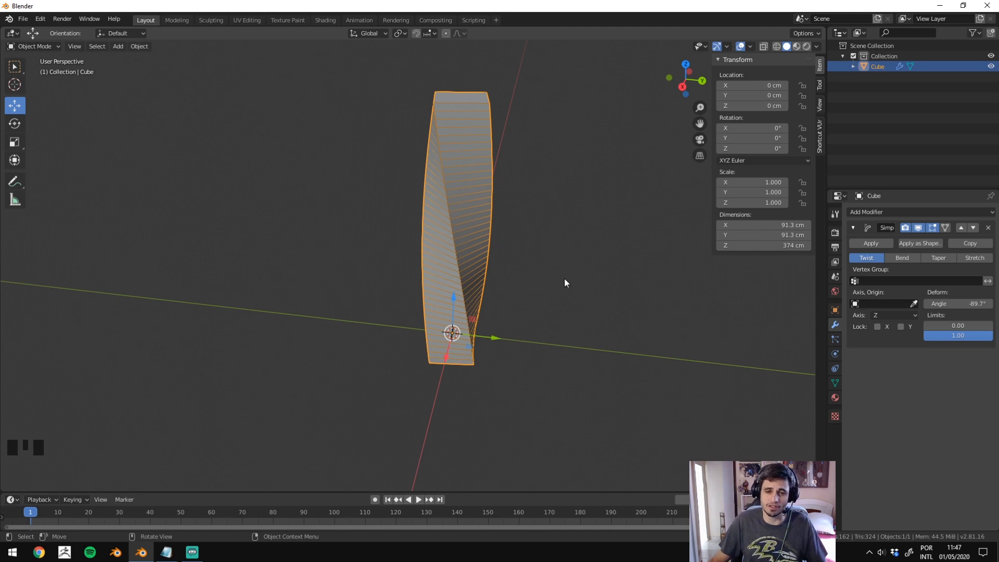
Turn off Simple Deform's Edit Mode display and remove the column's horizontal edge loops, ending in Object Mode.
{"action": "key", "text": "Tab"}
{"action": "key", "text": "Tab"}
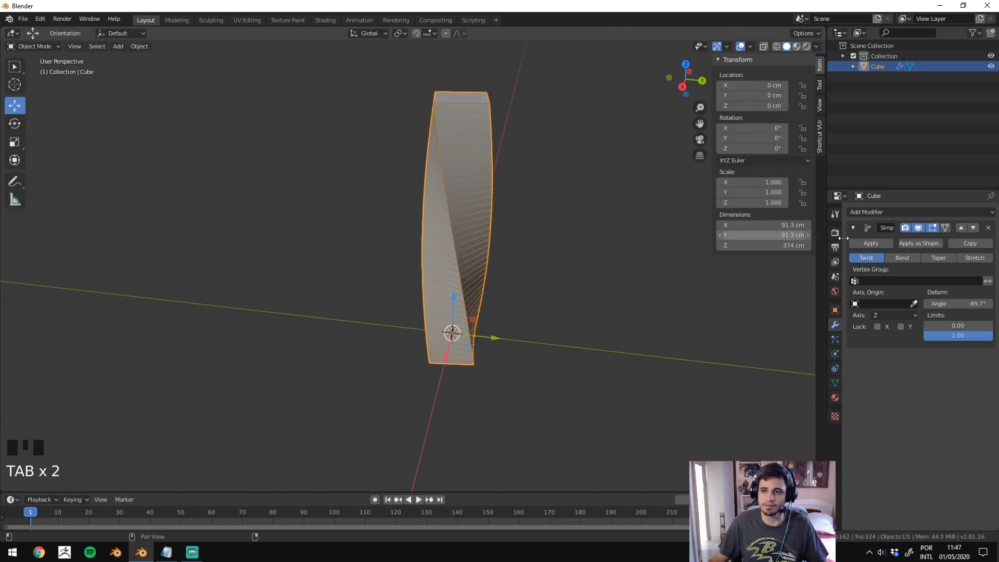
{"action": "left_click", "coordinate": [932, 228]}
{"action": "key", "text": "Tab"}
{"action": "left_click", "coordinate": [464, 112], "text": "alt"}
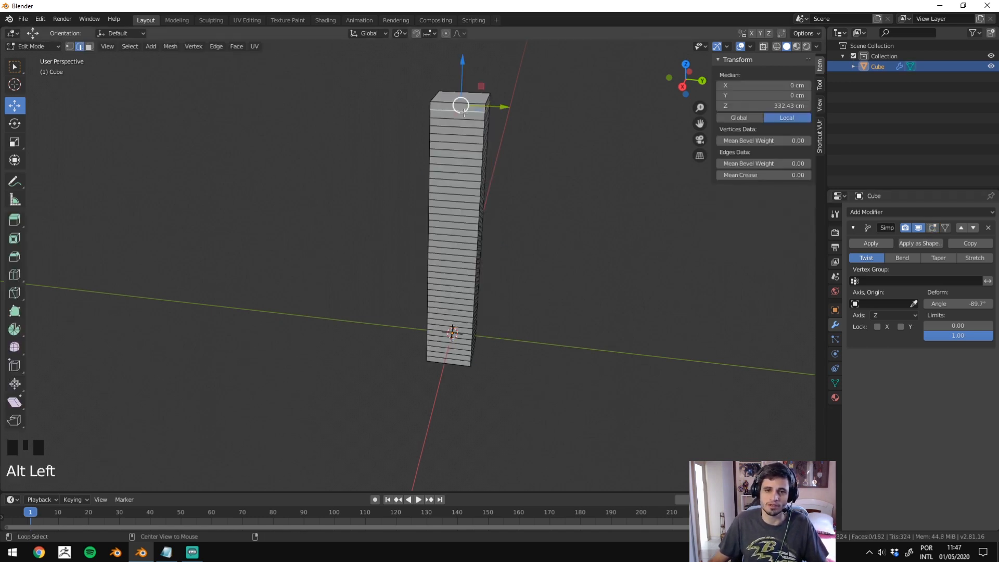
{"action": "key", "text": "Tab"}
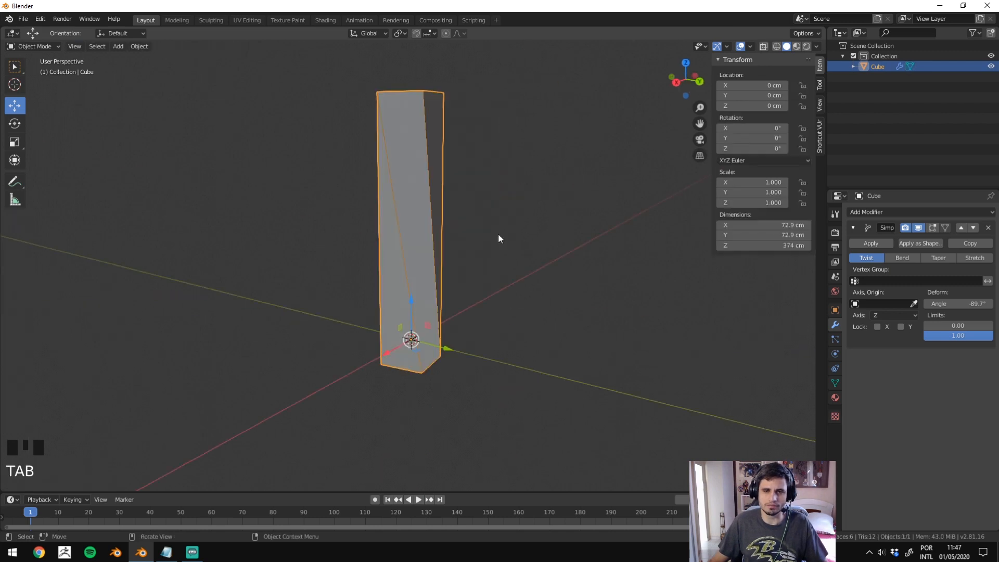
Examine from several angles how the twist deforms the column without horizontal edge loops.
{"action": "key", "text": "F4"}
{"action": "left_click", "coordinate": [137, 154]}
{"action": "middle_click_drag", "start_coordinate": [137, 153], "coordinate": [530, 185]}
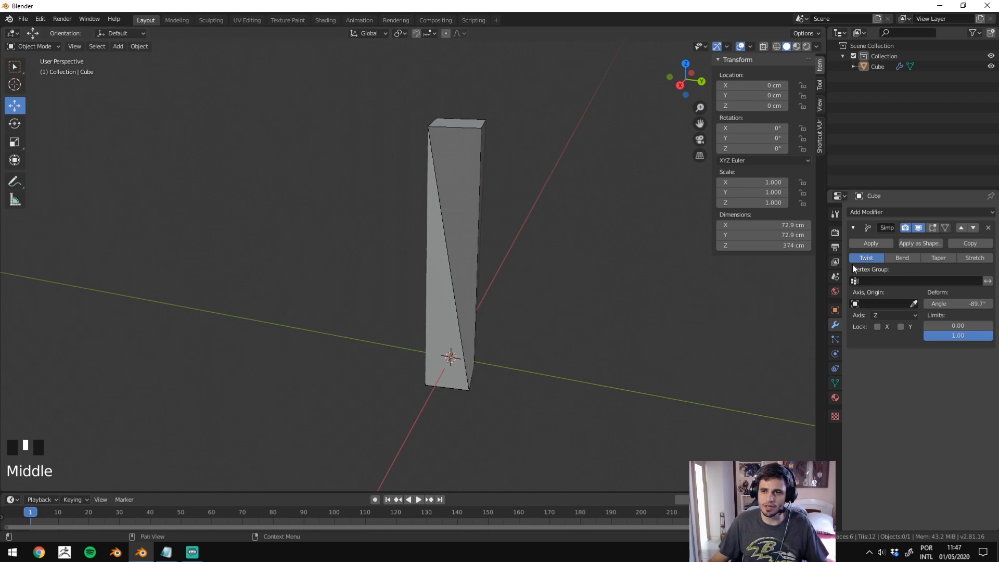
{"action": "key", "text": "Tab"}
{"action": "key", "text": "Tab"}
{"action": "middle_click_drag", "start_coordinate": [573, 253], "coordinate": [394, 226]}
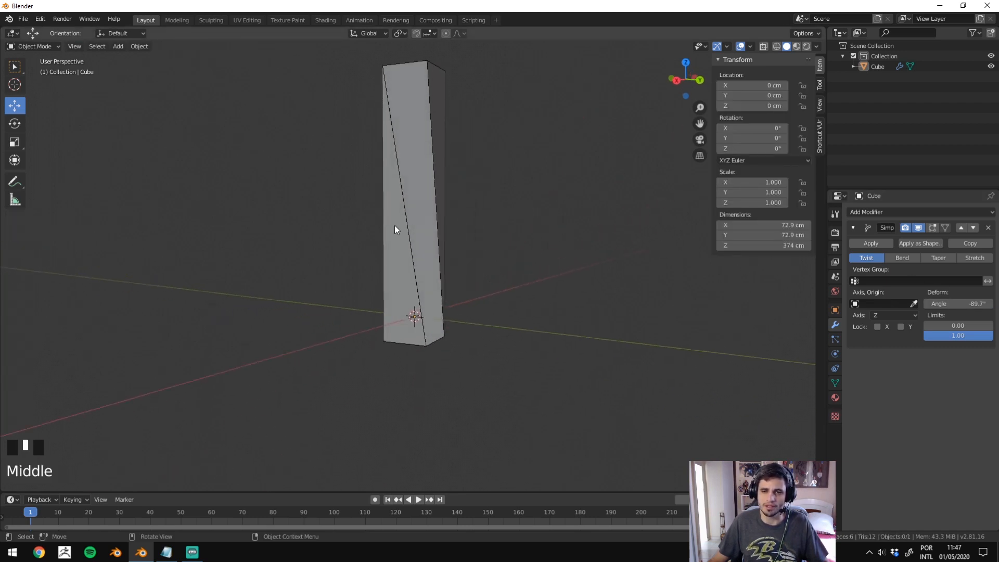
{"action": "left_click", "coordinate": [439, 211]}
{"action": "middle_click_drag", "start_coordinate": [458, 199], "coordinate": [460, 209]}
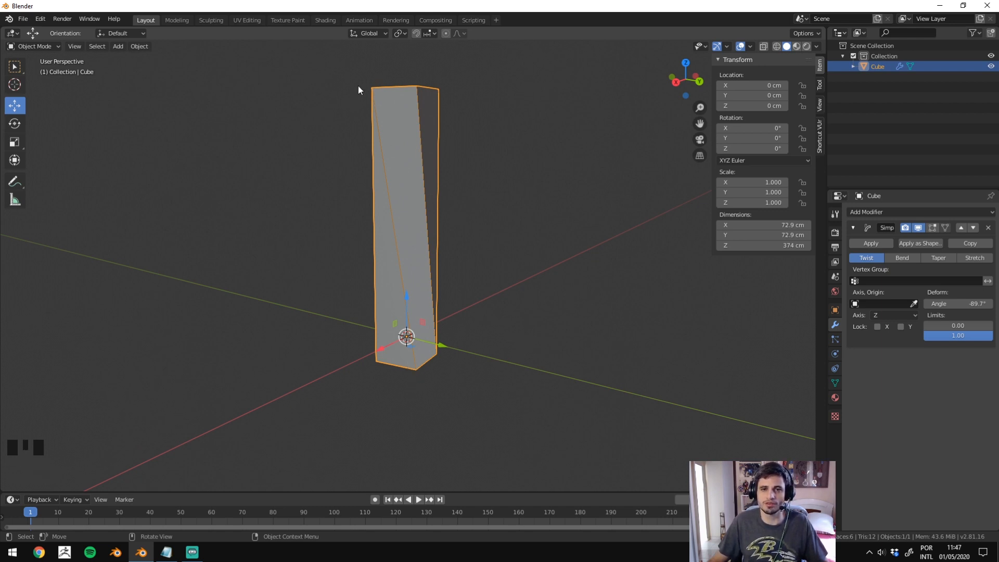
{"action": "mouse_move", "coordinate": [437, 206]}
{"action": "middle_mouse_down"}
{"action": "mouse_move", "coordinate": [357, 238]}
{"action": "mouse_move", "coordinate": [422, 252]}
{"action": "mouse_move", "coordinate": [434, 226]}
{"action": "middle_mouse_up"}
Add a dense stack of evenly spaced horizontal loop cuts along the column's full height in Edit Mode.
{"action": "key", "text": "Tab"}
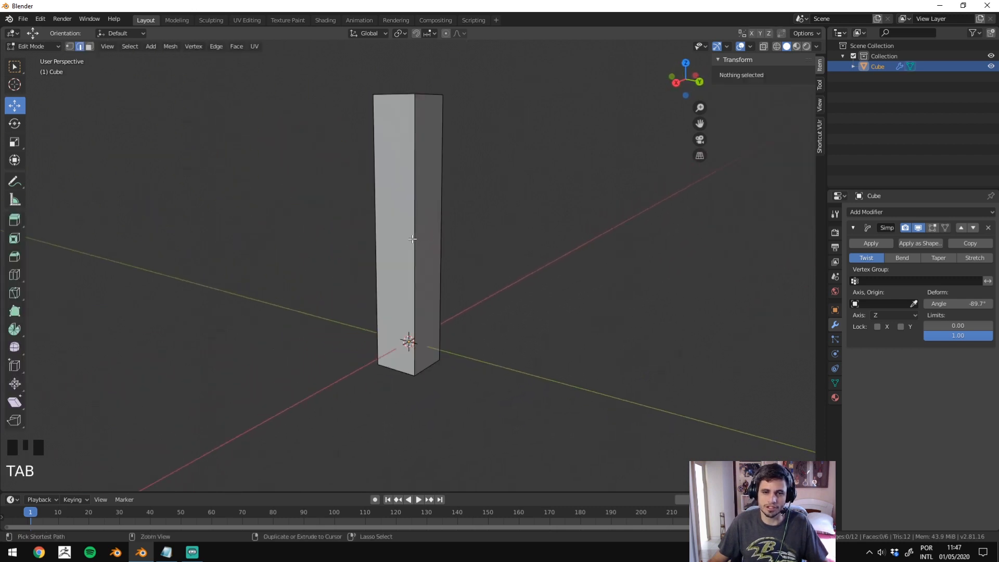
{"action": "key", "text": "ctrl+r"}
{"action": "scroll", "coordinate": [425, 214], "scroll_direction": "up", "scroll_amount": 20}
{"action": "left_click", "coordinate": [425, 214]}
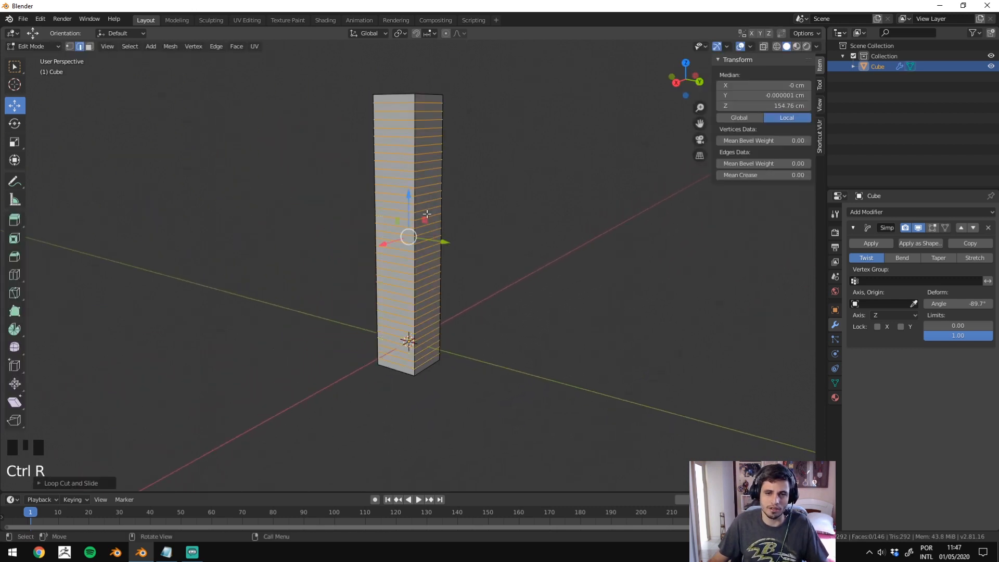
Return the column to Object Mode and set its Simple Deform twist angle to -360°.
{"action": "key", "text": "Tab"}
{"action": "left_click", "coordinate": [535, 178]}
{"action": "left_click", "coordinate": [399, 255]}
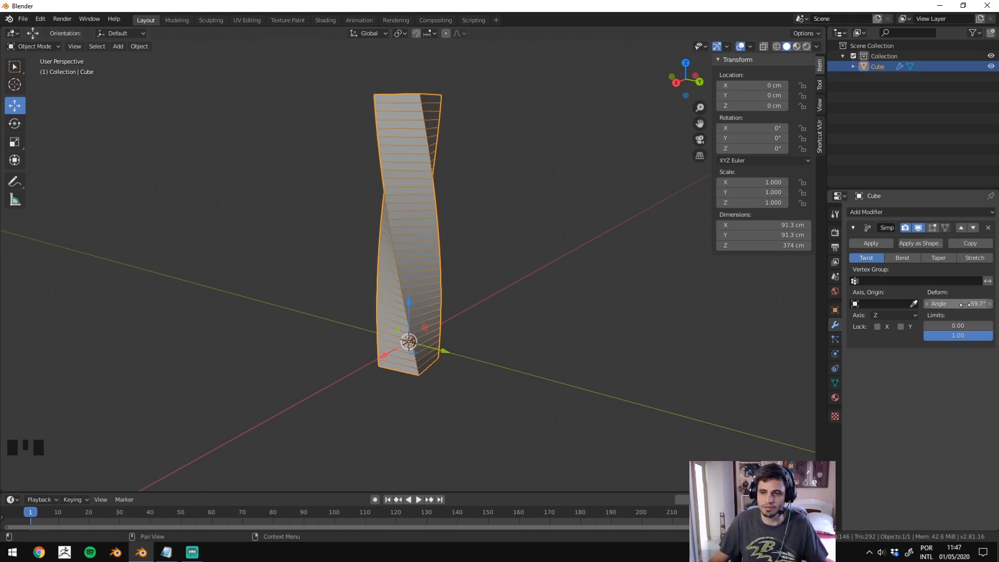
{"action": "left_click_drag", "start_coordinate": [964, 304], "coordinate": [895, 304]}
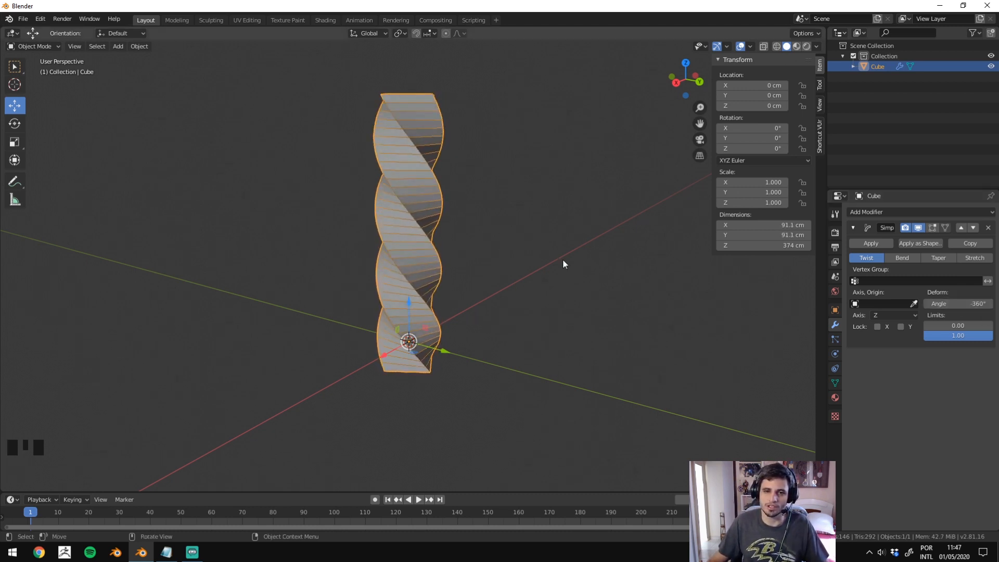
Set the column's twist angle to 360°, and switch its Simple Deform to Bend around the Y axis.
{"action": "middle_click_drag", "start_coordinate": [563, 260], "coordinate": [578, 297]}
{"action": "left_click_drag", "start_coordinate": [957, 303], "coordinate": [998, 303]}
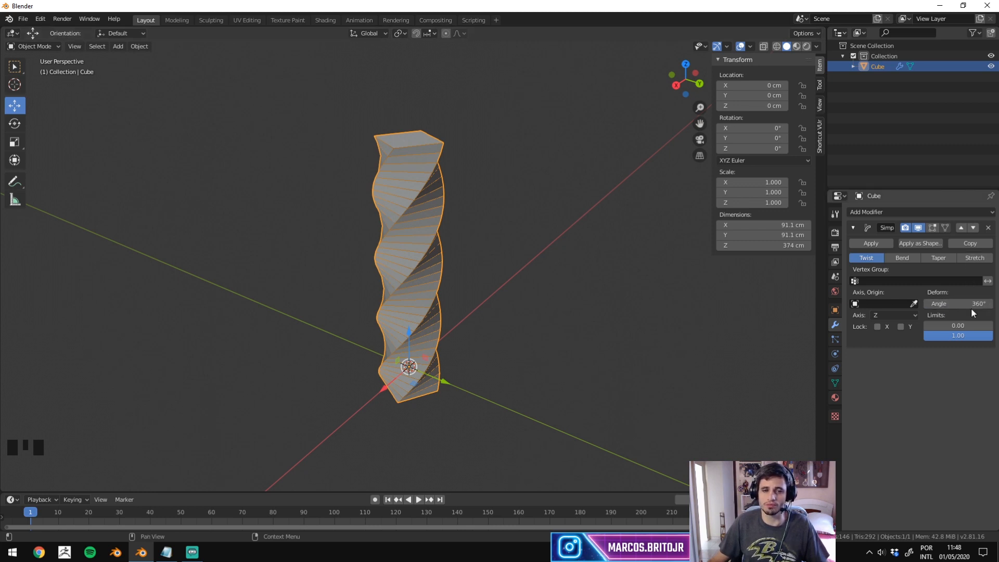
{"action": "left_click", "coordinate": [902, 258]}
{"action": "middle_click_drag", "start_coordinate": [416, 208], "coordinate": [568, 215]}
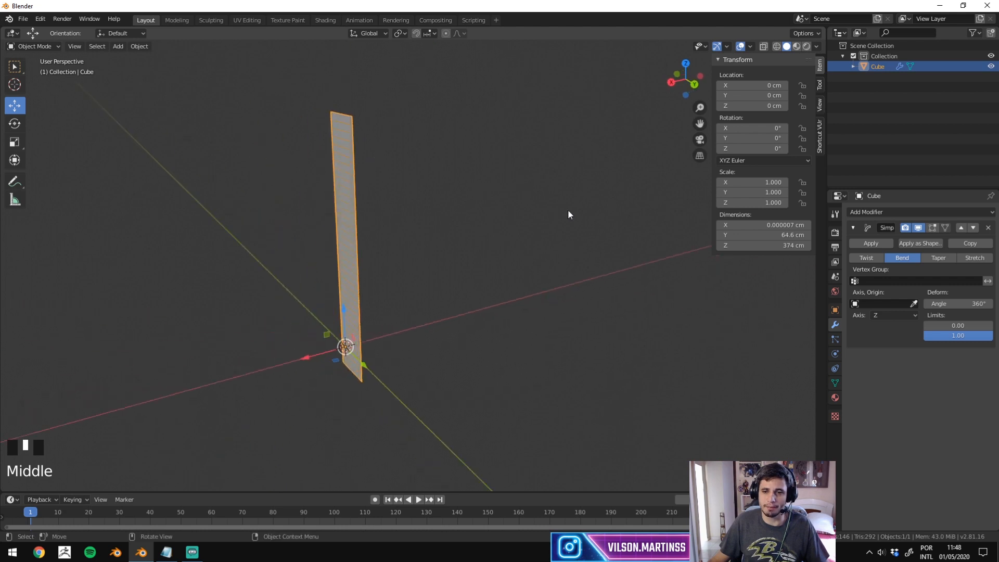
{"action": "left_click", "coordinate": [909, 317]}
{"action": "left_click", "coordinate": [912, 341]}
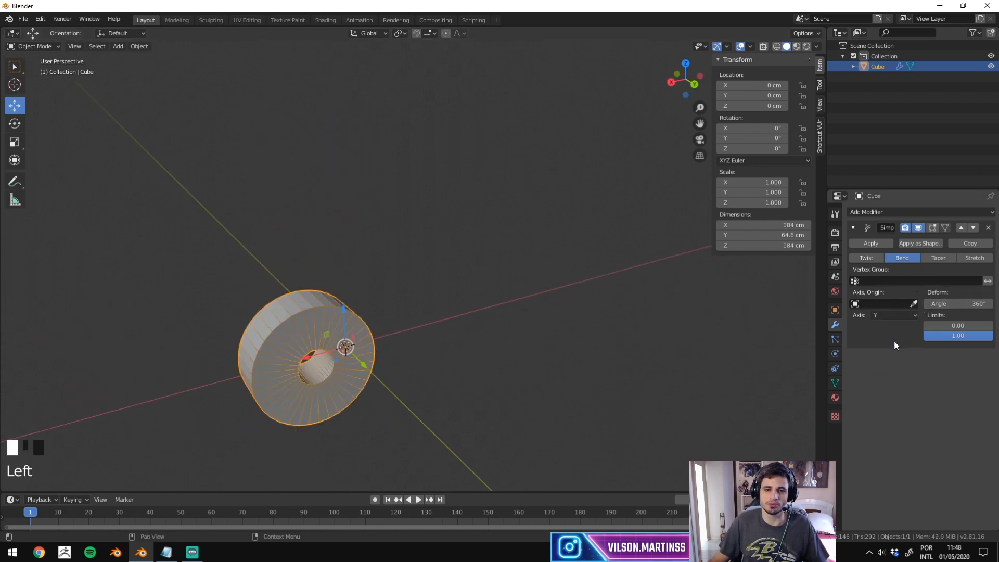
Vary the Y-axis bend angle through a partial arch at -203° and finish with a closed ring at -360°.
{"action": "left_click_drag", "start_coordinate": [956, 304], "coordinate": [640, 304]}
{"action": "left_click", "coordinate": [941, 281]}
{"action": "middle_click_drag", "start_coordinate": [572, 347], "coordinate": [596, 323], "text": "shift"}
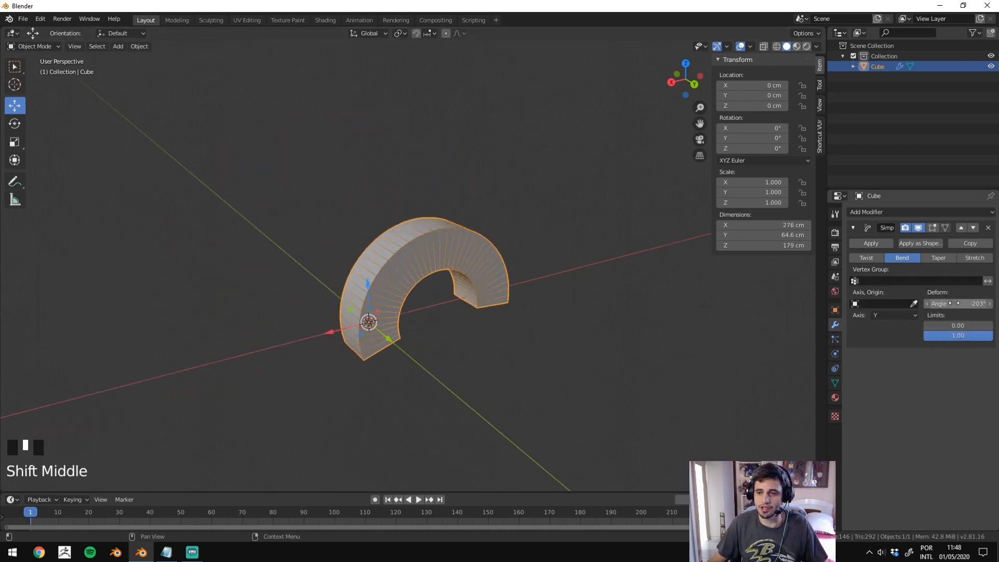
{"action": "left_click_drag", "start_coordinate": [957, 304], "coordinate": [760, 304]}
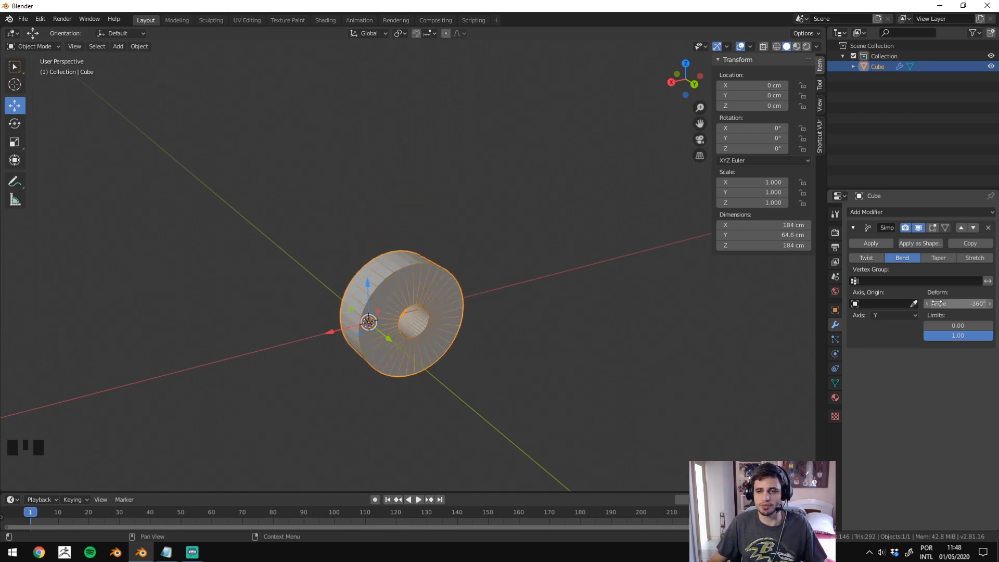
In Edit Mode, extrude two narrow faces outward on the column's lower front side, the second by about 27 cm.
{"action": "middle_click_drag", "start_coordinate": [628, 288], "coordinate": [436, 307]}
{"action": "key", "text": "Tab"}
{"action": "key", "text": "3"}
{"action": "left_click", "coordinate": [418, 332]}
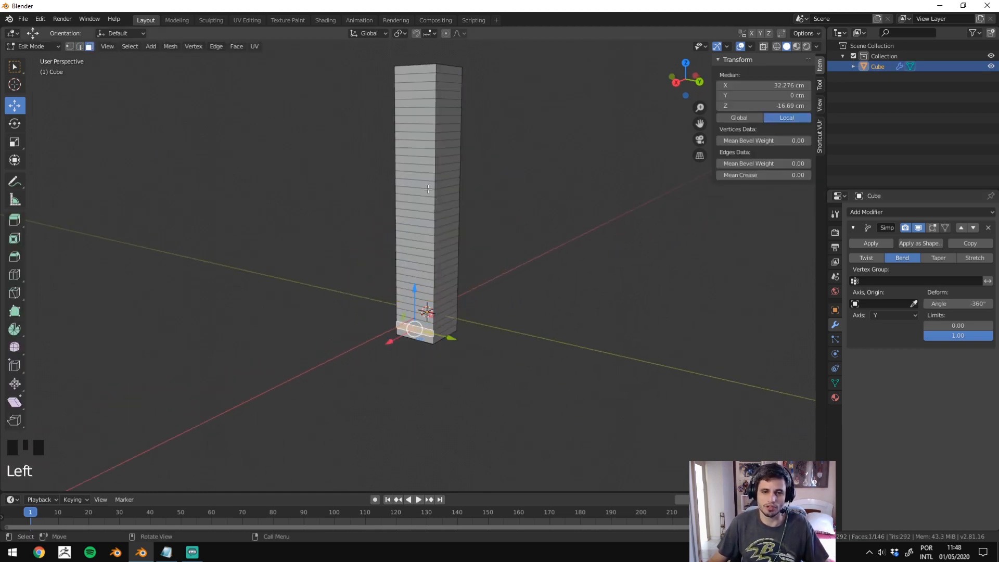
{"action": "key", "text": "e"}
{"action": "left_click", "coordinate": [415, 260]}
{"action": "left_click", "coordinate": [416, 253]}
{"action": "key", "text": "e"}
{"action": "left_click", "coordinate": [407, 257]}
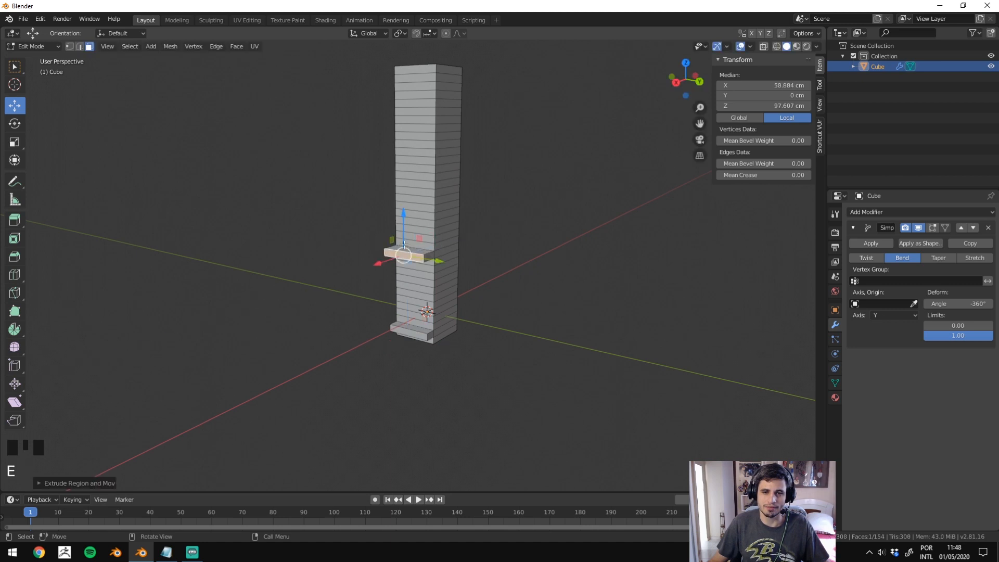
Extrude three more narrow faces higher on the same side, the top two longer, and view the bent result in Object Mode.
{"action": "left_click", "coordinate": [414, 192]}
{"action": "key", "text": "e"}
{"action": "left_click", "coordinate": [412, 128]}
{"action": "key", "text": "e"}
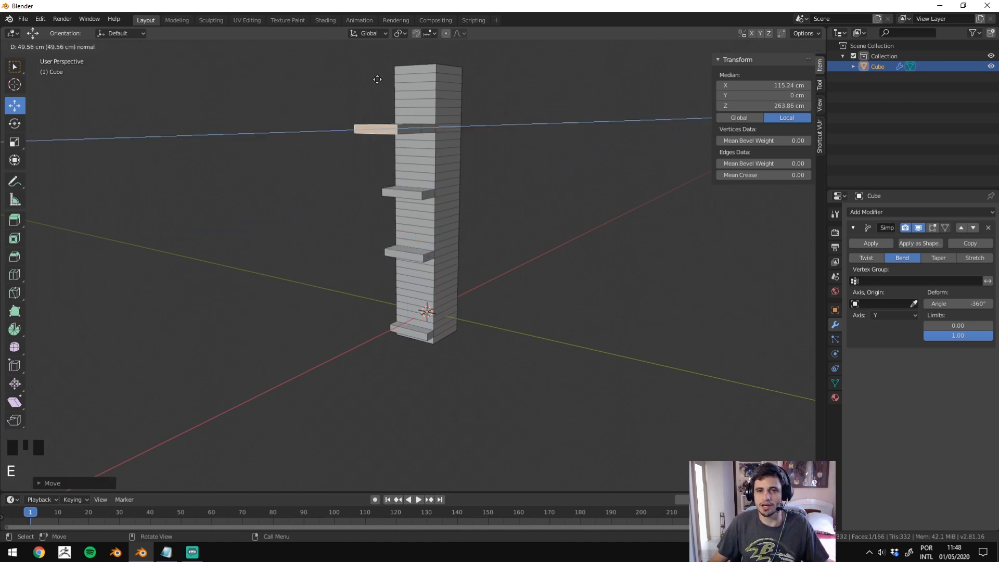
{"action": "left_click", "coordinate": [376, 129]}
{"action": "left_click", "coordinate": [415, 83]}
{"action": "key", "text": "e"}
{"action": "left_click", "coordinate": [376, 83]}
{"action": "key", "text": "Tab"}
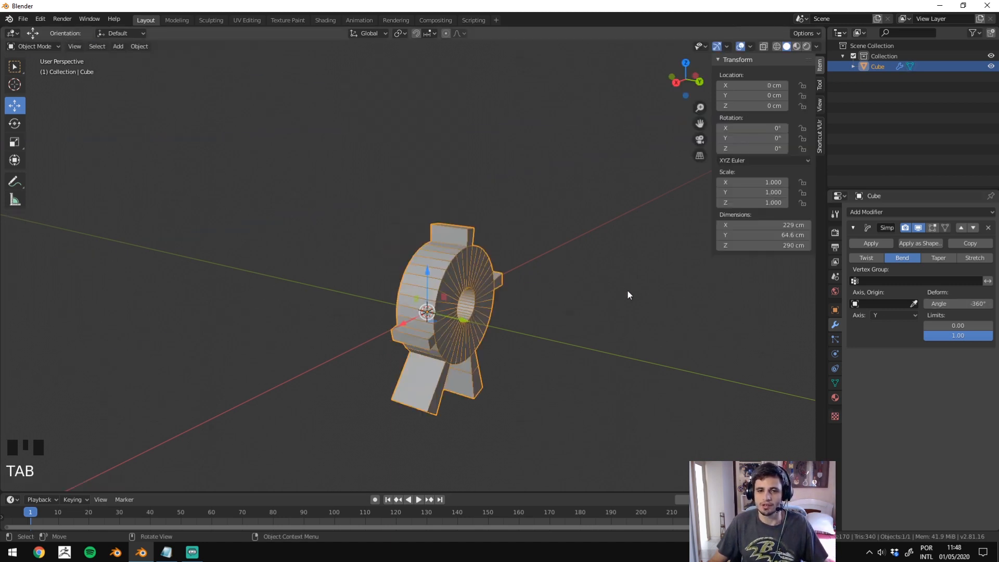
{"action": "middle_click_drag", "start_coordinate": [626, 289], "coordinate": [530, 249]}
{"action": "middle_click_drag", "start_coordinate": [357, 210], "coordinate": [523, 230]}
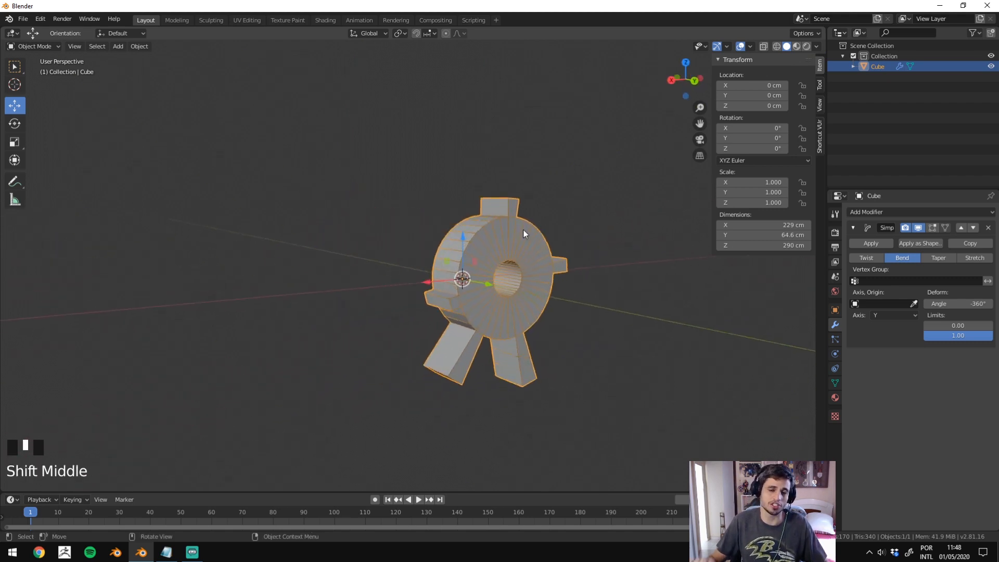
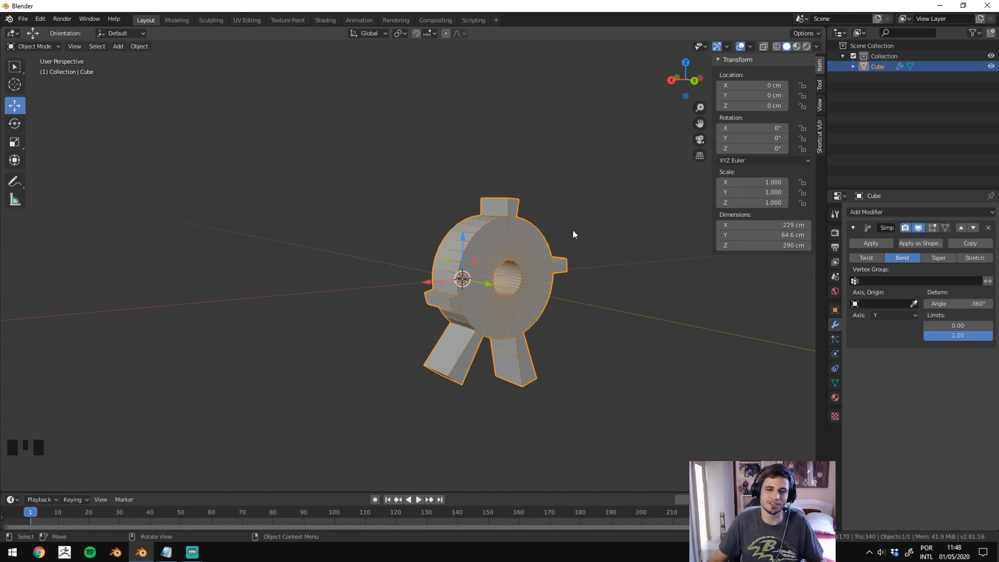
Reduce the Y-axis bend to 12.5°, and switch the bend axis to X with an angle of 78.1°.
{"action": "left_click_drag", "start_coordinate": [938, 298], "coordinate": [962, 303]}
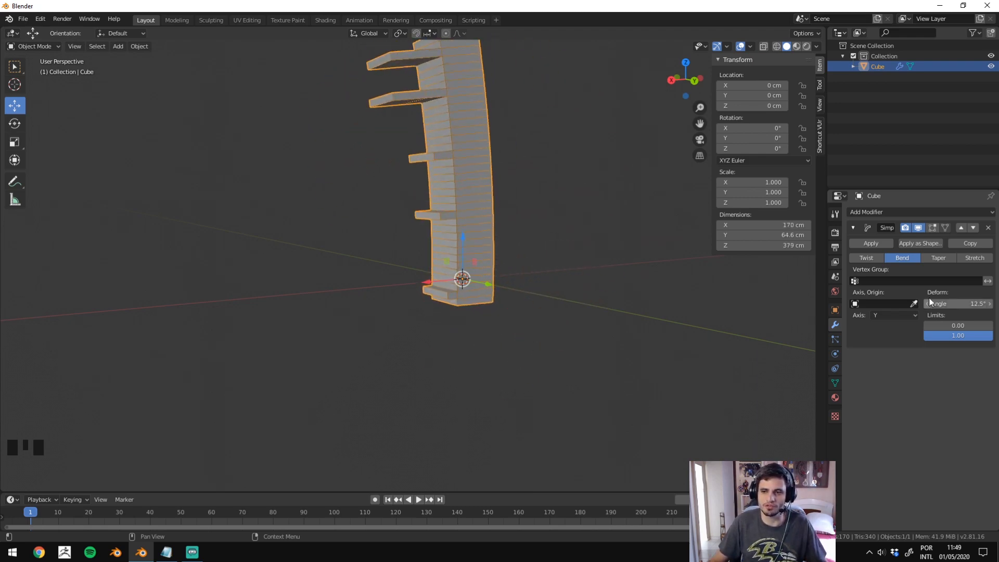
{"action": "left_click", "coordinate": [895, 315]}
{"action": "left_click", "coordinate": [893, 330]}
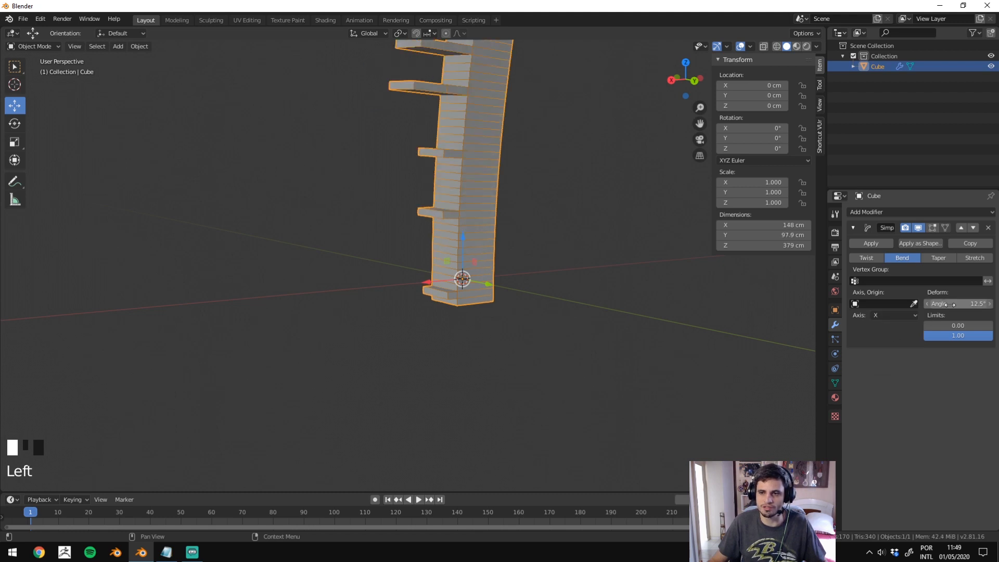
{"action": "left_click_drag", "start_coordinate": [946, 305], "coordinate": [993, 304]}
{"action": "middle_click_drag", "start_coordinate": [406, 276], "coordinate": [676, 259]}
{"action": "left_click_drag", "start_coordinate": [961, 303], "coordinate": [916, 303]}
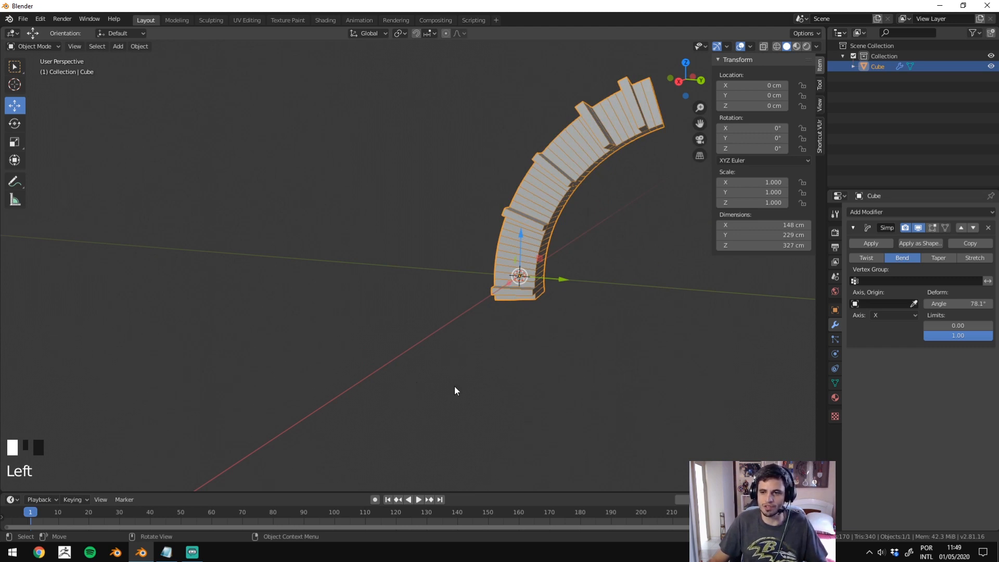
Switch the bend axis to Z and set the angle to 26.4°.
{"action": "left_click", "coordinate": [891, 315]}
{"action": "left_click", "coordinate": [888, 342]}
{"action": "middle_click_drag", "start_coordinate": [719, 307], "coordinate": [676, 315]}
{"action": "left_click_drag", "start_coordinate": [955, 303], "coordinate": [895, 303]}
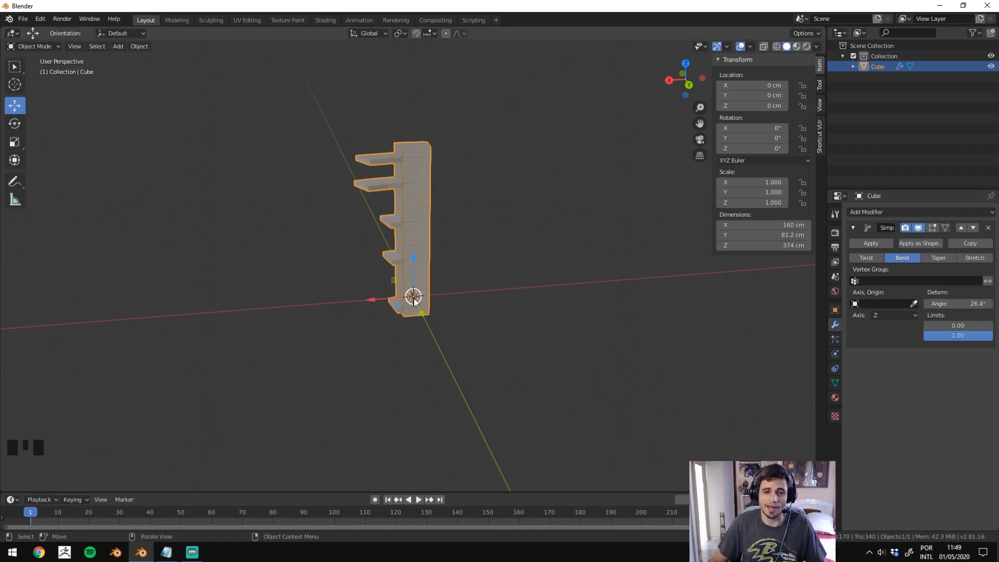
Place the 3D cursor on the column around mid-height and set the object's origin to the 3D cursor.
{"action": "right_click", "coordinate": [416, 229], "text": "shift"}
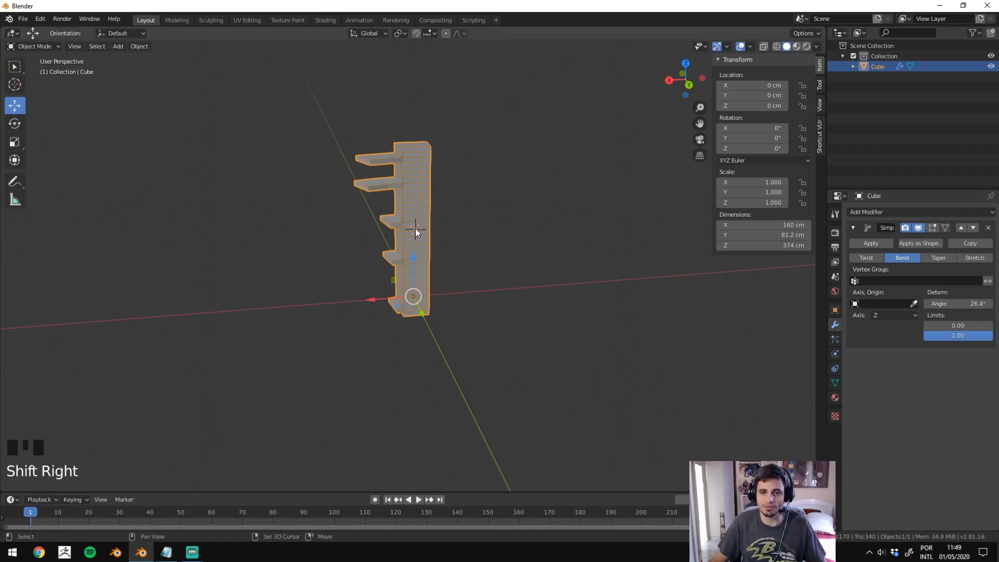
{"action": "left_click", "coordinate": [140, 47]}
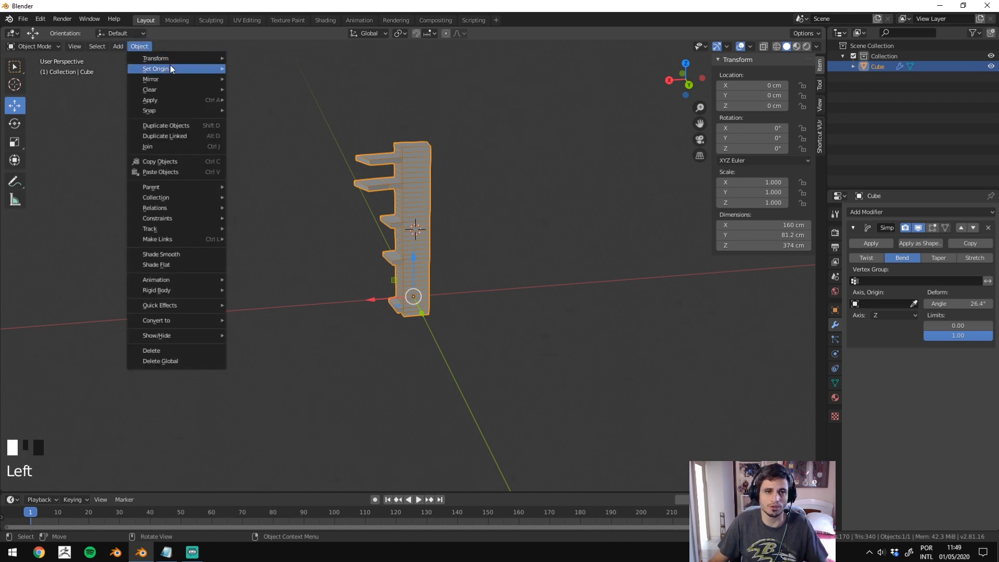
{"action": "mouse_move", "coordinate": [208, 69]}
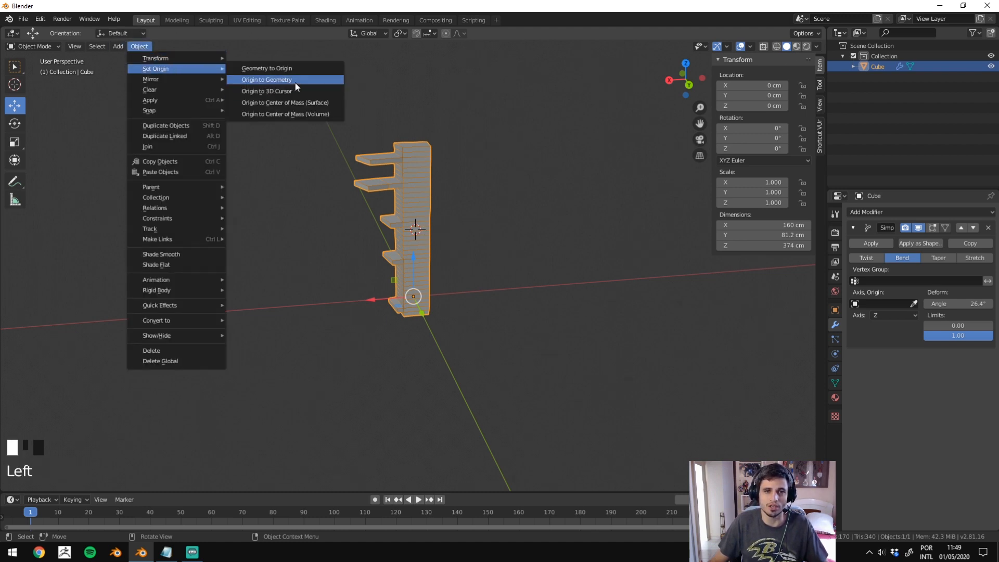
{"action": "left_click", "coordinate": [291, 96]}
{"action": "middle_click_drag", "start_coordinate": [418, 198], "coordinate": [979, 367]}
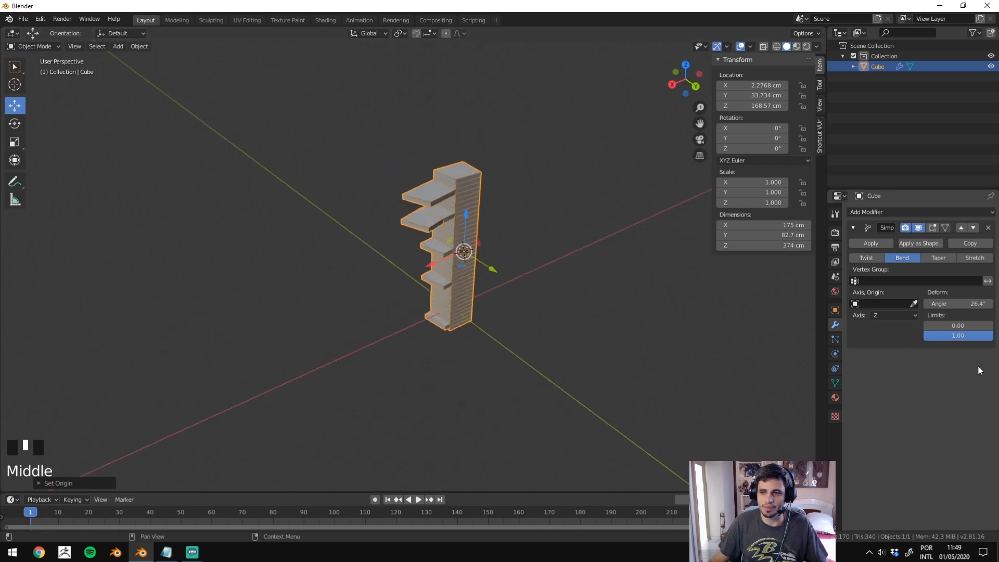
Bend the column around the Y axis from its mid-height origin, with an angle of -359°.
{"action": "left_click", "coordinate": [890, 315]}
{"action": "left_click", "coordinate": [896, 339]}
{"action": "scroll", "coordinate": [512, 265], "scroll_direction": "up", "scroll_amount": 2}
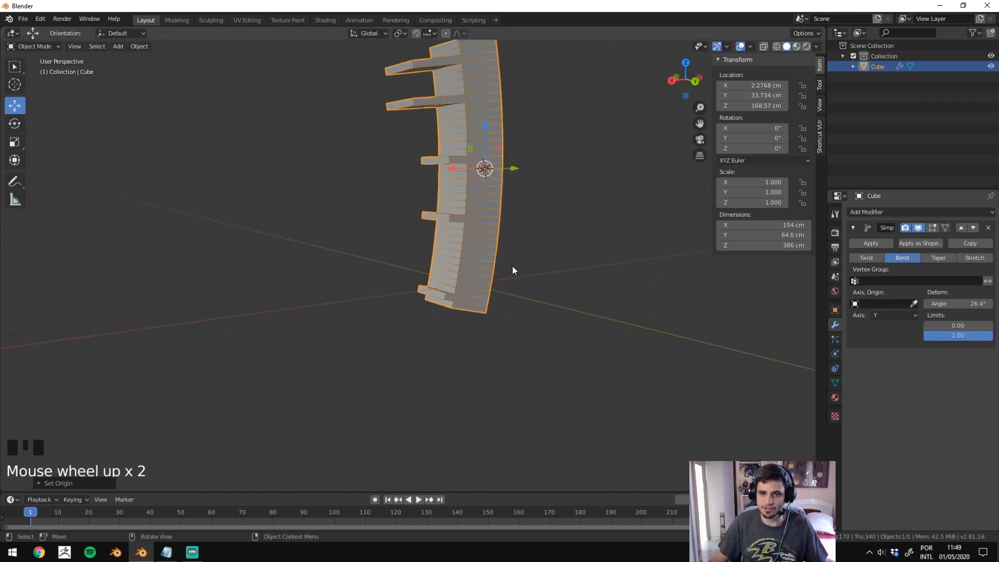
{"action": "scroll", "coordinate": [459, 267], "scroll_direction": "down", "scroll_amount": 1}
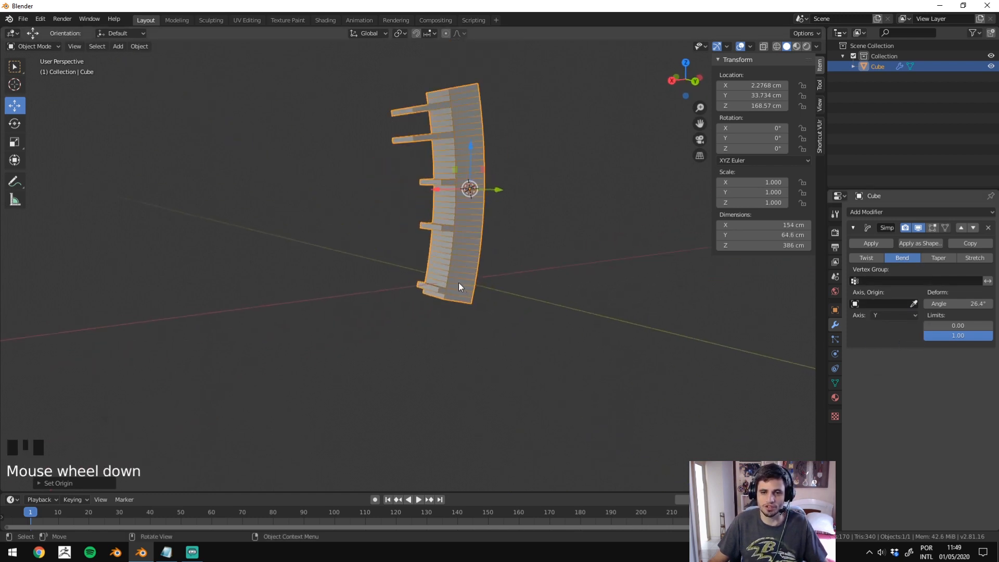
{"action": "left_click_drag", "start_coordinate": [970, 308], "coordinate": [887, 308]}
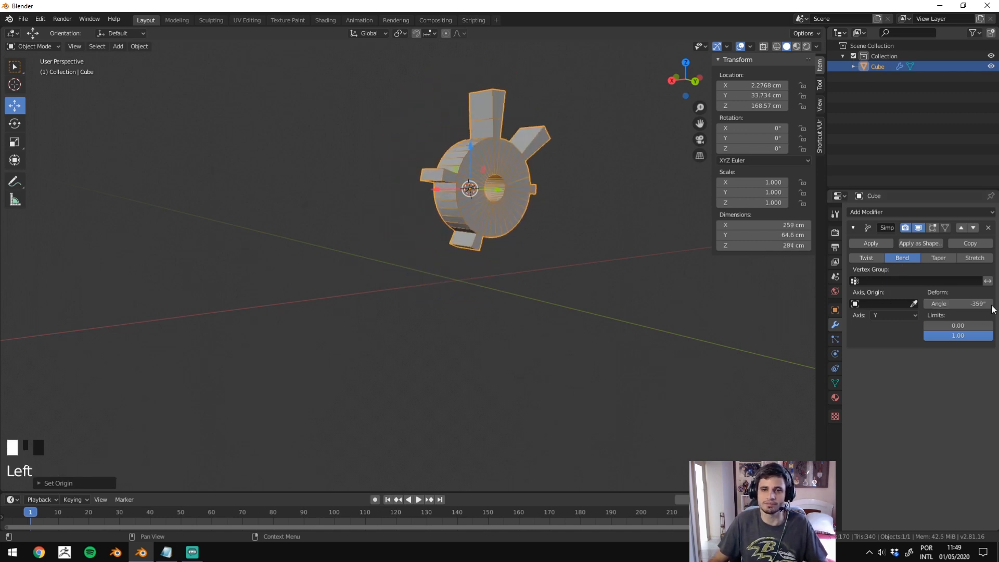
{"action": "middle_click_drag", "start_coordinate": [521, 130], "coordinate": [534, 138]}
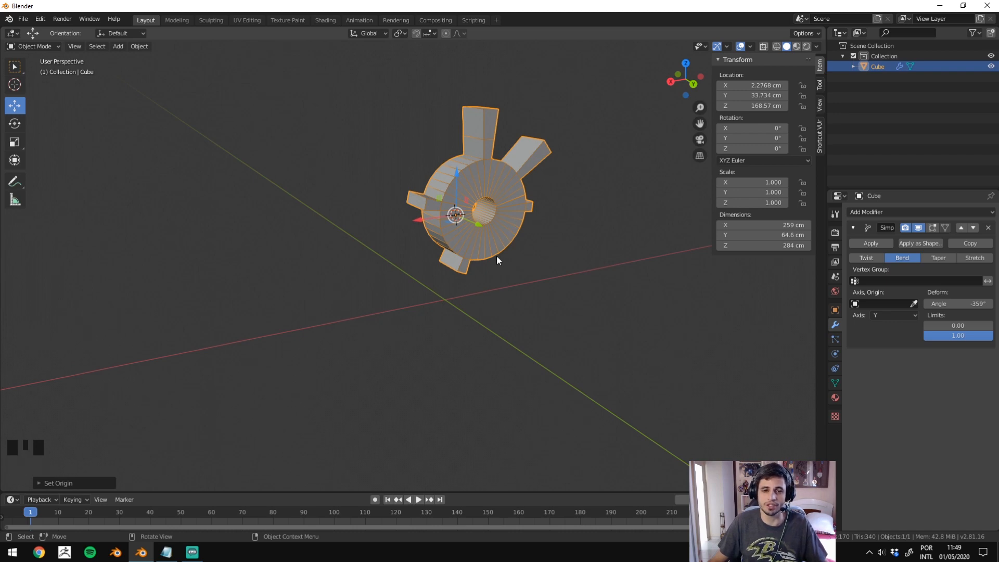
Switch Simple Deform to Taper and set its factor to -0.114 on the Y axis.
{"action": "left_click", "coordinate": [938, 259]}
{"action": "scroll", "coordinate": [993, 327], "scroll_direction": "down", "scroll_amount": 1}
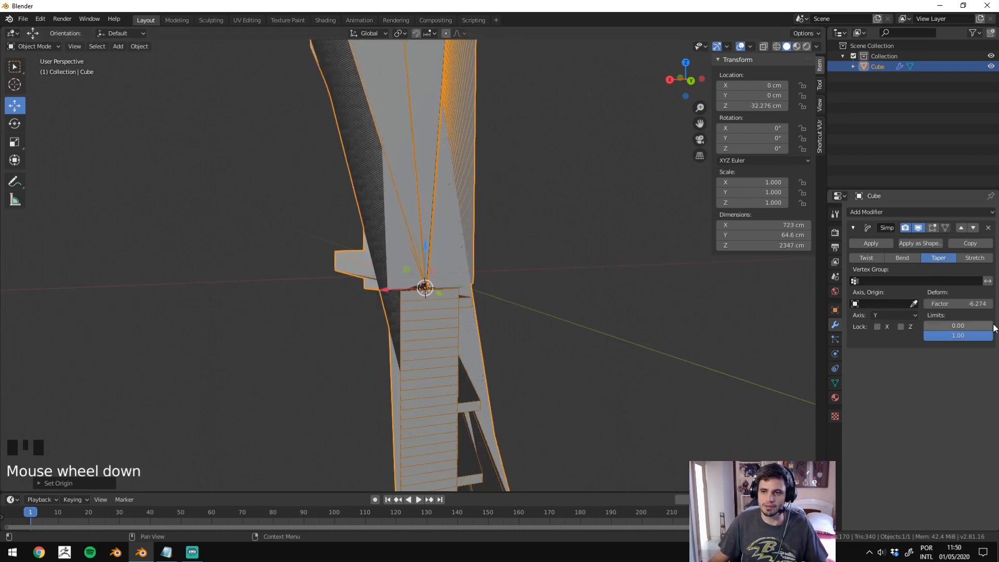
{"action": "mouse_move", "coordinate": [963, 303]}
{"action": "left_mouse_down"}
{"action": "mouse_move", "coordinate": [991, 304]}
{"action": "mouse_move", "coordinate": [967, 304]}
{"action": "left_mouse_up"}
{"action": "middle_click_drag", "start_coordinate": [436, 295], "coordinate": [501, 320]}
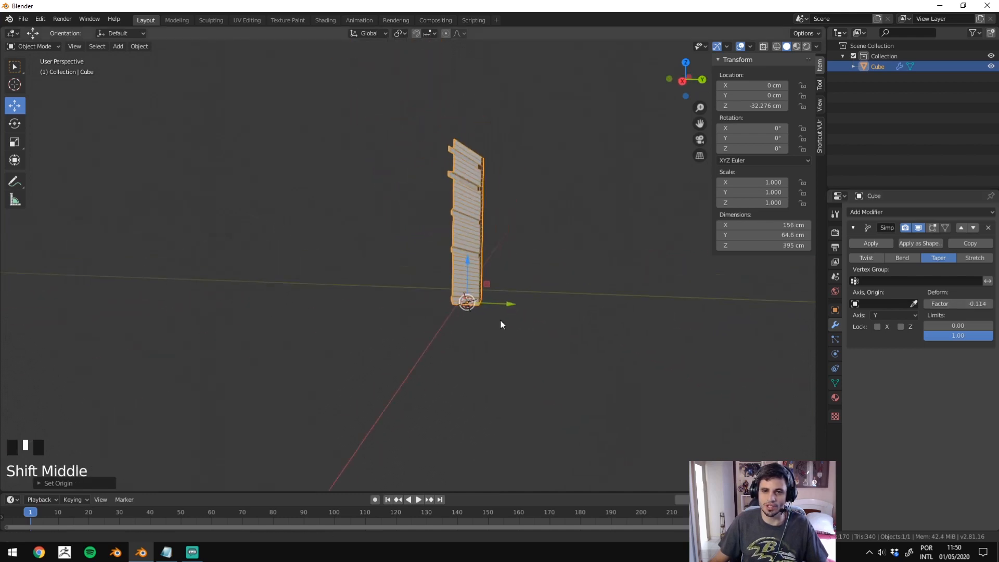
{"action": "scroll", "coordinate": [502, 311], "scroll_direction": "up", "scroll_amount": 1}
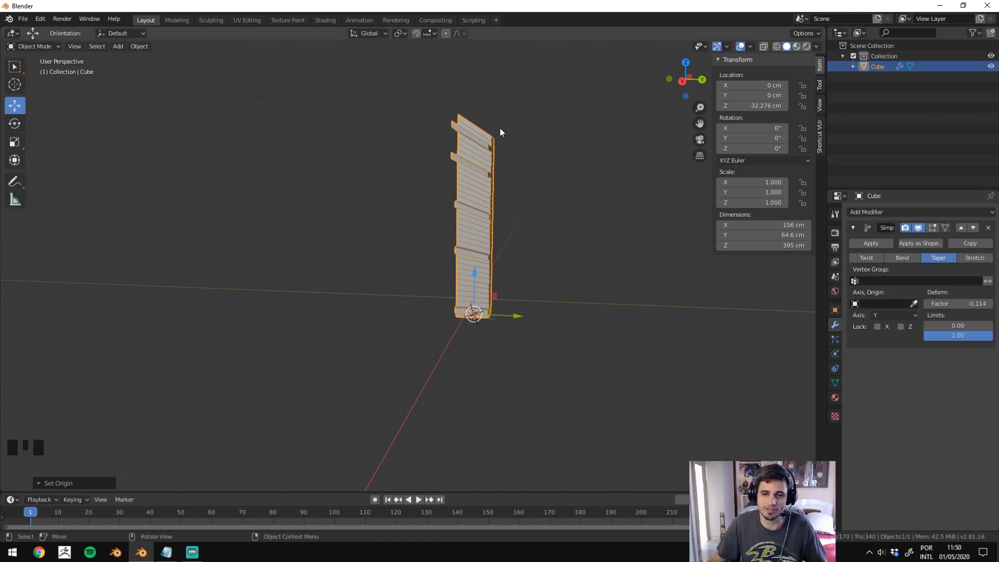
Switch the taper axis to Z and set the factor to 3.586 so the column widens toward its top.
{"action": "left_click", "coordinate": [878, 315]}
{"action": "left_click", "coordinate": [875, 350]}
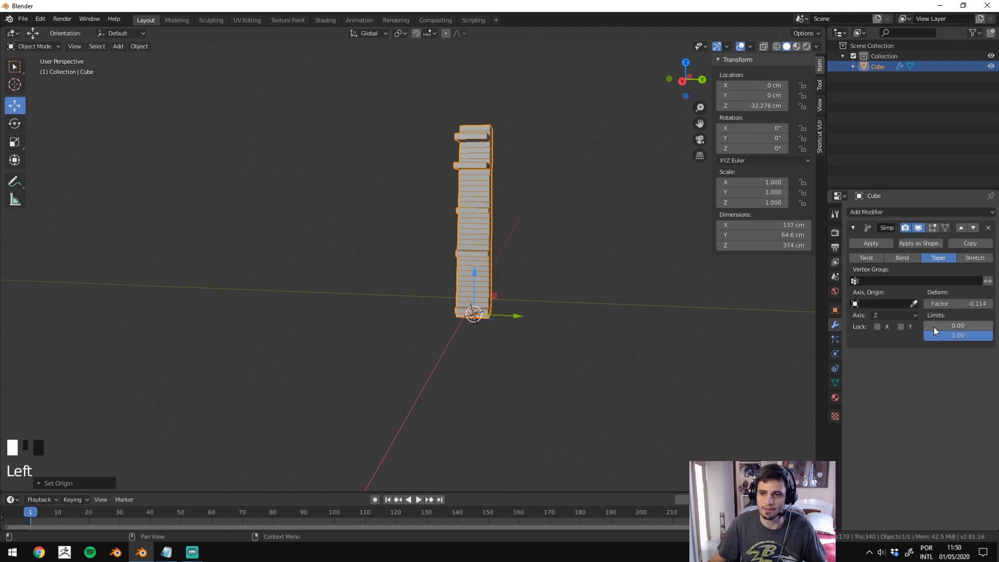
{"action": "left_click_drag", "start_coordinate": [951, 304], "coordinate": [991, 304]}
{"action": "middle_click_drag", "start_coordinate": [598, 225], "coordinate": [595, 254]}
Lock the taper along X while leaving Y unlocked, and set the factor to -0.374.
{"action": "left_click", "coordinate": [879, 327]}
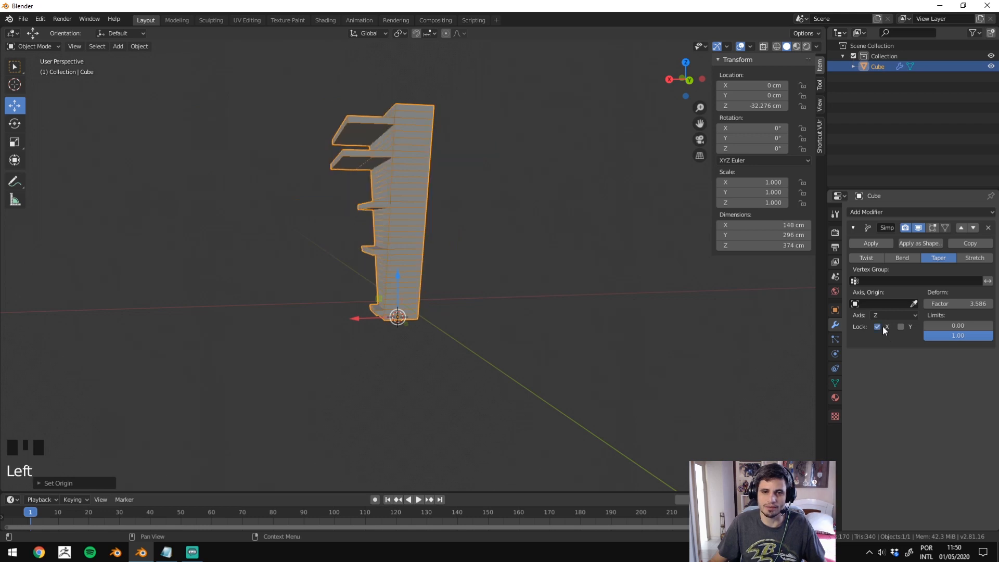
{"action": "left_click", "coordinate": [904, 326]}
{"action": "middle_click_drag", "start_coordinate": [677, 271], "coordinate": [702, 281]}
{"action": "left_click", "coordinate": [903, 321]}
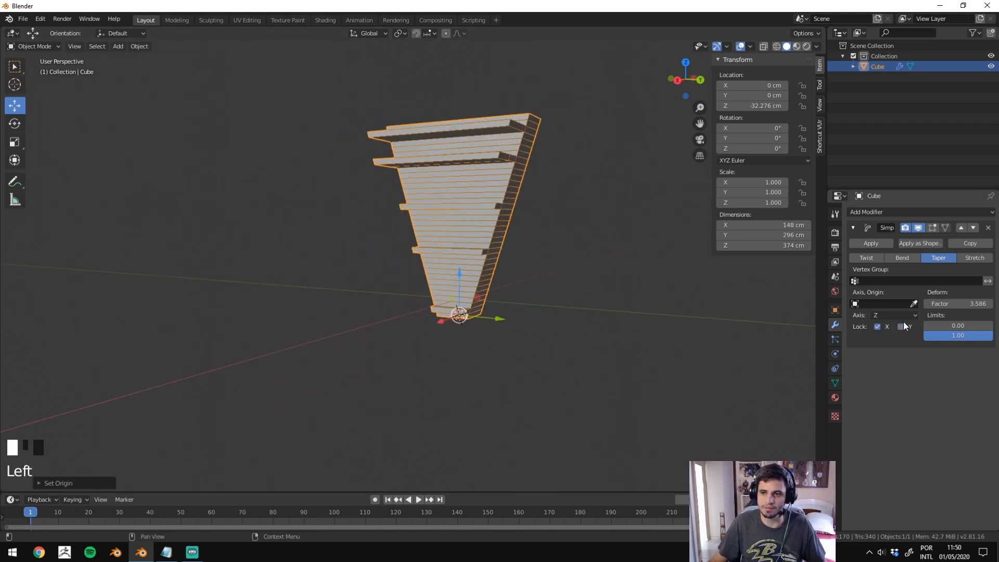
{"action": "left_click", "coordinate": [957, 303]}
{"action": "left_click_drag", "start_coordinate": [957, 303], "coordinate": [937, 303]}
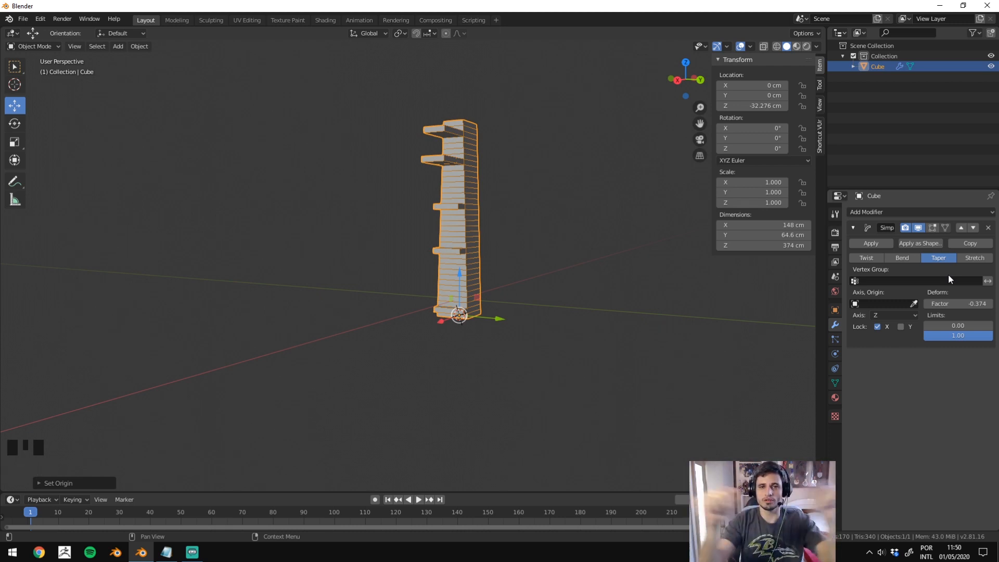
Switch the taper axis to X and examine the slanted column from the side and the front.
{"action": "scroll", "coordinate": [948, 274], "scroll_direction": "up", "scroll_amount": 1}
{"action": "left_click", "coordinate": [892, 316]}
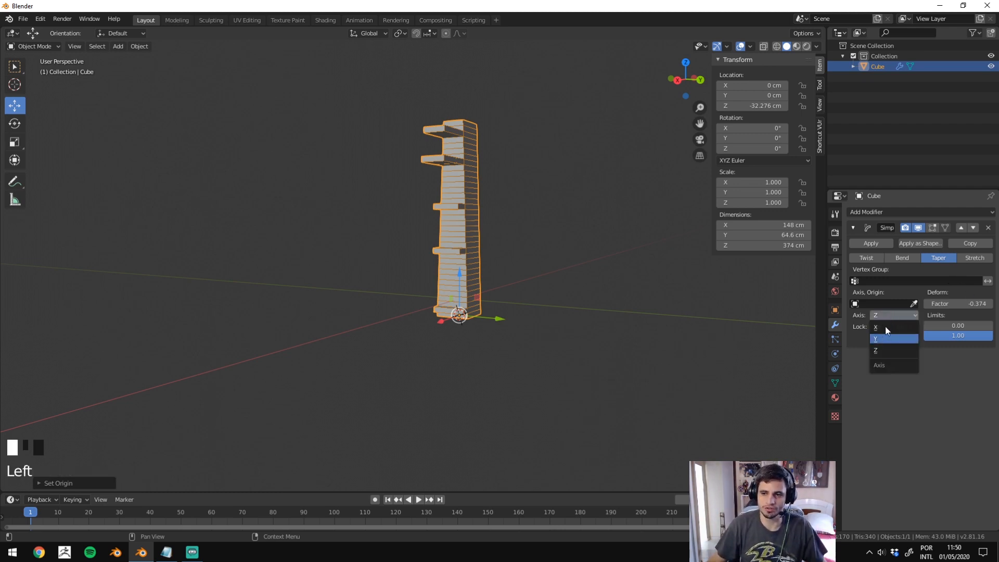
{"action": "left_click", "coordinate": [885, 326]}
{"action": "middle_click_drag", "start_coordinate": [571, 198], "coordinate": [313, 229]}
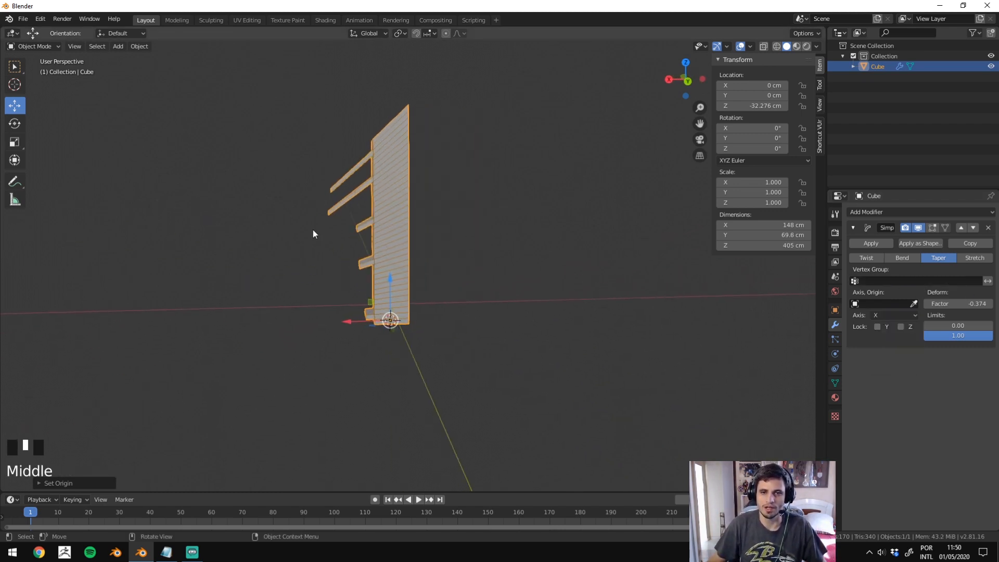
{"action": "middle_click_drag", "start_coordinate": [718, 283], "coordinate": [326, 85]}
Capture the viewport area around the column, draw freehand lines over it to illustrate the taper, and discard the capture.
{"action": "key", "text": "Print"}
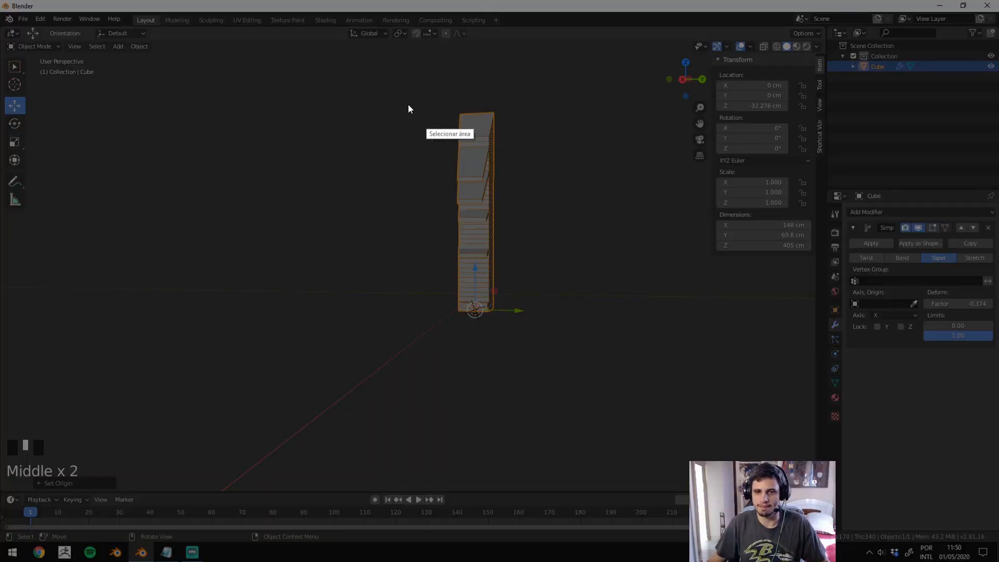
{"action": "left_click_drag", "start_coordinate": [283, 49], "coordinate": [722, 358]}
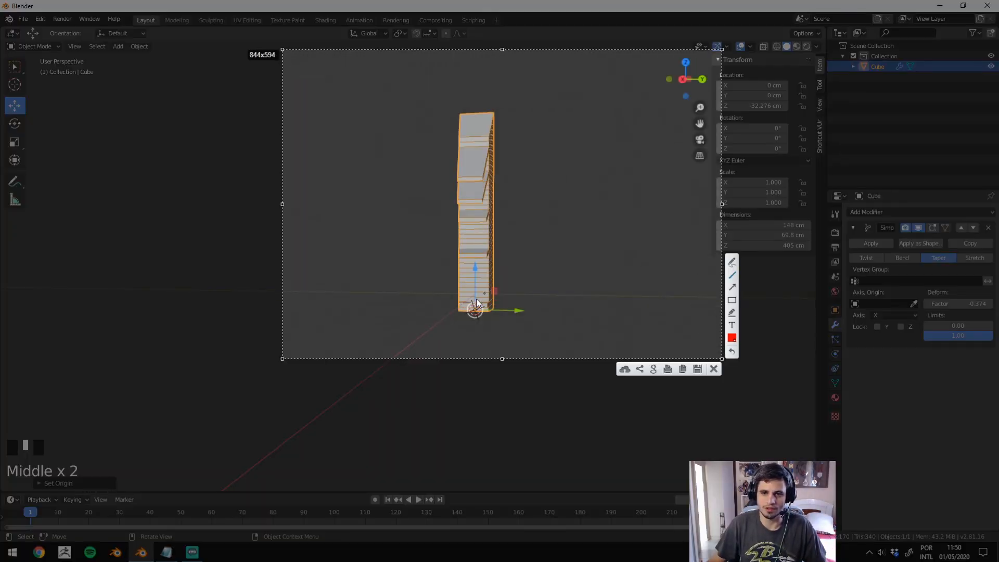
{"action": "left_click_drag", "start_coordinate": [494, 294], "coordinate": [500, 199]}
{"action": "left_click_drag", "start_coordinate": [494, 113], "coordinate": [495, 111]}
{"action": "left_click_drag", "start_coordinate": [457, 113], "coordinate": [329, 106]}
{"action": "left_click_drag", "start_coordinate": [498, 286], "coordinate": [602, 92]}
{"action": "mouse_move", "coordinate": [482, 96]}
{"action": "left_mouse_down"}
{"action": "mouse_move", "coordinate": [556, 200]}
{"action": "mouse_move", "coordinate": [618, 323]}
{"action": "left_mouse_up"}
{"action": "left_click_drag", "start_coordinate": [444, 105], "coordinate": [333, 283]}
{"action": "key", "text": "Escape"}
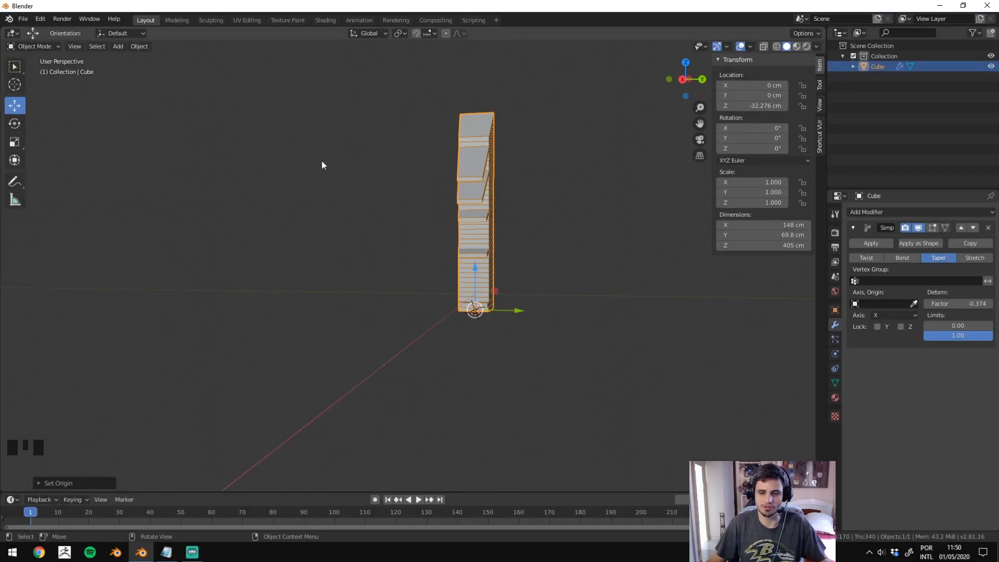
Capture the viewport area around the column, draw straight lines sloping down from its top, and discard the capture.
{"action": "key", "text": "Print"}
{"action": "left_click_drag", "start_coordinate": [249, 58], "coordinate": [714, 403]}
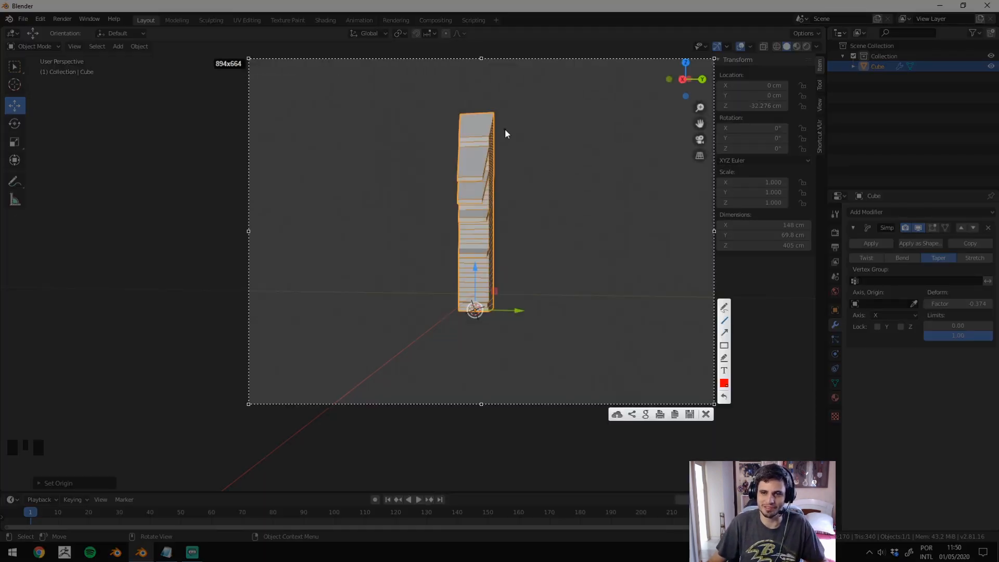
{"action": "left_click_drag", "start_coordinate": [491, 116], "coordinate": [626, 300]}
{"action": "left_click_drag", "start_coordinate": [456, 119], "coordinate": [396, 295]}
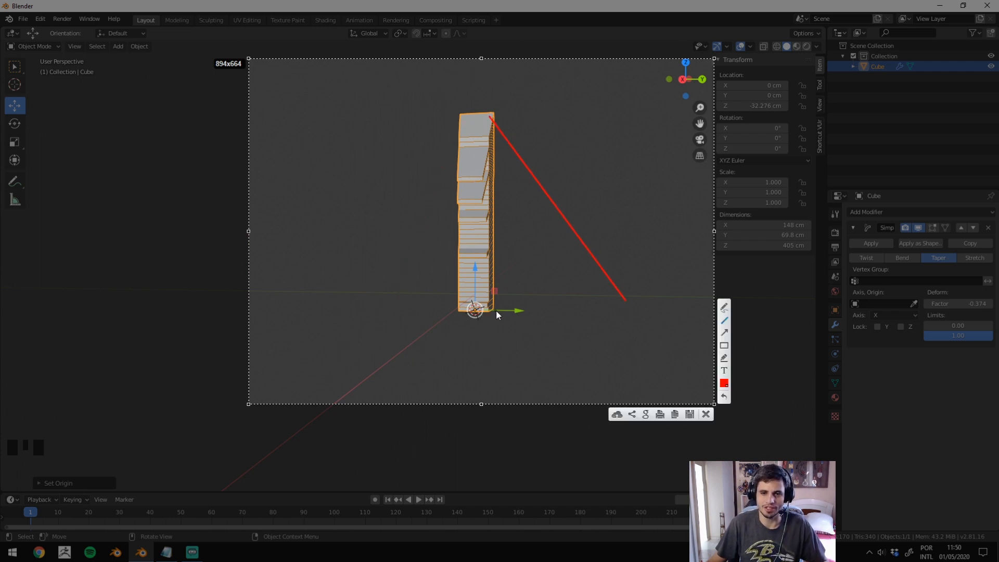
{"action": "key", "text": "Escape"}
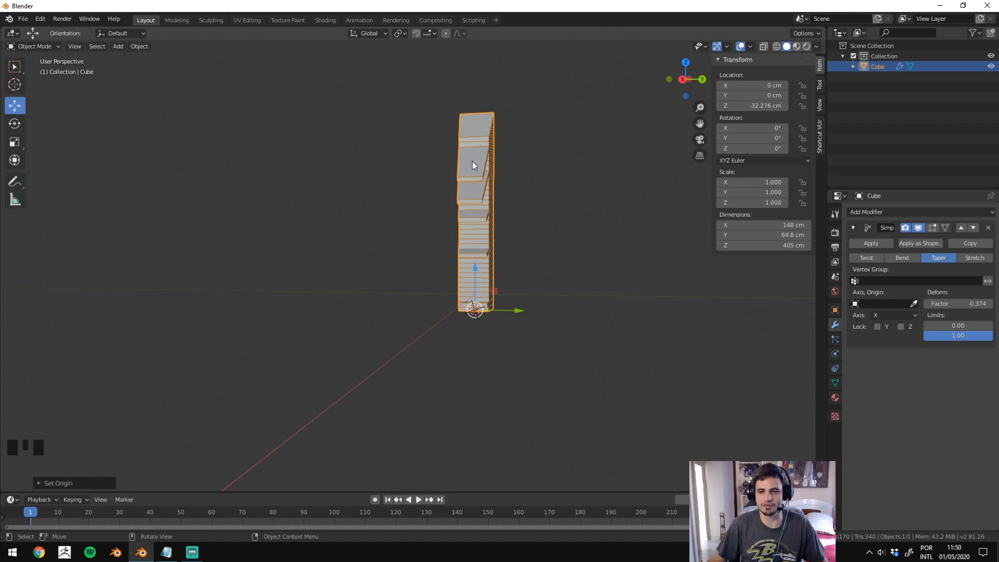
Set the taper factor to 0.736 and examine the column from the opposite side.
{"action": "mouse_move", "coordinate": [943, 303]}
{"action": "left_mouse_down"}
{"action": "mouse_move", "coordinate": [978, 303]}
{"action": "mouse_move", "coordinate": [937, 303]}
{"action": "mouse_move", "coordinate": [955, 303]}
{"action": "left_mouse_up"}
{"action": "middle_click_drag", "start_coordinate": [601, 264], "coordinate": [454, 270]}
{"action": "middle_click_drag", "start_coordinate": [295, 129], "coordinate": [308, 132]}
{"action": "scroll", "coordinate": [258, 98], "scroll_direction": "down", "scroll_amount": 2}
Capture the viewport around the slanted column, draw straight lines illustrating the tapering direction, and discard the capture.
{"action": "key", "text": "Print"}
{"action": "left_click_drag", "start_coordinate": [258, 92], "coordinate": [655, 429]}
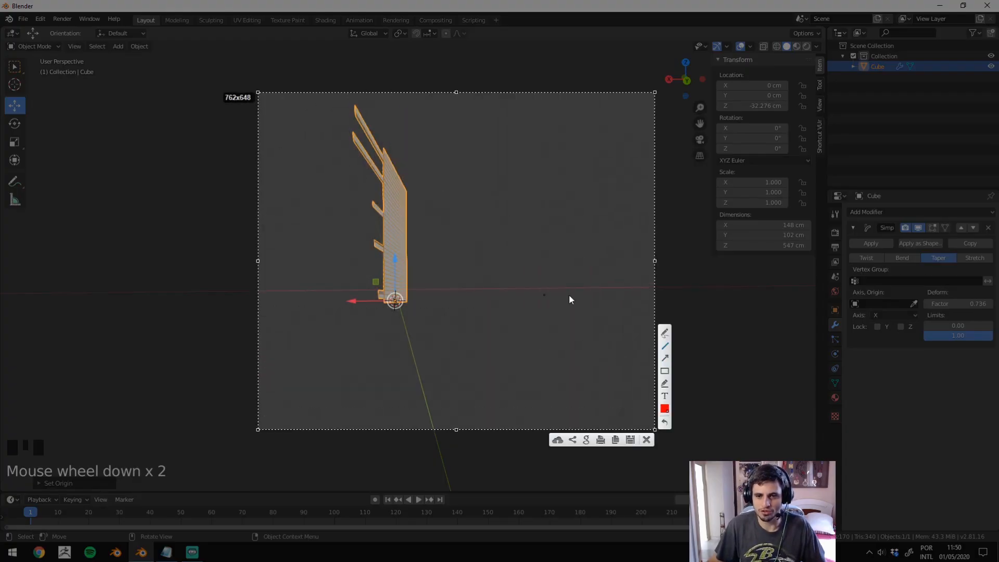
{"action": "mouse_move", "coordinate": [726, 280]}
{"action": "left_mouse_down"}
{"action": "mouse_move", "coordinate": [609, 282]}
{"action": "mouse_move", "coordinate": [645, 288]}
{"action": "mouse_move", "coordinate": [618, 282]}
{"action": "left_mouse_up"}
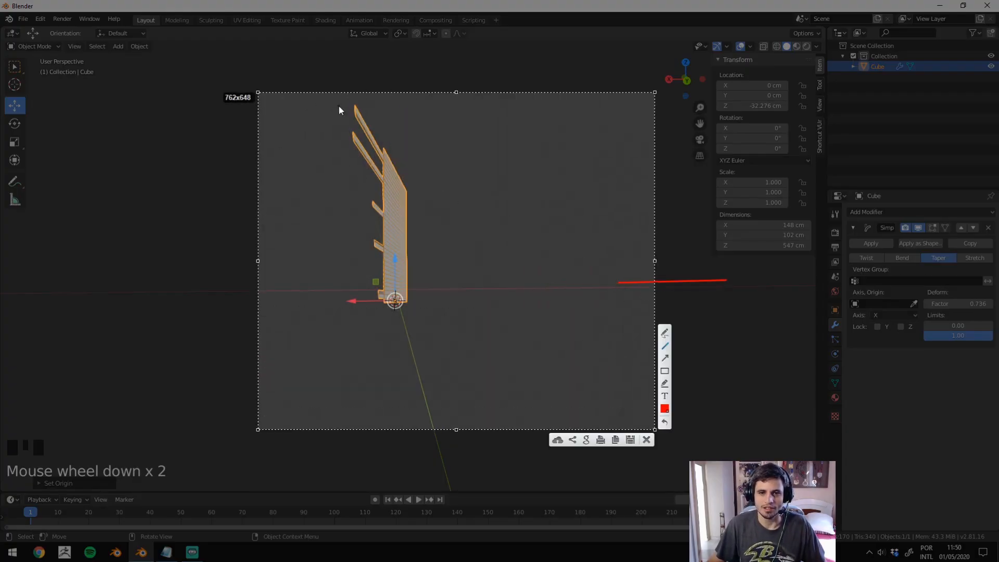
{"action": "left_click_drag", "start_coordinate": [334, 104], "coordinate": [472, 238]}
{"action": "left_click_drag", "start_coordinate": [497, 342], "coordinate": [297, 419]}
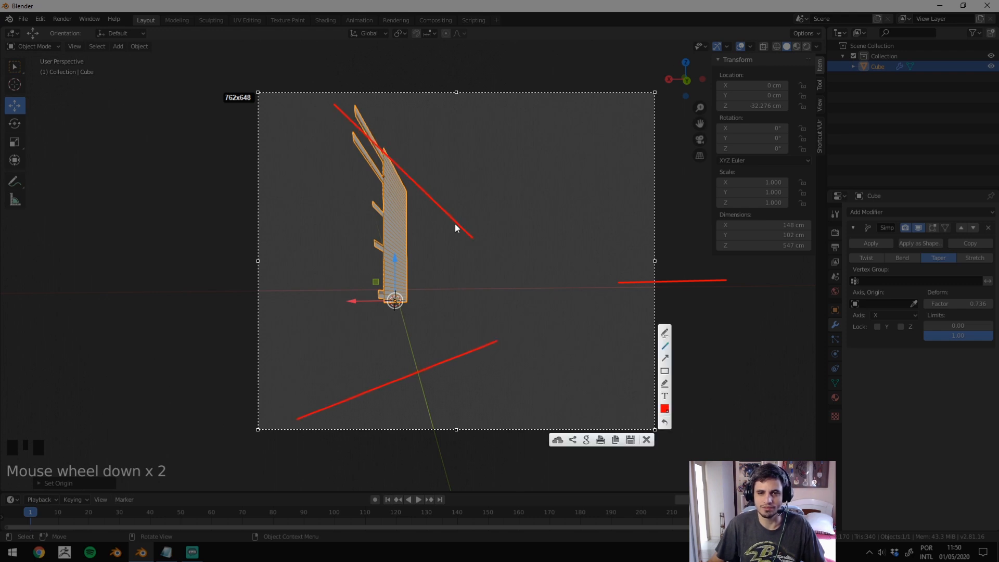
{"action": "key", "text": "Escape"}
Switch the taper axis back to Z and lower the taper factor.
{"action": "scroll", "coordinate": [684, 262], "scroll_direction": "up", "scroll_amount": 2}
{"action": "middle_click_drag", "start_coordinate": [390, 246], "coordinate": [582, 266]}
{"action": "left_click", "coordinate": [891, 314]}
{"action": "left_click", "coordinate": [892, 349]}
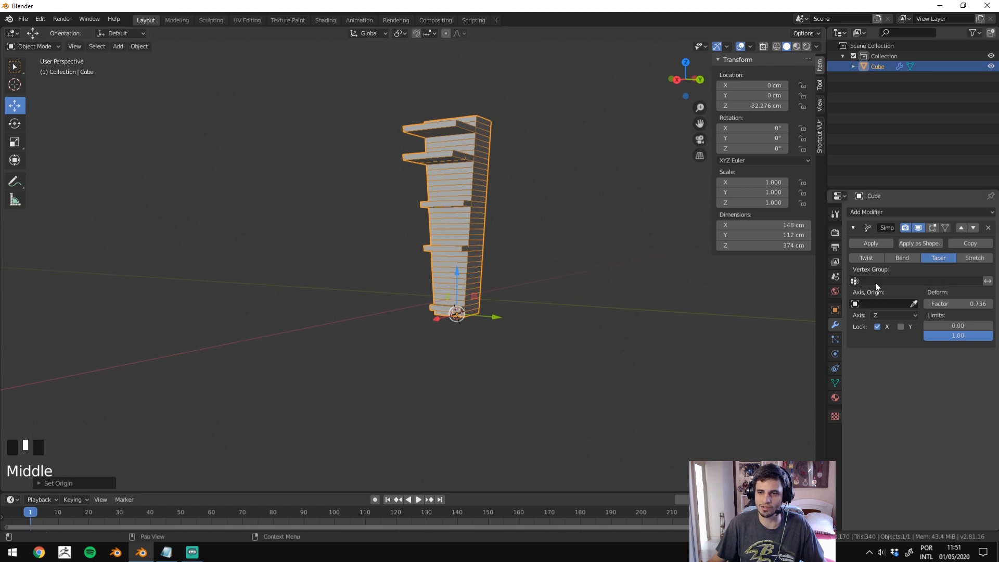
{"action": "left_click_drag", "start_coordinate": [958, 304], "coordinate": [931, 304]}
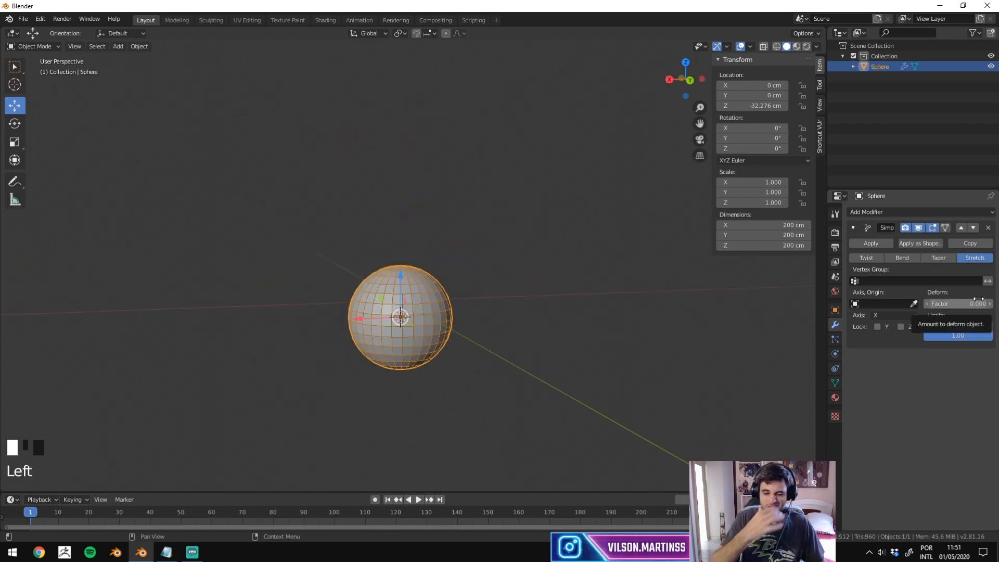
Inspect the sphere and set its Stretch factor to 0.360 along the X axis.
{"action": "middle_click_drag", "start_coordinate": [573, 244], "coordinate": [448, 203]}
{"action": "scroll", "coordinate": [500, 260], "scroll_direction": "up", "scroll_amount": 3}
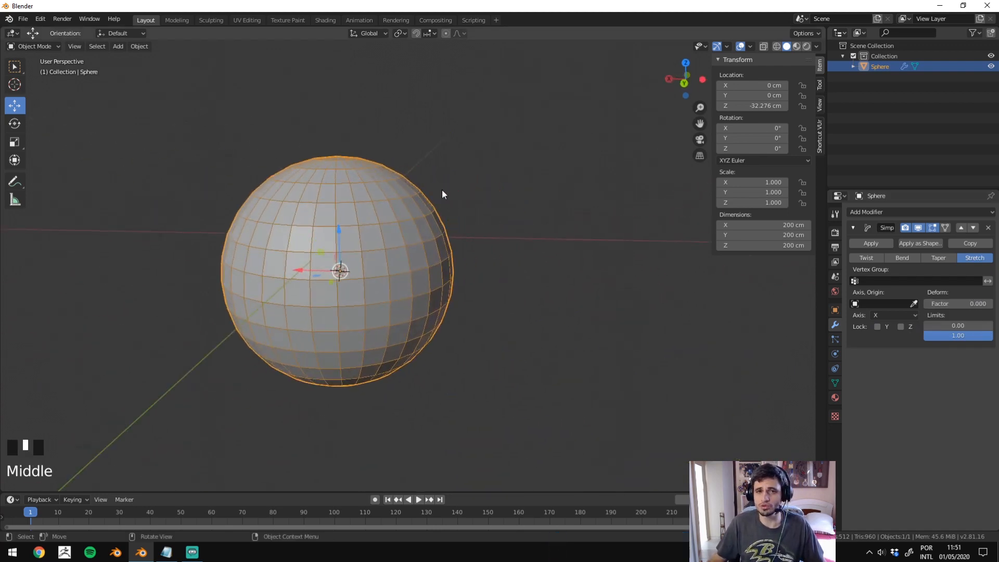
{"action": "scroll", "coordinate": [441, 191], "scroll_direction": "down", "scroll_amount": 3}
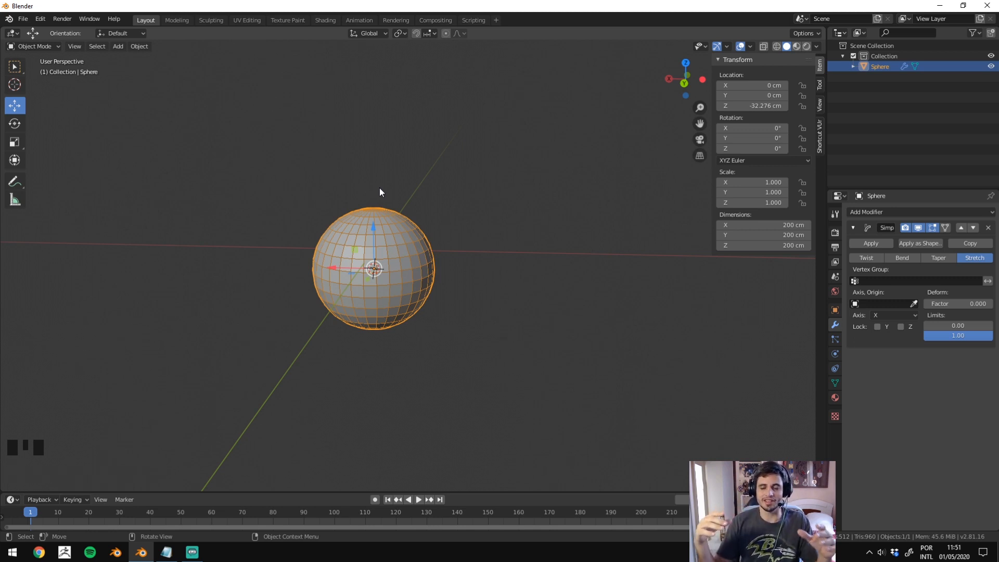
{"action": "middle_click_drag", "start_coordinate": [671, 234], "coordinate": [686, 221]}
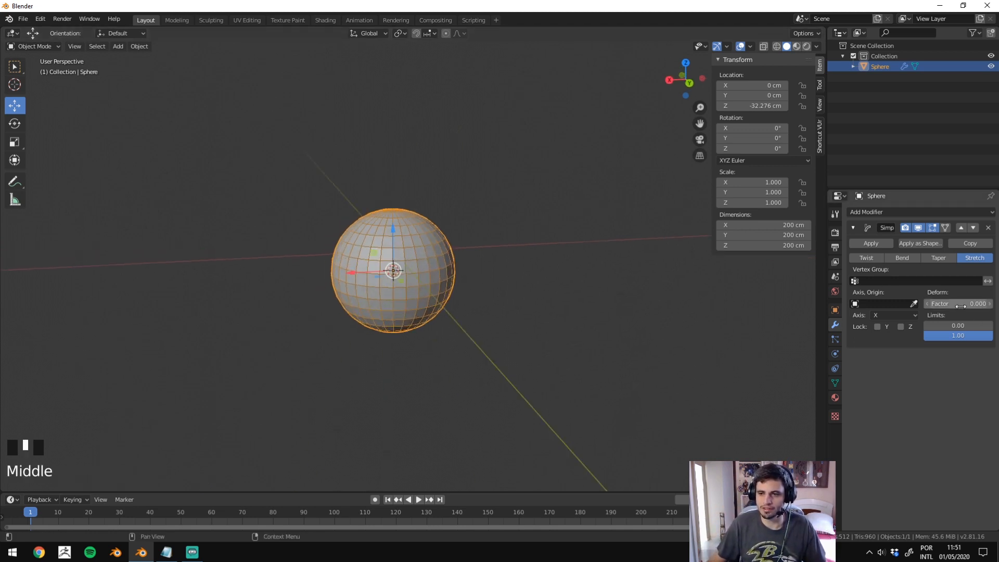
{"action": "mouse_move", "coordinate": [960, 306]}
{"action": "left_mouse_down"}
{"action": "mouse_move", "coordinate": [991, 306]}
{"action": "mouse_move", "coordinate": [960, 305]}
{"action": "mouse_move", "coordinate": [971, 305]}
{"action": "mouse_move", "coordinate": [951, 292]}
{"action": "left_mouse_up"}
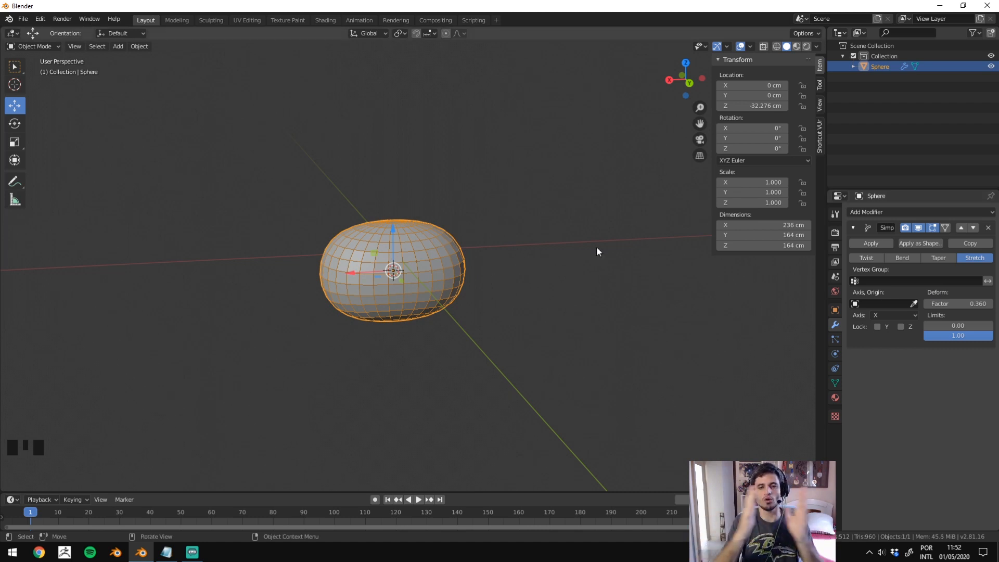
Switch the stretch axis to Z and set the factor to -0.180 so the sphere flattens vertically.
{"action": "left_click", "coordinate": [890, 313]}
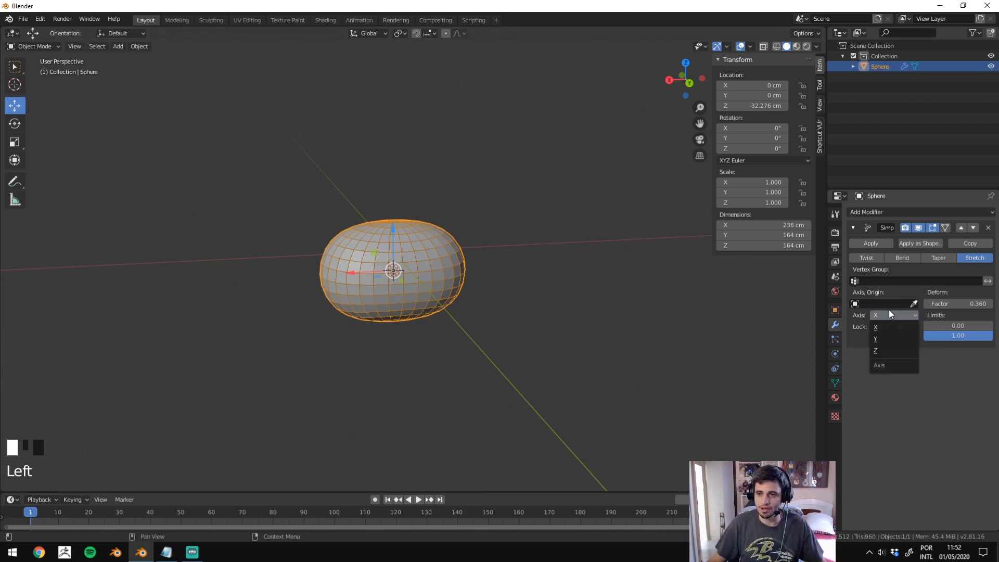
{"action": "left_click", "coordinate": [886, 350]}
{"action": "scroll", "coordinate": [456, 294], "scroll_direction": "down", "scroll_amount": 1}
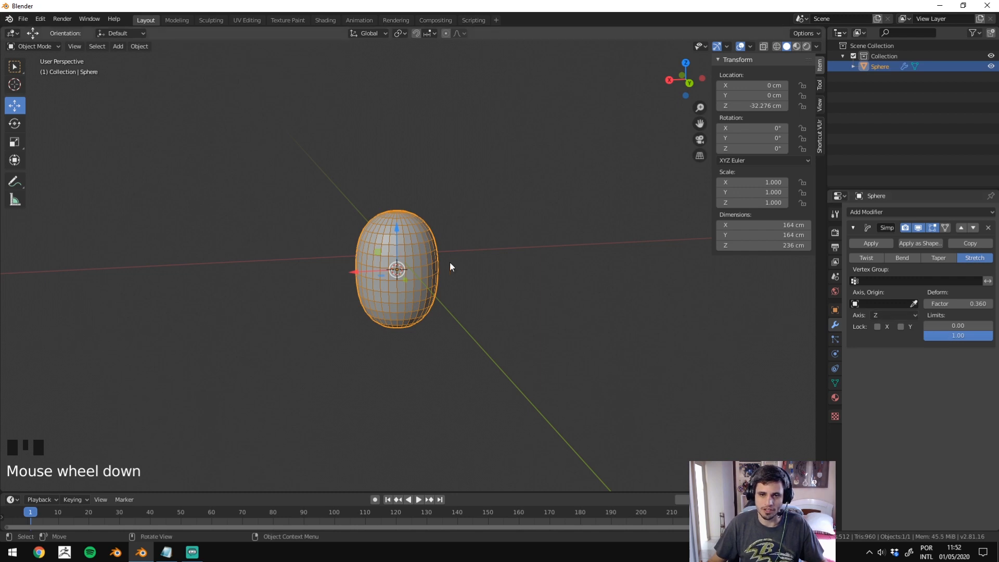
{"action": "left_click_drag", "start_coordinate": [968, 303], "coordinate": [907, 304]}
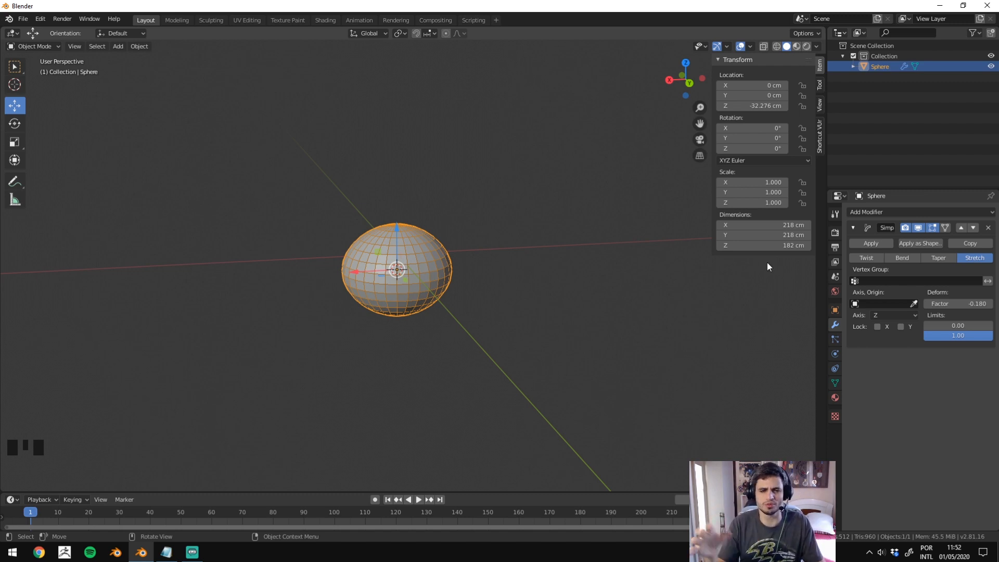
Set the sphere's stretch factor to 1.990 and apply the Simple Deform modifier.
{"action": "left_click_drag", "start_coordinate": [960, 303], "coordinate": [989, 303]}
{"action": "left_click", "coordinate": [872, 246]}
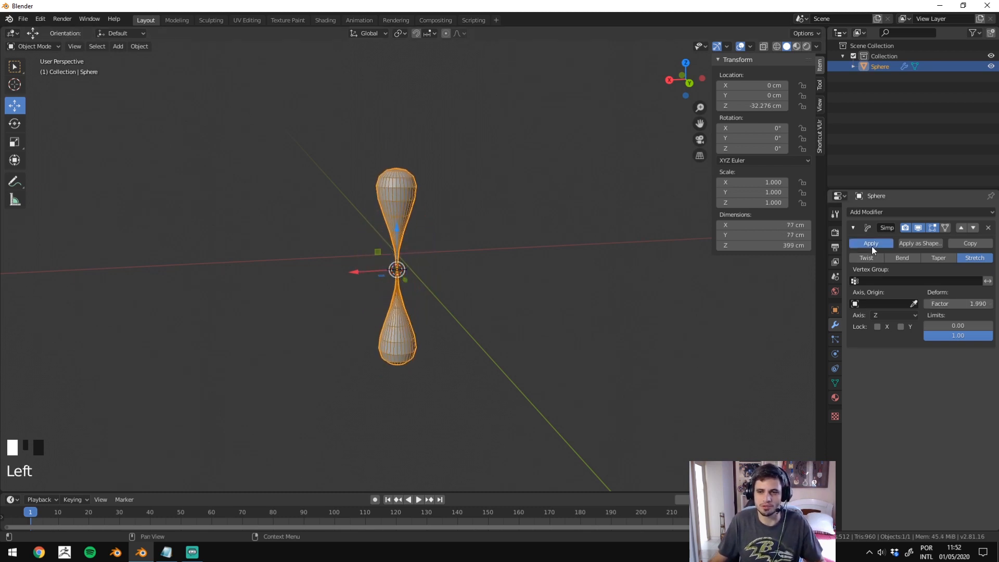
Enter Edit Mode with vertex selection on the stretched sphere and try to box-select its upper half.
{"action": "key", "text": "Tab"}
{"action": "key", "text": "1"}
{"action": "left_click_drag", "start_coordinate": [494, 99], "coordinate": [499, 131]}
{"action": "key", "text": "ctrl+z"}
{"action": "left_click", "coordinate": [503, 145]}
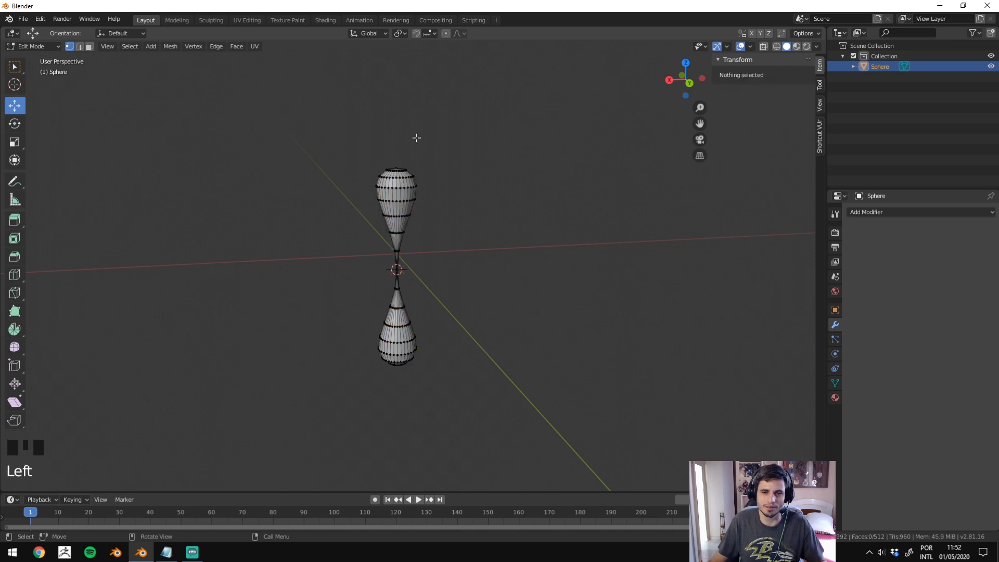
{"action": "left_click", "coordinate": [245, 89]}
{"action": "left_click", "coordinate": [241, 94]}
{"action": "left_click", "coordinate": [271, 120]}
{"action": "left_click", "coordinate": [435, 248]}
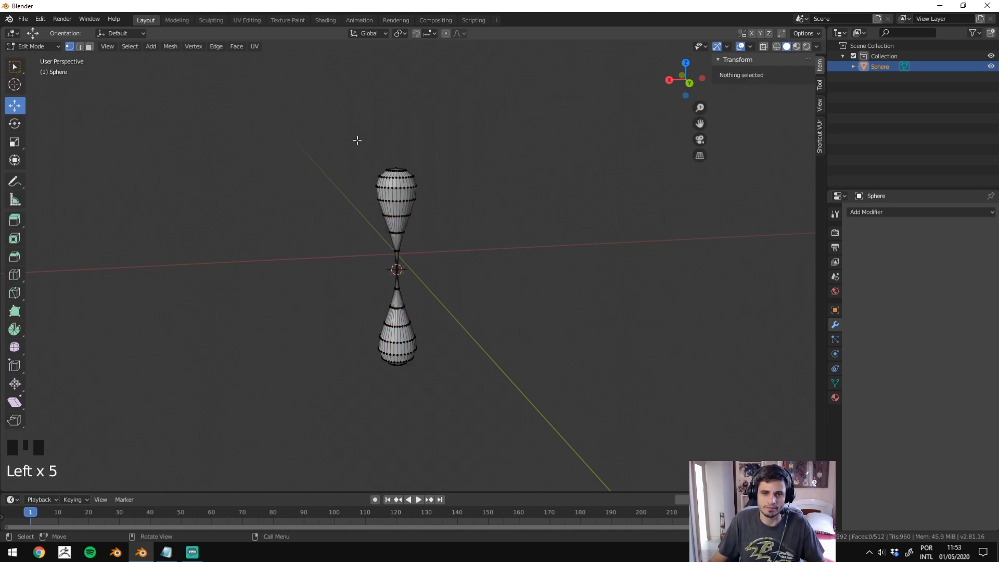
Use Select Box with X-ray enabled to select the upper bulb of the stretched sphere and delete it.
{"action": "left_click", "coordinate": [14, 67]}
{"action": "left_click_drag", "start_coordinate": [245, 98], "coordinate": [479, 259]}
{"action": "key", "text": "x"}
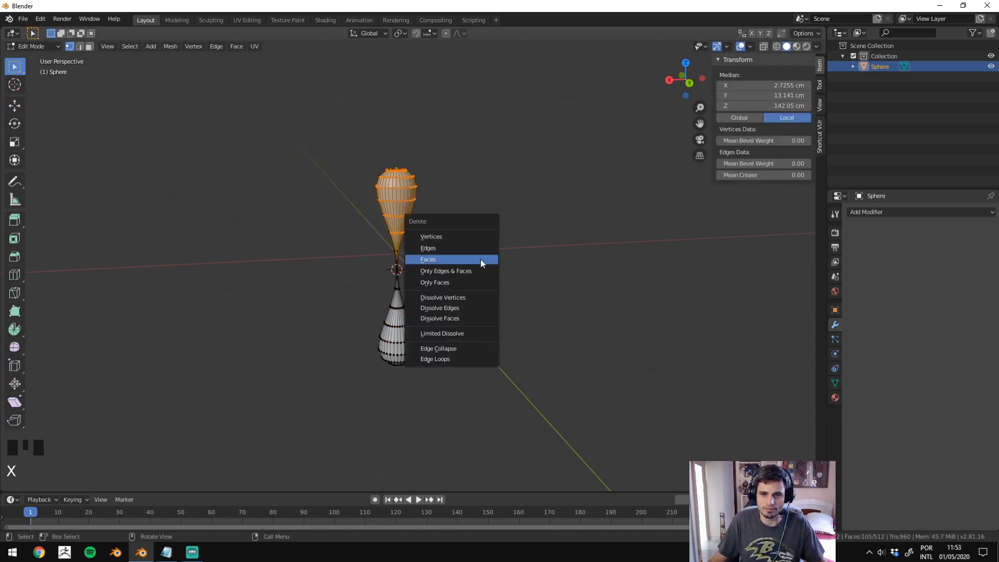
{"action": "key", "text": "alt+z"}
{"action": "left_click_drag", "start_coordinate": [498, 123], "coordinate": [426, 284]}
{"action": "key", "text": "x"}
{"action": "left_click", "coordinate": [336, 247]}
Return to Object Mode, inspect the remaining drop shape closely and deselect it.
{"action": "middle_click_drag", "start_coordinate": [427, 284], "coordinate": [465, 231]}
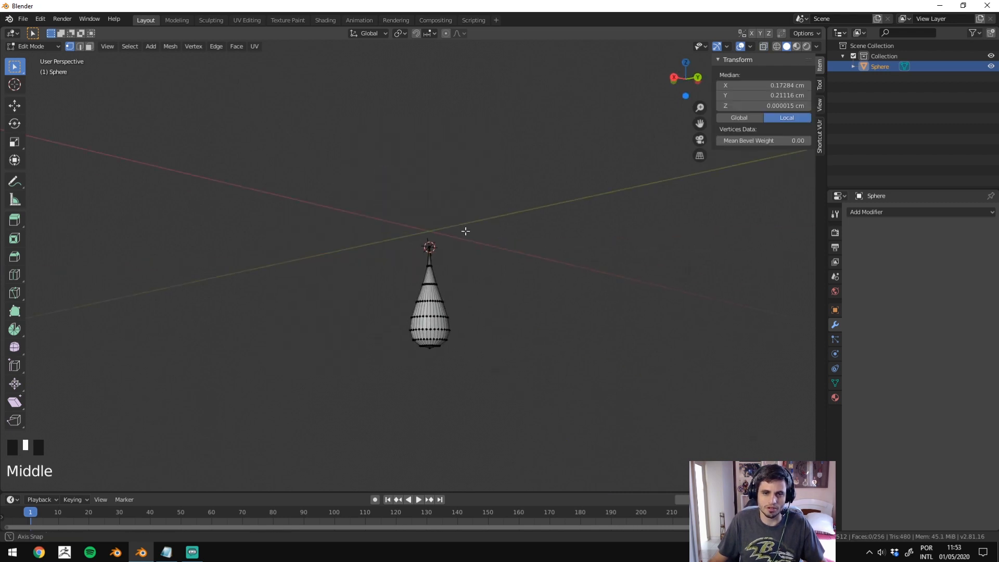
{"action": "key", "text": "Tab"}
{"action": "scroll", "coordinate": [471, 319], "scroll_direction": "up", "scroll_amount": 5}
{"action": "middle_click_drag", "start_coordinate": [471, 322], "coordinate": [488, 306]}
{"action": "left_click", "coordinate": [487, 303]}
{"action": "scroll", "coordinate": [487, 303], "scroll_direction": "down", "scroll_amount": 4}
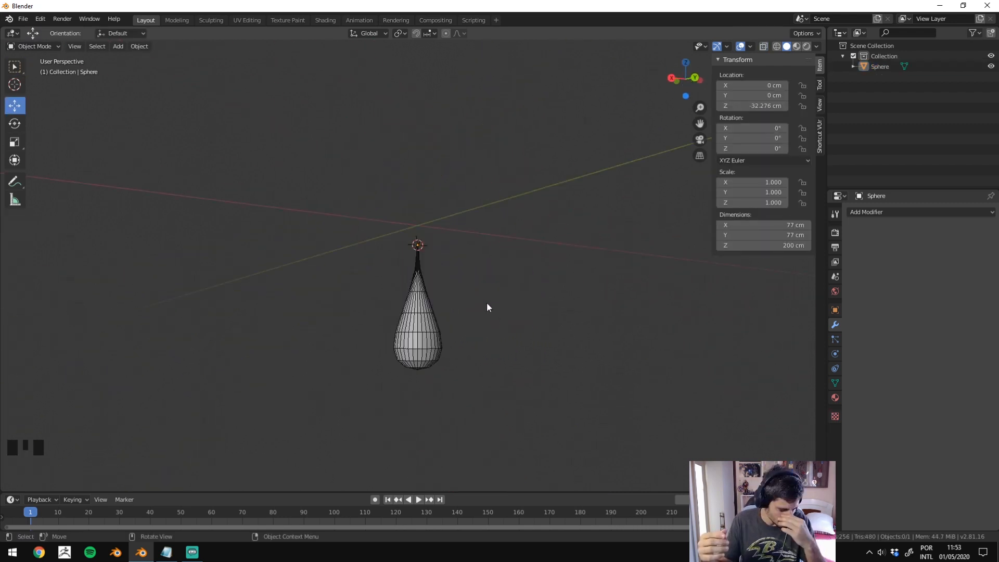